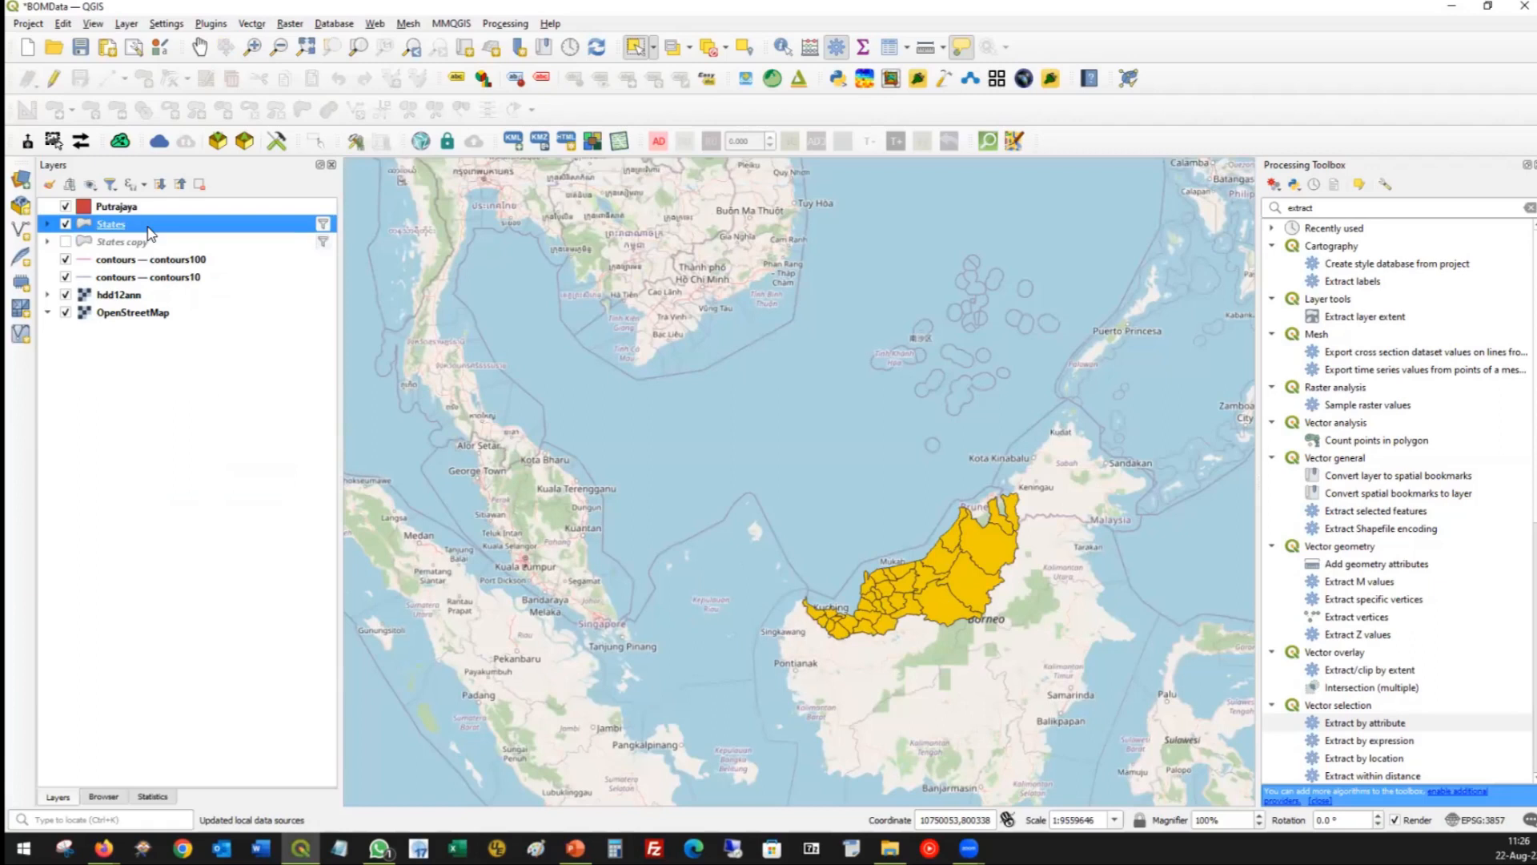
Clear the provider filter expression on the States layer so that all its features are included.
{"action": "right_click", "coordinate": [150, 234]}
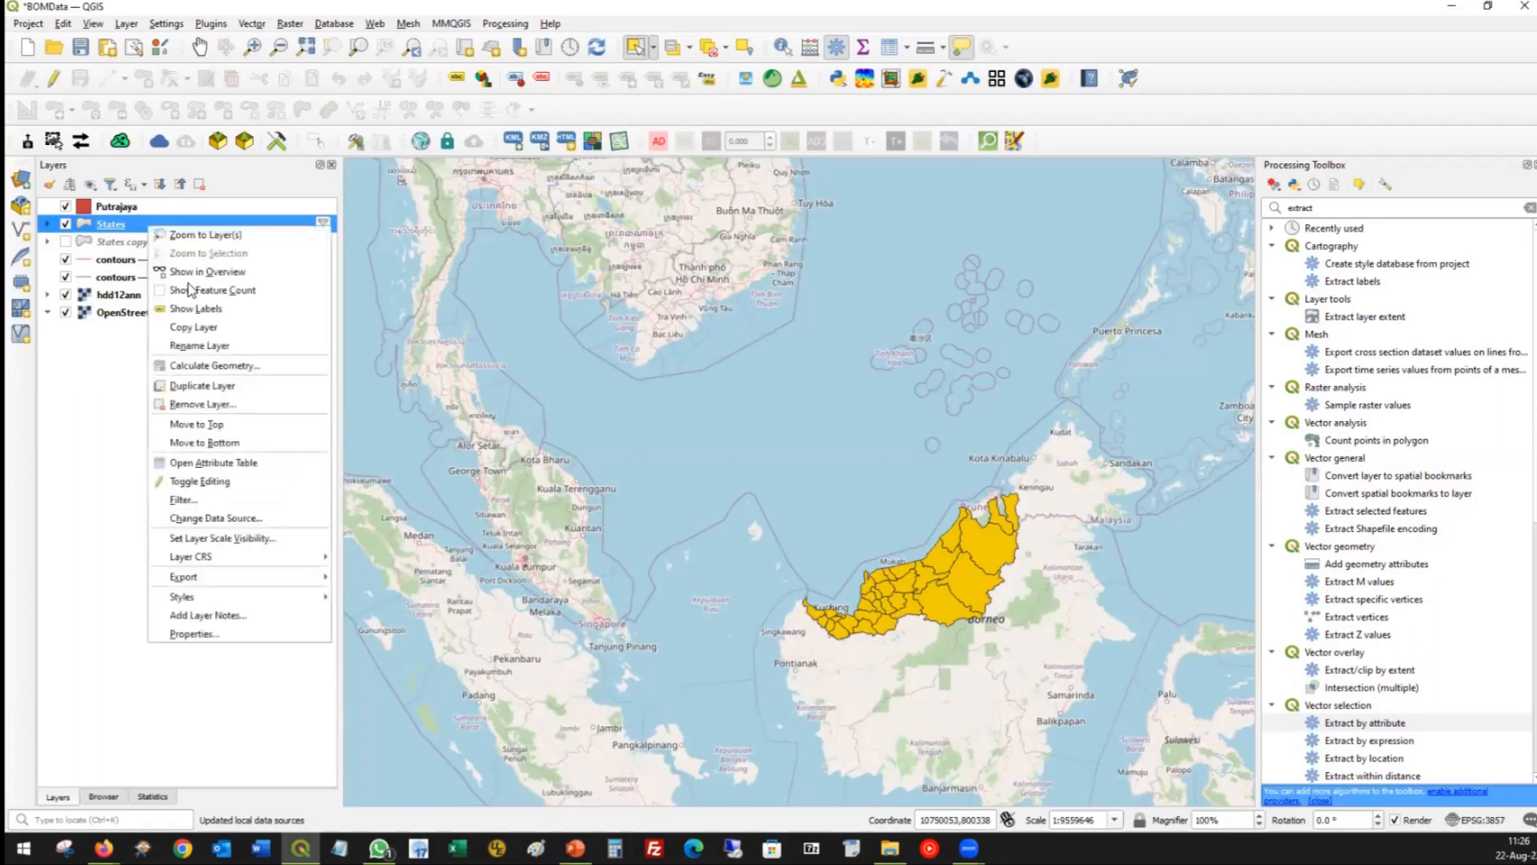
{"action": "left_click", "coordinate": [250, 502]}
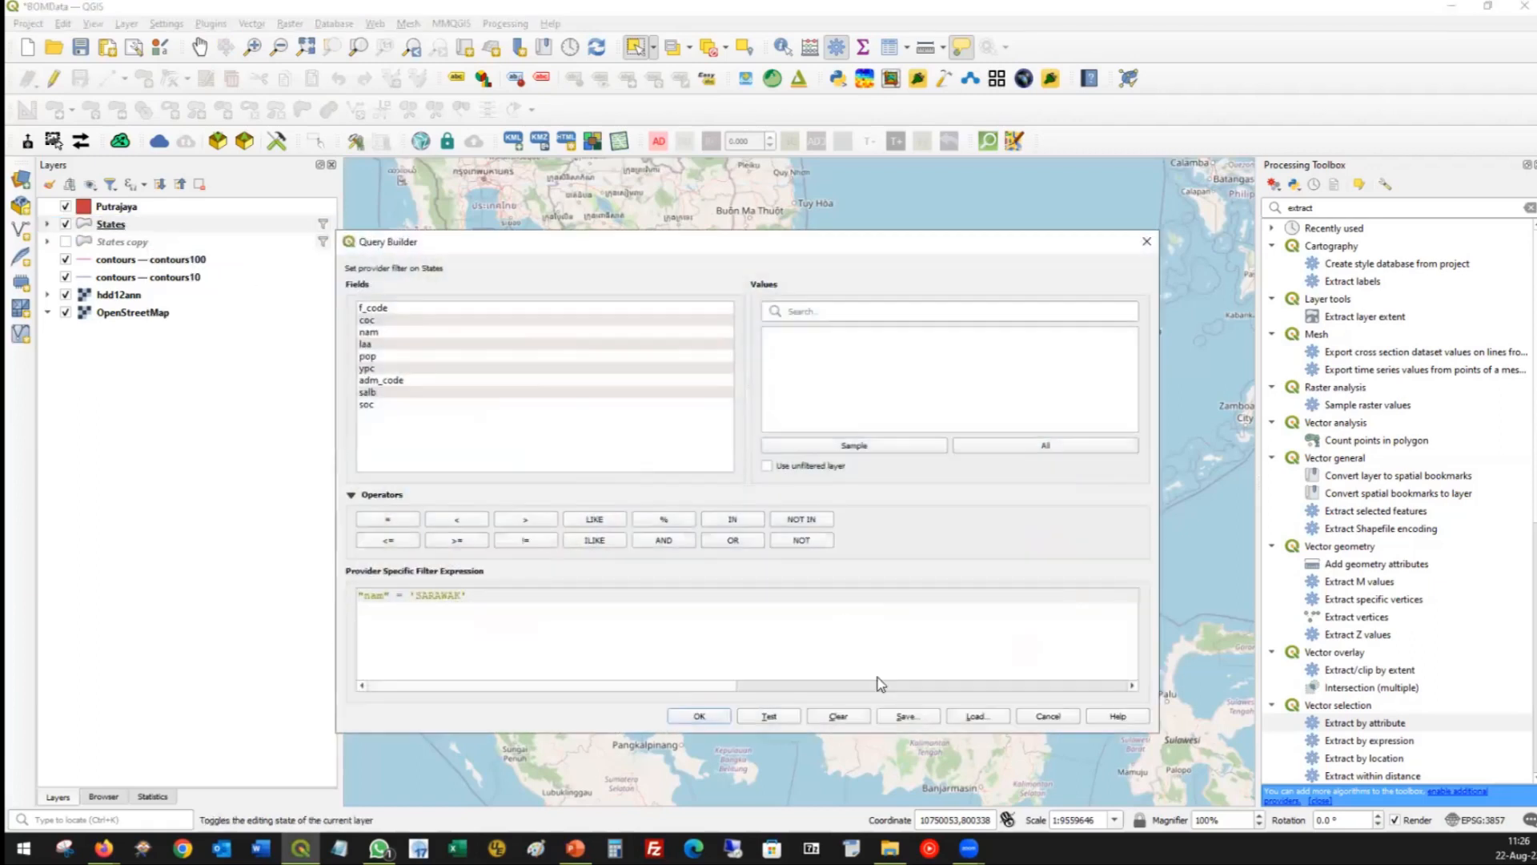
{"action": "left_click", "coordinate": [841, 718]}
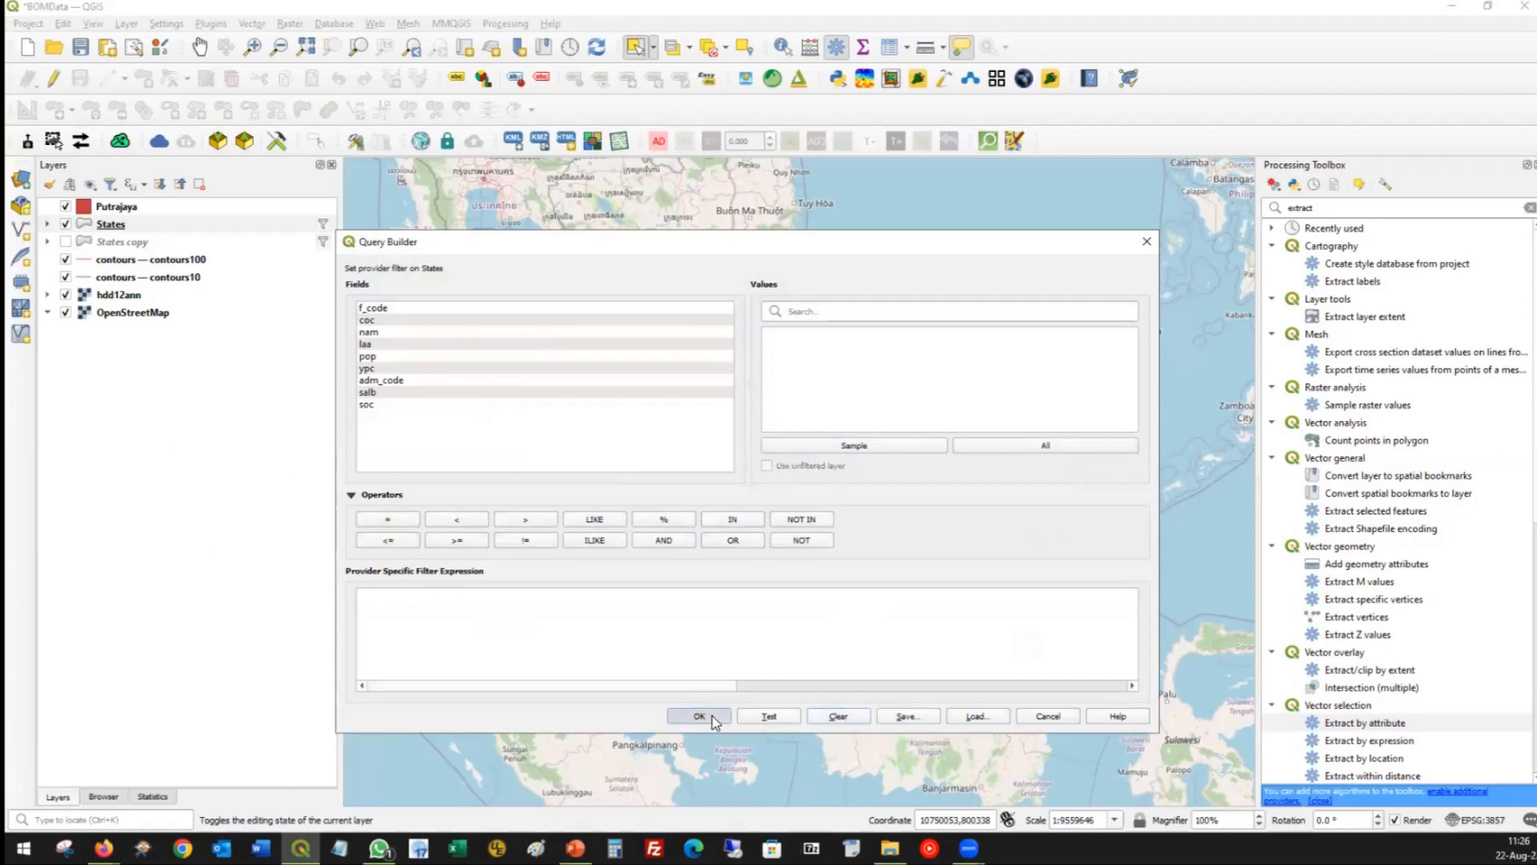
{"action": "left_click", "coordinate": [699, 717]}
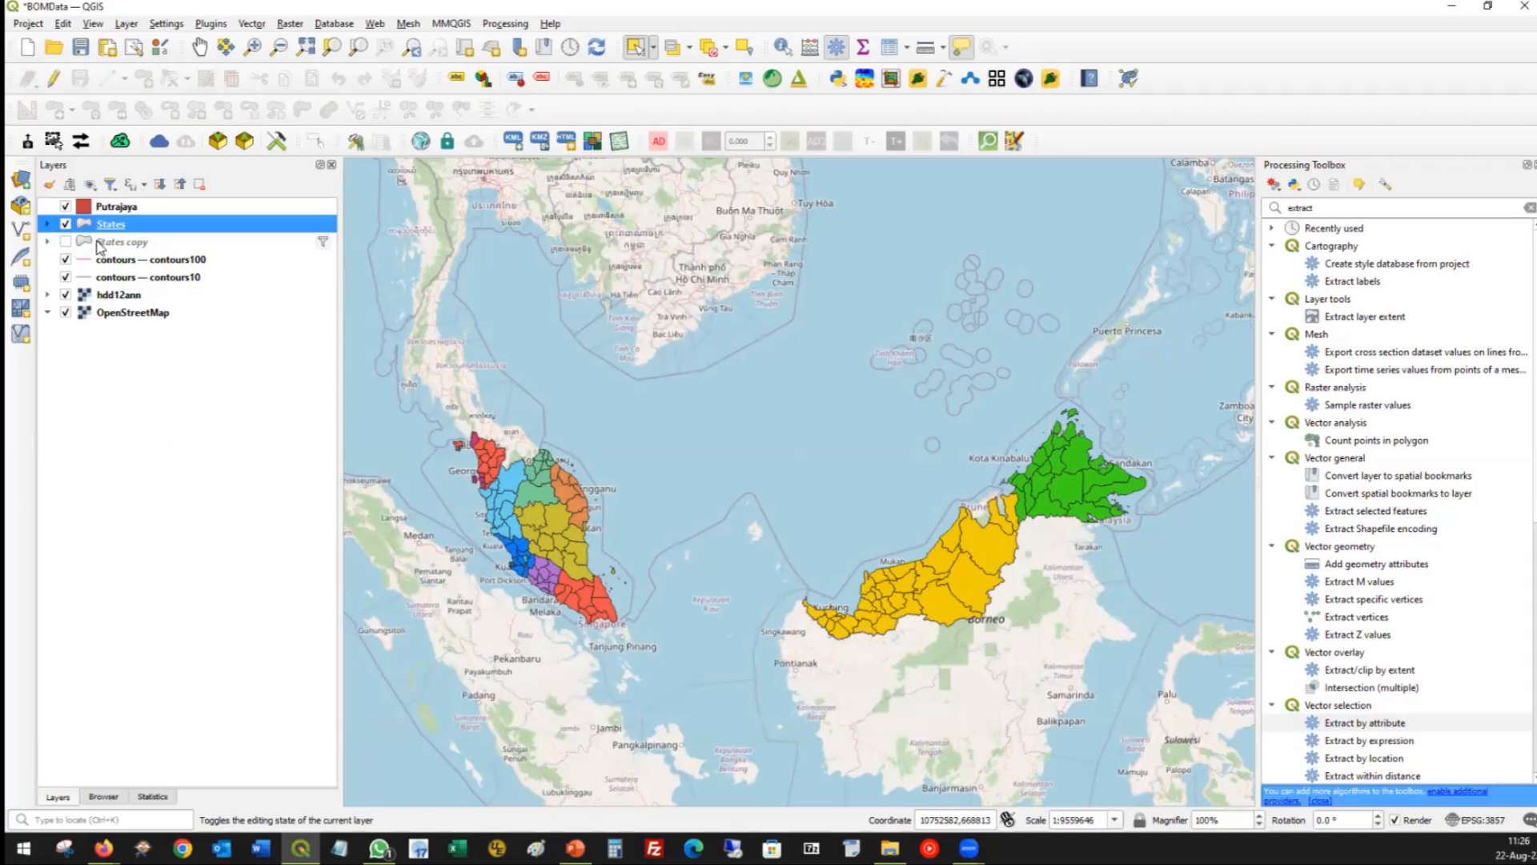
Hide the States layer and toggle the States copy layer's visibility to check which features it shows.
{"action": "left_click", "coordinate": [66, 225]}
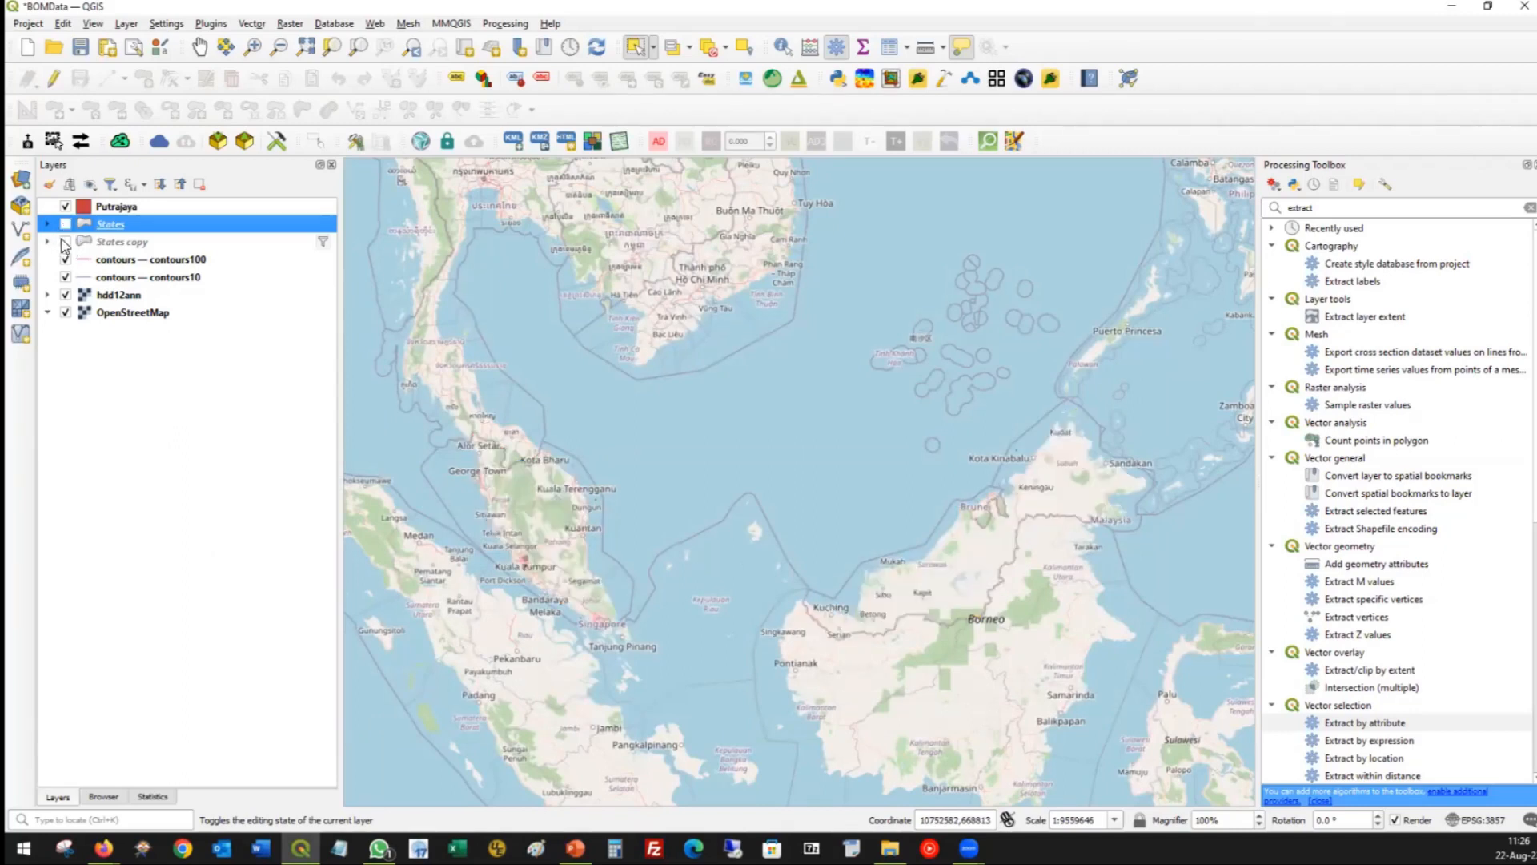
{"action": "left_click", "coordinate": [66, 242]}
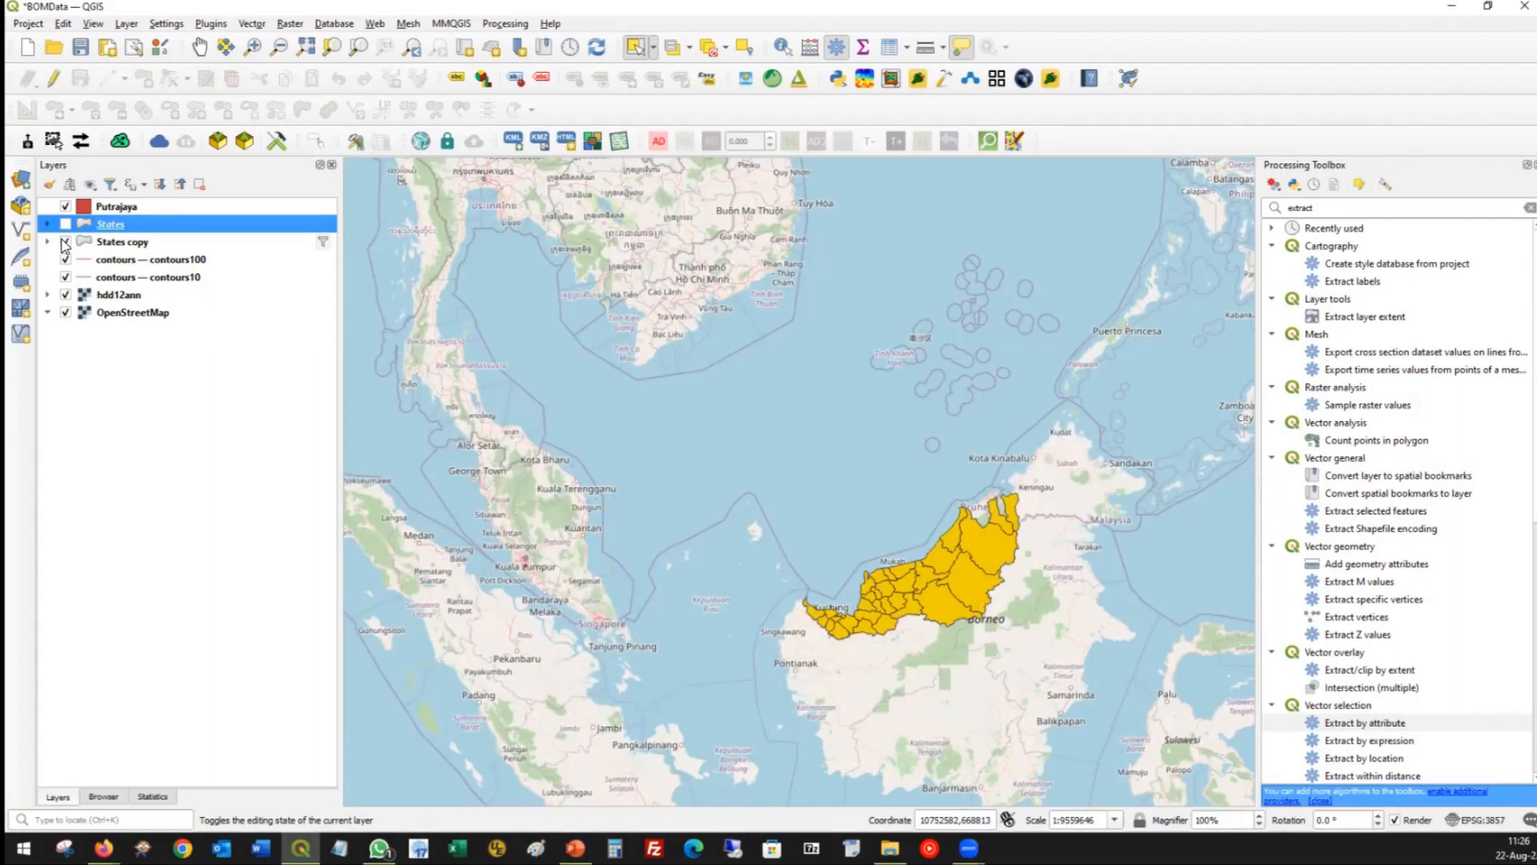
{"action": "left_click", "coordinate": [66, 242]}
Rename the States copy layer as Serawak and make both the Serawak and States layers visible.
{"action": "left_click", "coordinate": [121, 242]}
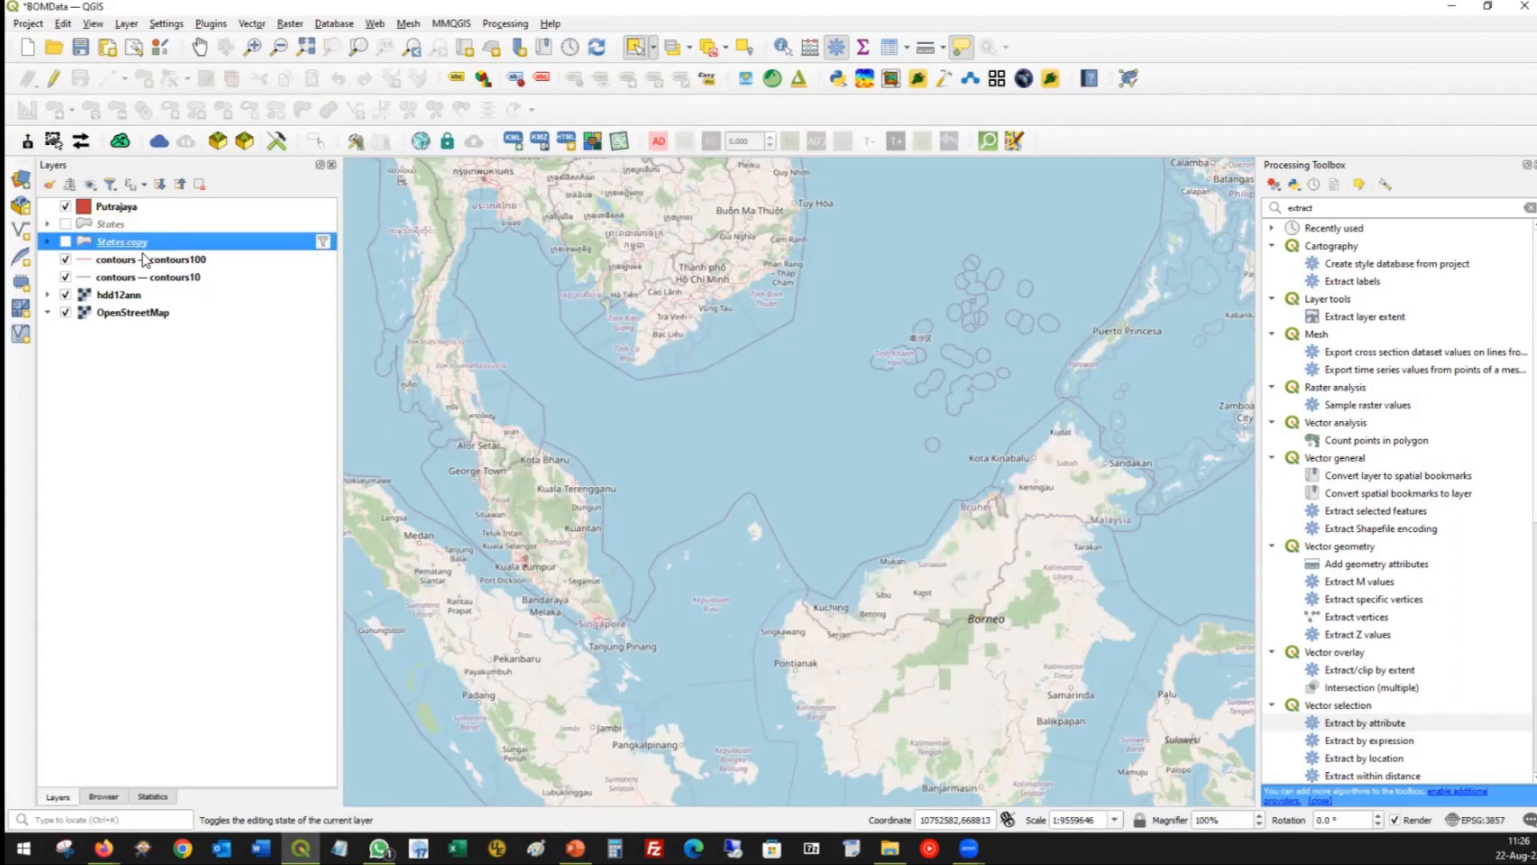
{"action": "key", "text": "F2"}
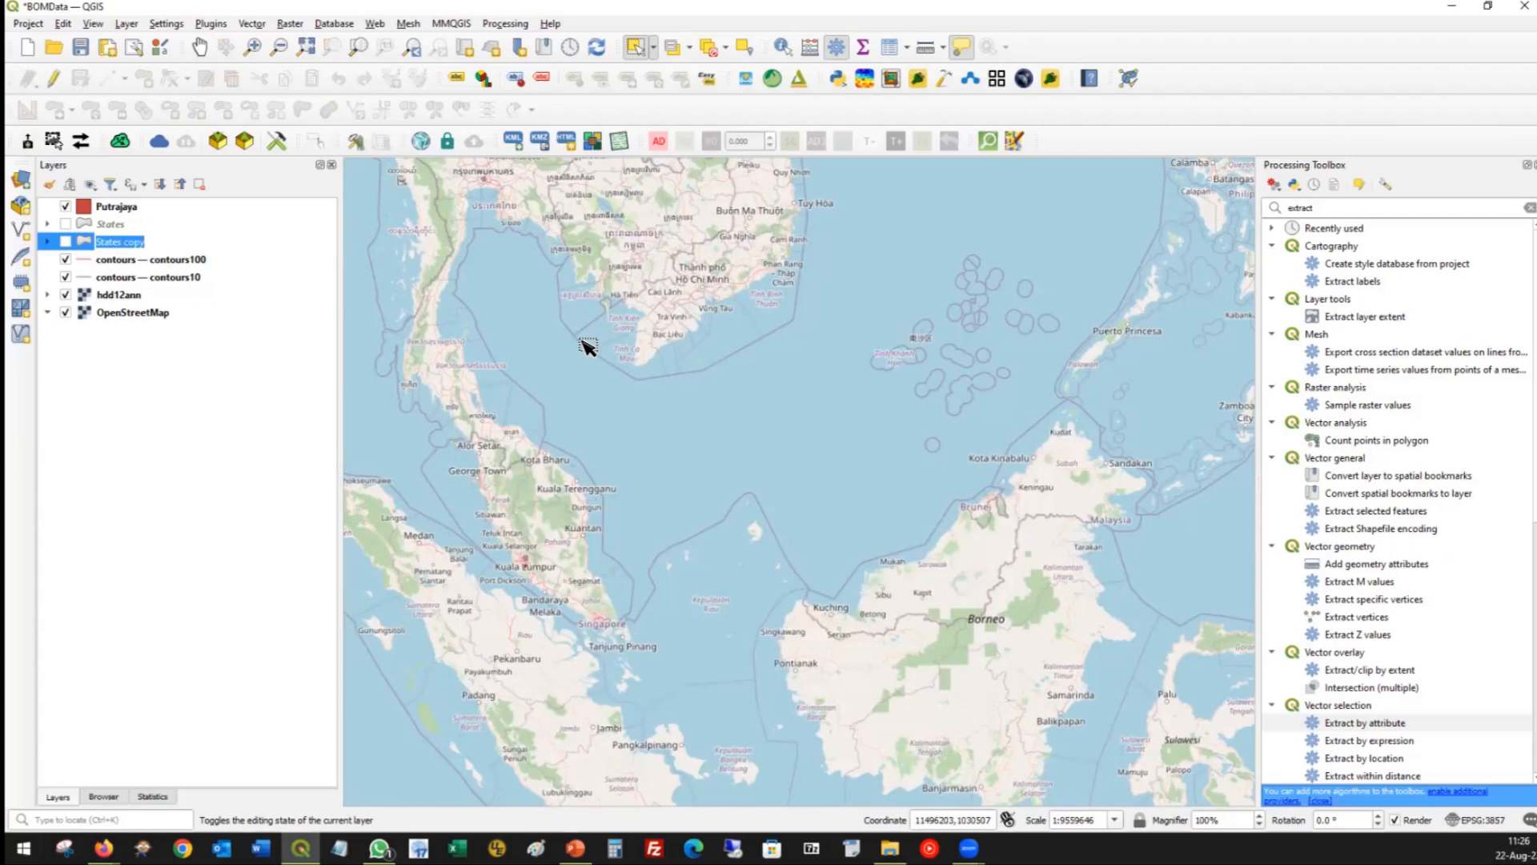
{"action": "type", "text": "Serawak"}
{"action": "key", "text": "Return"}
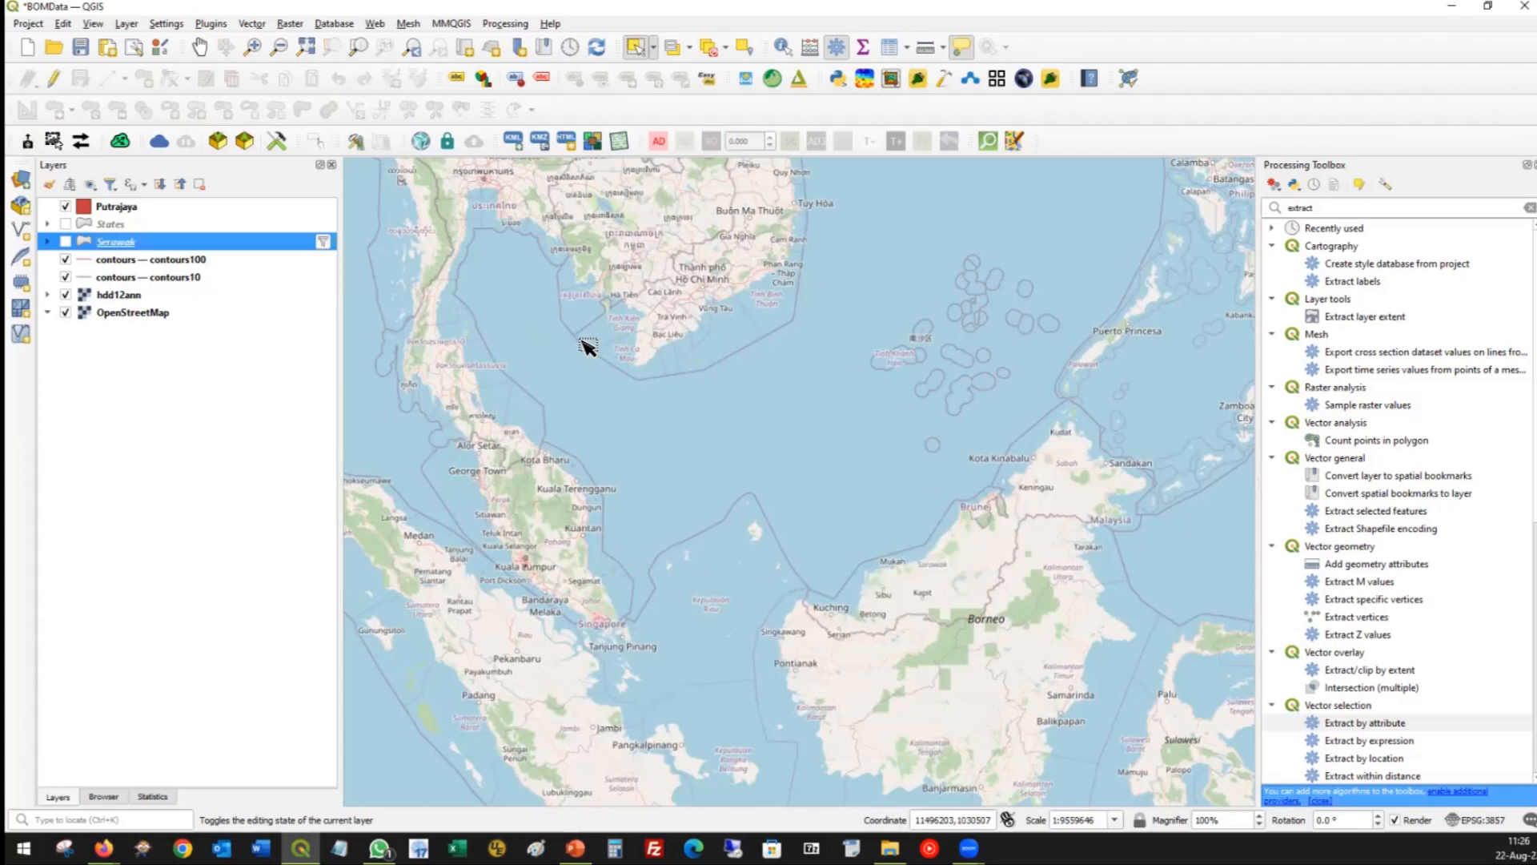
{"action": "left_click", "coordinate": [66, 242]}
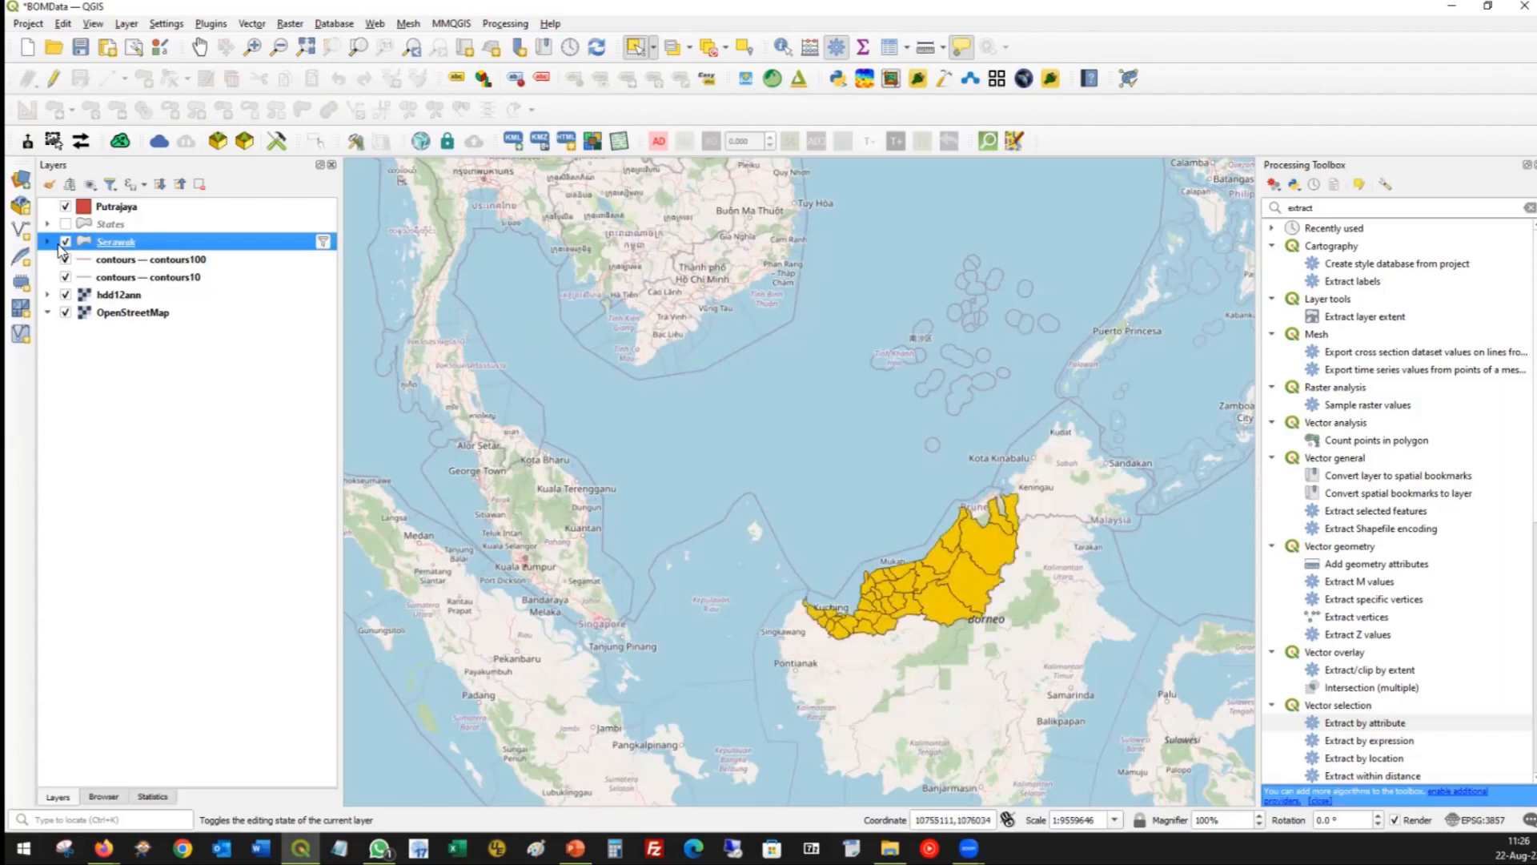
{"action": "left_click", "coordinate": [66, 224]}
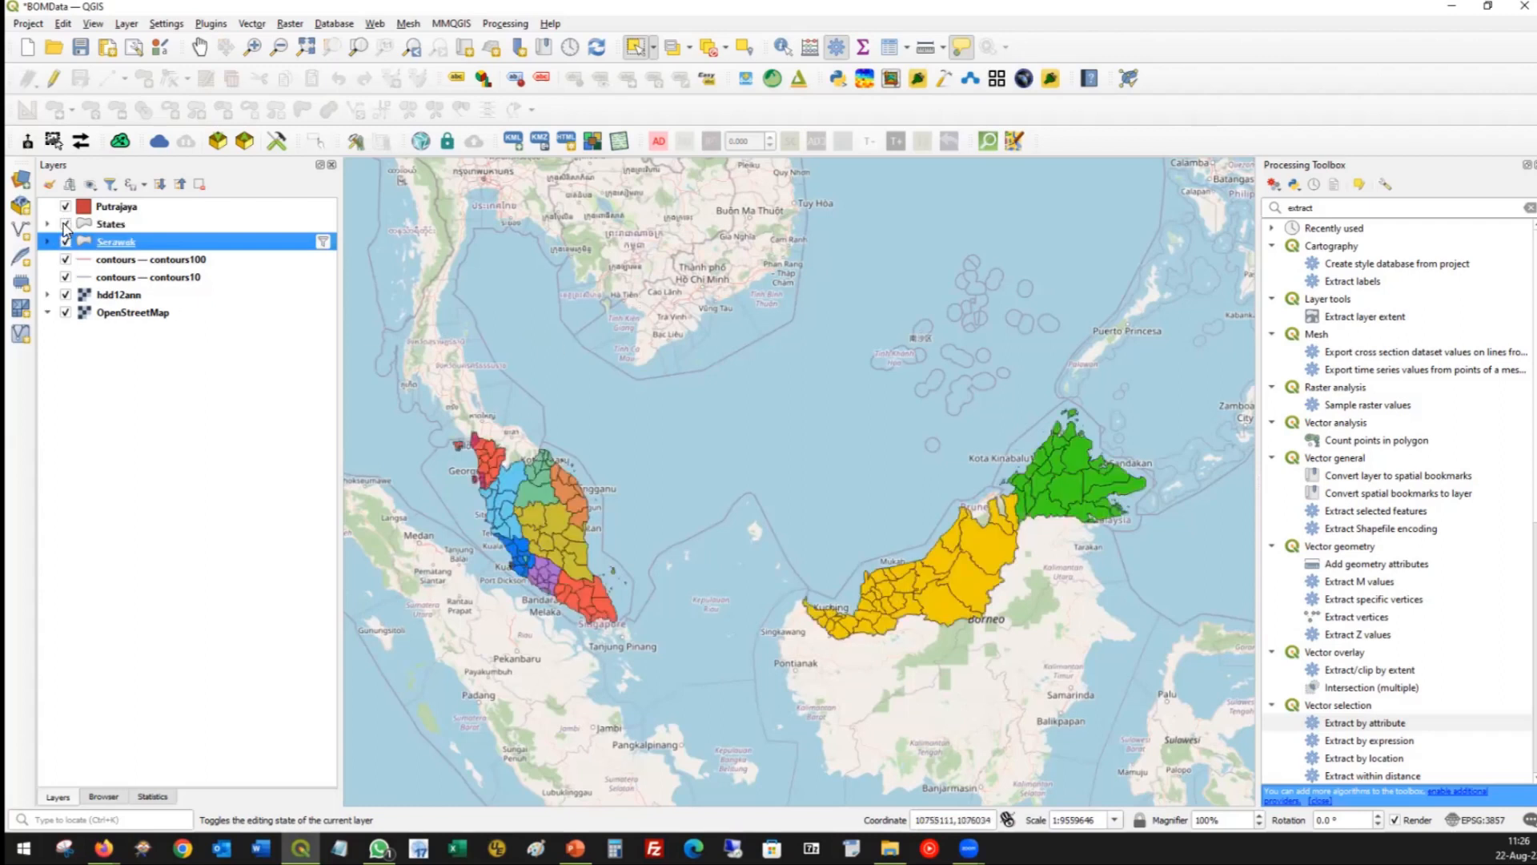
Save the States layer's categorized style as a QGIS QML style file, overwriting states.qml in the BOMdata folder.
{"action": "left_click", "coordinate": [114, 230]}
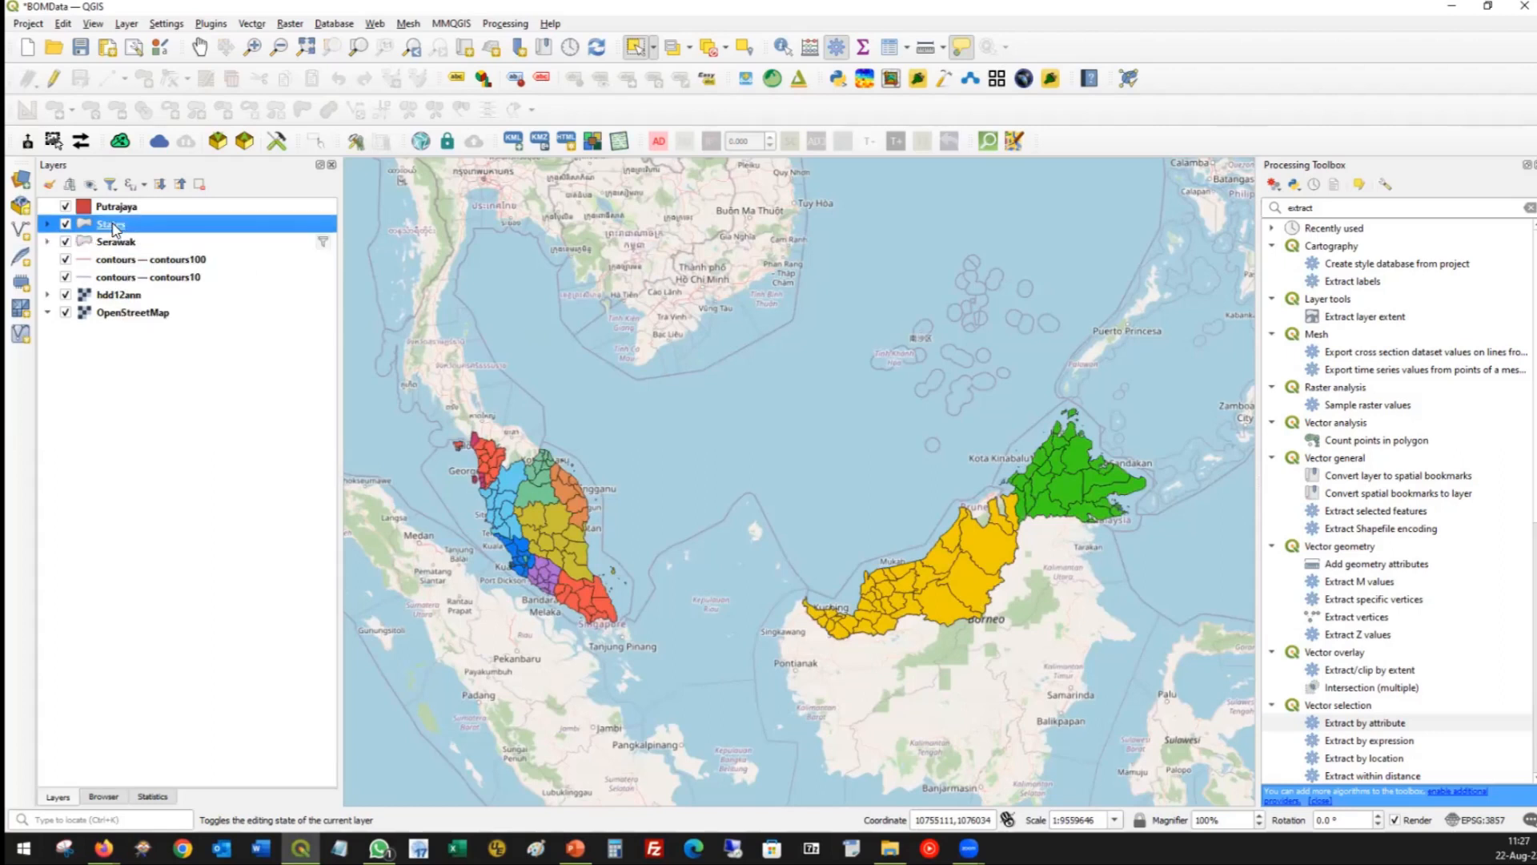
{"action": "double_click", "coordinate": [115, 229]}
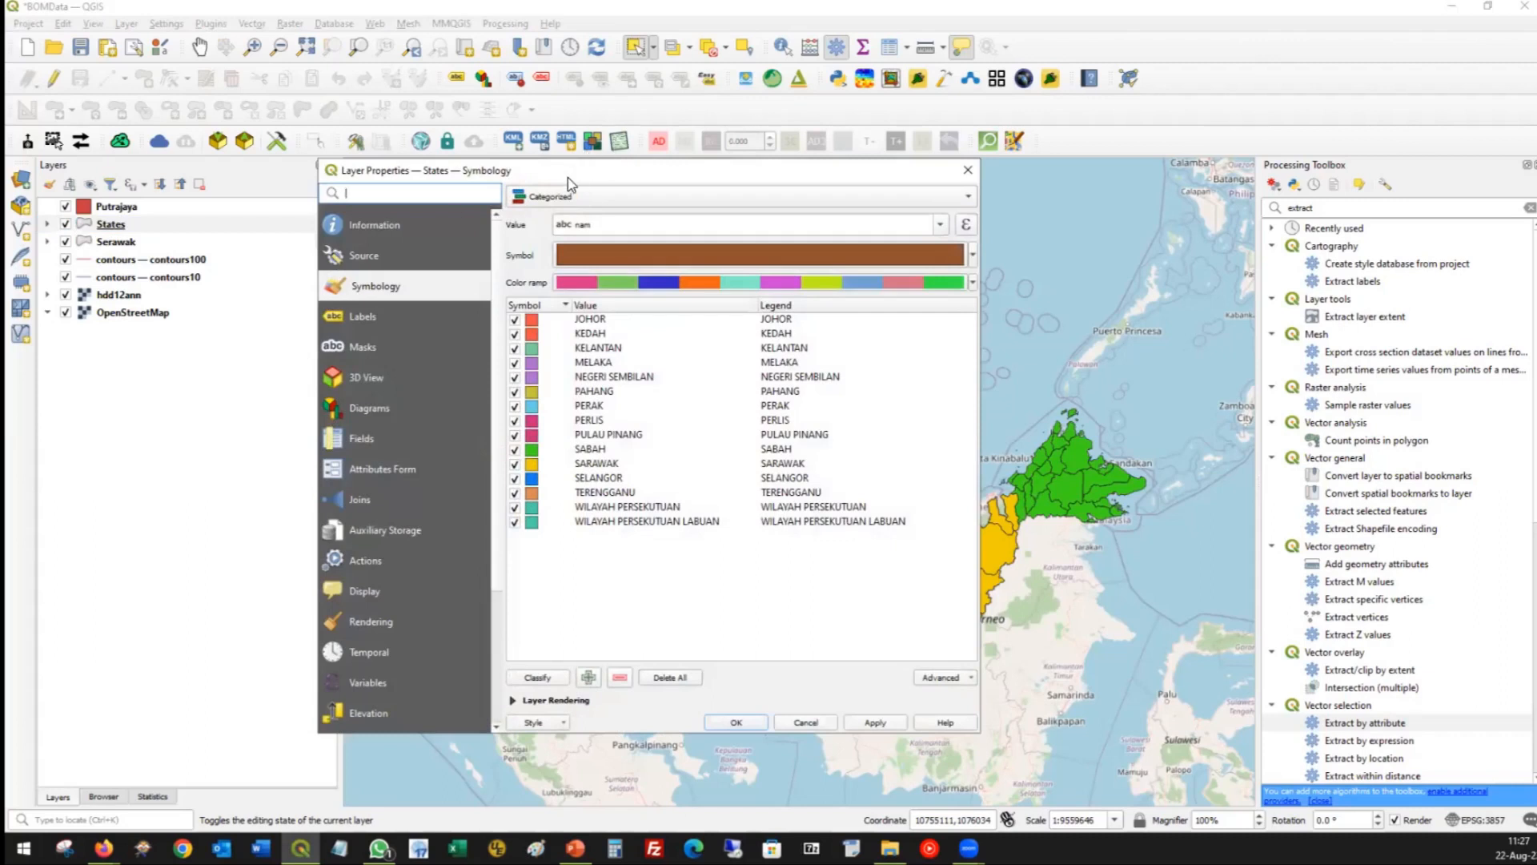
{"action": "left_click_drag", "start_coordinate": [568, 176], "coordinate": [638, 151]}
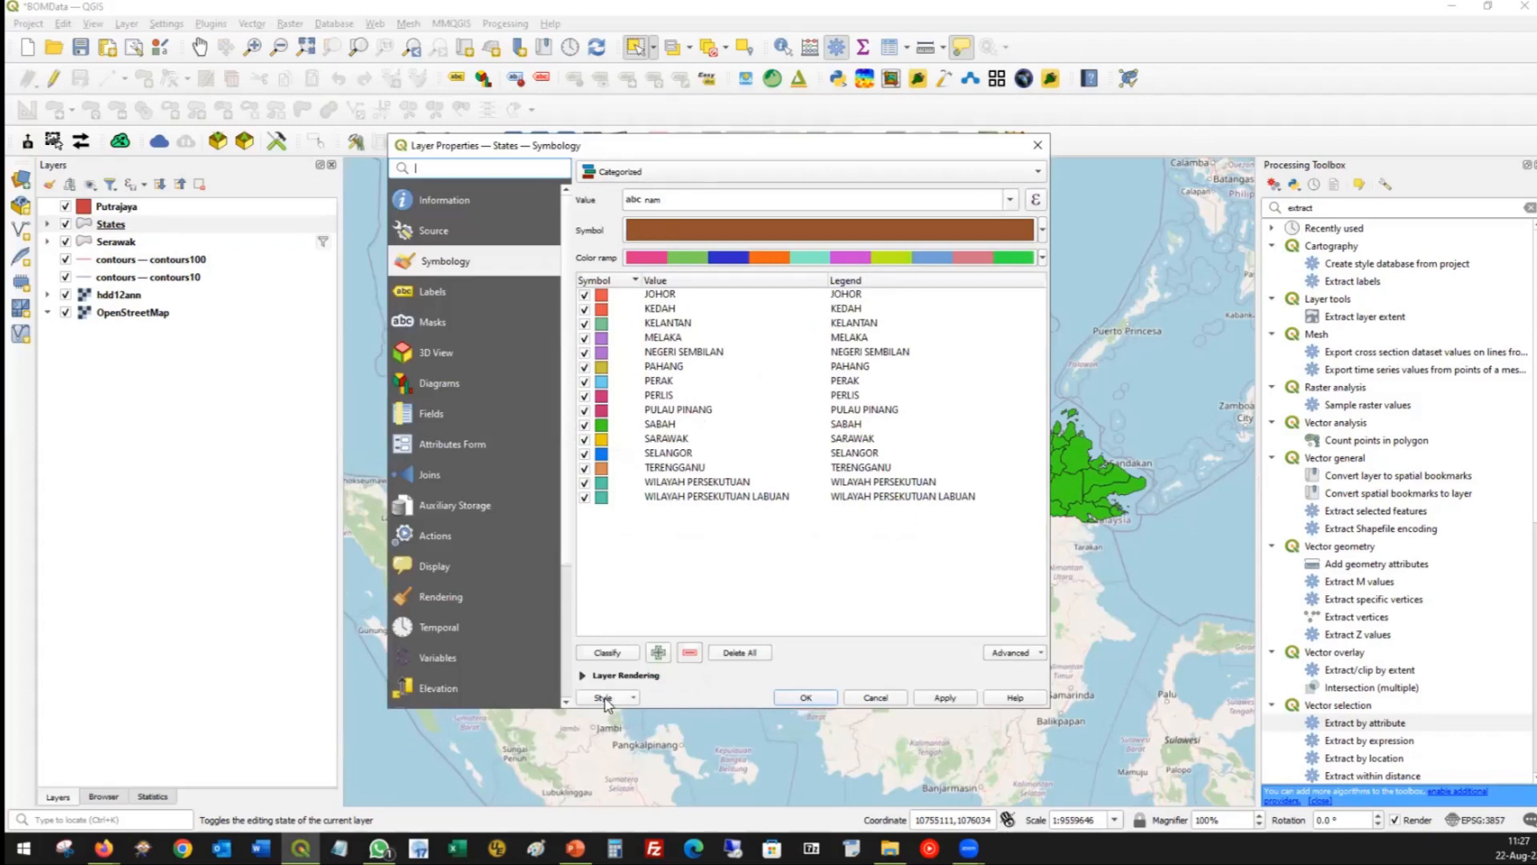
{"action": "left_click", "coordinate": [603, 698]}
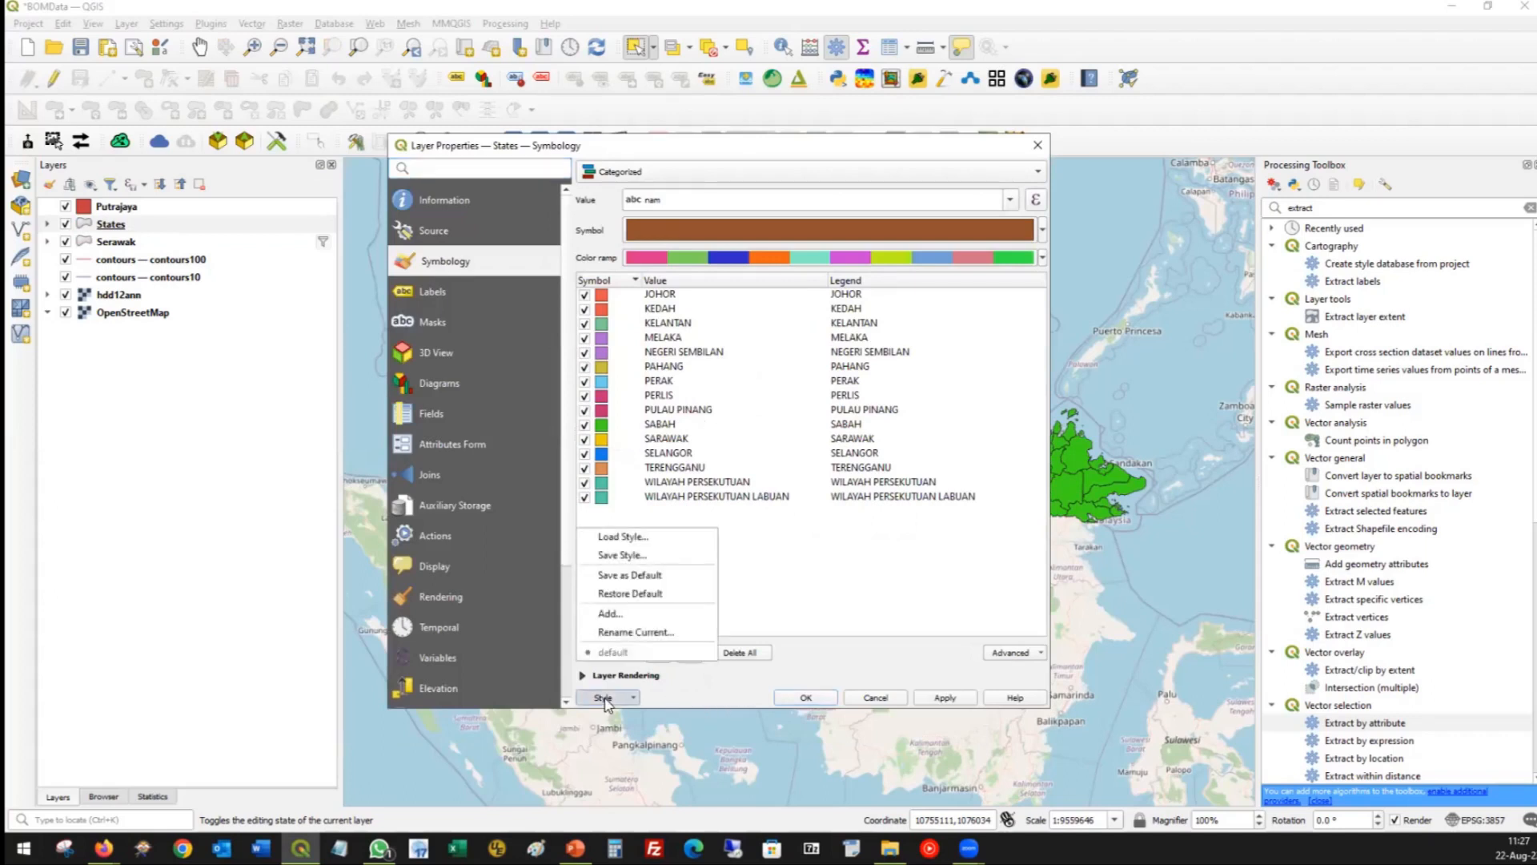
{"action": "left_click", "coordinate": [623, 554]}
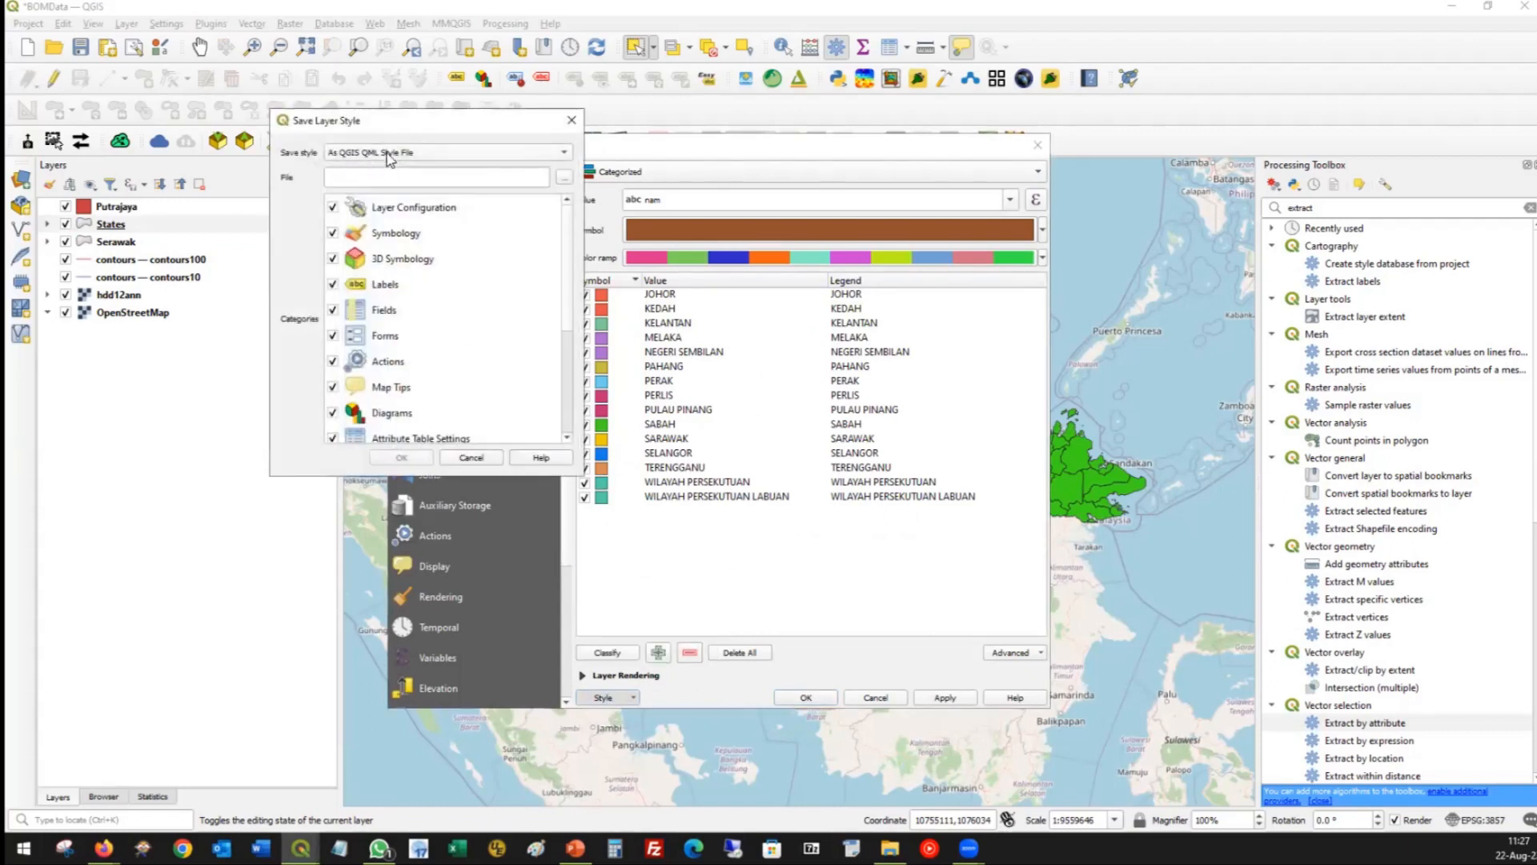
{"action": "left_click", "coordinate": [564, 178]}
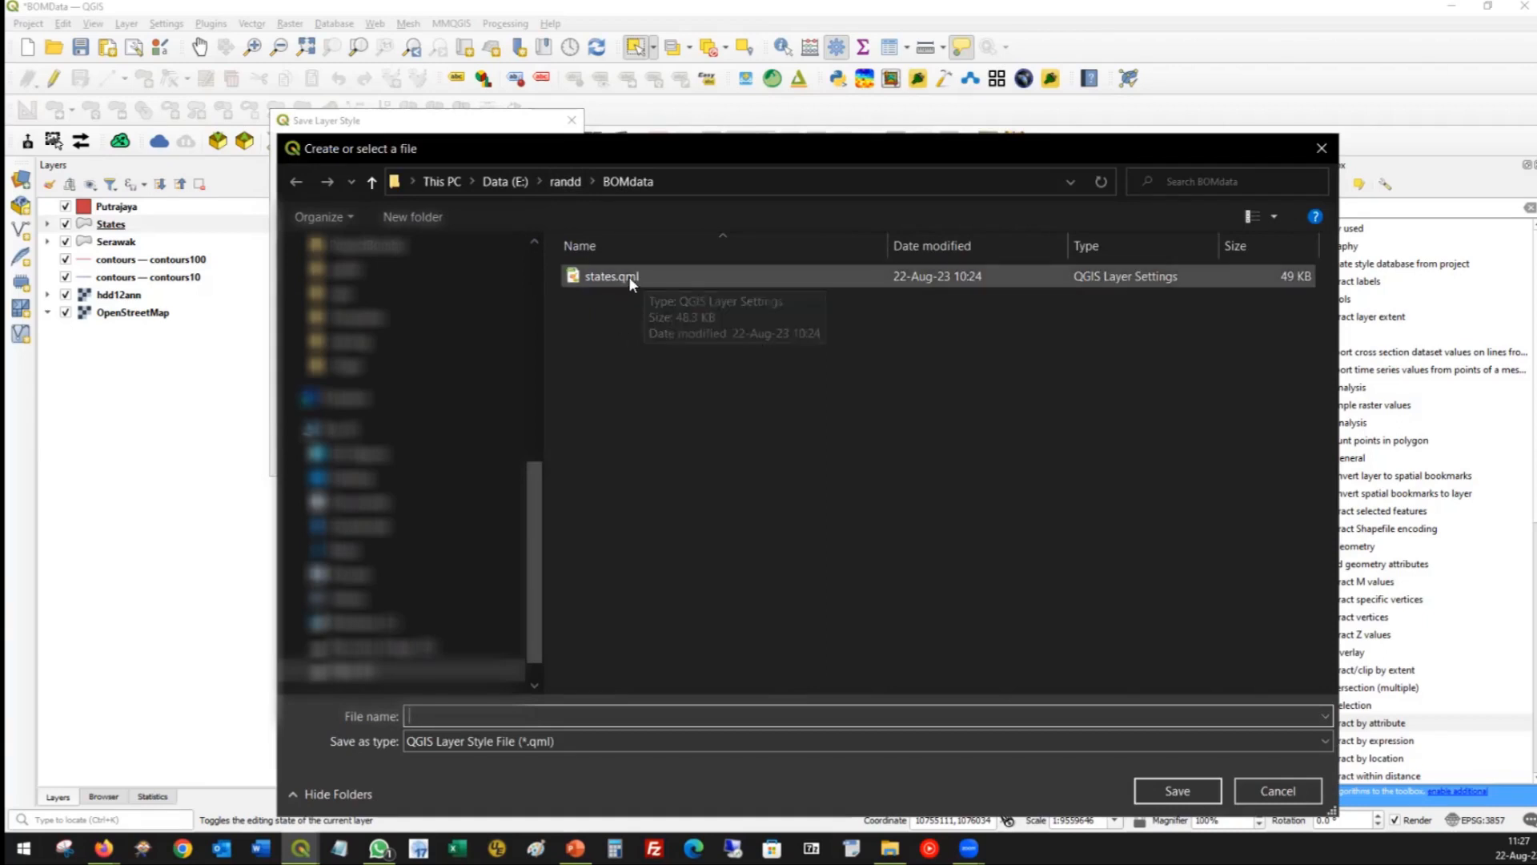
{"action": "double_click", "coordinate": [633, 273]}
{"action": "left_click", "coordinate": [805, 427]}
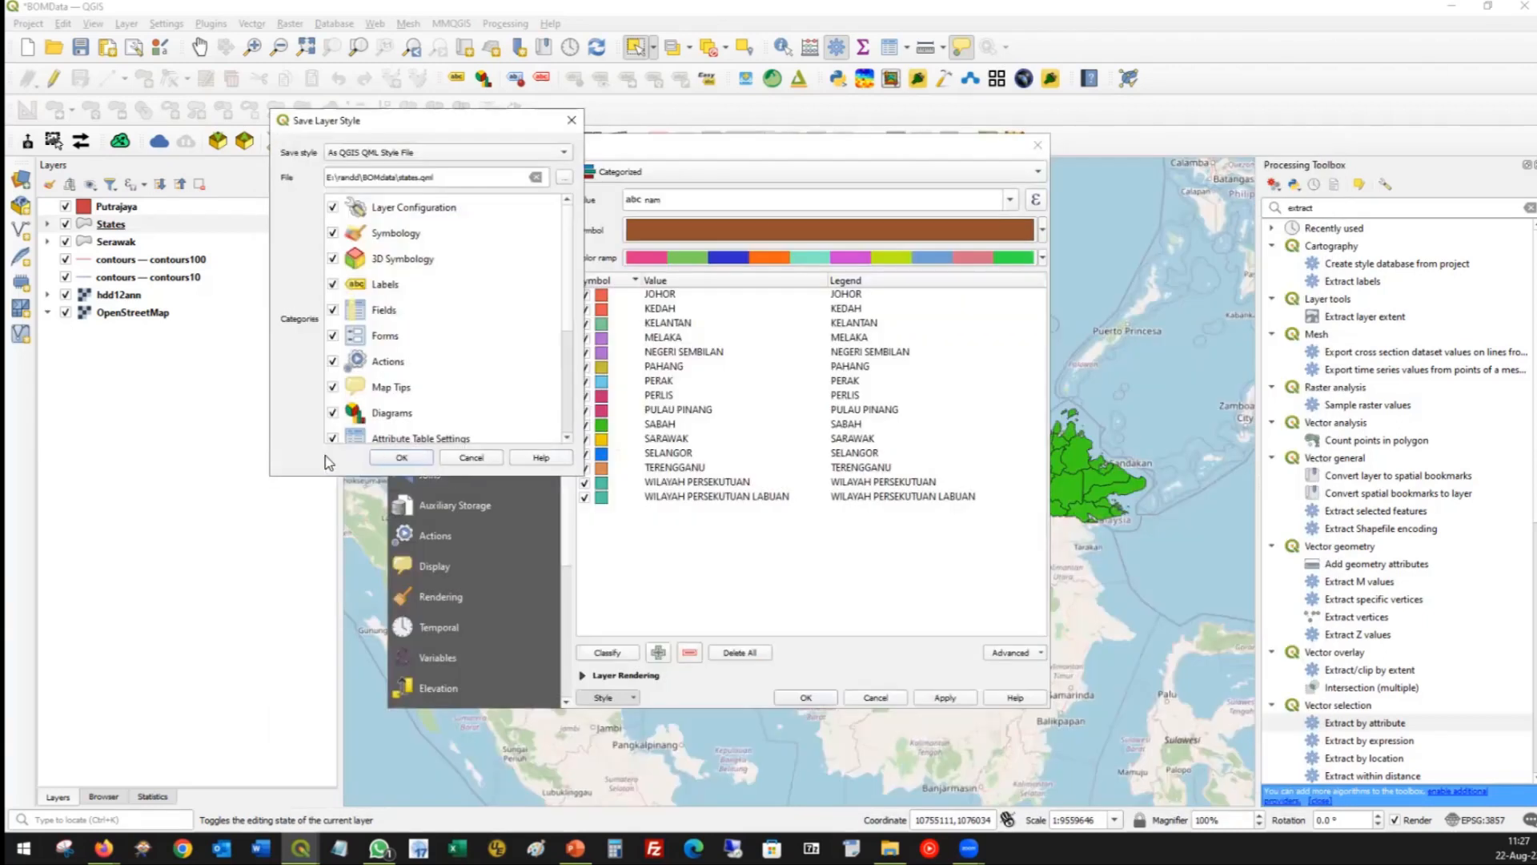
{"action": "left_click", "coordinate": [400, 459]}
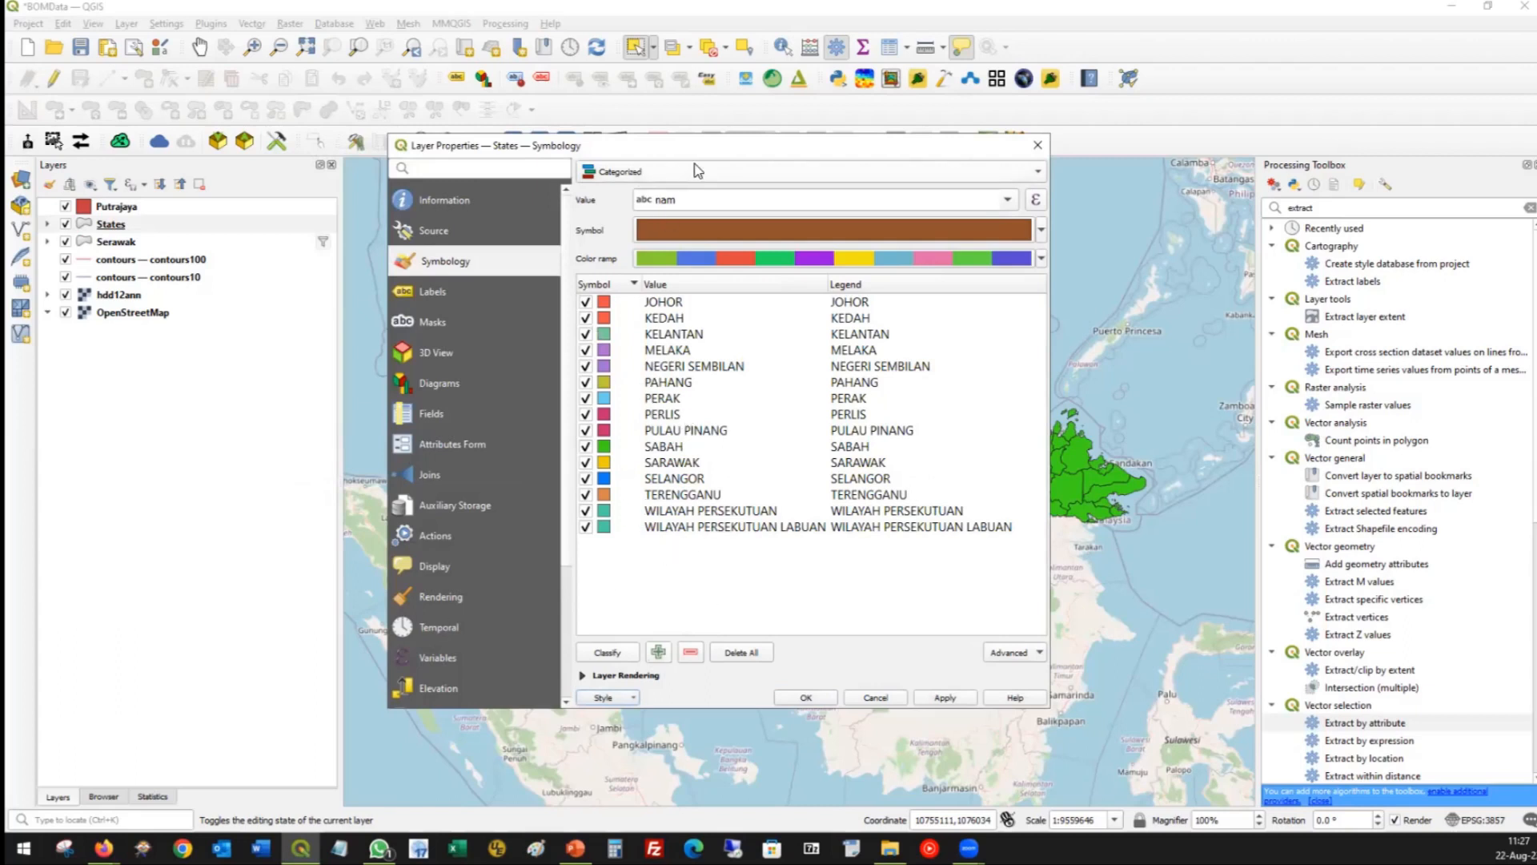
Change the States layer's symbology to Single Symbol with a light grey fill and apply it.
{"action": "left_click", "coordinate": [740, 170]}
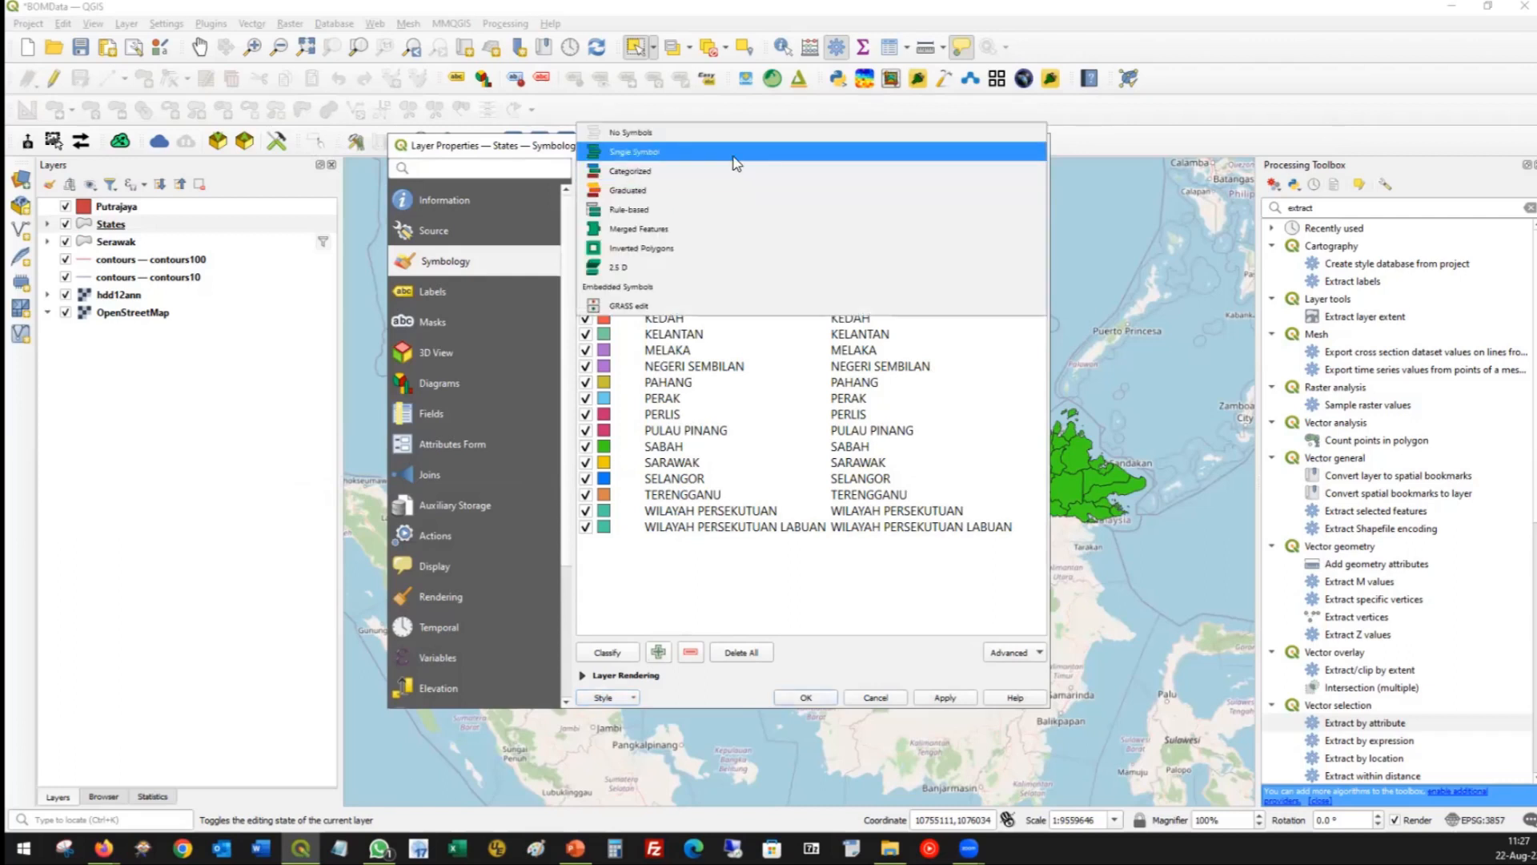
{"action": "left_click", "coordinate": [737, 152]}
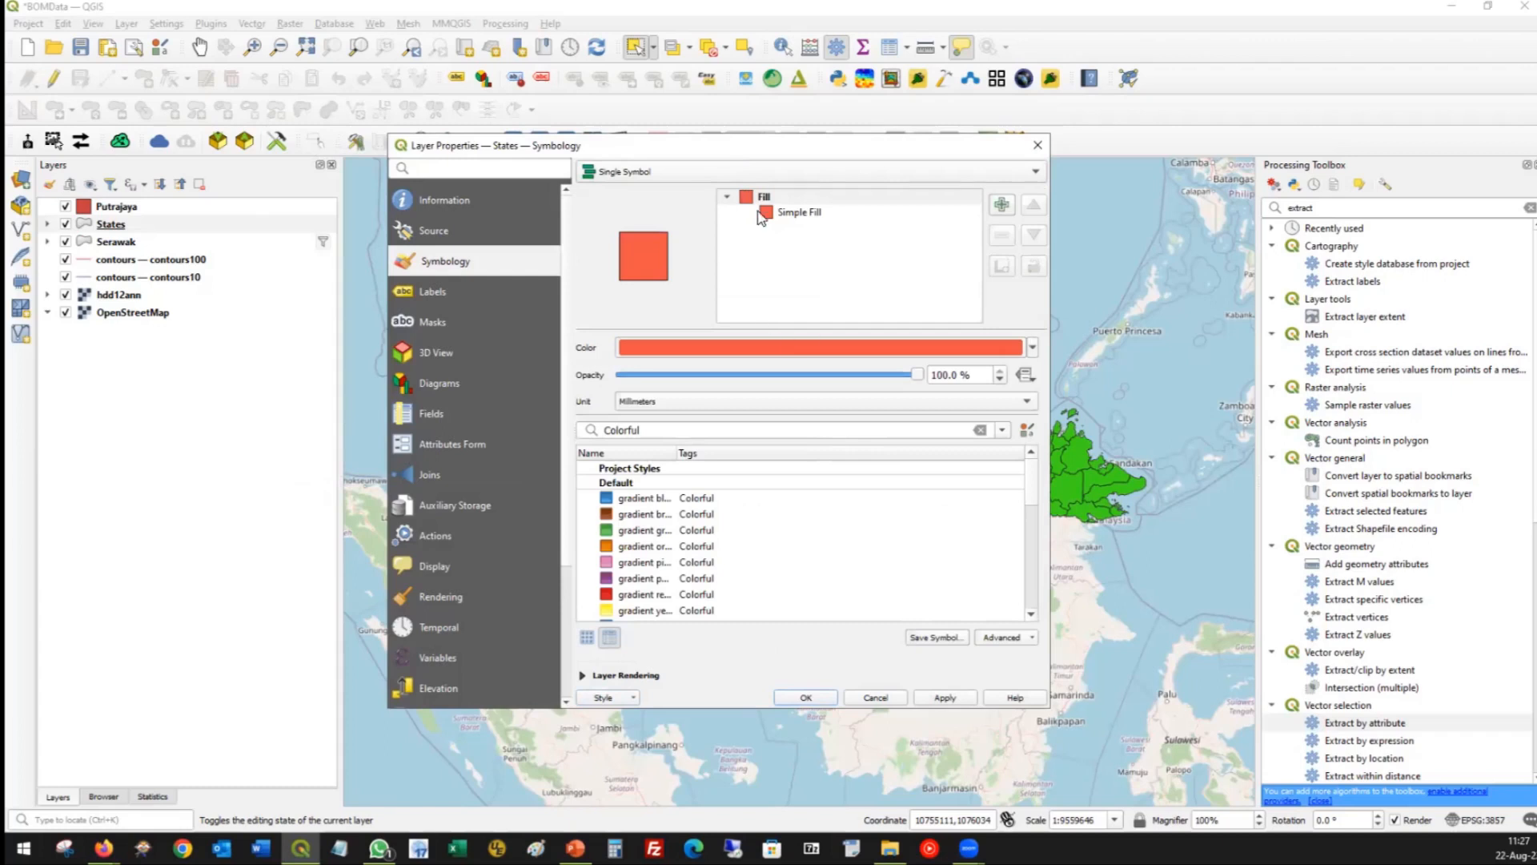
{"action": "left_click", "coordinate": [1033, 348]}
{"action": "left_click_drag", "start_coordinate": [685, 485], "coordinate": [680, 524]}
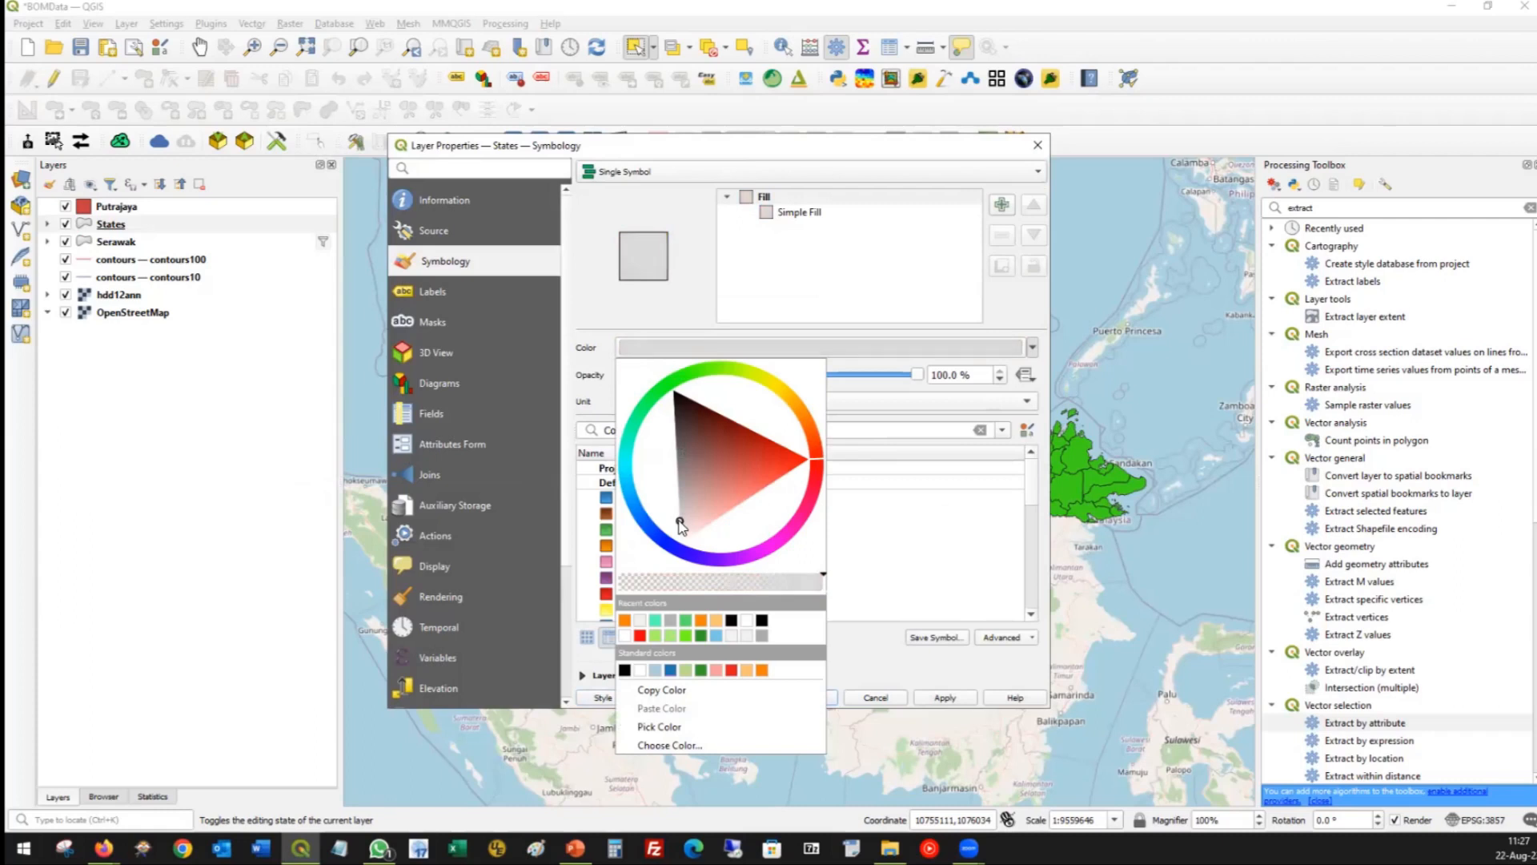
{"action": "left_click", "coordinate": [874, 650]}
{"action": "left_click", "coordinate": [806, 697]}
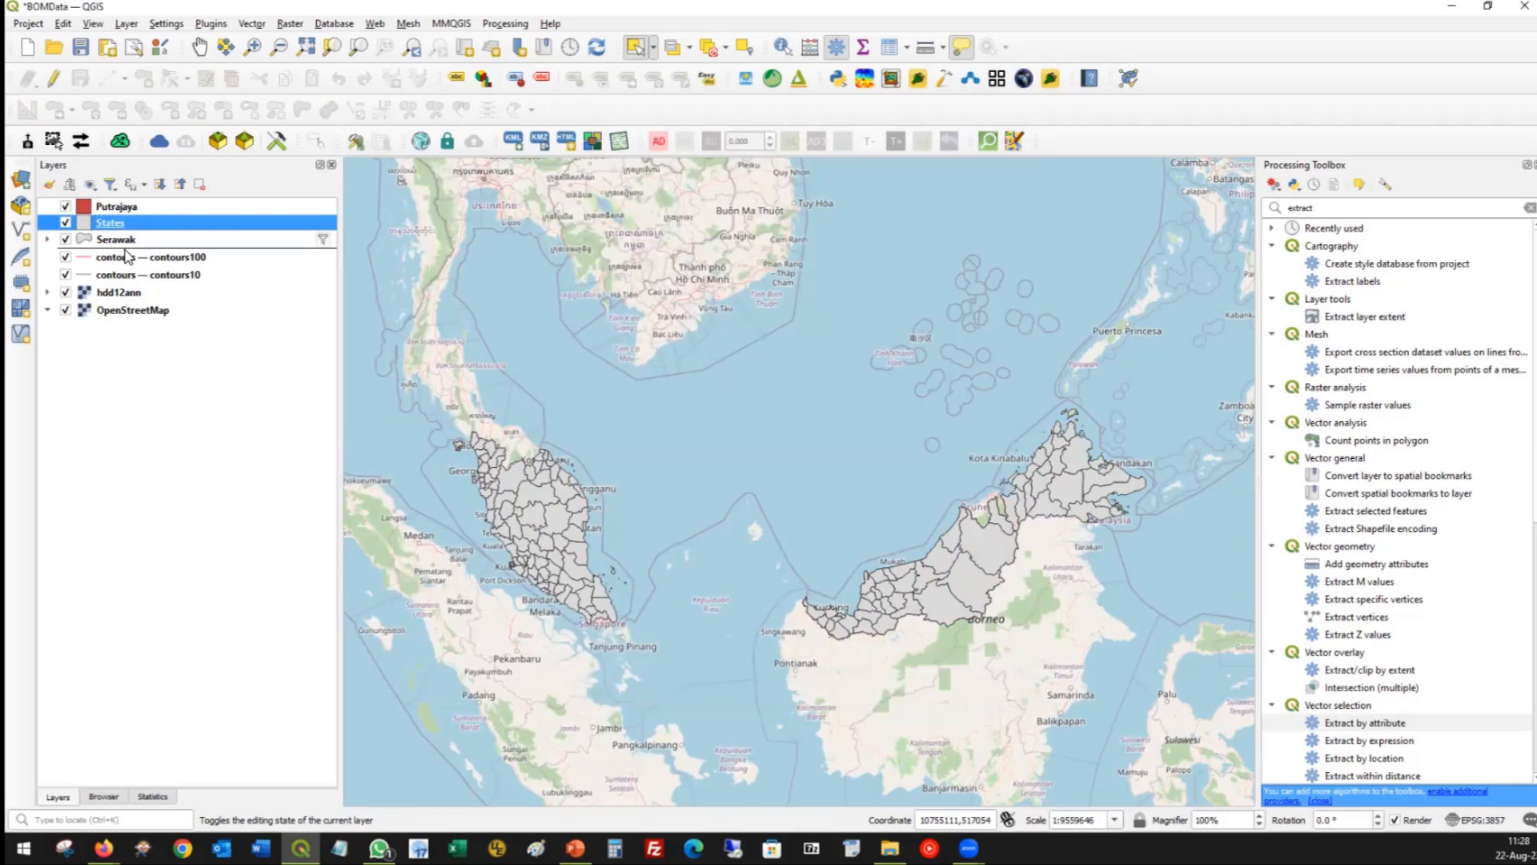
Move the States layer below Serawak in the layer order and rename it as States Grey.
{"action": "left_click_drag", "start_coordinate": [126, 255], "coordinate": [127, 256]}
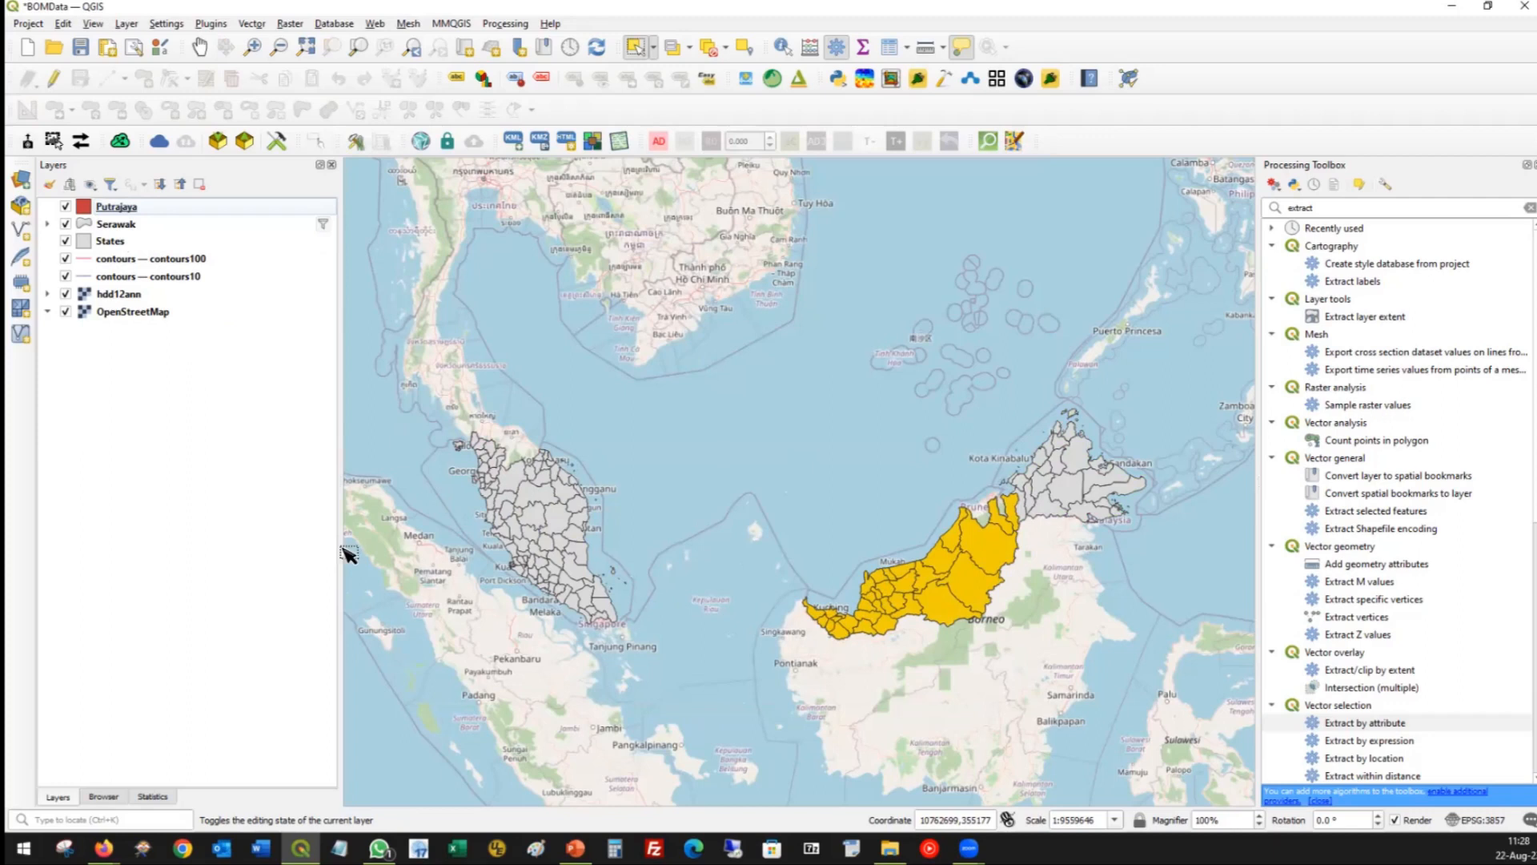
{"action": "left_click", "coordinate": [123, 226]}
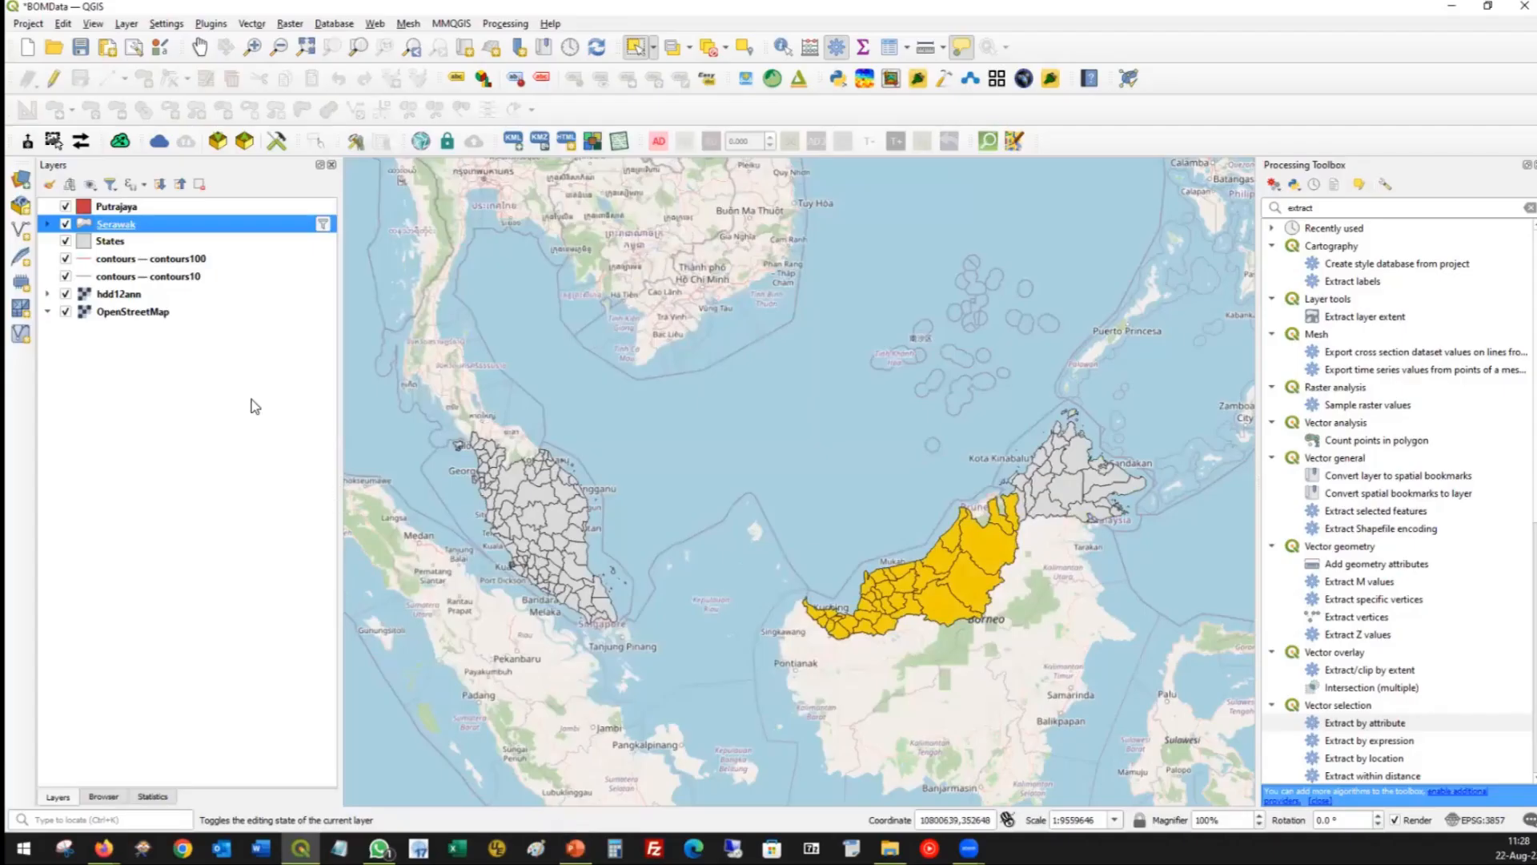
{"action": "left_click", "coordinate": [116, 242]}
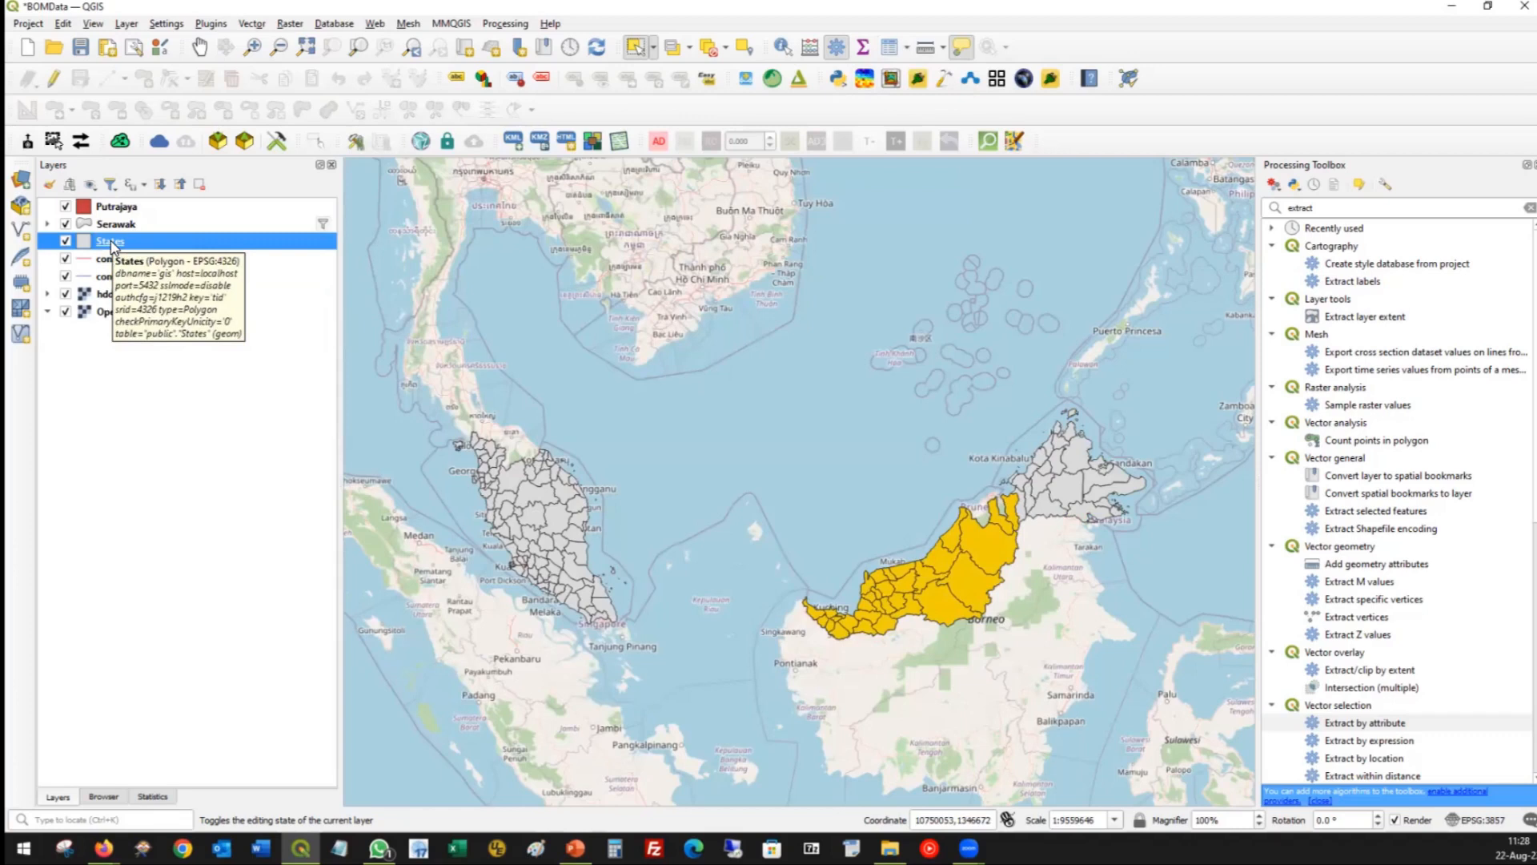
{"action": "key", "text": "F2"}
{"action": "key", "text": "End"}
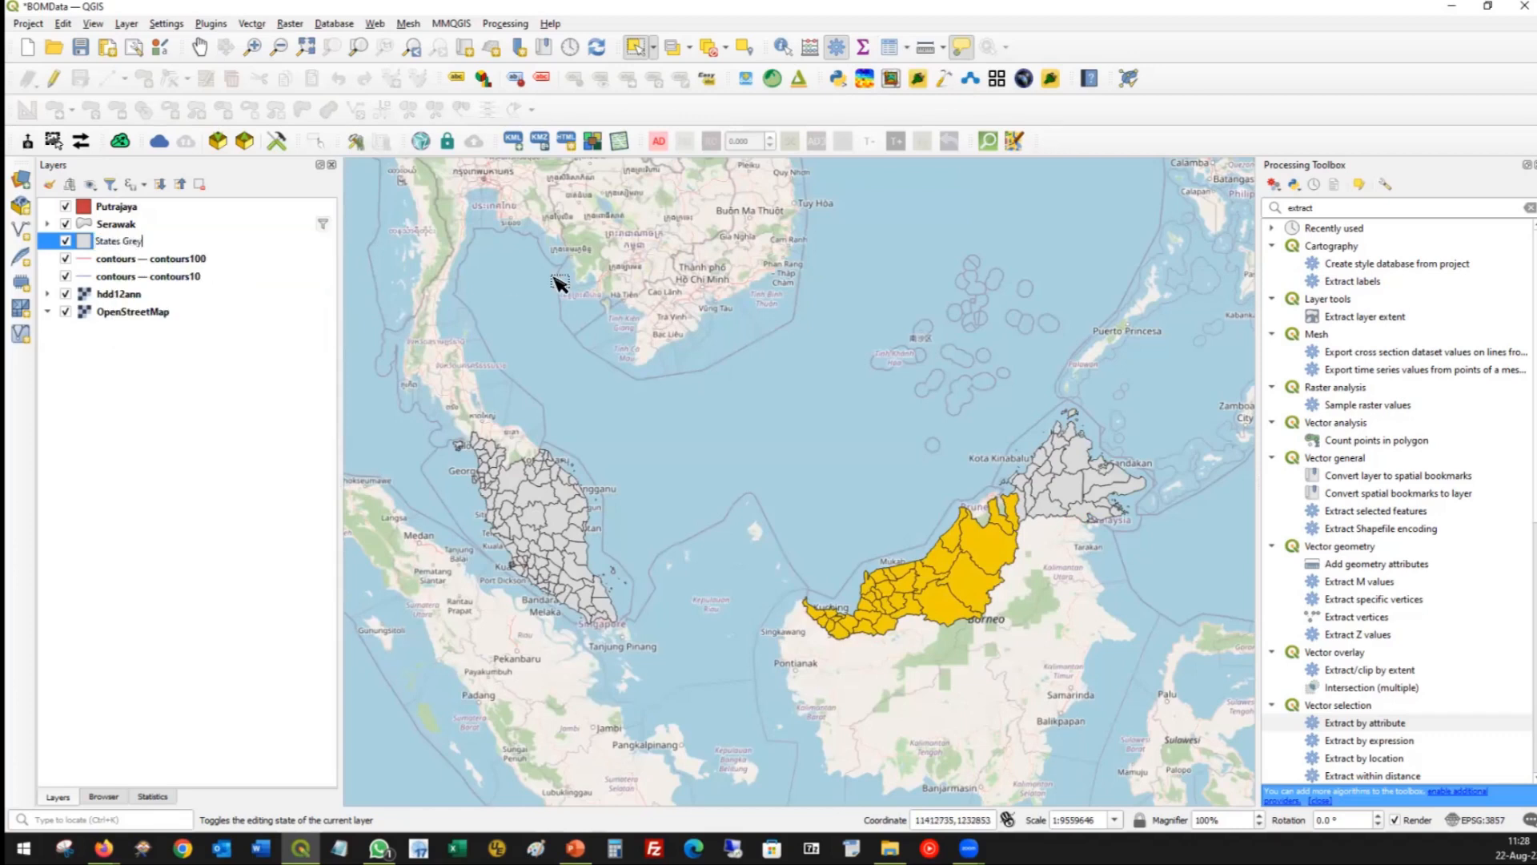
{"action": "key", "text": "Return"}
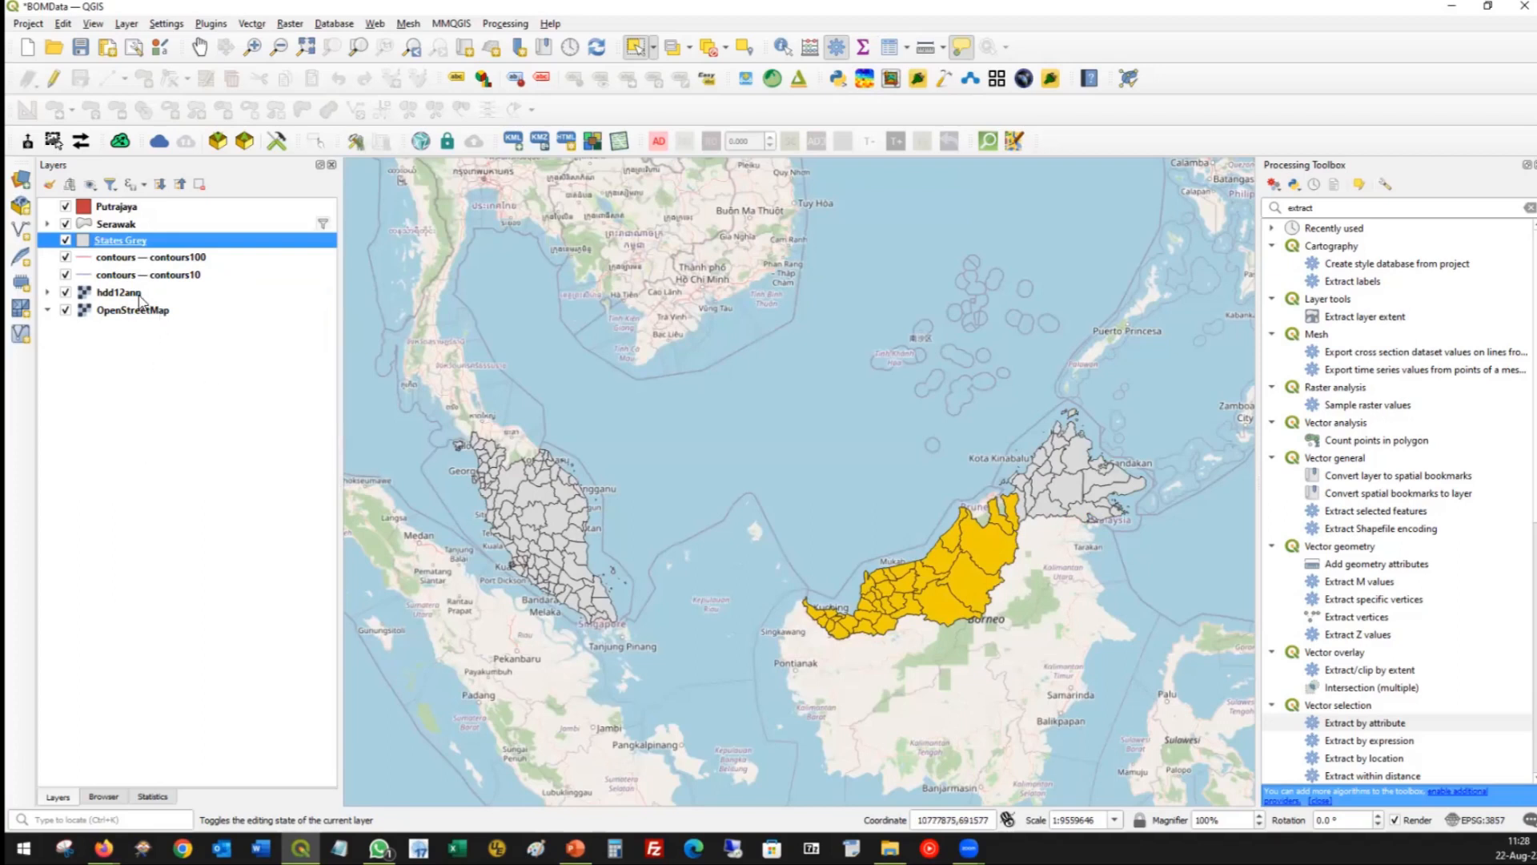
Duplicate the States Grey layer and rename the copy as States.
{"action": "right_click", "coordinate": [123, 243]}
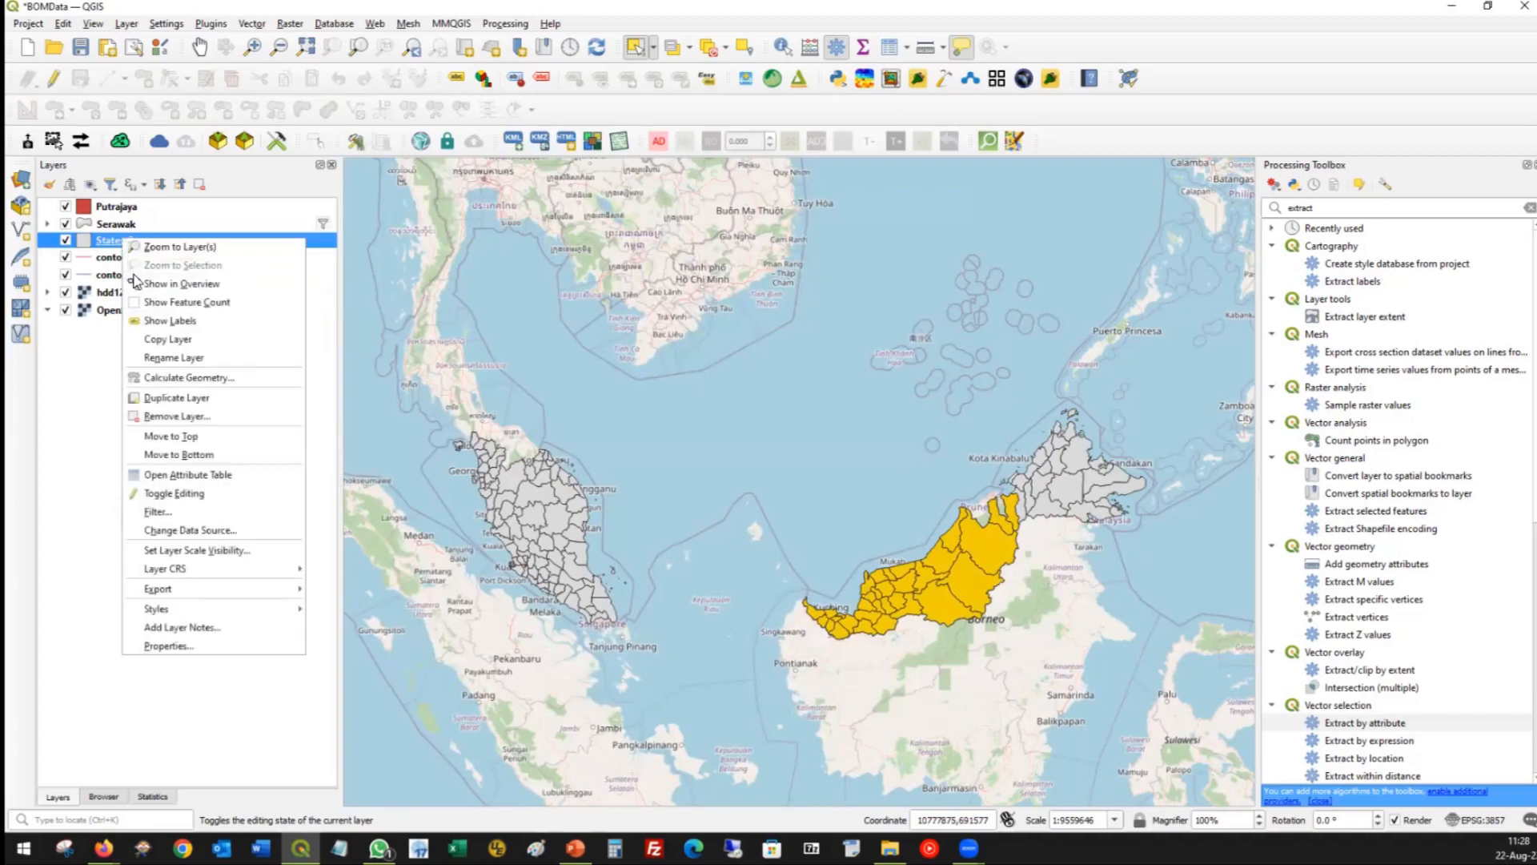
{"action": "left_click", "coordinate": [167, 397]}
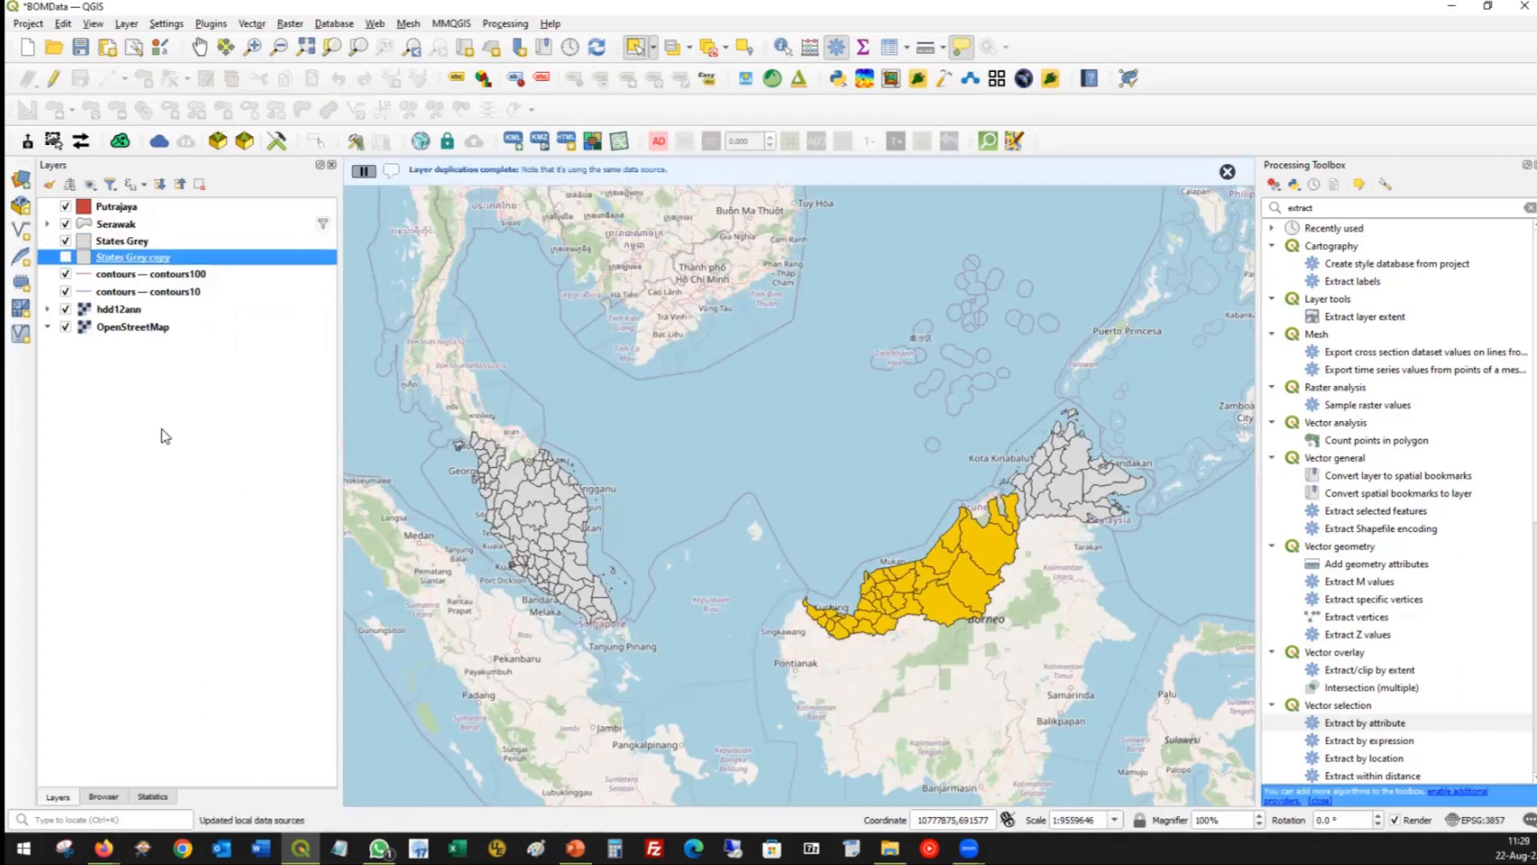
{"action": "key", "text": "F2"}
{"action": "key", "text": "End"}
{"action": "key", "text": "BackSpace"}
{"action": "key", "text": "BackSpace"}
{"action": "key", "text": "BackSpace"}
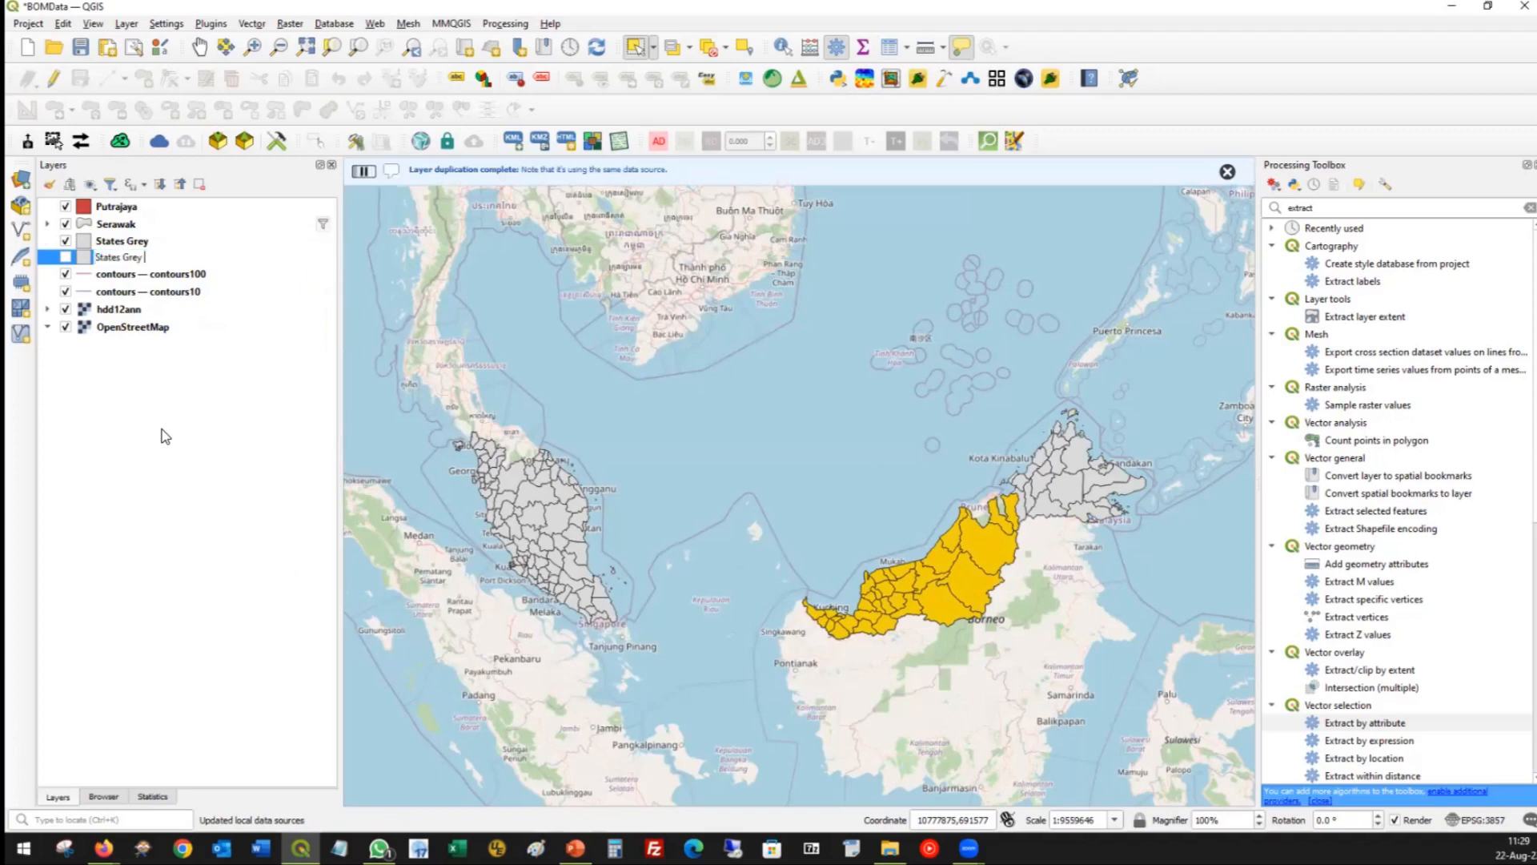
{"action": "key", "text": "BackSpace"}
{"action": "key", "text": "BackSpace"}
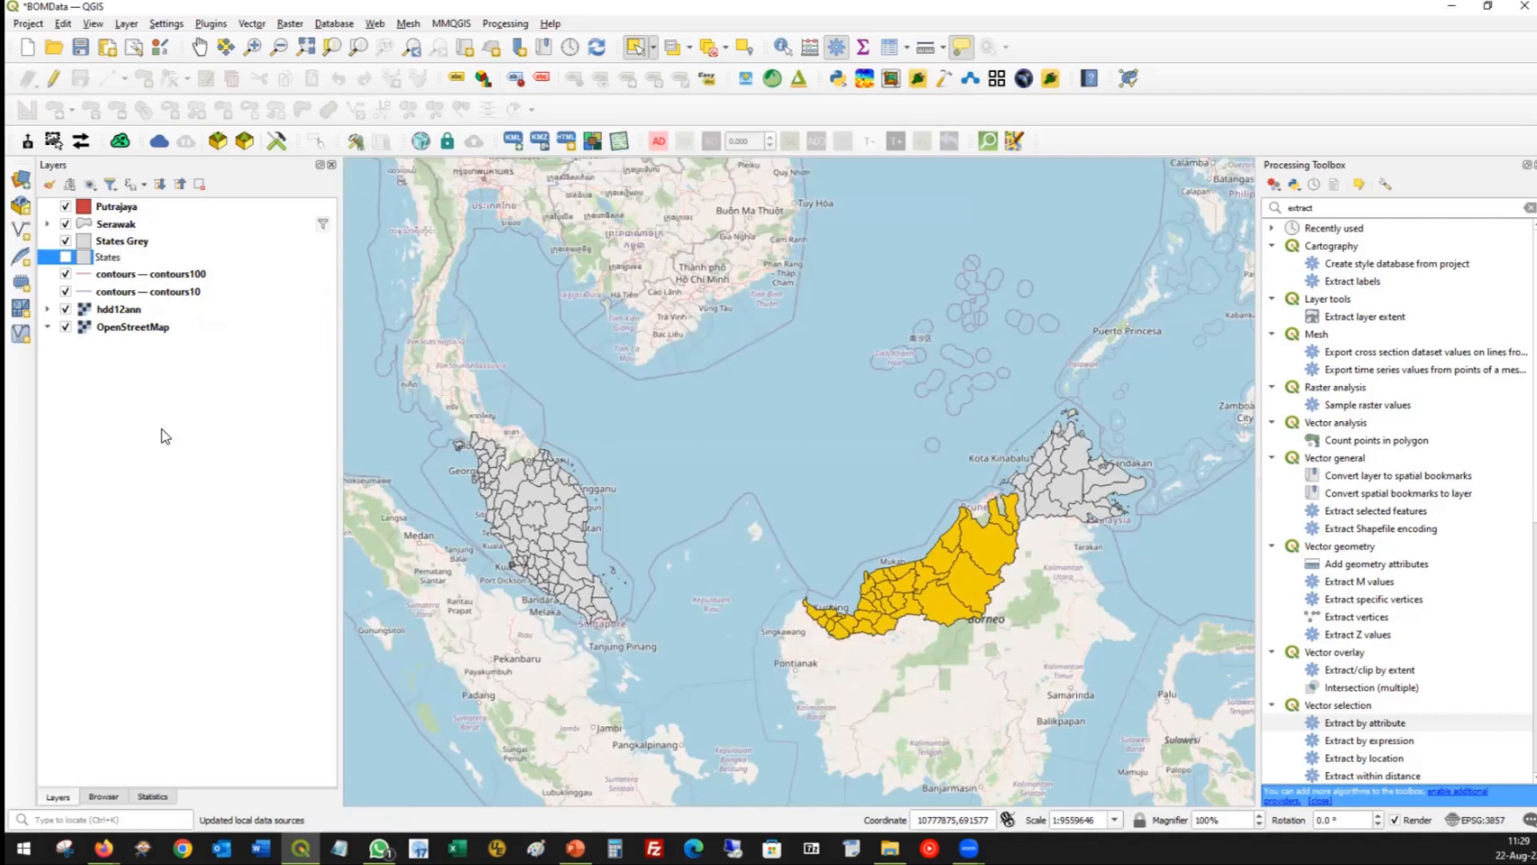
{"action": "key", "text": "Return"}
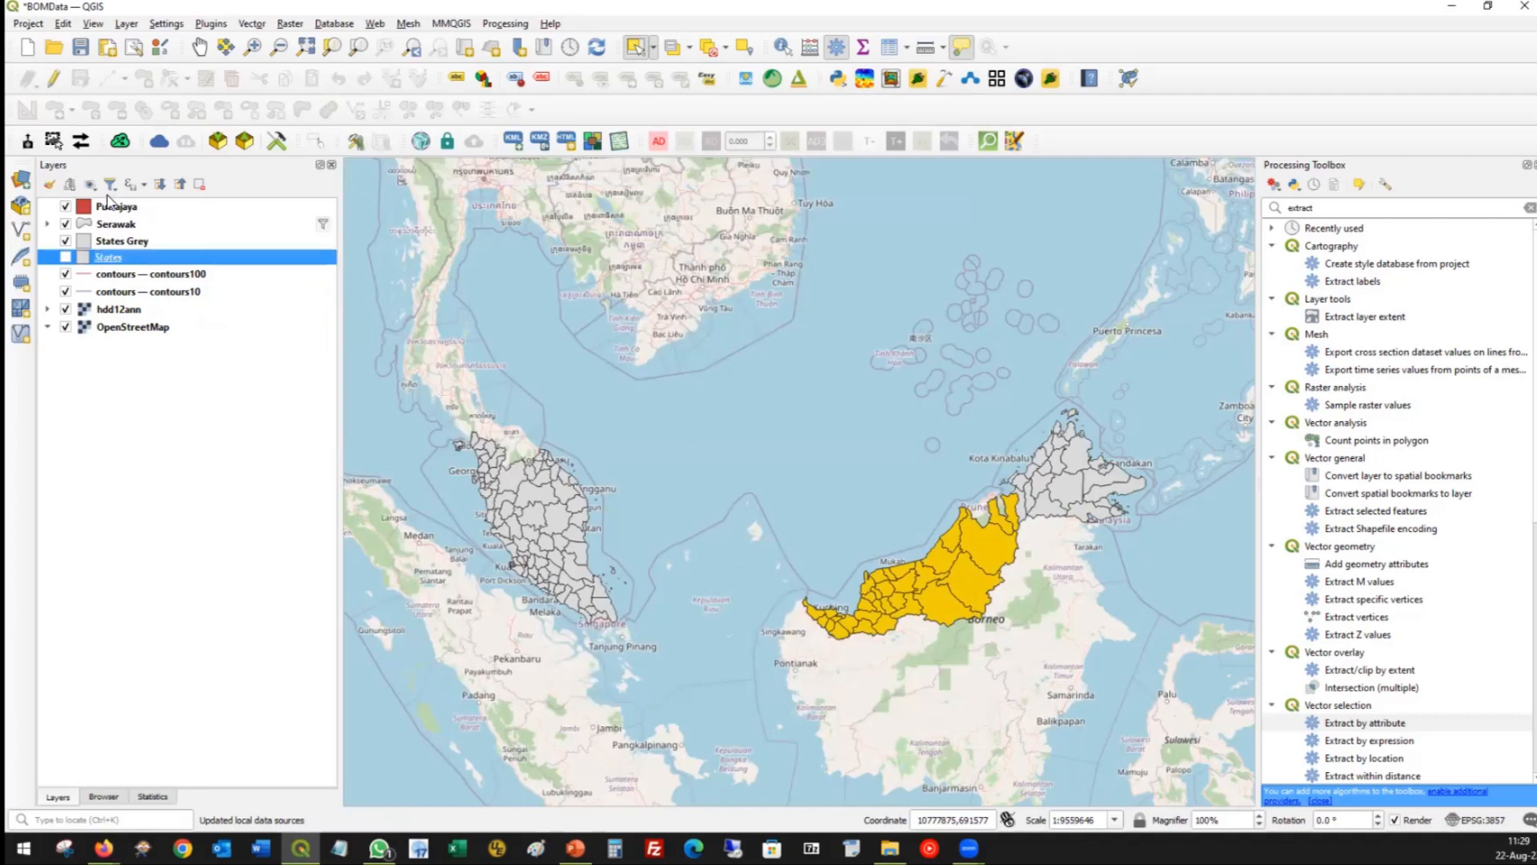
Load the saved style file states.qml from the BOMdata folder onto the States layer with all style categories and apply it.
{"action": "left_click", "coordinate": [112, 259]}
{"action": "double_click", "coordinate": [117, 261]}
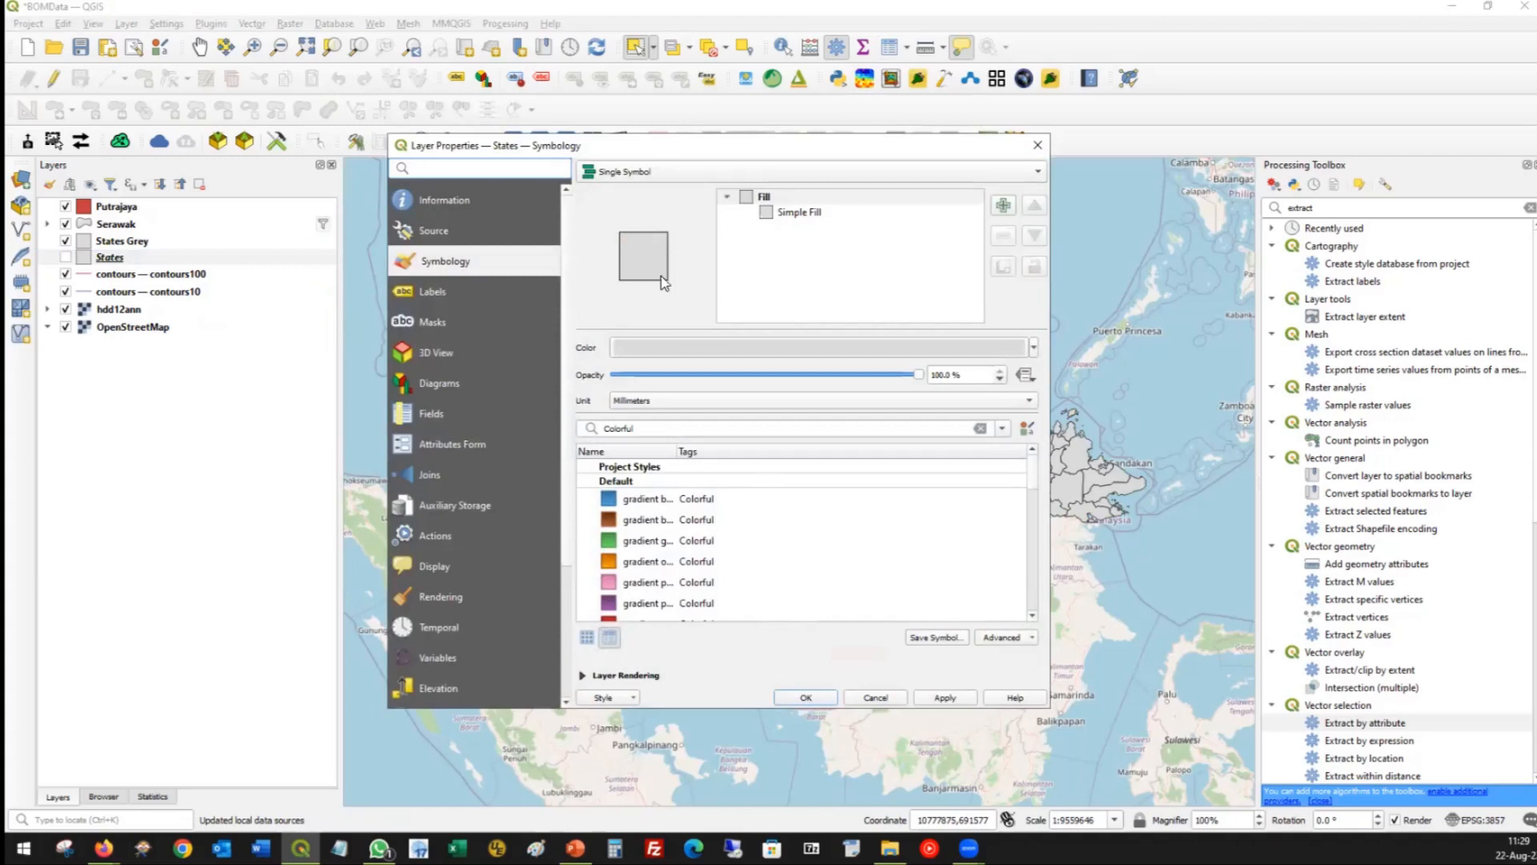
{"action": "left_click", "coordinate": [615, 699]}
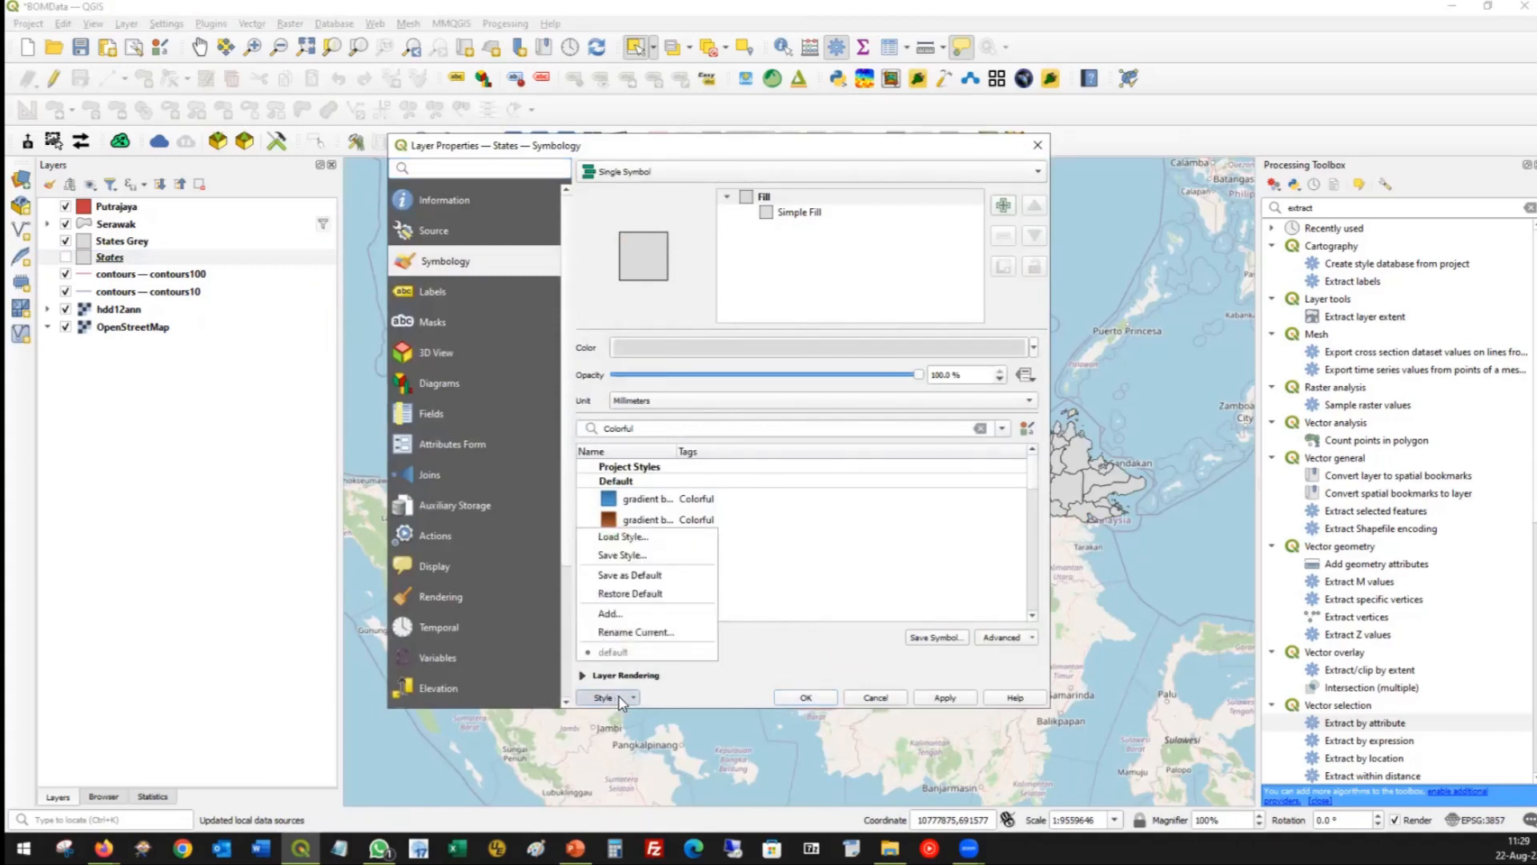
{"action": "left_click", "coordinate": [623, 537]}
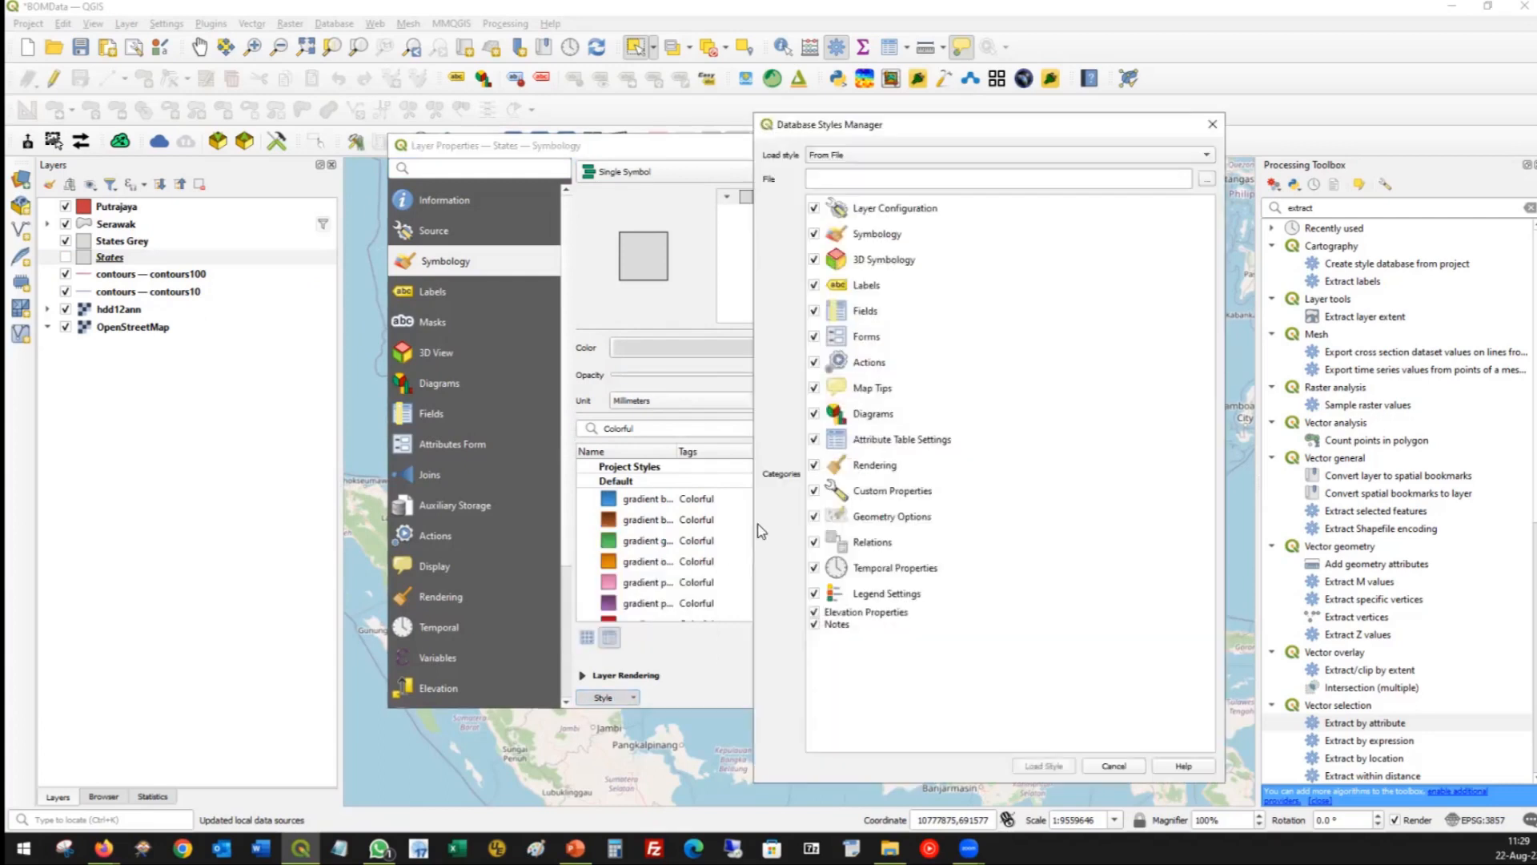
{"action": "left_click", "coordinate": [1207, 179]}
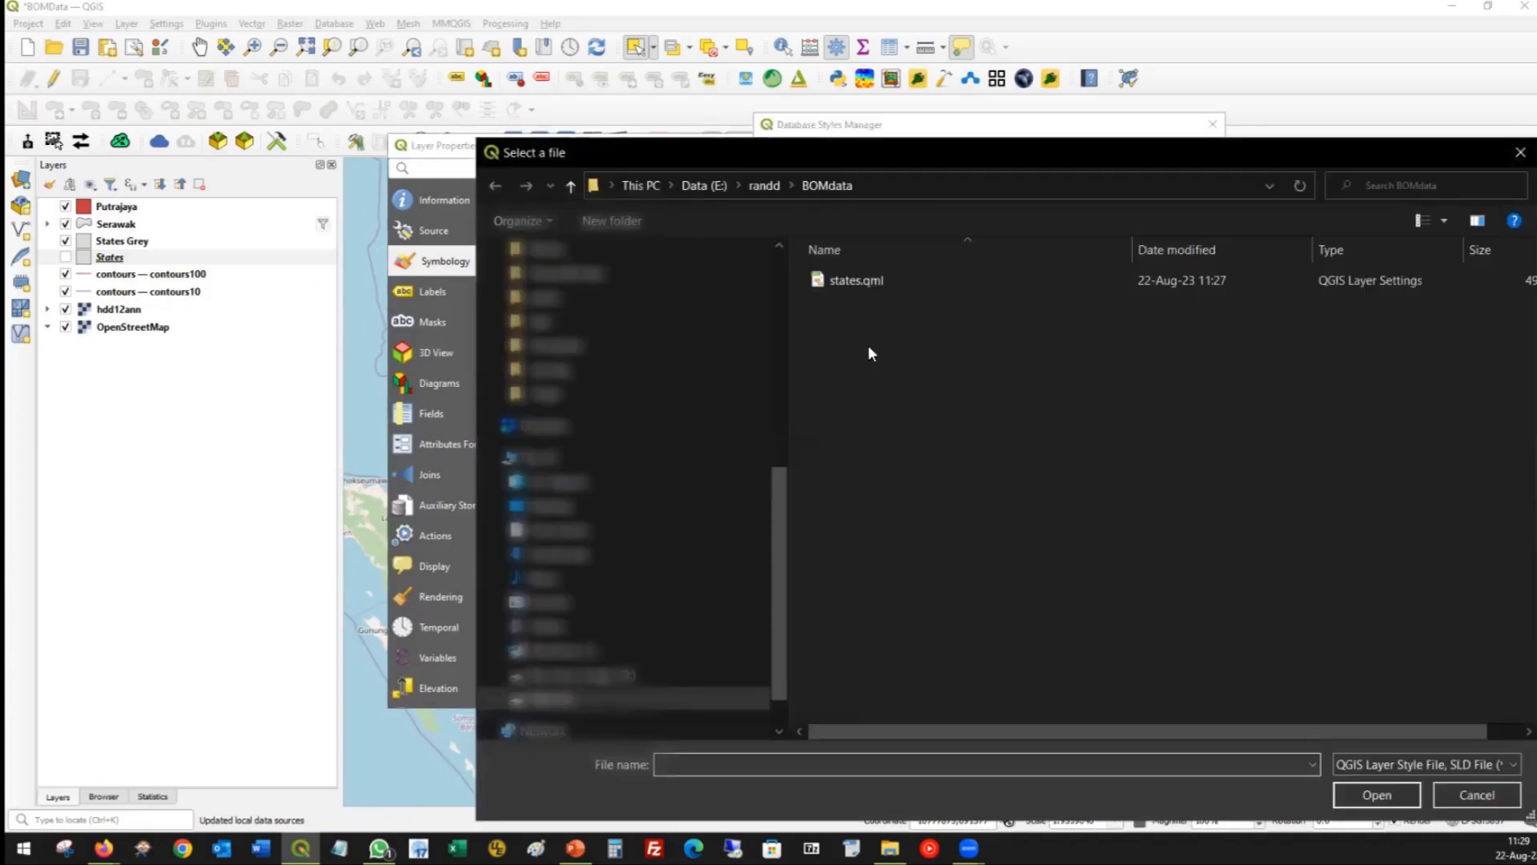
{"action": "left_click", "coordinate": [868, 282]}
{"action": "left_click", "coordinate": [1373, 792]}
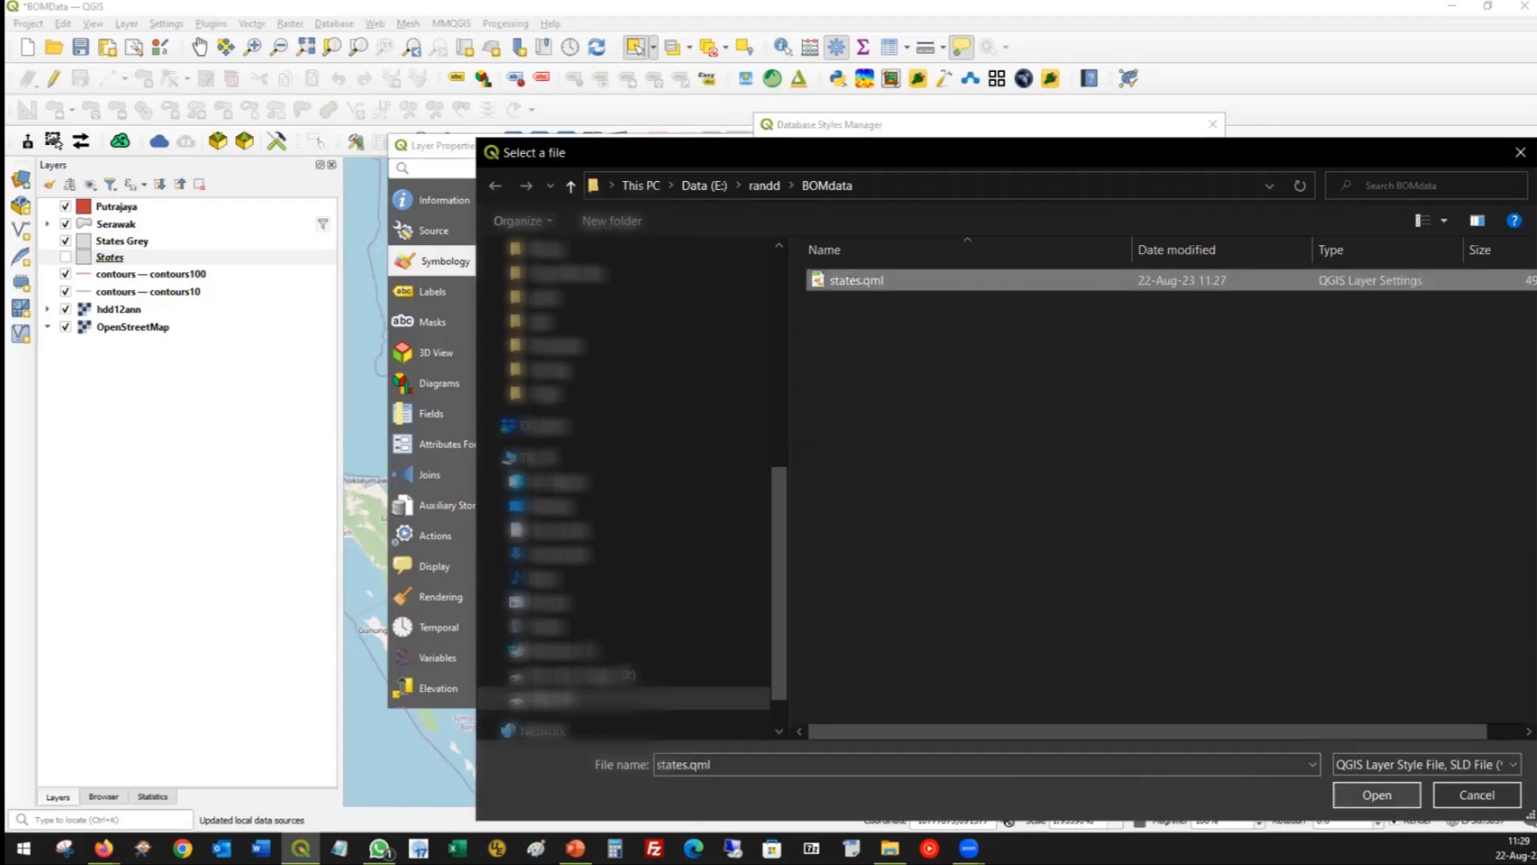
{"action": "left_click", "coordinate": [1377, 795]}
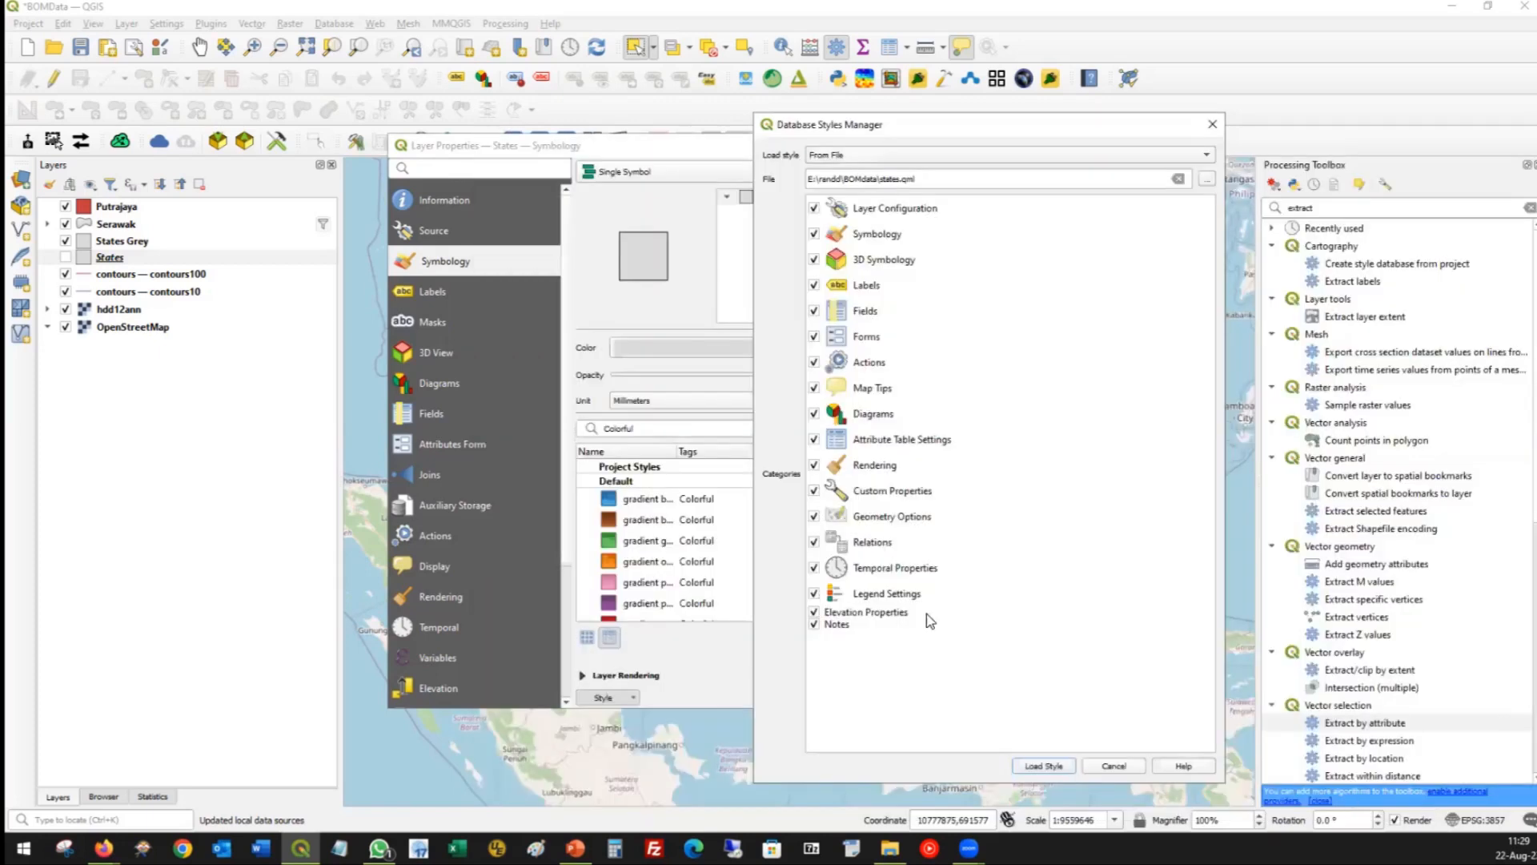
{"action": "left_click", "coordinate": [1033, 768]}
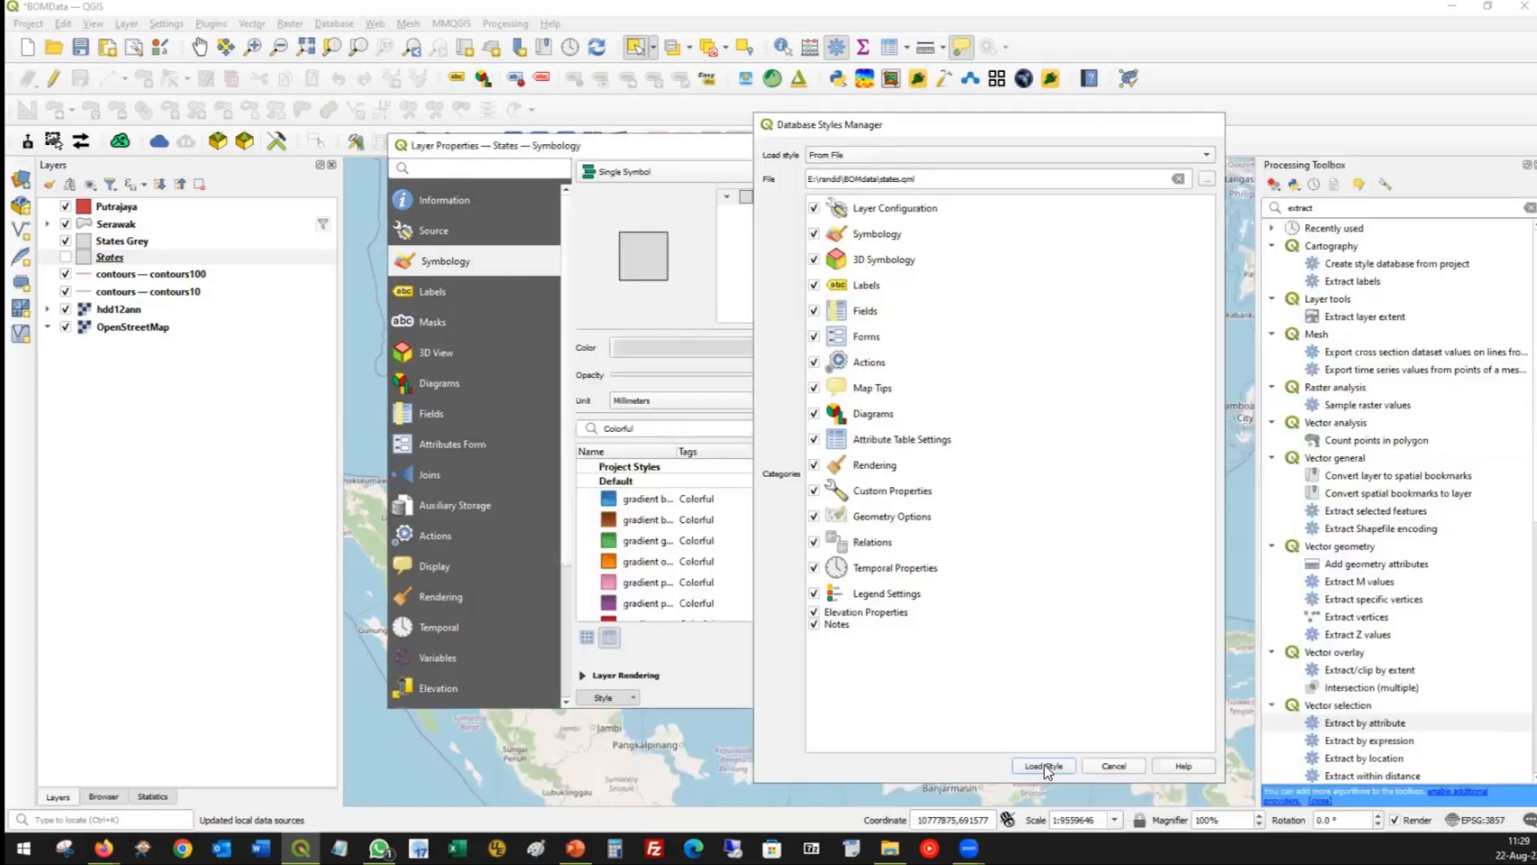
{"action": "left_click", "coordinate": [803, 699]}
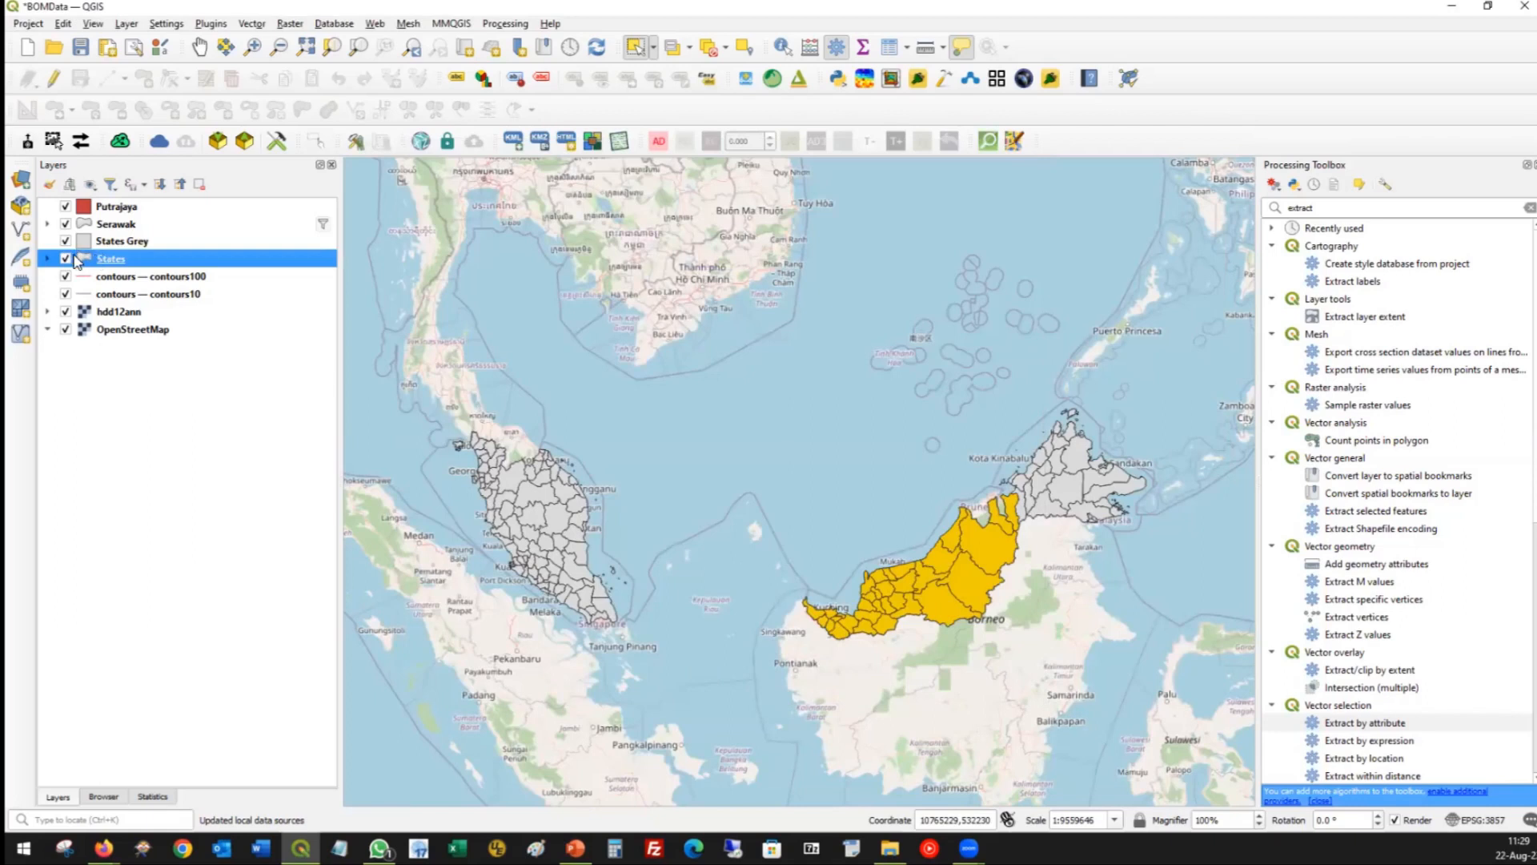
Hide the States Grey, Serawak, contours100, contours10 and hdd12ann layers so the categorized States layer shows over OpenStreetMap.
{"action": "left_click", "coordinate": [66, 241]}
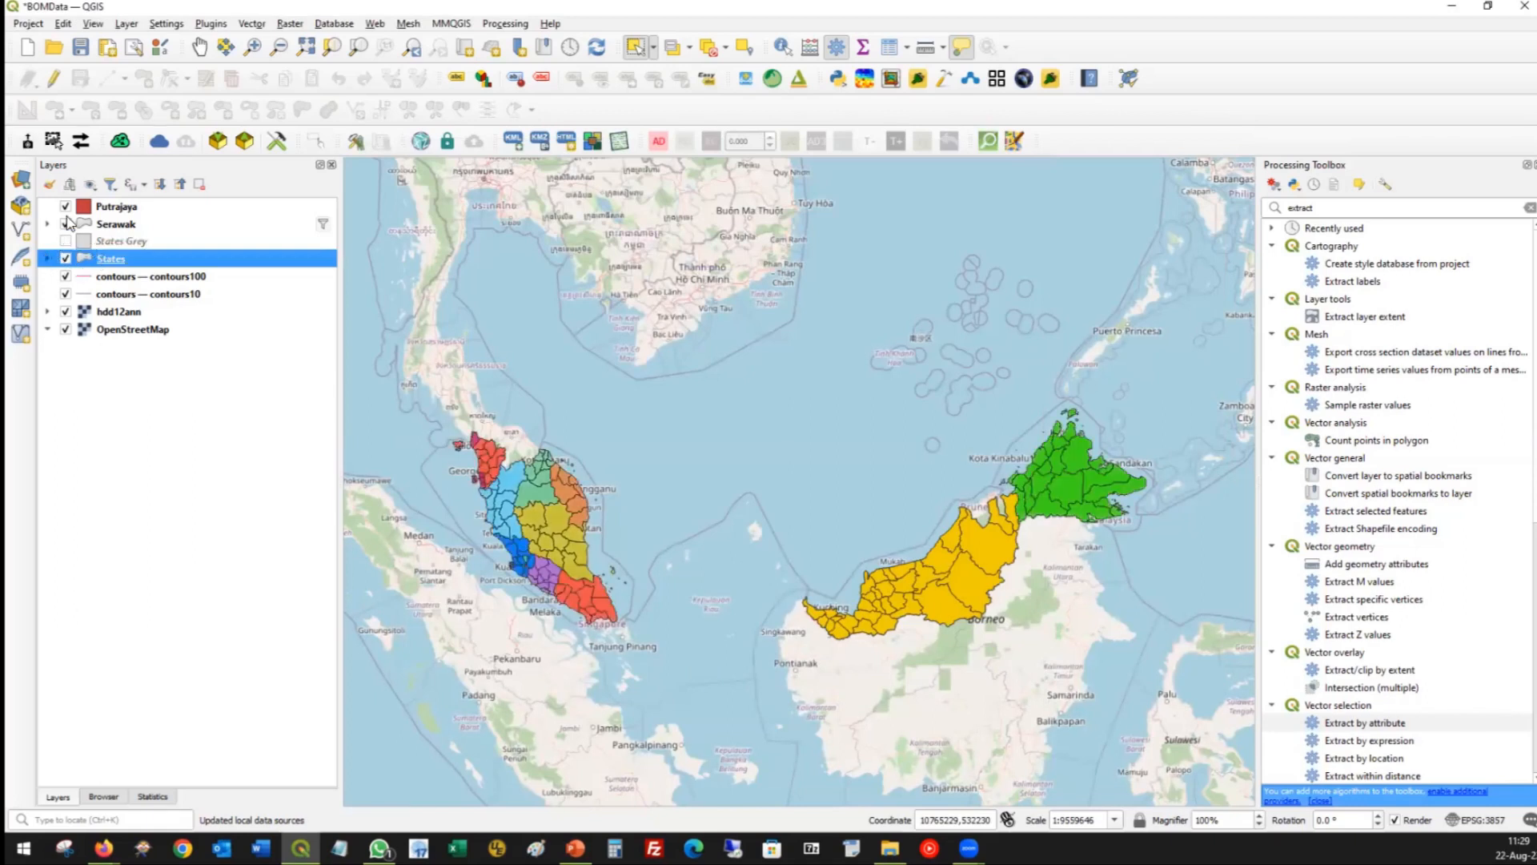
{"action": "left_click", "coordinate": [66, 225]}
{"action": "left_click", "coordinate": [67, 276]}
{"action": "left_click", "coordinate": [66, 293]}
{"action": "left_click", "coordinate": [66, 312]}
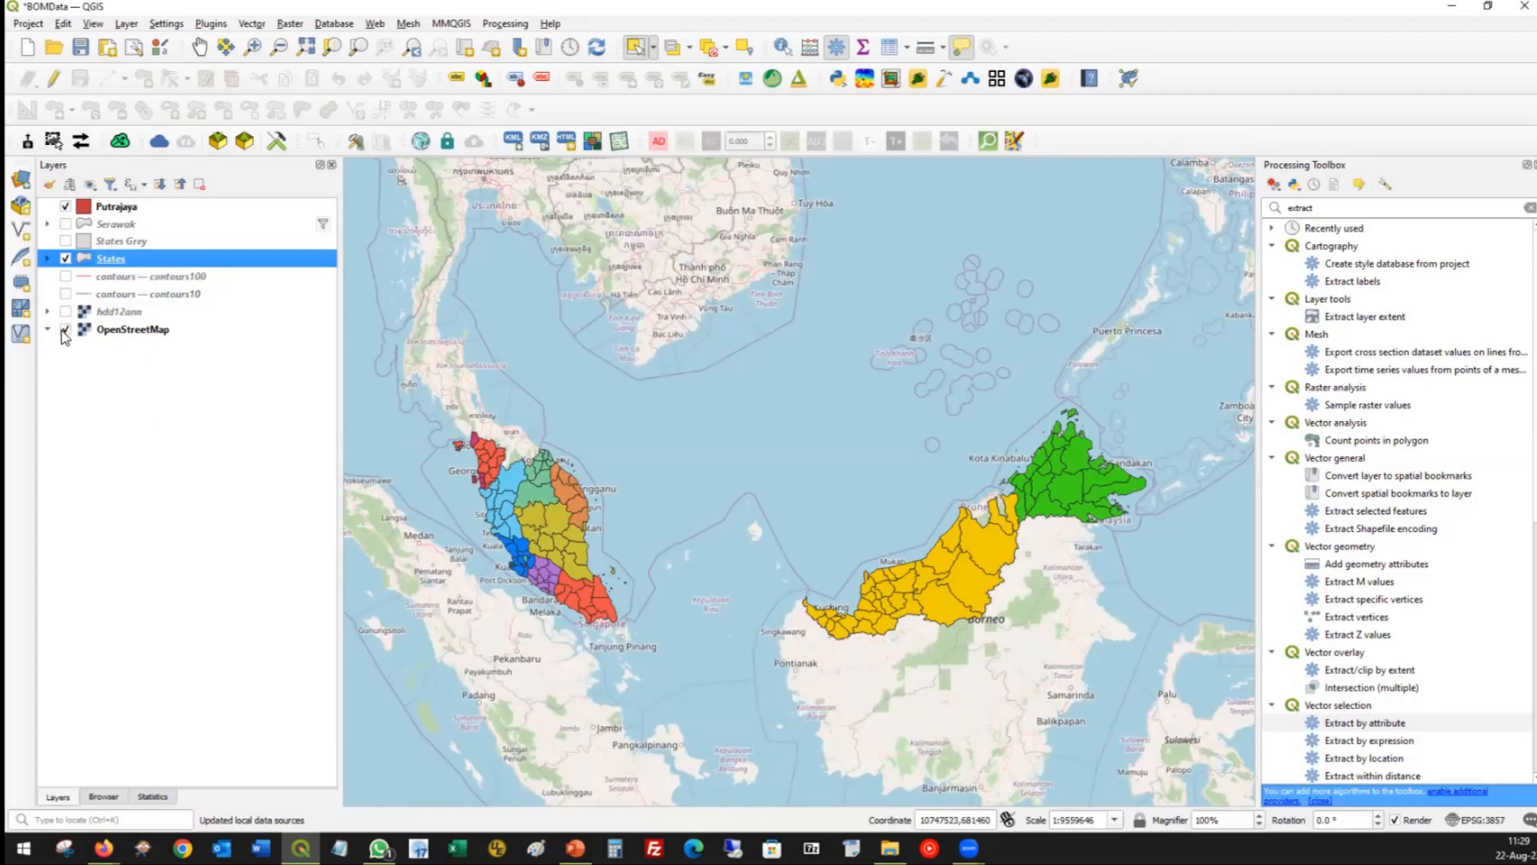
{"action": "left_click", "coordinate": [66, 329]}
Open the States attribute table and filter its records on the nam field for KEDAH.
{"action": "left_click", "coordinate": [888, 46]}
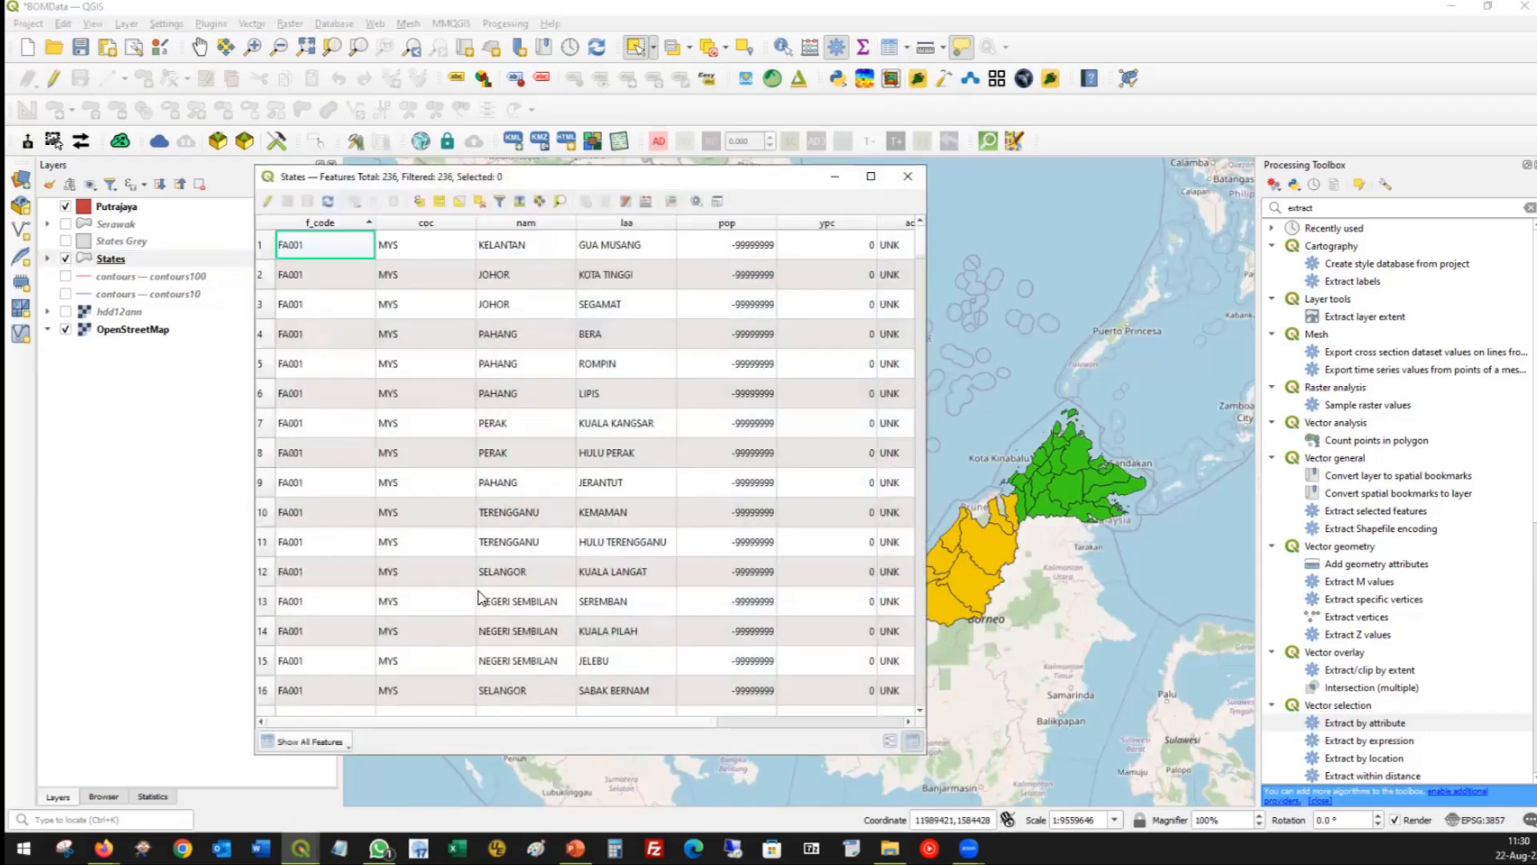
{"action": "left_click", "coordinate": [330, 742]}
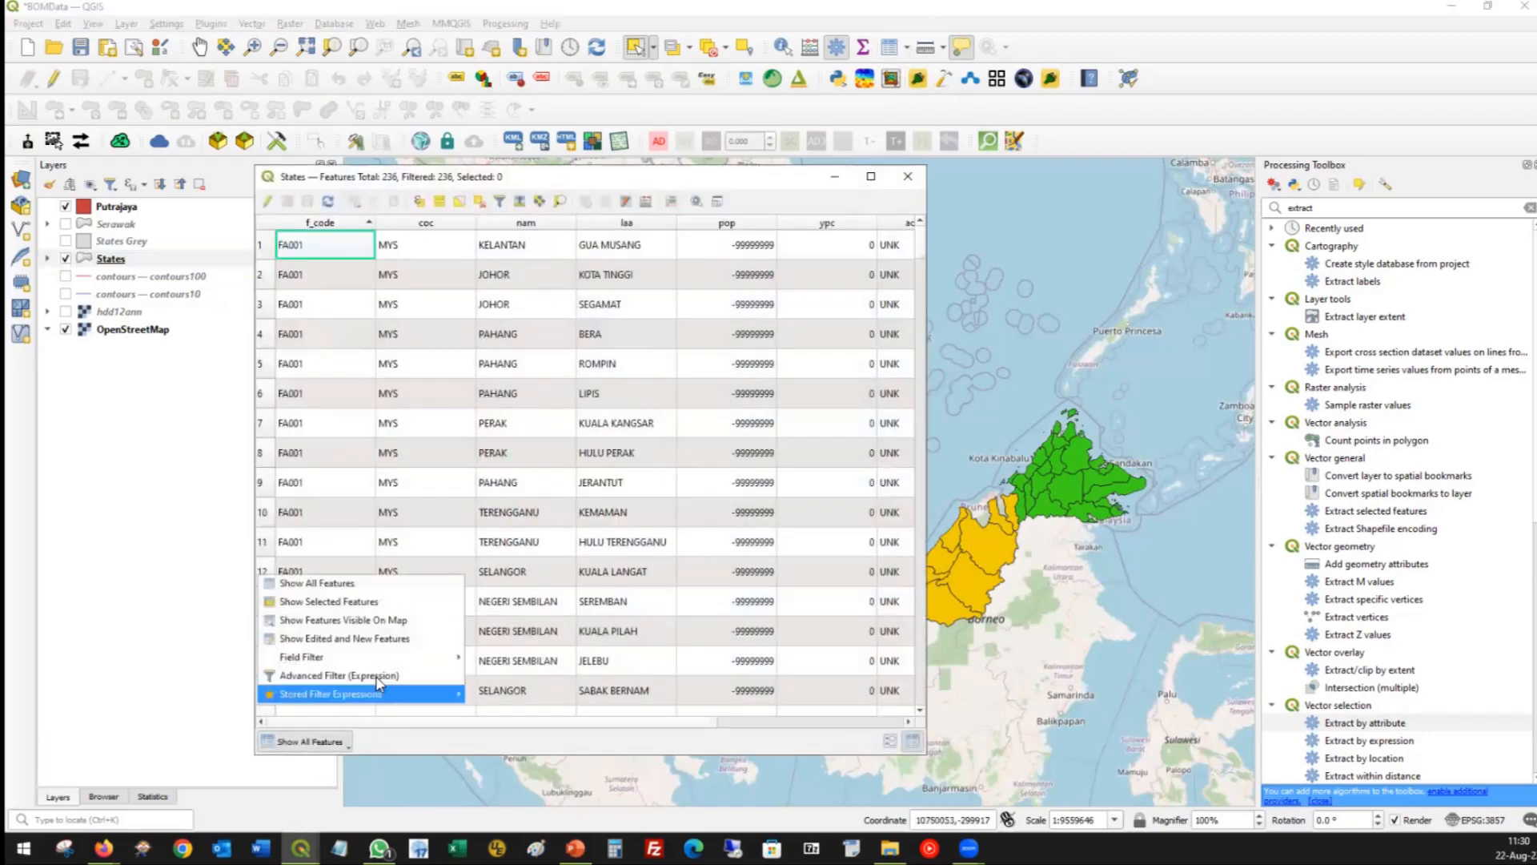
{"action": "mouse_move", "coordinate": [392, 656]}
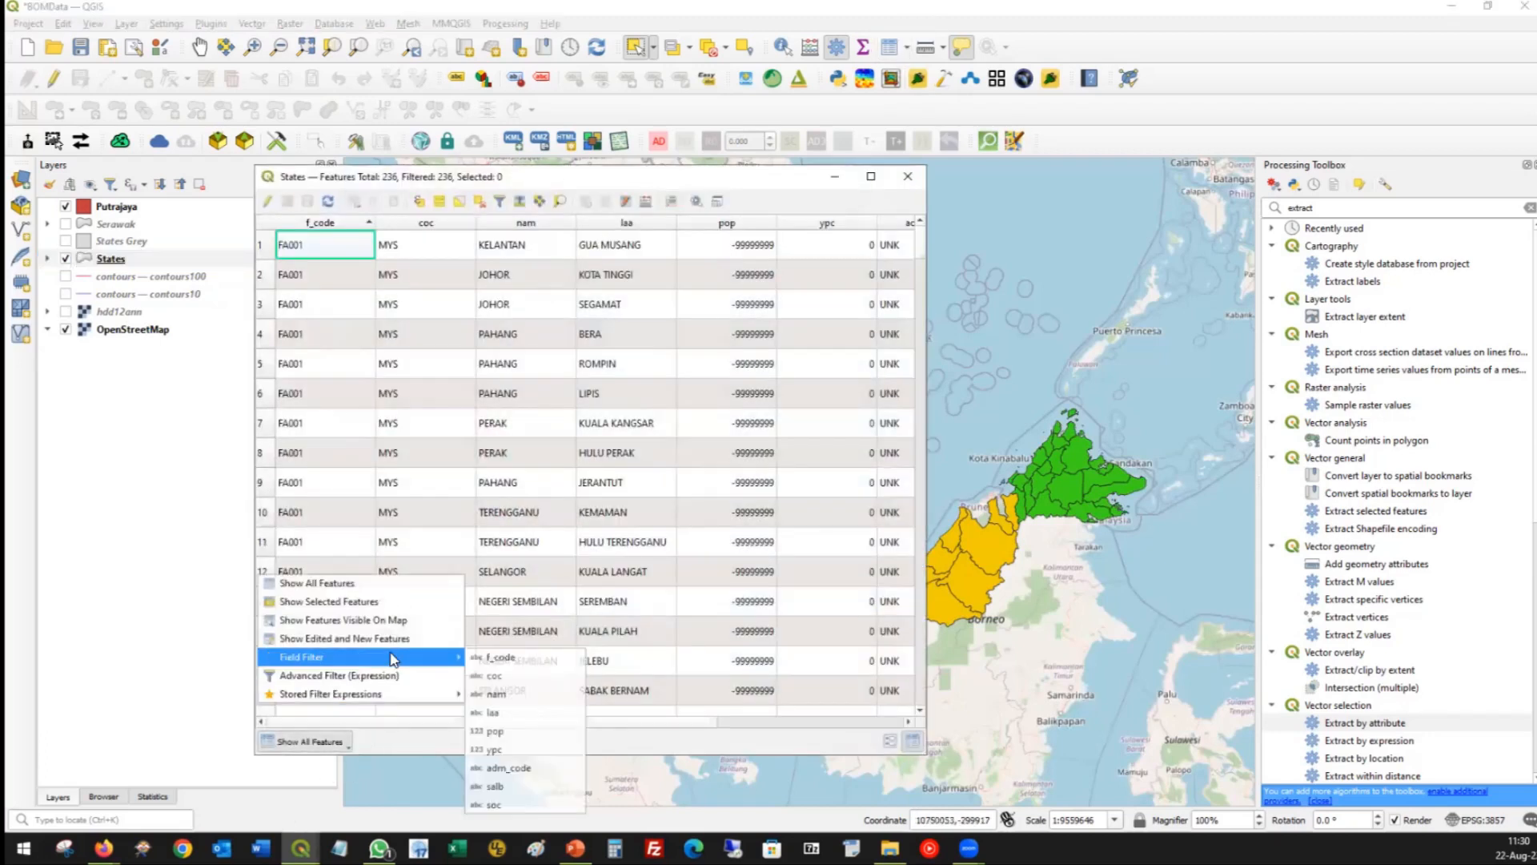
{"action": "left_click", "coordinate": [512, 695]}
{"action": "type", "text": "ked"}
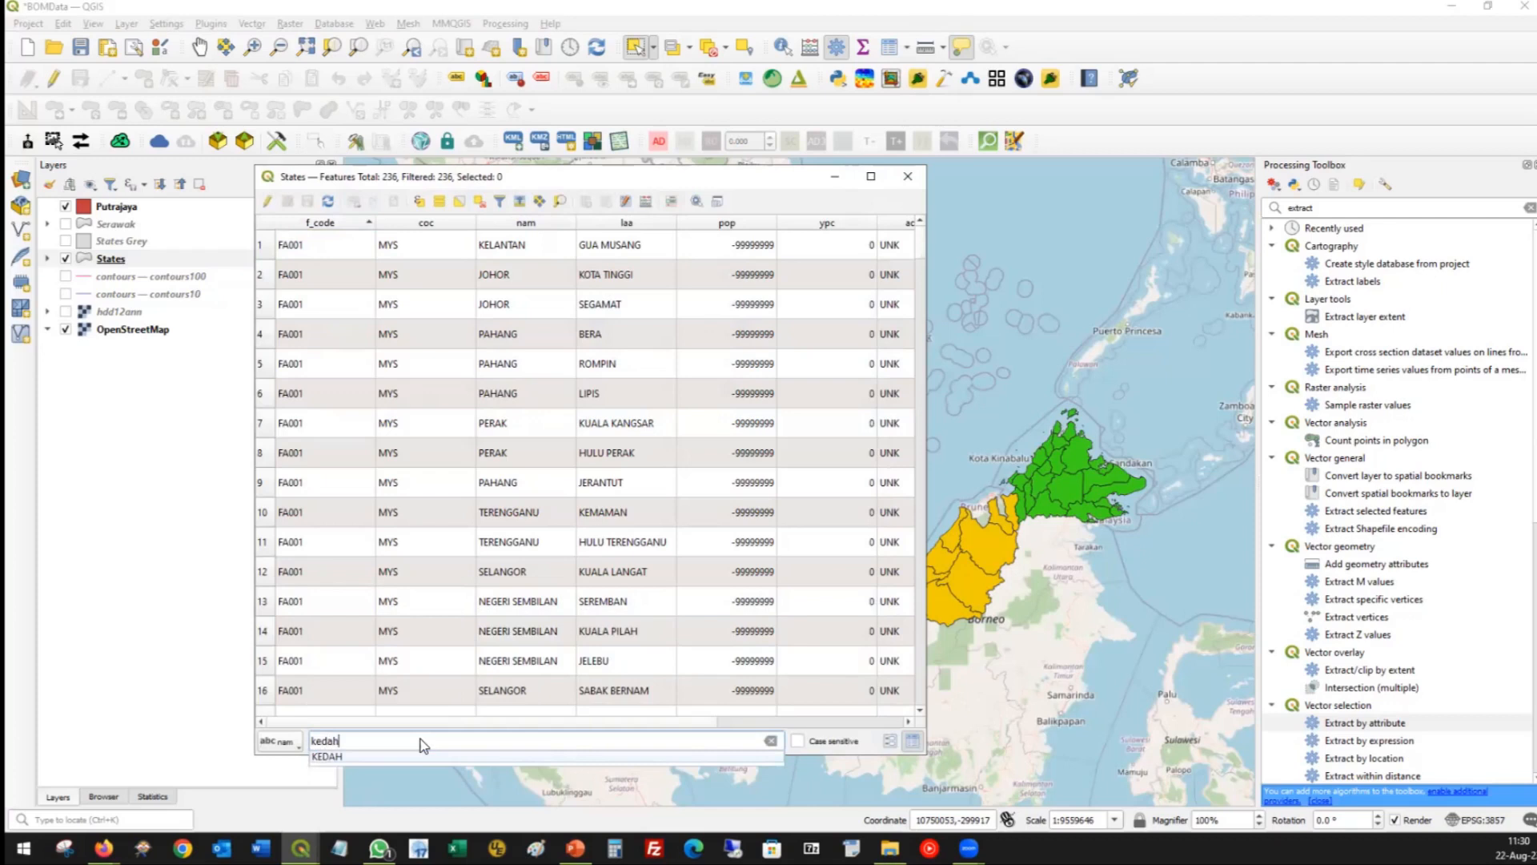
{"action": "type", "text": "ah"}
{"action": "left_click", "coordinate": [368, 757]}
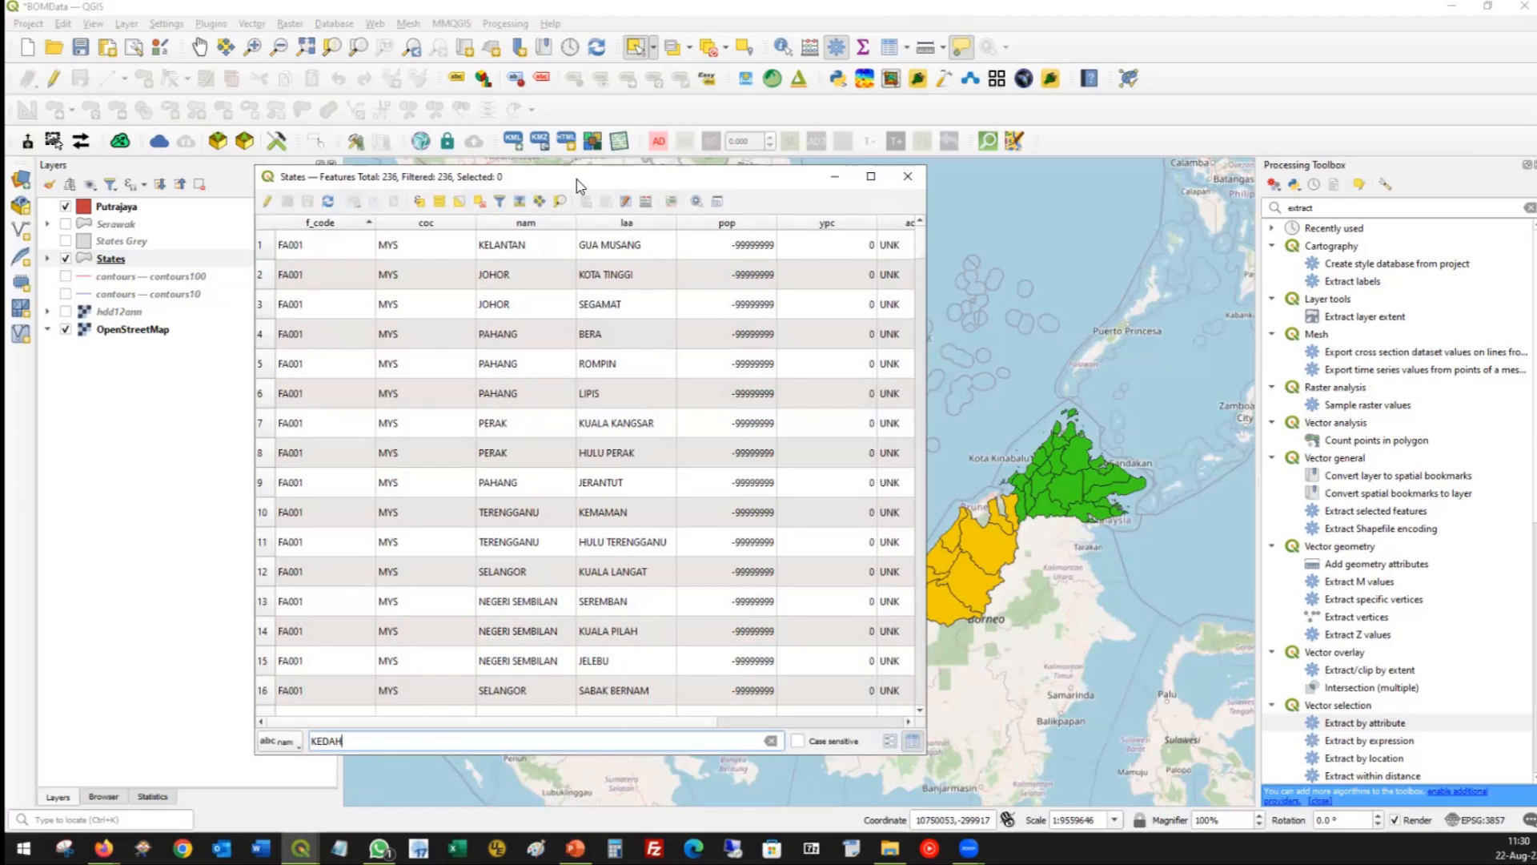
{"action": "left_click_drag", "start_coordinate": [581, 184], "coordinate": [1089, 193]}
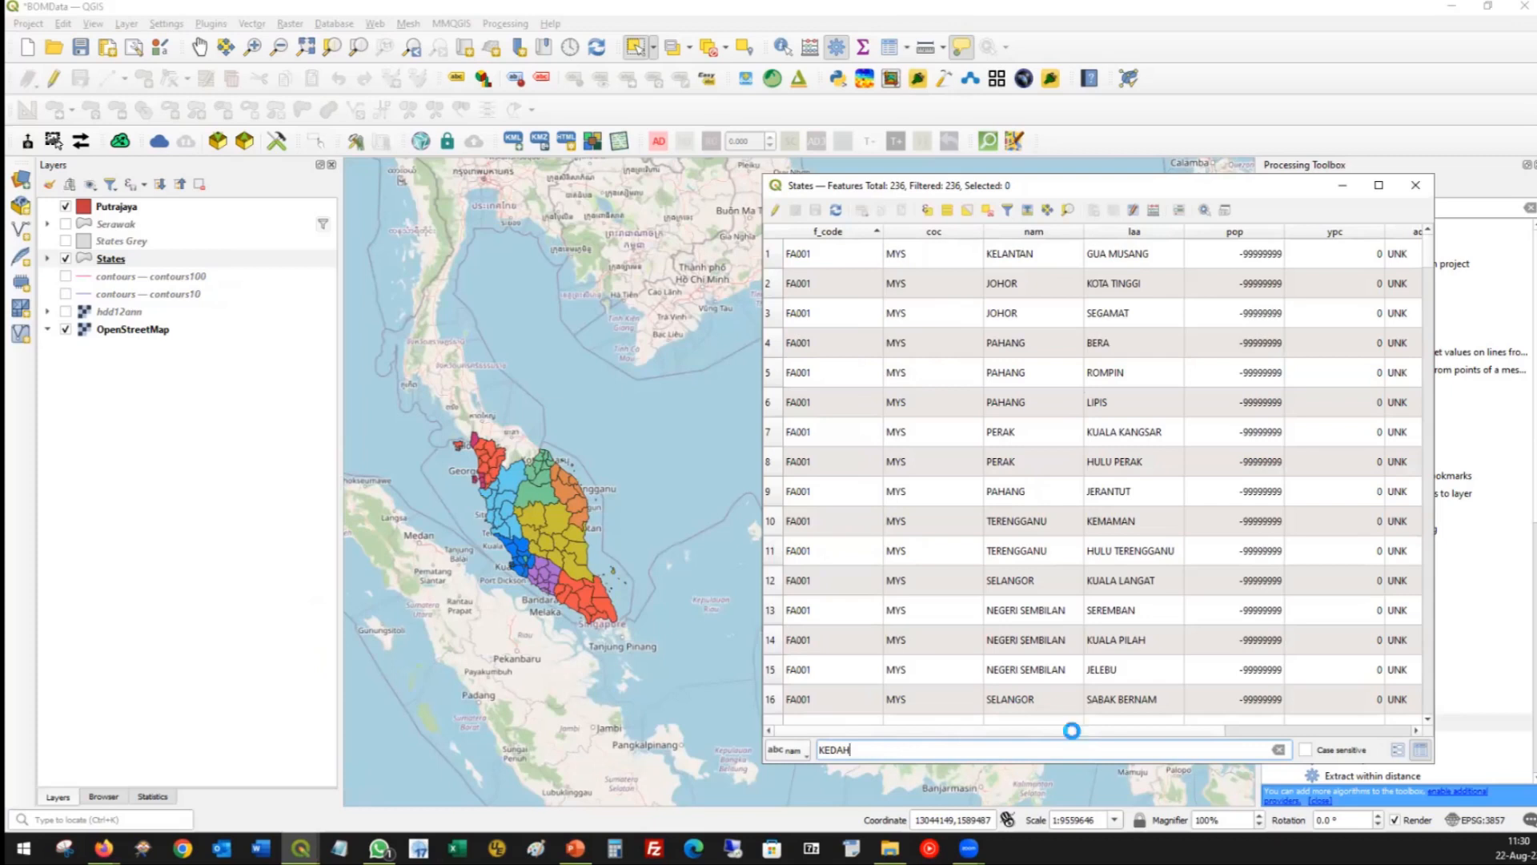
{"action": "key", "text": "Return"}
{"action": "scroll", "coordinate": [1069, 349], "scroll_direction": "down", "scroll_amount": 1}
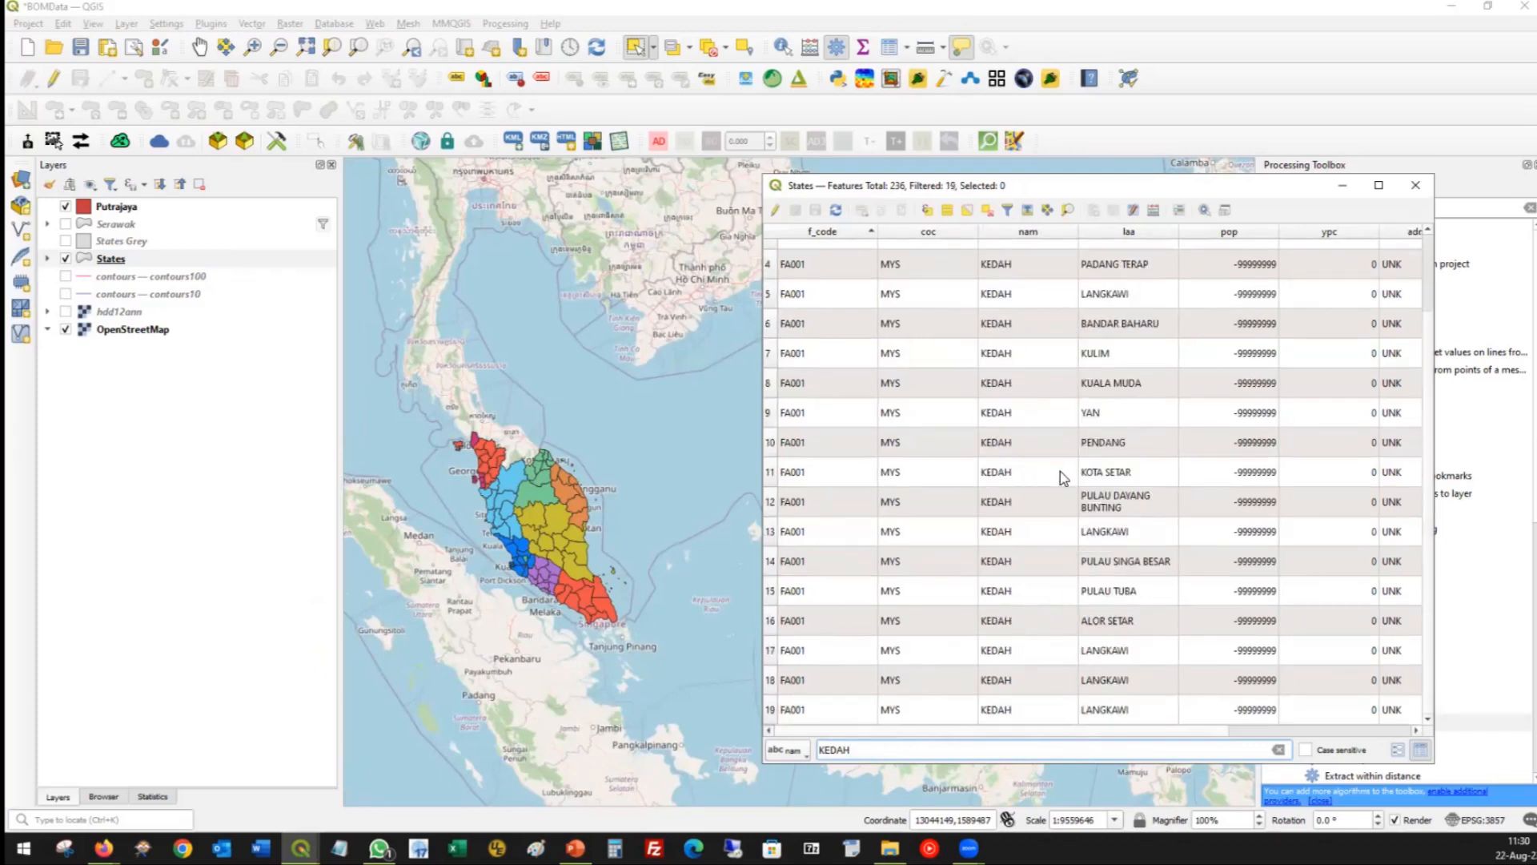
{"action": "scroll", "coordinate": [1064, 474], "scroll_direction": "up", "scroll_amount": 1}
{"action": "scroll", "coordinate": [1057, 465], "scroll_direction": "down", "scroll_amount": 1}
{"action": "scroll", "coordinate": [1056, 465], "scroll_direction": "up", "scroll_amount": 1}
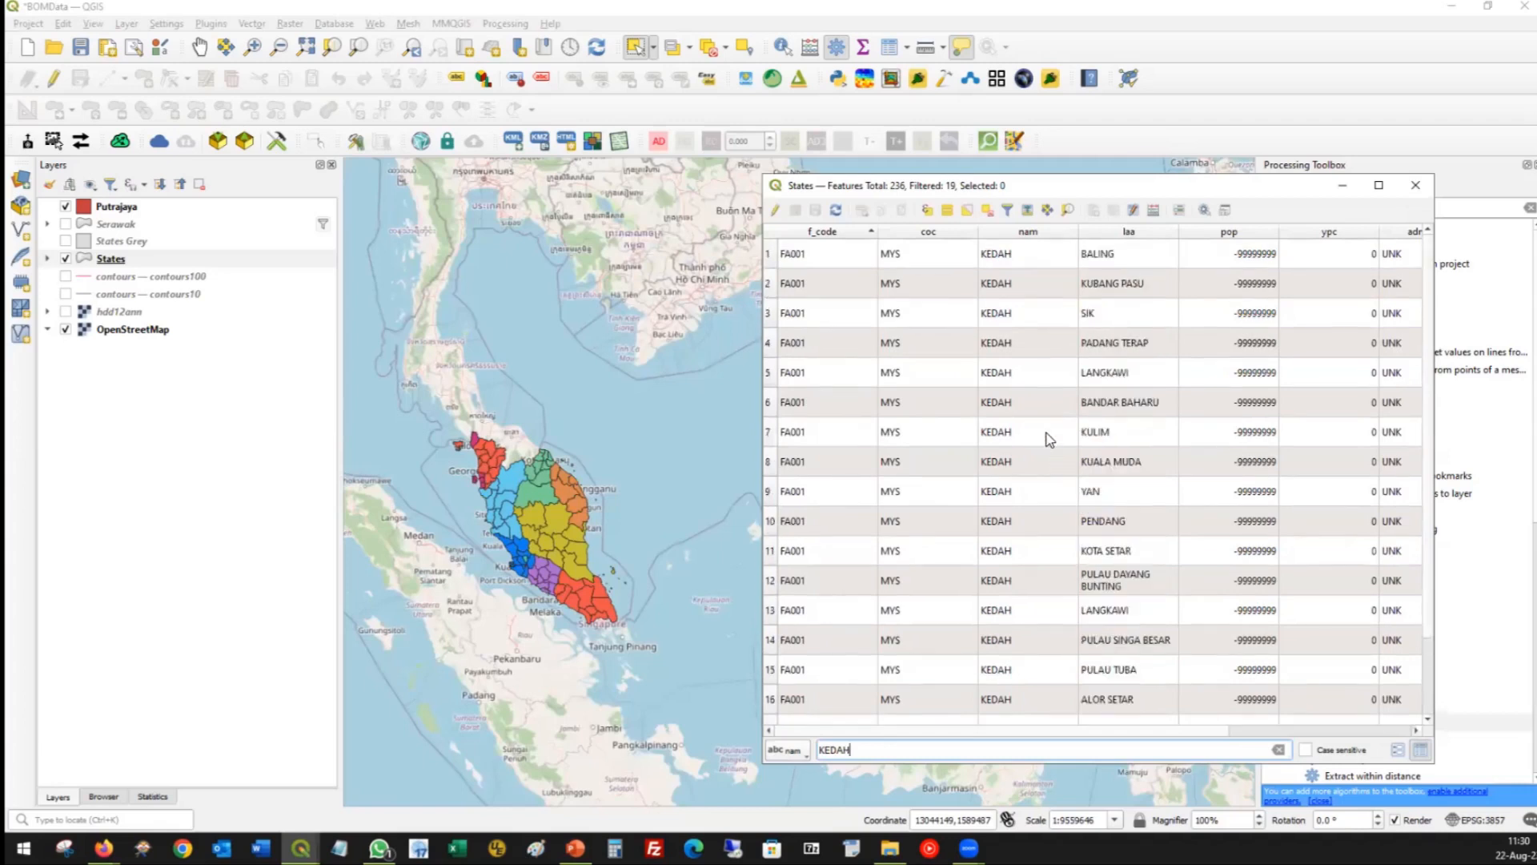
Try to select the filtered Kedah records with Select All, and clear the resulting selection.
{"action": "left_click_drag", "start_coordinate": [1005, 193], "coordinate": [1219, 193]}
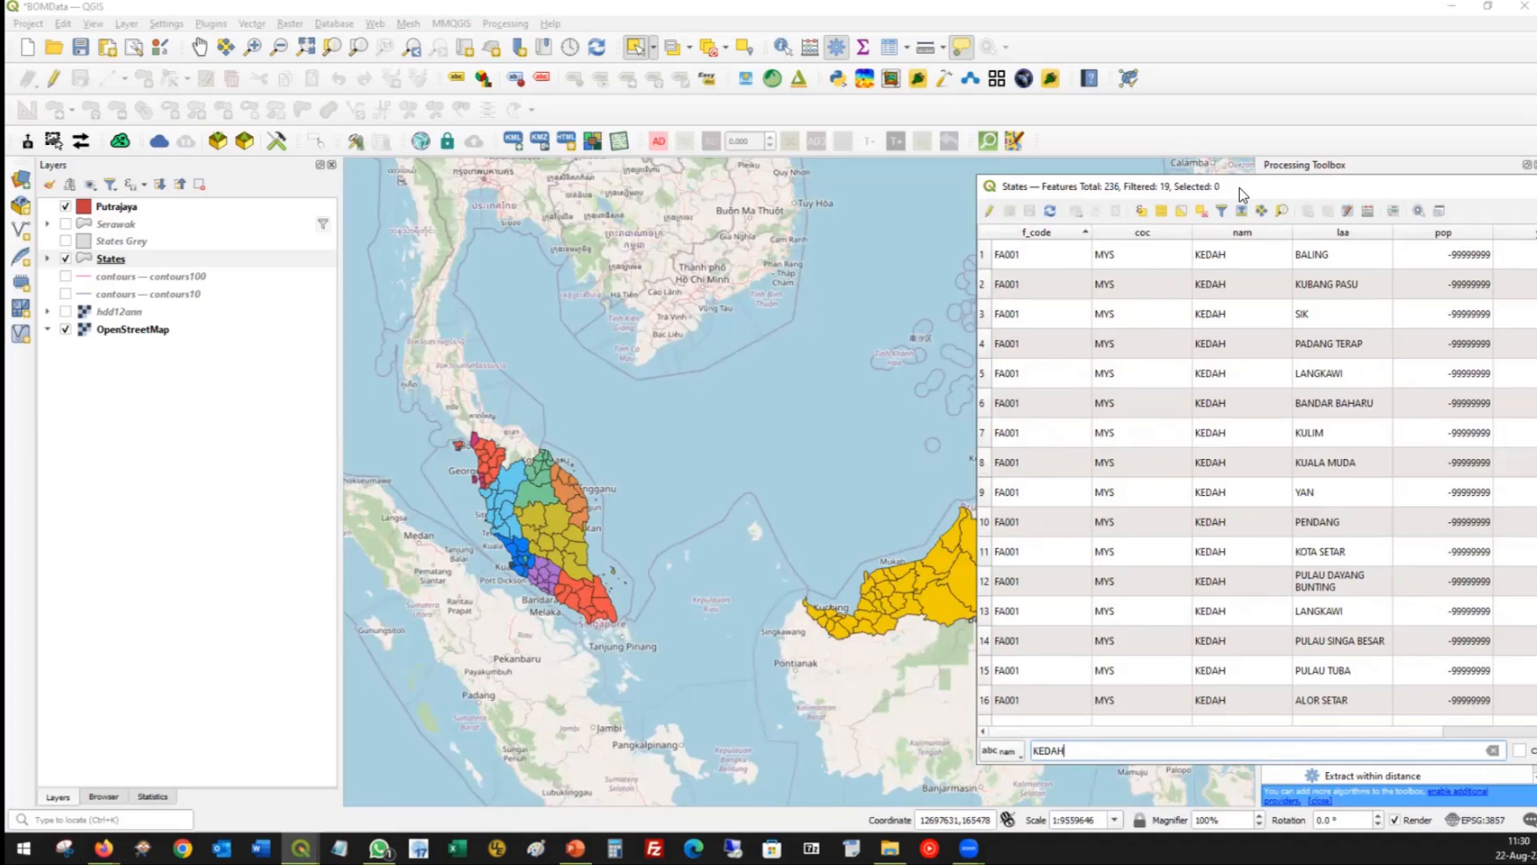
{"action": "double_click", "coordinate": [1014, 195]}
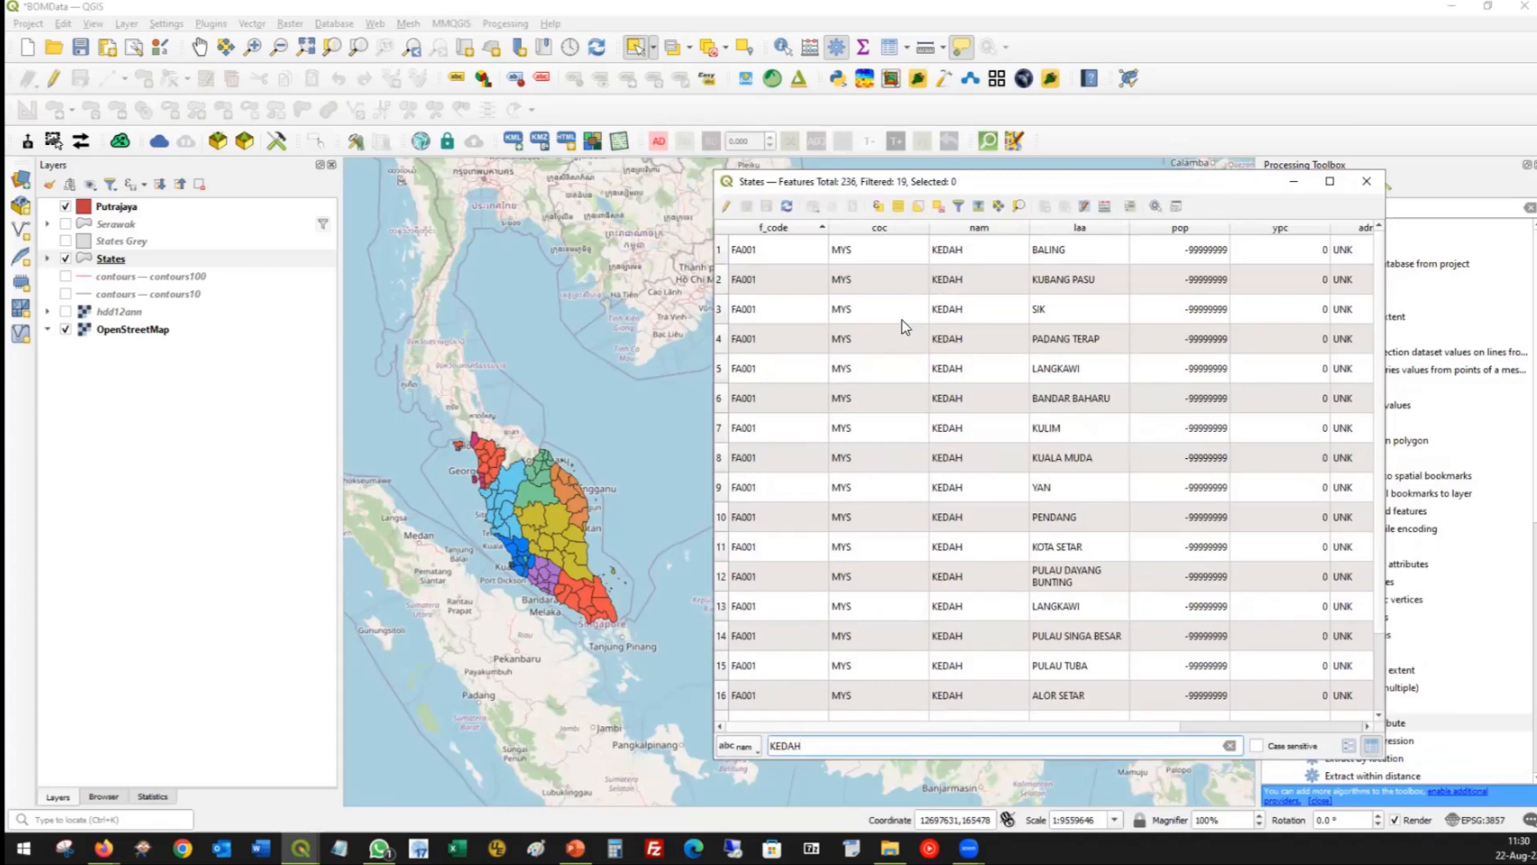
{"action": "left_click", "coordinate": [899, 208]}
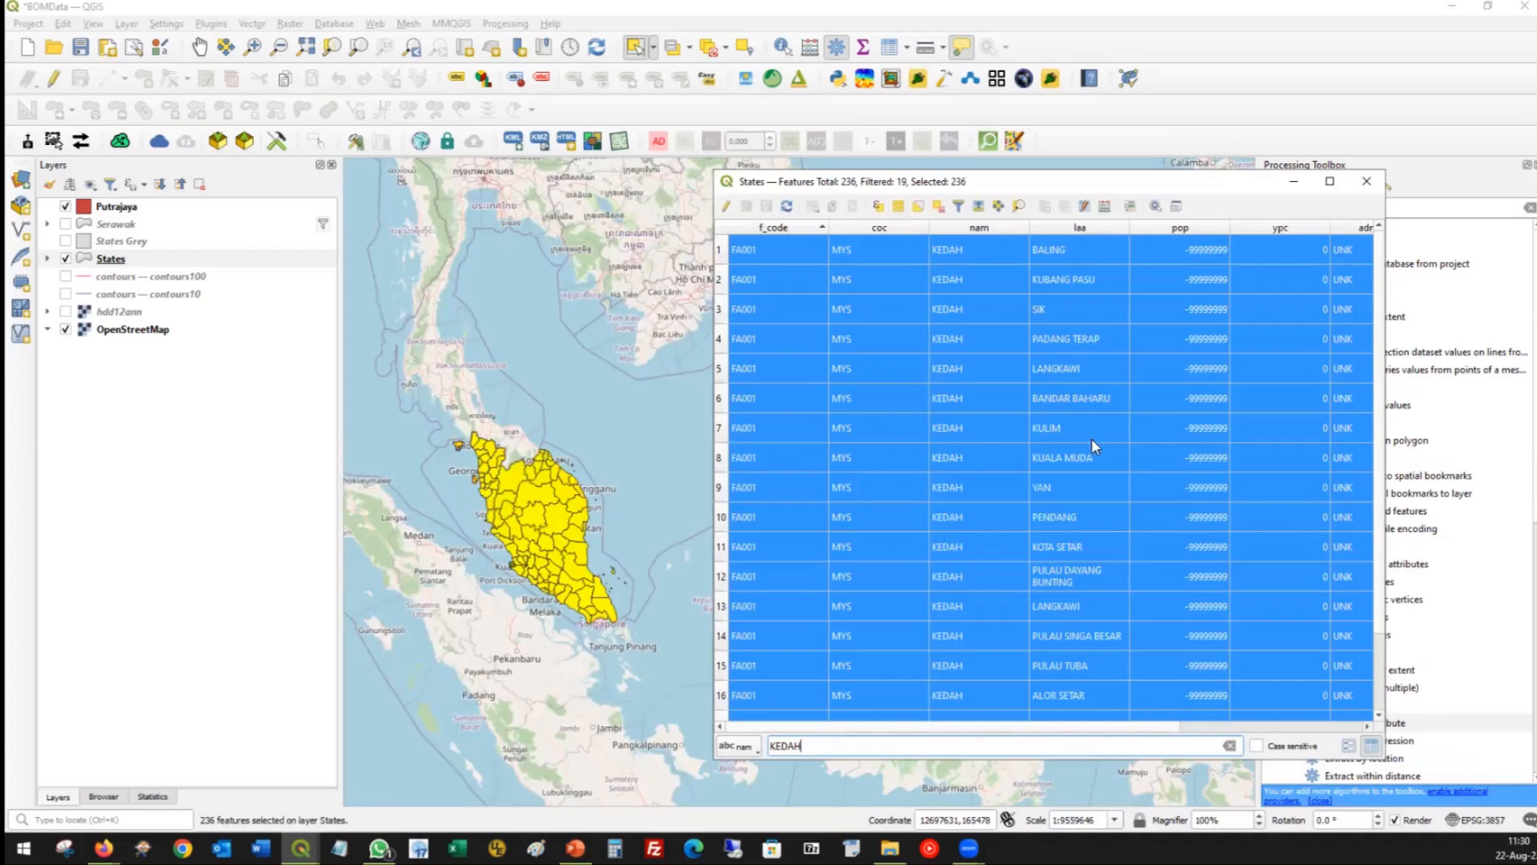
{"action": "scroll", "coordinate": [1078, 453], "scroll_direction": "down", "scroll_amount": 1}
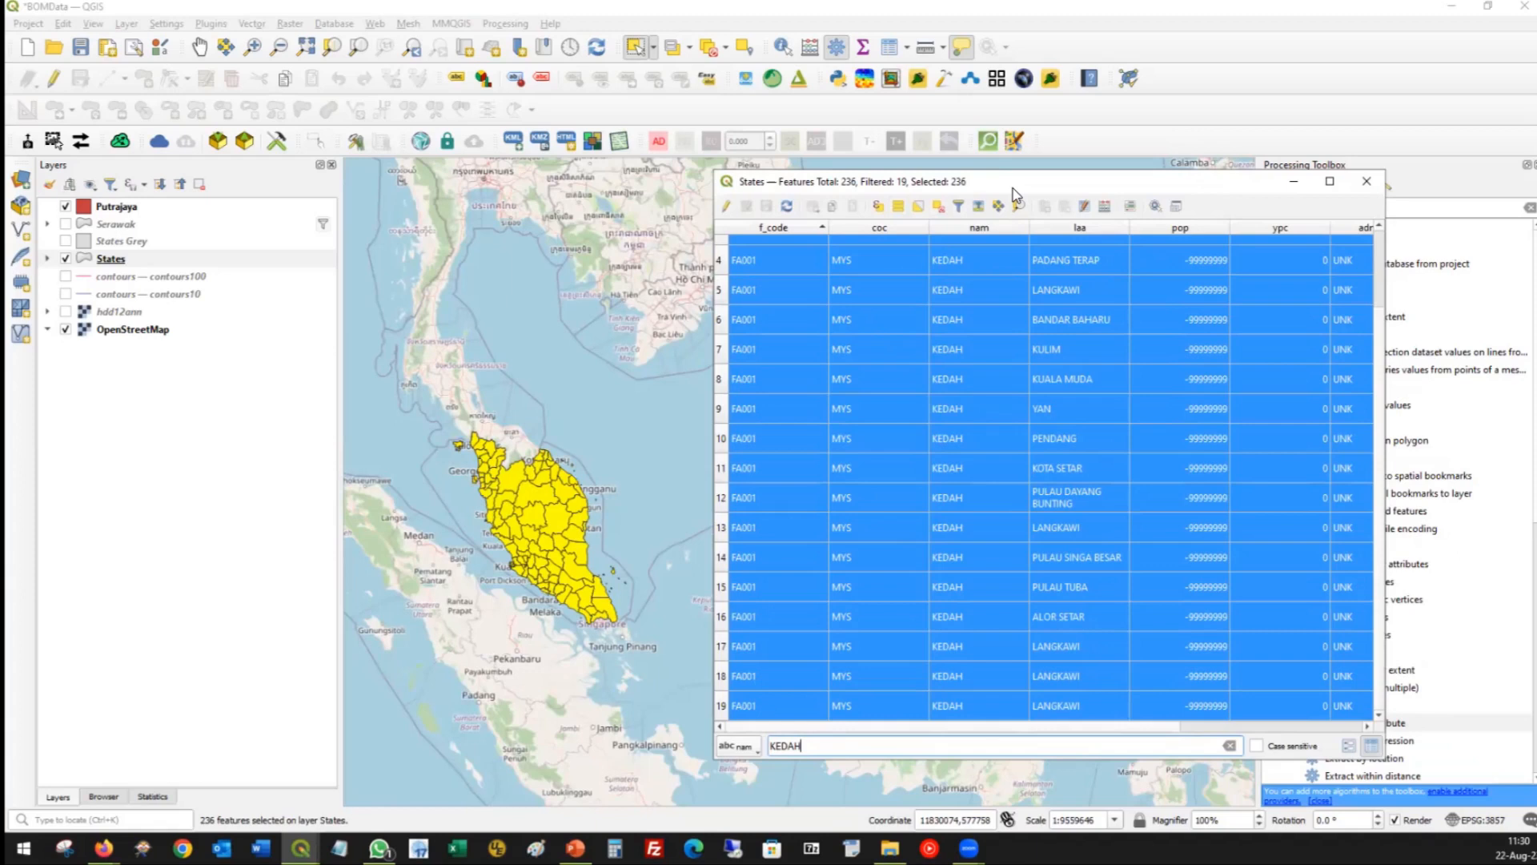
{"action": "left_click_drag", "start_coordinate": [1012, 189], "coordinate": [1037, 182]}
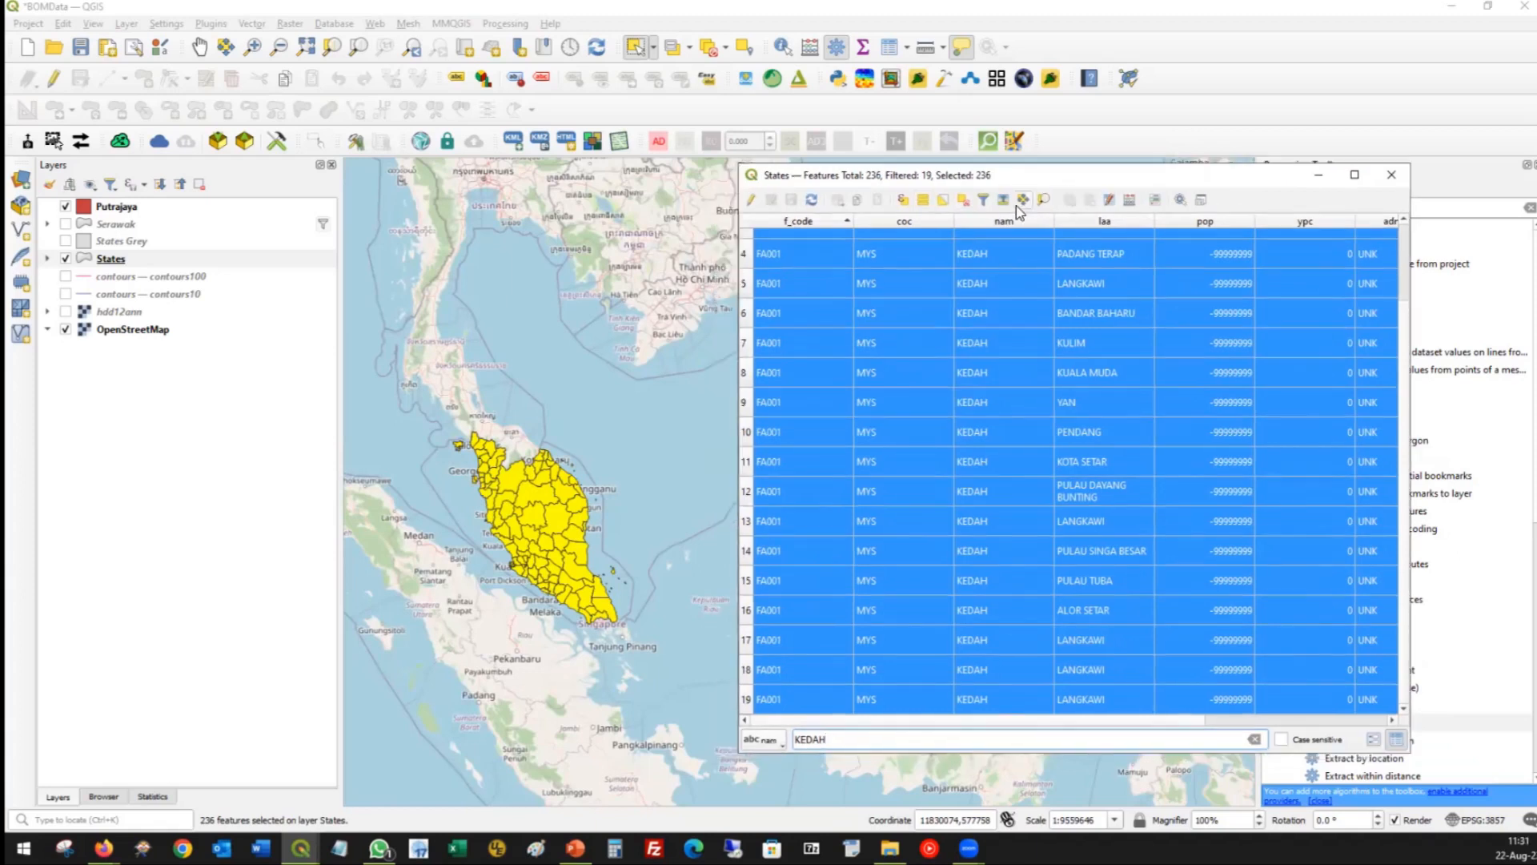
{"action": "left_click", "coordinate": [965, 201]}
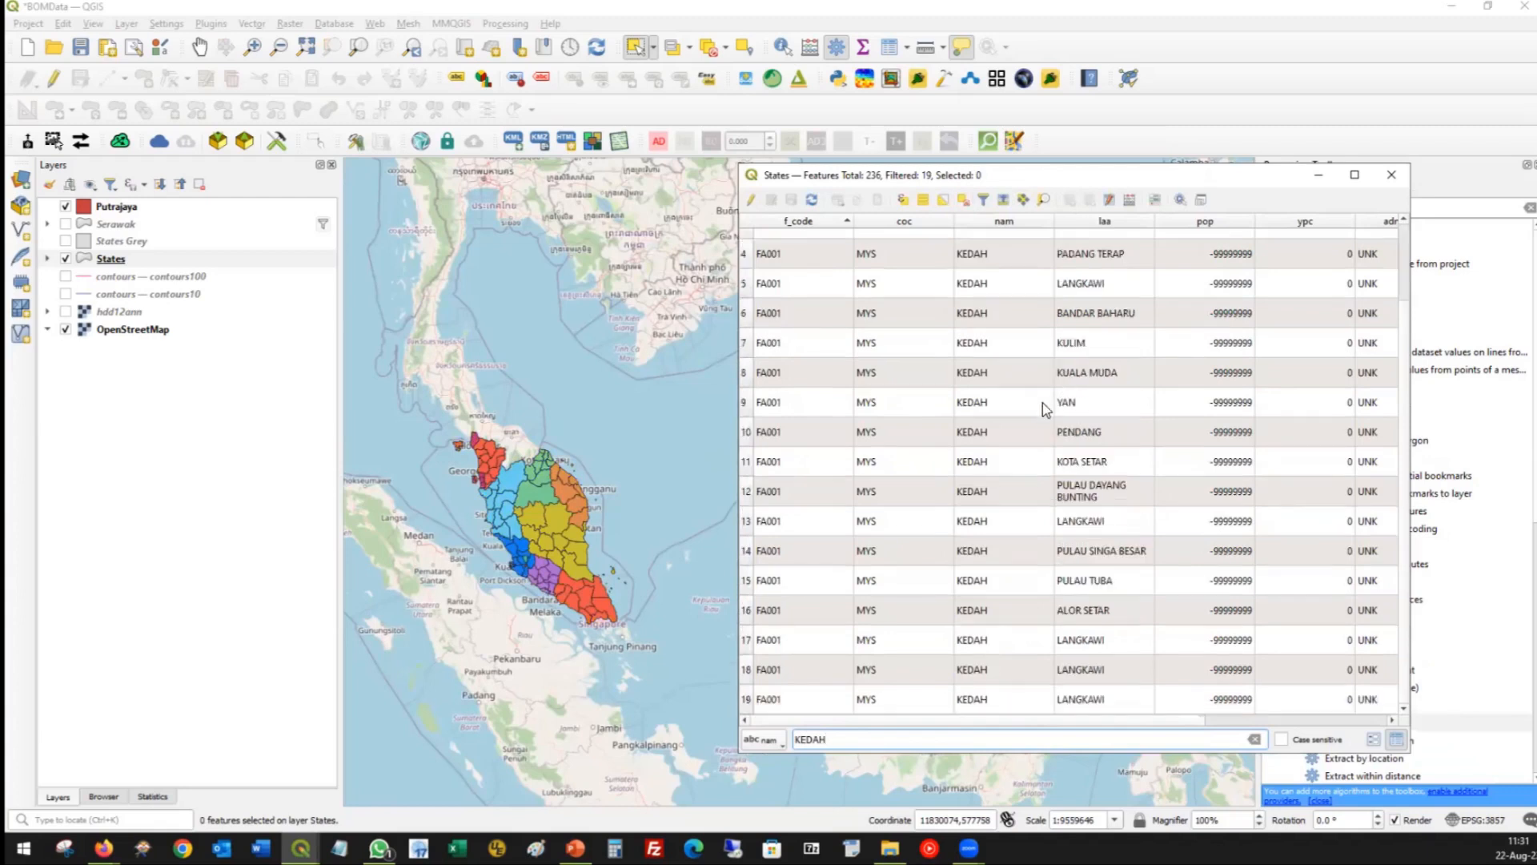
Select every filtered Kedah record in the States attribute table, from the first row through the last.
{"action": "scroll", "coordinate": [852, 336], "scroll_direction": "up", "scroll_amount": 1}
{"action": "left_click", "coordinate": [745, 243]}
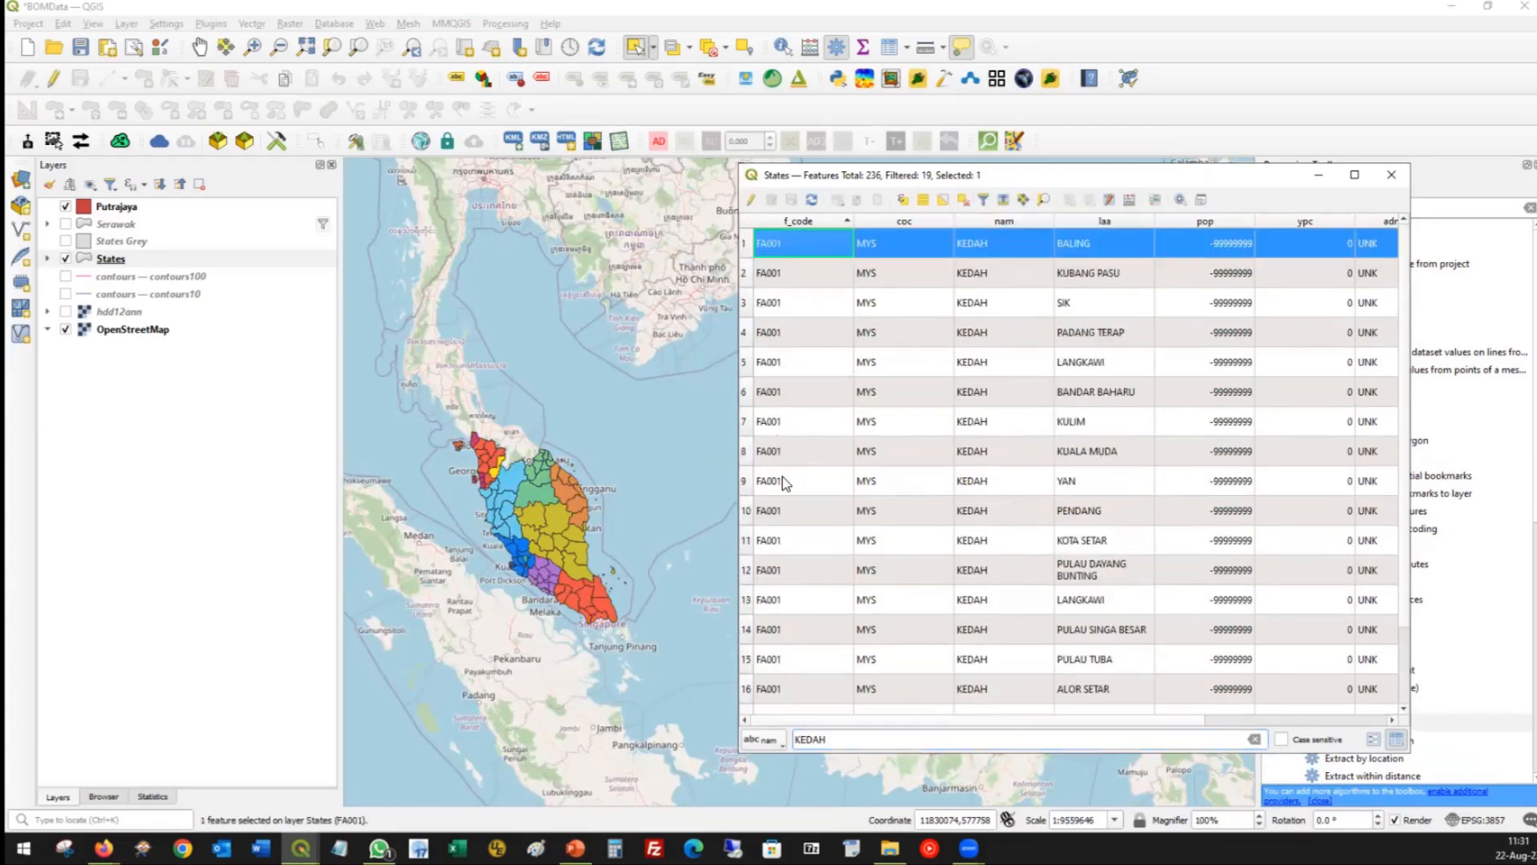
{"action": "scroll", "coordinate": [792, 504], "scroll_direction": "down", "scroll_amount": 1}
{"action": "left_click", "coordinate": [745, 699], "text": "shift"}
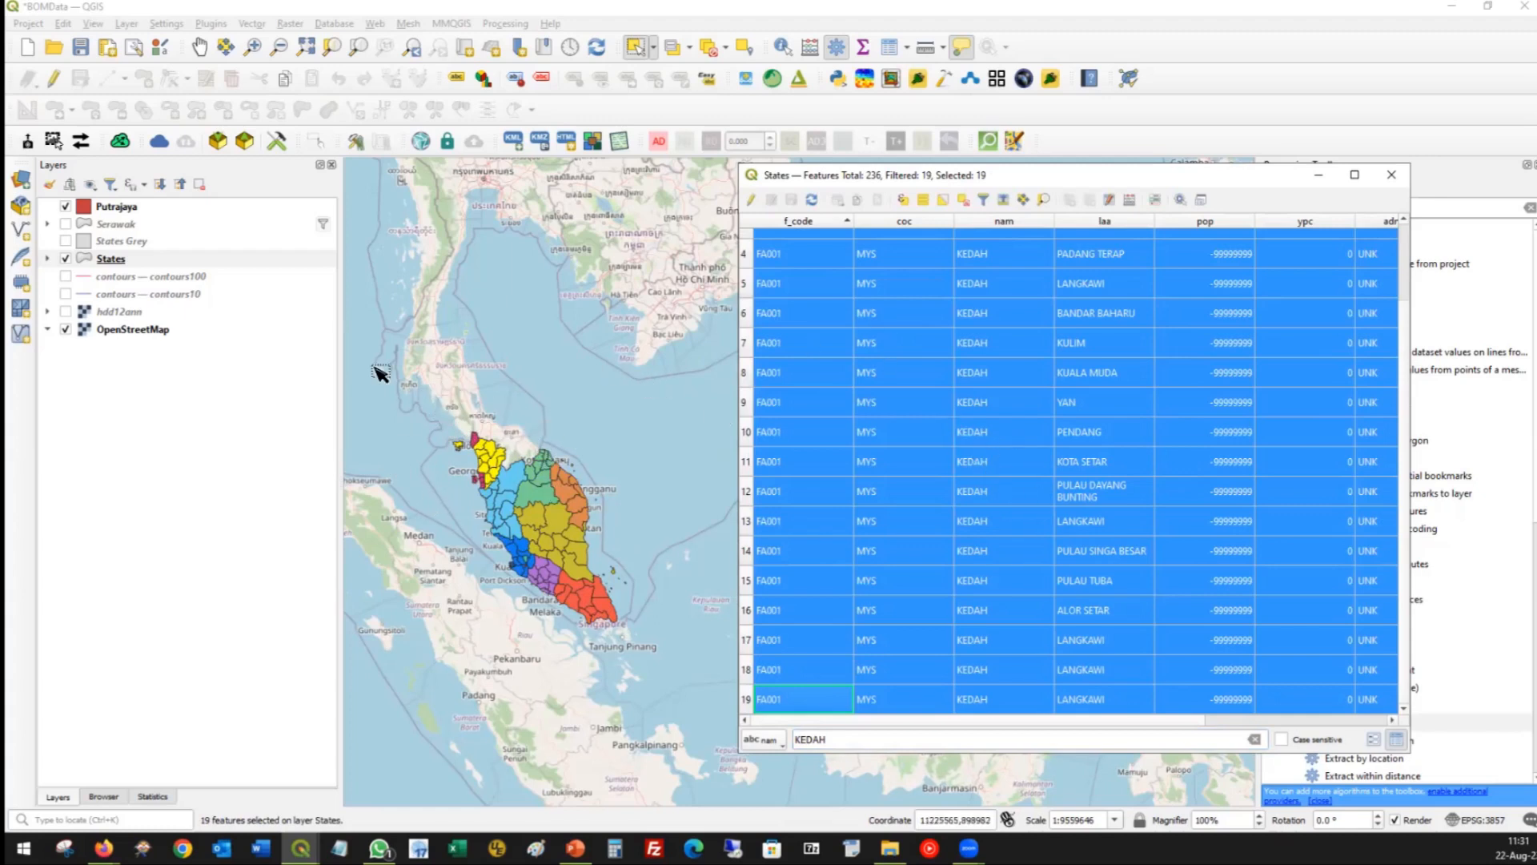
Start exporting the States layer as a GeoPackage, deleting the old statesWorkshop.gpkg in the BOMdata folder and reusing its name for the output file.
{"action": "left_click", "coordinate": [112, 261]}
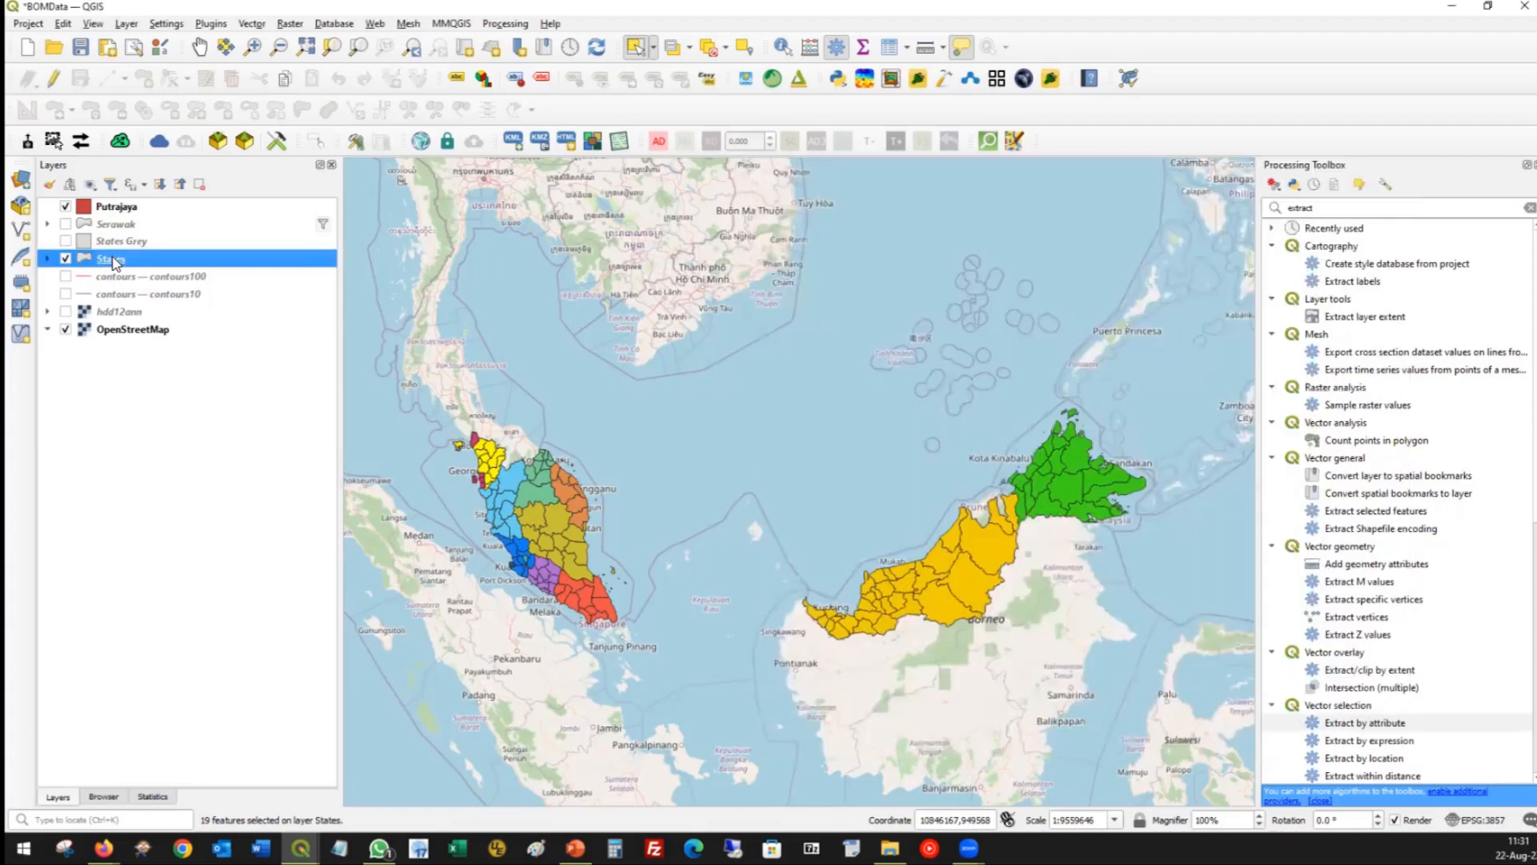
{"action": "right_click", "coordinate": [115, 262]}
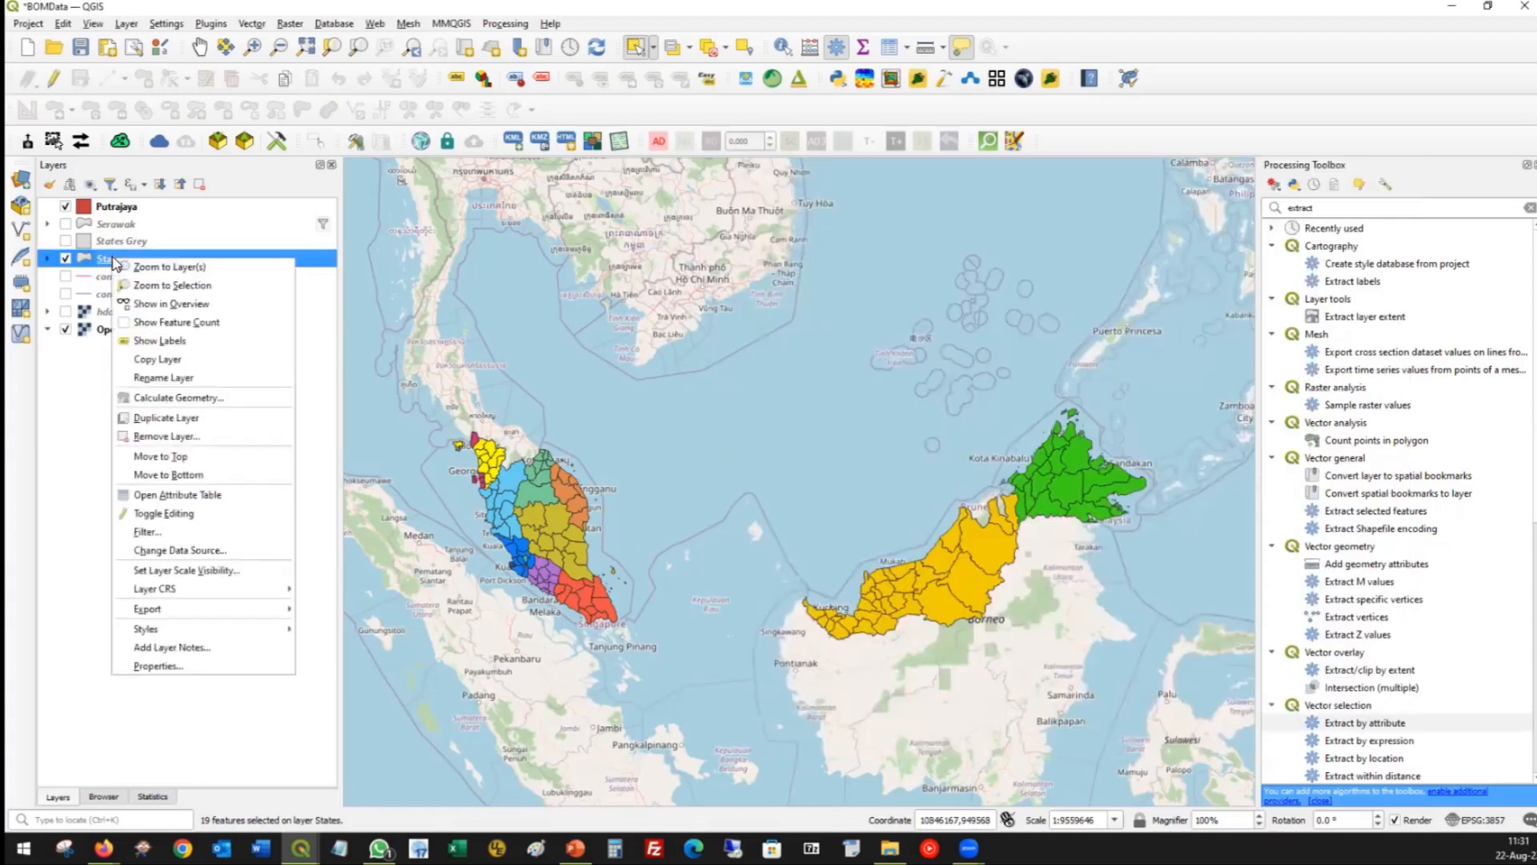
{"action": "mouse_move", "coordinate": [241, 606]}
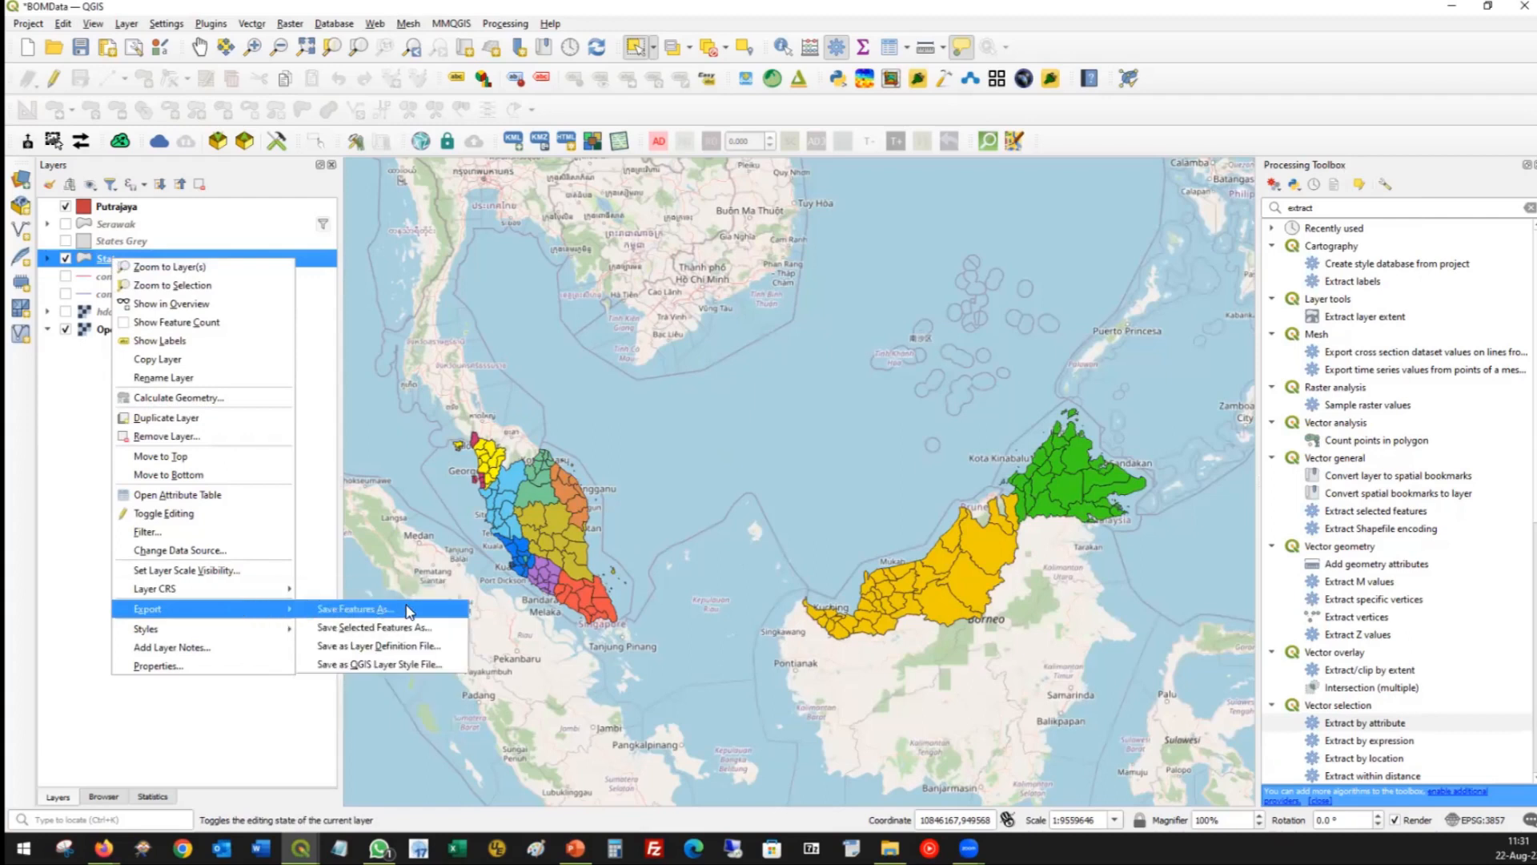
{"action": "left_click", "coordinate": [407, 610]}
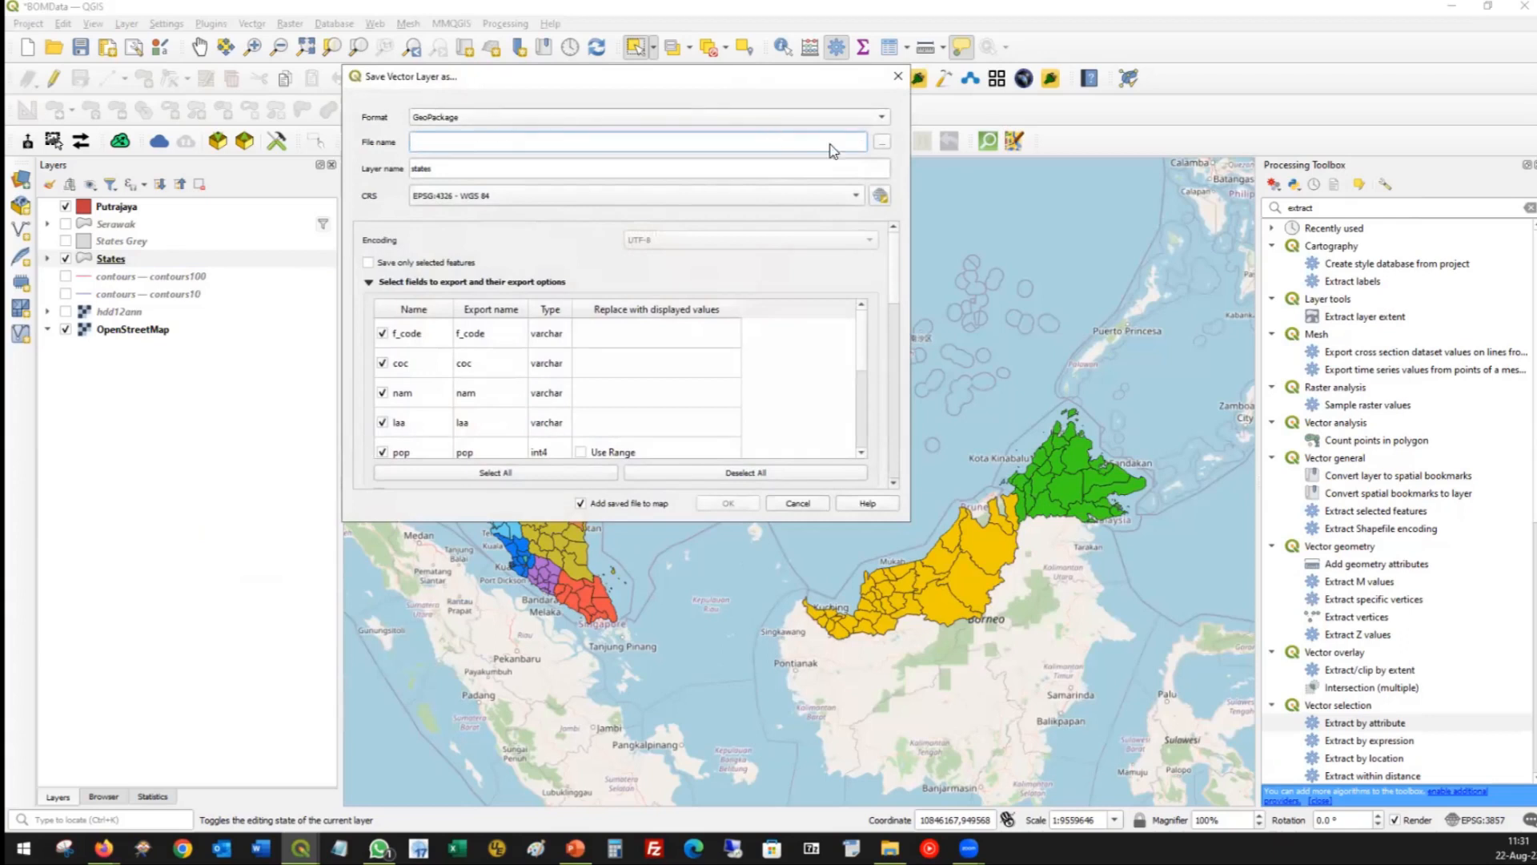
{"action": "left_click", "coordinate": [883, 144]}
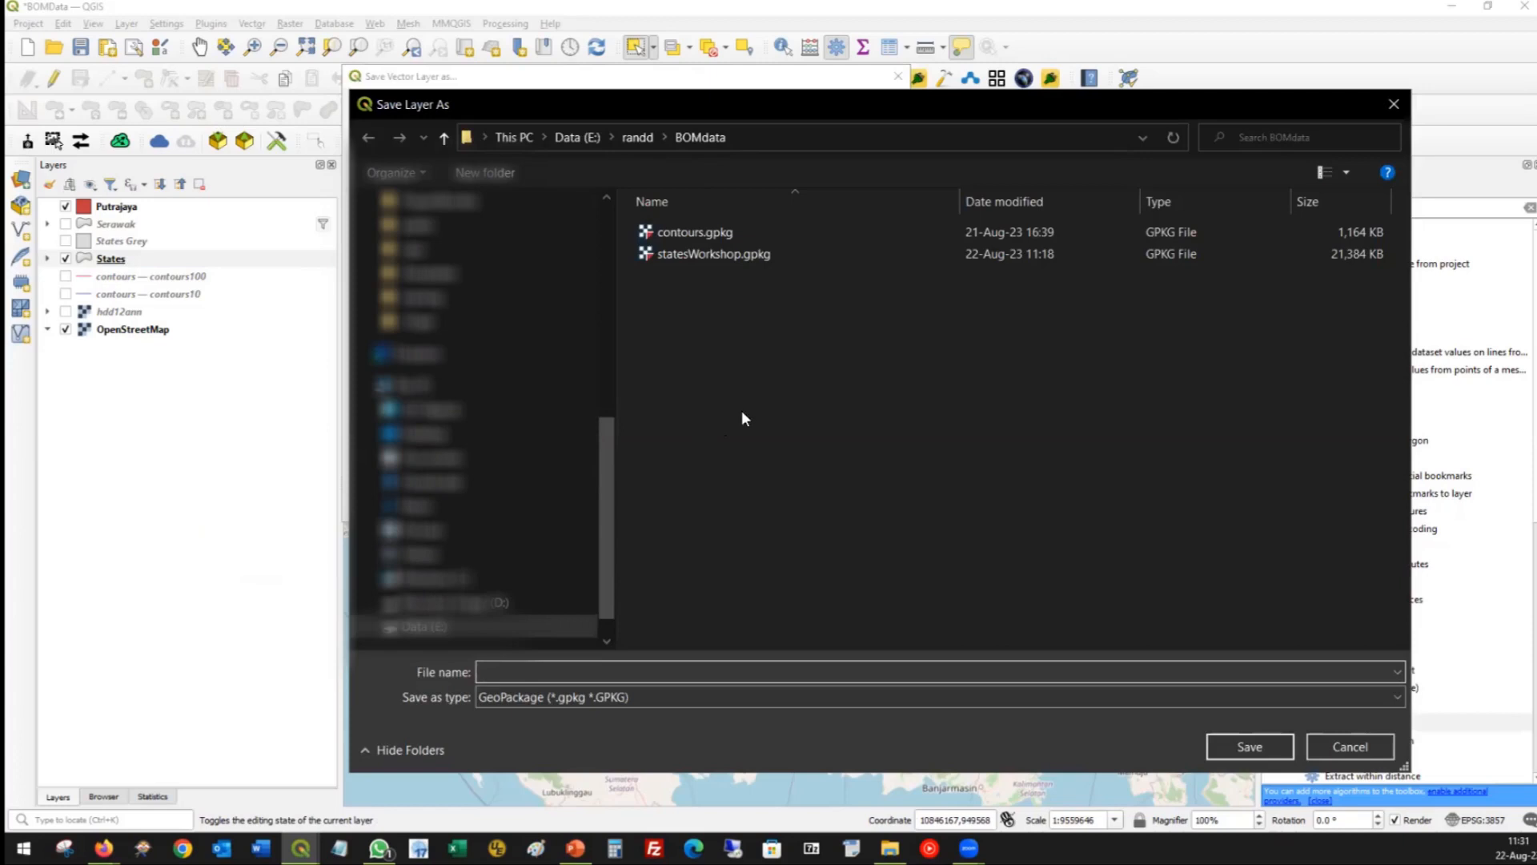
{"action": "left_click", "coordinate": [712, 253]}
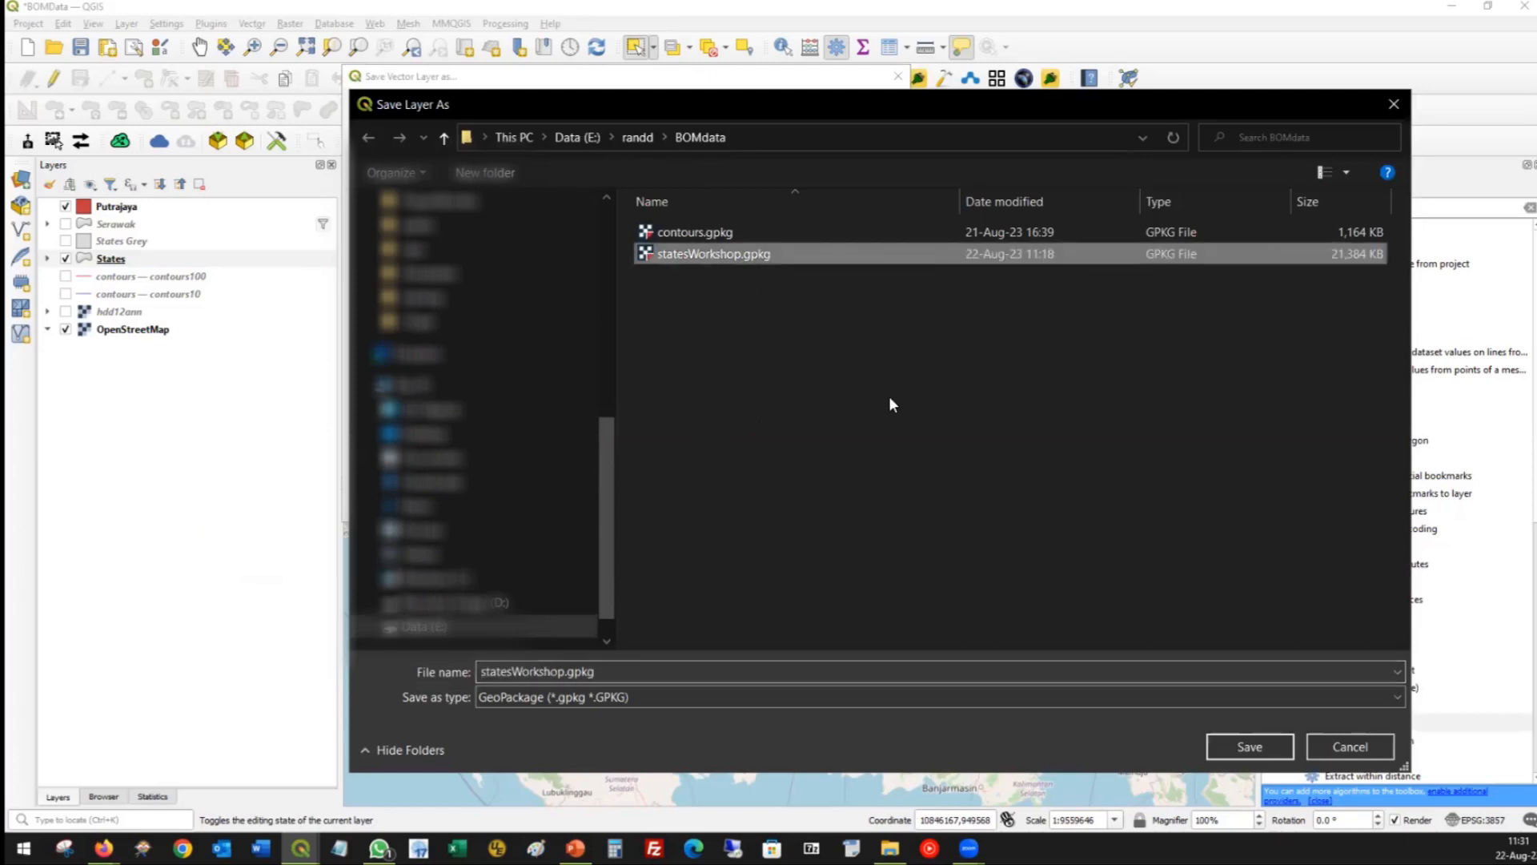
{"action": "key", "text": "Delete"}
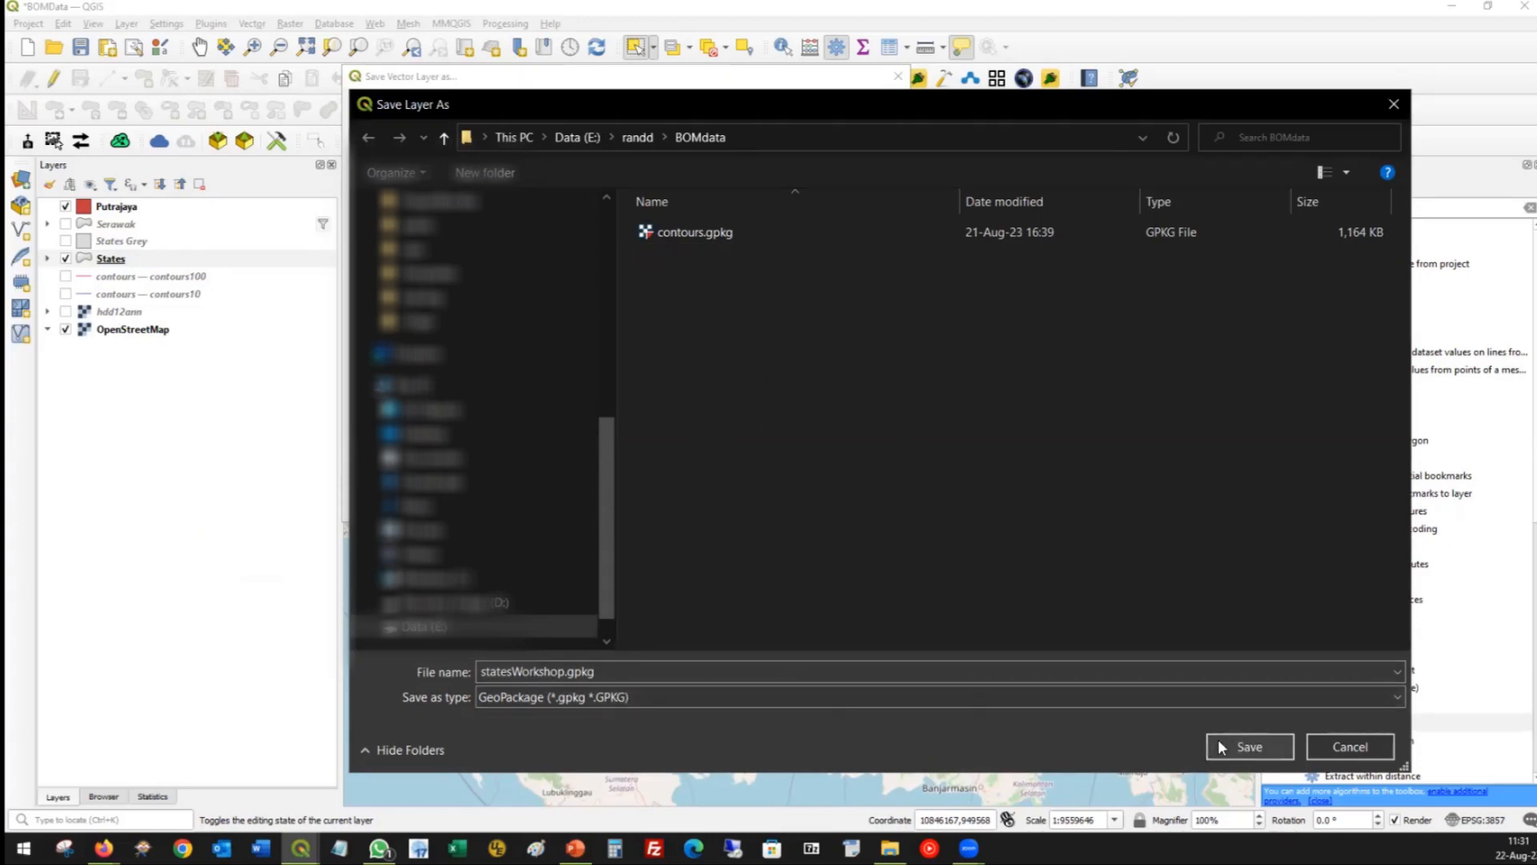
{"action": "left_click", "coordinate": [1240, 747]}
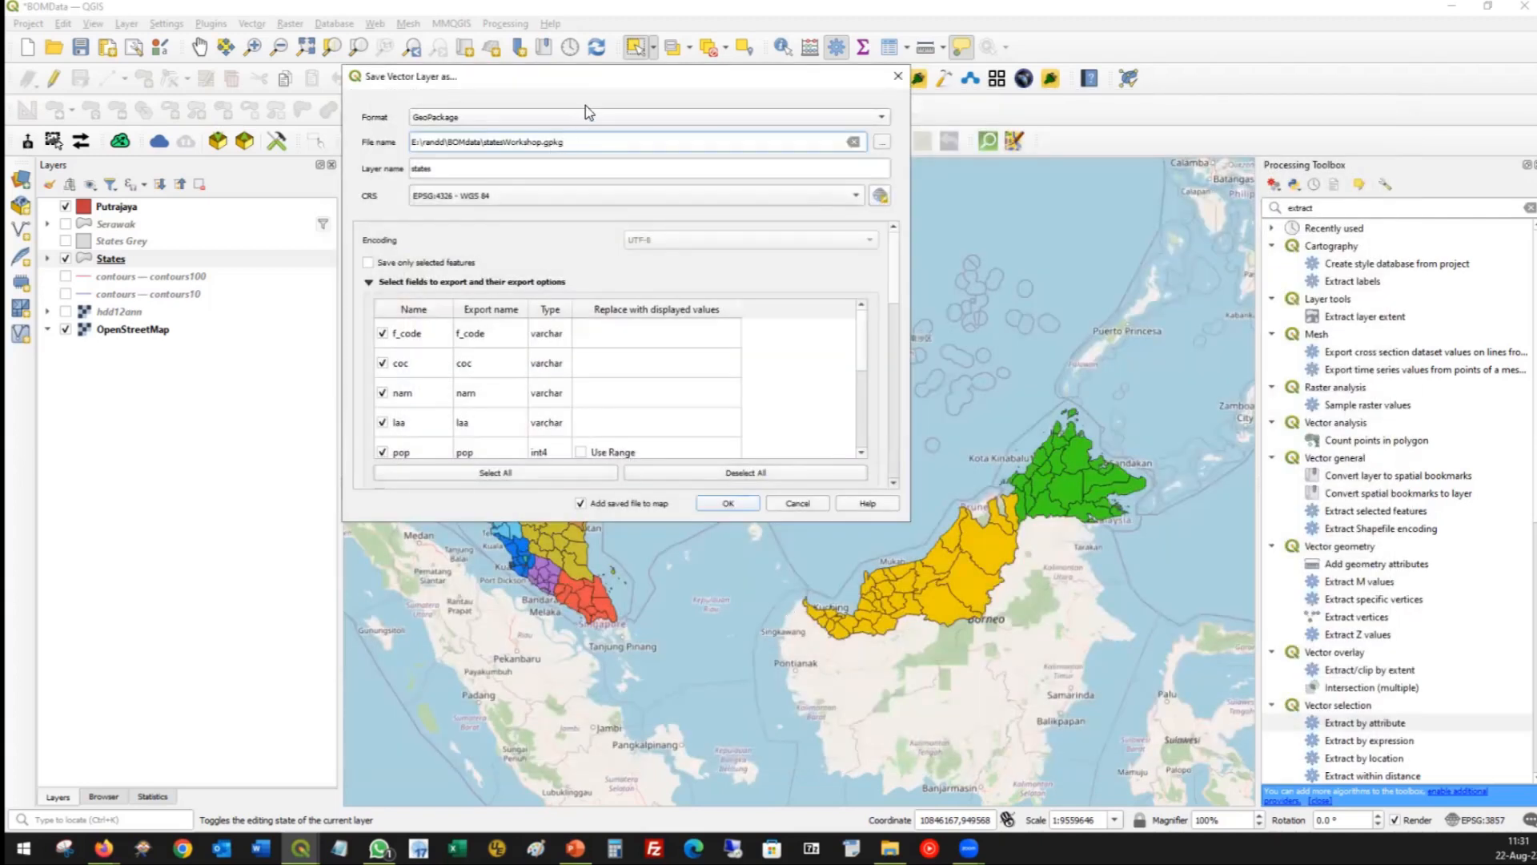
Name the output layer Kedah, restrict the export to selected features only, and run the export.
{"action": "left_click_drag", "start_coordinate": [606, 86], "coordinate": [702, 141]}
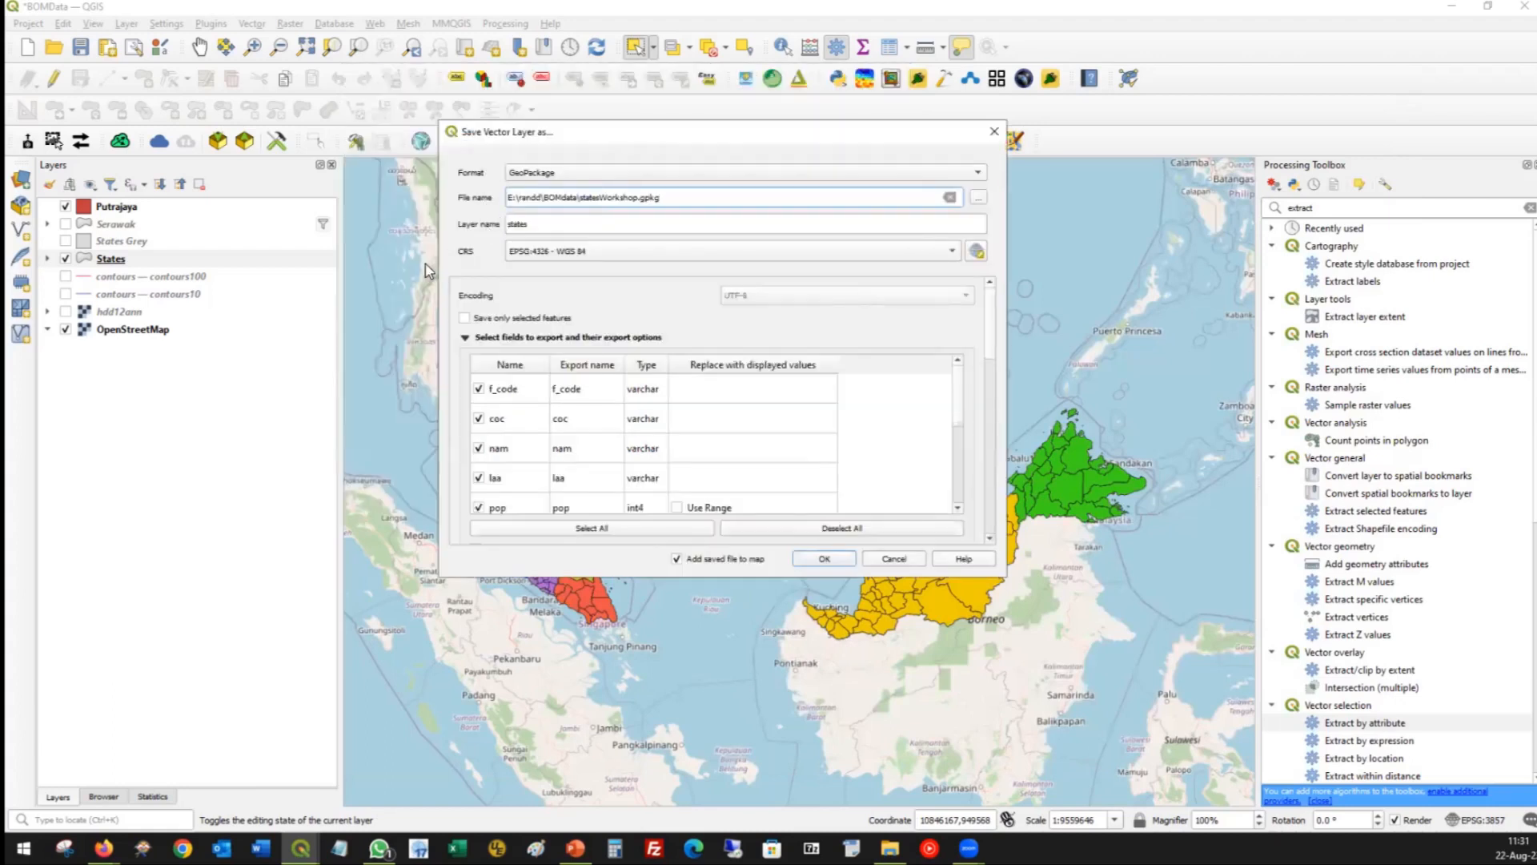
{"action": "left_click_drag", "start_coordinate": [618, 142], "coordinate": [897, 183]}
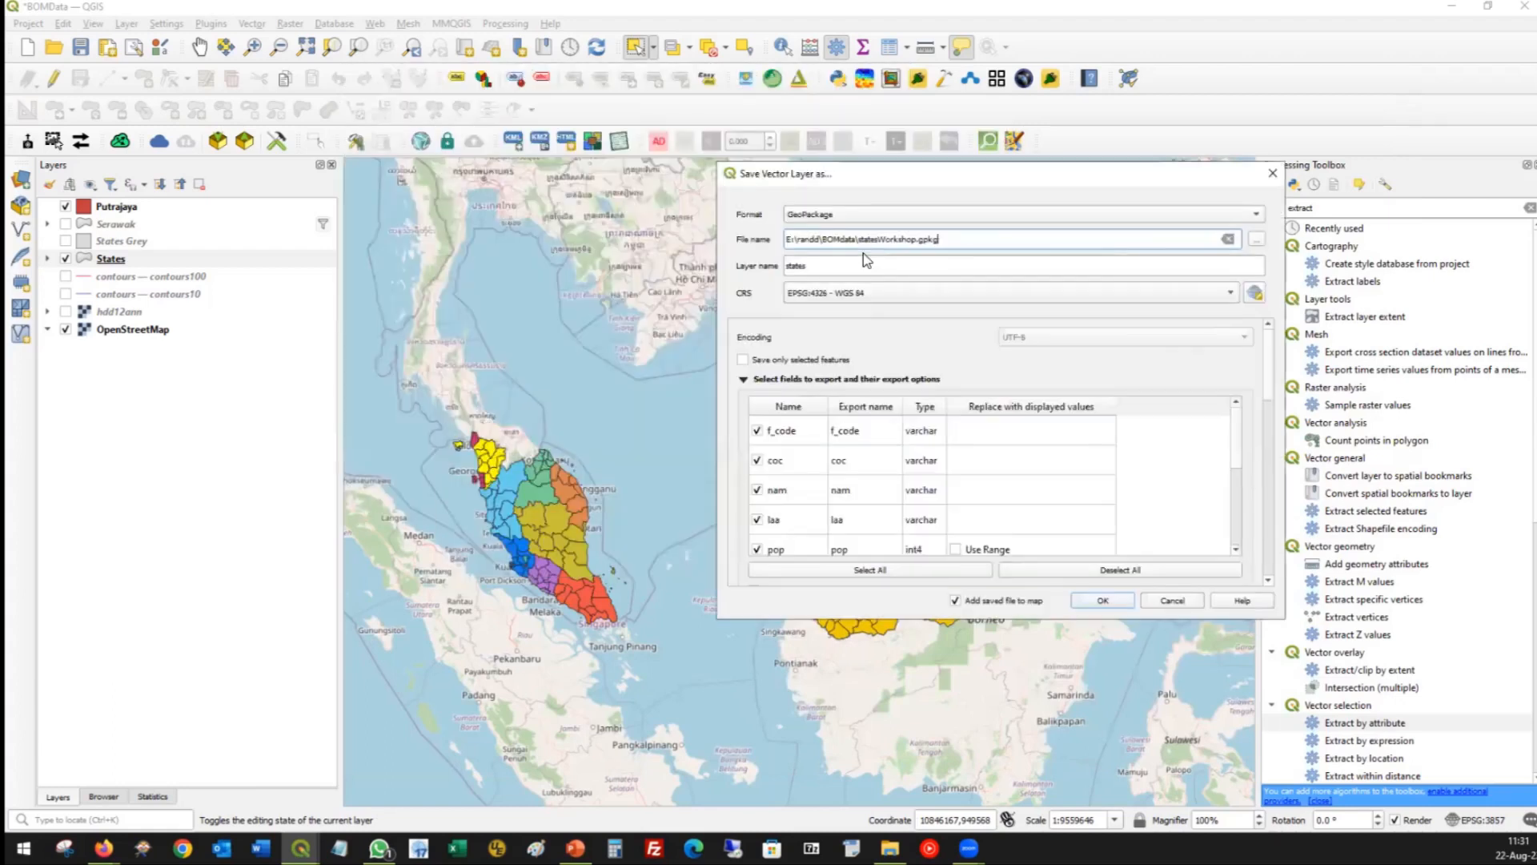
{"action": "left_click", "coordinate": [843, 263]}
{"action": "left_click_drag", "start_coordinate": [833, 260], "coordinate": [675, 284]}
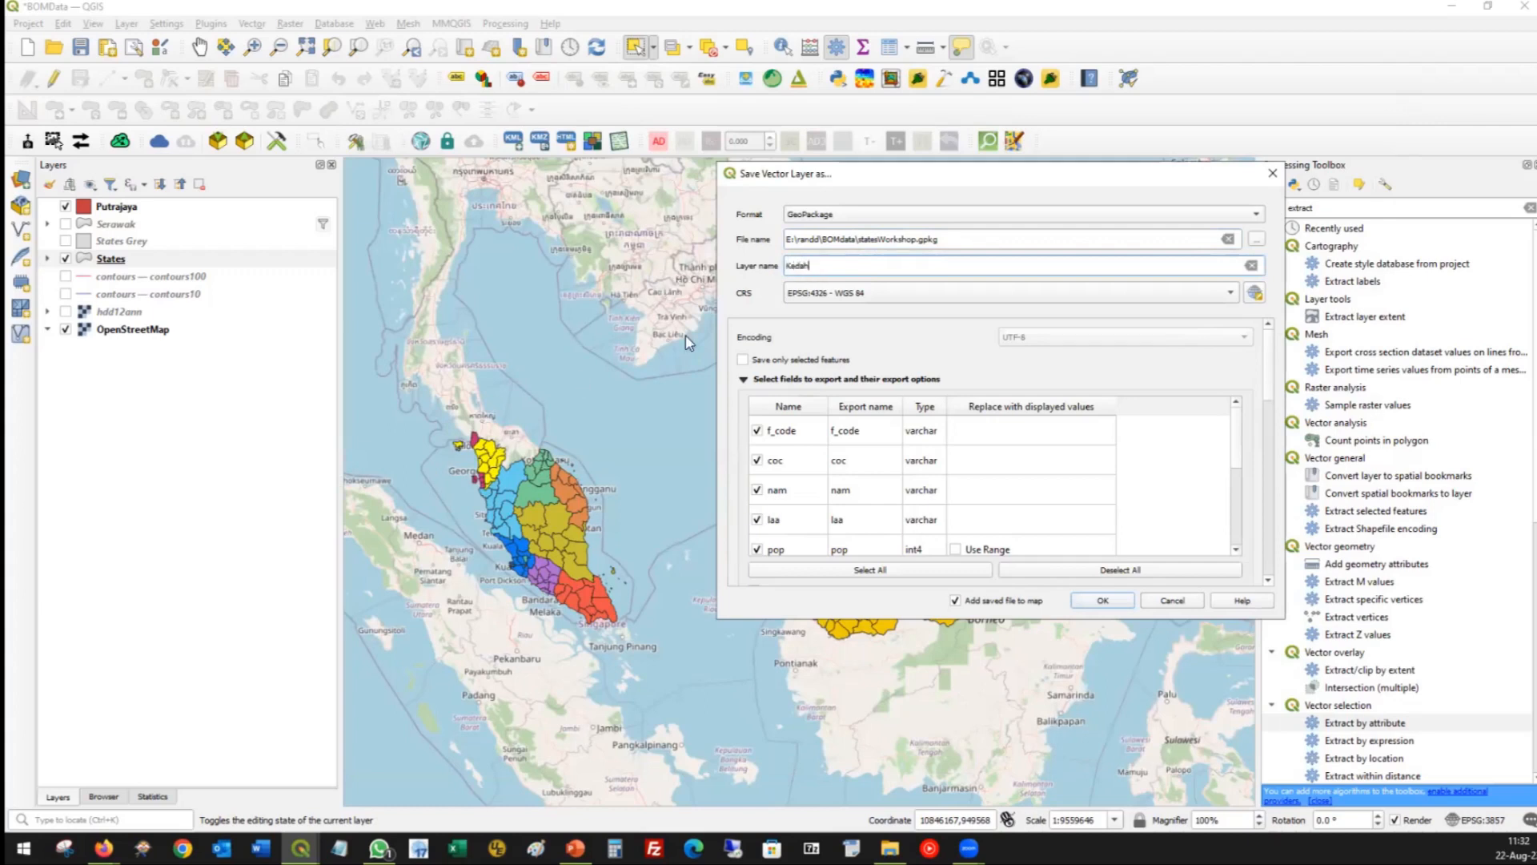
{"action": "left_click", "coordinate": [743, 360]}
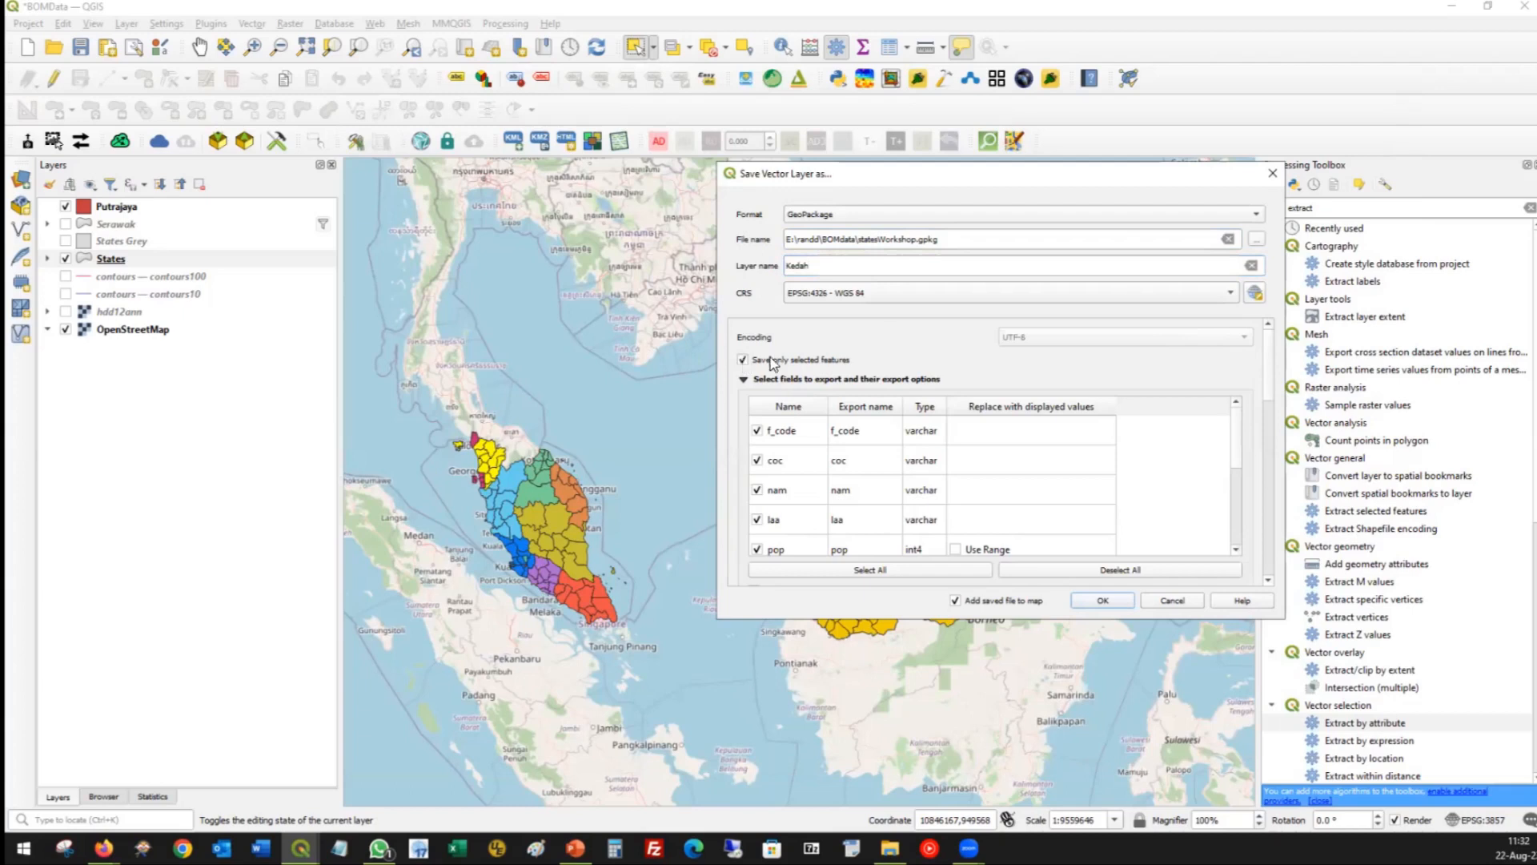
{"action": "left_click", "coordinate": [1105, 600]}
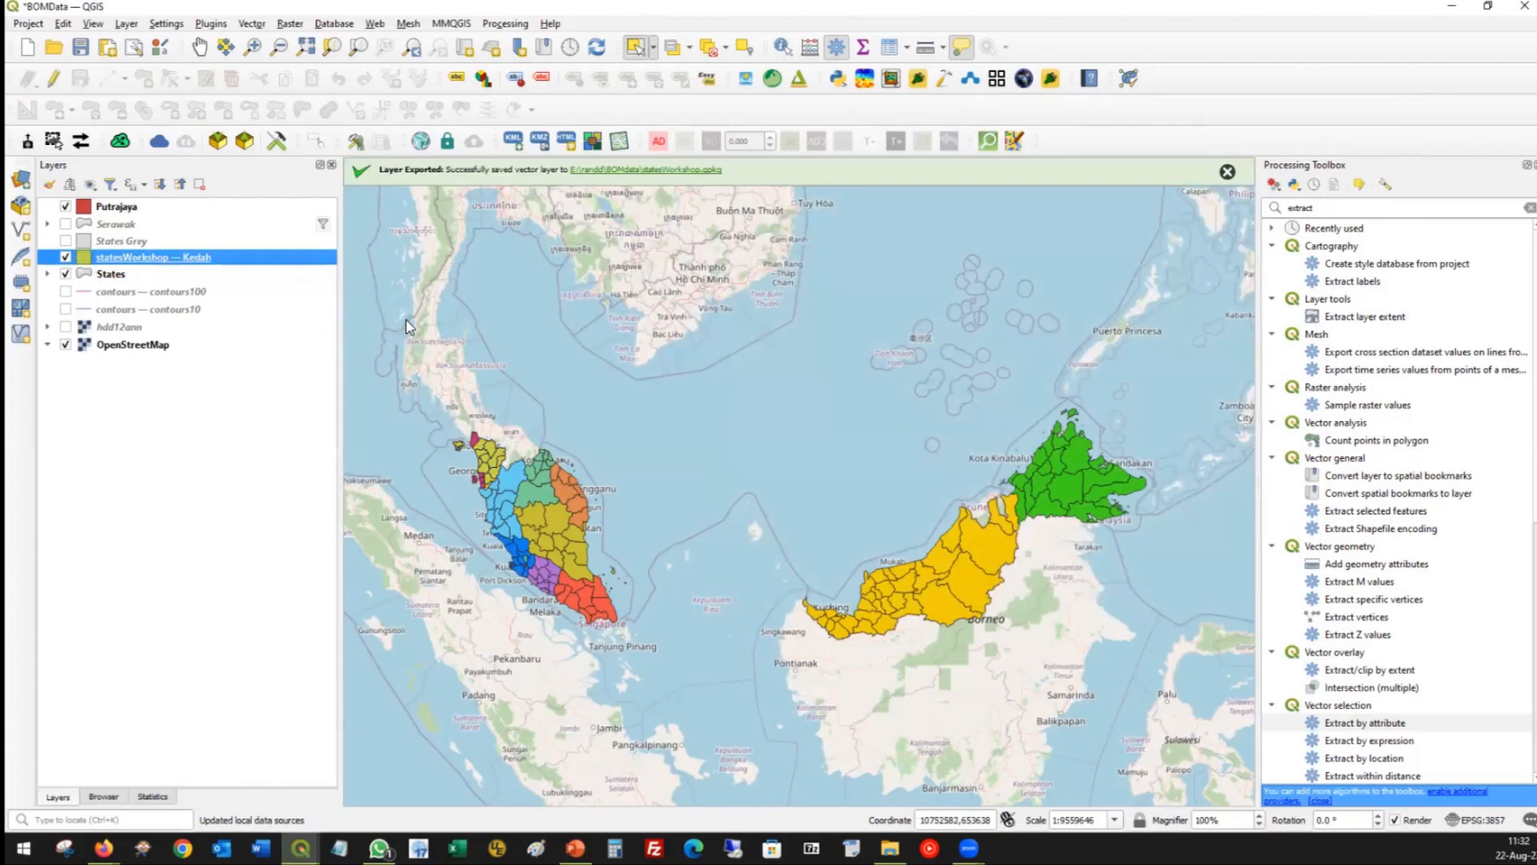
Review the general and provider information in the properties of the exported Kedah layer.
{"action": "double_click", "coordinate": [152, 257]}
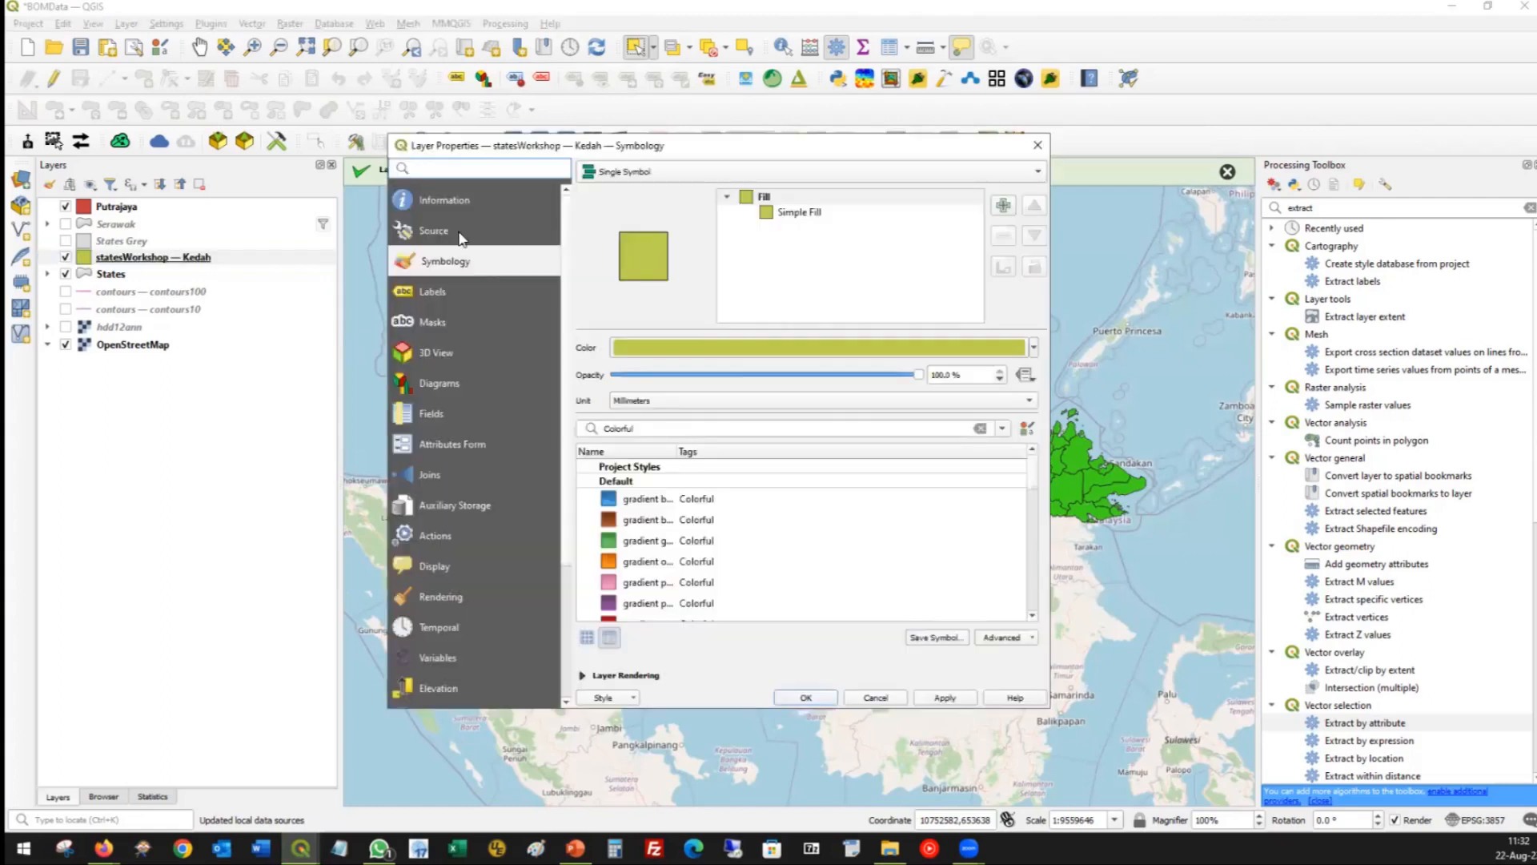
{"action": "left_click", "coordinate": [454, 200]}
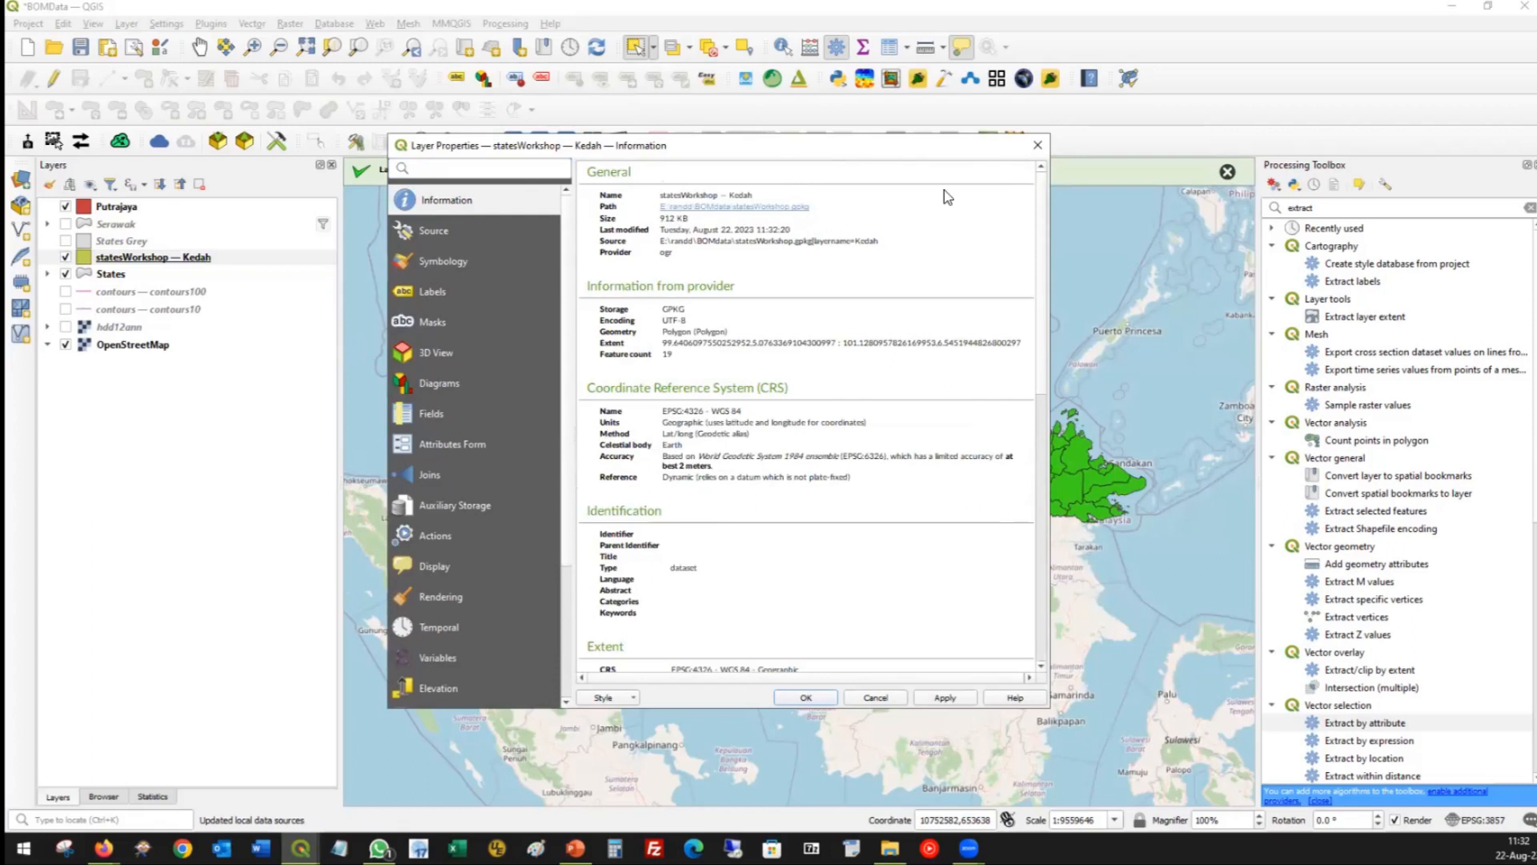
{"action": "left_click", "coordinate": [1037, 149]}
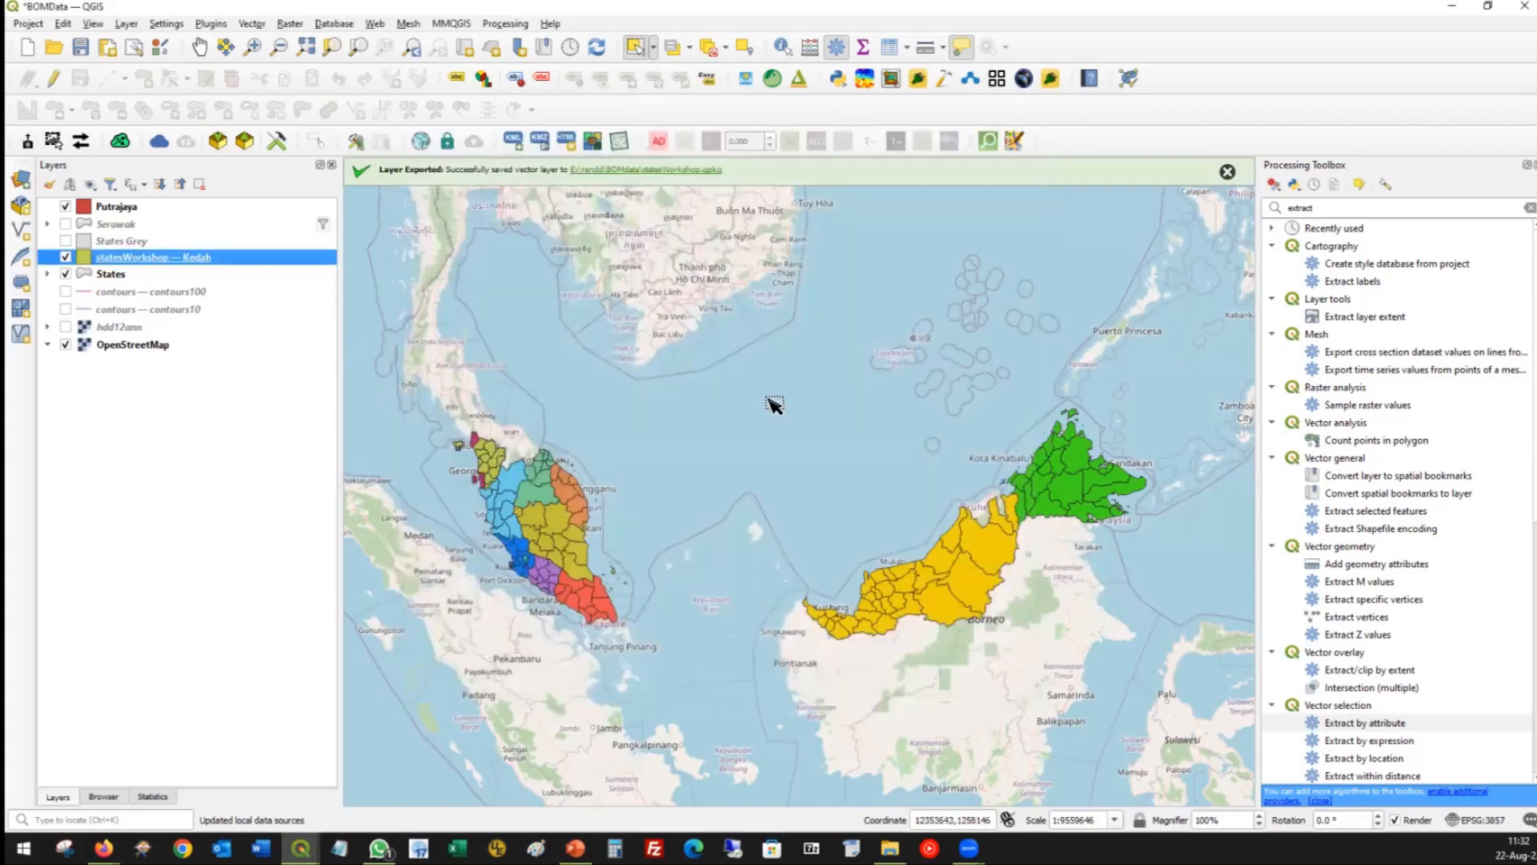
Compare the exported Kedah layer with the States layer beneath it by switching its visibility off and on.
{"action": "left_click", "coordinate": [65, 257]}
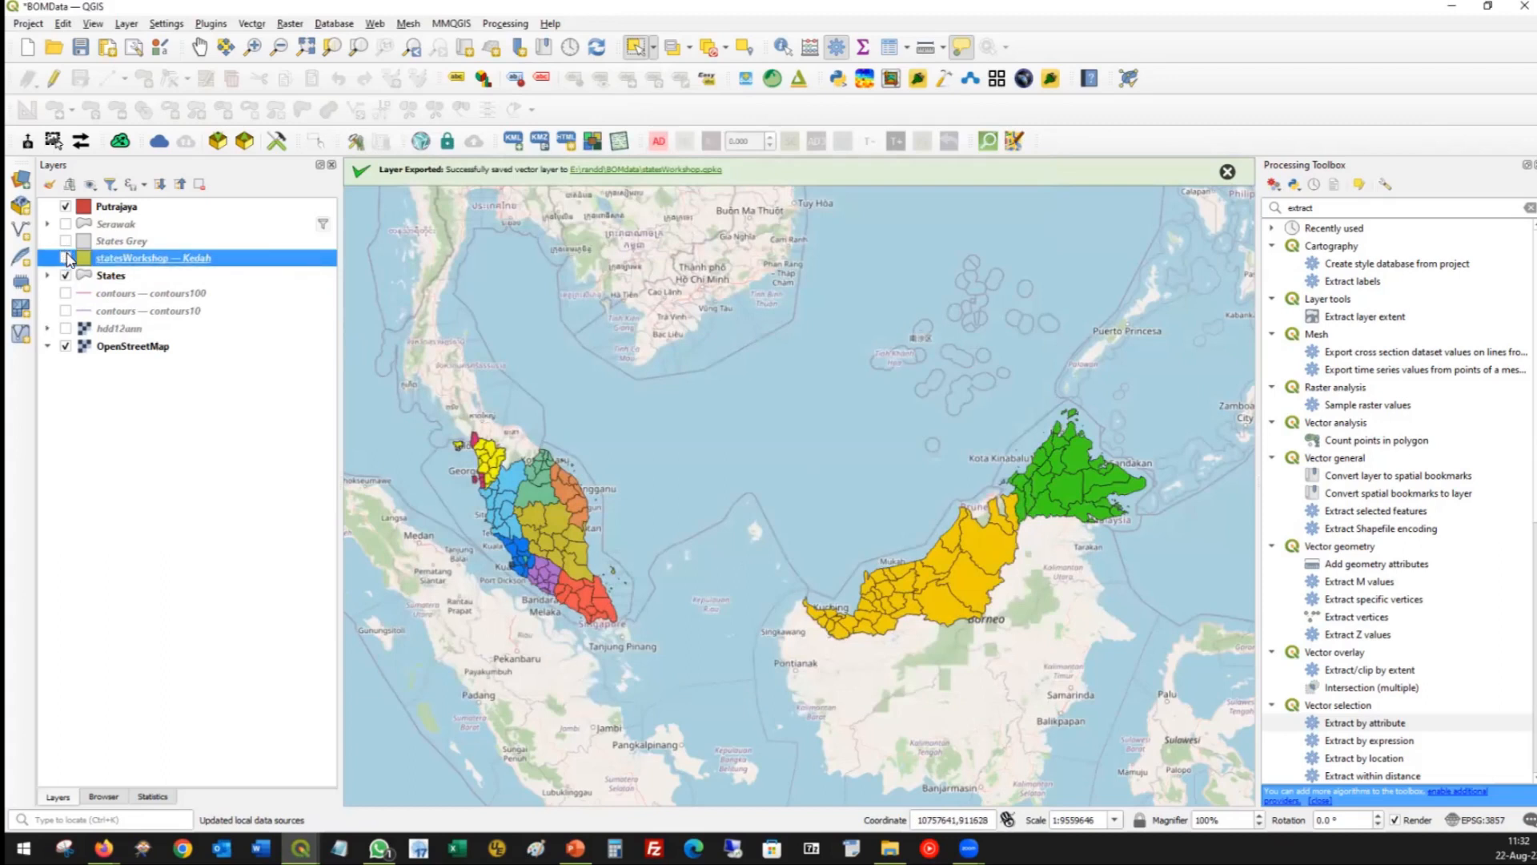
{"action": "left_click", "coordinate": [68, 257]}
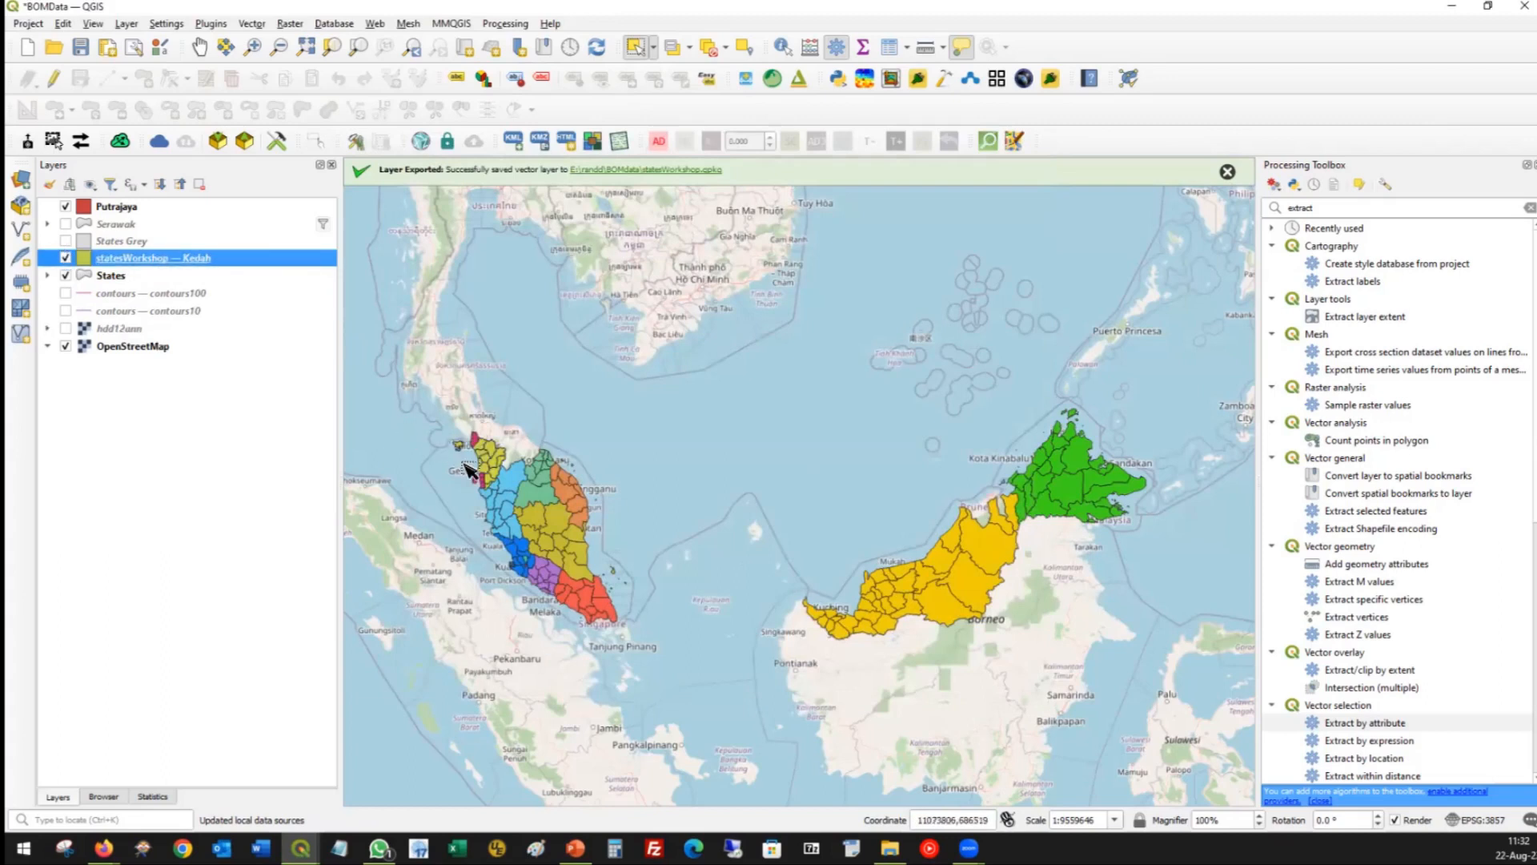
{"action": "scroll", "coordinate": [484, 480], "scroll_direction": "up", "scroll_amount": 1}
{"action": "scroll", "coordinate": [484, 483], "scroll_direction": "up", "scroll_amount": 2}
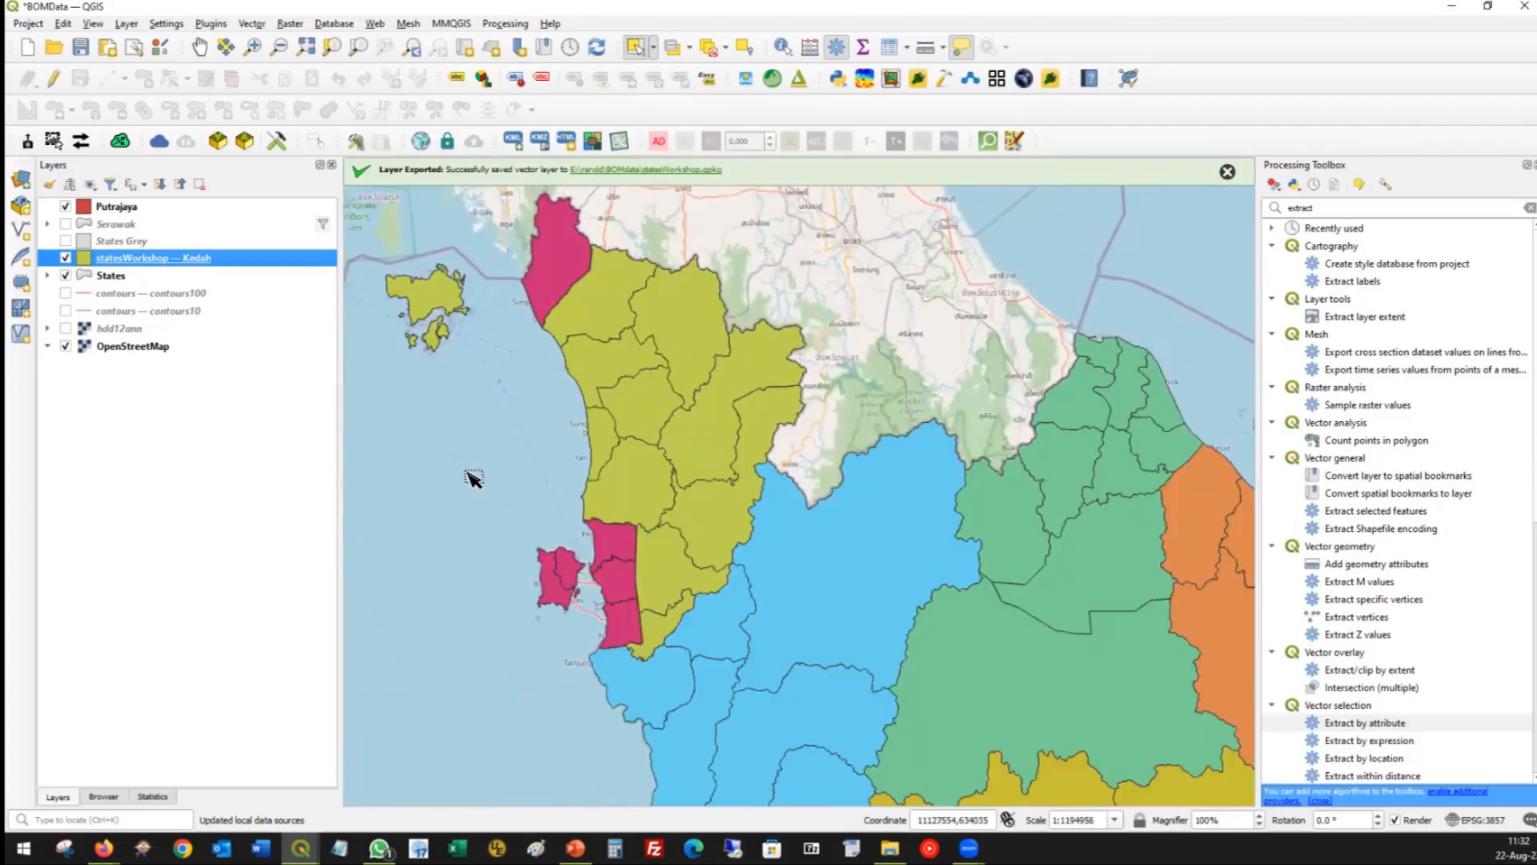
{"action": "left_click_drag", "start_coordinate": [474, 458], "coordinate": [498, 513]}
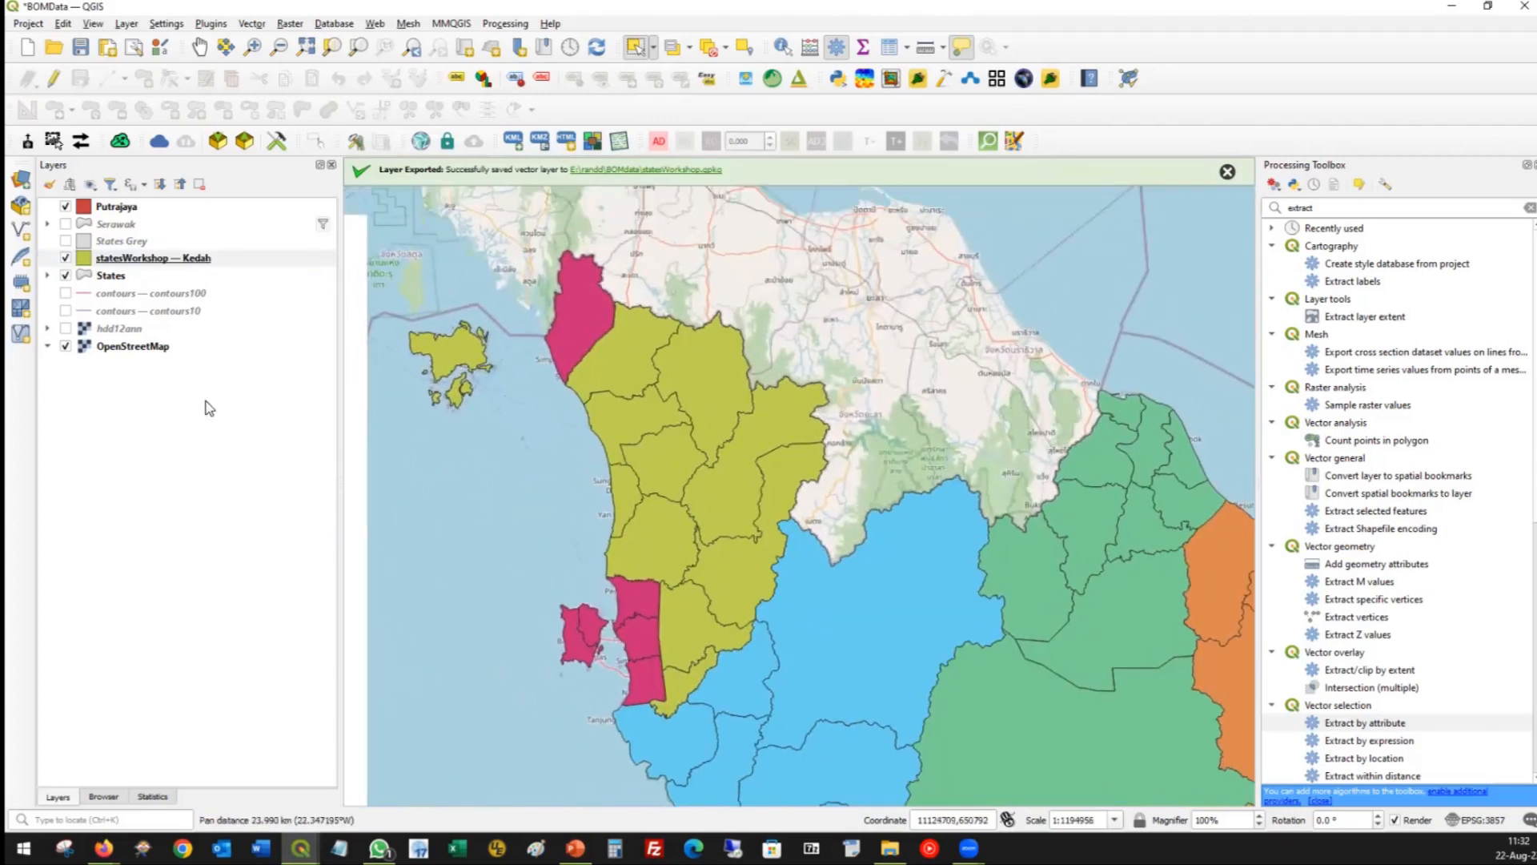
{"action": "left_click", "coordinate": [65, 258]}
{"action": "left_click", "coordinate": [66, 258]}
{"action": "left_click", "coordinate": [66, 258]}
{"action": "left_click", "coordinate": [66, 258]}
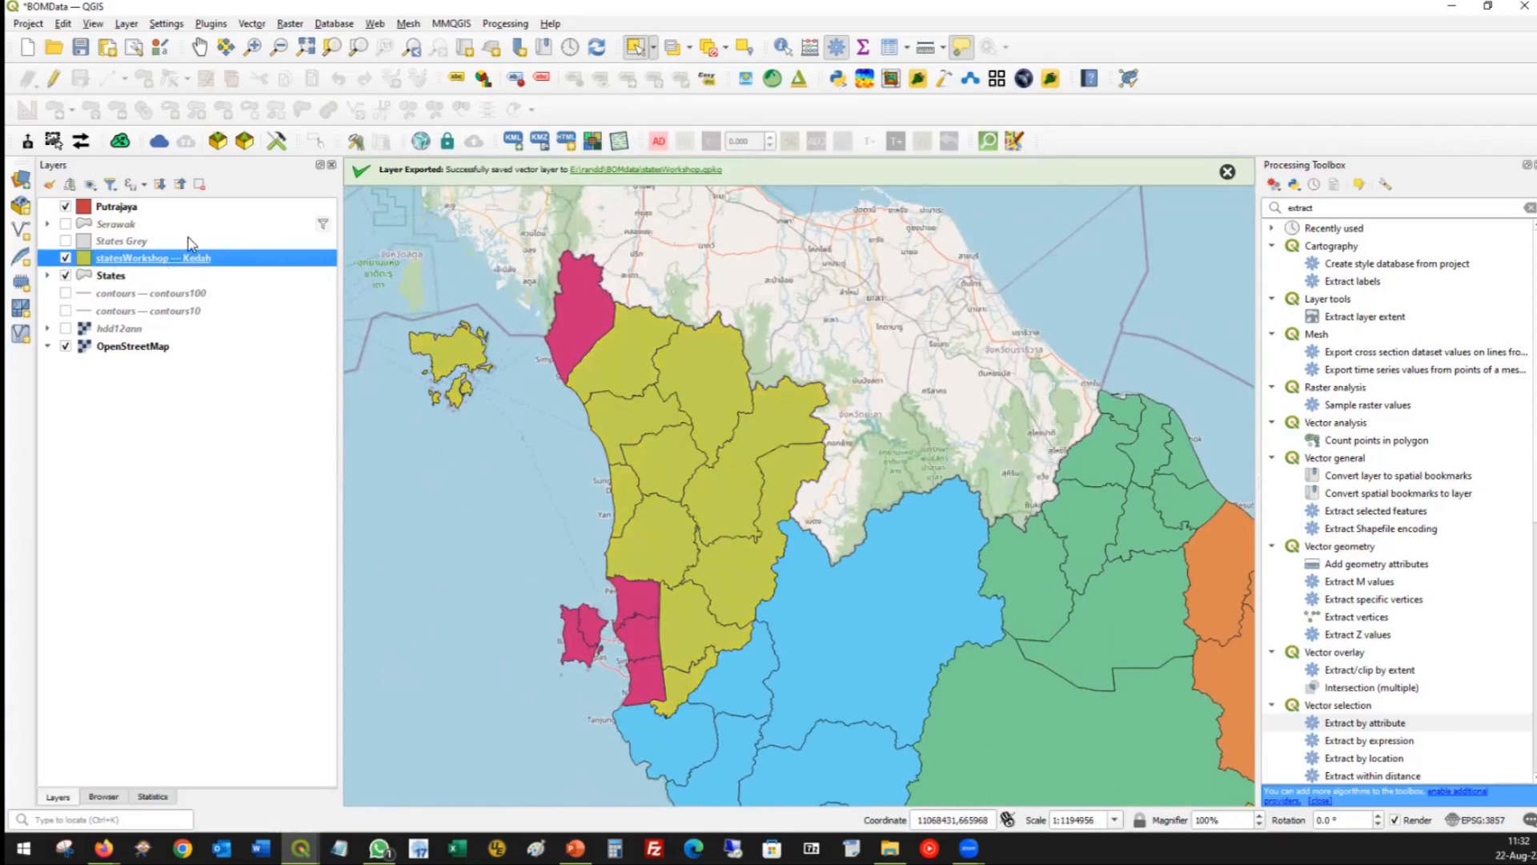
Look through the records in the Kedah layer's attribute table and close it.
{"action": "left_click", "coordinate": [889, 47]}
{"action": "scroll", "coordinate": [721, 396], "scroll_direction": "down", "scroll_amount": 1}
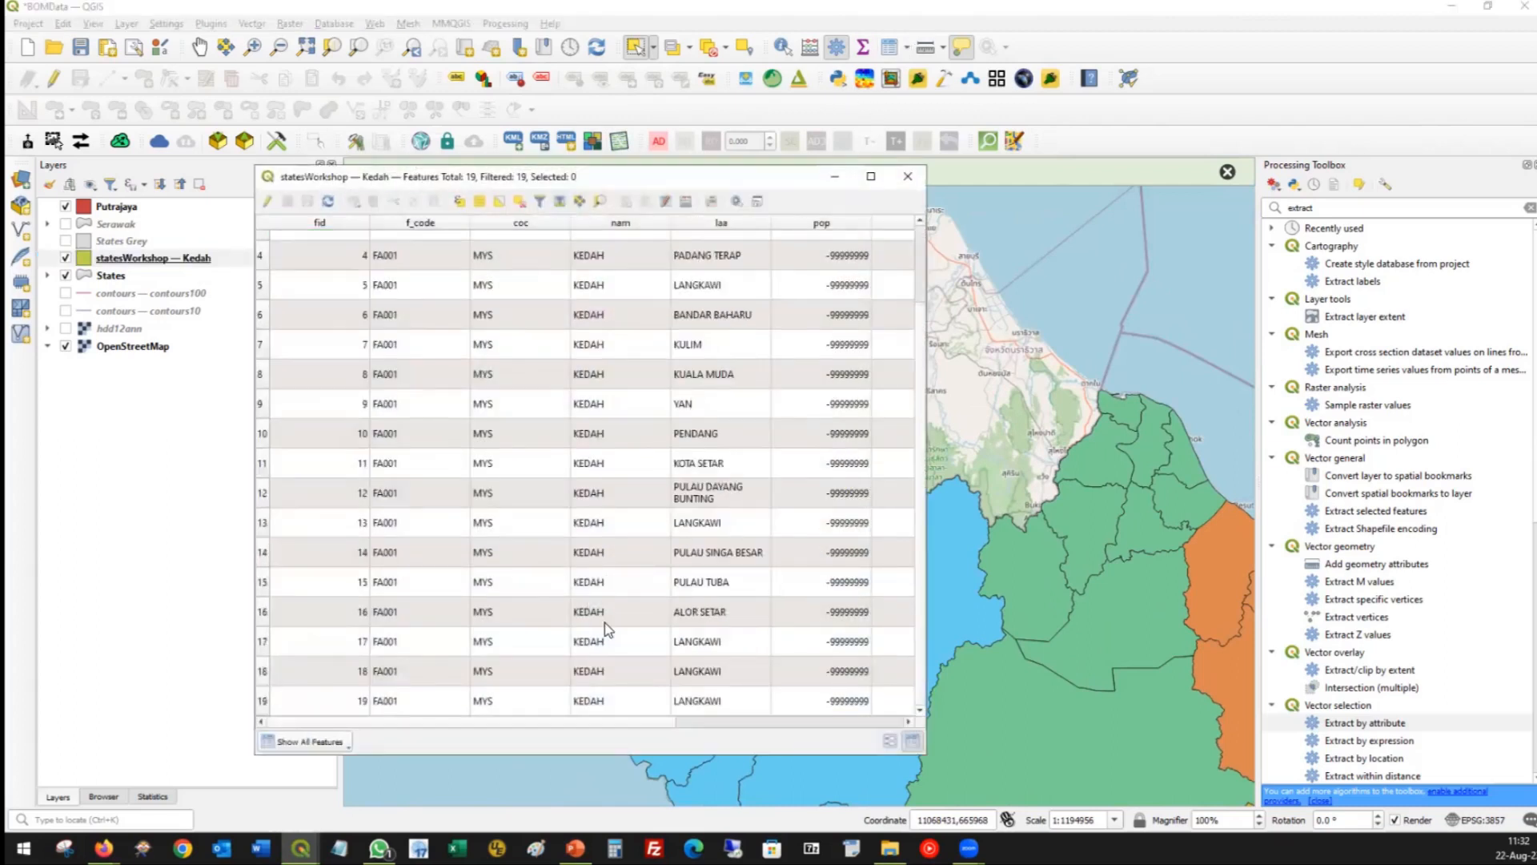
{"action": "scroll", "coordinate": [606, 613], "scroll_direction": "up", "scroll_amount": 1}
{"action": "scroll", "coordinate": [603, 344], "scroll_direction": "down", "scroll_amount": 1}
{"action": "scroll", "coordinate": [602, 367], "scroll_direction": "up", "scroll_amount": 1}
{"action": "scroll", "coordinate": [602, 366], "scroll_direction": "down", "scroll_amount": 1}
{"action": "left_click", "coordinate": [909, 178]}
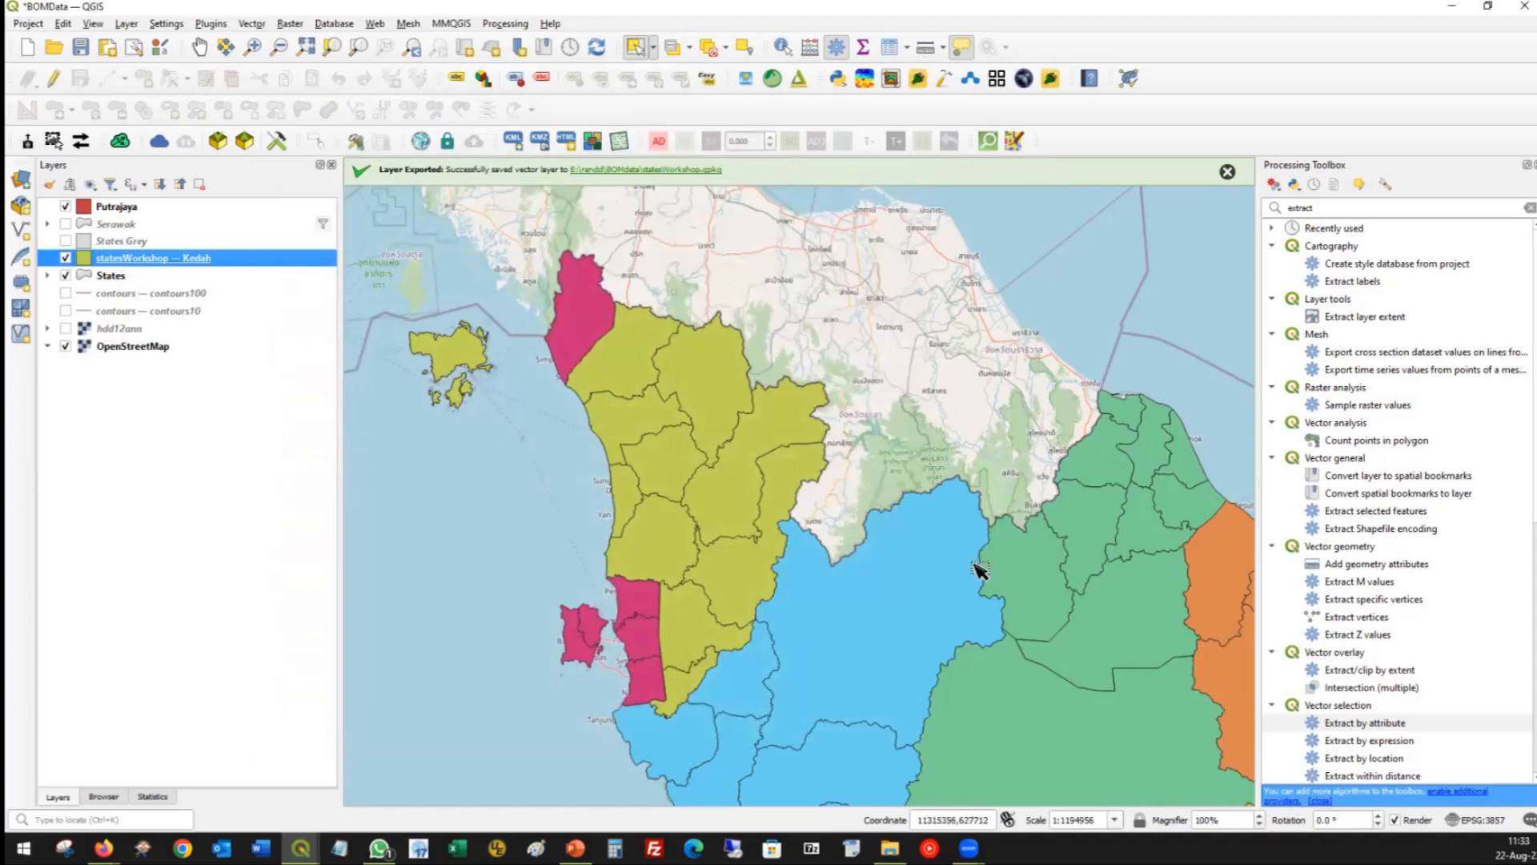
Start exporting the filtered Serawak layer as a GeoPackage, choosing the existing statesWorkshop.gpkg in the BOMdata folder as the output file.
{"action": "scroll", "coordinate": [984, 565], "scroll_direction": "down", "scroll_amount": 2}
{"action": "left_click_drag", "start_coordinate": [812, 436], "coordinate": [470, 192]}
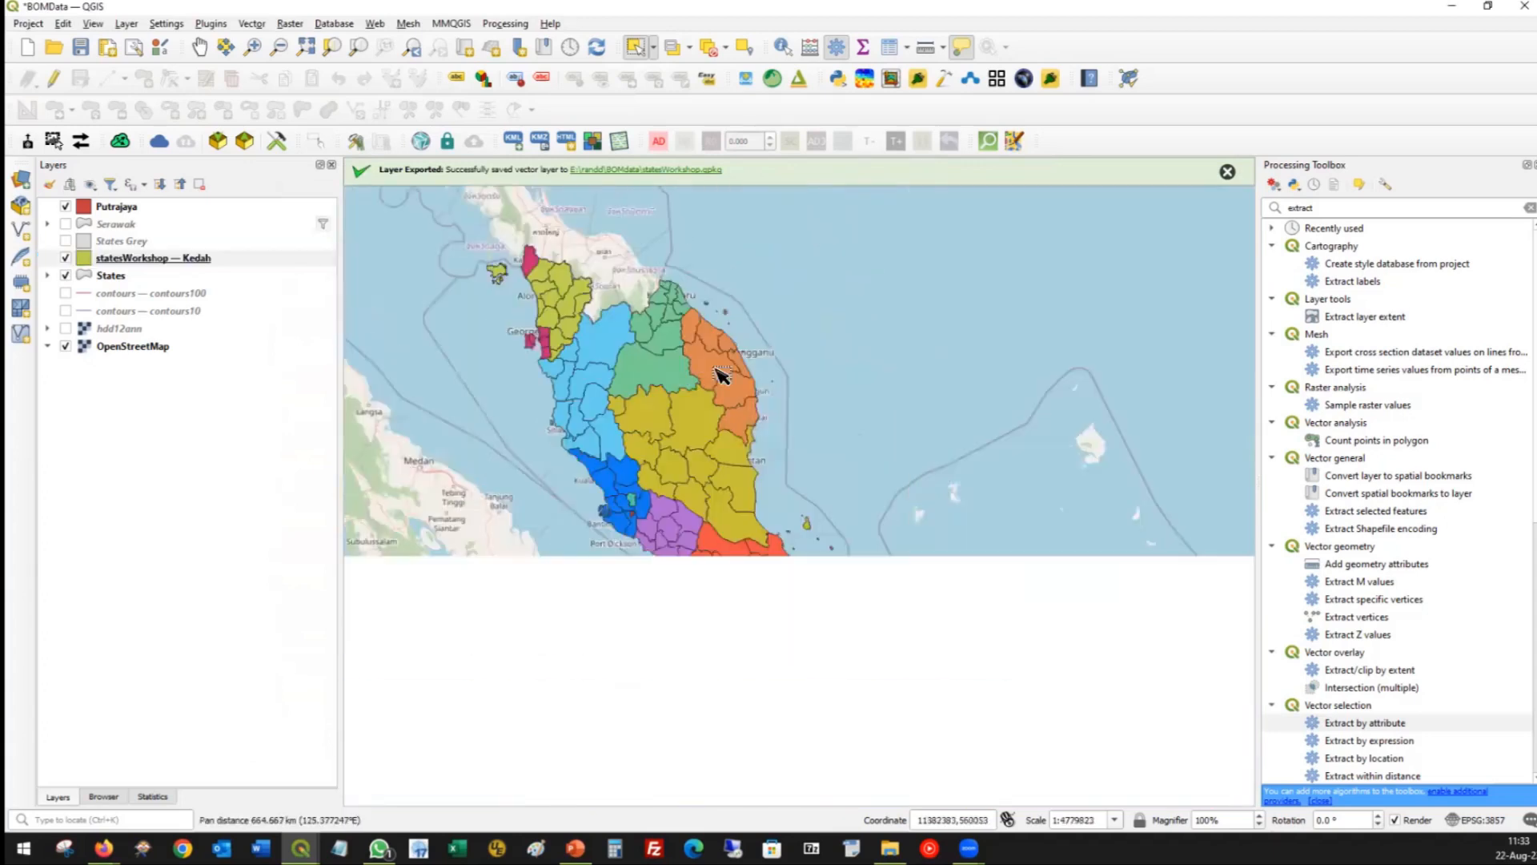
{"action": "scroll", "coordinate": [866, 426], "scroll_direction": "down", "scroll_amount": 1}
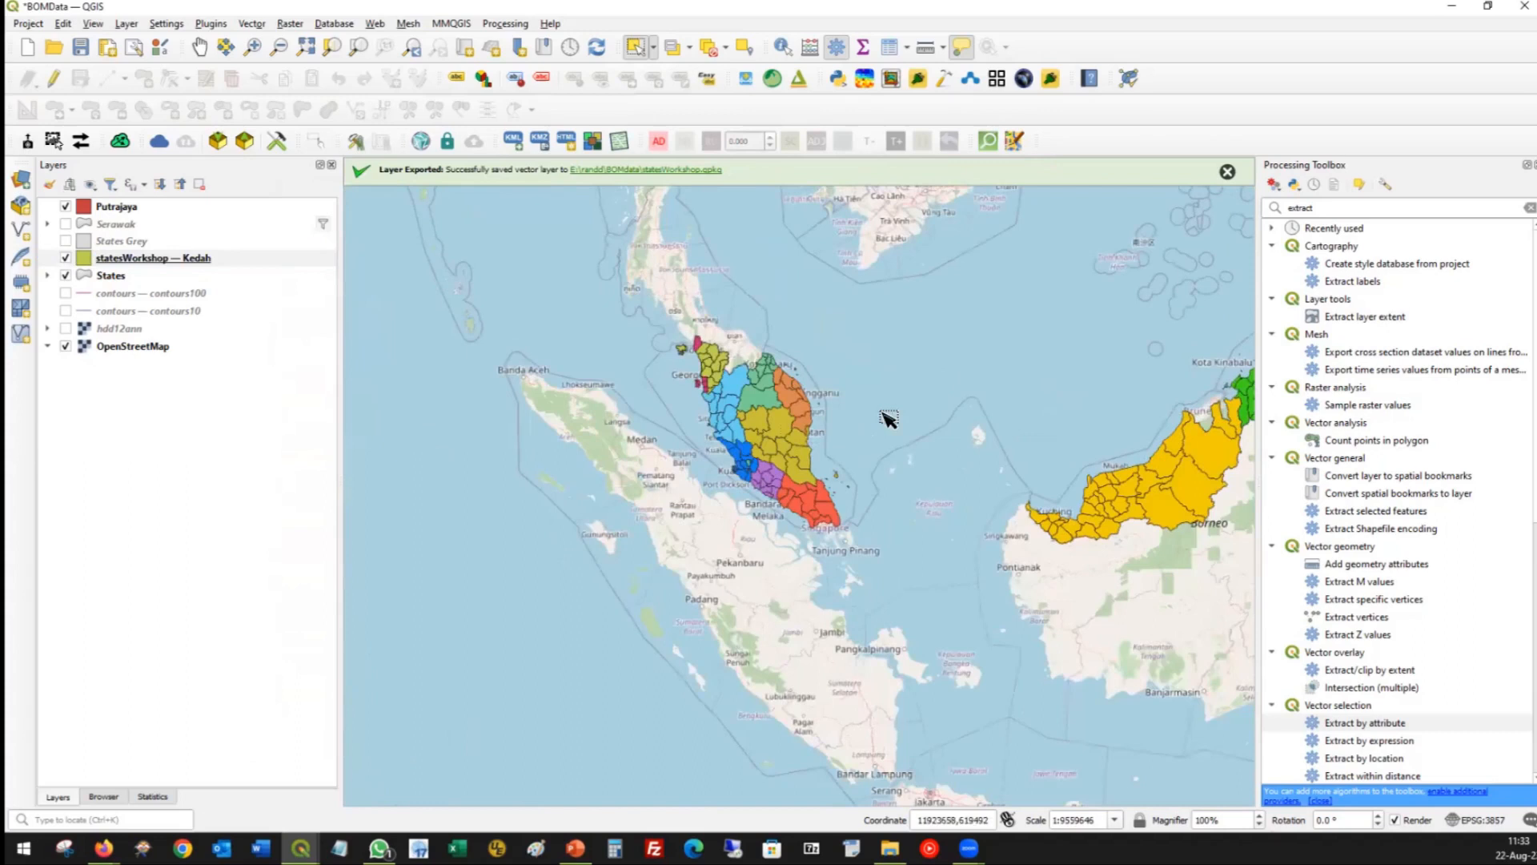
{"action": "left_click_drag", "start_coordinate": [1049, 334], "coordinate": [842, 504]}
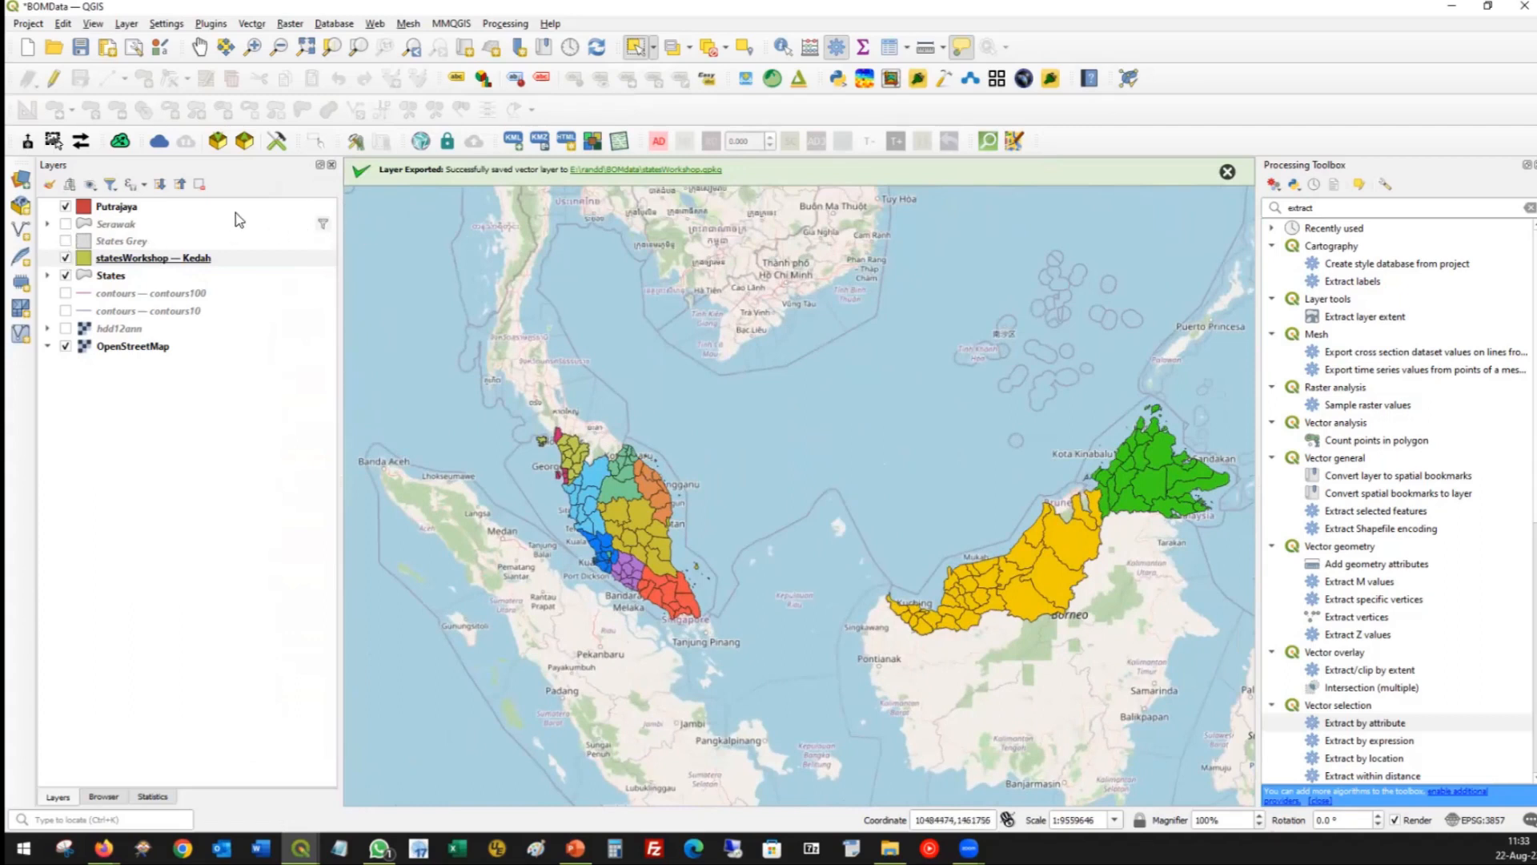
{"action": "left_click", "coordinate": [107, 229]}
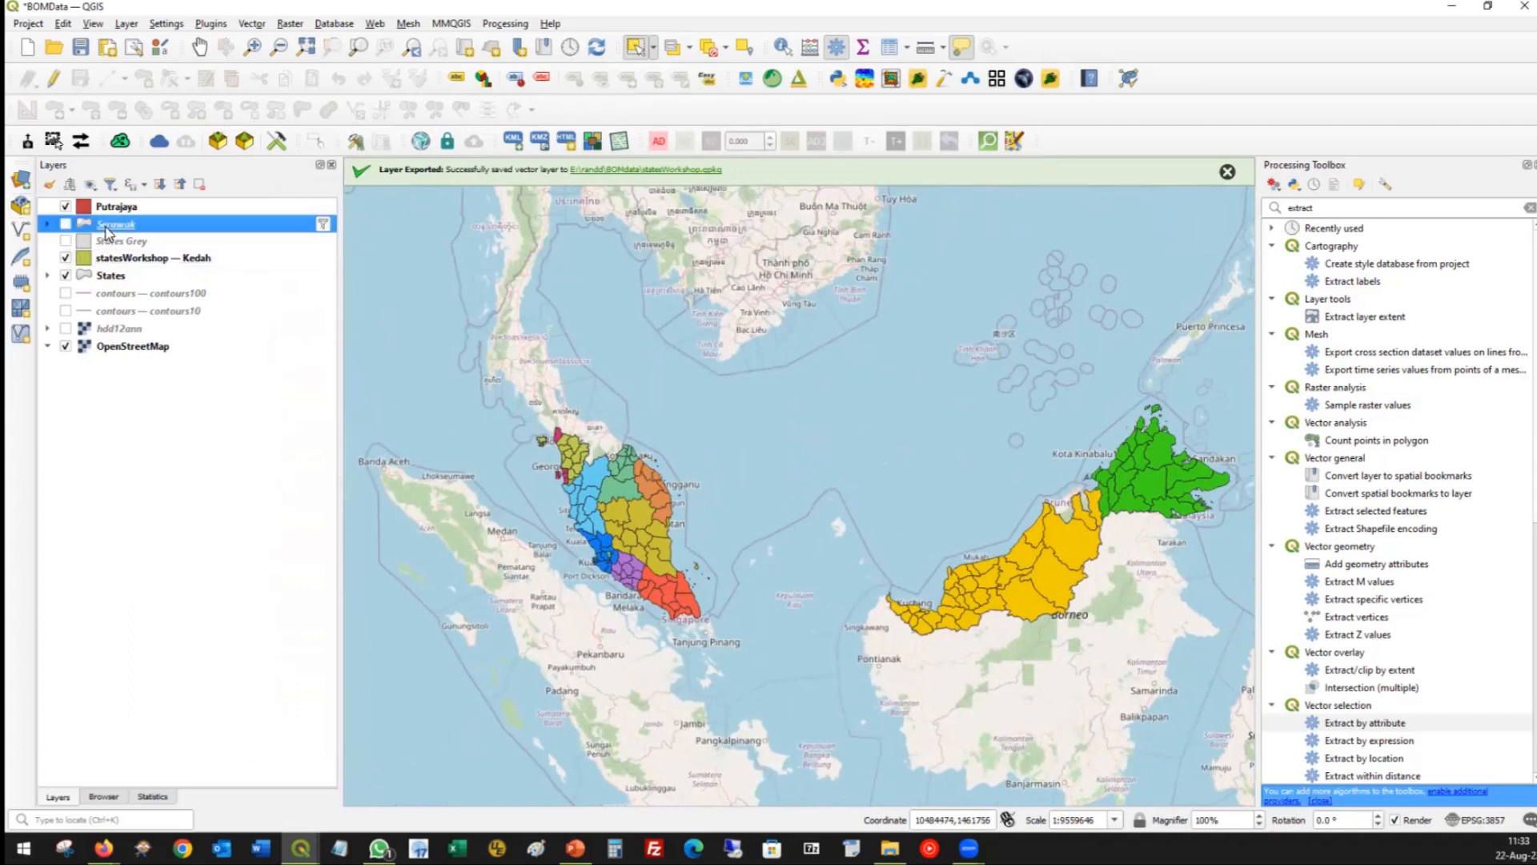
{"action": "right_click", "coordinate": [107, 233]}
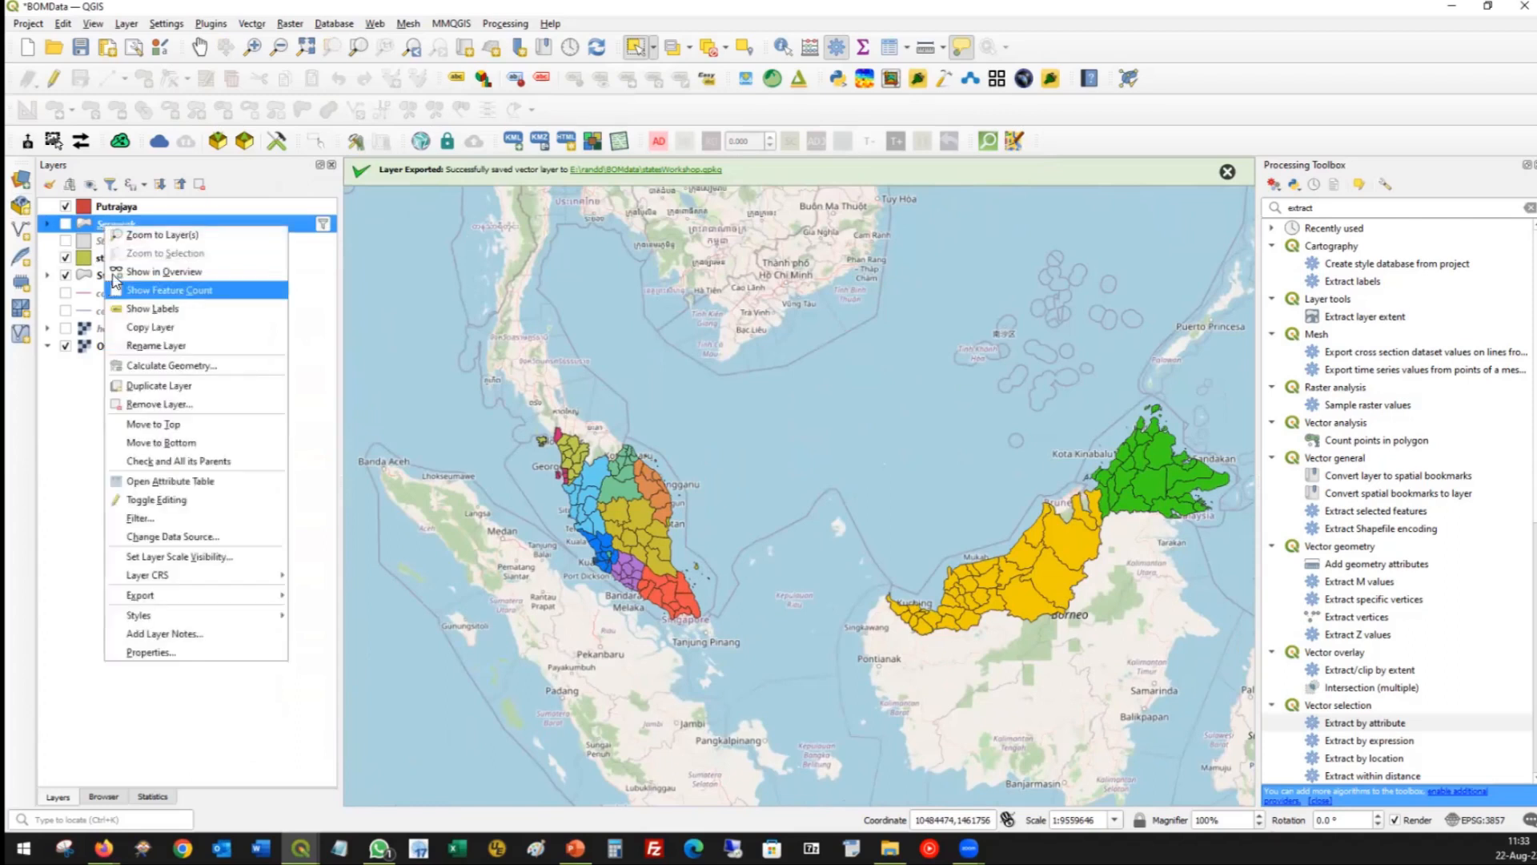
{"action": "mouse_move", "coordinate": [238, 599]}
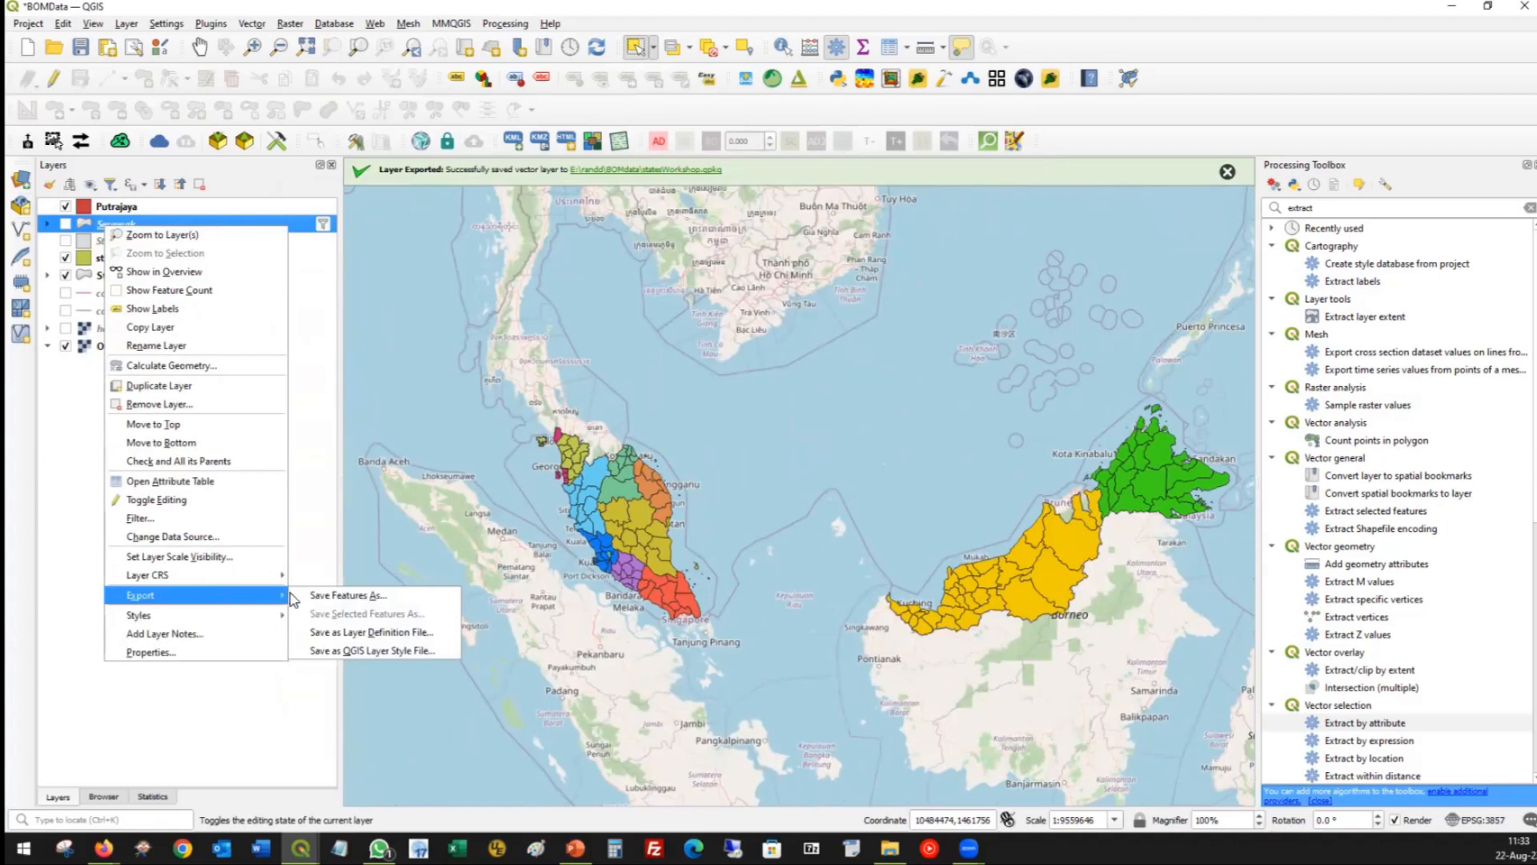
{"action": "left_click", "coordinate": [339, 597]}
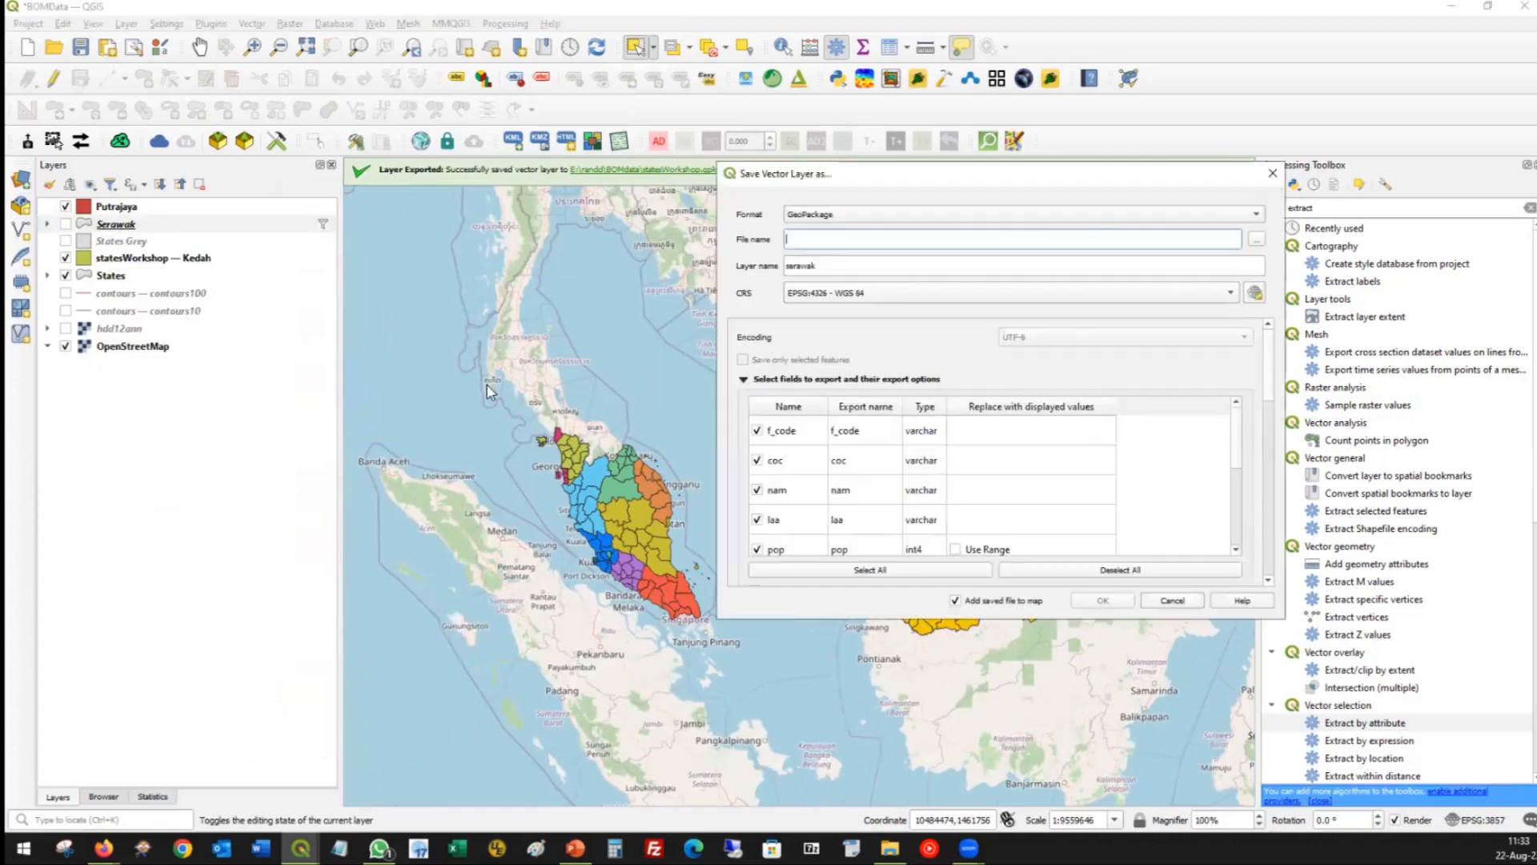
{"action": "left_click_drag", "start_coordinate": [825, 178], "coordinate": [599, 170]}
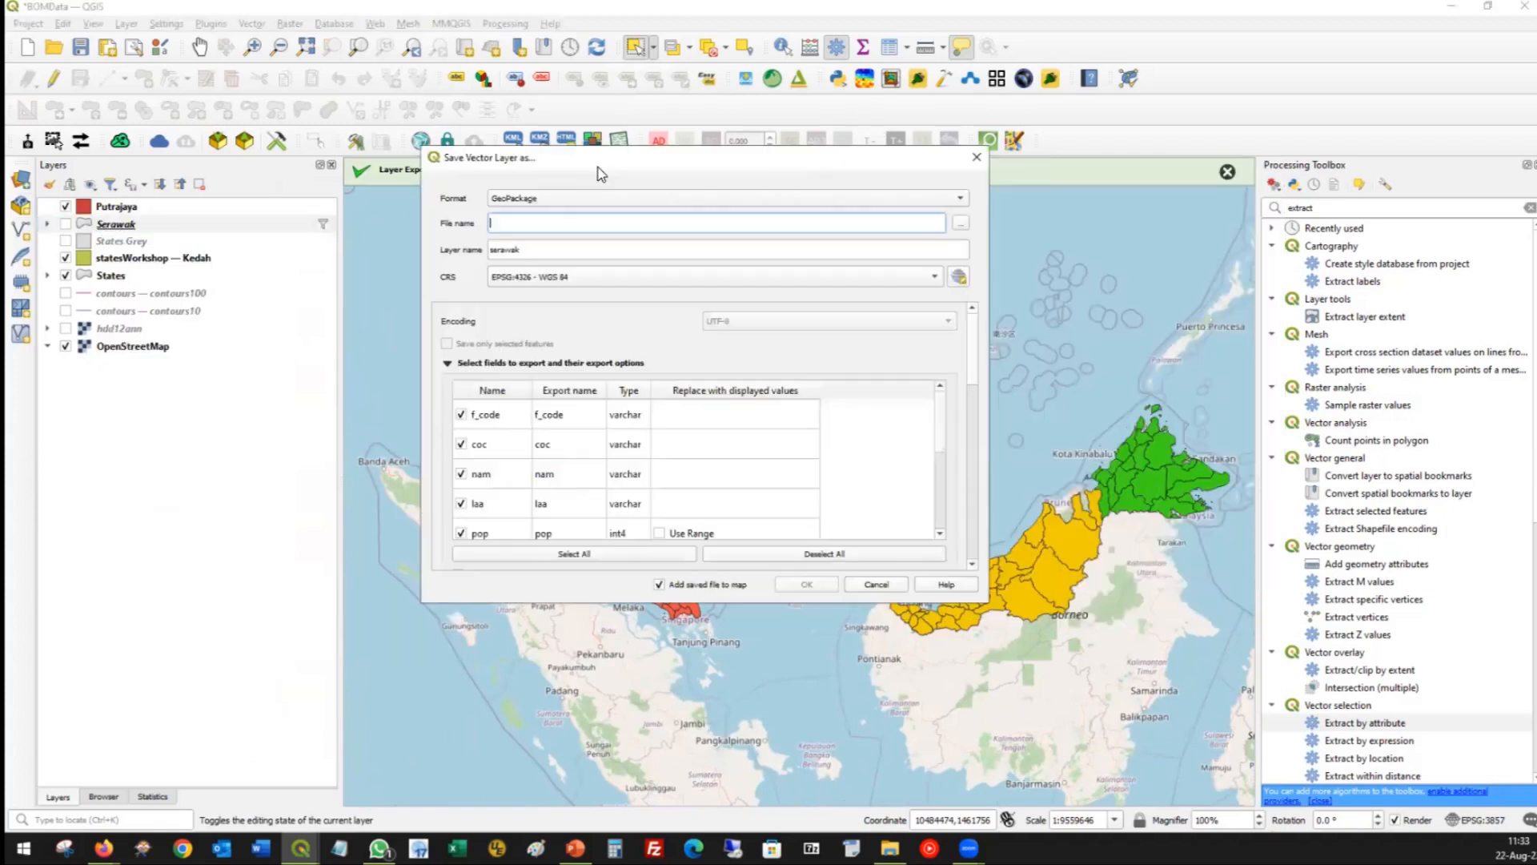
{"action": "left_click", "coordinate": [960, 225]}
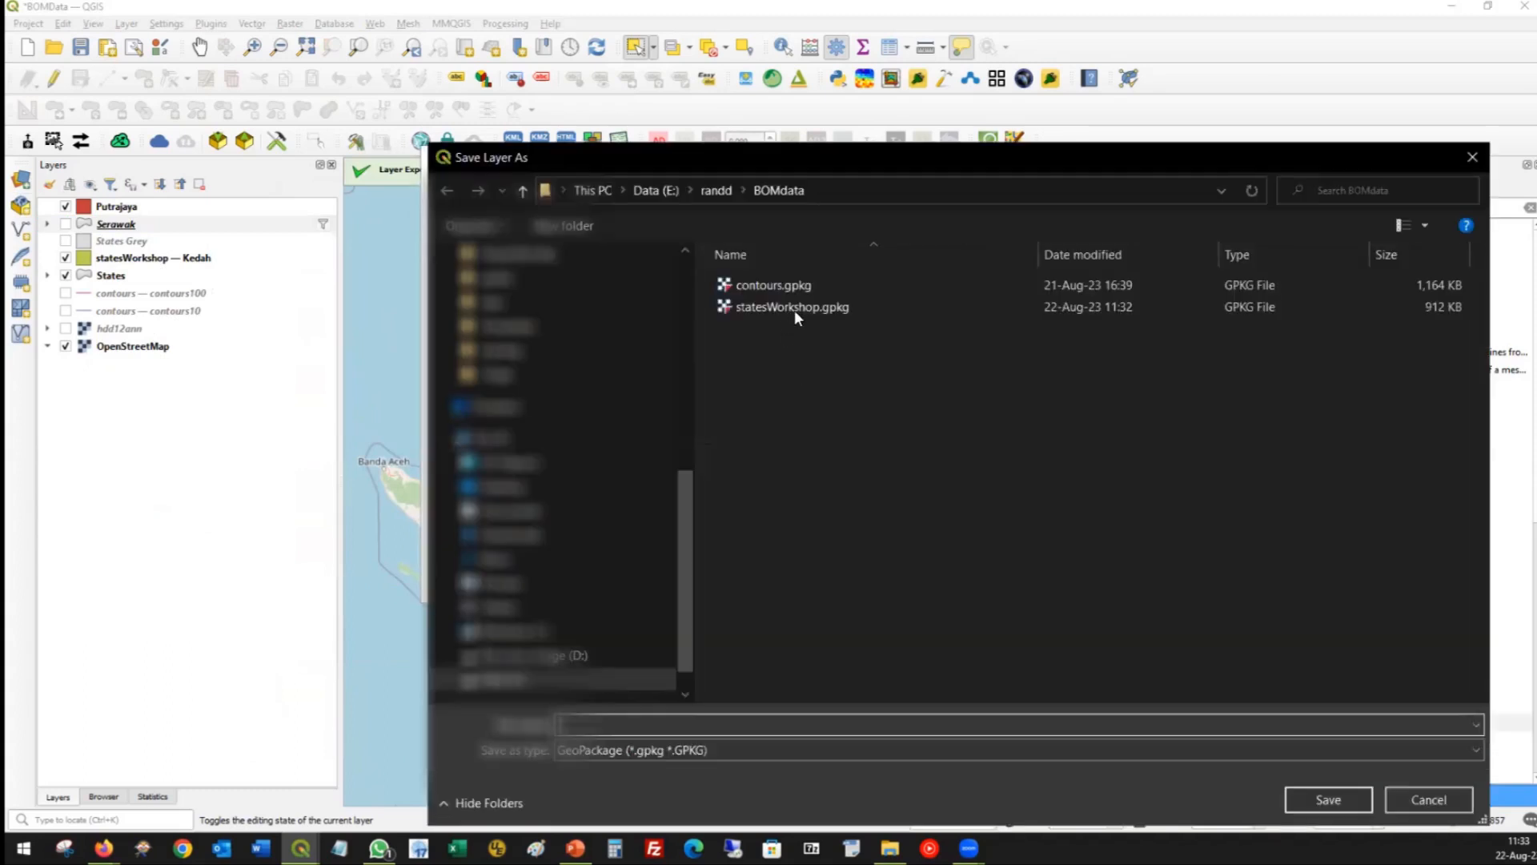
{"action": "double_click", "coordinate": [794, 306]}
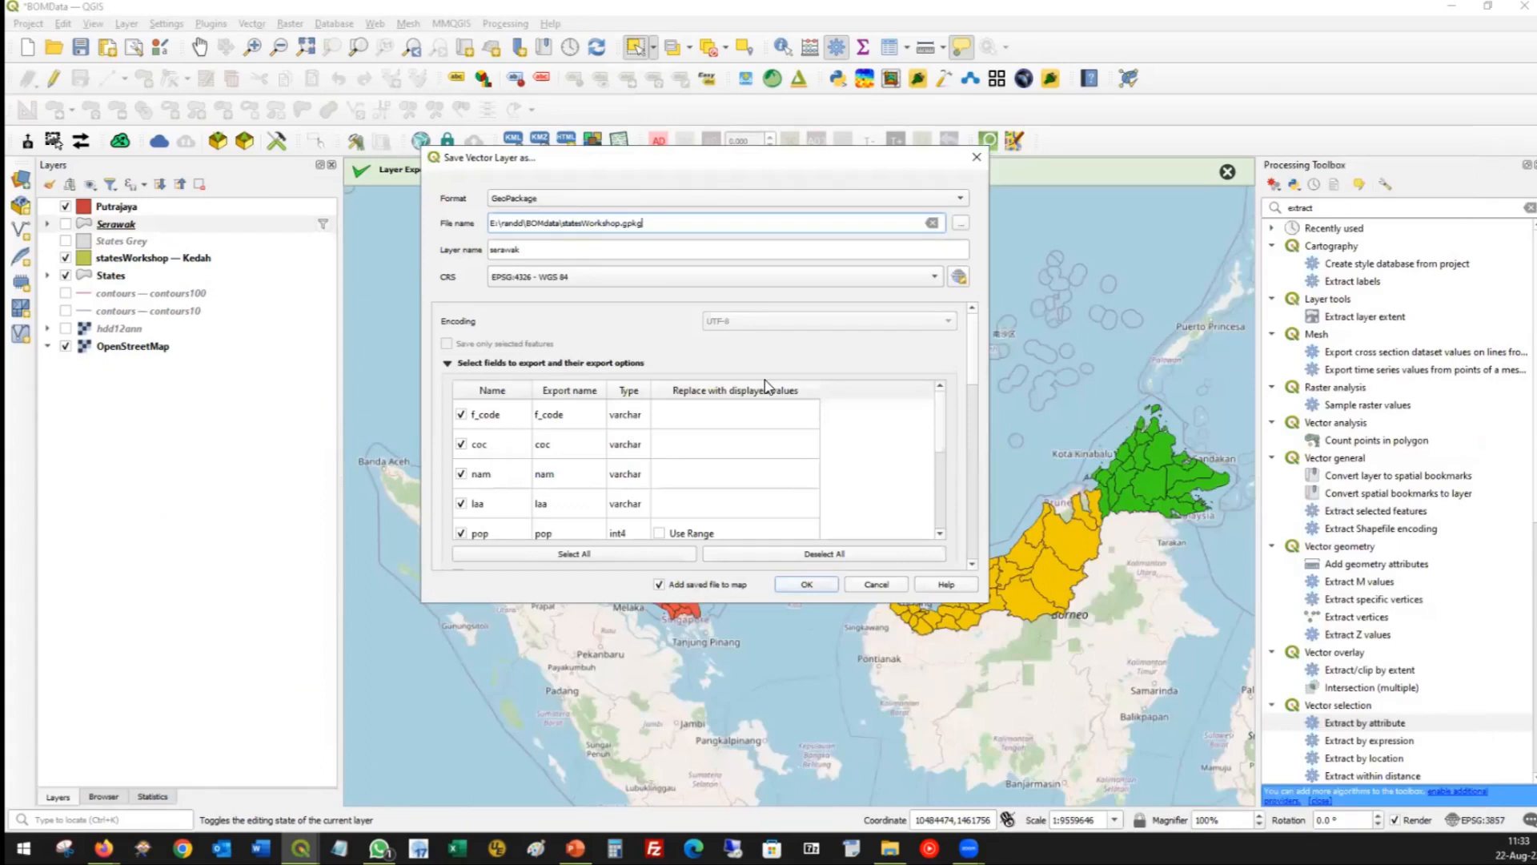
Name the output layer Serawak and export it, adding it to the map.
{"action": "left_click", "coordinate": [491, 249]}
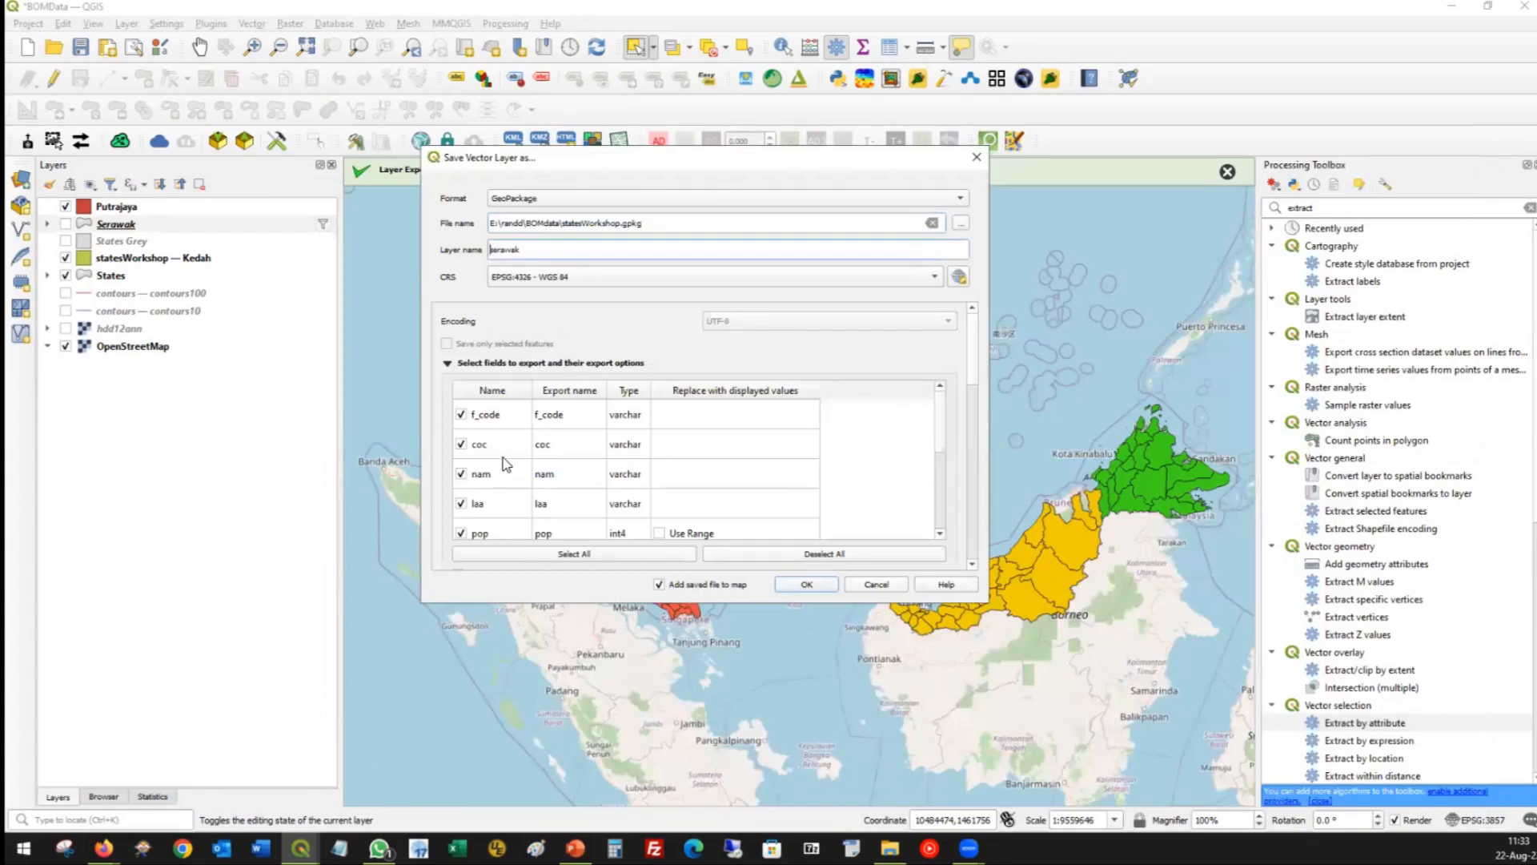
{"action": "type", "text": "Se"}
{"action": "left_click", "coordinate": [806, 585]}
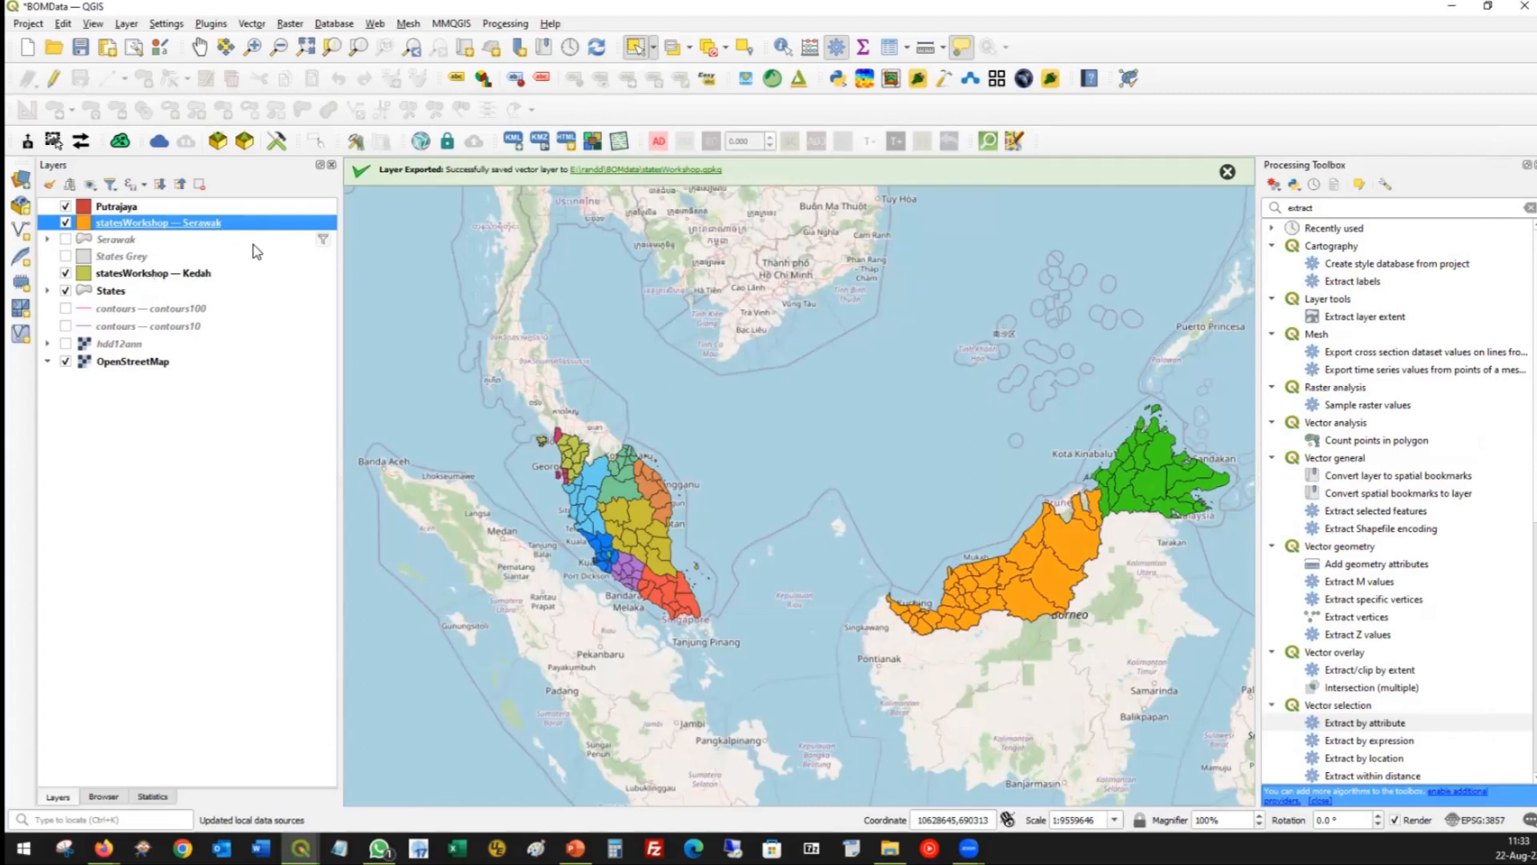
Look through the records in the exported Serawak layer's attribute table and close it.
{"action": "left_click", "coordinate": [889, 53]}
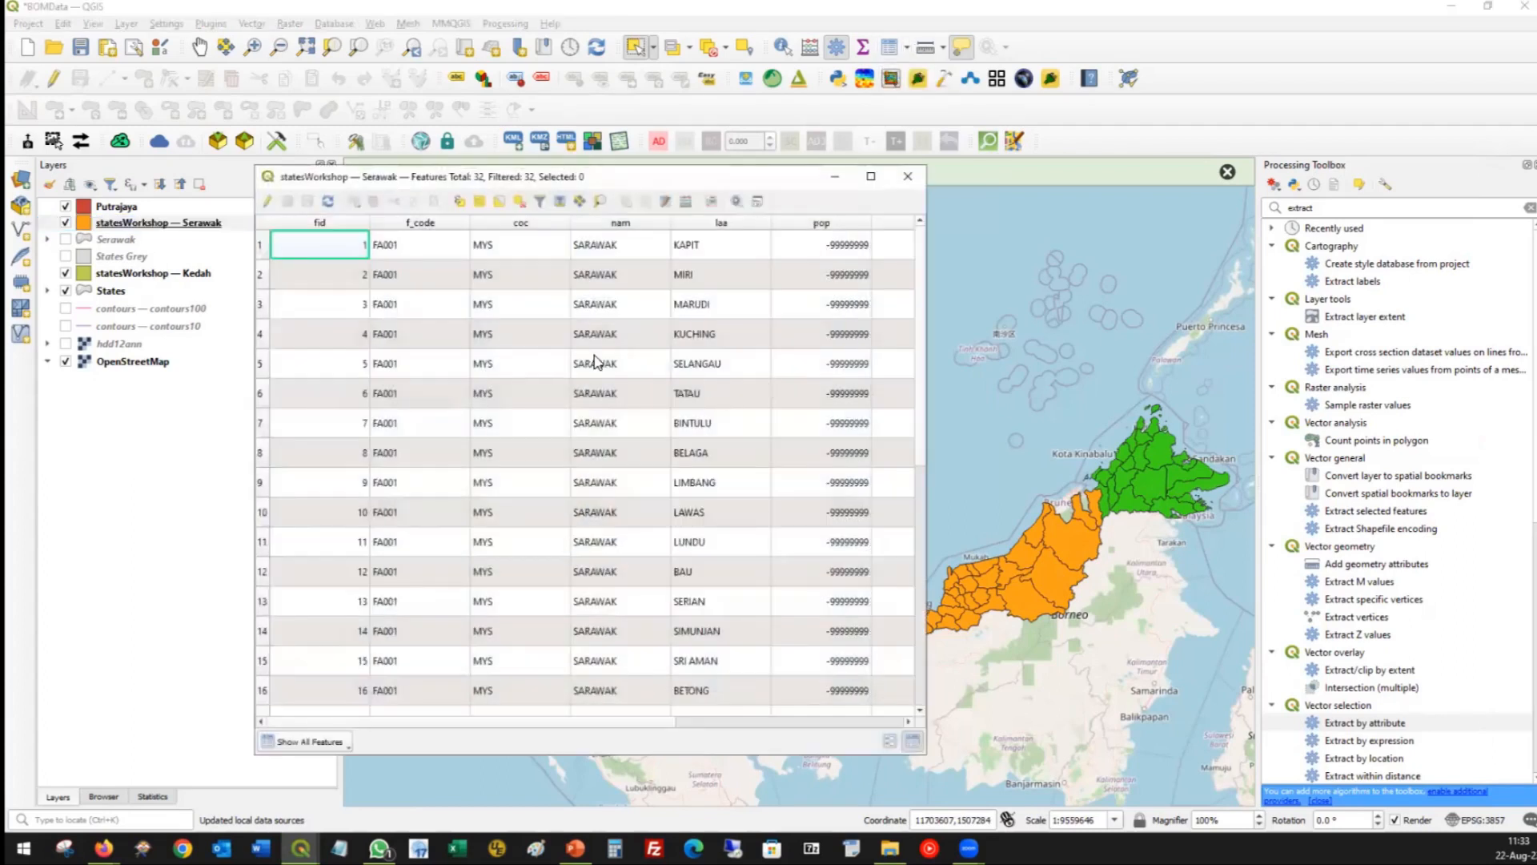
{"action": "scroll", "coordinate": [605, 272], "scroll_direction": "down", "scroll_amount": 5}
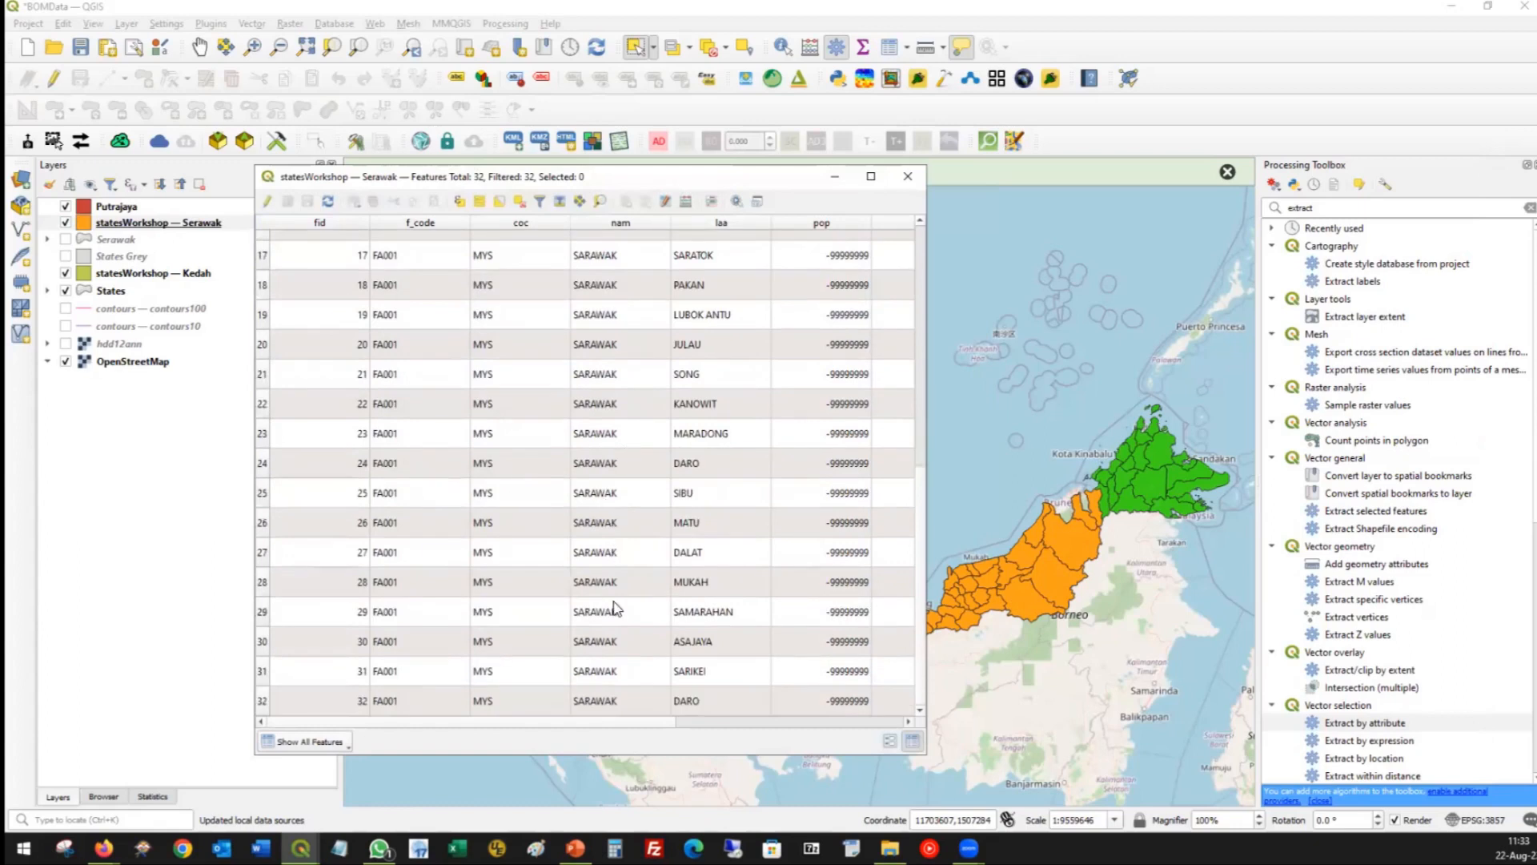
{"action": "scroll", "coordinate": [608, 581], "scroll_direction": "up", "scroll_amount": 5}
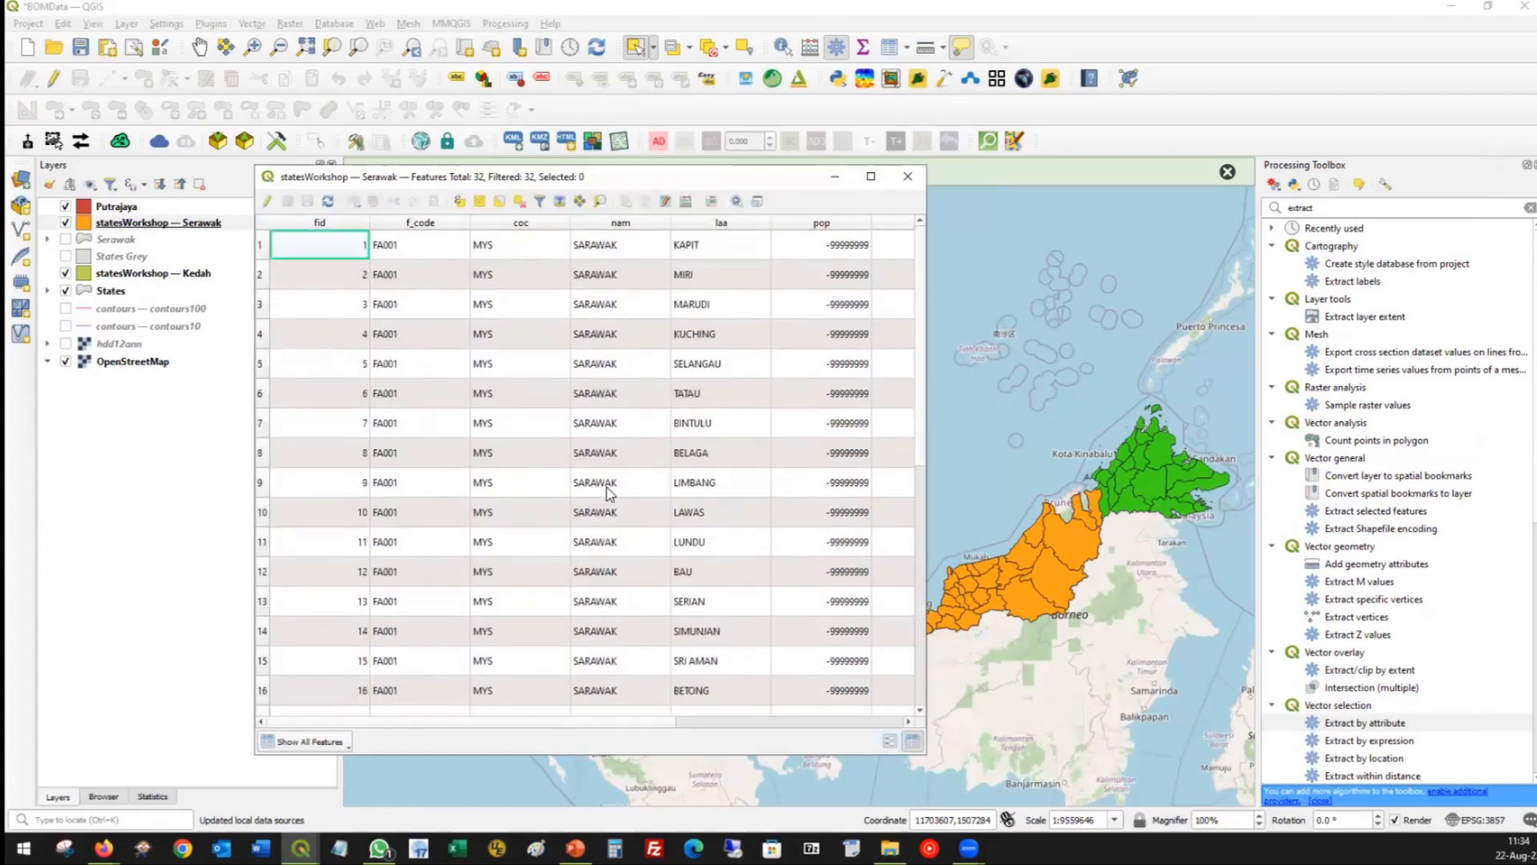
{"action": "scroll", "coordinate": [620, 384], "scroll_direction": "down", "scroll_amount": 5}
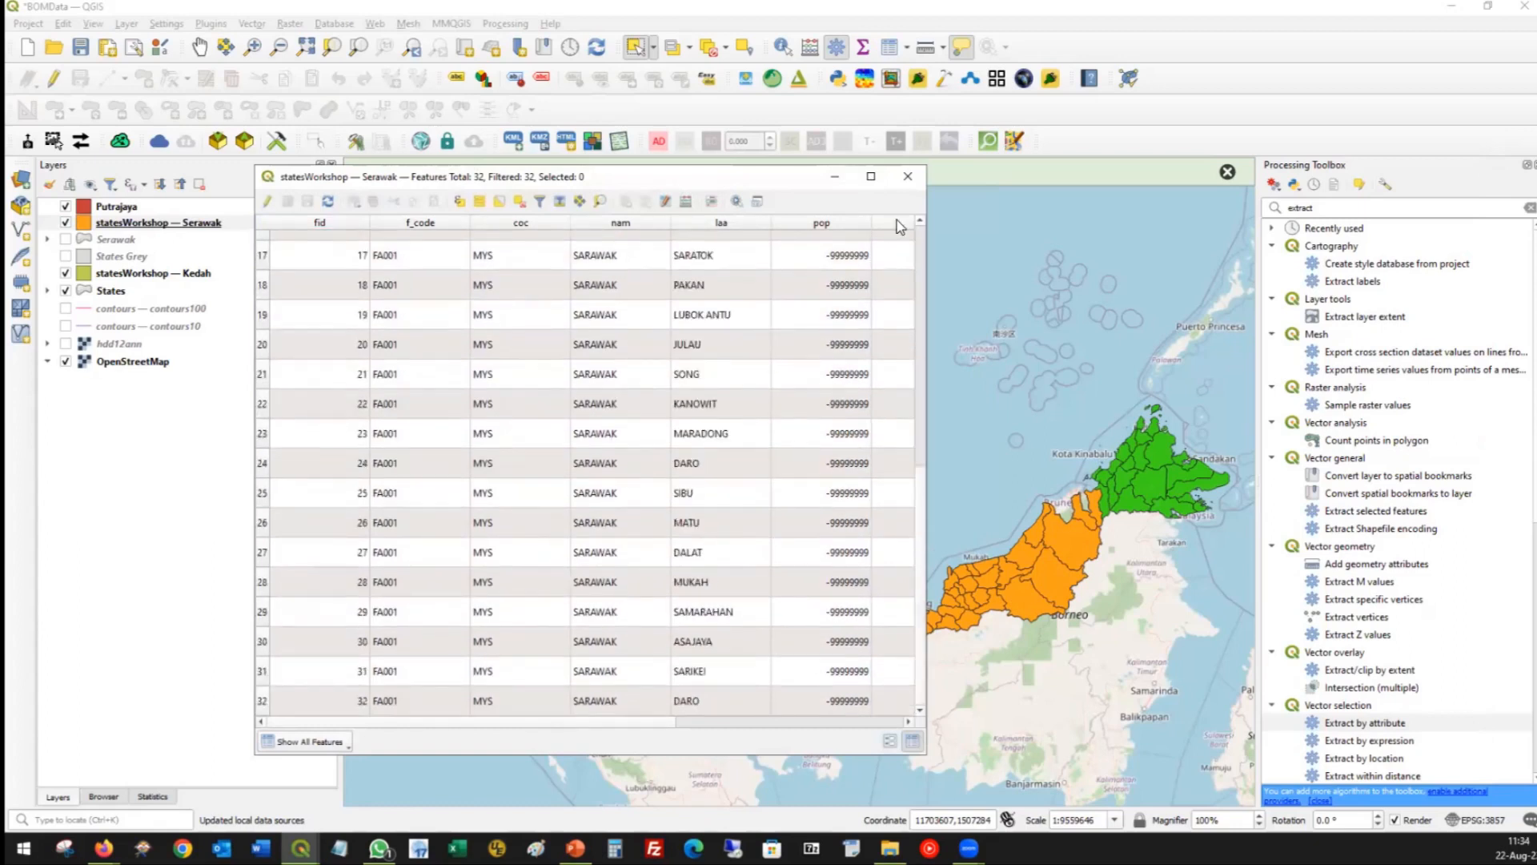
{"action": "left_click", "coordinate": [907, 176]}
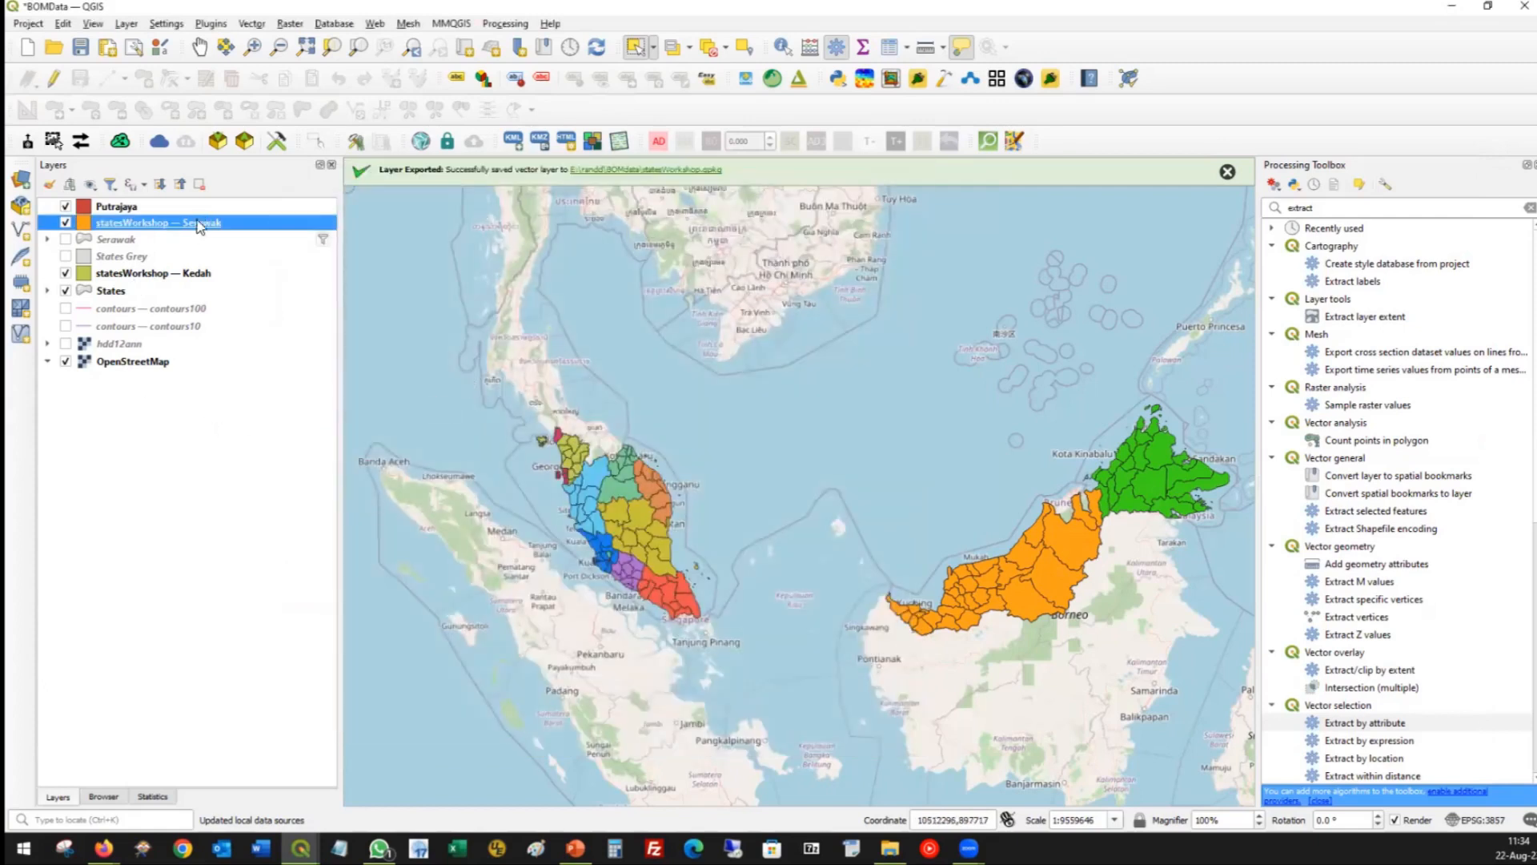
Reorder the layers so the exported Serawak layer sits directly above Kedah and the filtered Serawak layer directly above States.
{"action": "left_click_drag", "start_coordinate": [192, 224], "coordinate": [195, 281]}
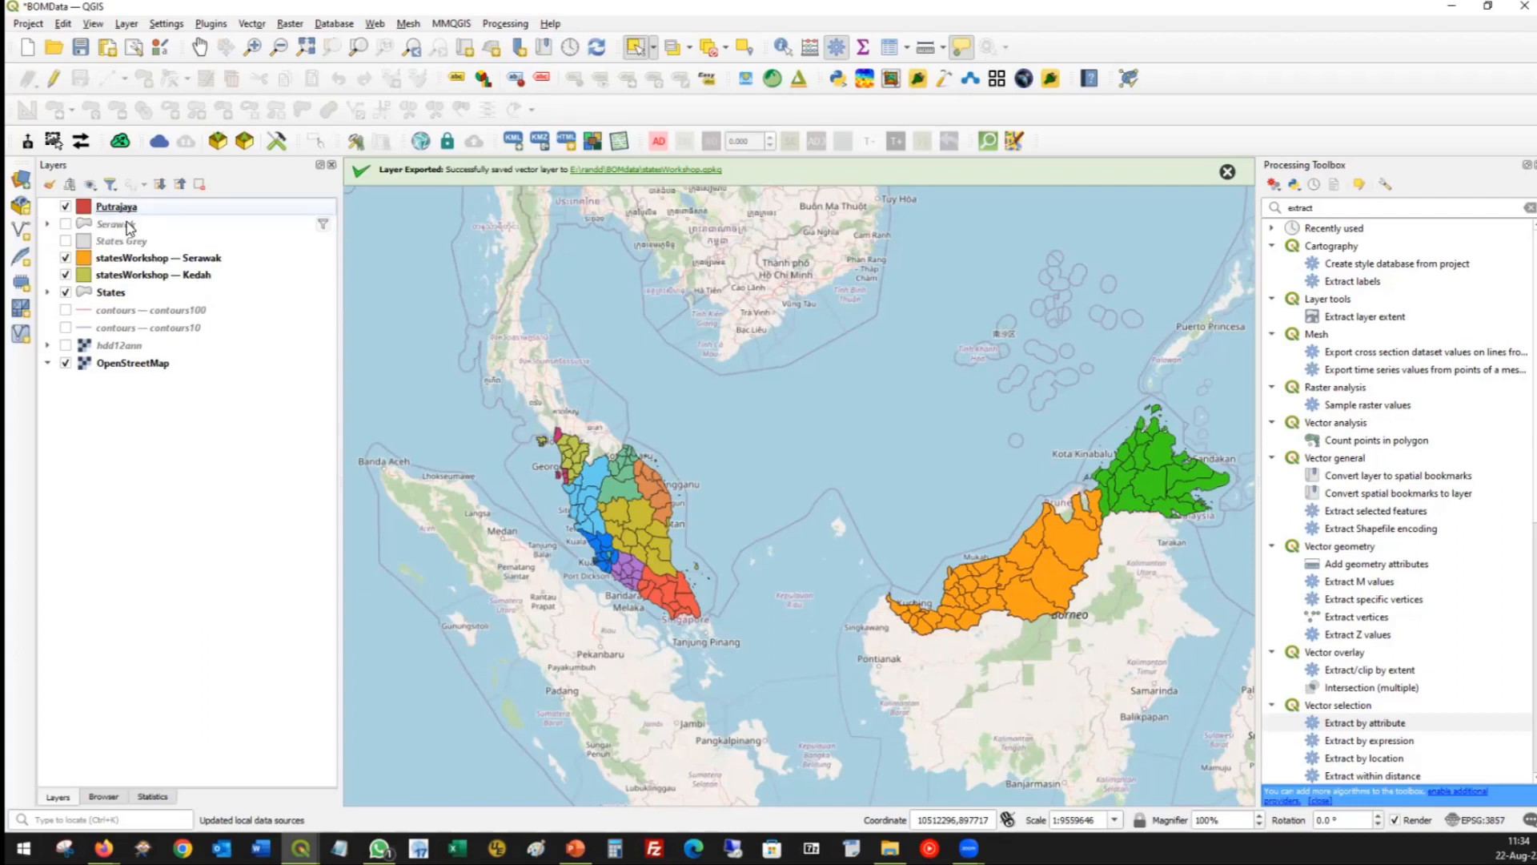
{"action": "left_click_drag", "start_coordinate": [122, 230], "coordinate": [194, 289]}
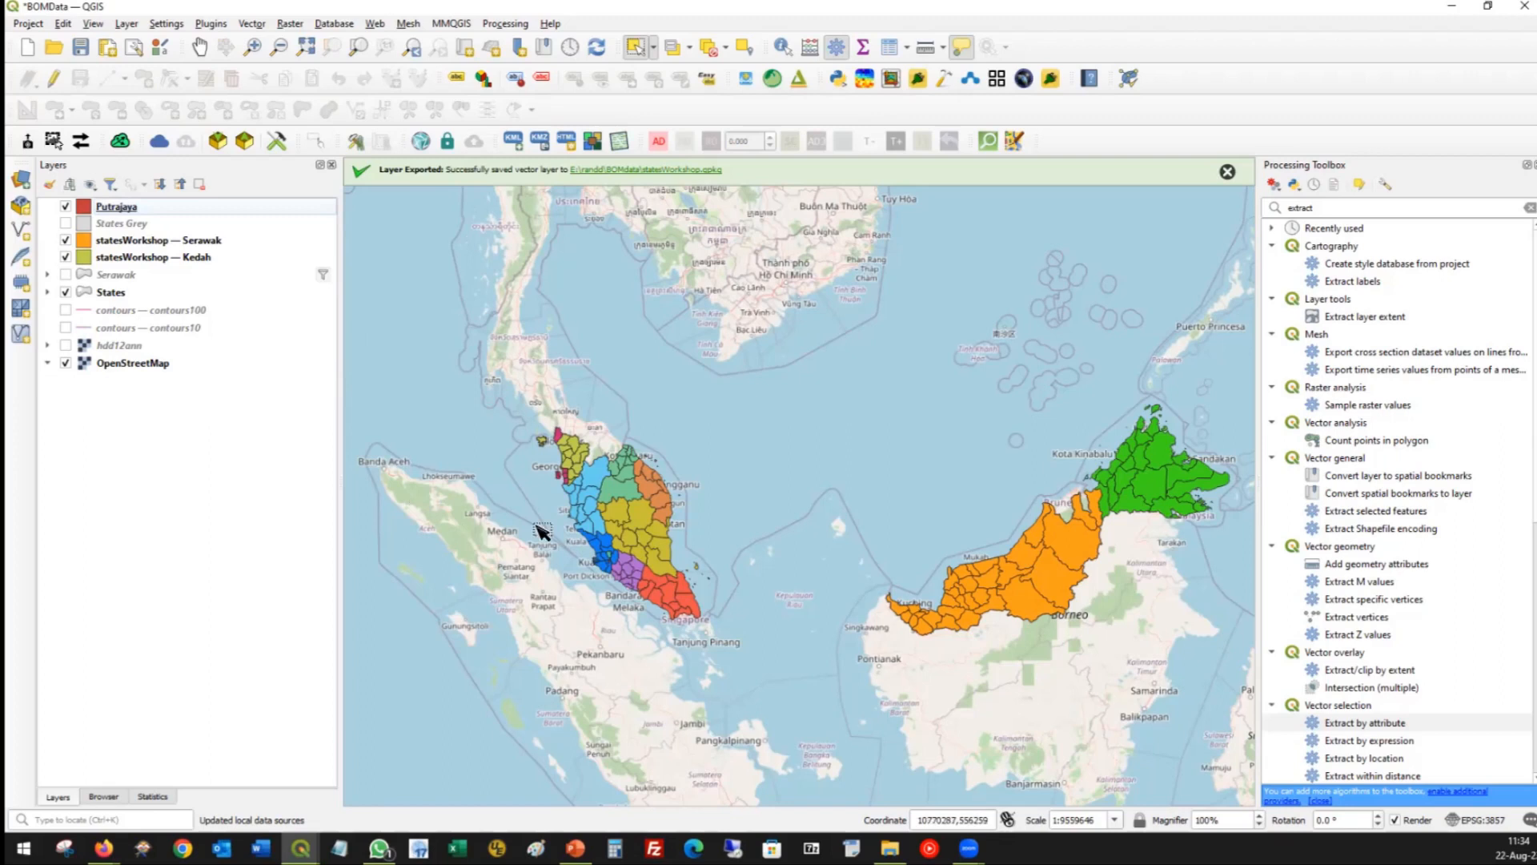
Switch to the PowerPoint presentation, show slides 14 to 16 up to "Selecting Data Interactively from the Canvas", and return to QGIS.
{"action": "mouse_move", "coordinate": [576, 848]}
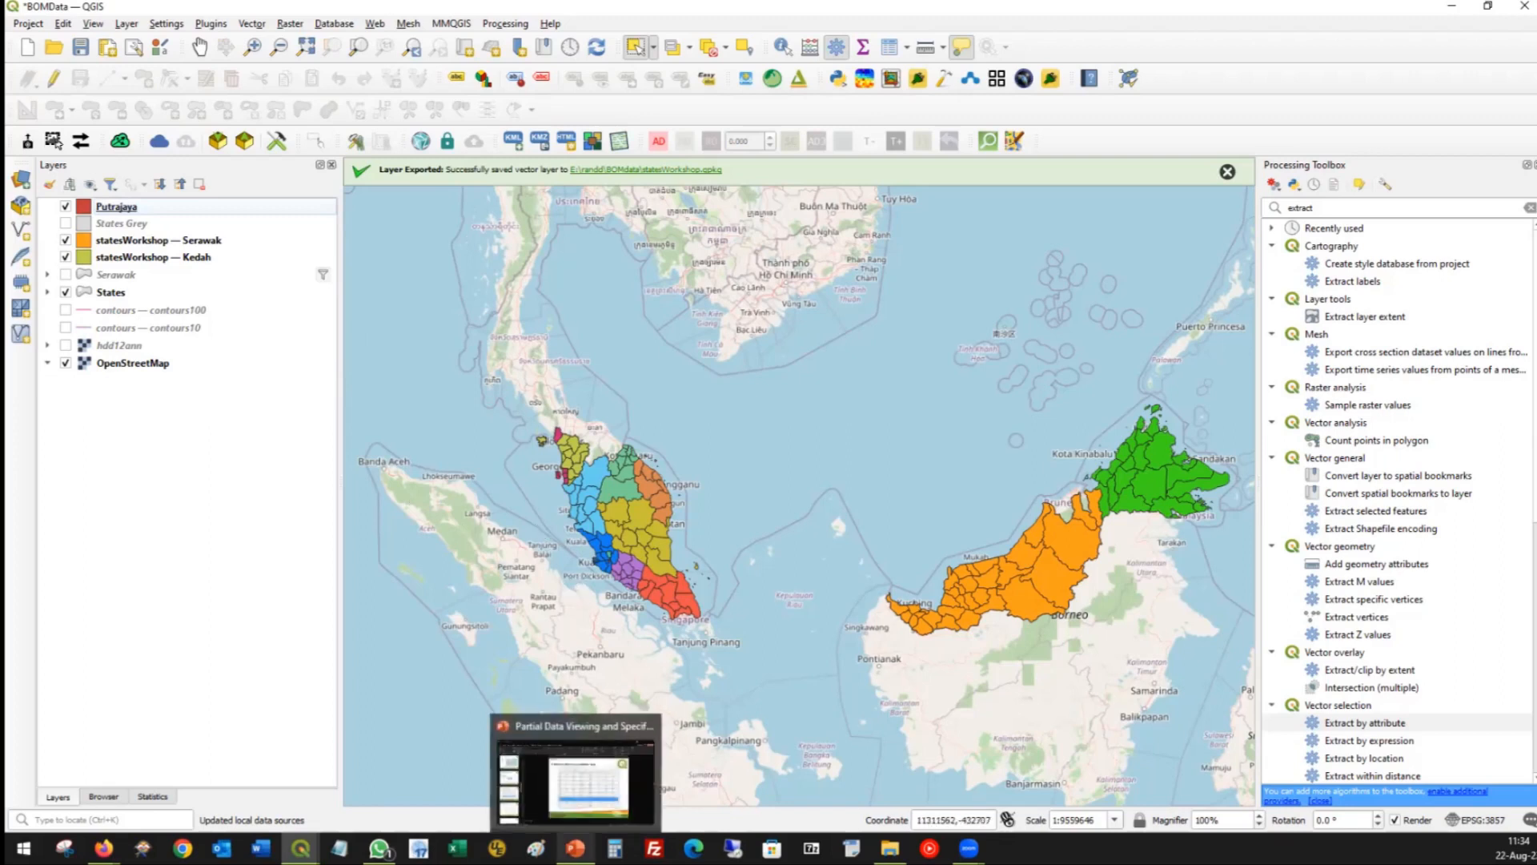
{"action": "left_click", "coordinate": [606, 720]}
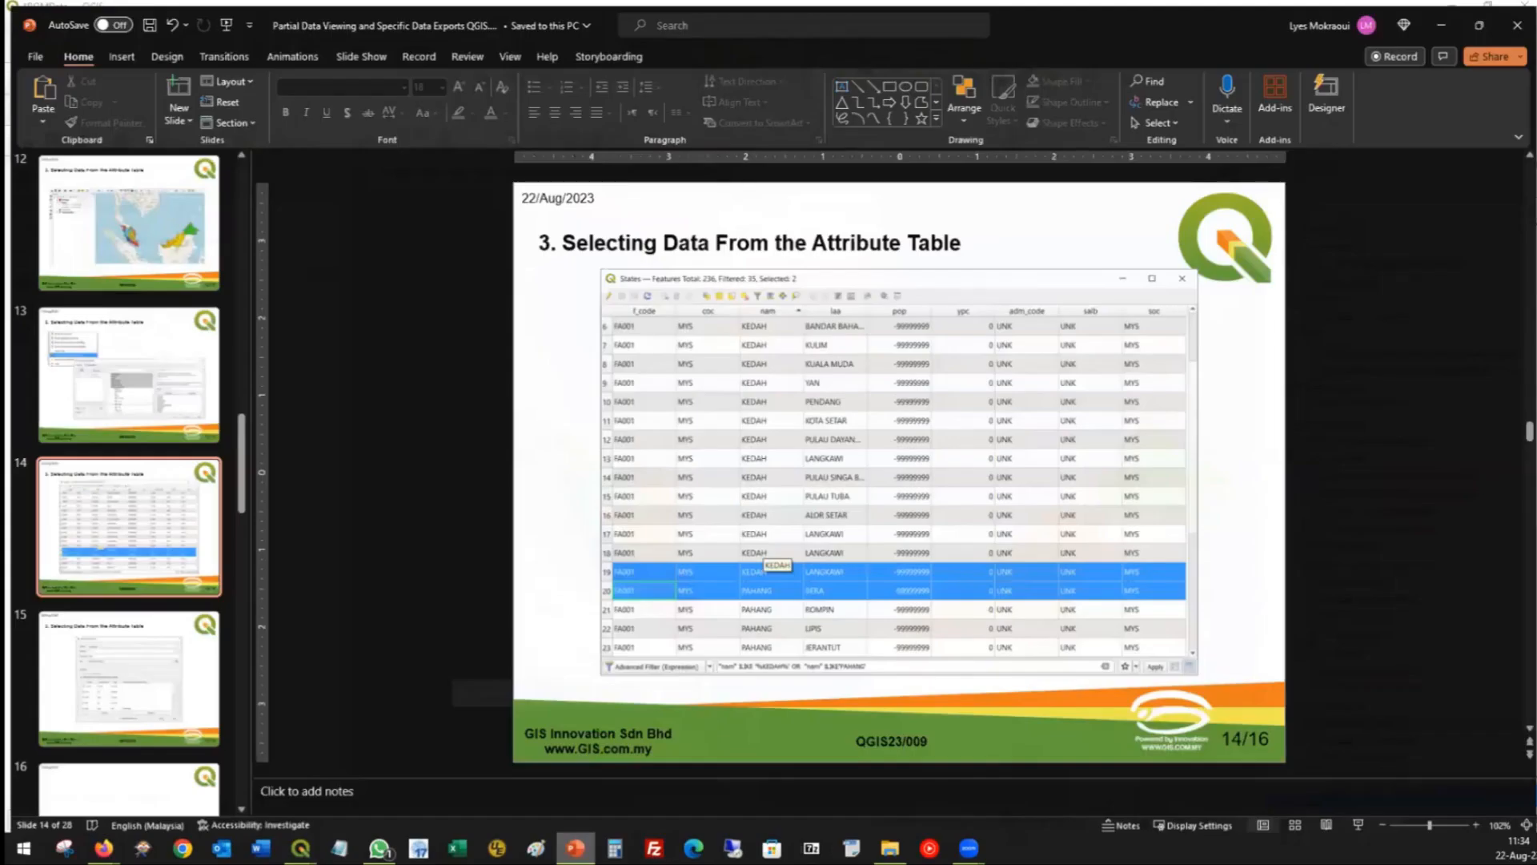
{"action": "left_click", "coordinate": [1363, 822]}
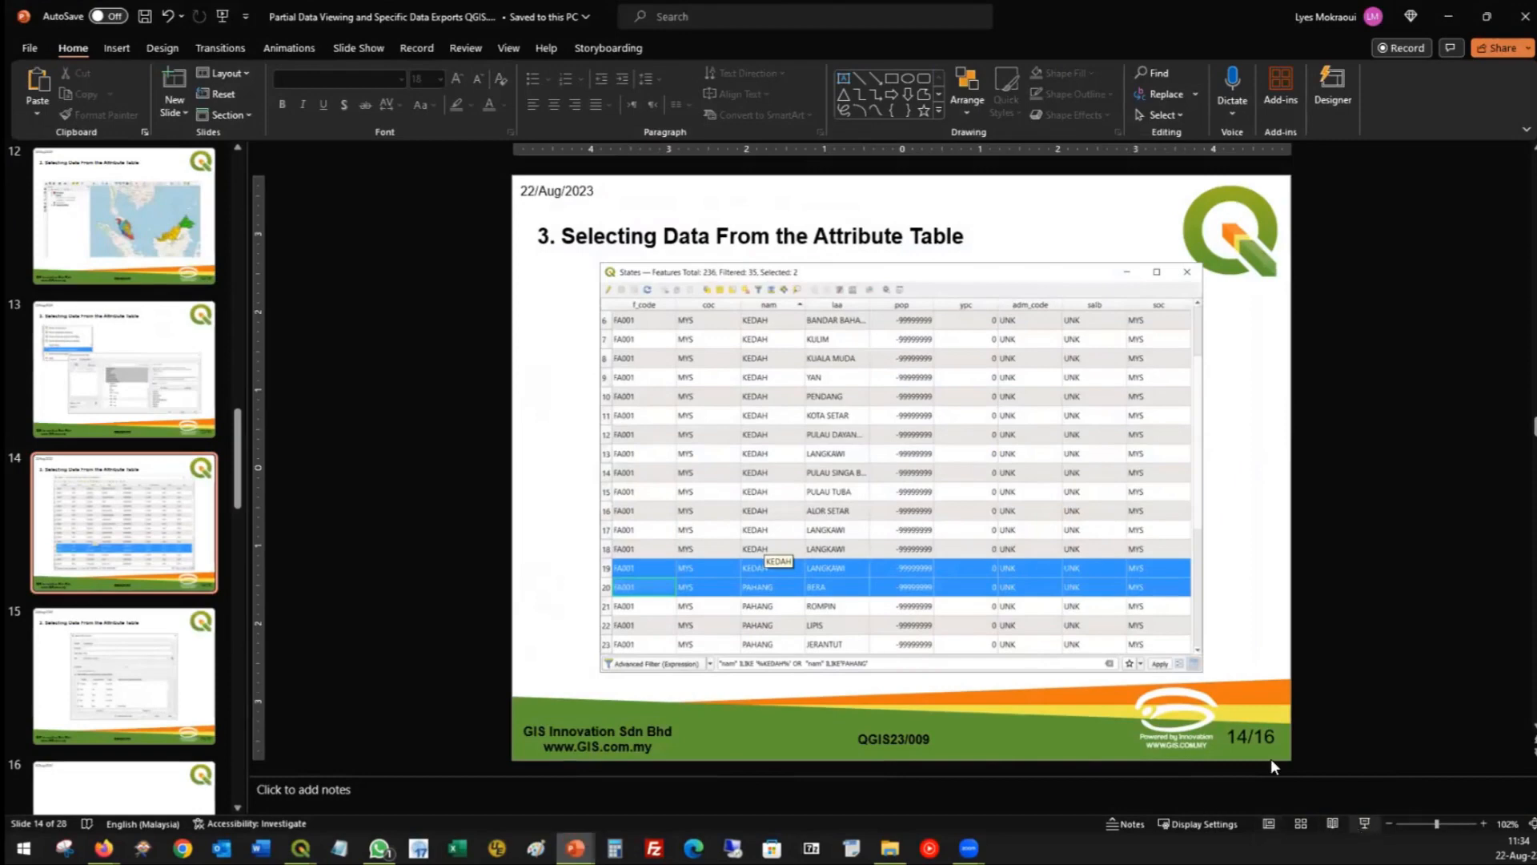
{"action": "left_click", "coordinate": [931, 537]}
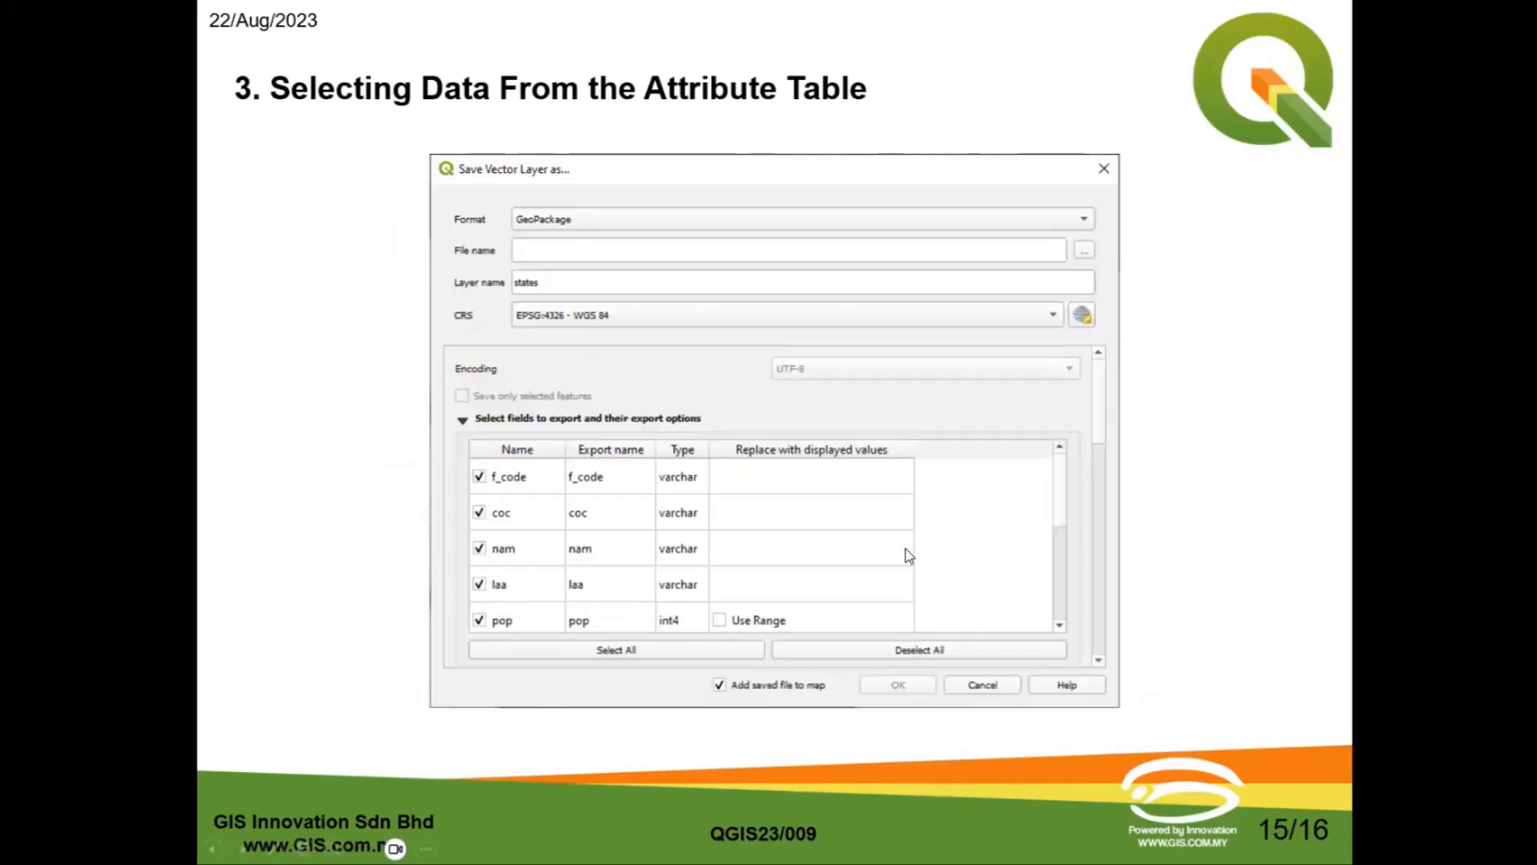
{"action": "left_click", "coordinate": [736, 514]}
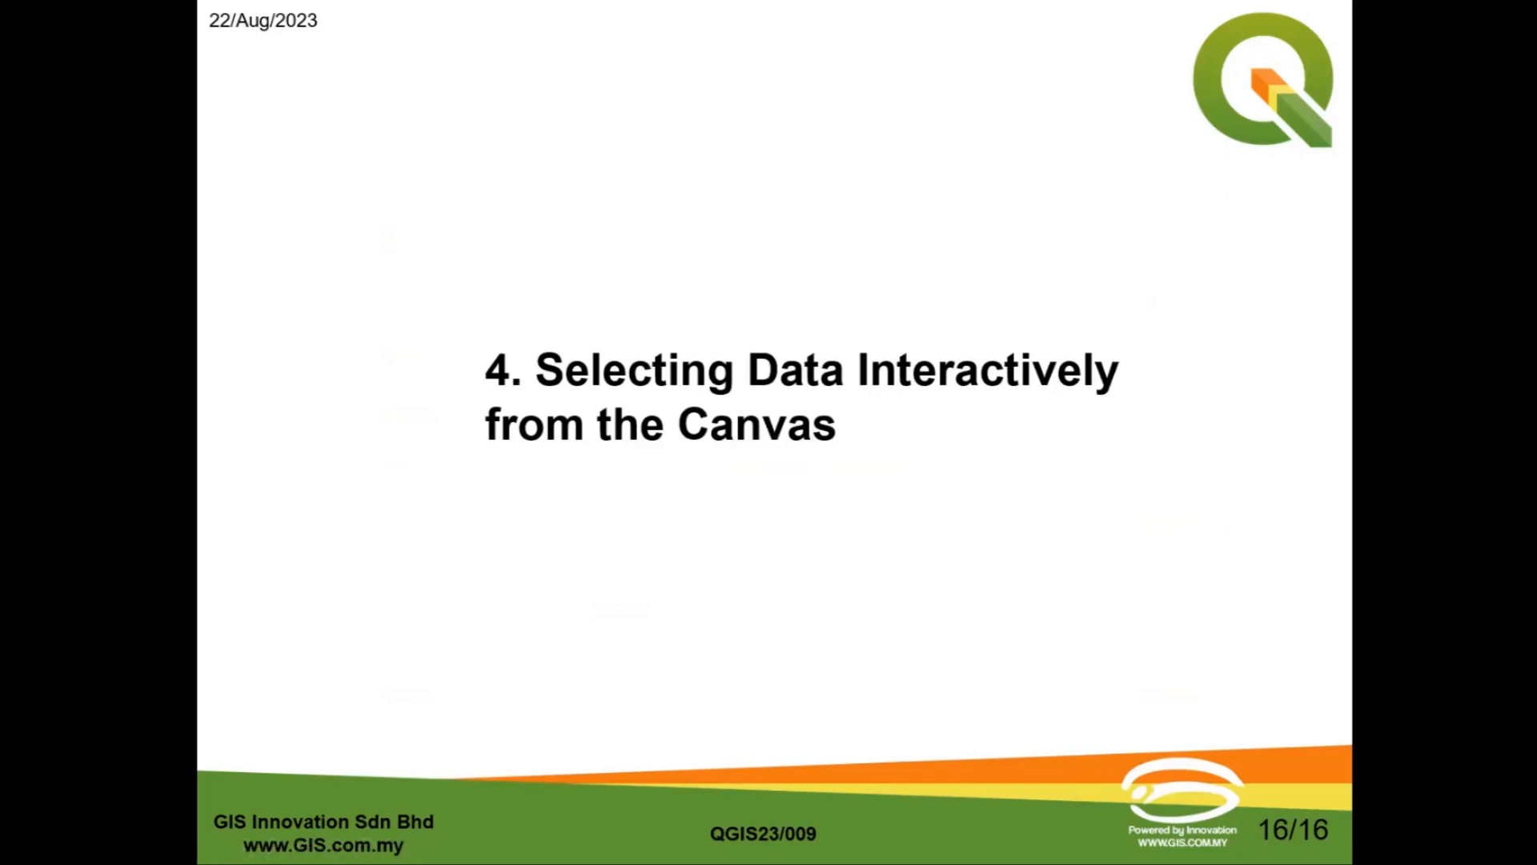
{"action": "key", "text": "Escape"}
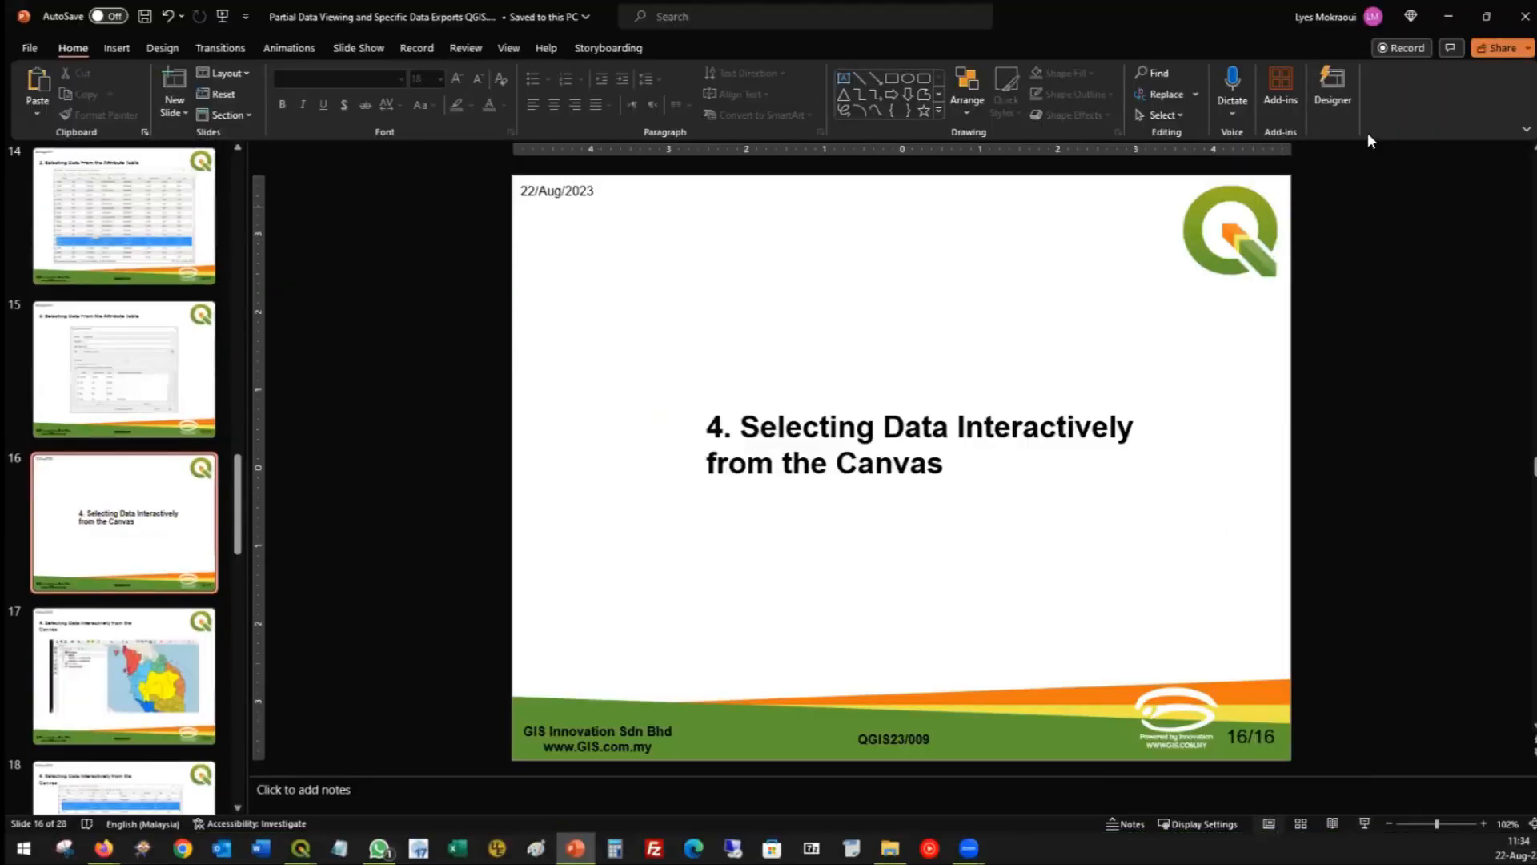
{"action": "left_click", "coordinate": [1448, 16]}
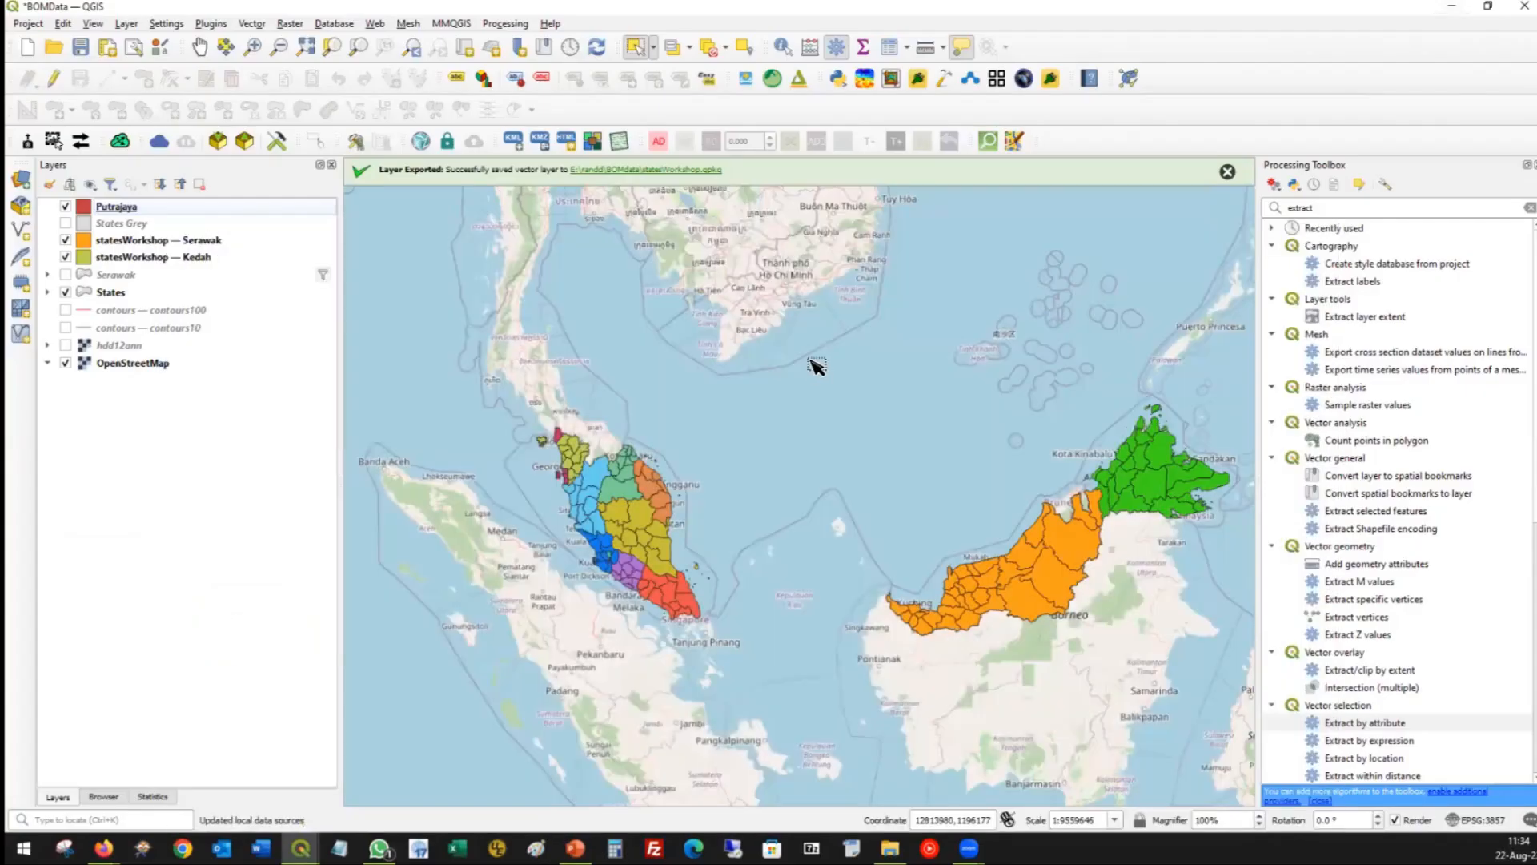
Hide the exported Kedah and Serawak layers and clear the feature selection on the States layer.
{"action": "scroll", "coordinate": [569, 556], "scroll_direction": "up", "scroll_amount": 1}
{"action": "scroll", "coordinate": [671, 468], "scroll_direction": "up", "scroll_amount": 1}
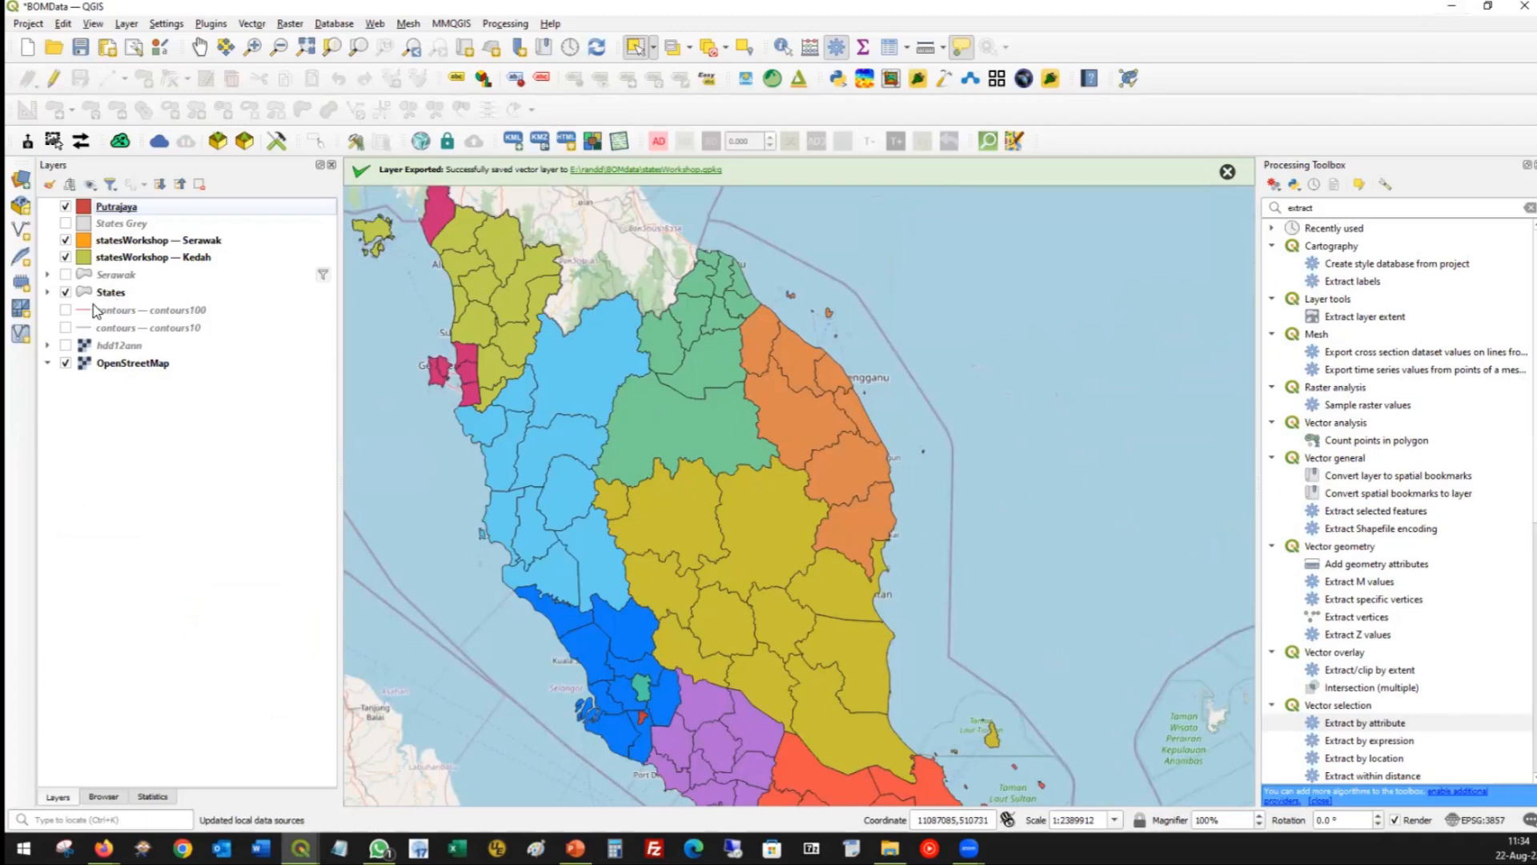
{"action": "left_click", "coordinate": [66, 257]}
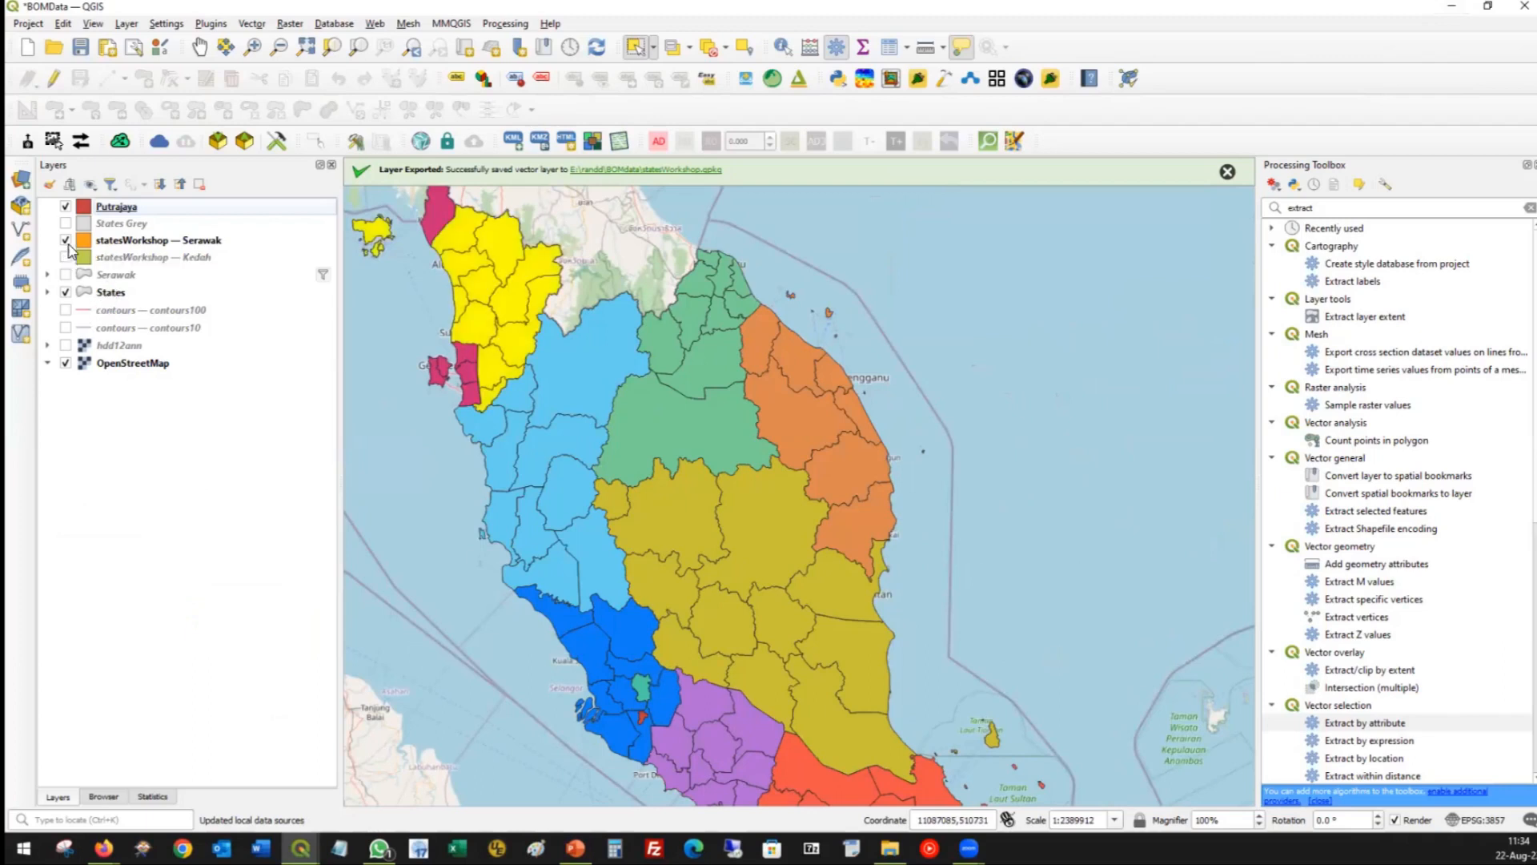
{"action": "left_click", "coordinate": [66, 241]}
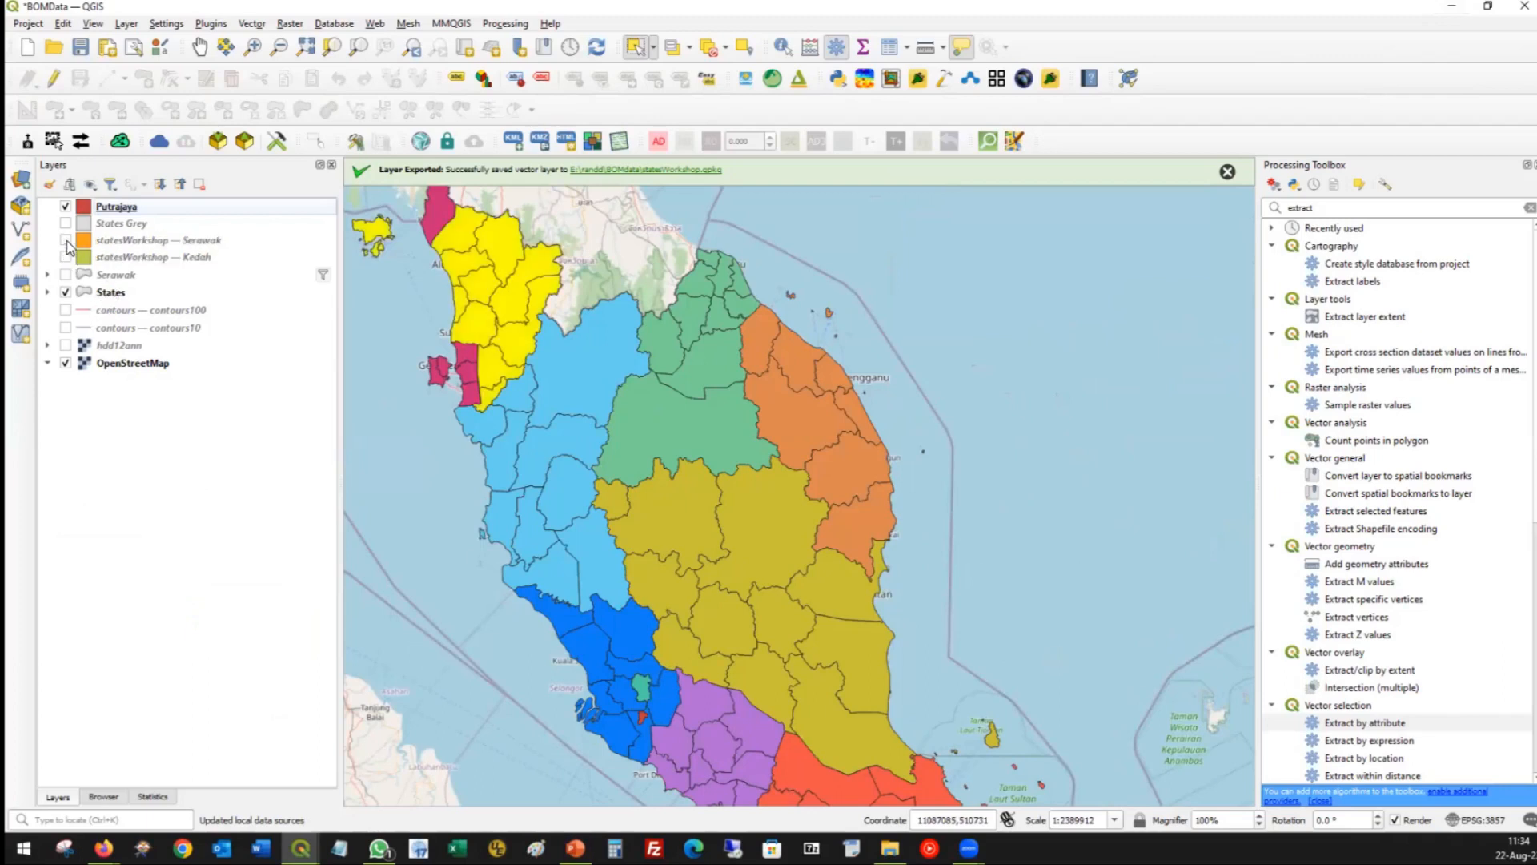
{"action": "left_click", "coordinate": [112, 293]}
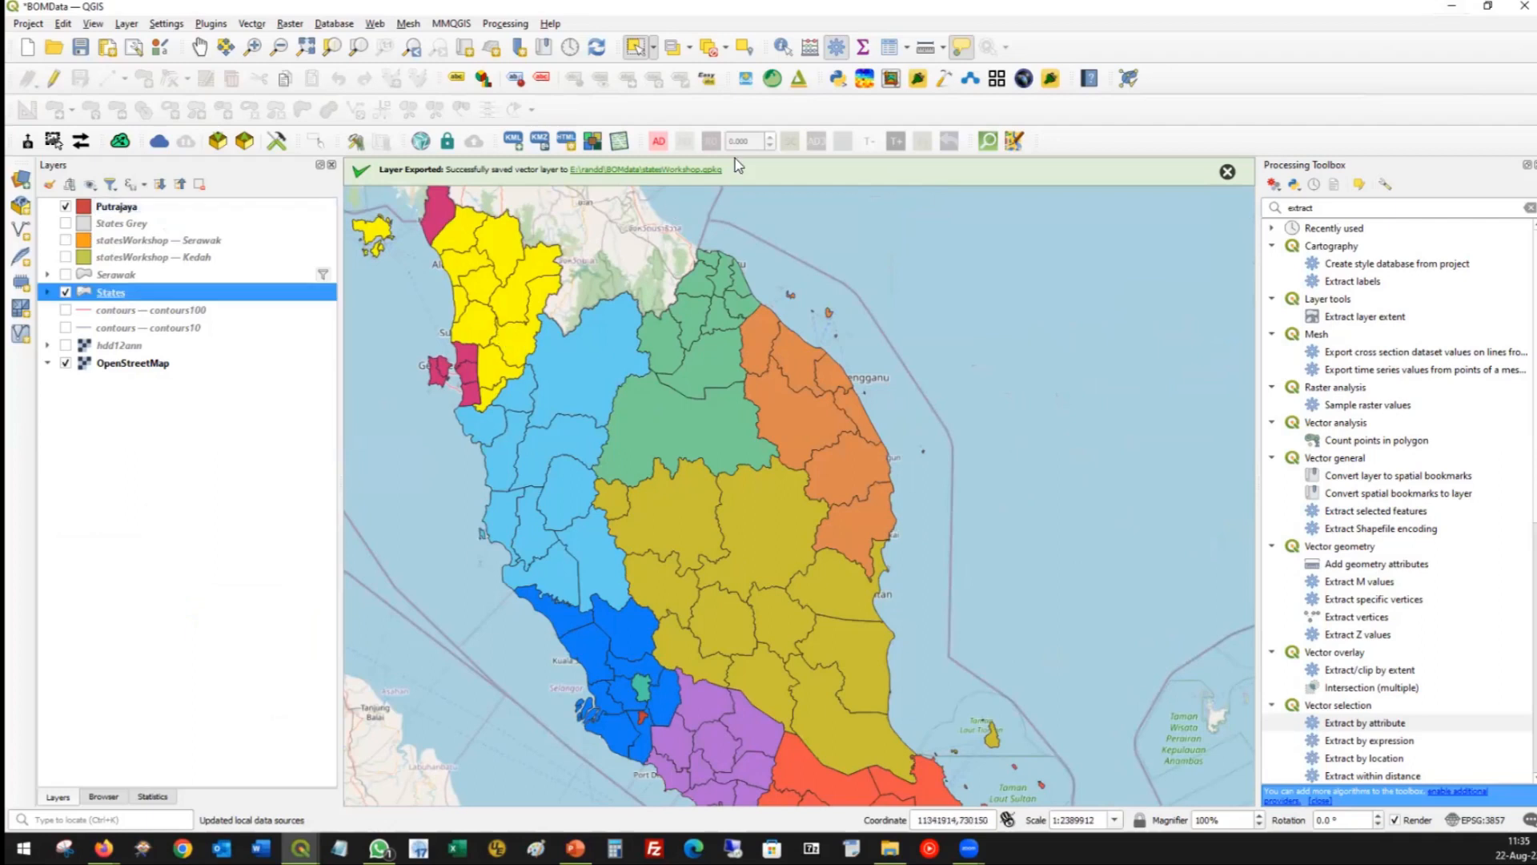
{"action": "left_click", "coordinate": [710, 48]}
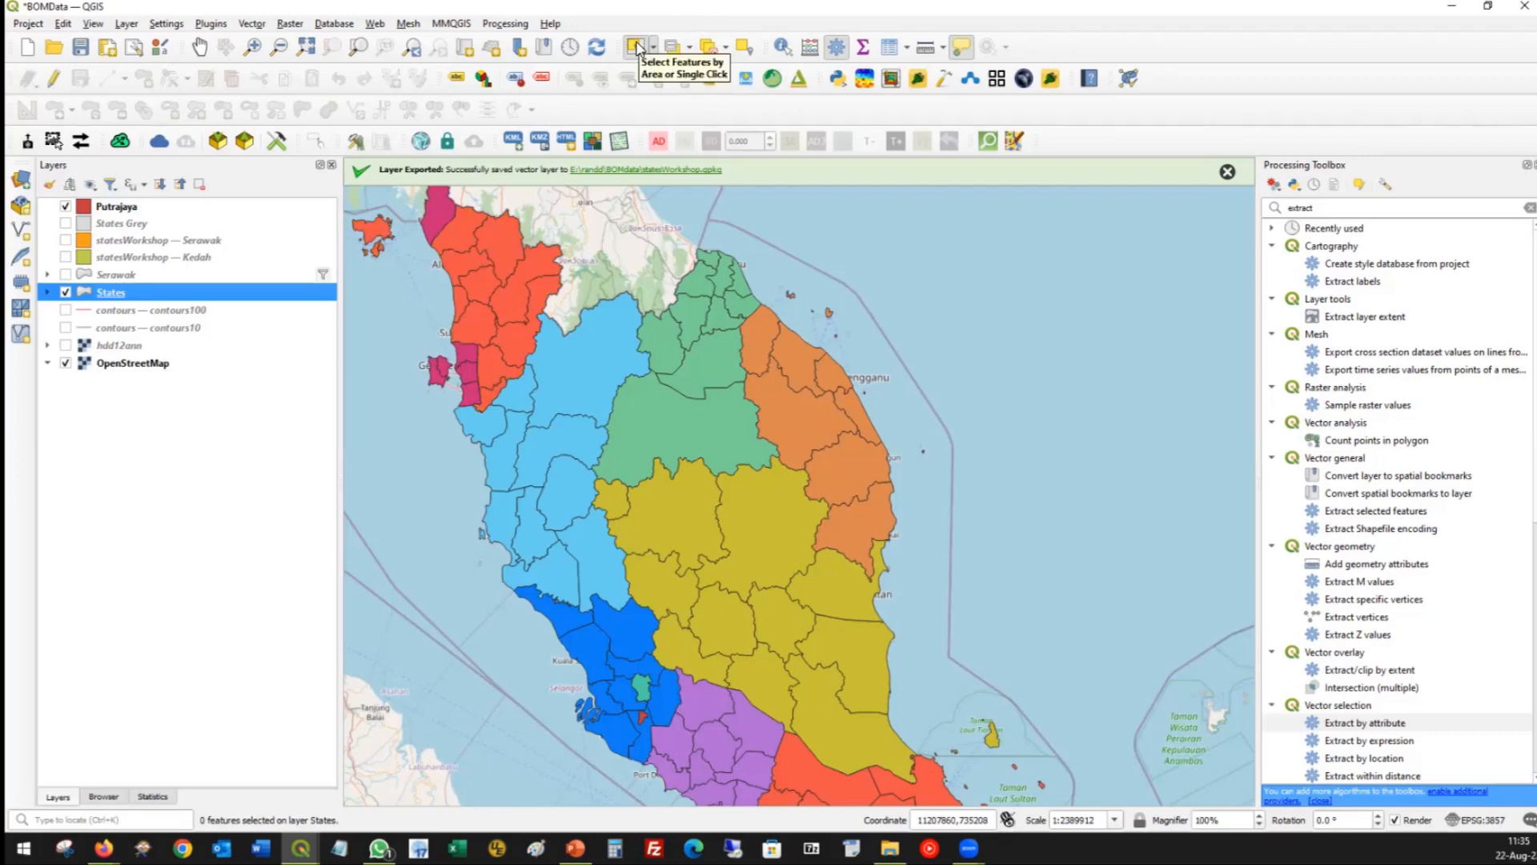
Select twelve adjoining districts on the map in the States layer, from Manjung in Perak across Pahang and Gua Musang to Dungun and Marang.
{"action": "left_click", "coordinate": [638, 50]}
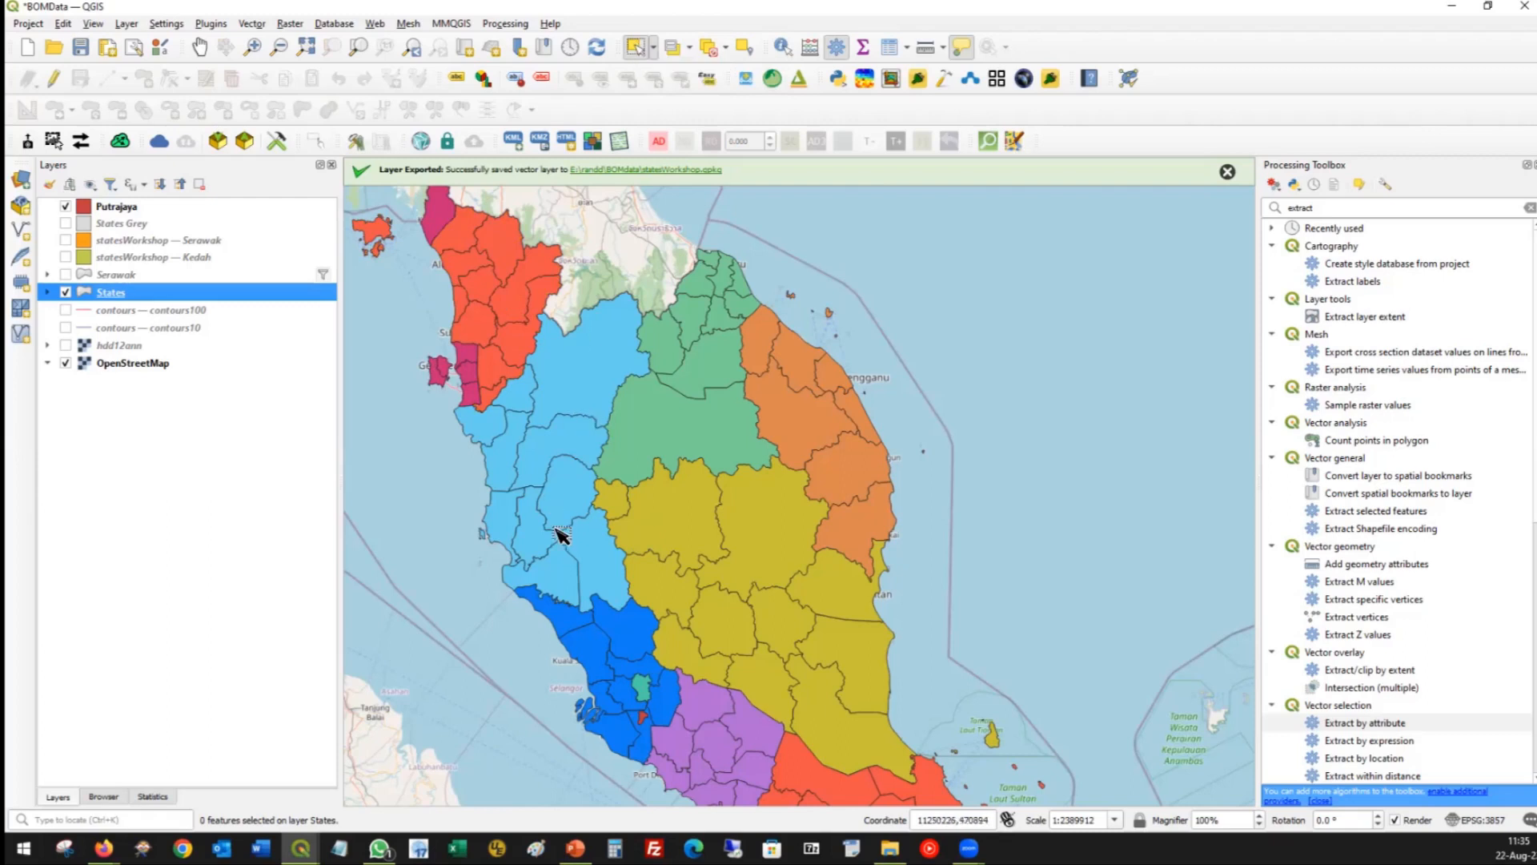
{"action": "left_click", "coordinate": [506, 526]}
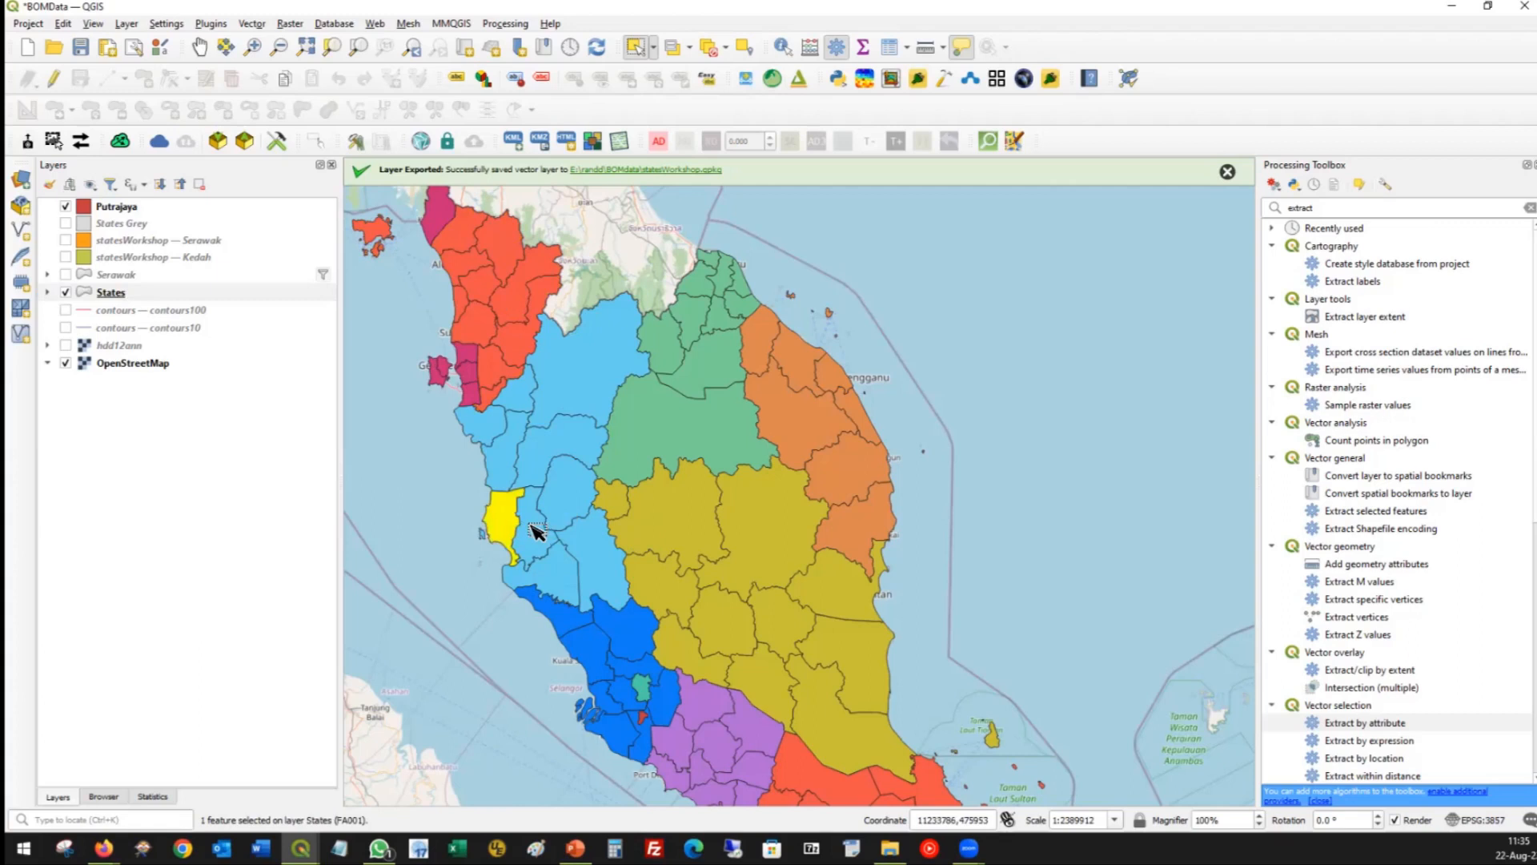
{"action": "left_click", "coordinate": [535, 535], "text": "shift"}
{"action": "left_click", "coordinate": [569, 506], "text": "shift"}
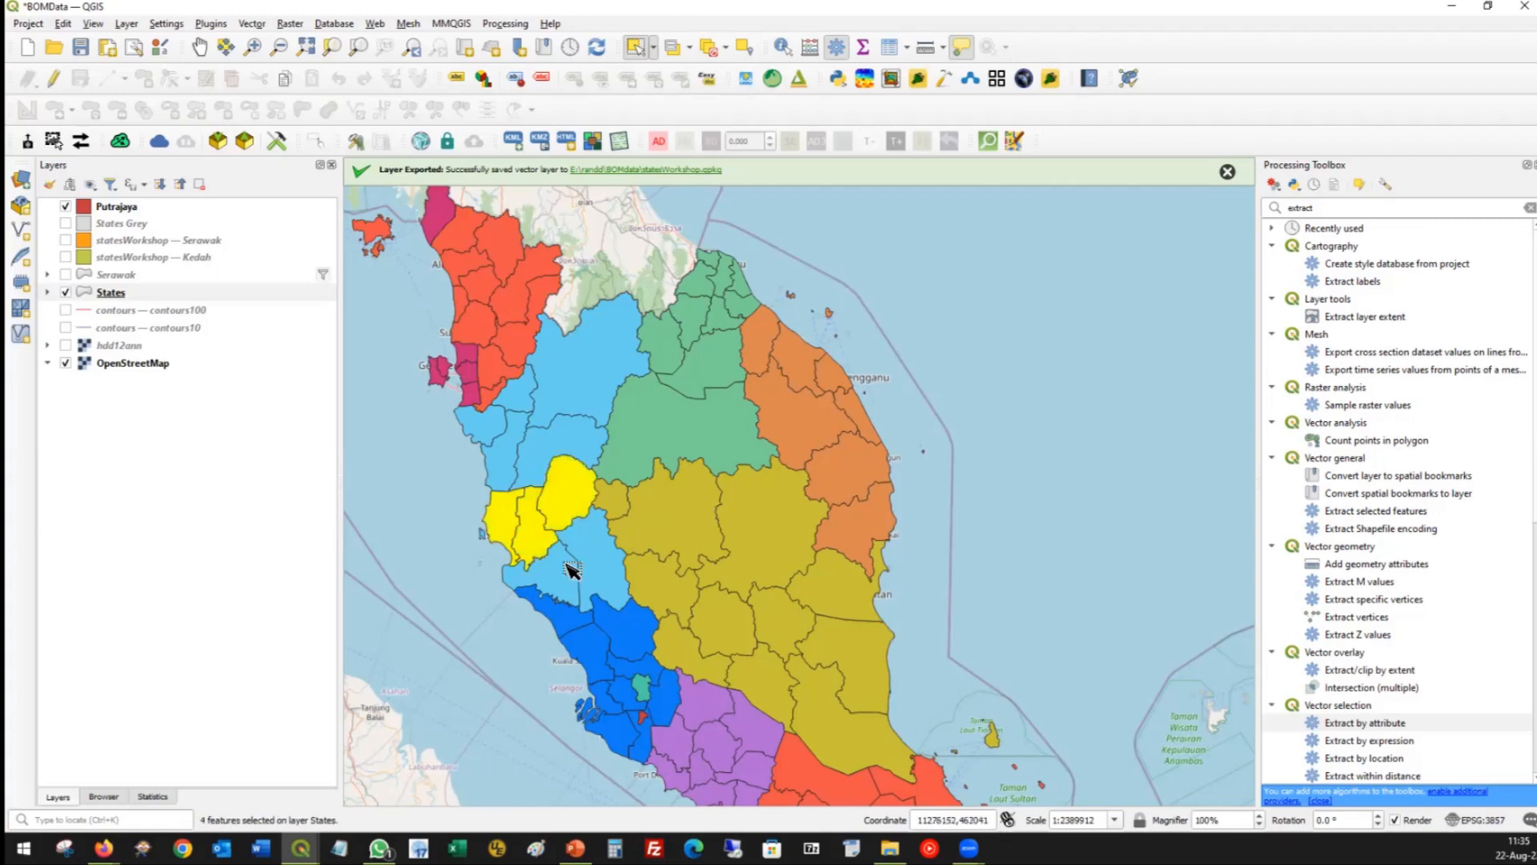
{"action": "left_click", "coordinate": [588, 560], "text": "shift"}
{"action": "left_click", "coordinate": [544, 575], "text": "shift"}
{"action": "left_click", "coordinate": [618, 504], "text": "shift"}
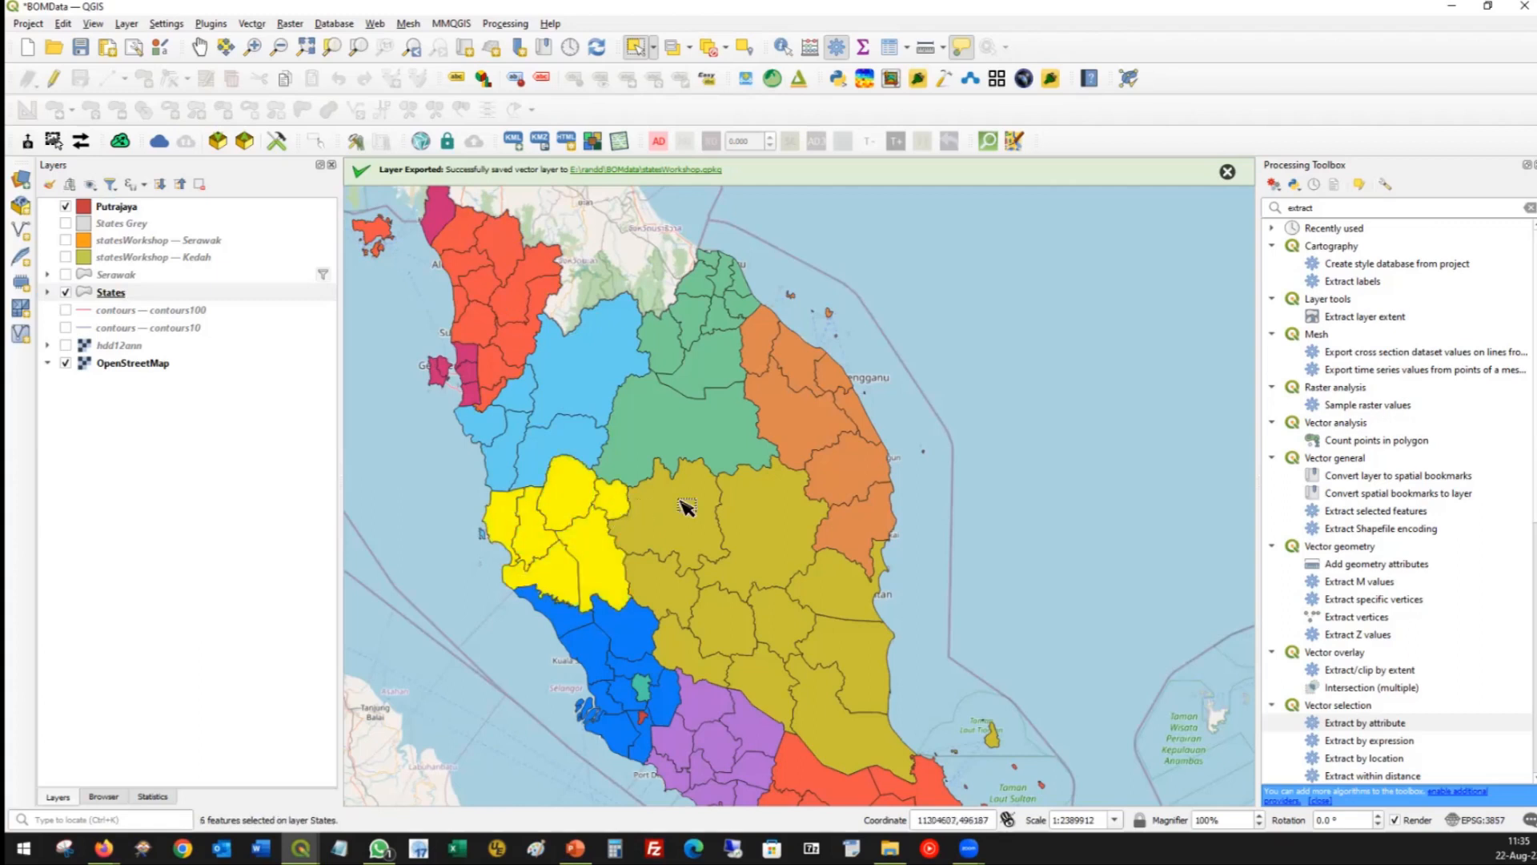
{"action": "left_click", "coordinate": [693, 500], "text": "shift"}
{"action": "left_click", "coordinate": [662, 452], "text": "shift"}
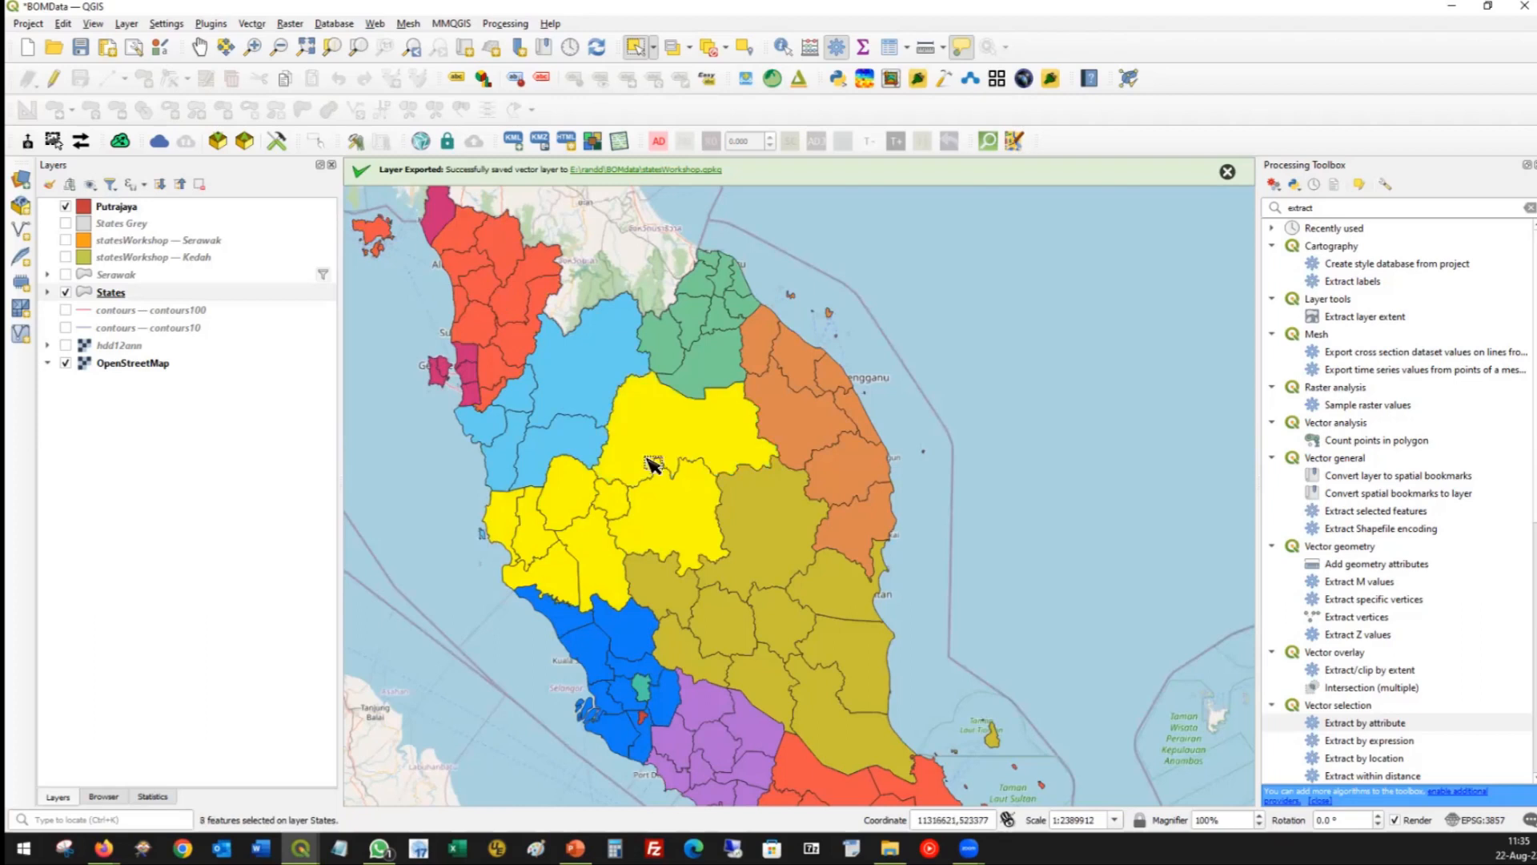
{"action": "left_click", "coordinate": [785, 474], "text": "shift"}
{"action": "left_click", "coordinate": [792, 418], "text": "shift"}
{"action": "left_click", "coordinate": [858, 411], "text": "shift"}
{"action": "left_click", "coordinate": [858, 469], "text": "shift"}
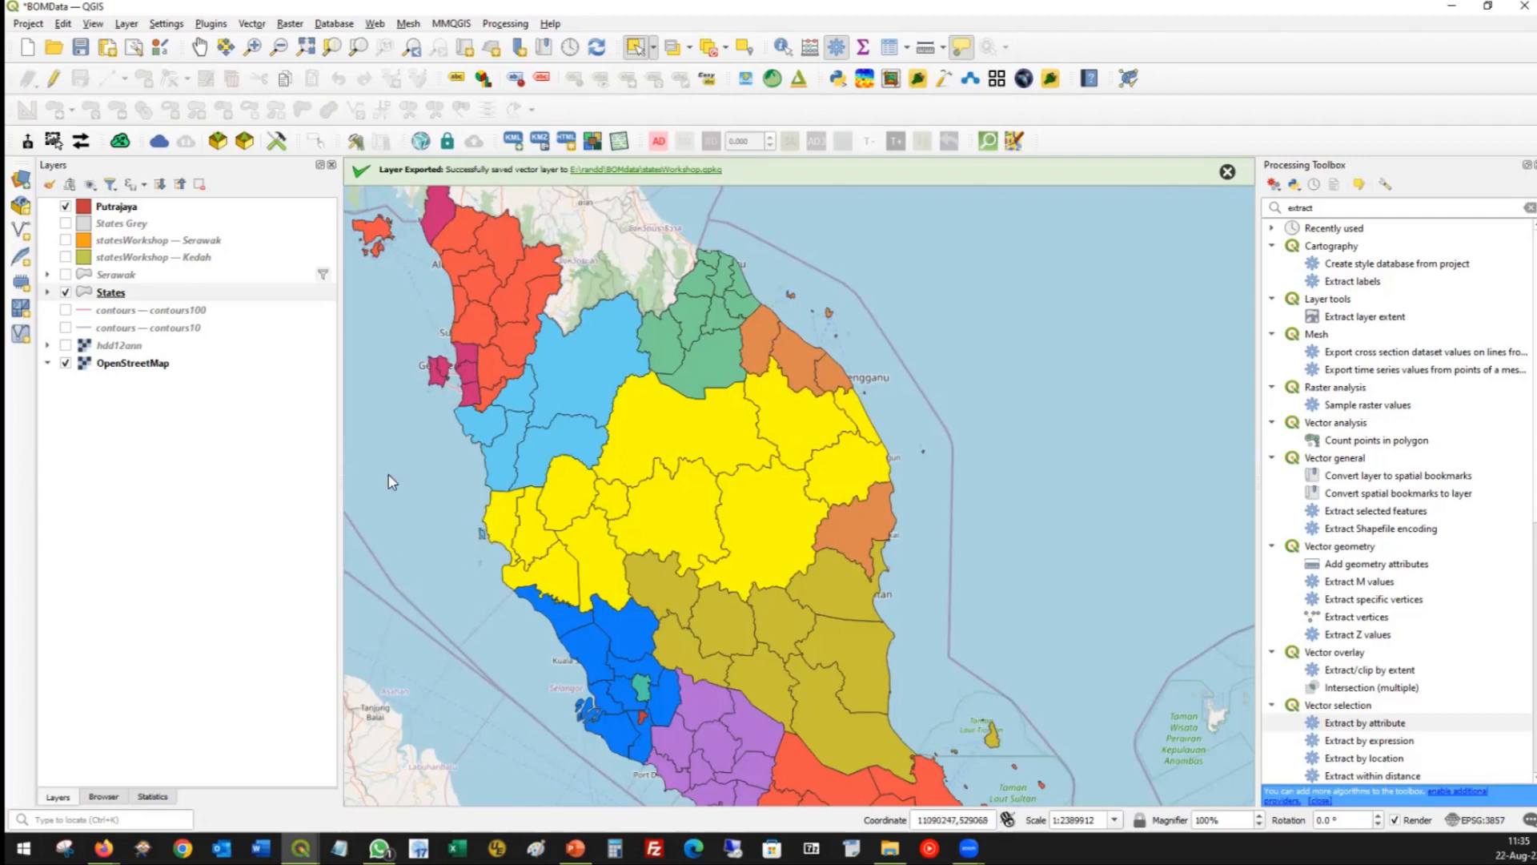
Review the selected records in the States attribute table by moving them on top and showing only selected features, and close it.
{"action": "left_click", "coordinate": [112, 293]}
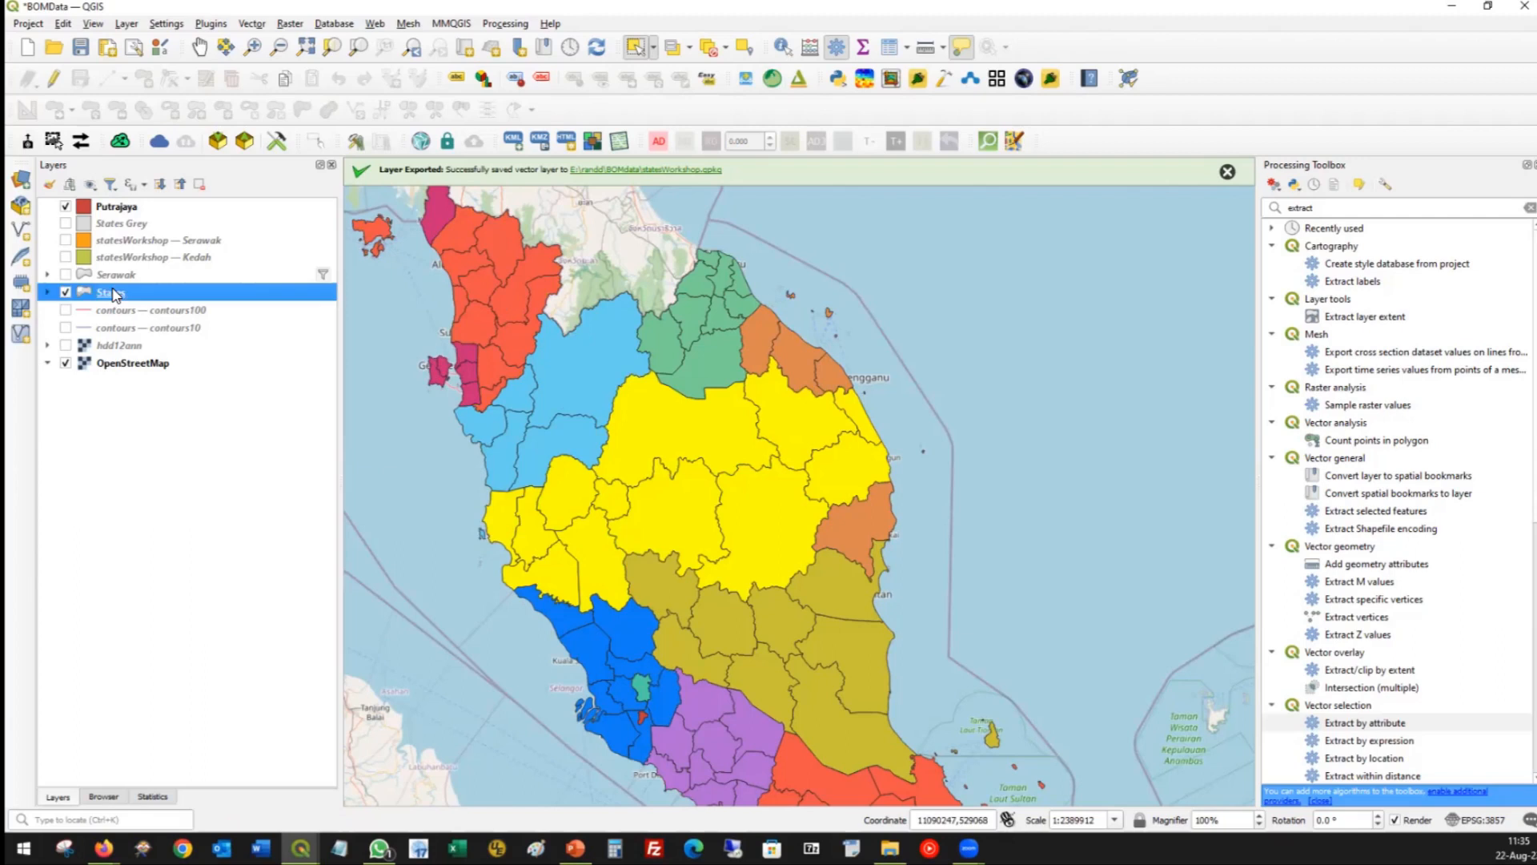
{"action": "left_click", "coordinate": [889, 48]}
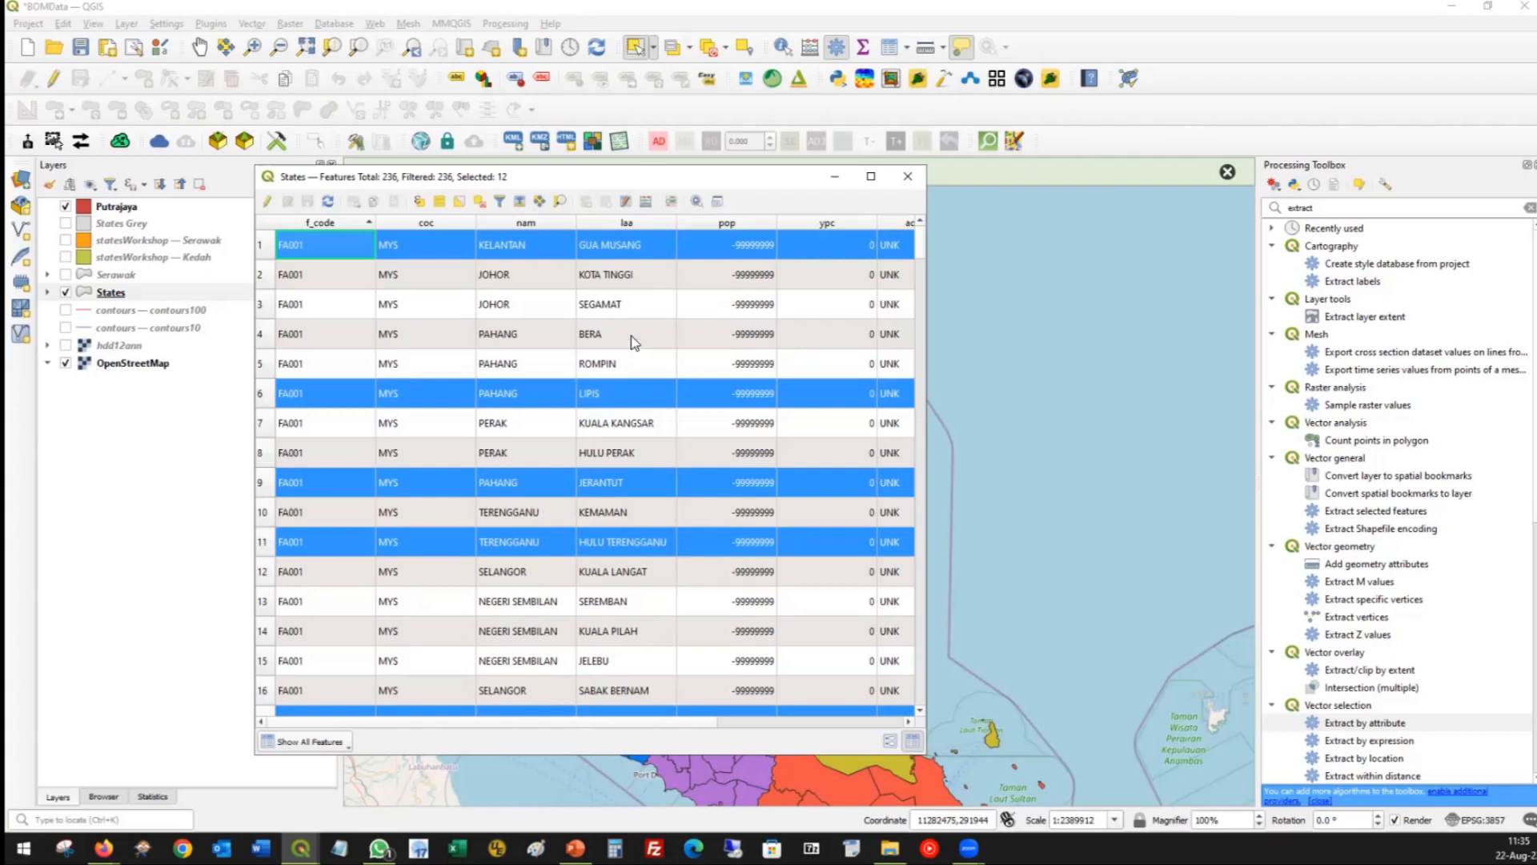
{"action": "left_click", "coordinate": [519, 202]}
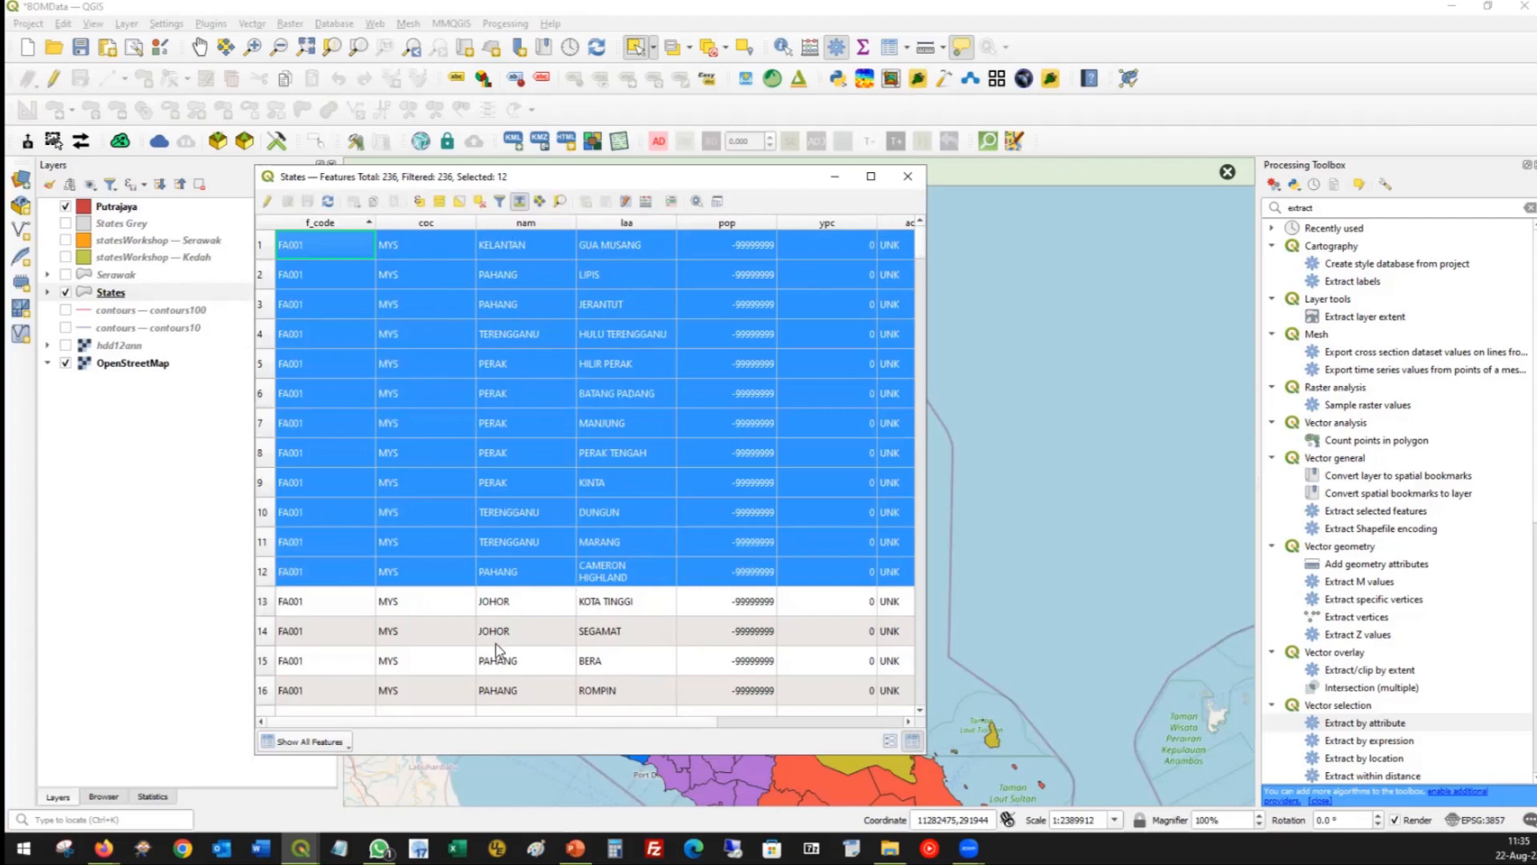
{"action": "left_click", "coordinate": [321, 745]}
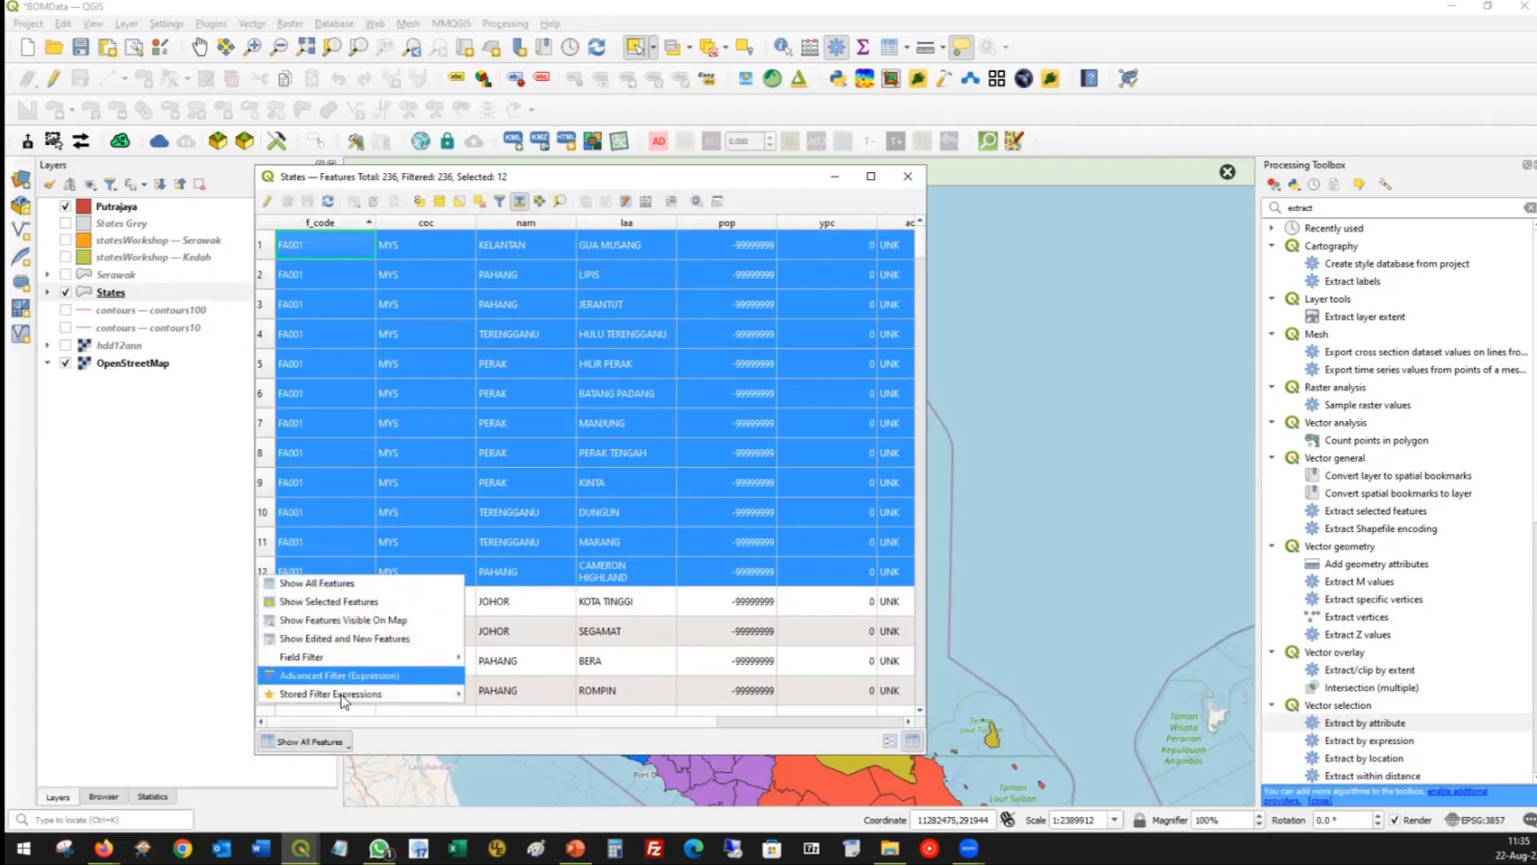
{"action": "left_click", "coordinate": [379, 604]}
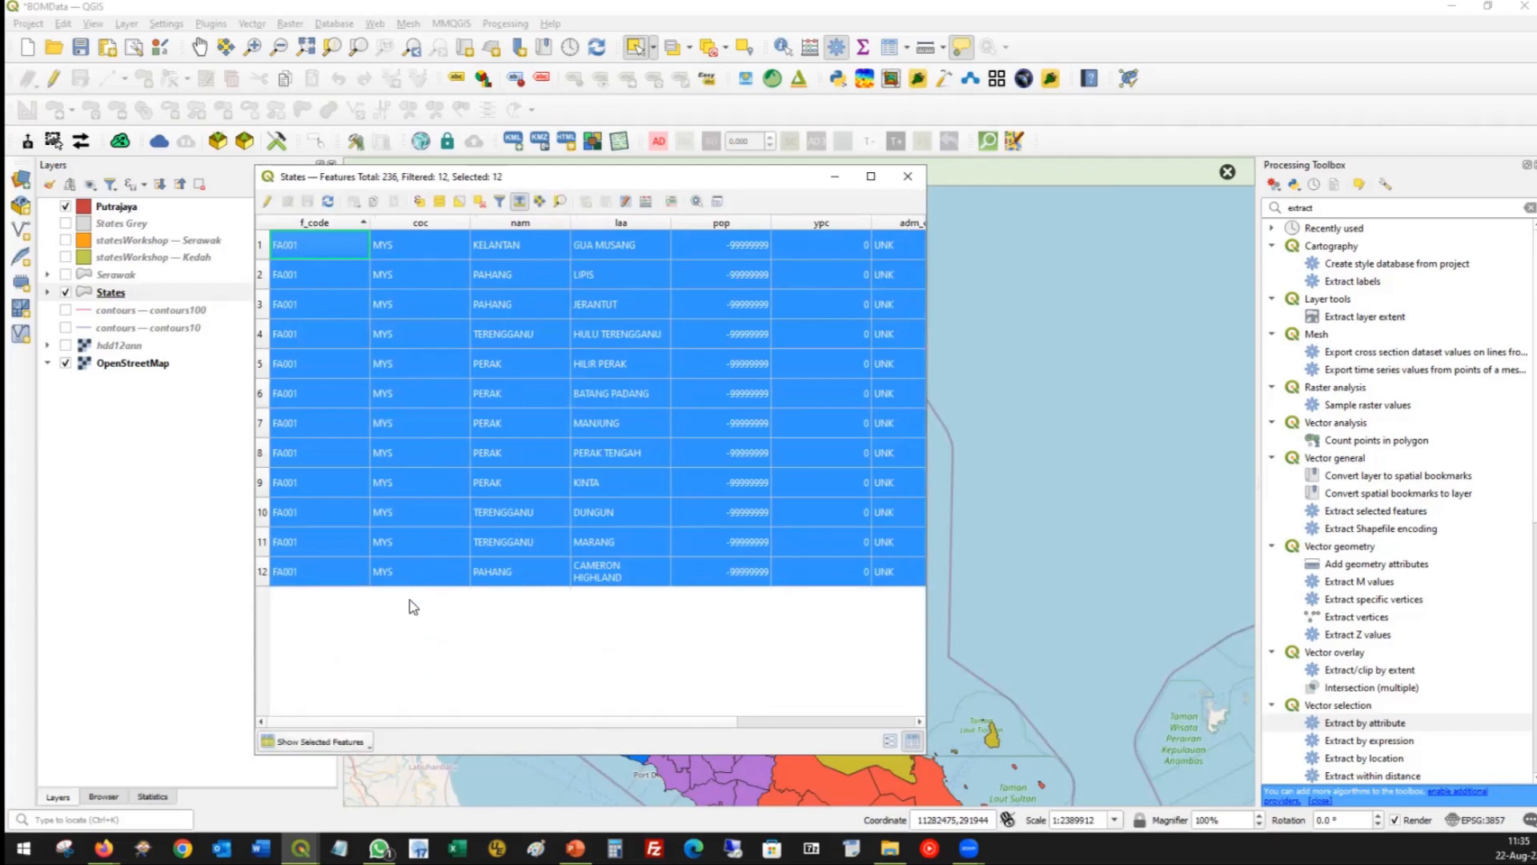
{"action": "left_click", "coordinate": [909, 181]}
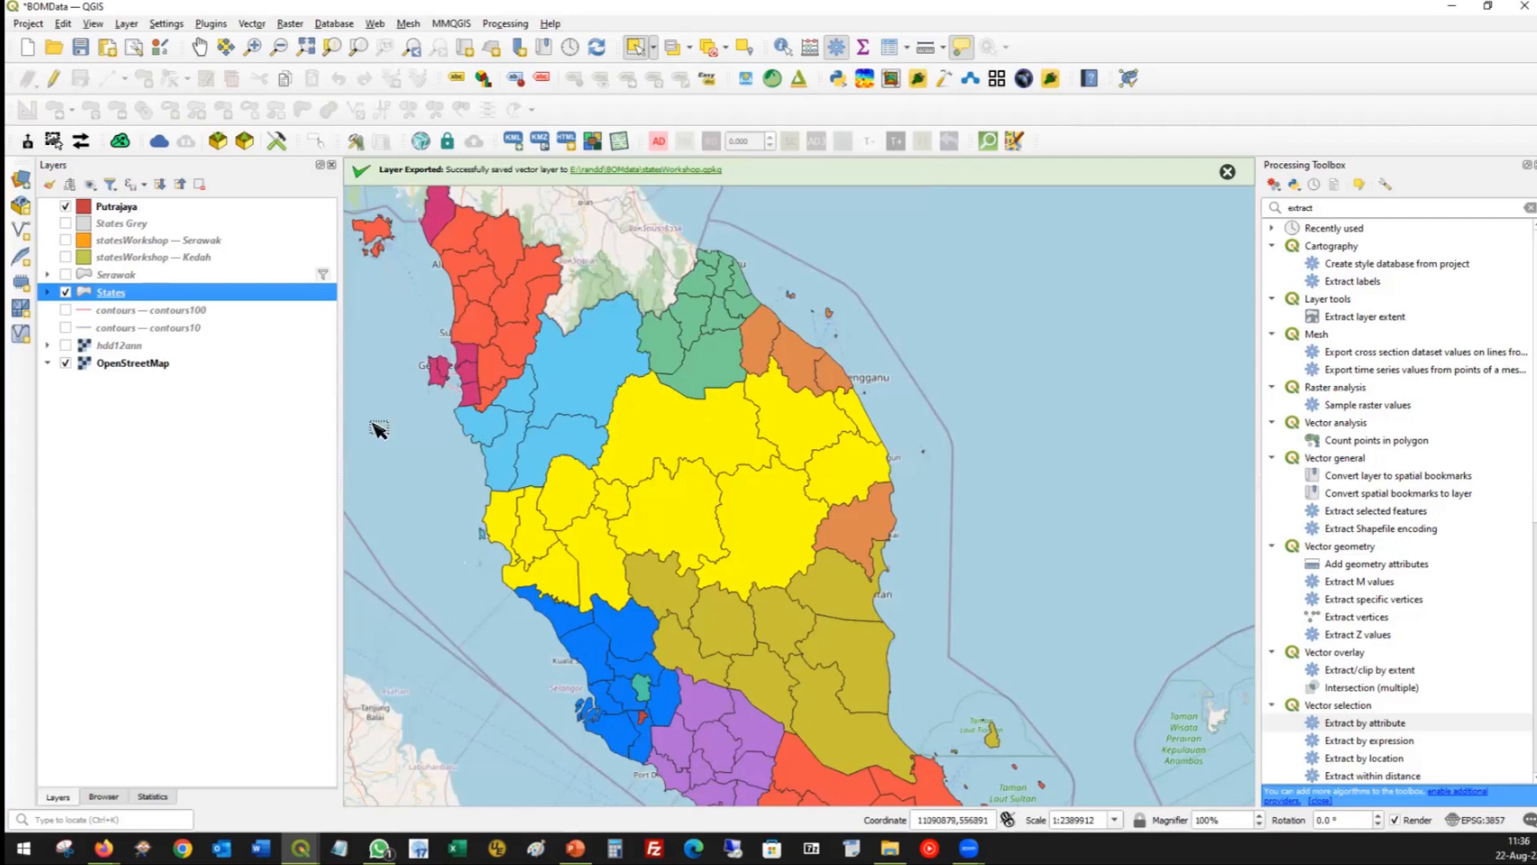
Export all features of the States layer into the statesWorkshop.gpkg GeoPackage as a layer named ProjectDistricts.
{"action": "right_click", "coordinate": [119, 295]}
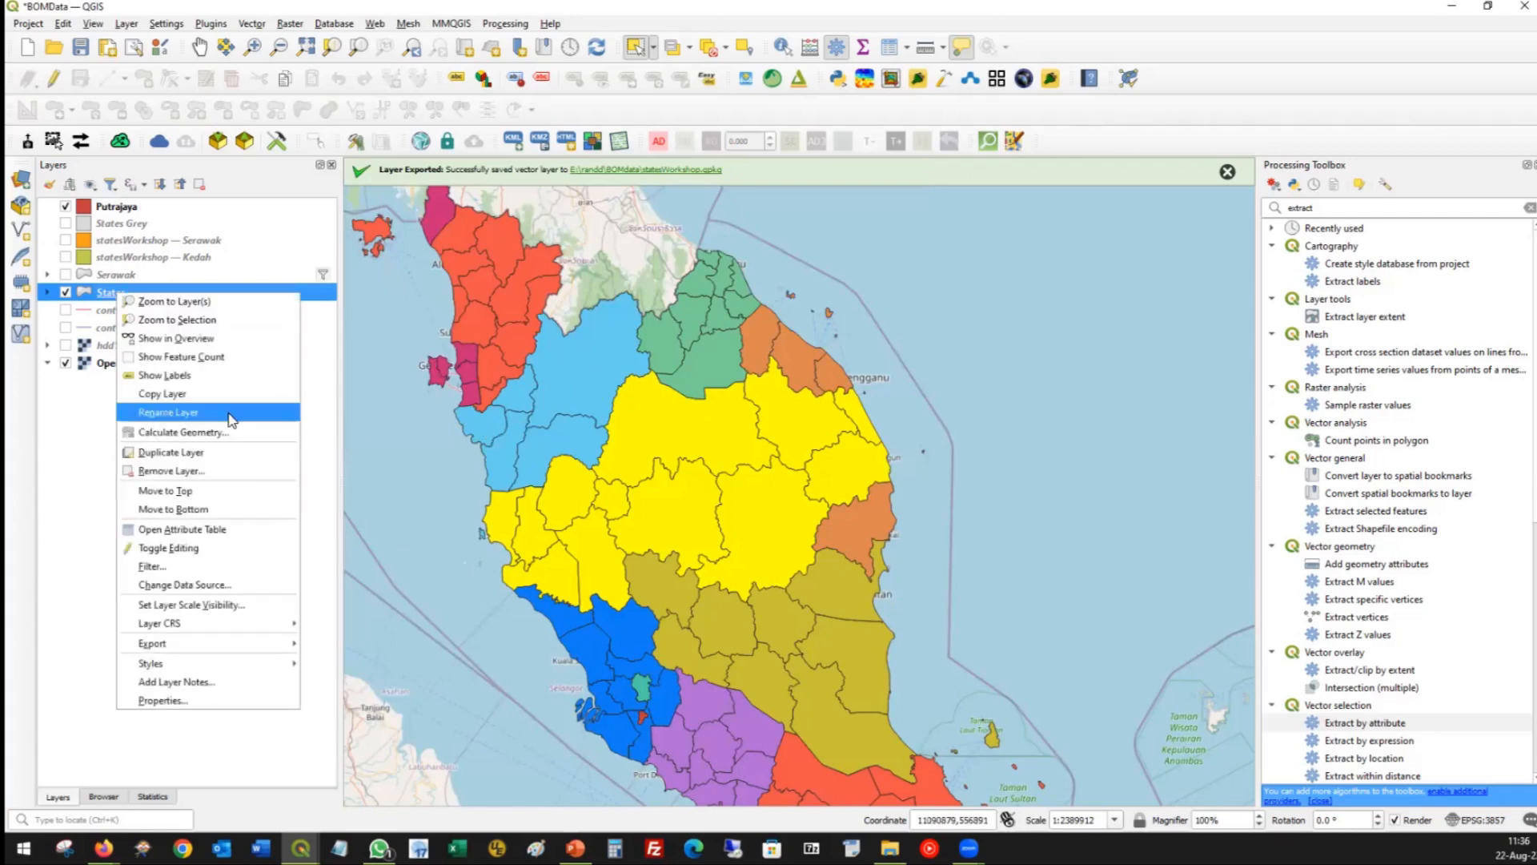
{"action": "mouse_move", "coordinate": [273, 652]}
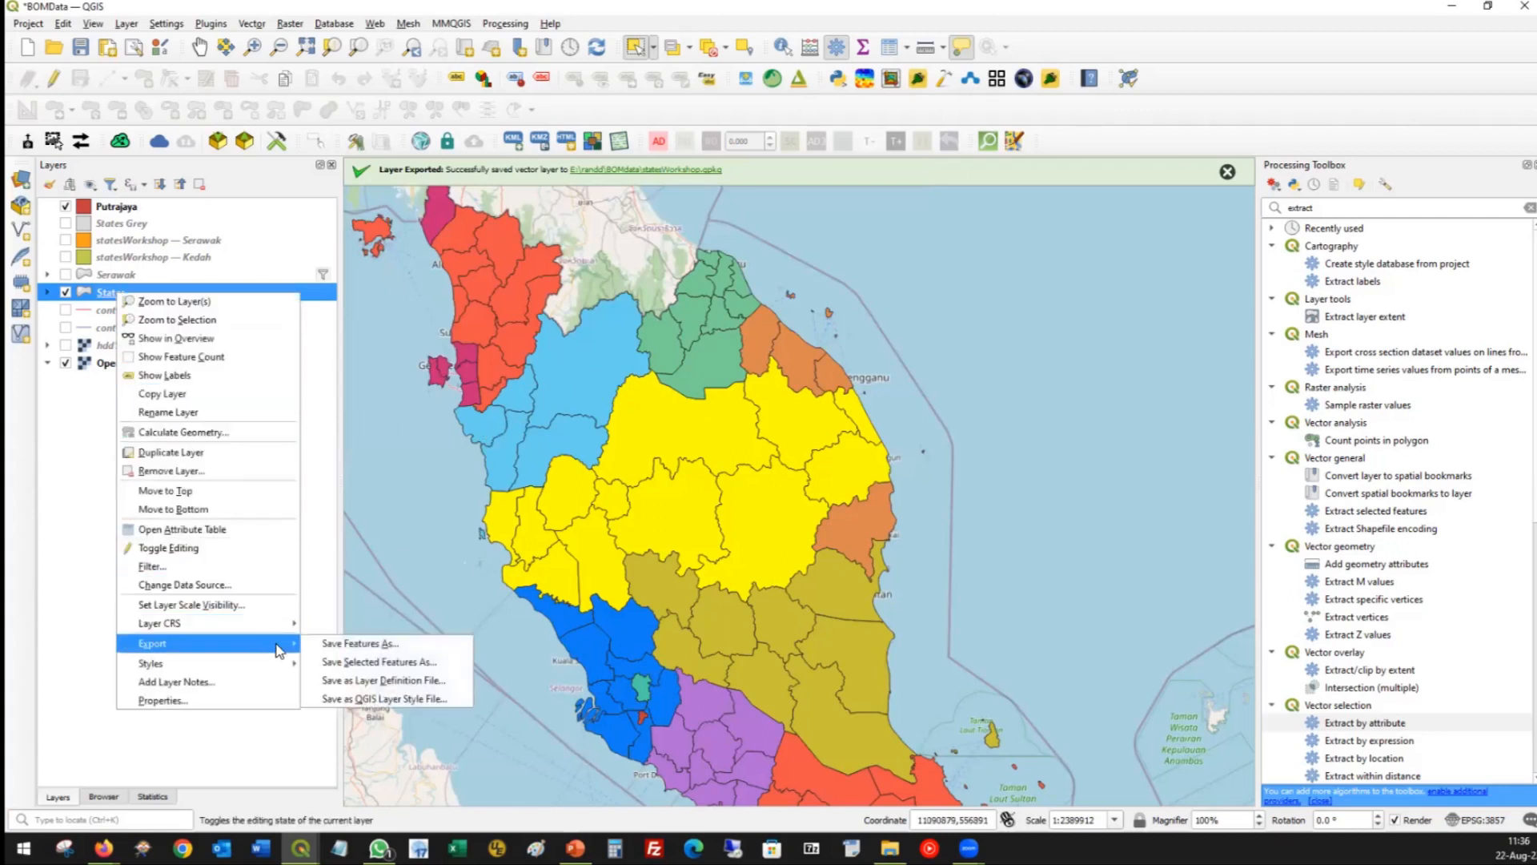
{"action": "left_click", "coordinate": [366, 645]}
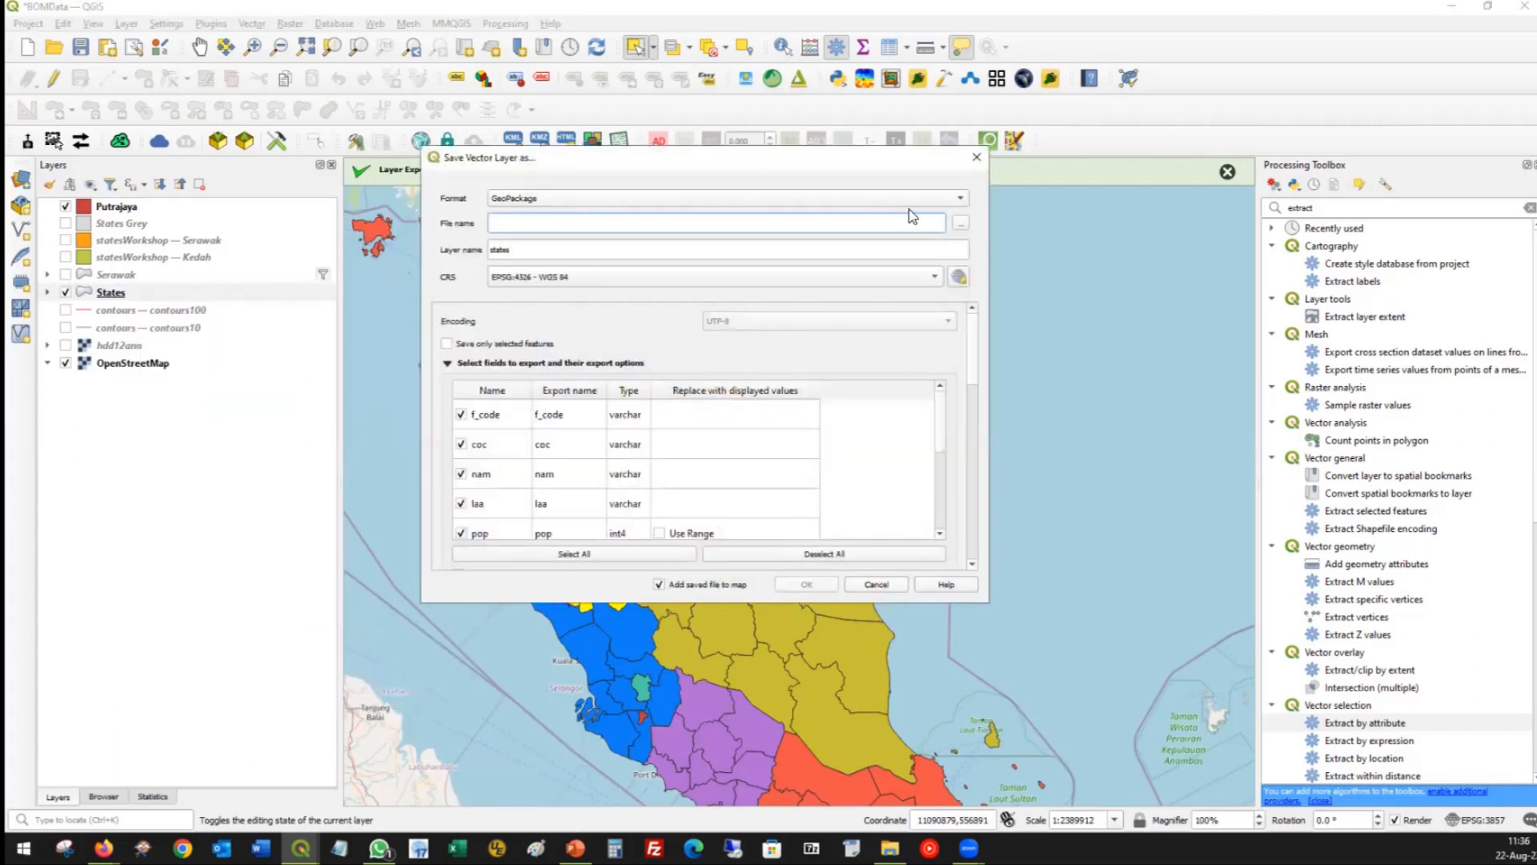
{"action": "left_click", "coordinate": [960, 224]}
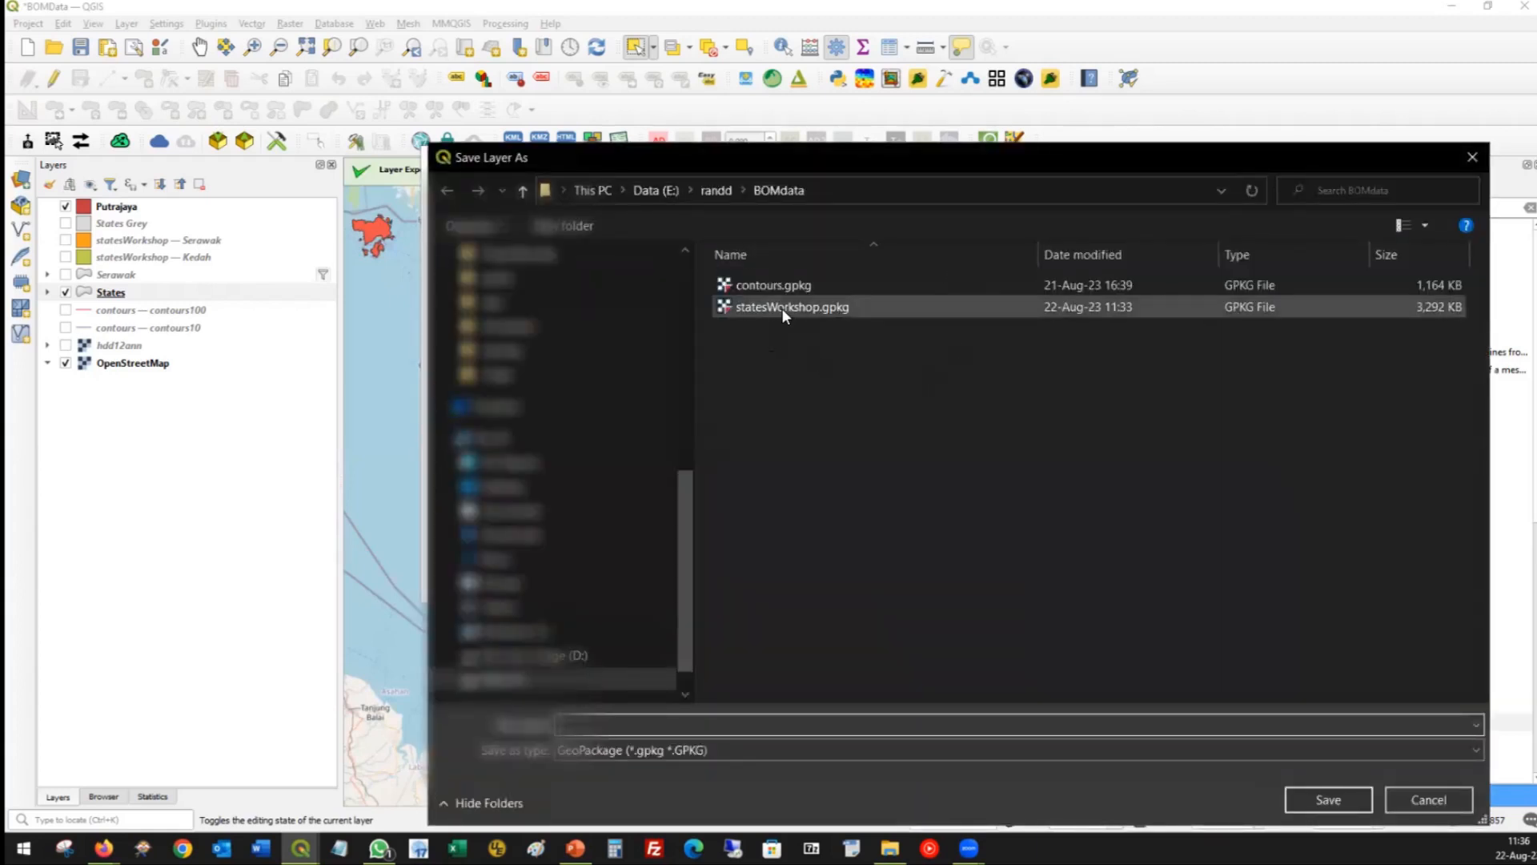
{"action": "left_click", "coordinate": [782, 309]}
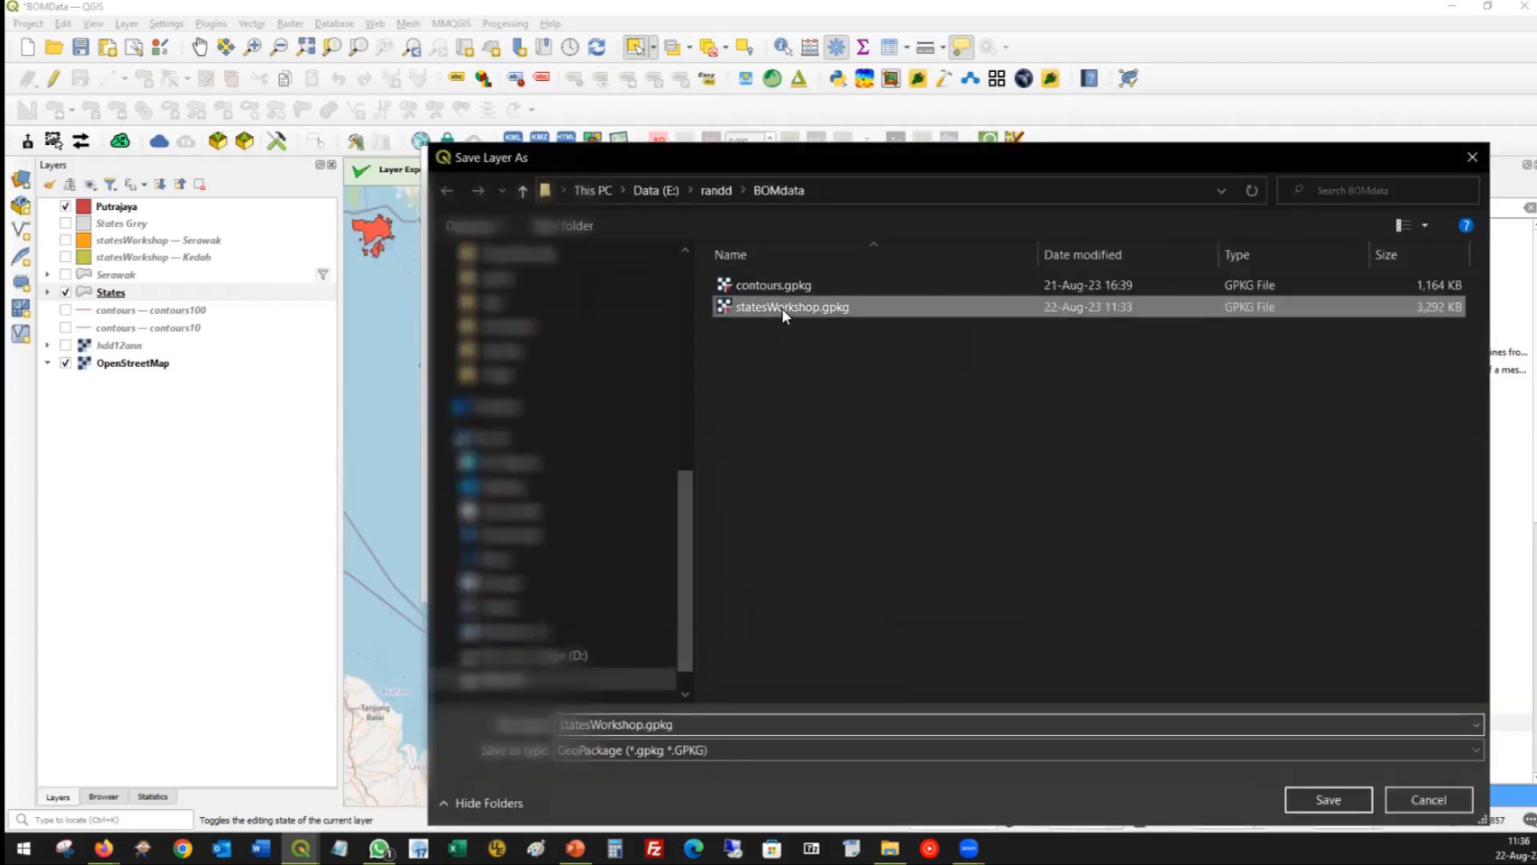
{"action": "left_click", "coordinate": [1329, 799]}
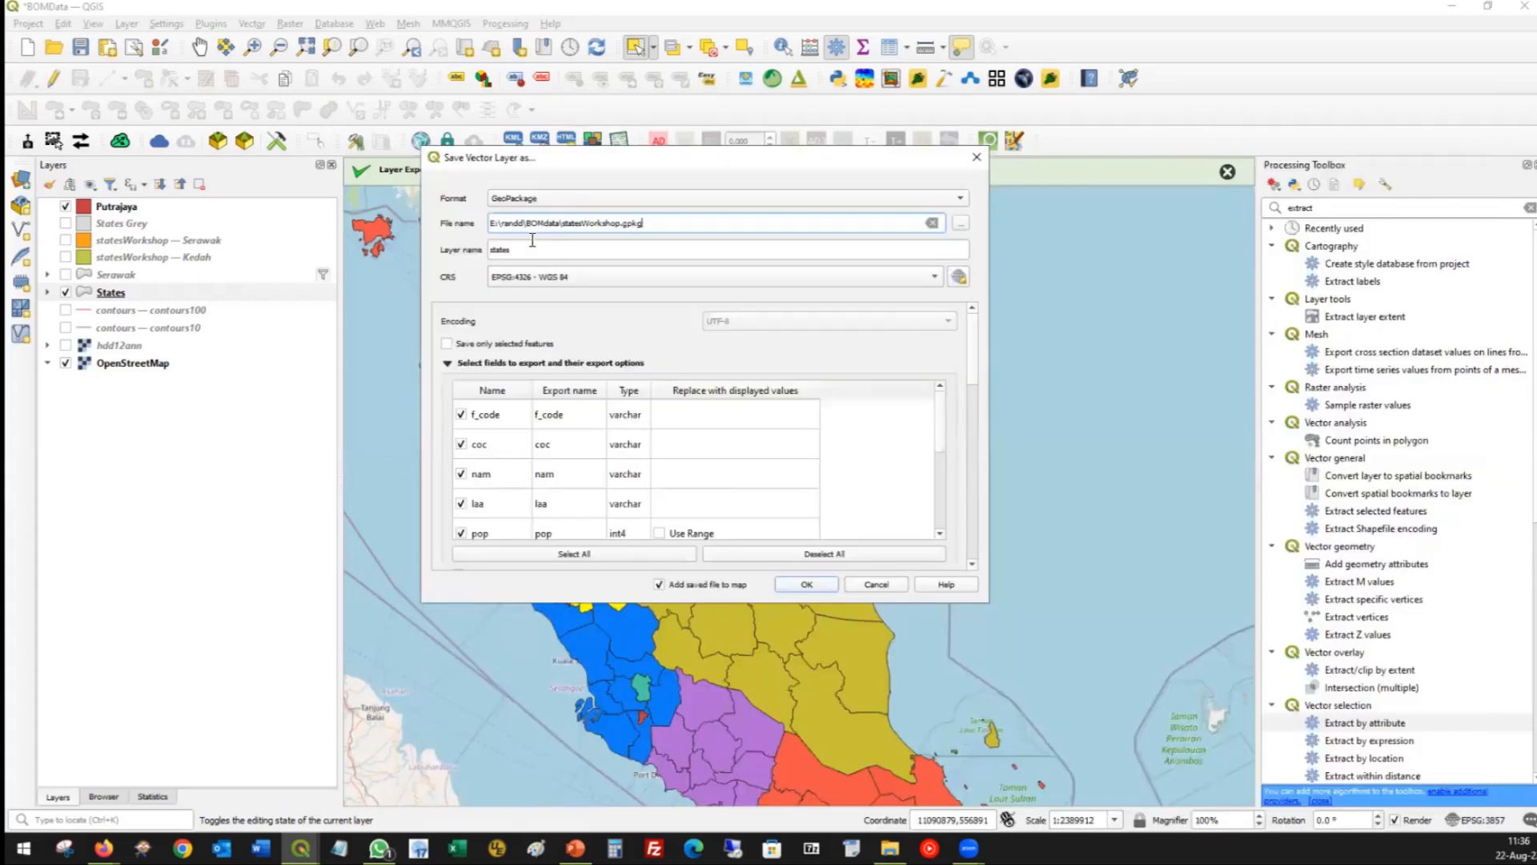
{"action": "double_click", "coordinate": [539, 251]}
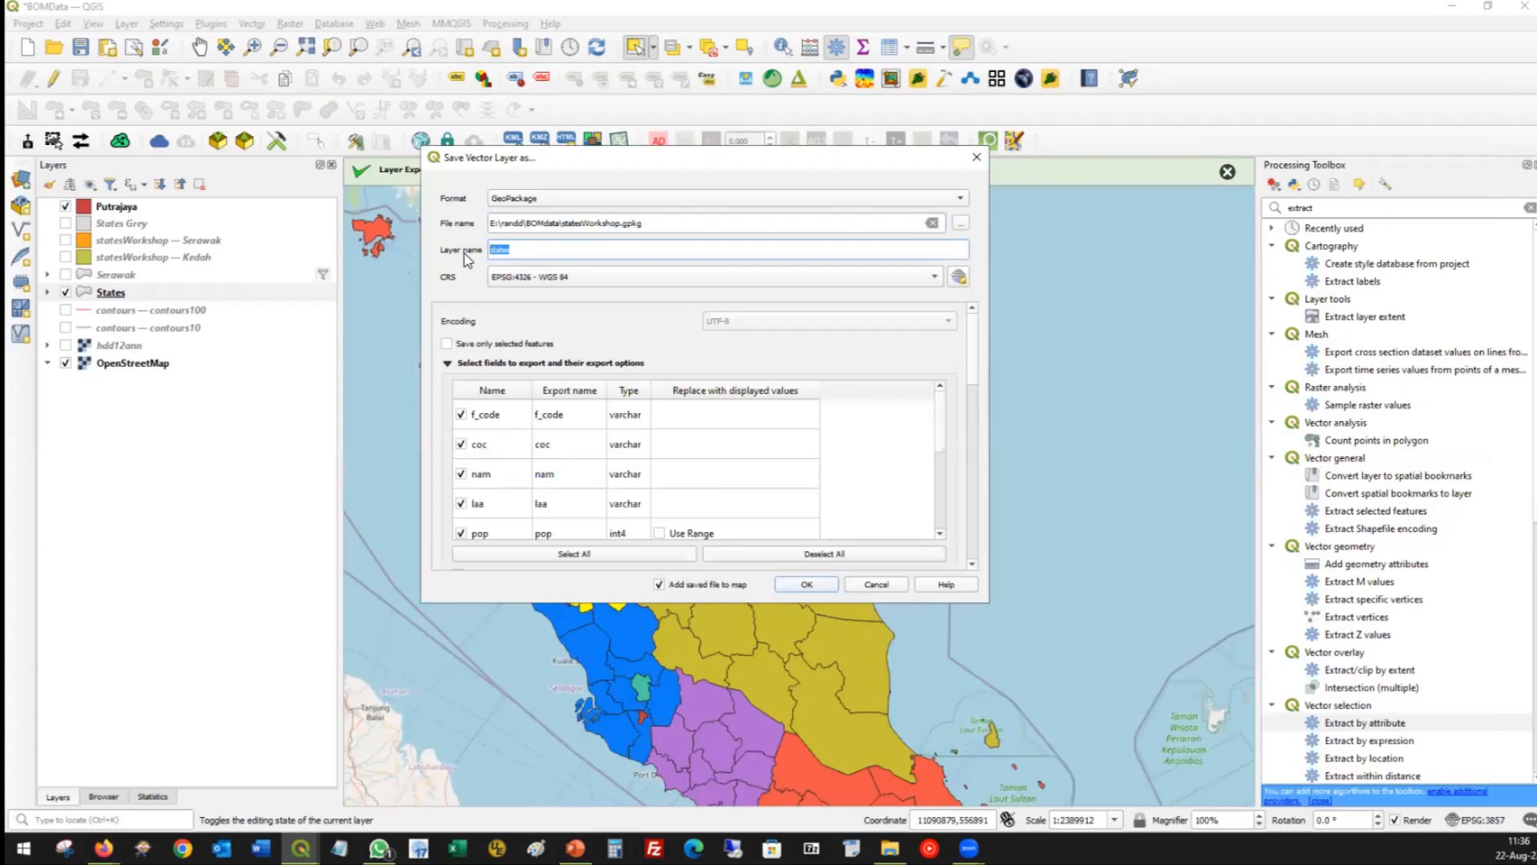
{"action": "type", "text": "ProjectDistric"}
{"action": "left_click", "coordinate": [810, 584]}
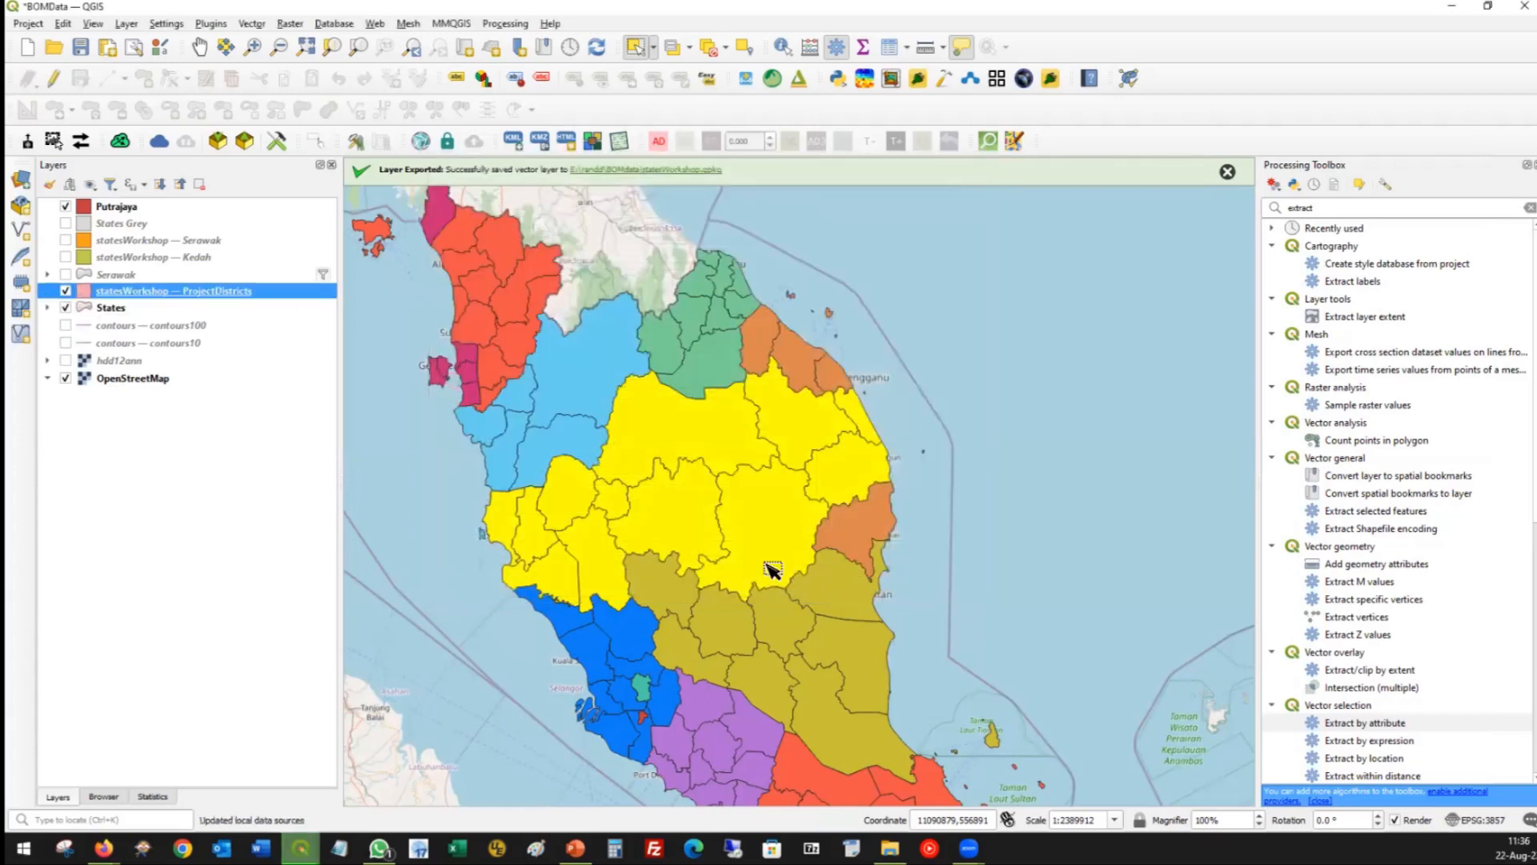
Remove the exported ProjectDistricts layer from the project.
{"action": "mouse_move", "coordinate": [753, 546]}
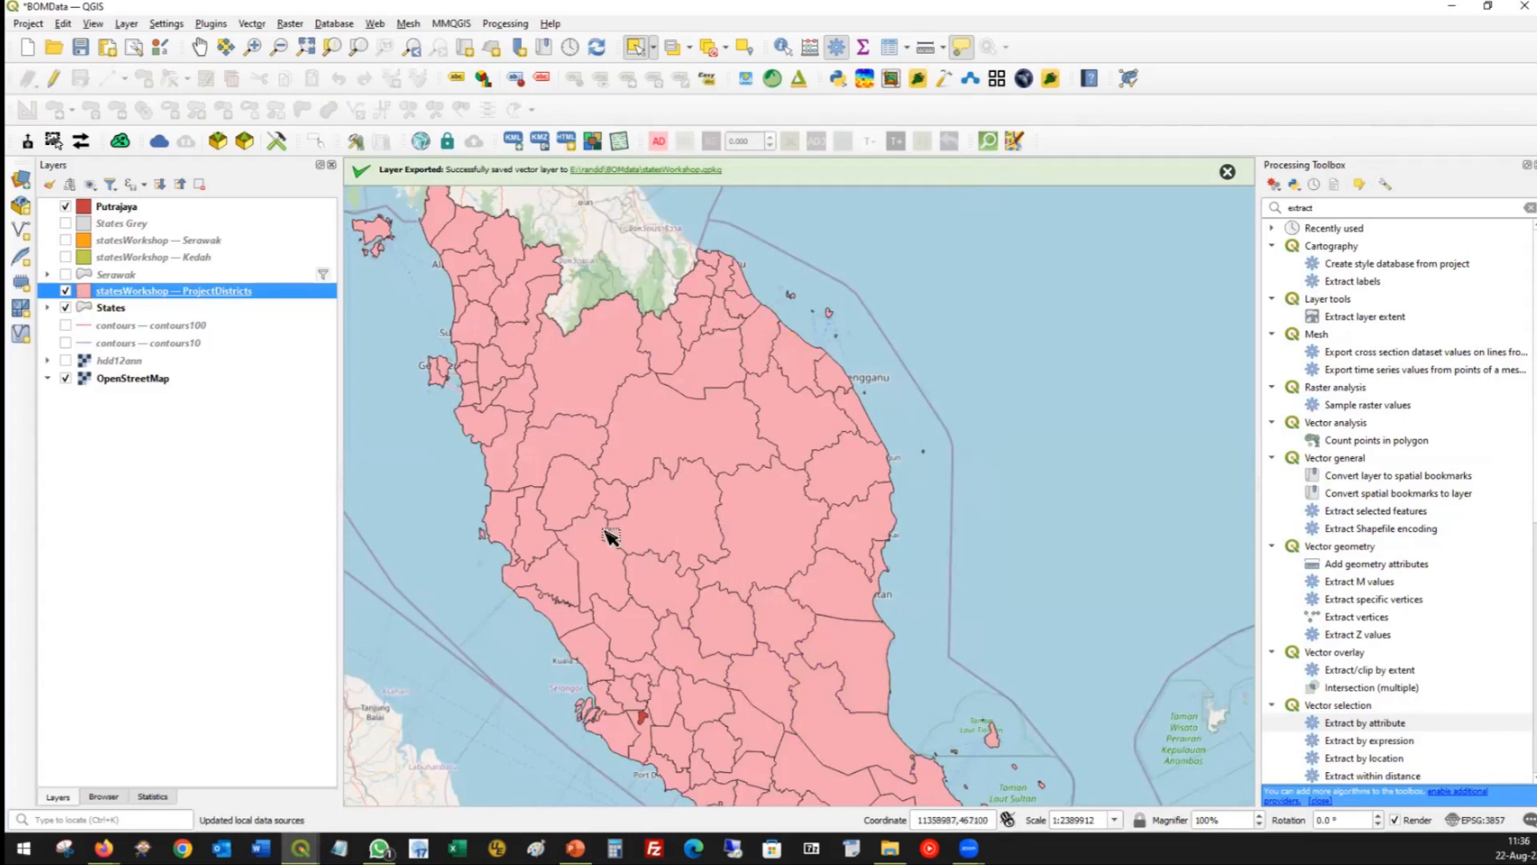
{"action": "right_click", "coordinate": [190, 297]}
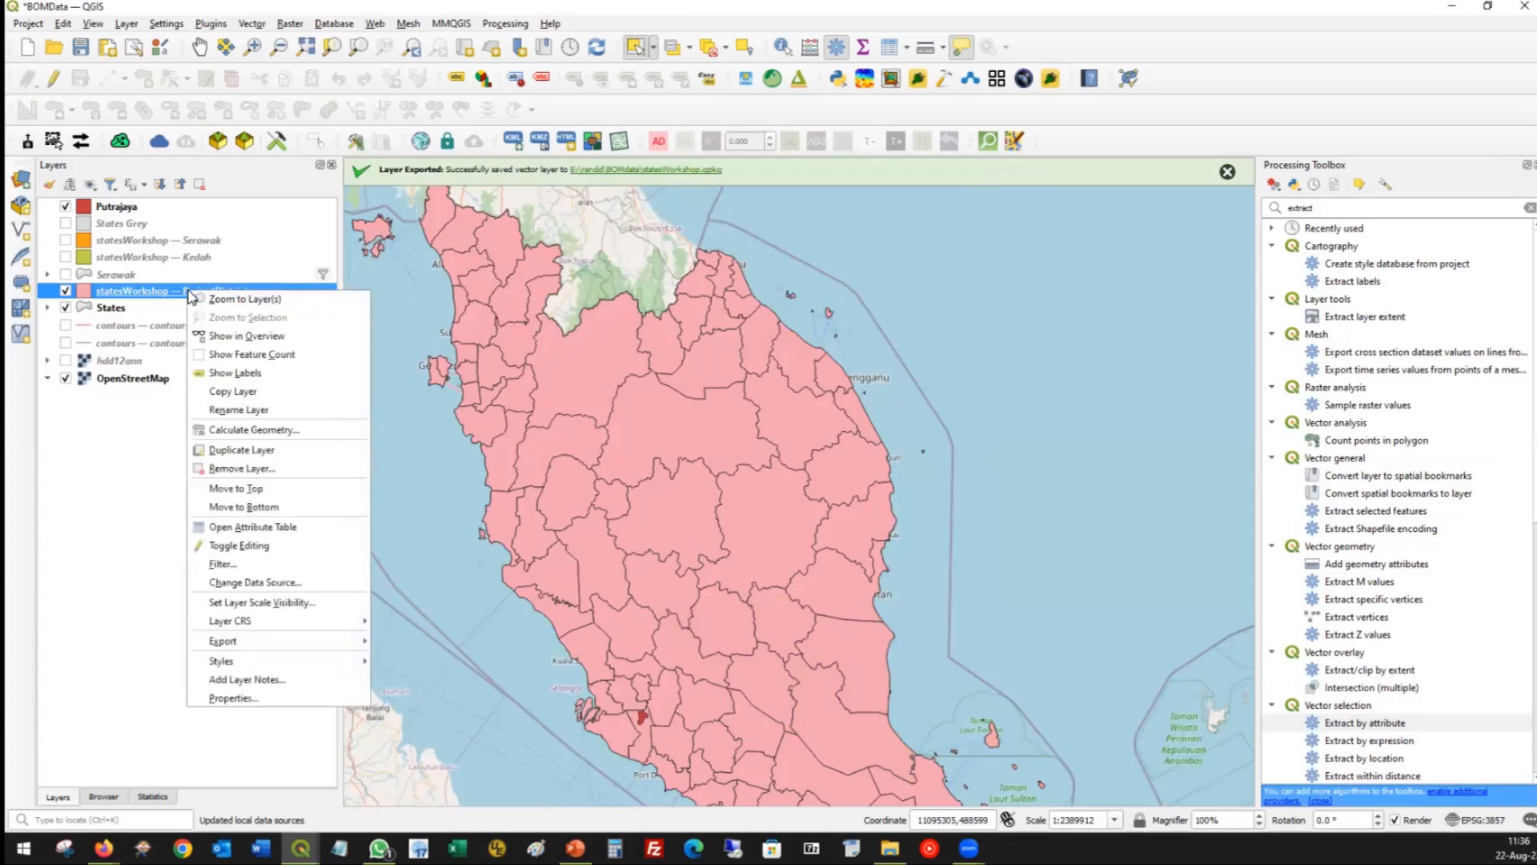
{"action": "left_click", "coordinate": [298, 469]}
{"action": "left_click", "coordinate": [757, 444]}
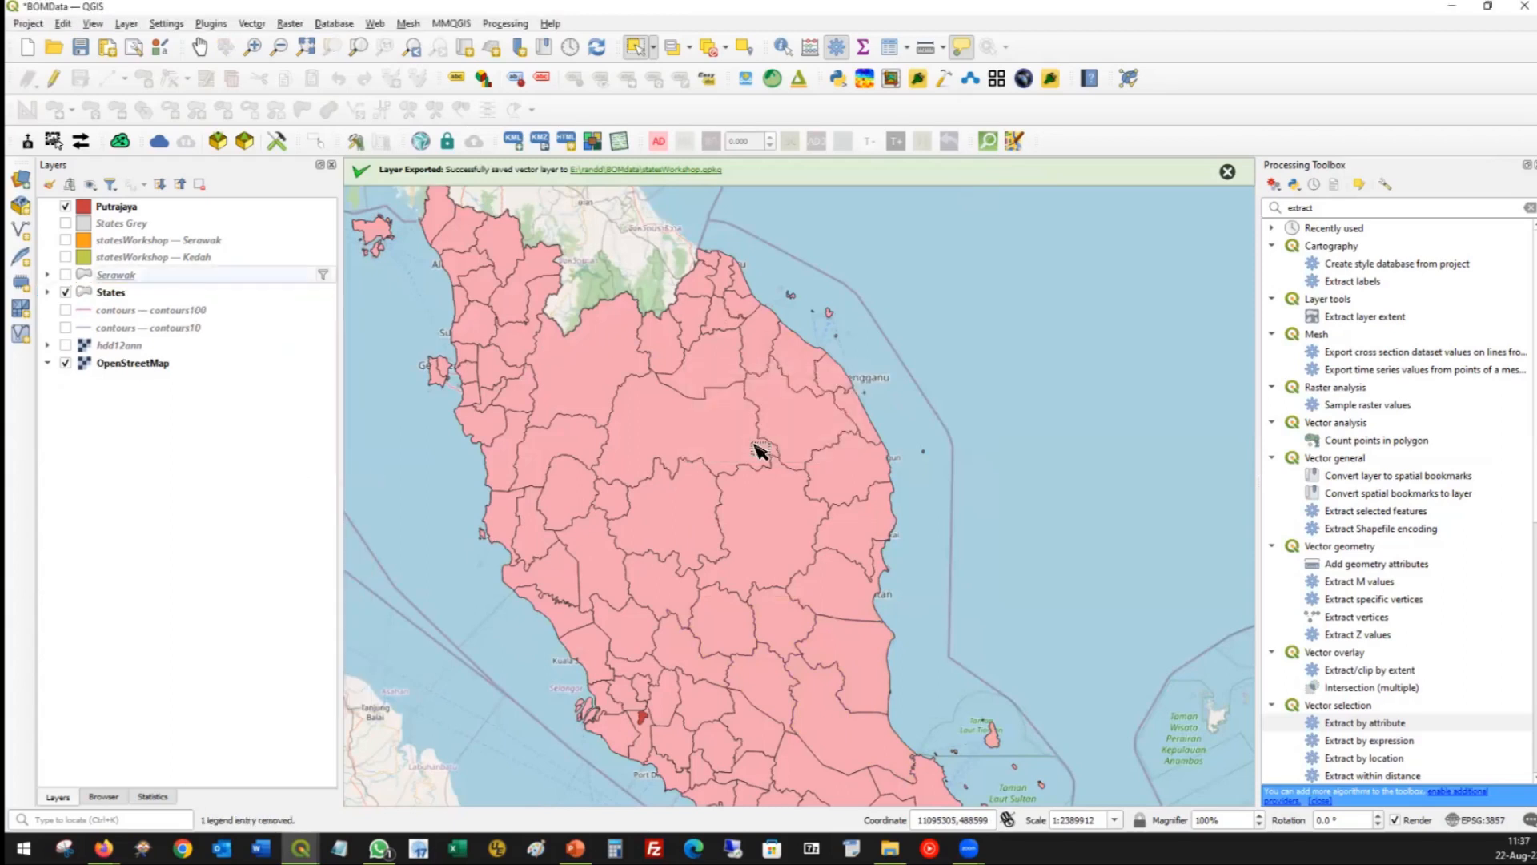
Set up a GeoPackage export of the States layer limited to selected features, with ProjectDistricts as the layer name.
{"action": "left_click", "coordinate": [110, 296]}
{"action": "right_click", "coordinate": [110, 299]}
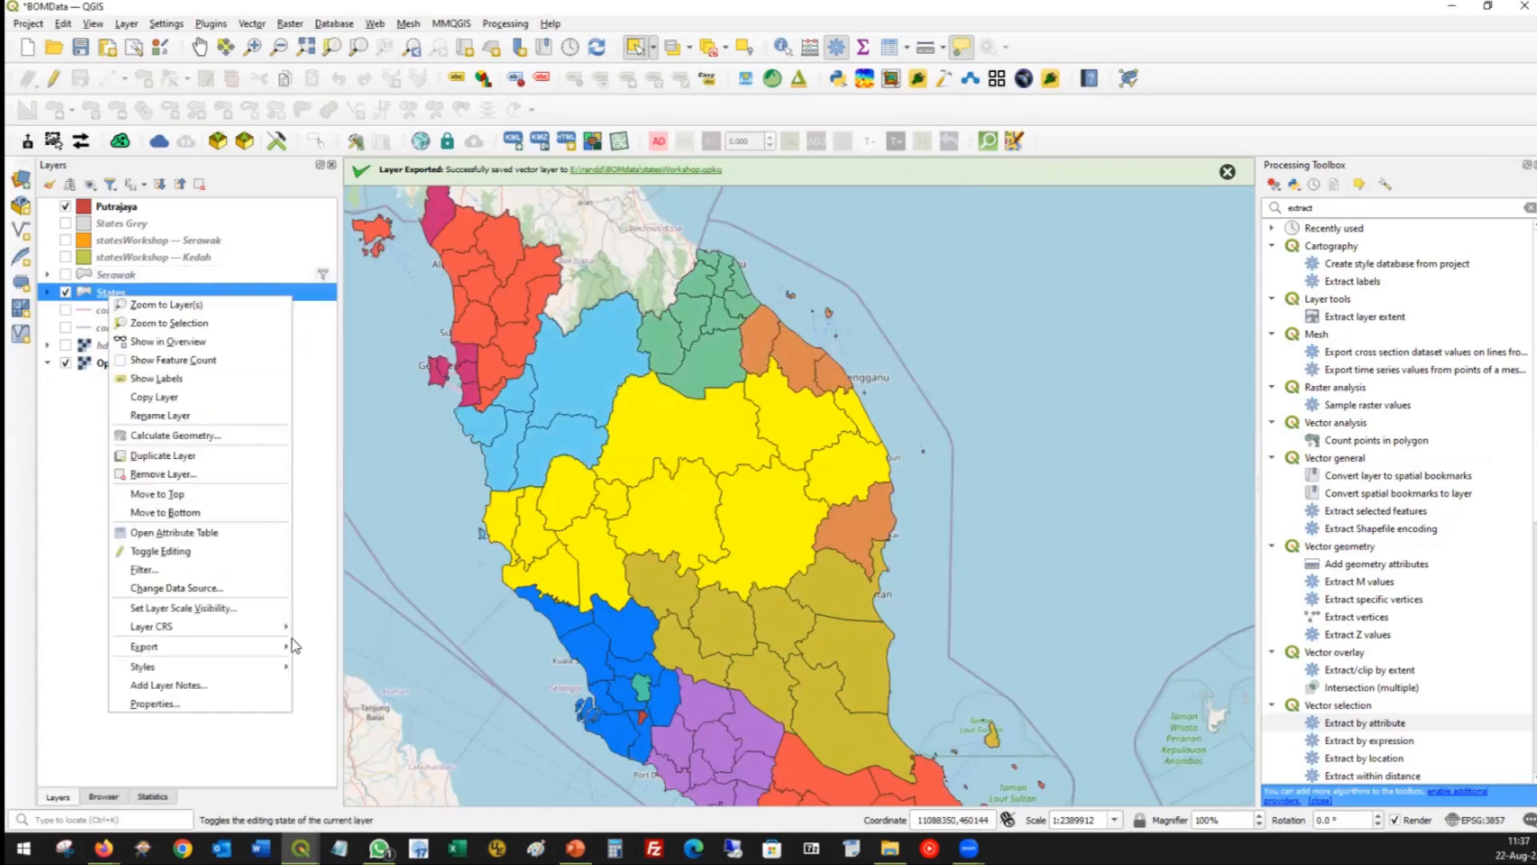
{"action": "left_click", "coordinate": [336, 622]}
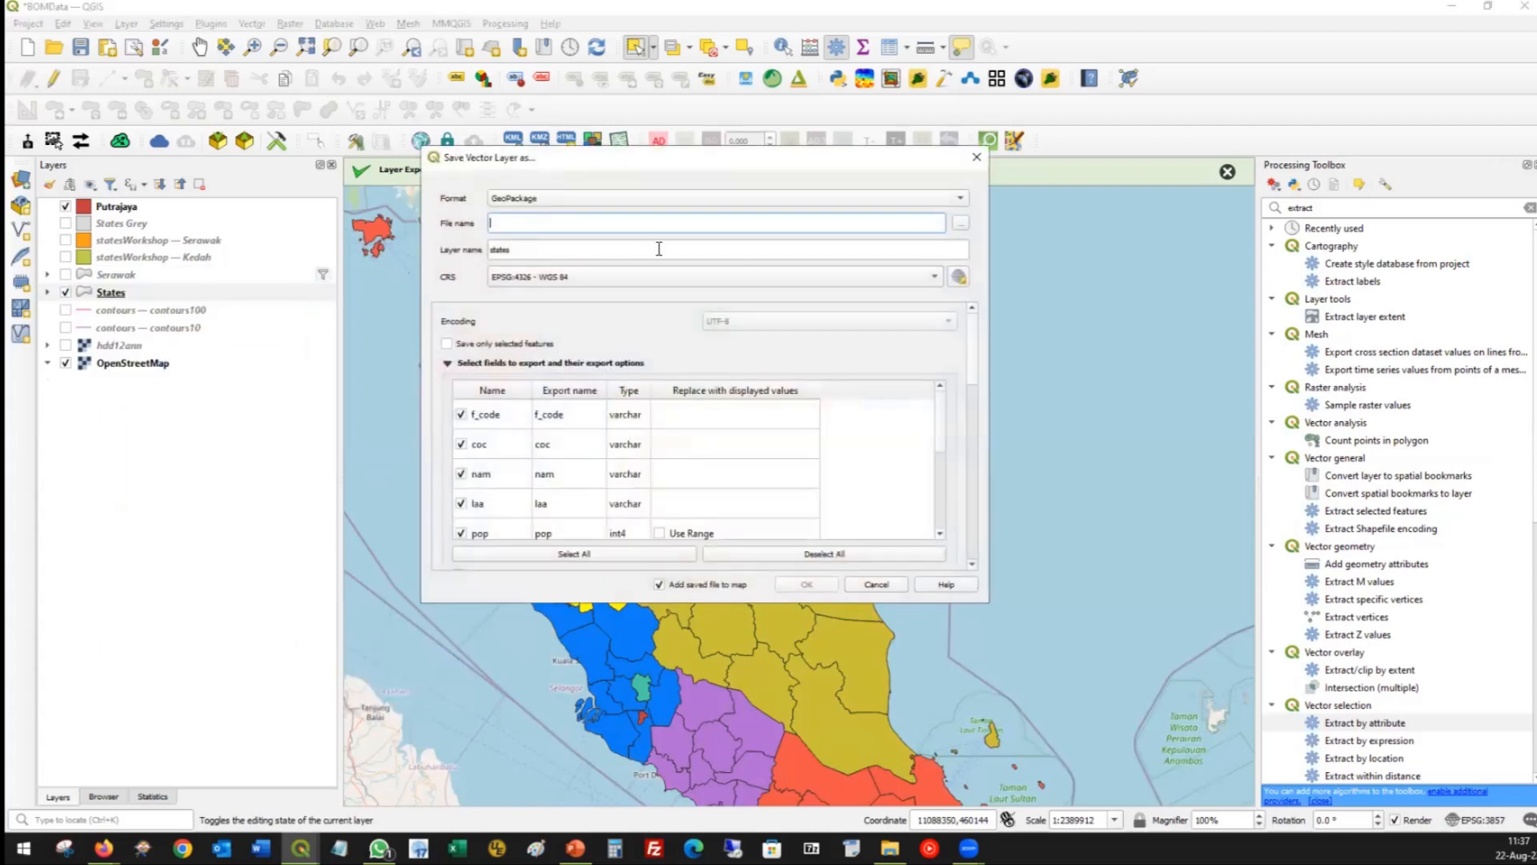
{"action": "type", "text": "ProjectDistricts"}
{"action": "left_click", "coordinate": [446, 345]}
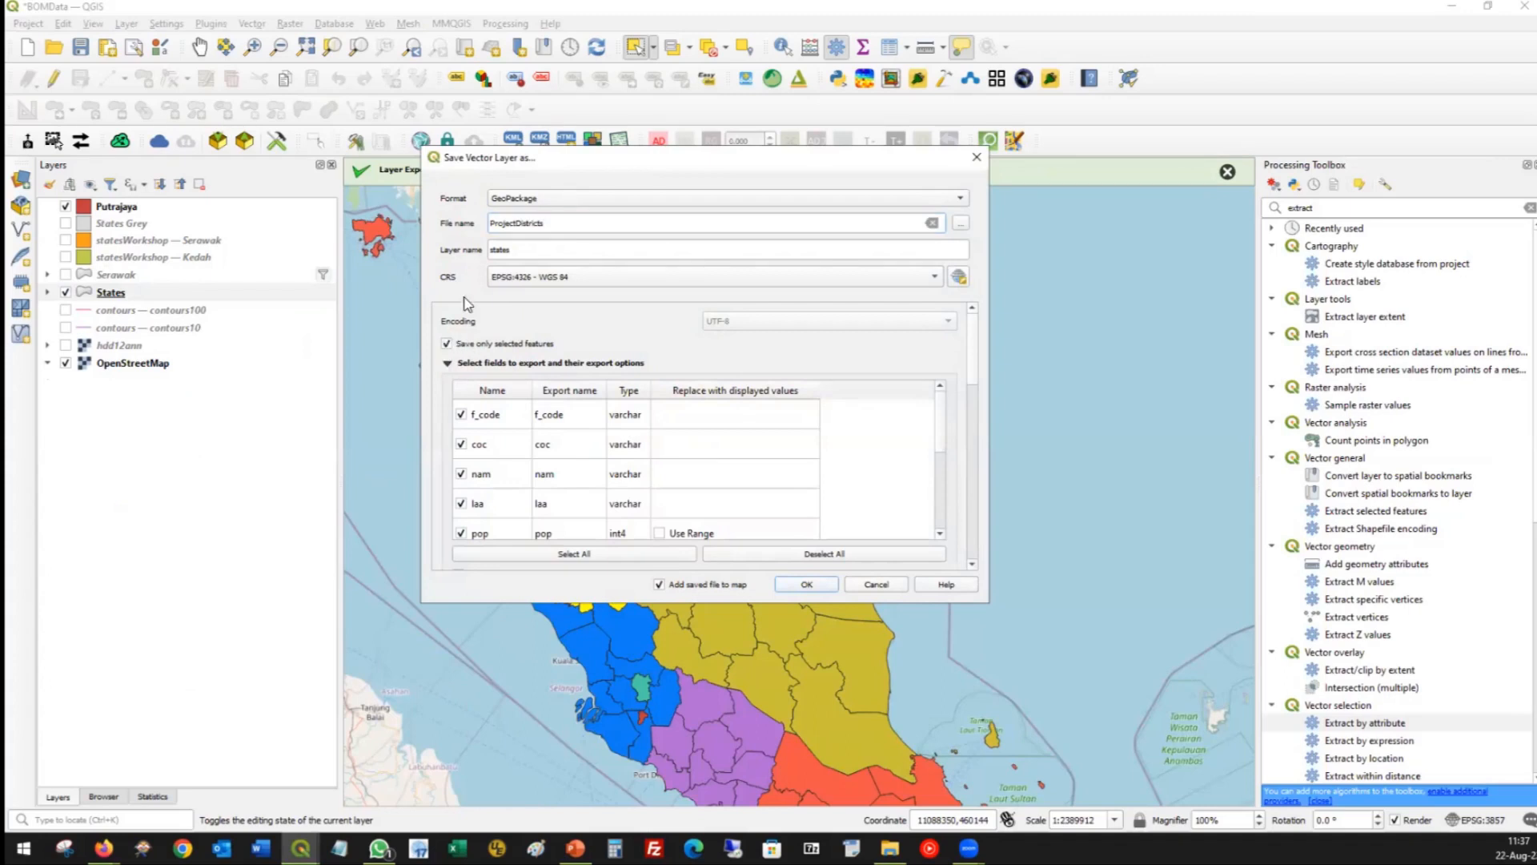
{"action": "double_click", "coordinate": [571, 223]}
{"action": "key", "text": "ctrl+c"}
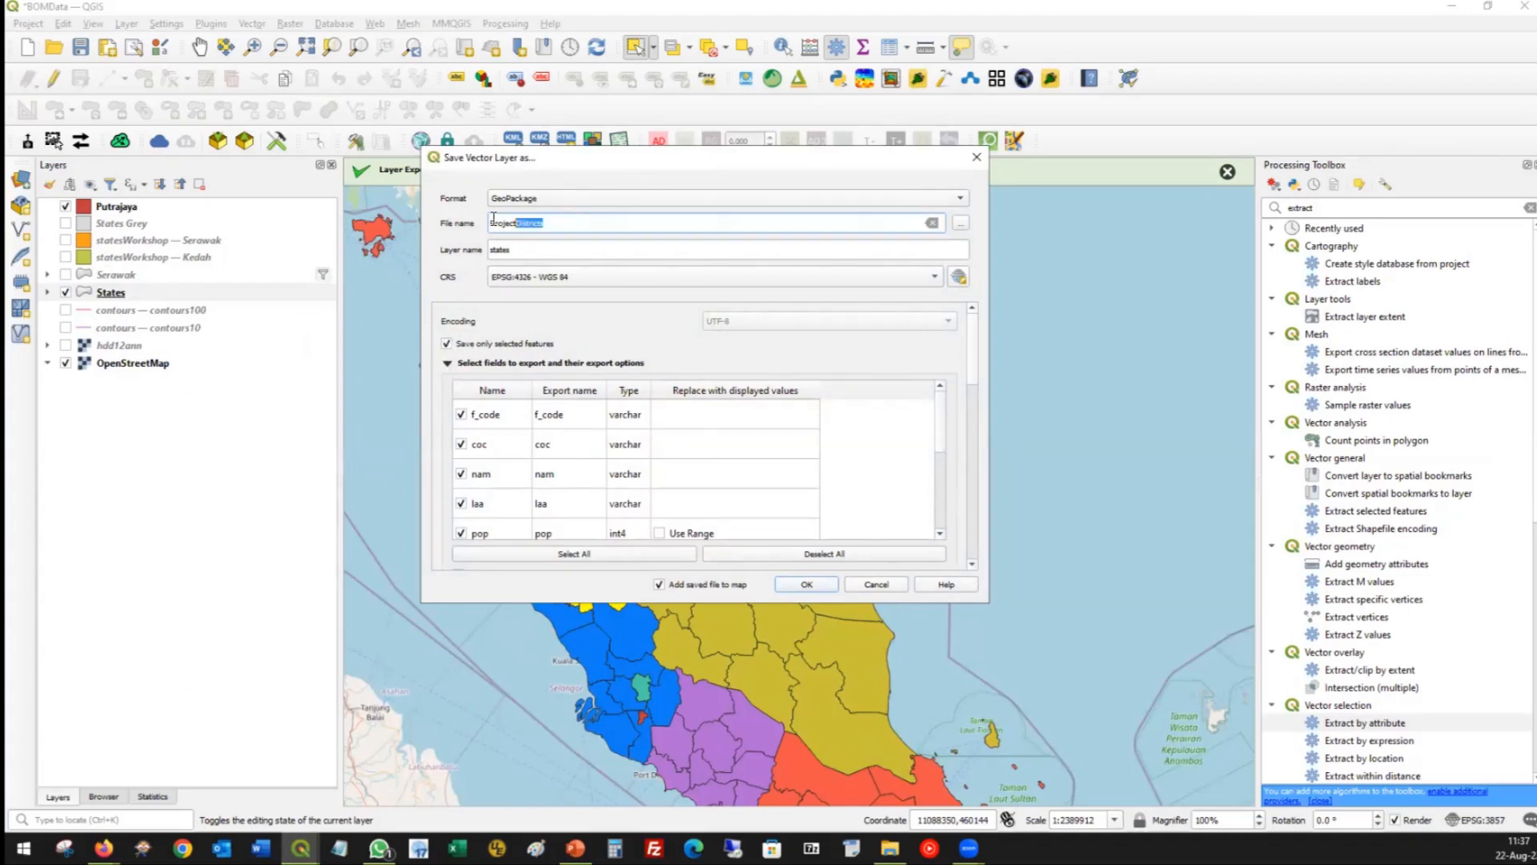
{"action": "key", "text": "BackSpace"}
{"action": "double_click", "coordinate": [519, 245]}
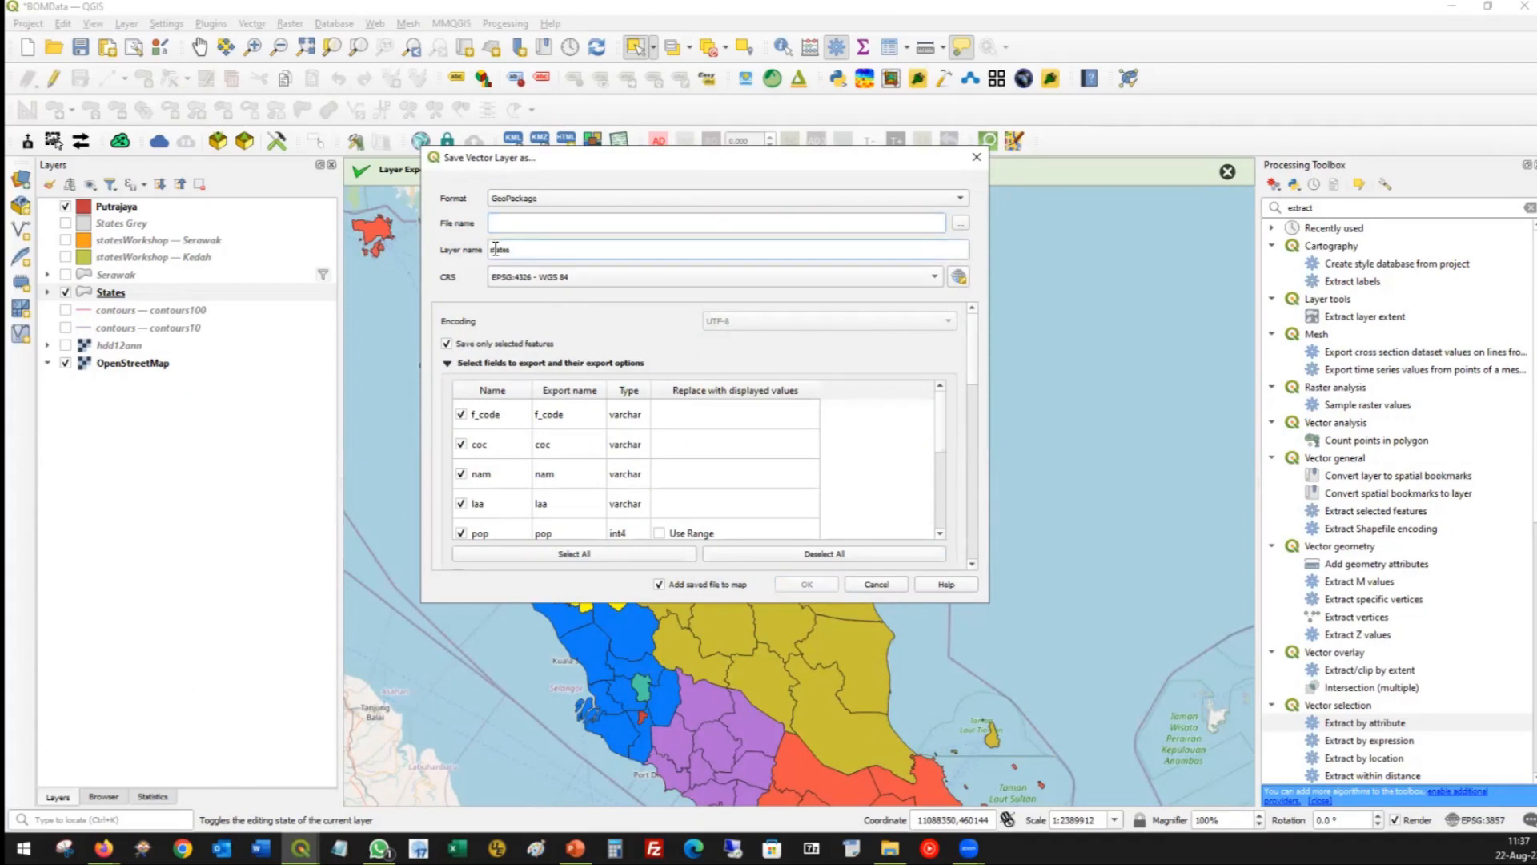
{"action": "key", "text": "ctrl+v"}
Choose statesWorkshop.gpkg as the export file and save, overwriting only the existing ProjectDistricts layer.
{"action": "left_click", "coordinate": [964, 223]}
{"action": "double_click", "coordinate": [793, 310]}
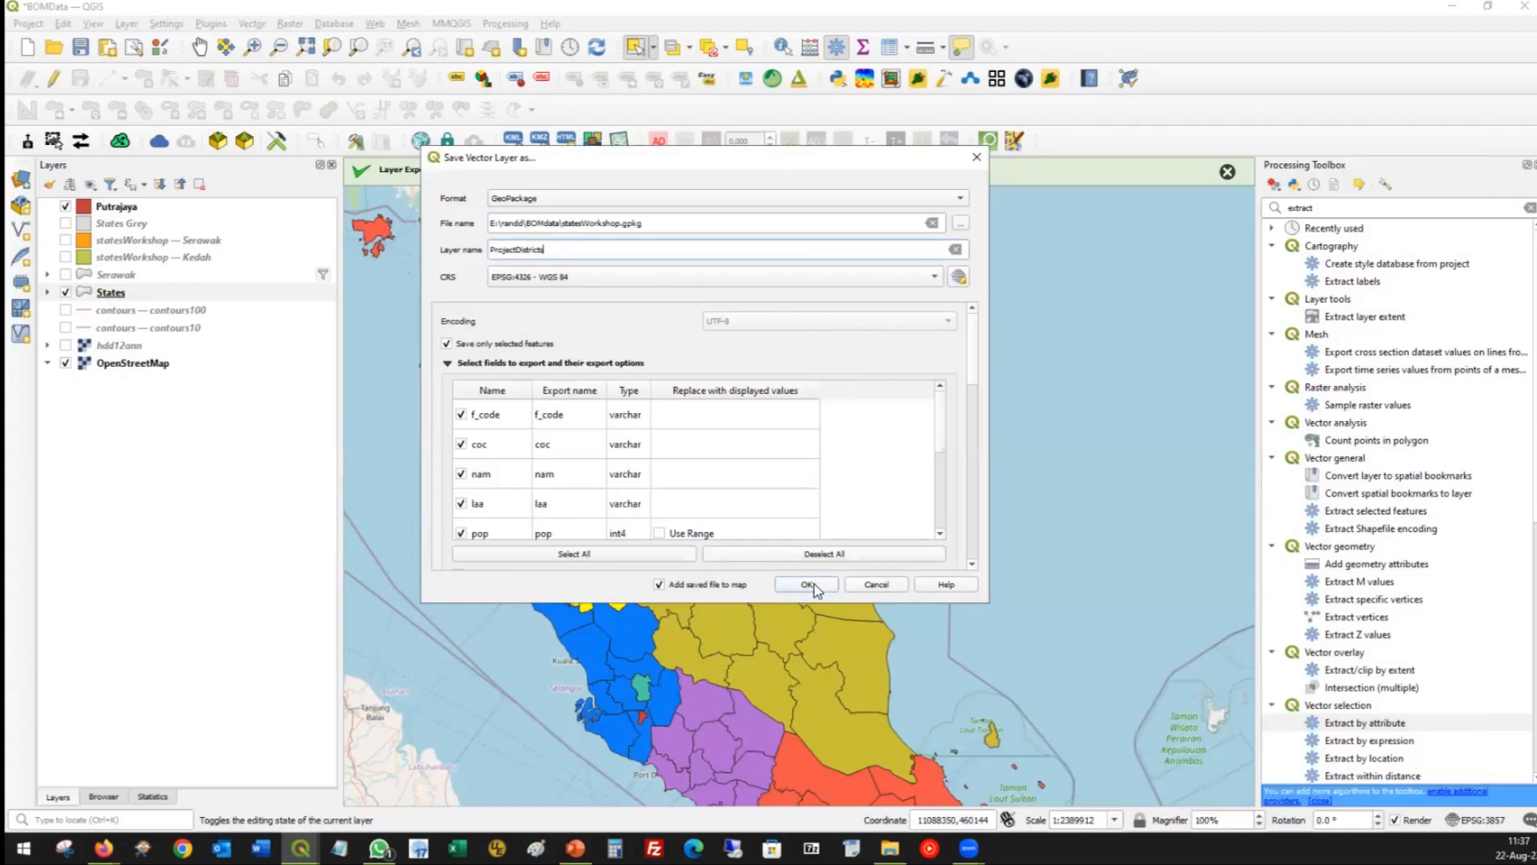
{"action": "left_click", "coordinate": [810, 585]}
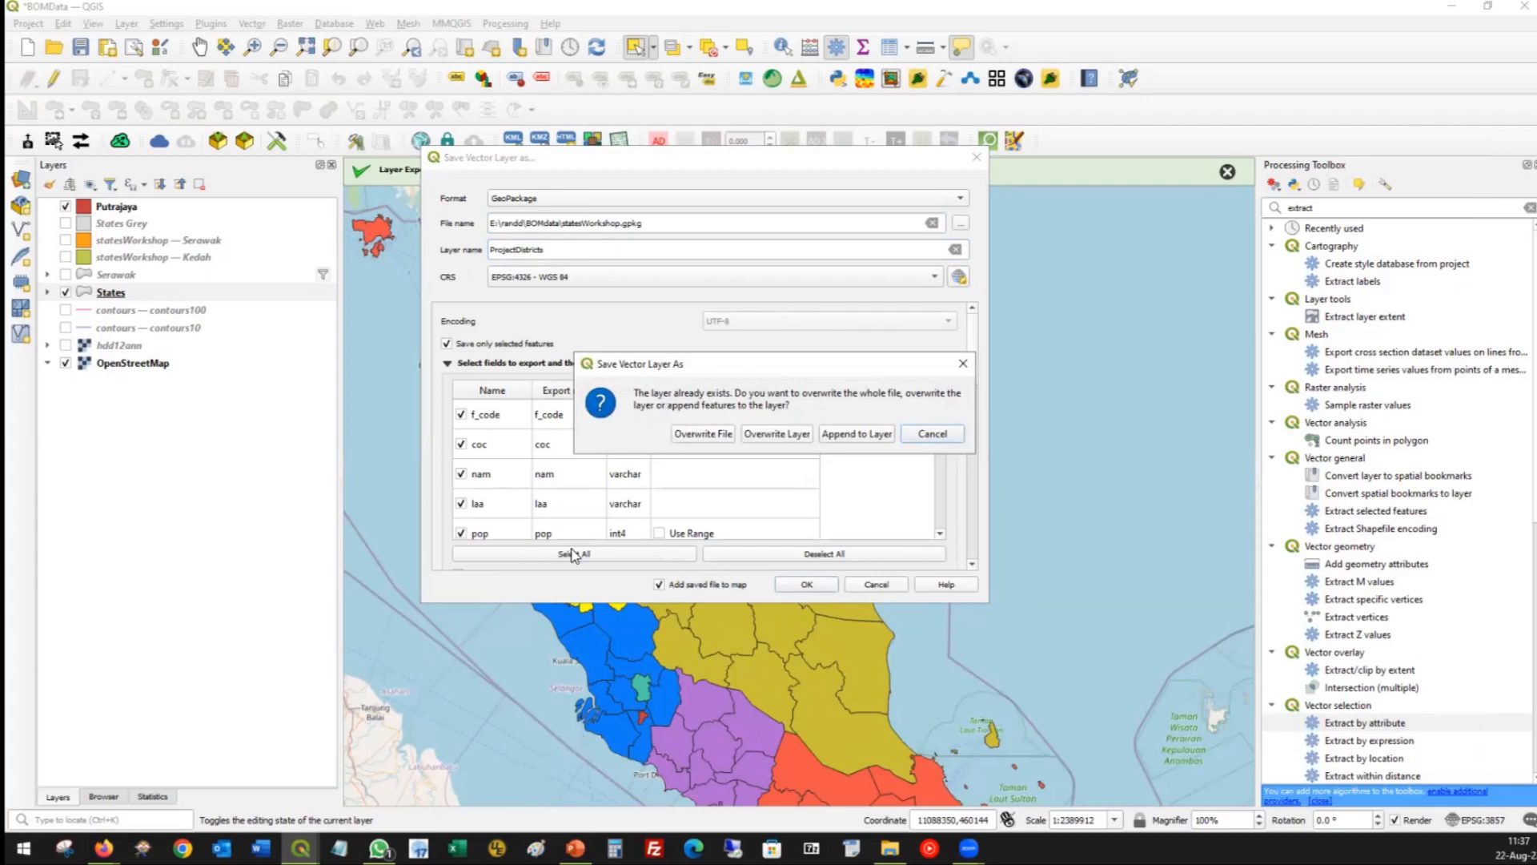
{"action": "left_click", "coordinate": [784, 434]}
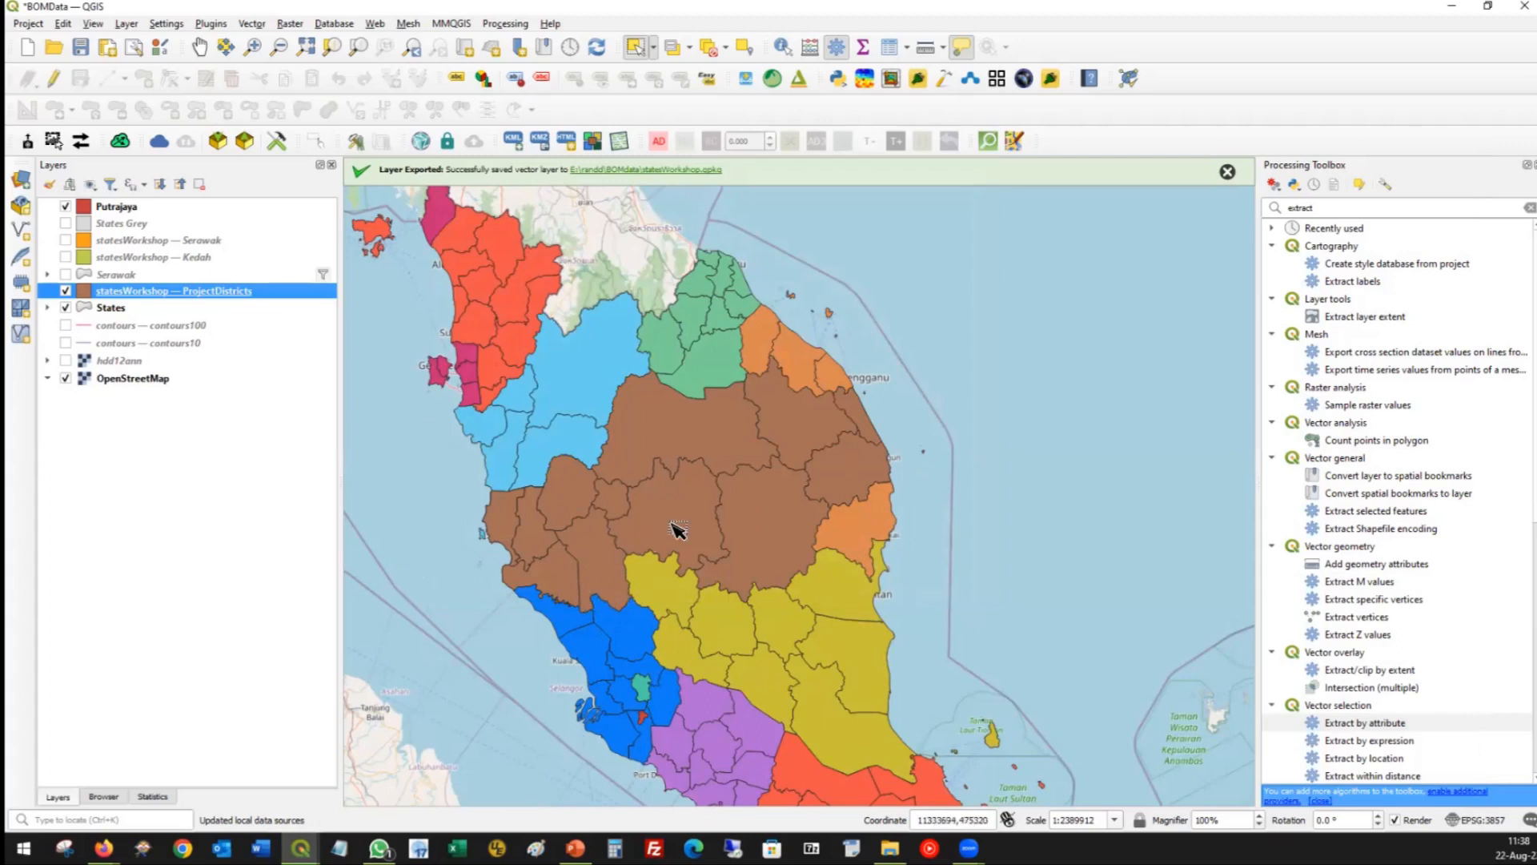
Hide the States layer and fit the map to the exported ProjectDistricts layer.
{"action": "left_click", "coordinate": [66, 308]}
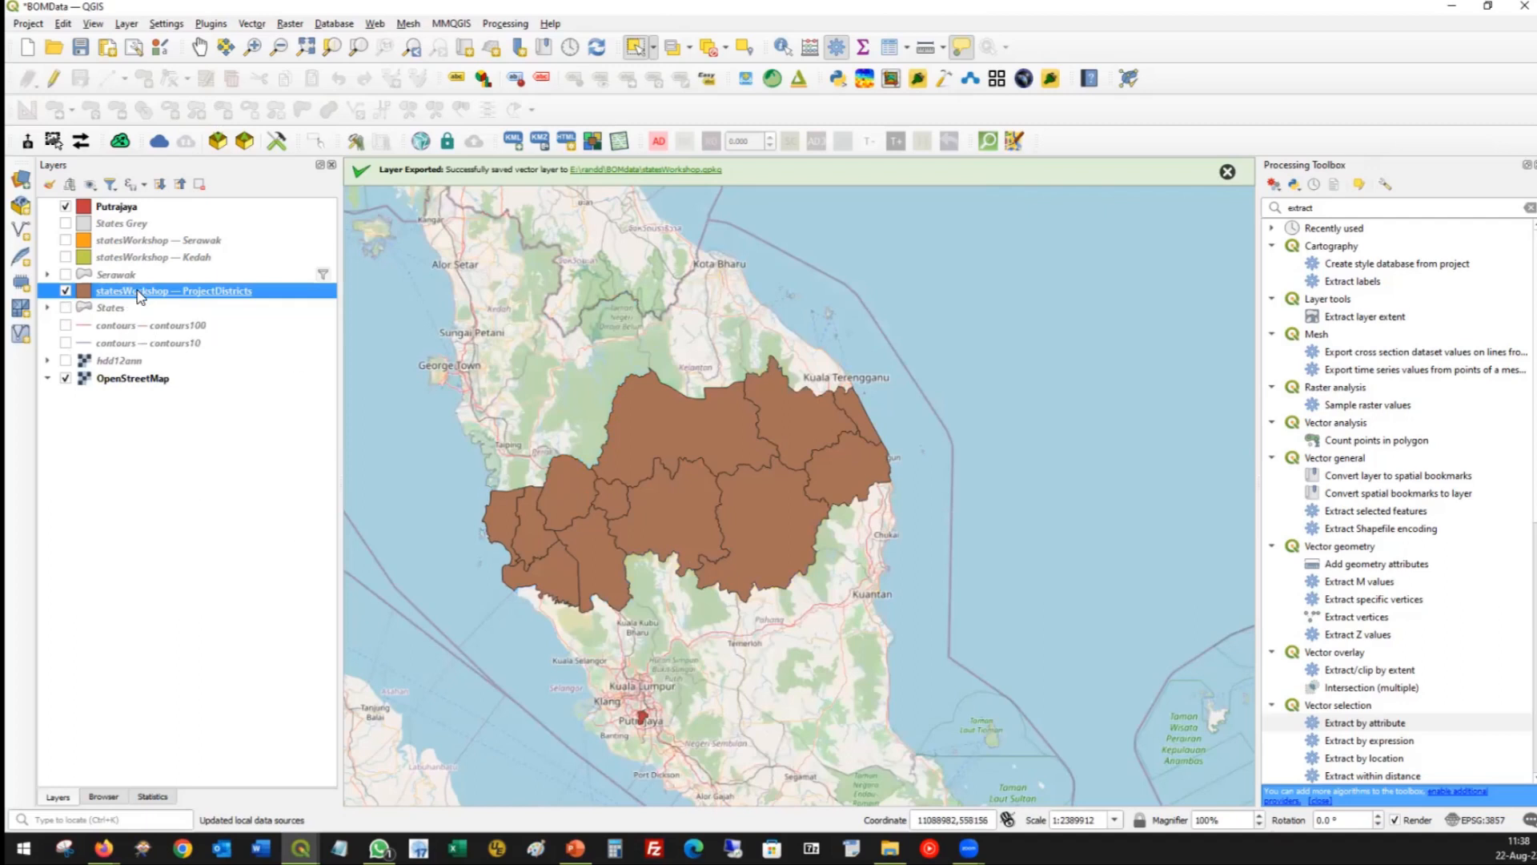
{"action": "right_click", "coordinate": [84, 293]}
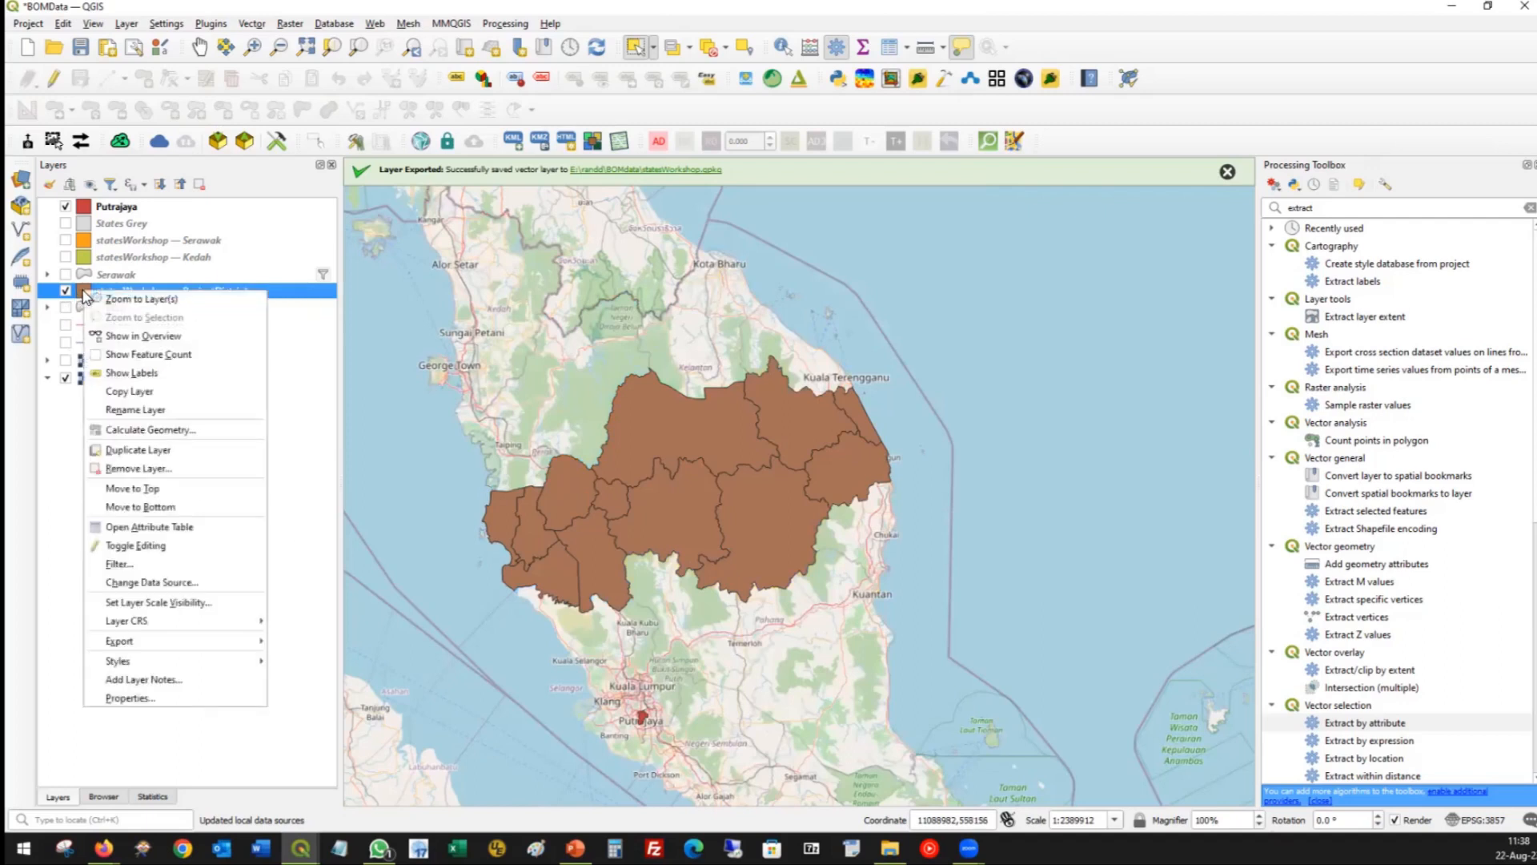
{"action": "left_click", "coordinate": [88, 299]}
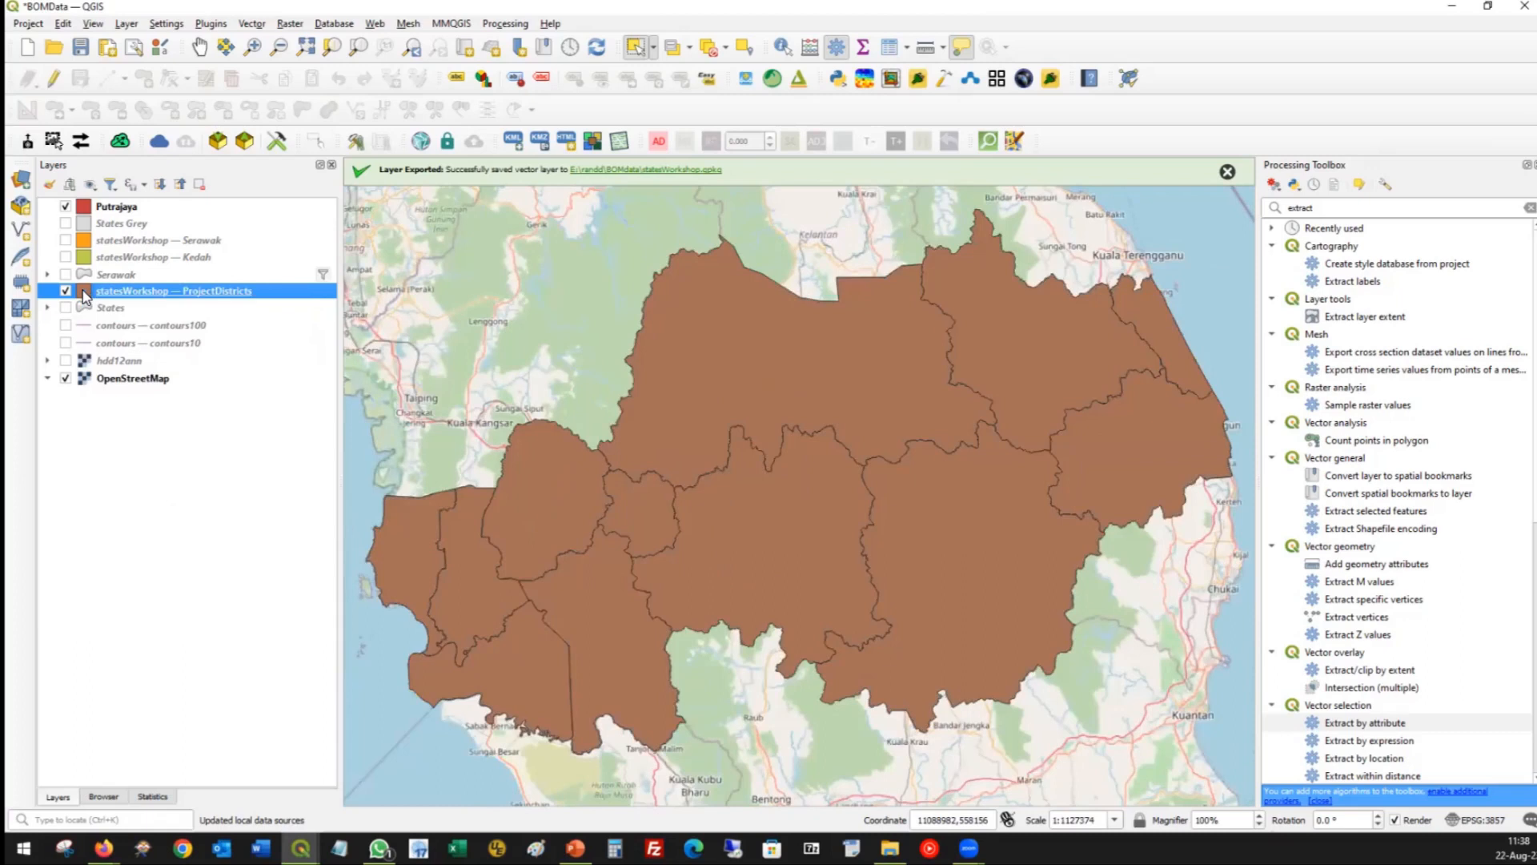
{"action": "right_click", "coordinate": [155, 295]}
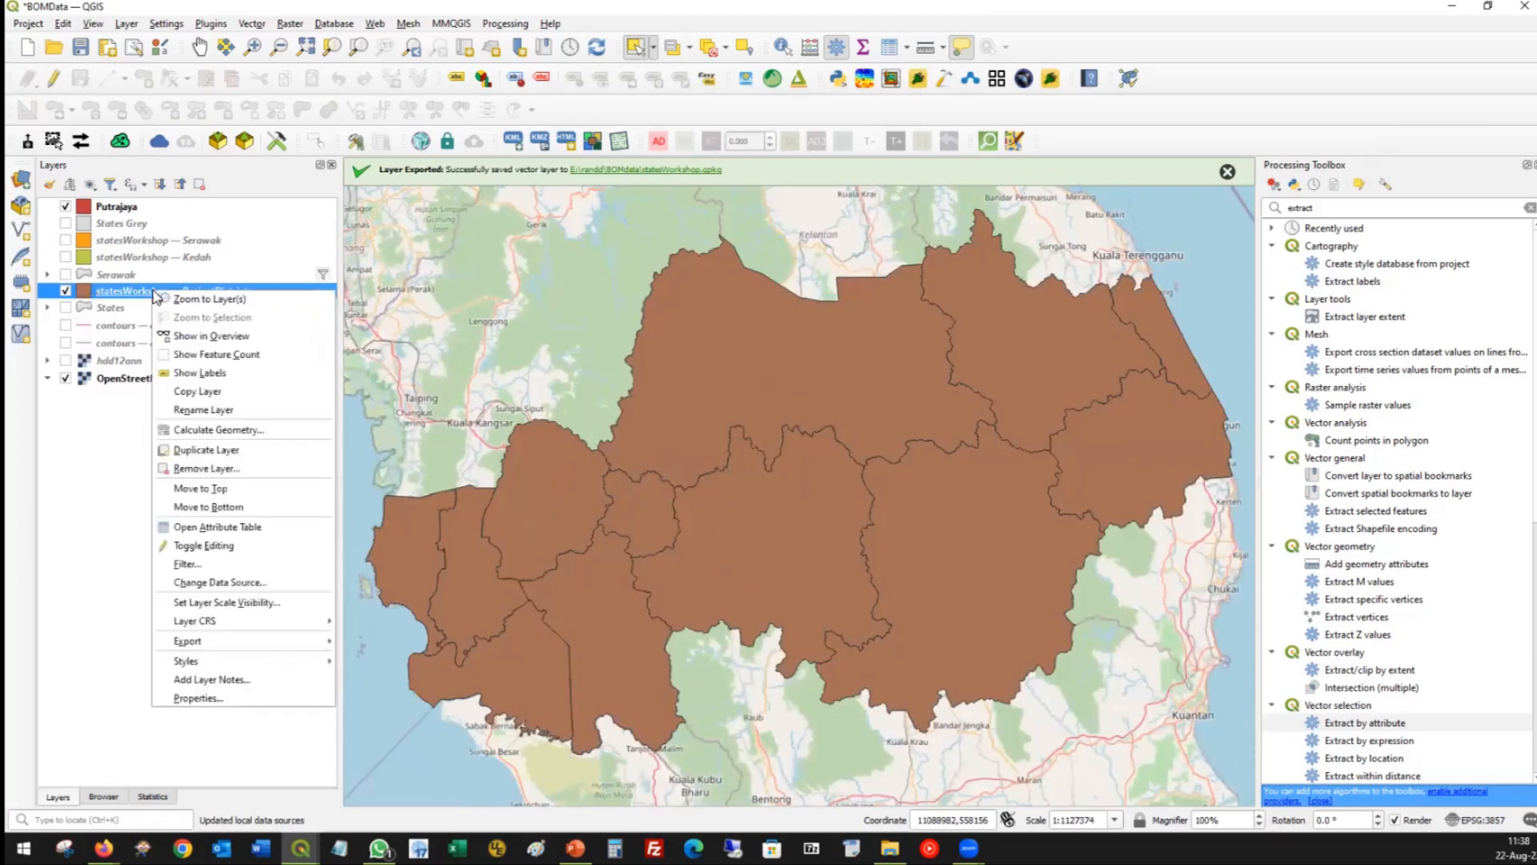
{"action": "left_click", "coordinate": [92, 293]}
Change the simple fill colour of the ProjectDistricts layer to an amber yellow and apply it.
{"action": "double_click", "coordinate": [92, 293]}
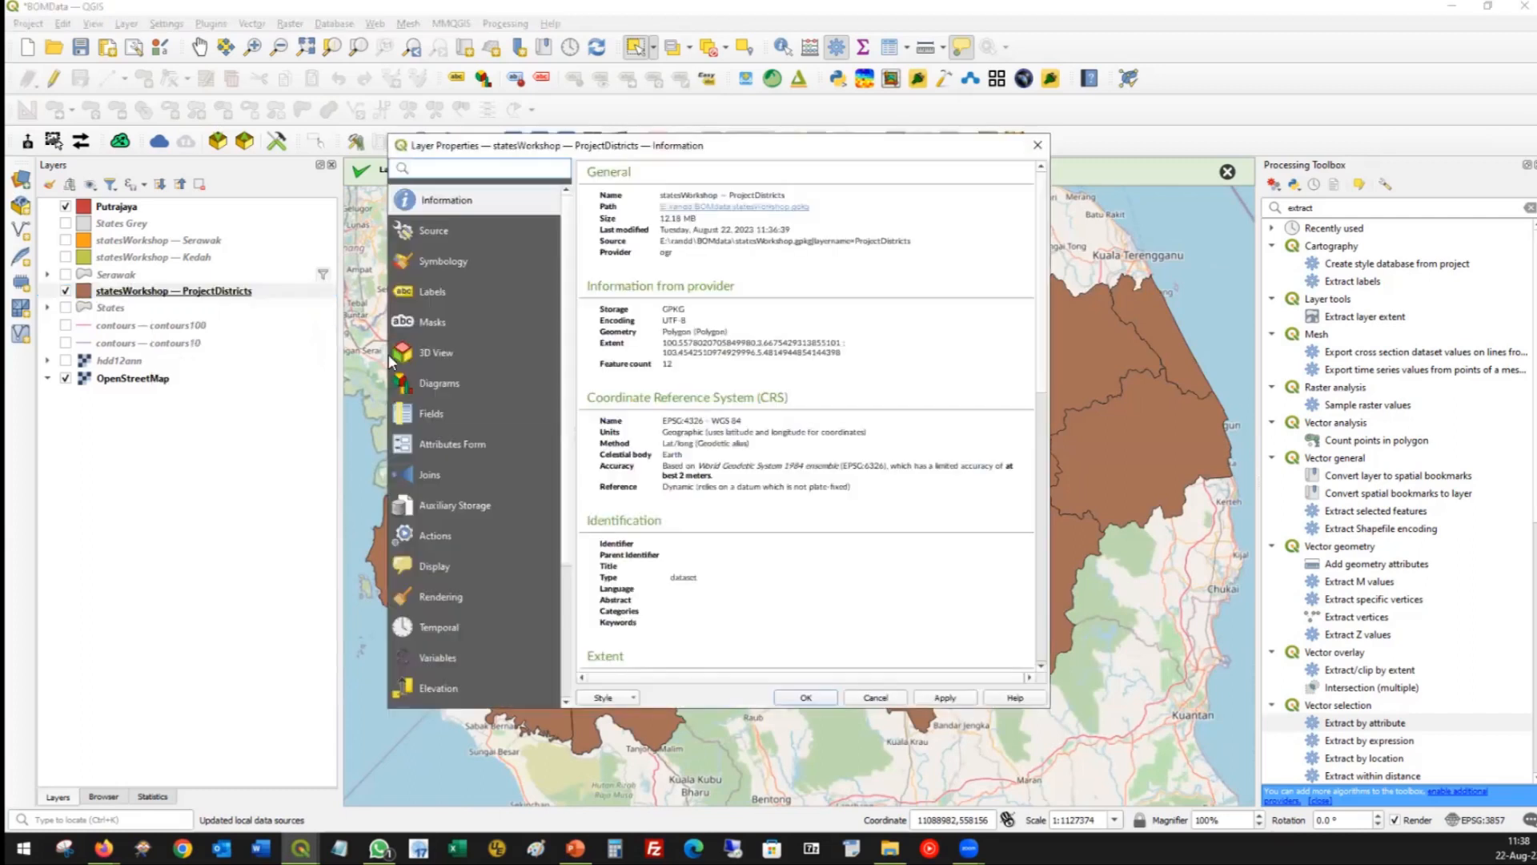
{"action": "left_click", "coordinate": [453, 258]}
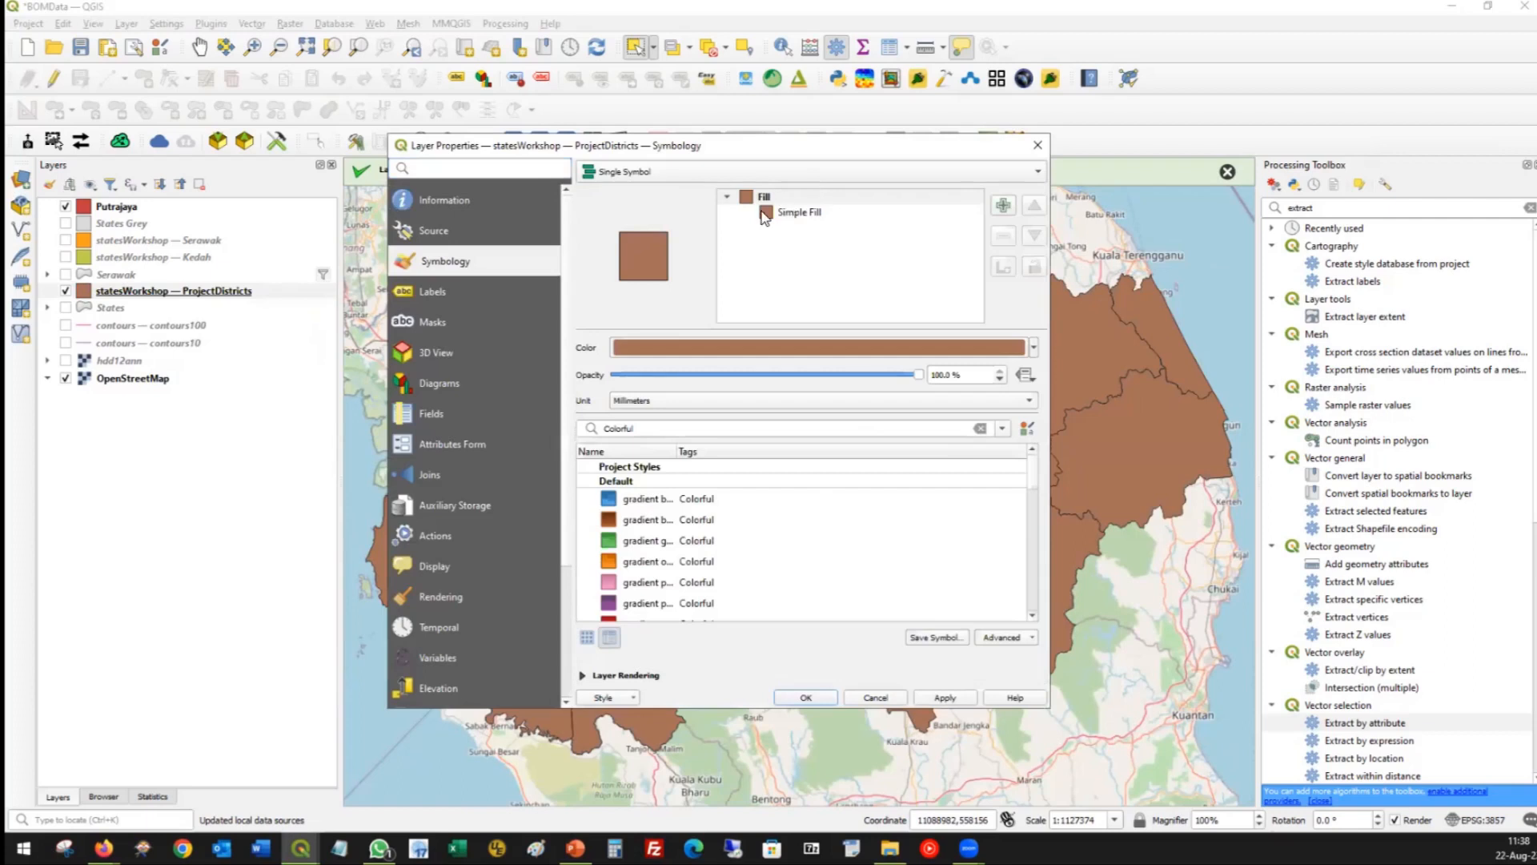
{"action": "left_click", "coordinate": [771, 213]}
{"action": "left_click", "coordinate": [991, 379]}
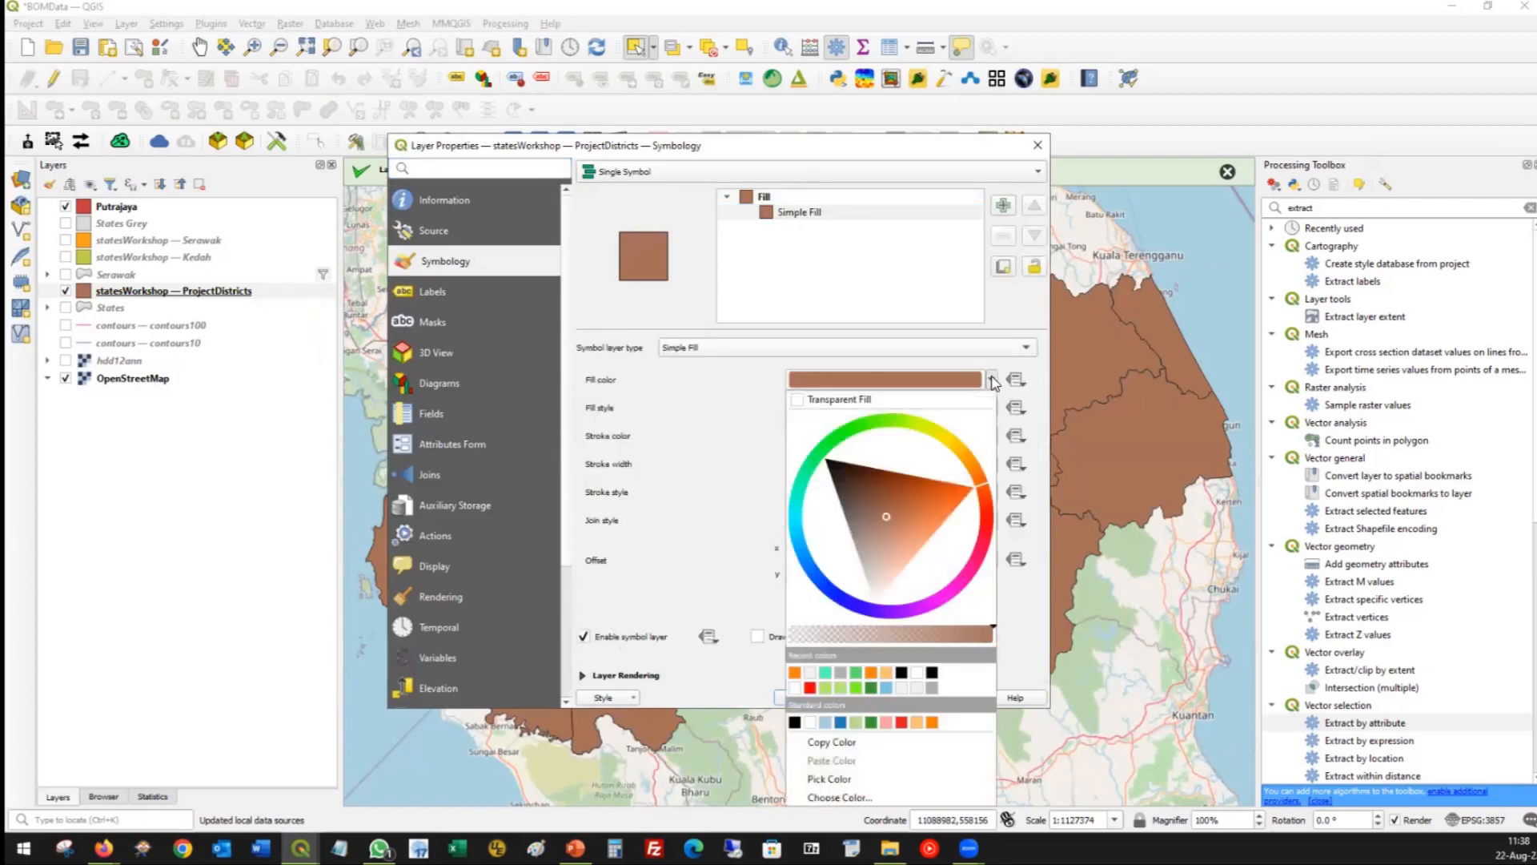
{"action": "left_click_drag", "start_coordinate": [850, 500], "coordinate": [840, 504]}
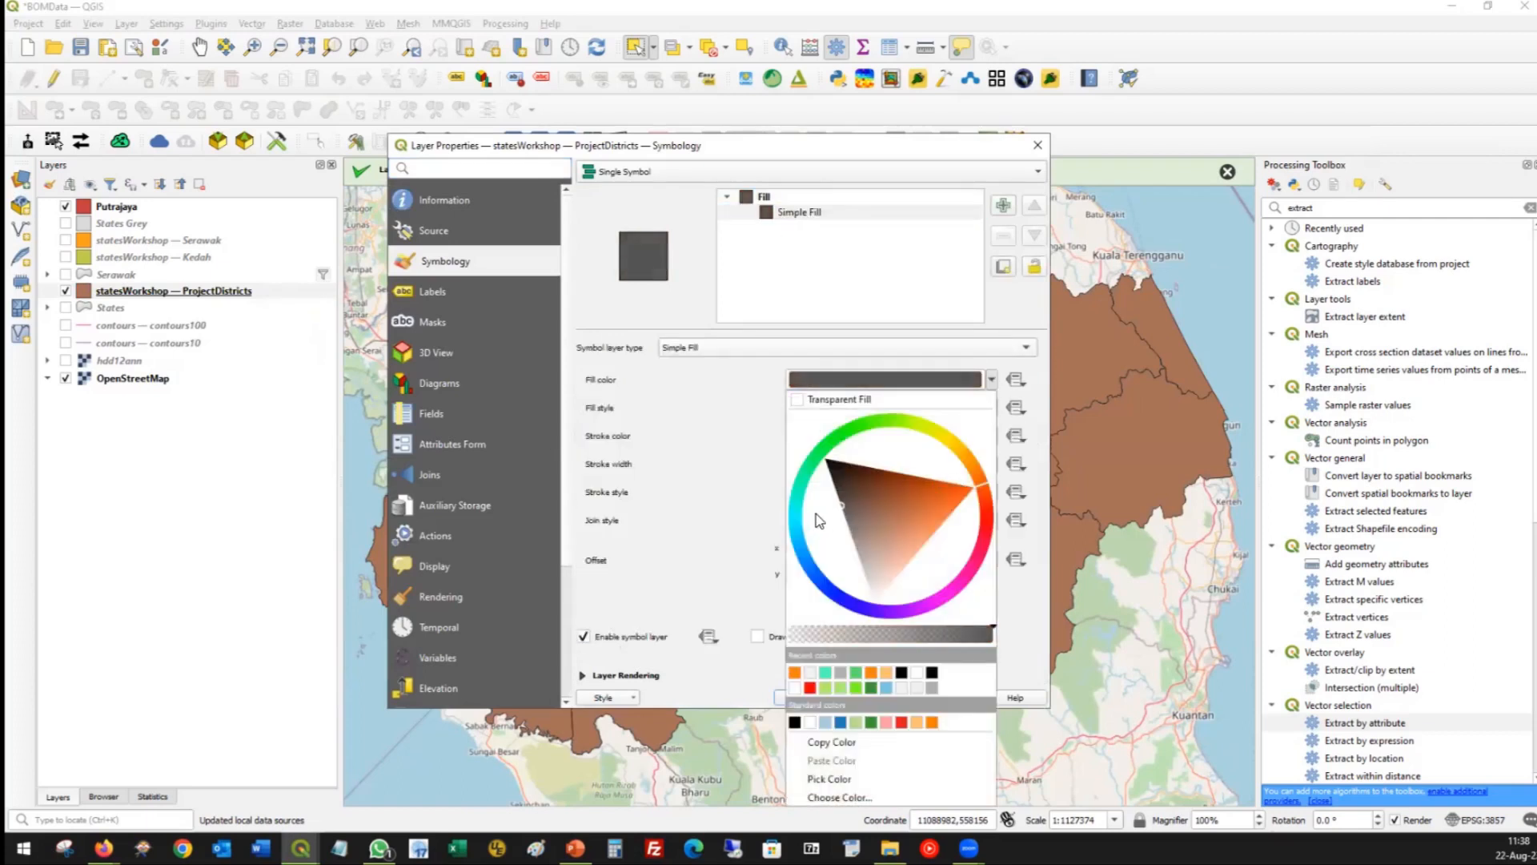
{"action": "left_click", "coordinate": [833, 461]}
{"action": "left_click_drag", "start_coordinate": [977, 491], "coordinate": [965, 456]}
{"action": "left_click_drag", "start_coordinate": [921, 522], "coordinate": [946, 438]}
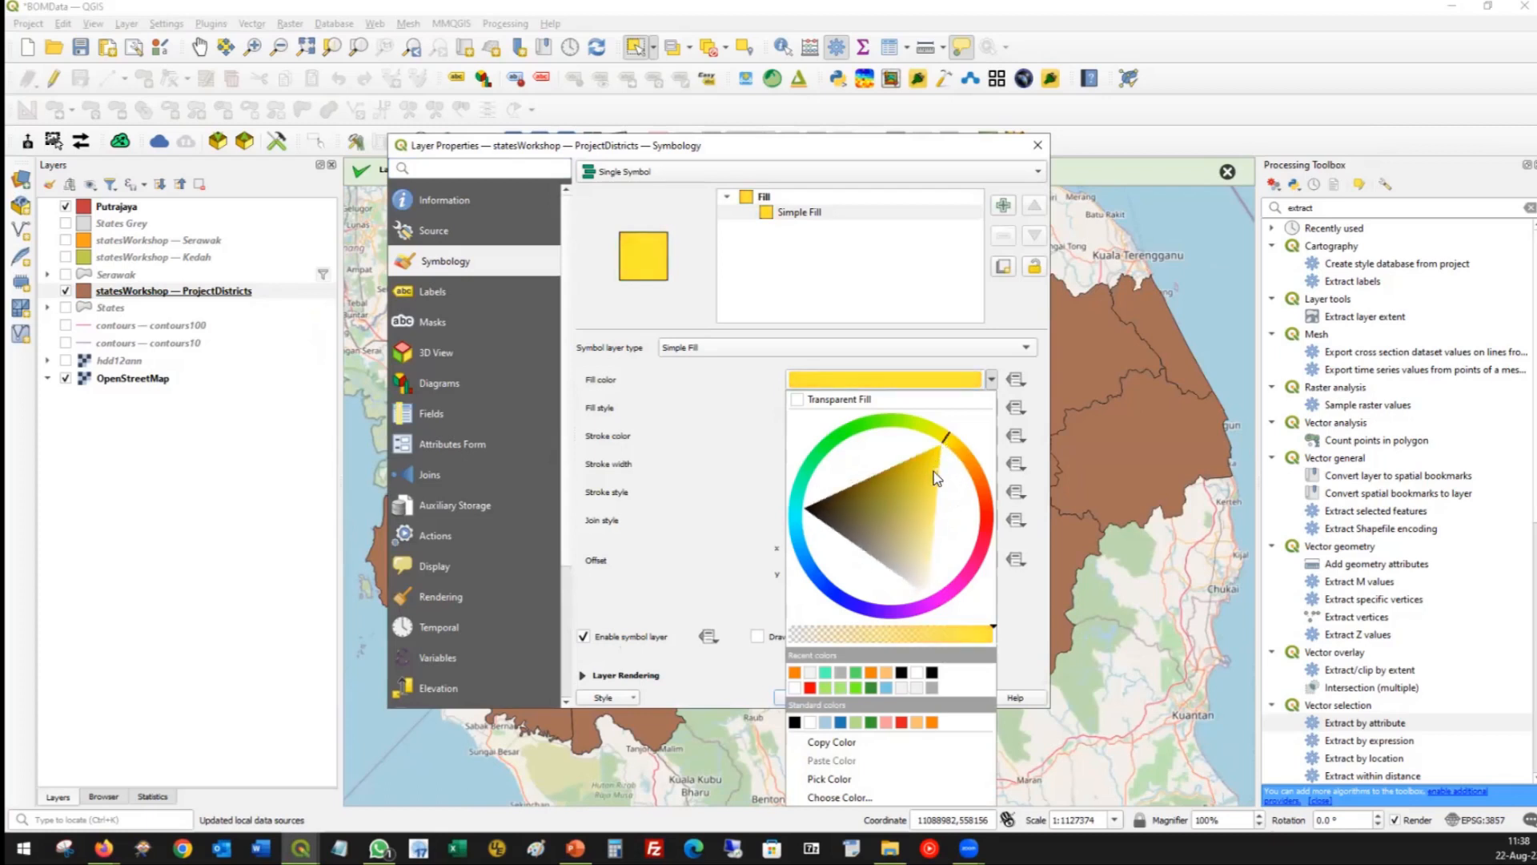
{"action": "left_click", "coordinate": [957, 449]}
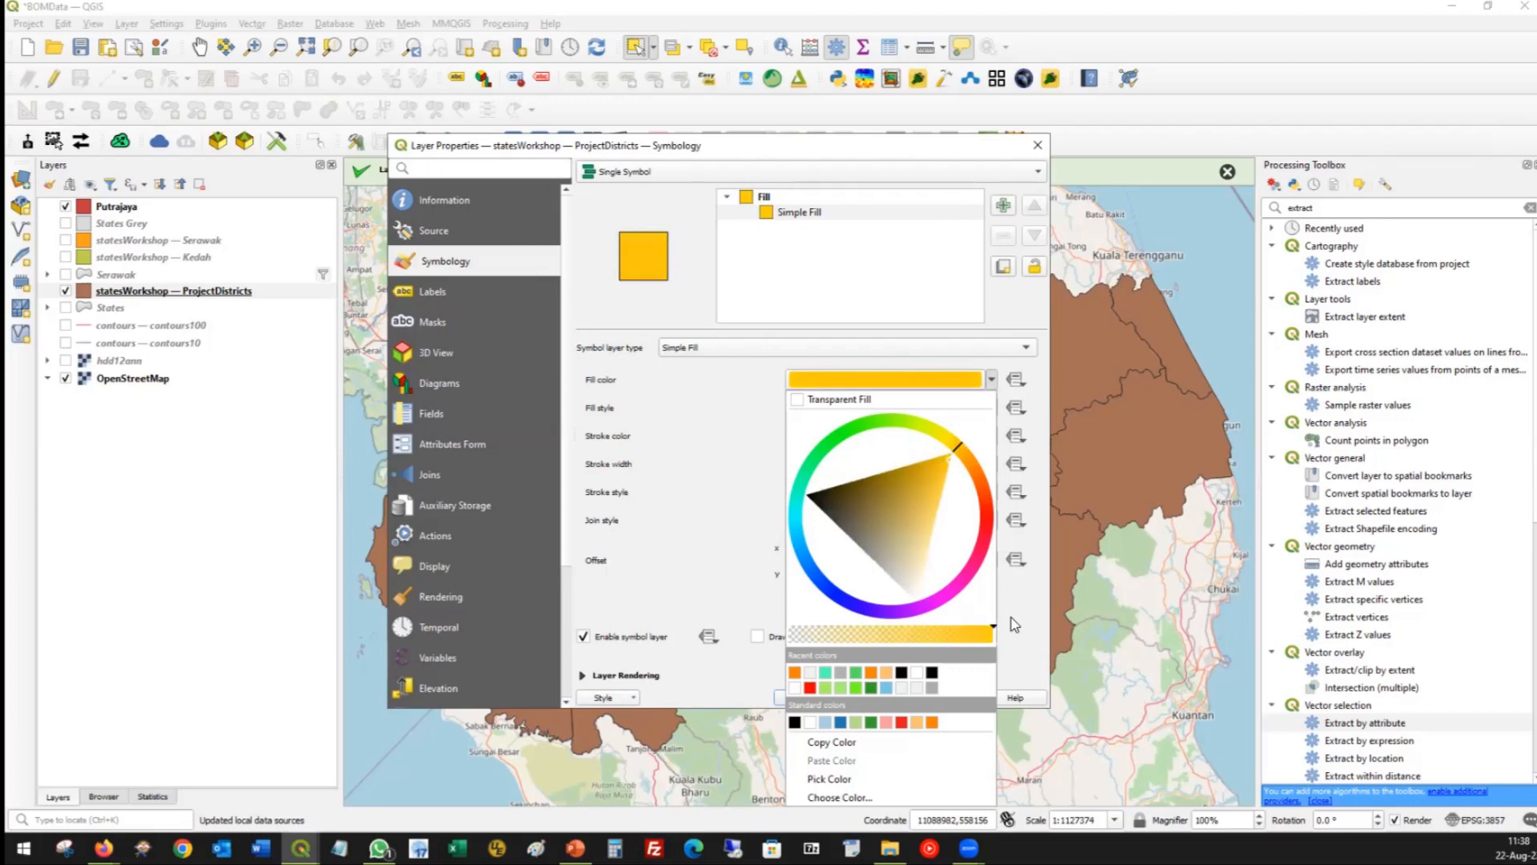
{"action": "left_click", "coordinate": [687, 324]}
{"action": "left_click", "coordinate": [805, 700]}
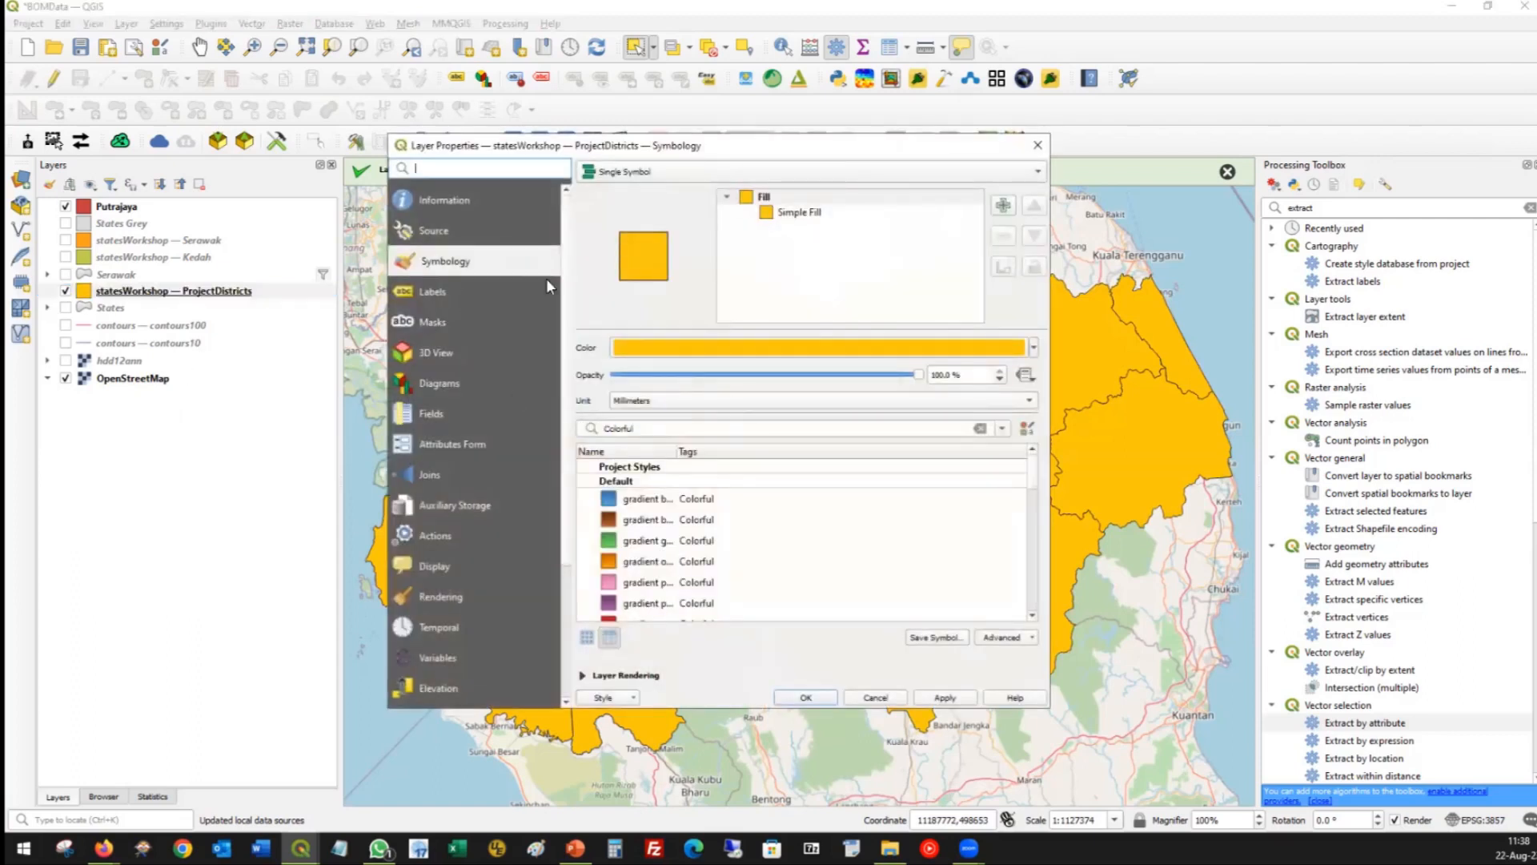
Set the ProjectDistricts symbol opacity to 45% and apply it to the layer.
{"action": "left_click_drag", "start_coordinate": [970, 376], "coordinate": [864, 378]}
{"action": "type", "text": "45"}
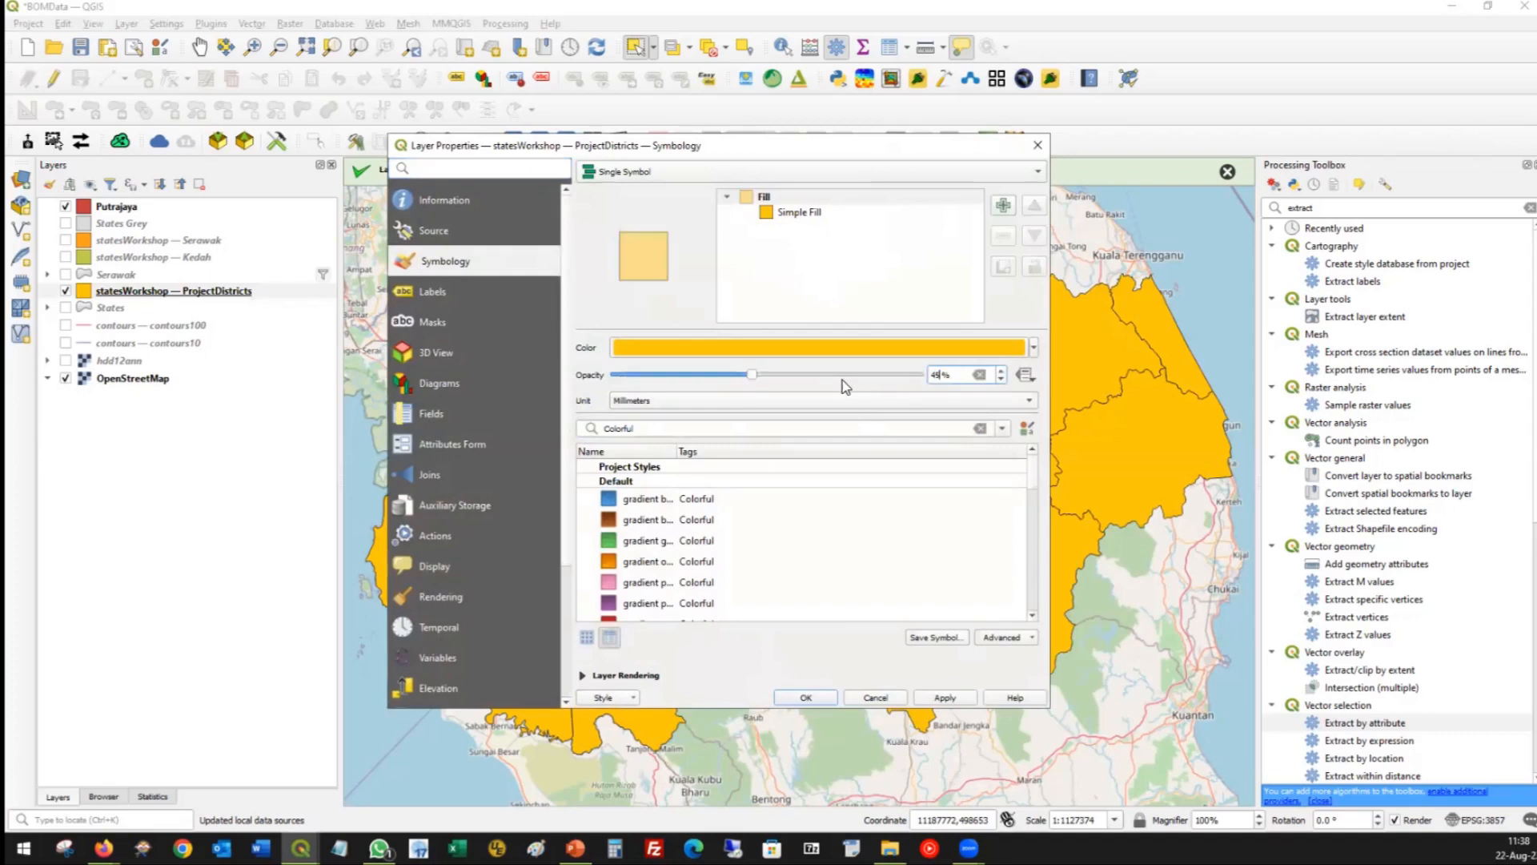
{"action": "left_click", "coordinate": [804, 697]}
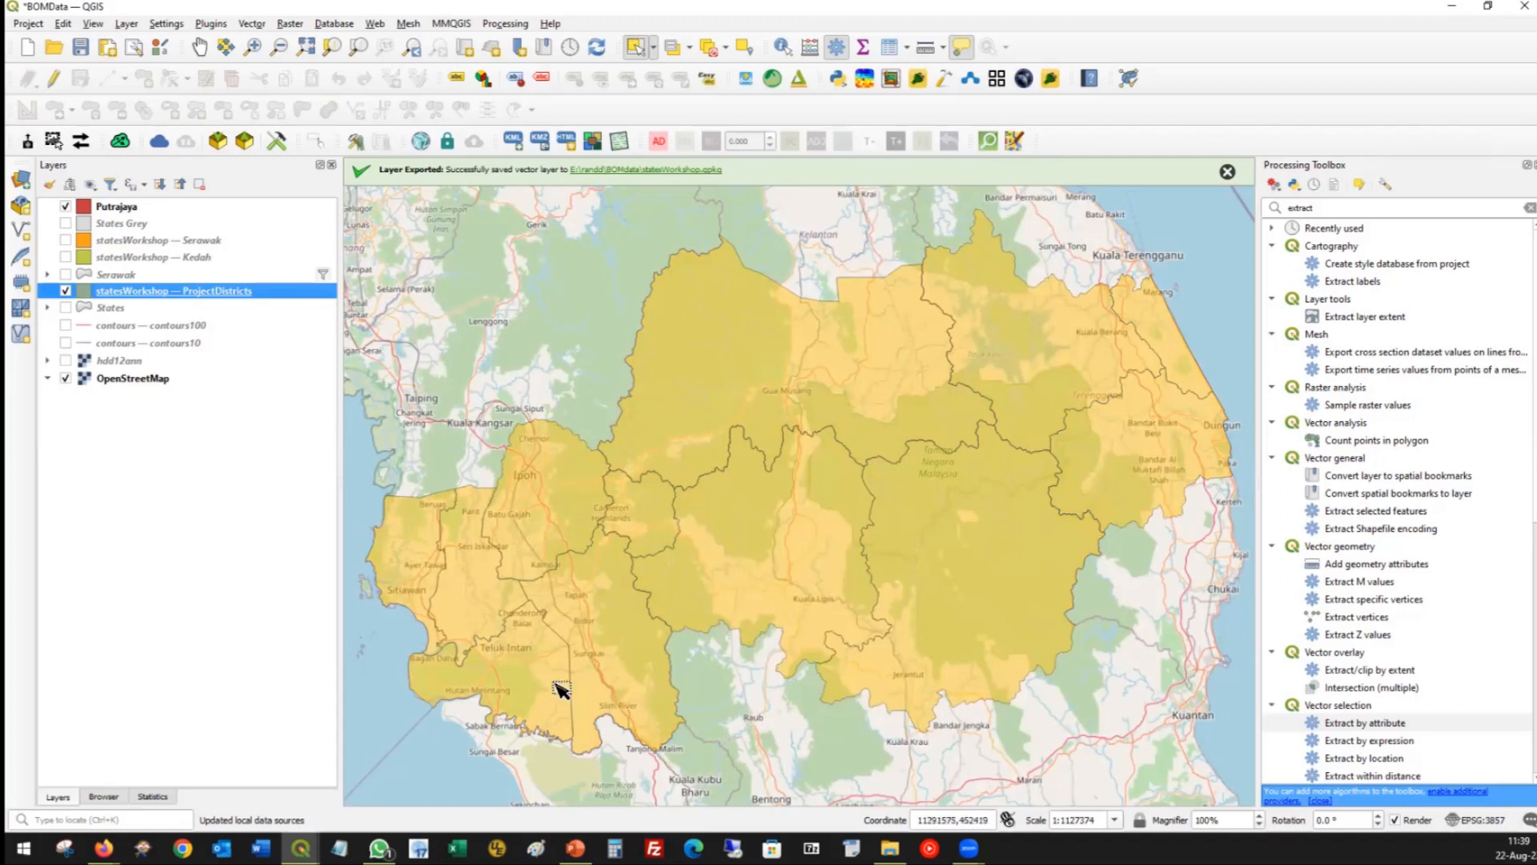
Switch to the PowerPoint presentation, start the slide show at slide 16 and advance to the canvas selection slide.
{"action": "left_click", "coordinate": [574, 848]}
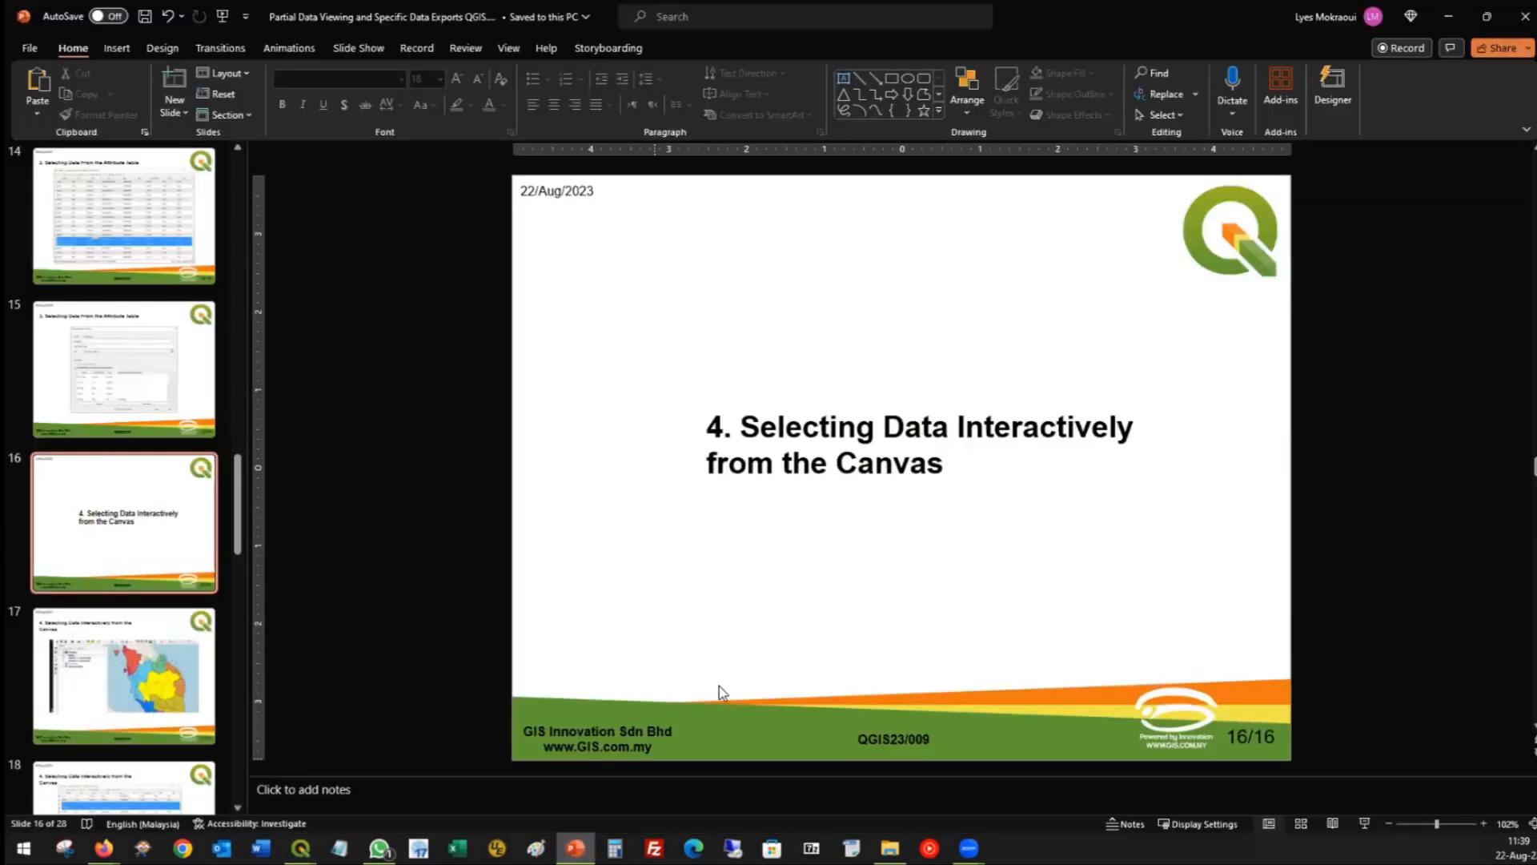
{"action": "left_click", "coordinate": [1366, 825]}
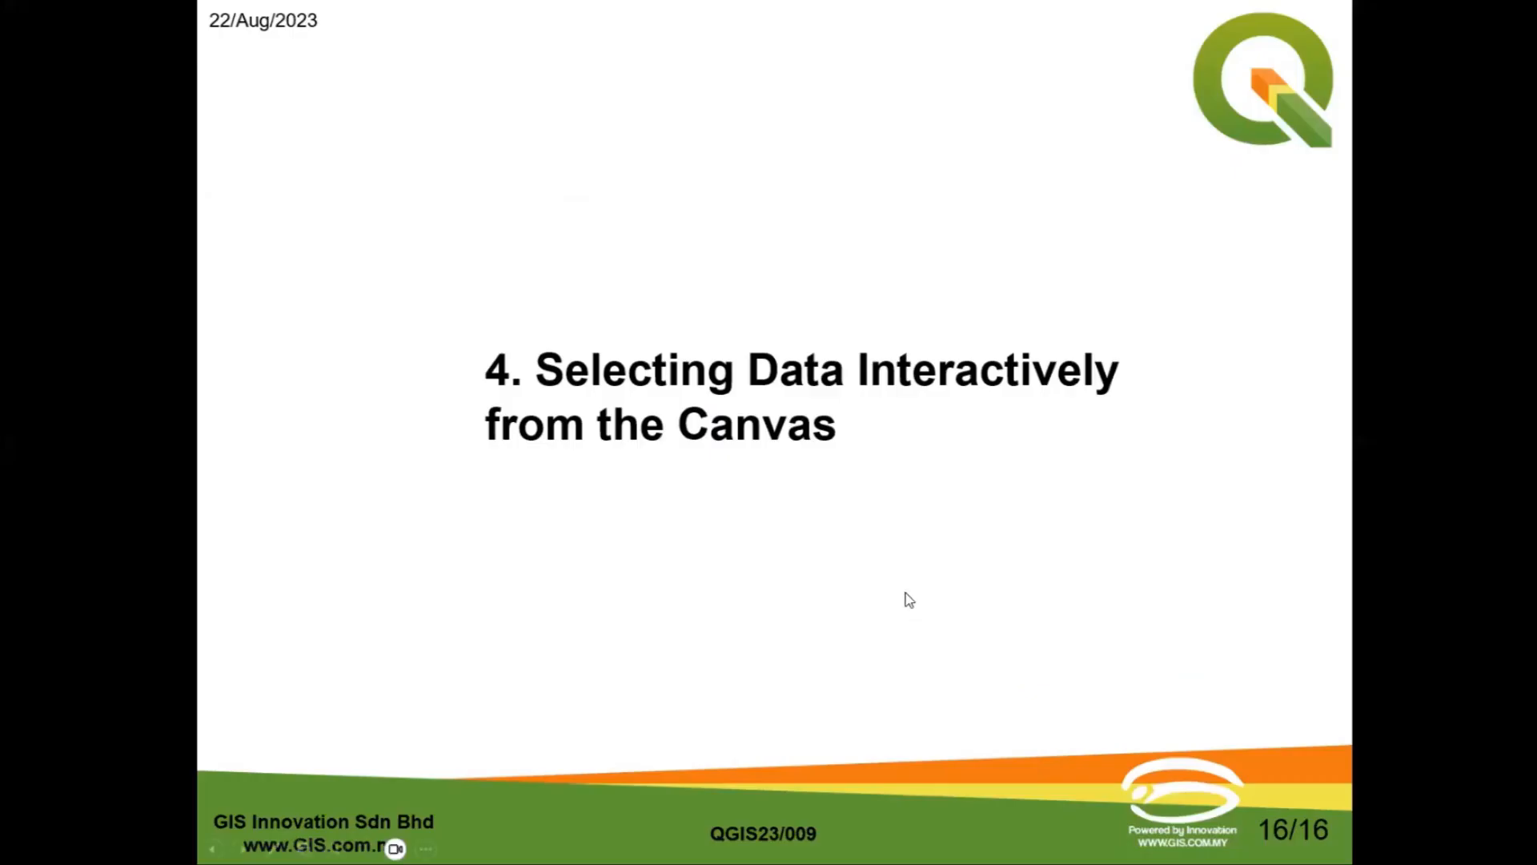
{"action": "left_click", "coordinate": [814, 542]}
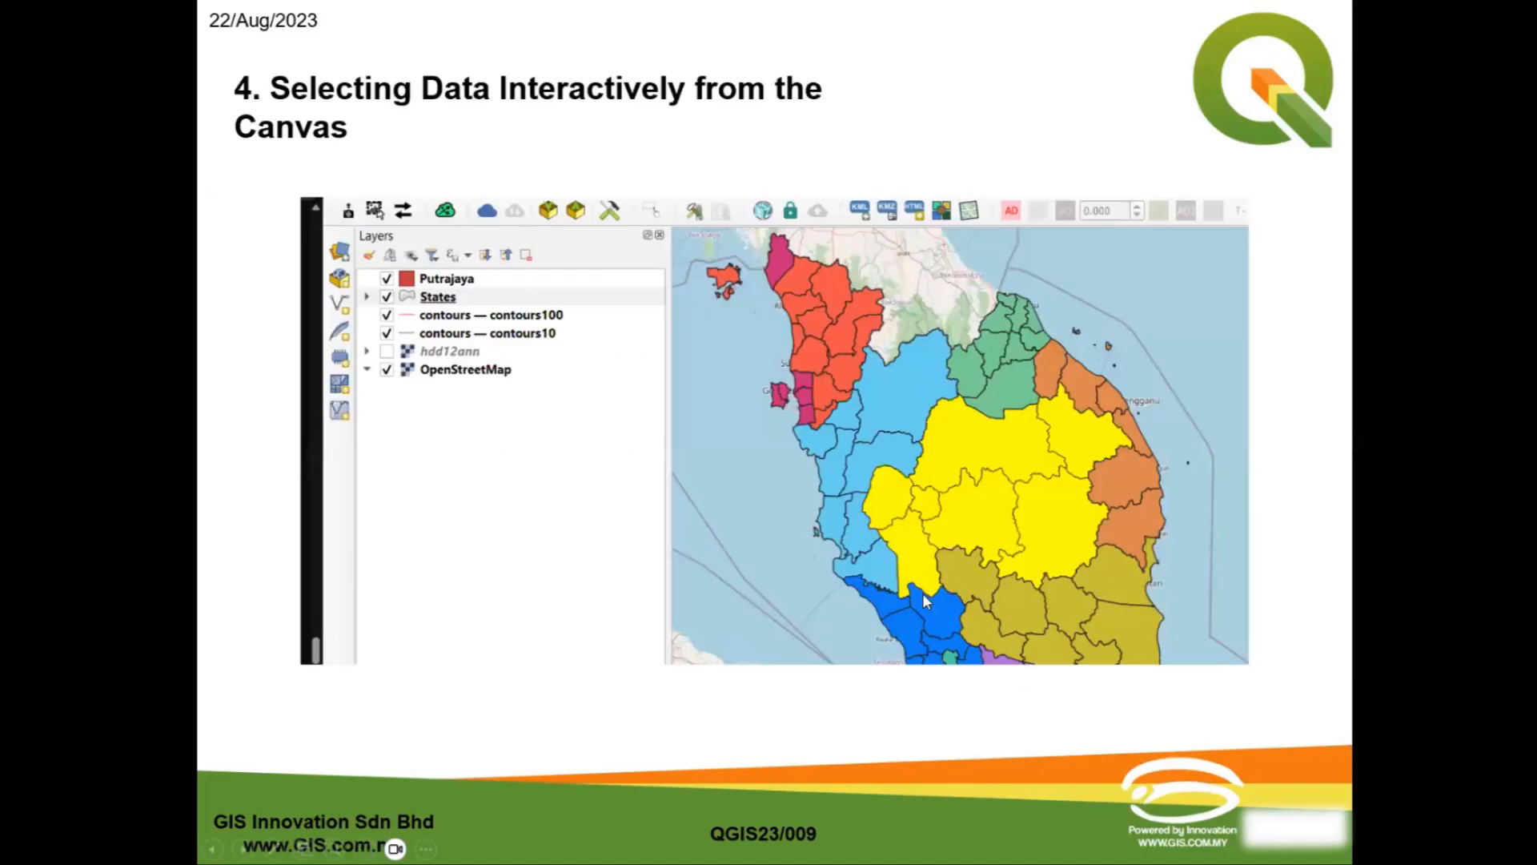
Advance the slide show to the "Other Selection Methods" slide, end it and switch back to QGIS.
{"action": "left_click", "coordinate": [954, 542]}
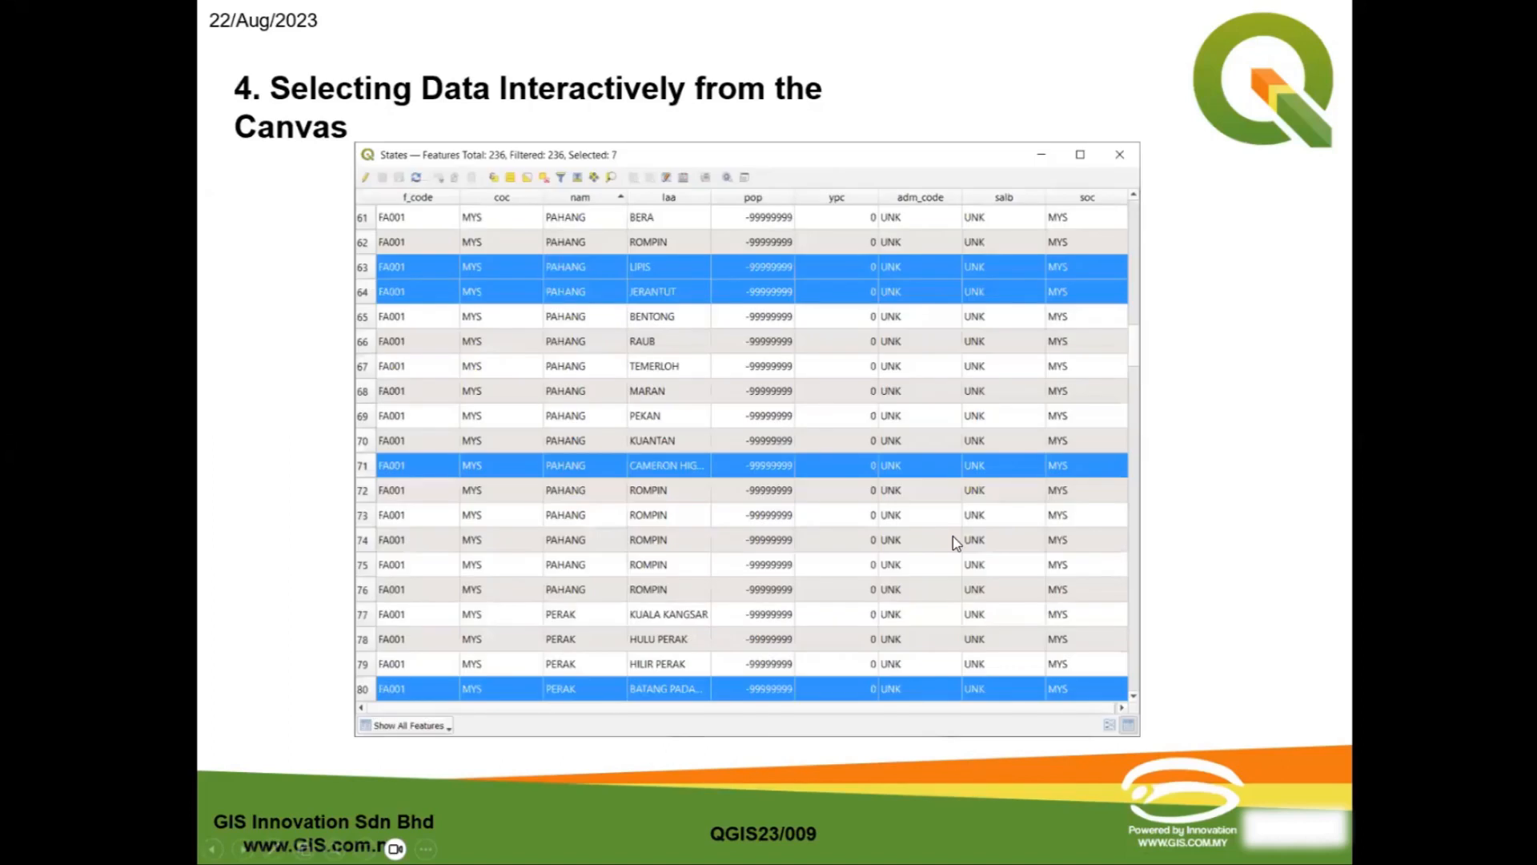
{"action": "left_click", "coordinate": [867, 537]}
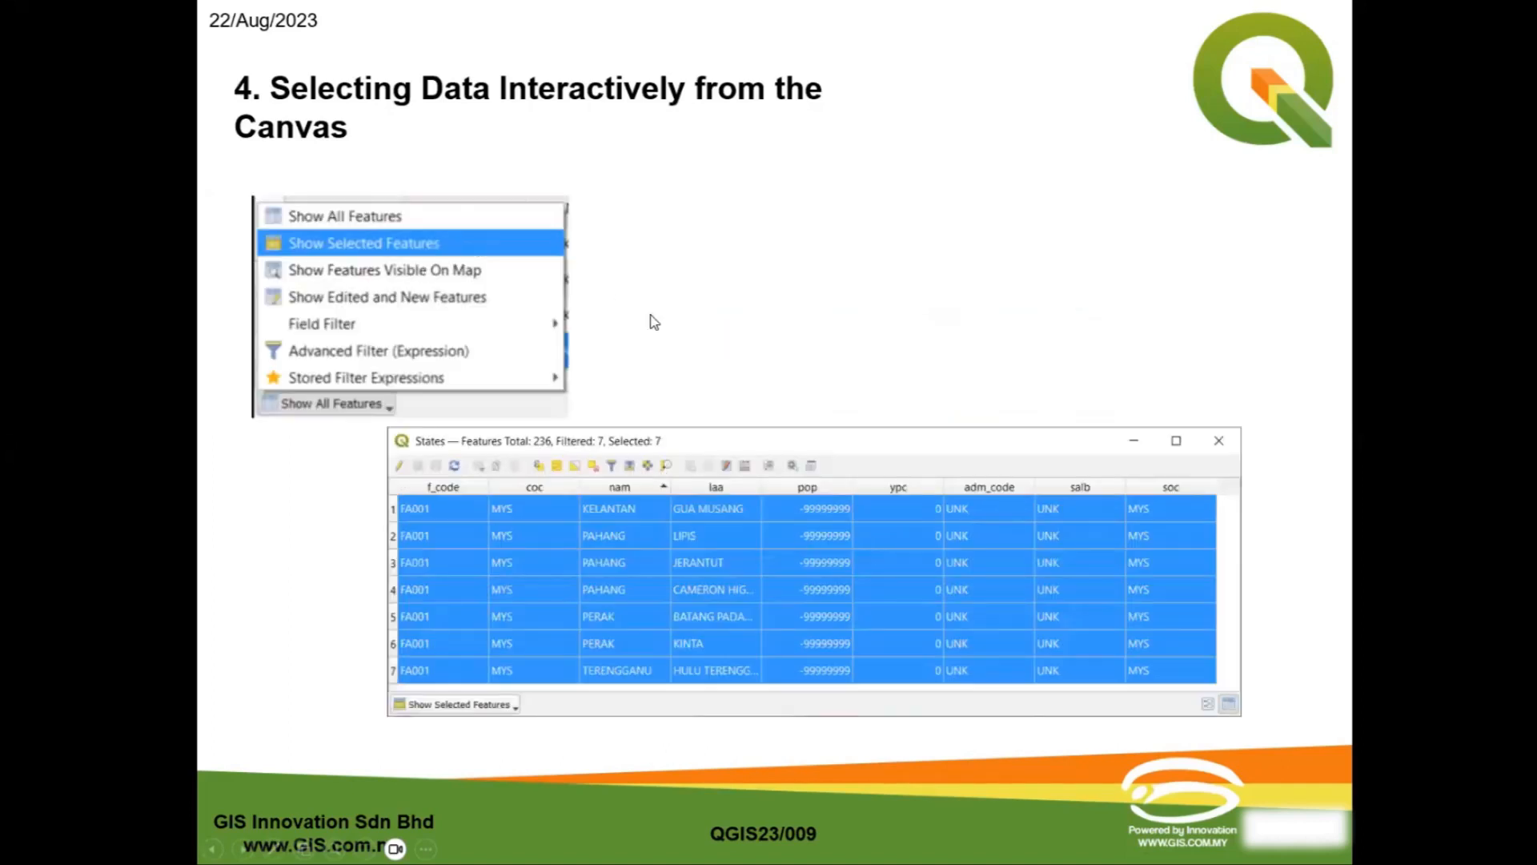
{"action": "left_click", "coordinate": [847, 436]}
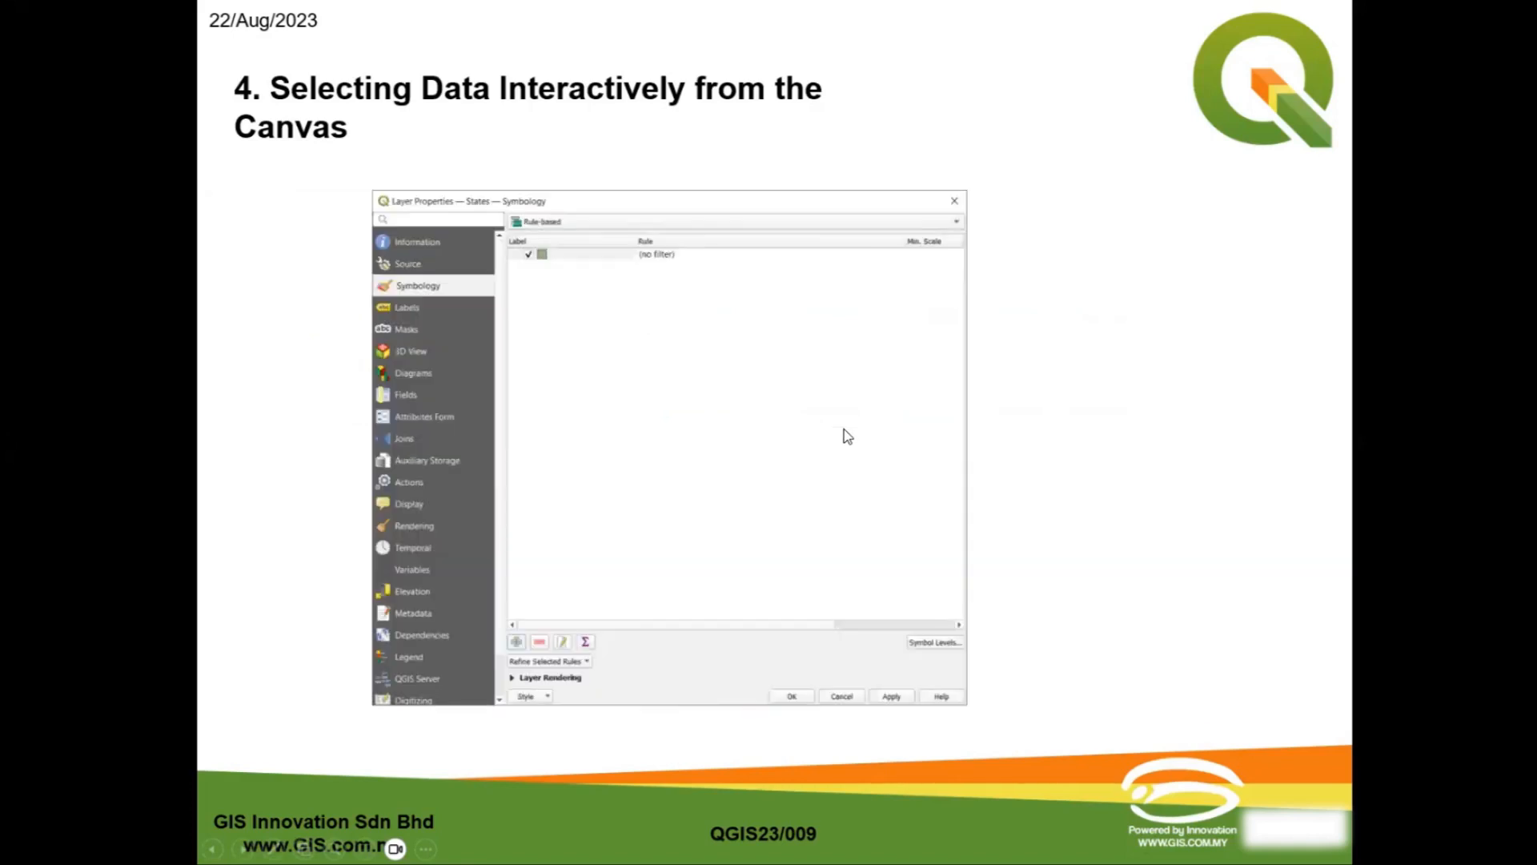
{"action": "left_click", "coordinate": [834, 430]}
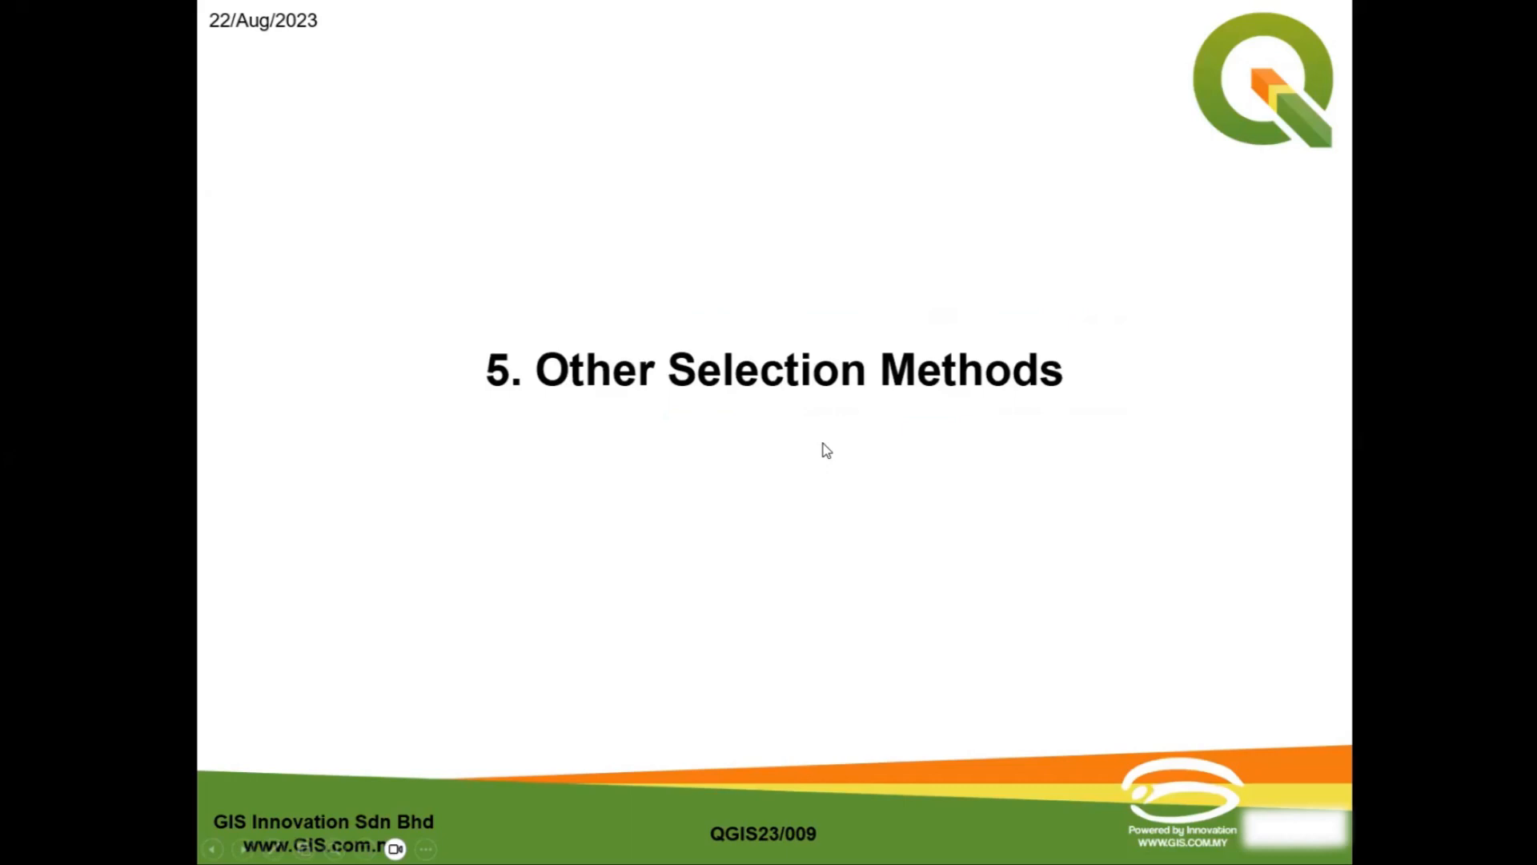
{"action": "key", "text": "Escape"}
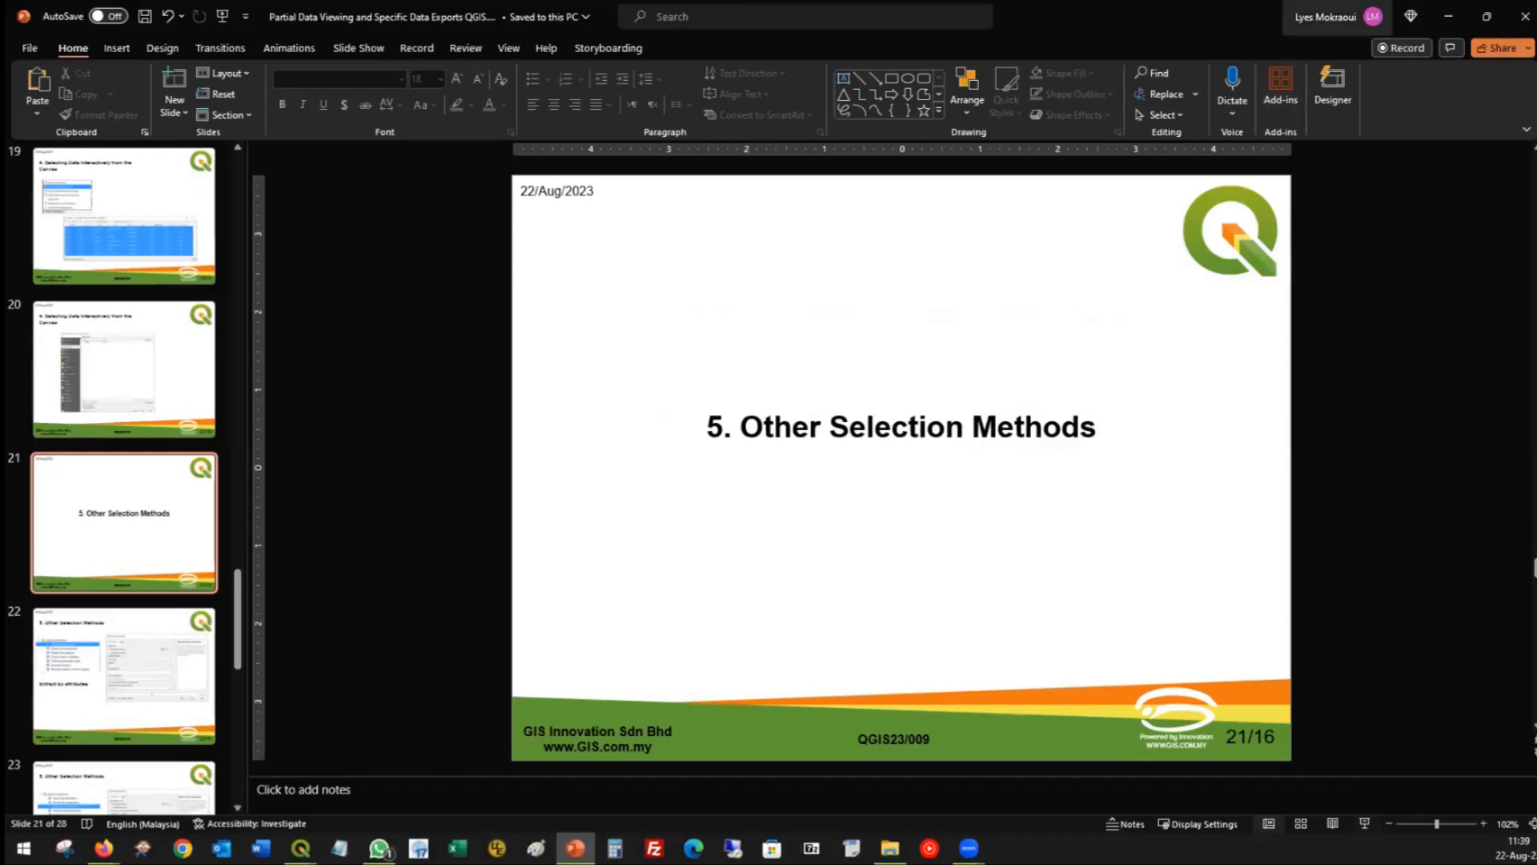
{"action": "left_click", "coordinate": [1449, 17]}
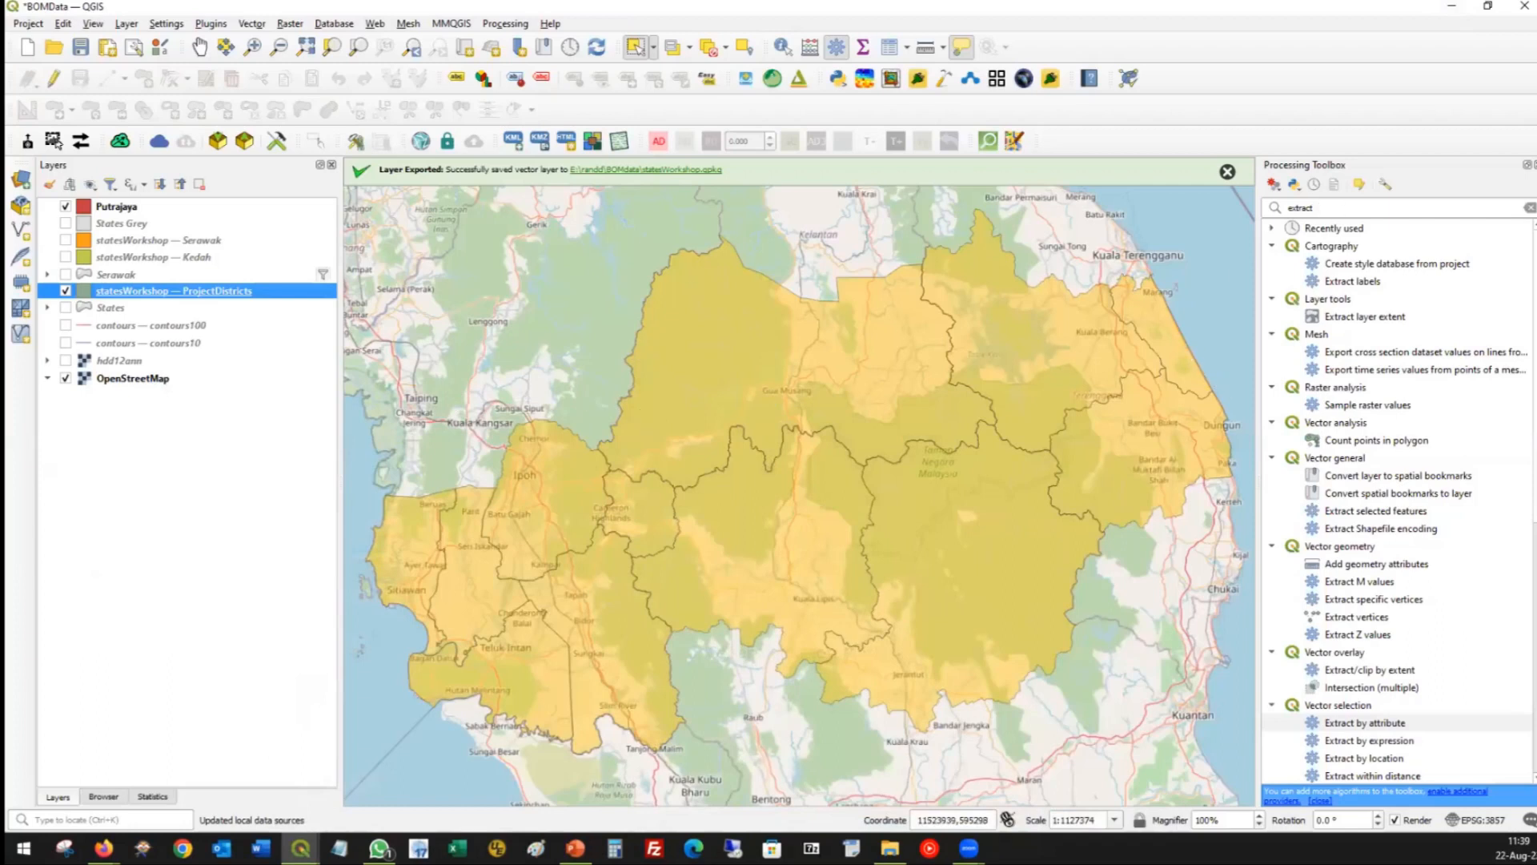
Clear the Processing Toolbox search, and close and reopen the toolbox.
{"action": "left_click", "coordinate": [1530, 207]}
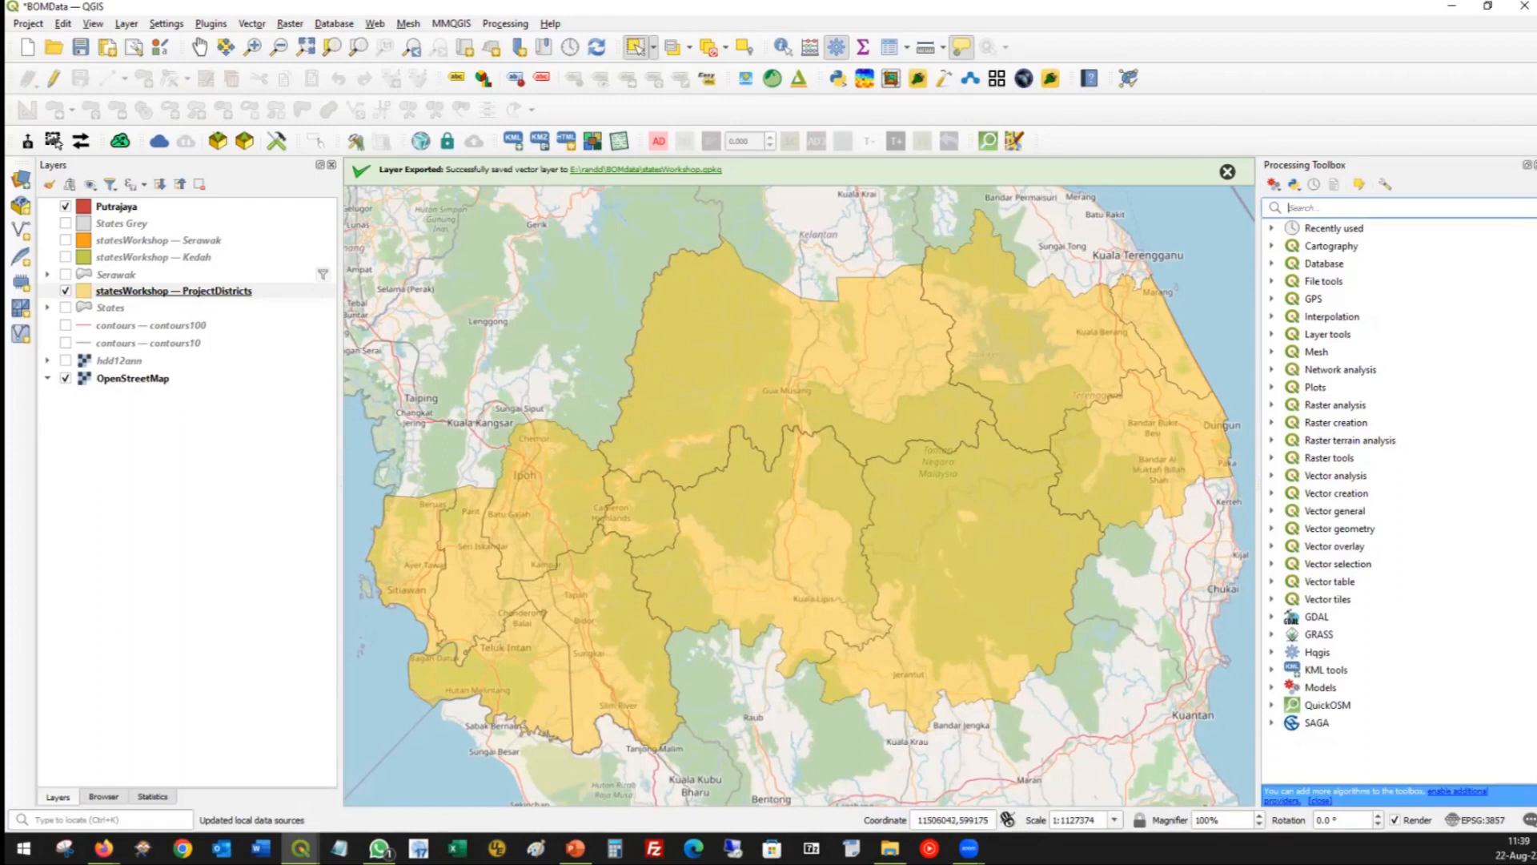
{"action": "left_click", "coordinate": [836, 47]}
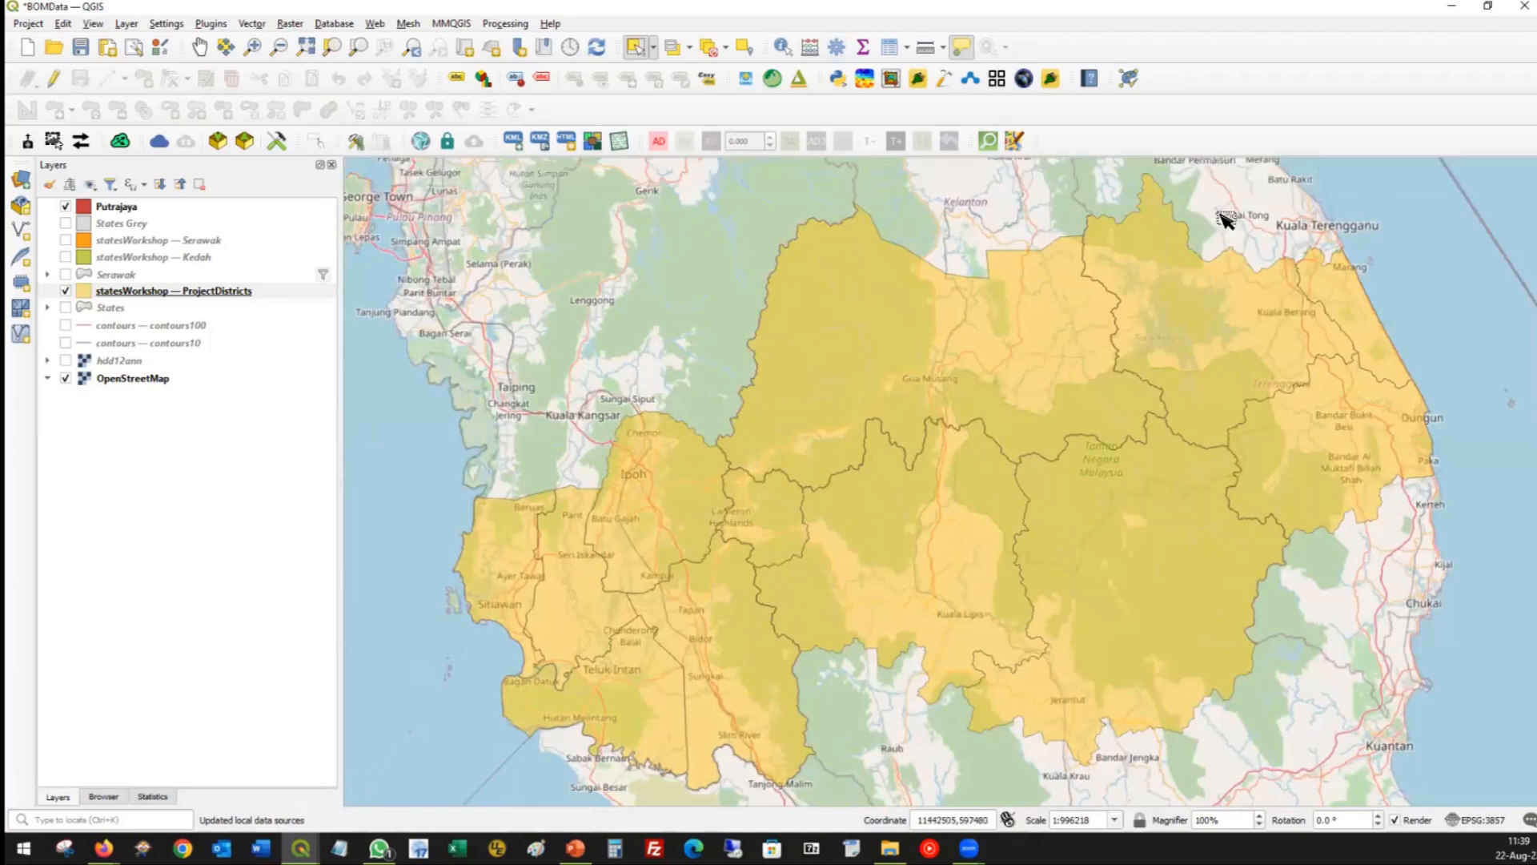
{"action": "left_click", "coordinate": [503, 26]}
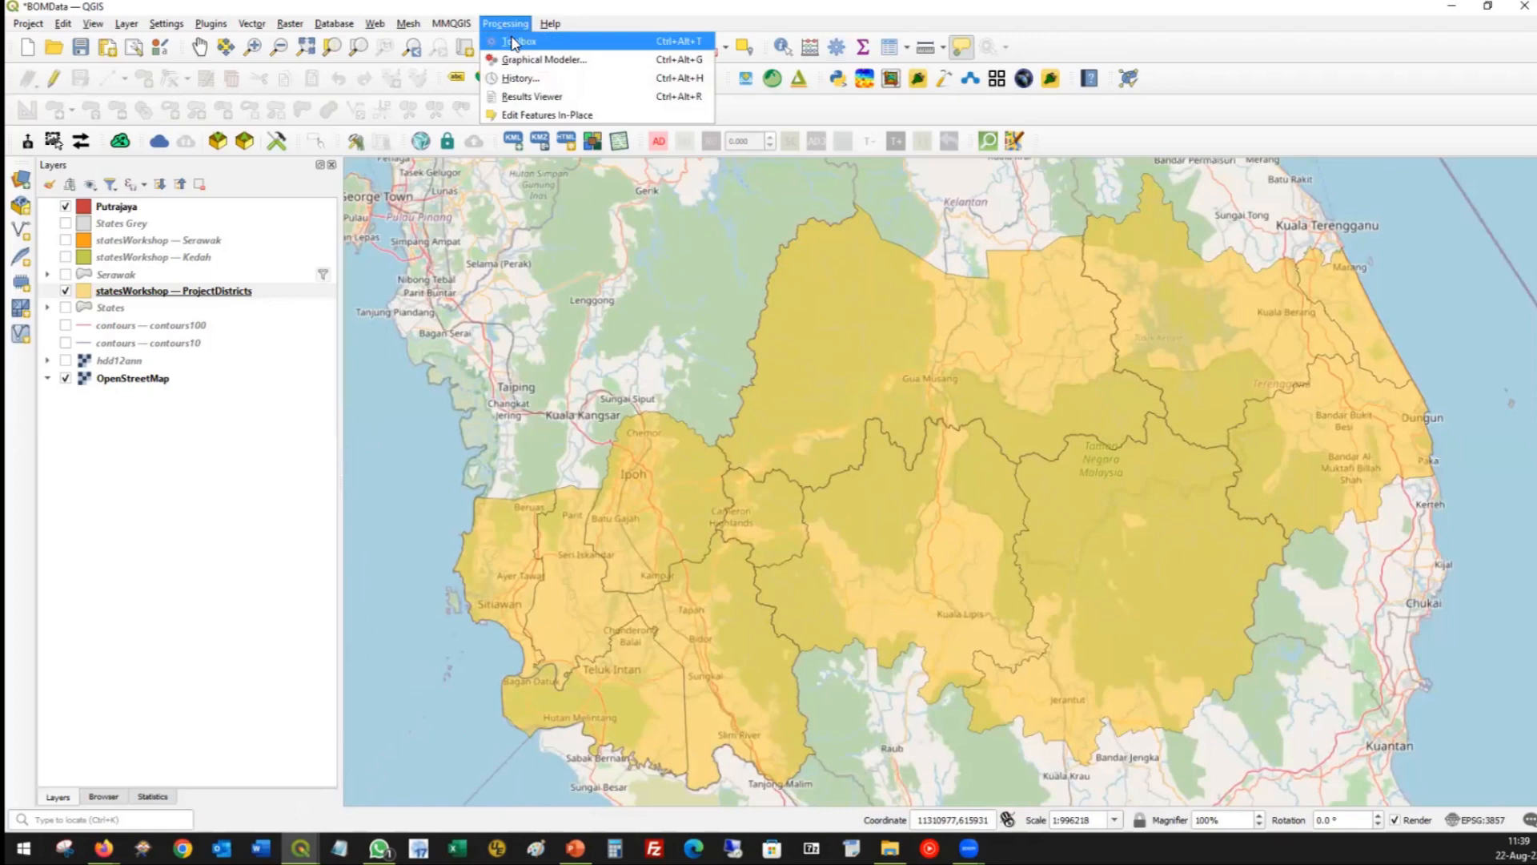
{"action": "left_click", "coordinate": [541, 42]}
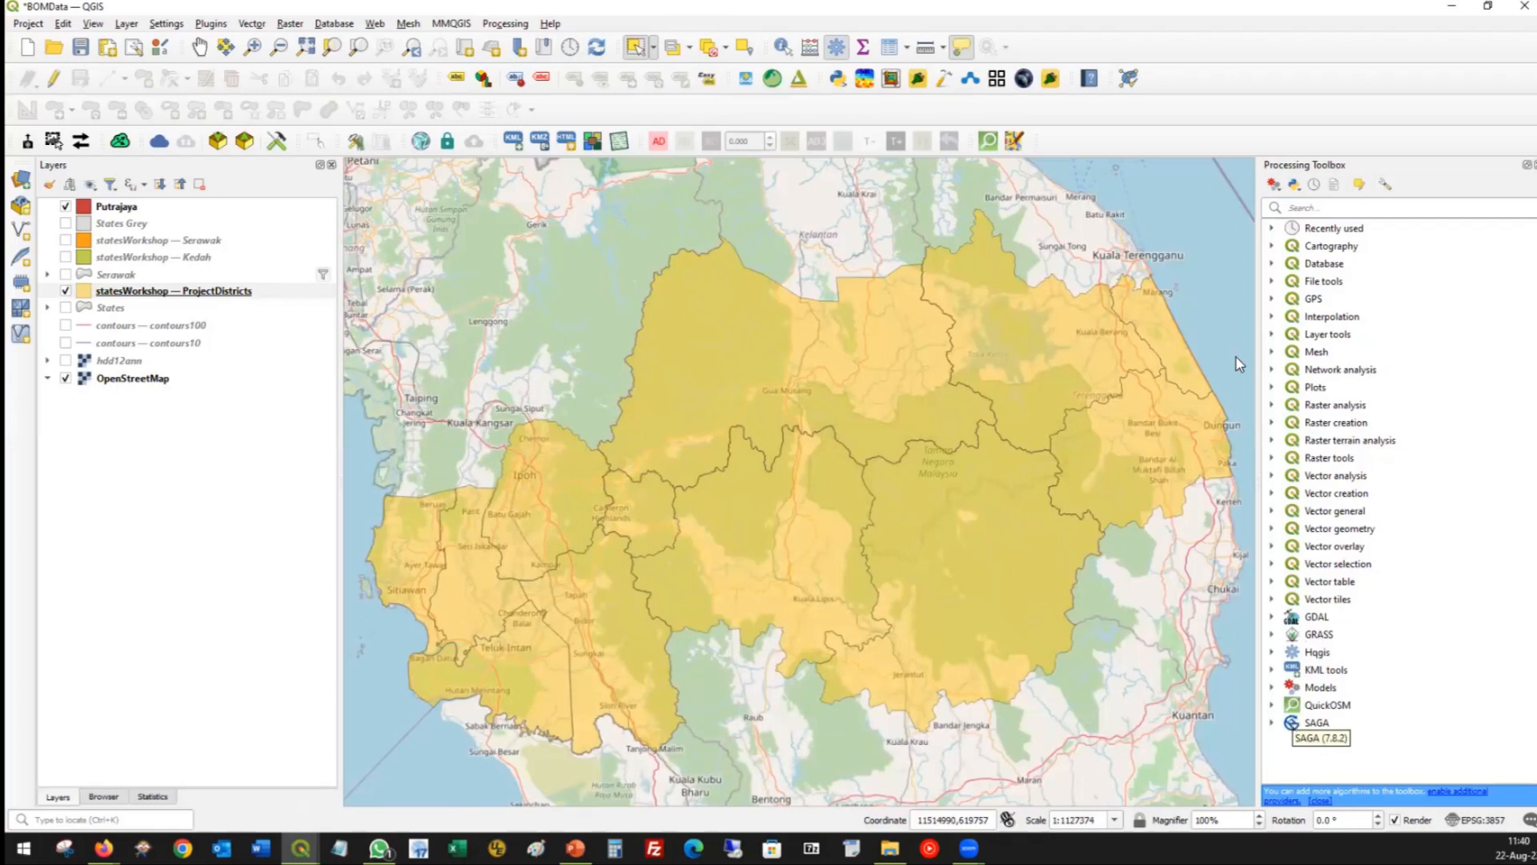
Search the Processing Toolbox for "extract" and find the vector selection algorithms.
{"action": "left_click", "coordinate": [1331, 206]}
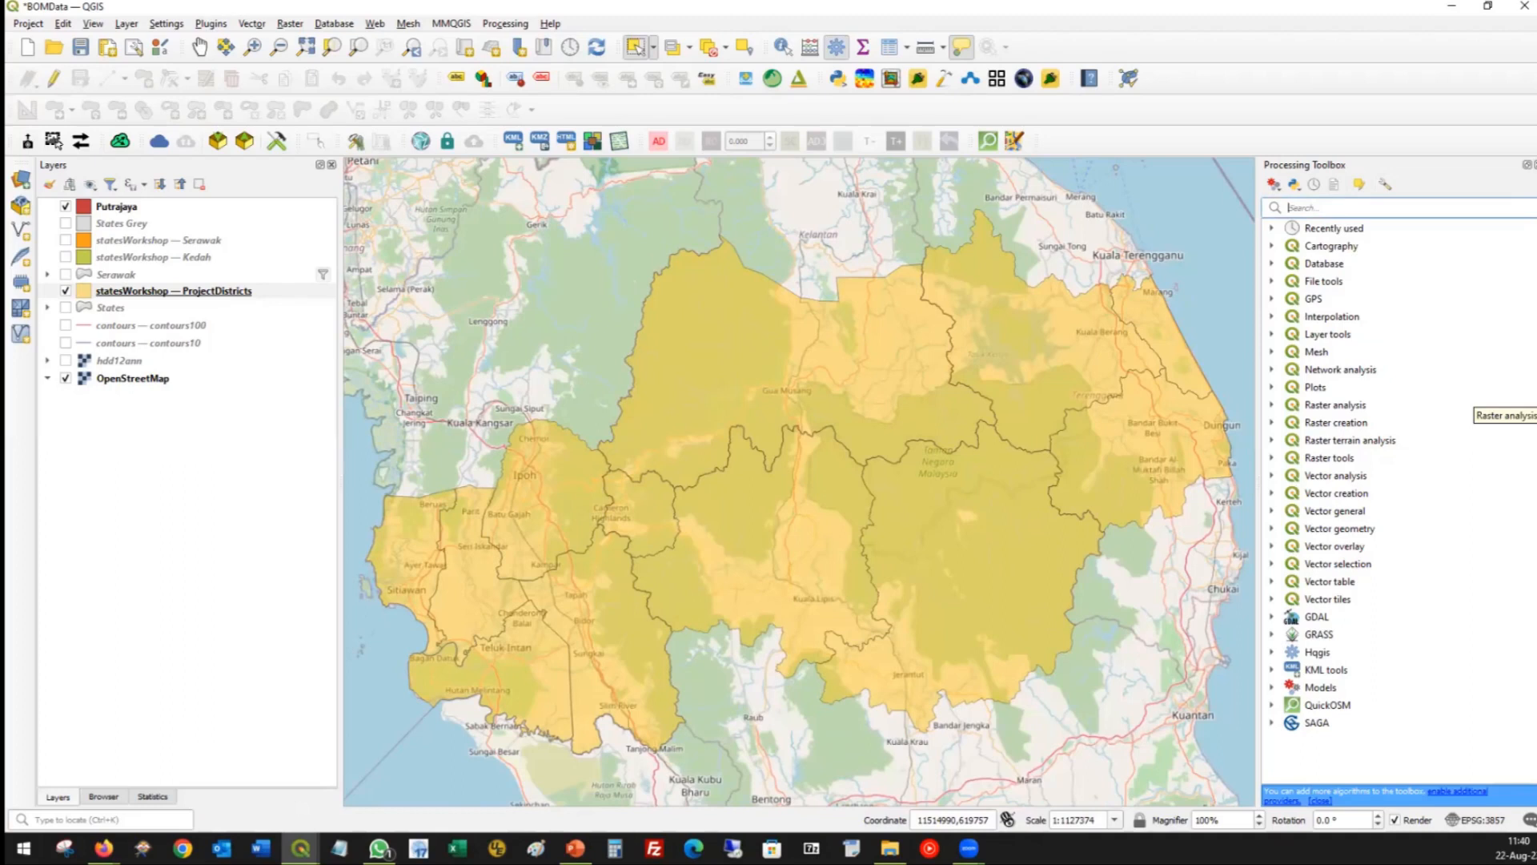
{"action": "type", "text": "extrac"}
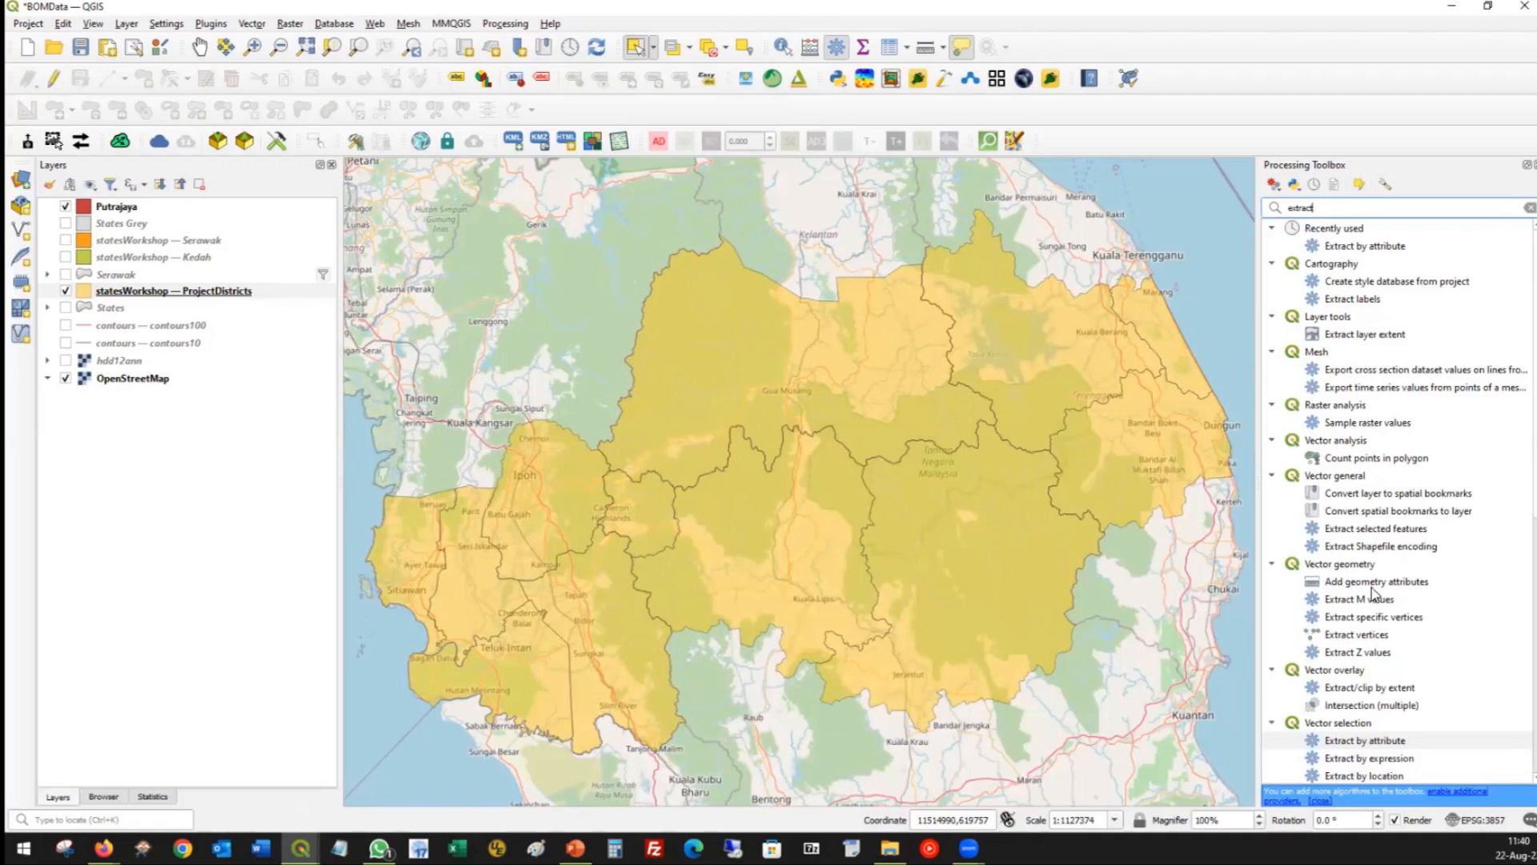
{"action": "type", "text": "t"}
{"action": "scroll", "coordinate": [1374, 592], "scroll_direction": "down", "scroll_amount": 2}
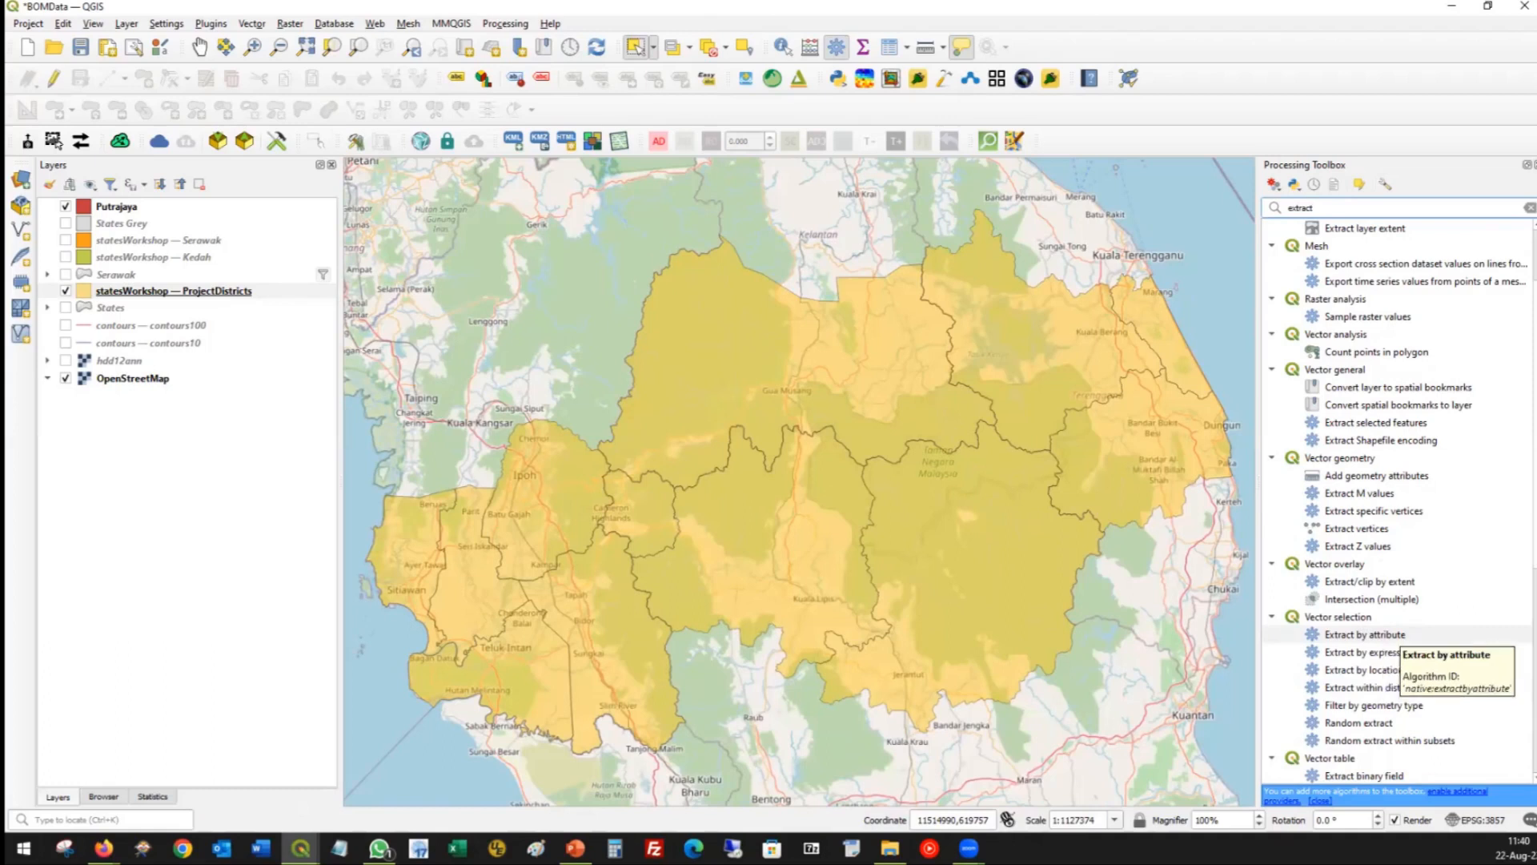
Try to extract the MELAKA features from the States layer into a temporary layer with Extract by attribute.
{"action": "double_click", "coordinate": [1389, 635]}
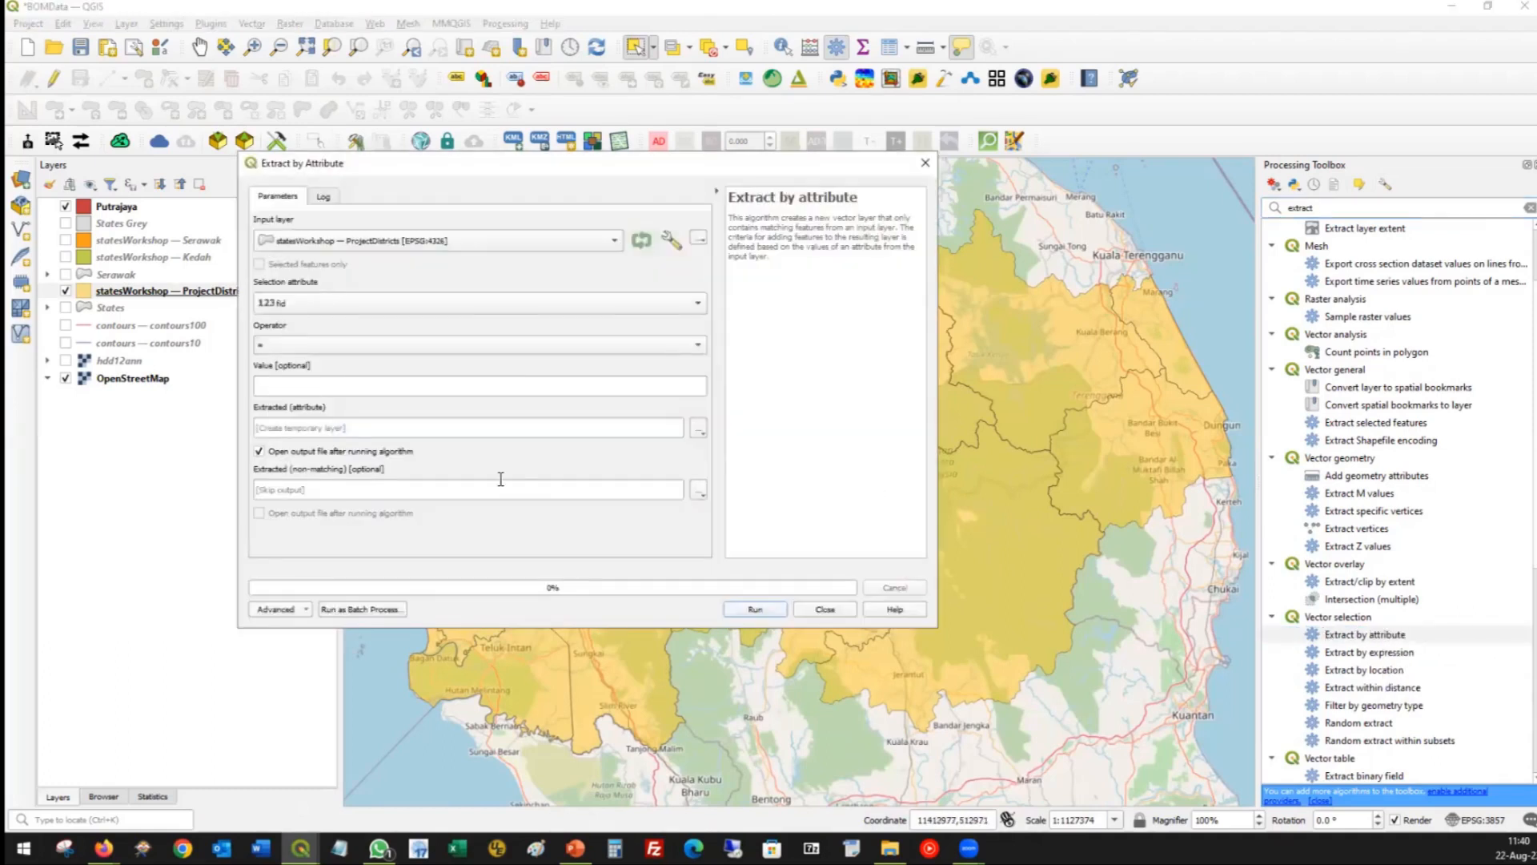
{"action": "left_click", "coordinate": [687, 308]}
{"action": "left_click", "coordinate": [505, 347]}
{"action": "left_click", "coordinate": [332, 384]}
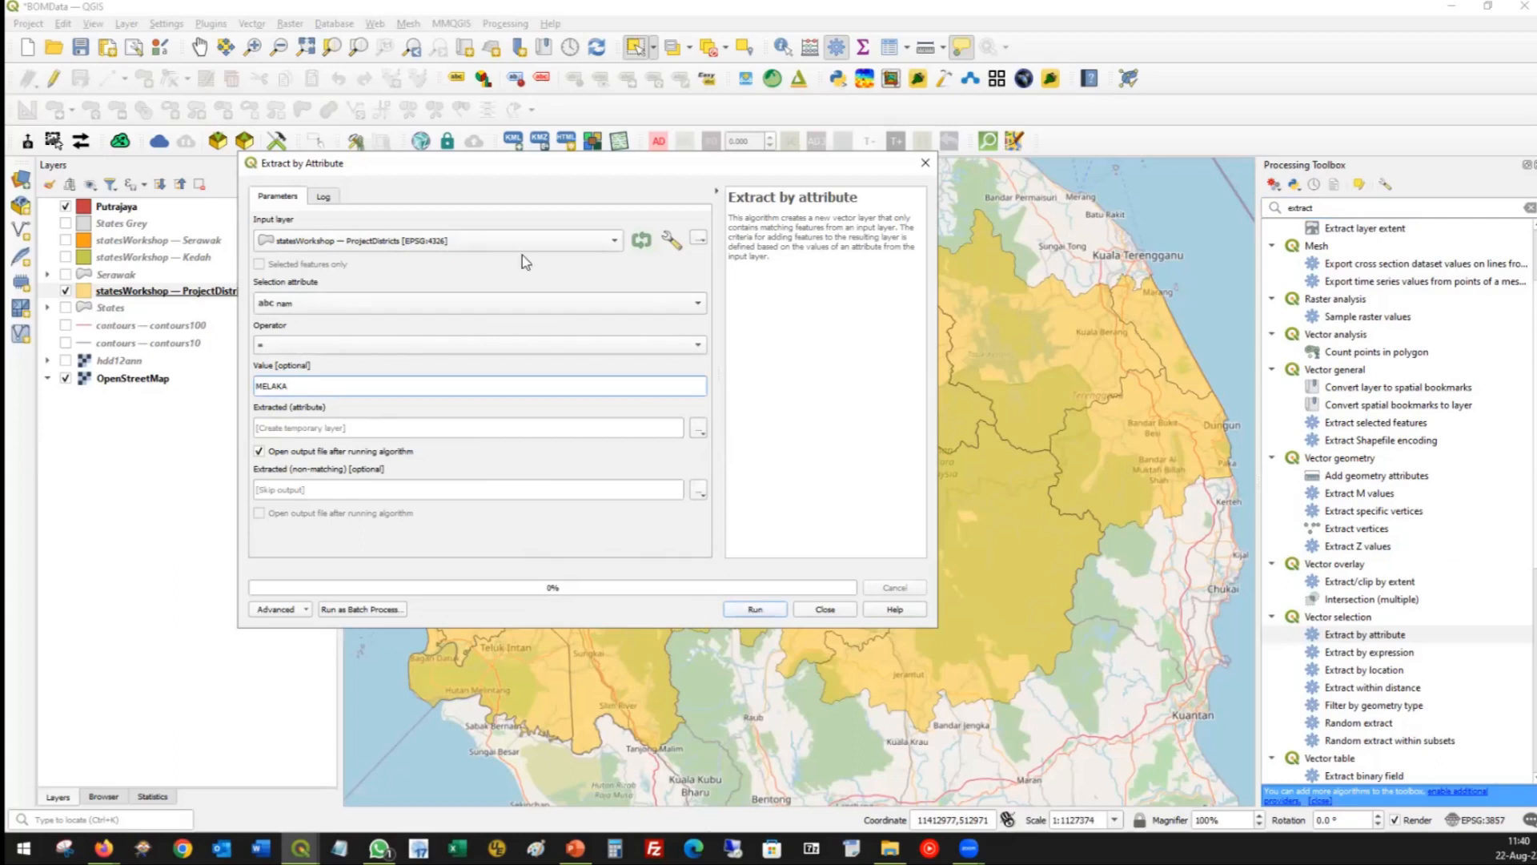
{"action": "left_click", "coordinate": [607, 244]}
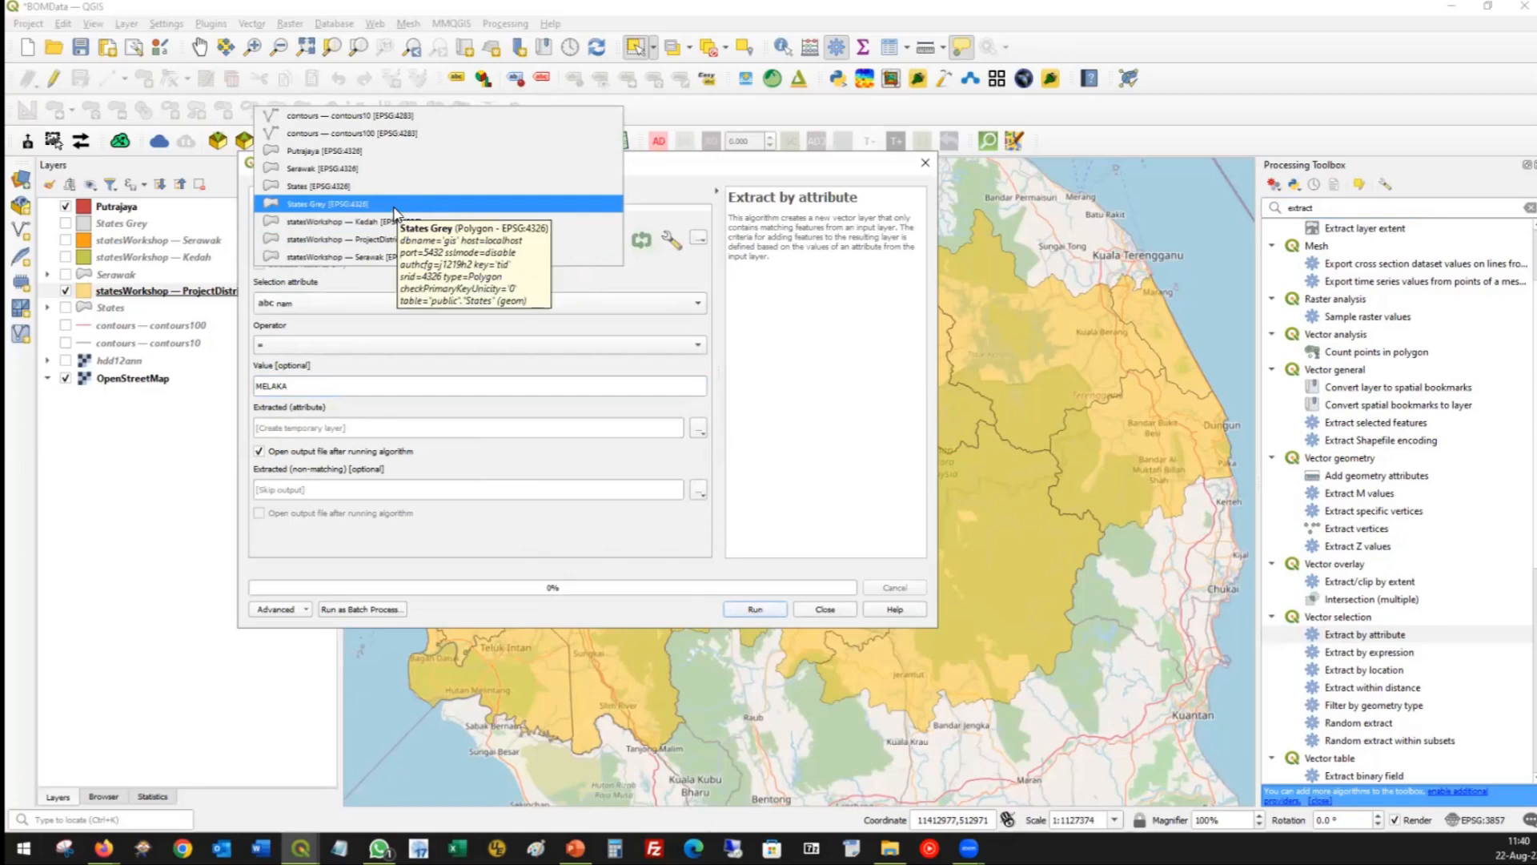
{"action": "left_click", "coordinate": [410, 187]}
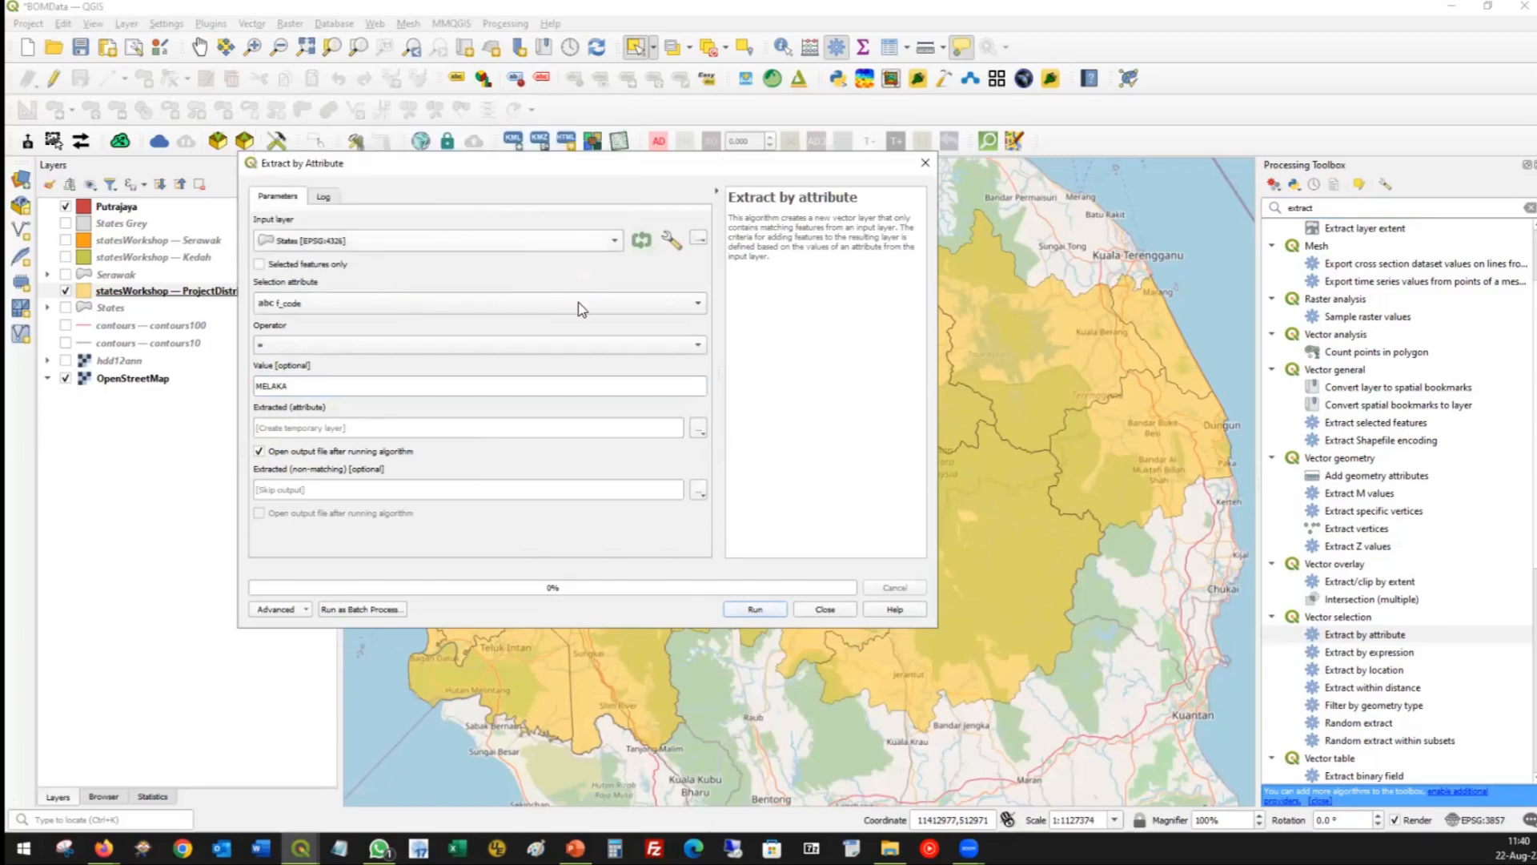
{"action": "left_click", "coordinate": [753, 609]}
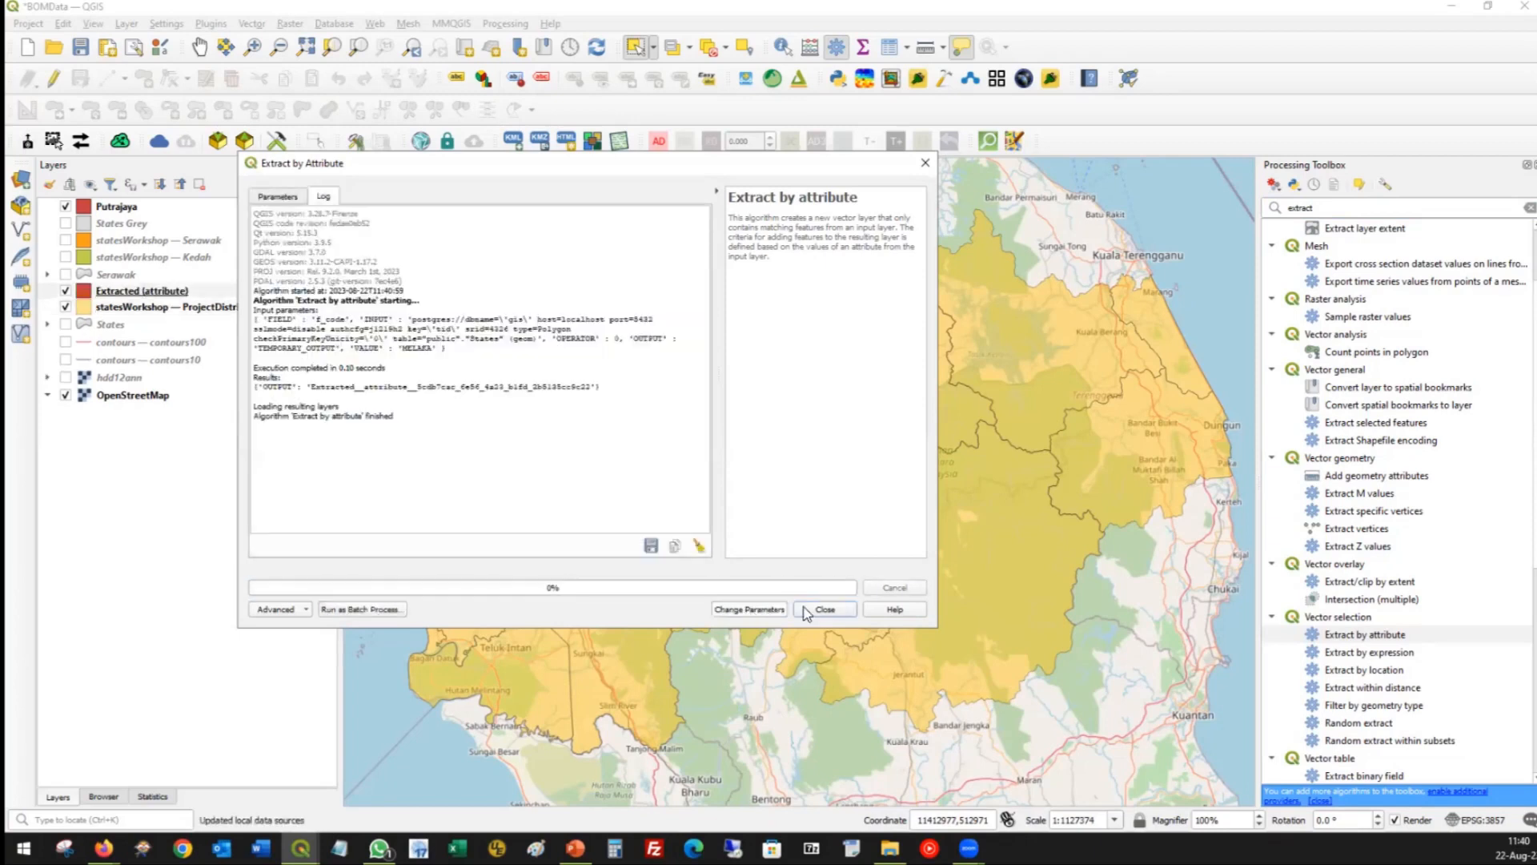
{"action": "left_click", "coordinate": [830, 612]}
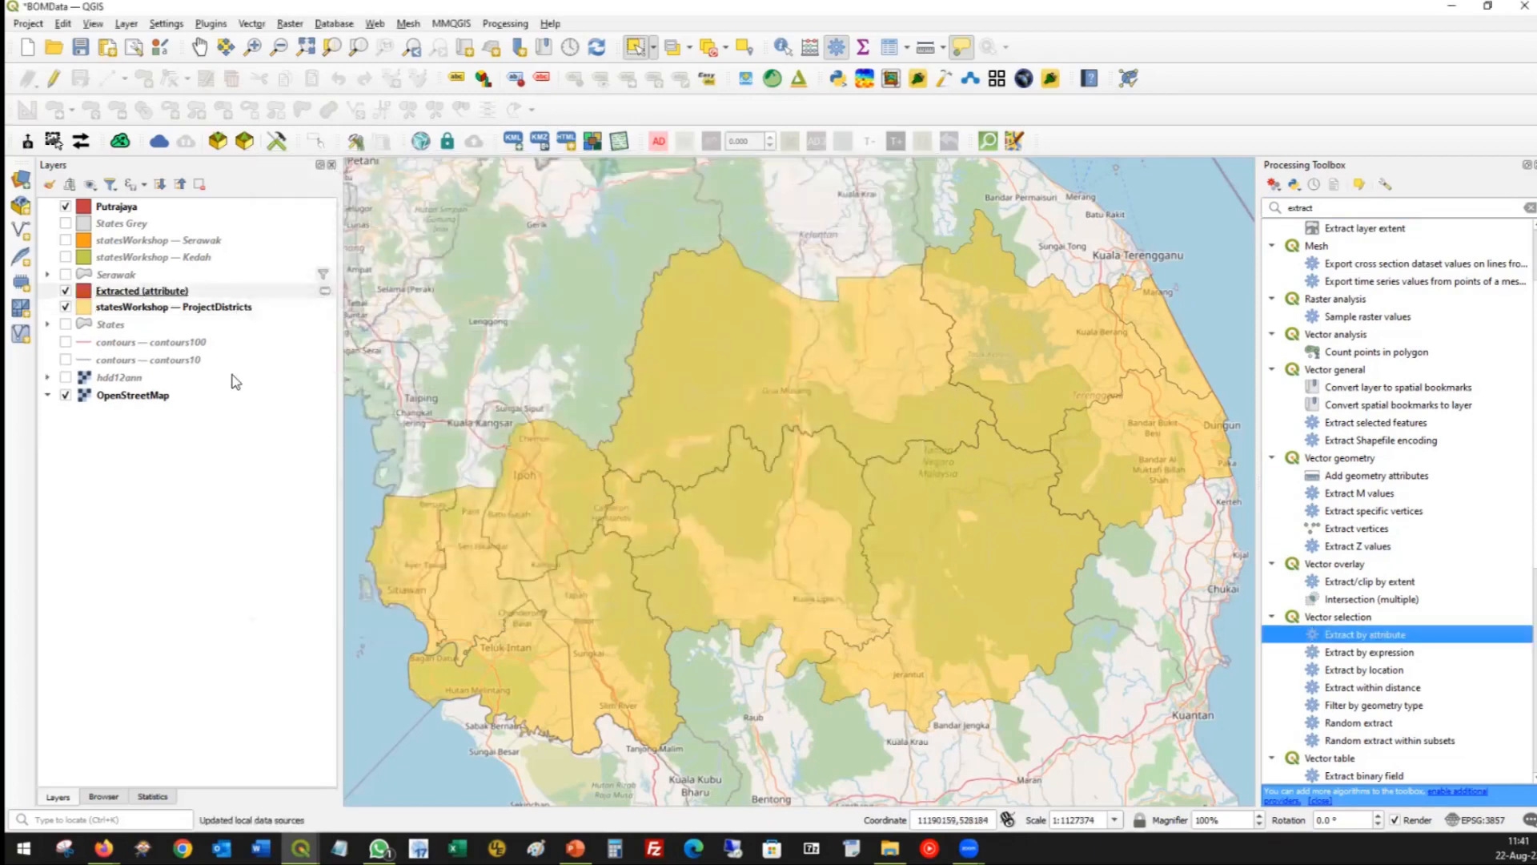
Remove the Extracted (attribute) layer from the project.
{"action": "right_click", "coordinate": [145, 295]}
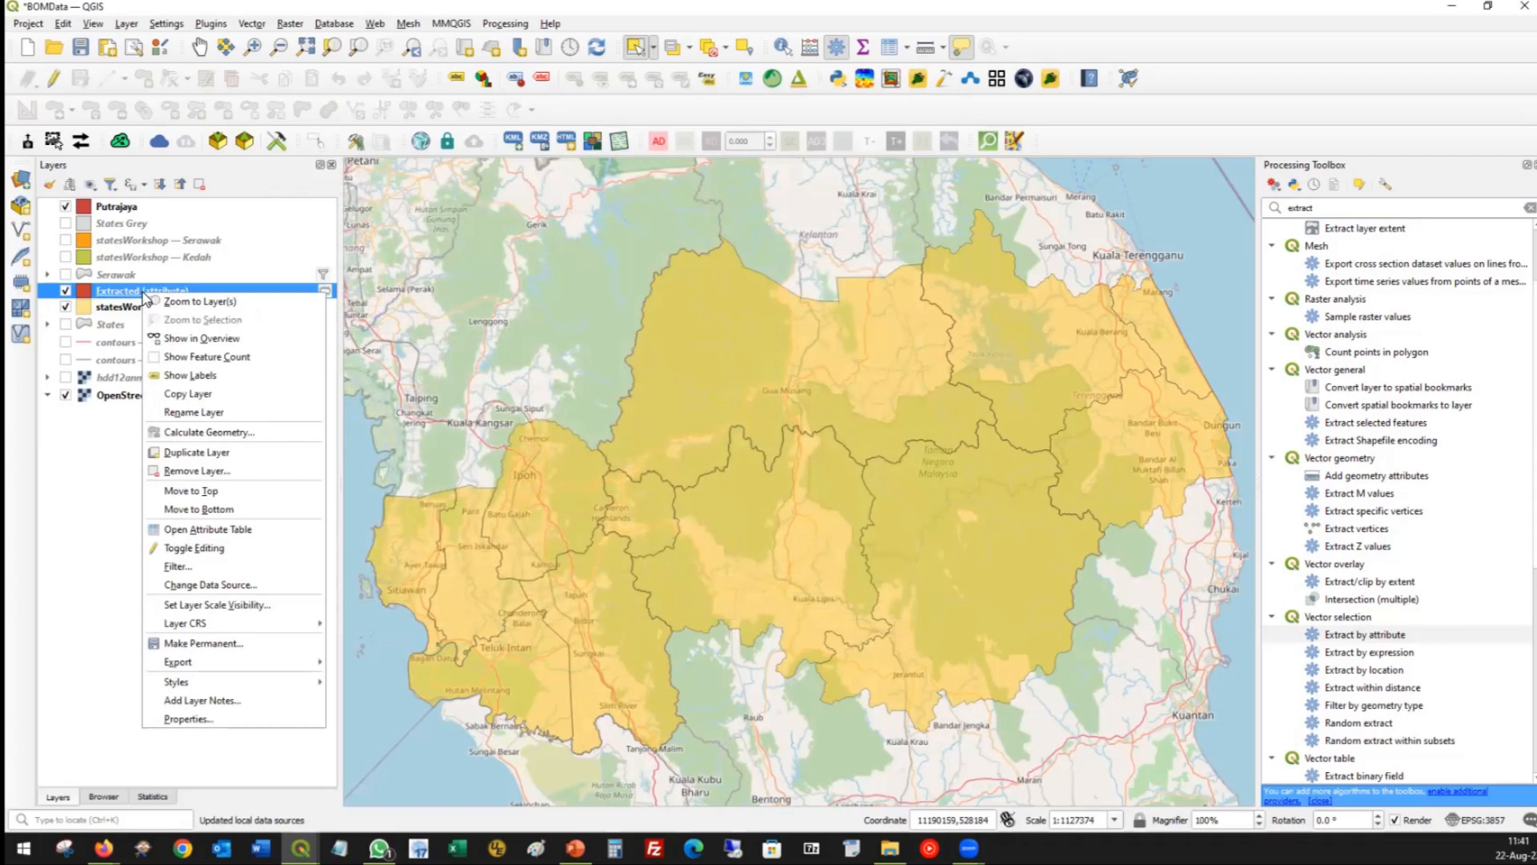
{"action": "key", "text": "Escape"}
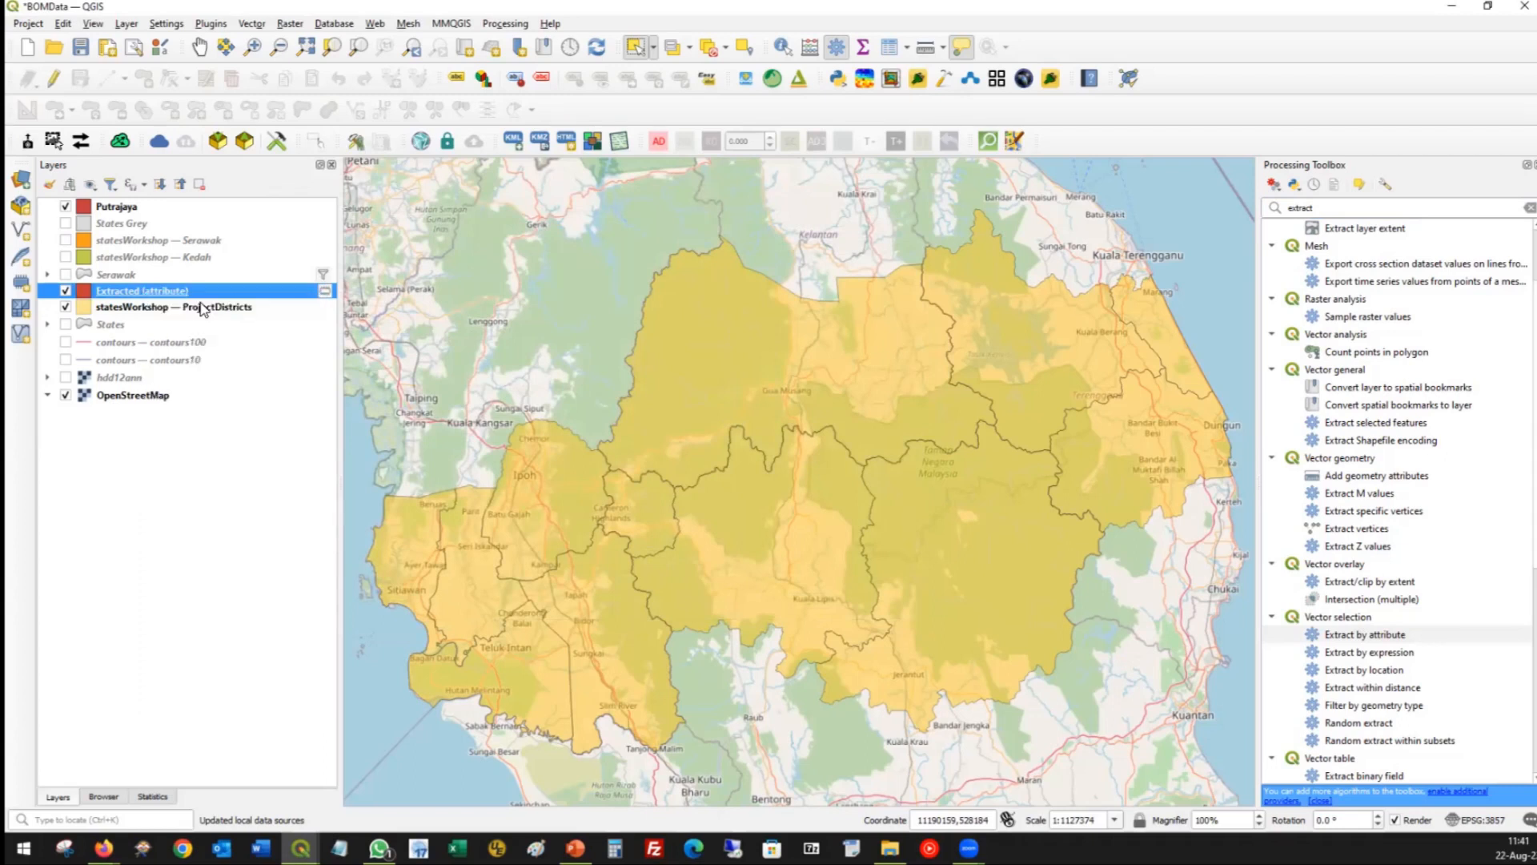
{"action": "right_click", "coordinate": [139, 295]}
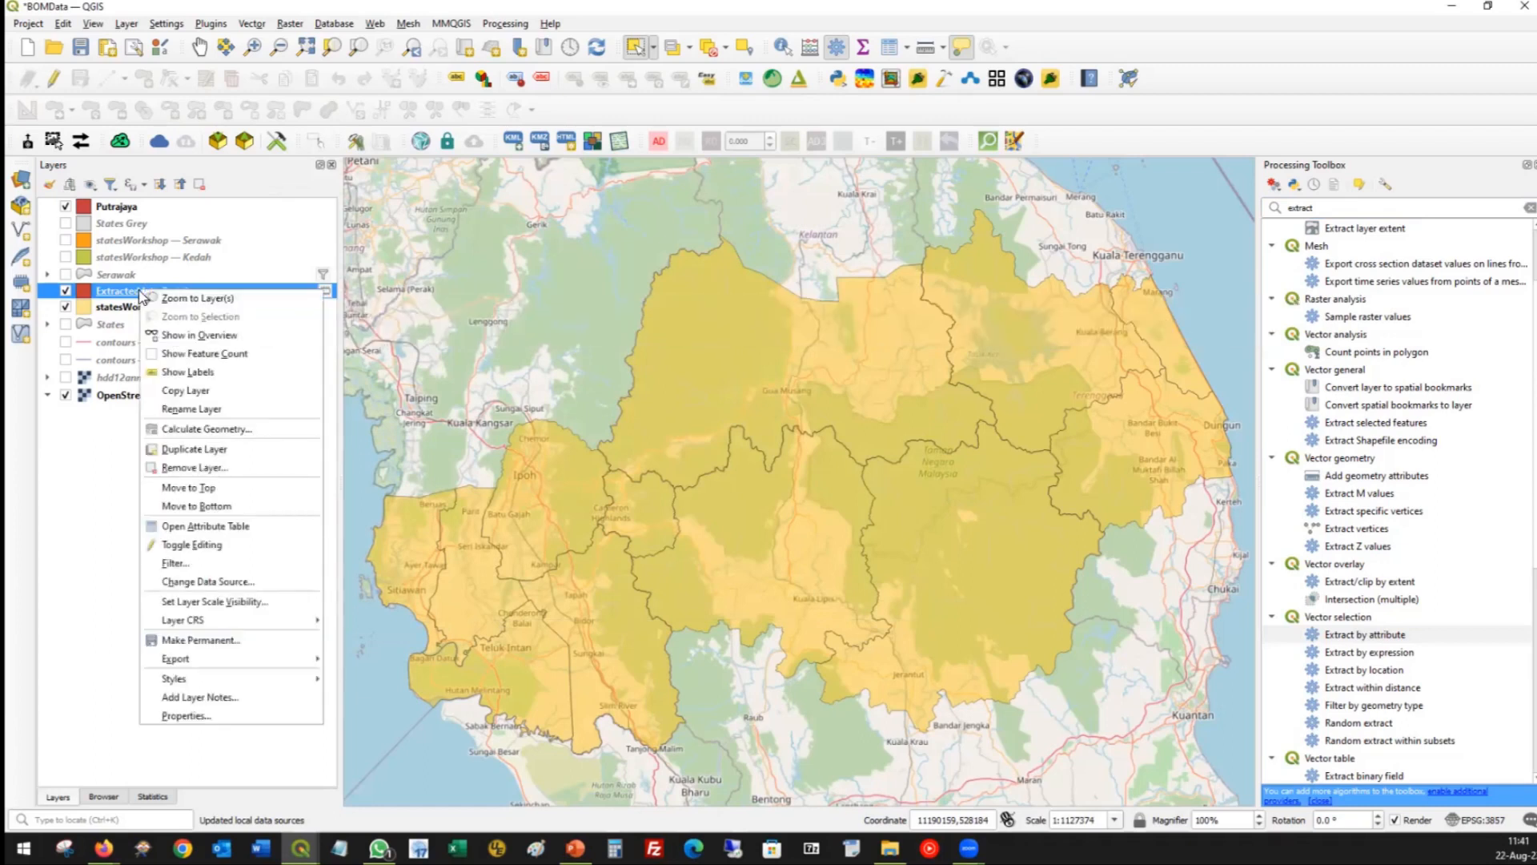
{"action": "left_click", "coordinate": [230, 469]}
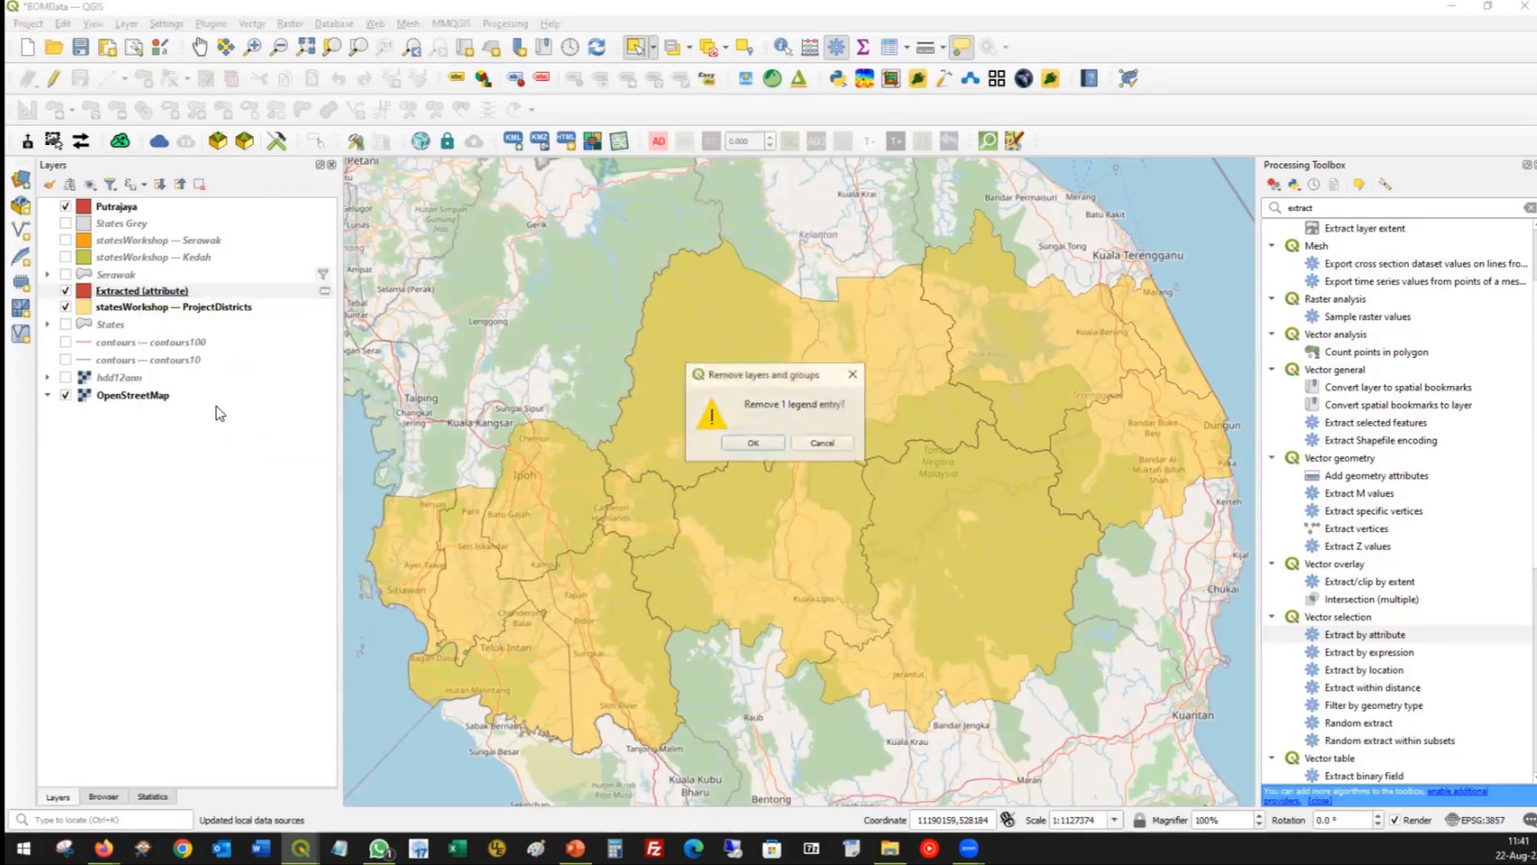
{"action": "left_click", "coordinate": [752, 443]}
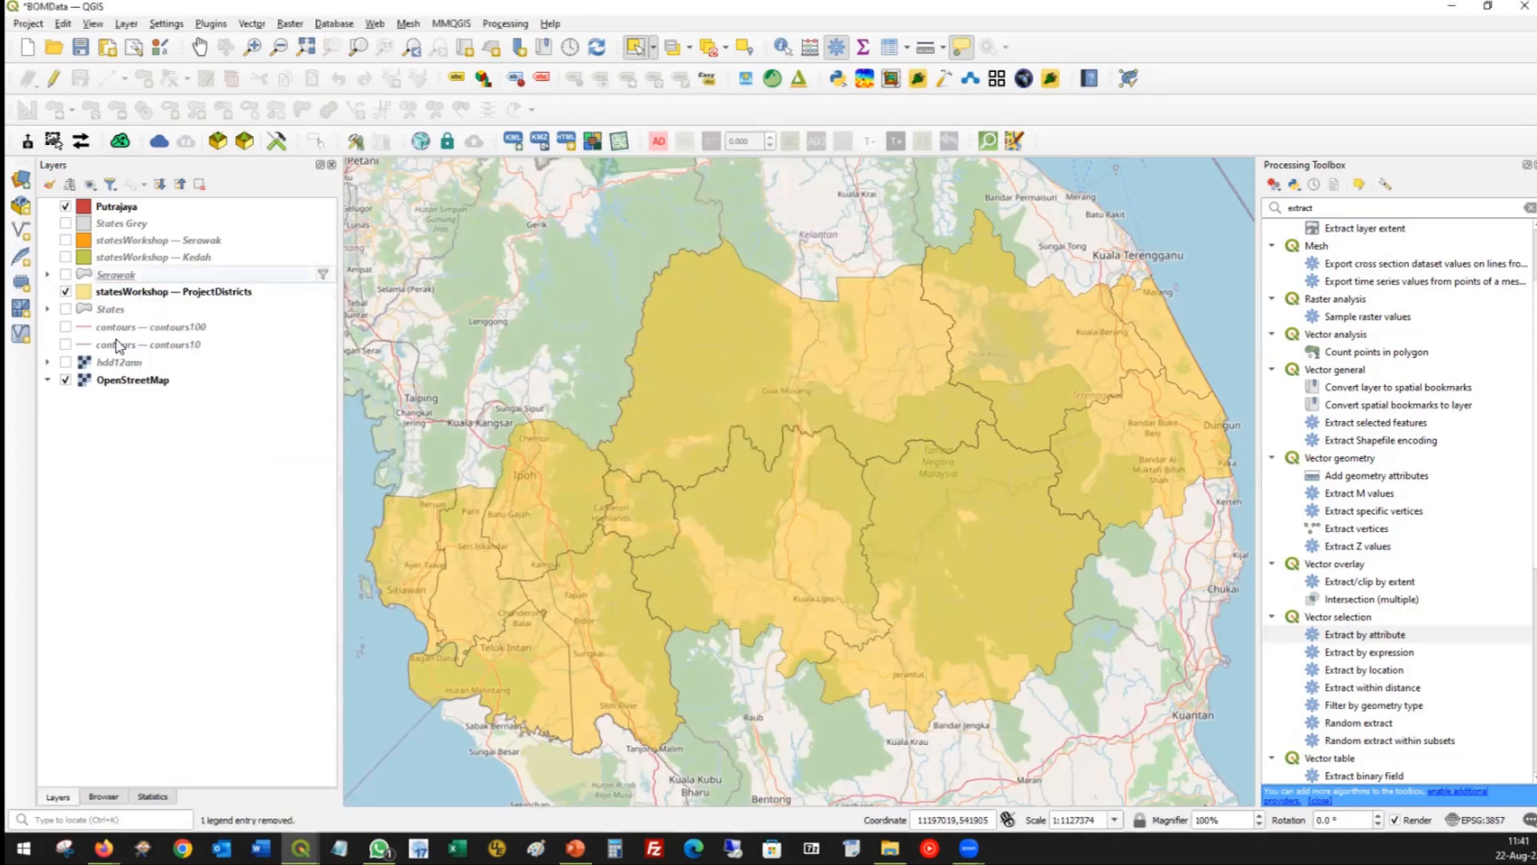
Hide the ProjectDistricts layer, show the States layer and deselect all its features.
{"action": "left_click", "coordinate": [65, 291]}
{"action": "left_click", "coordinate": [66, 309]}
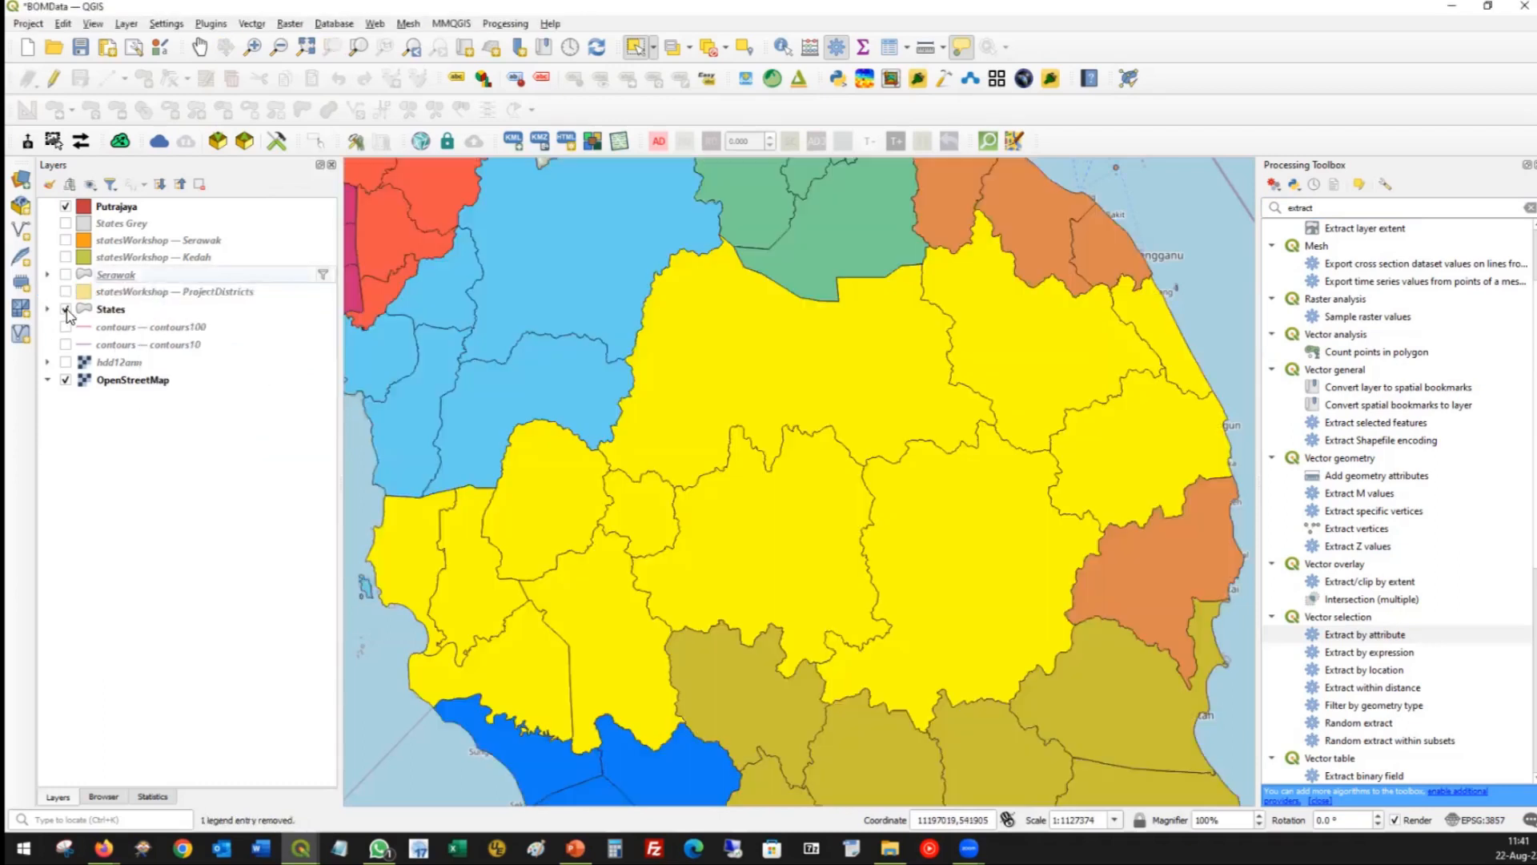
{"action": "left_click", "coordinate": [124, 311]}
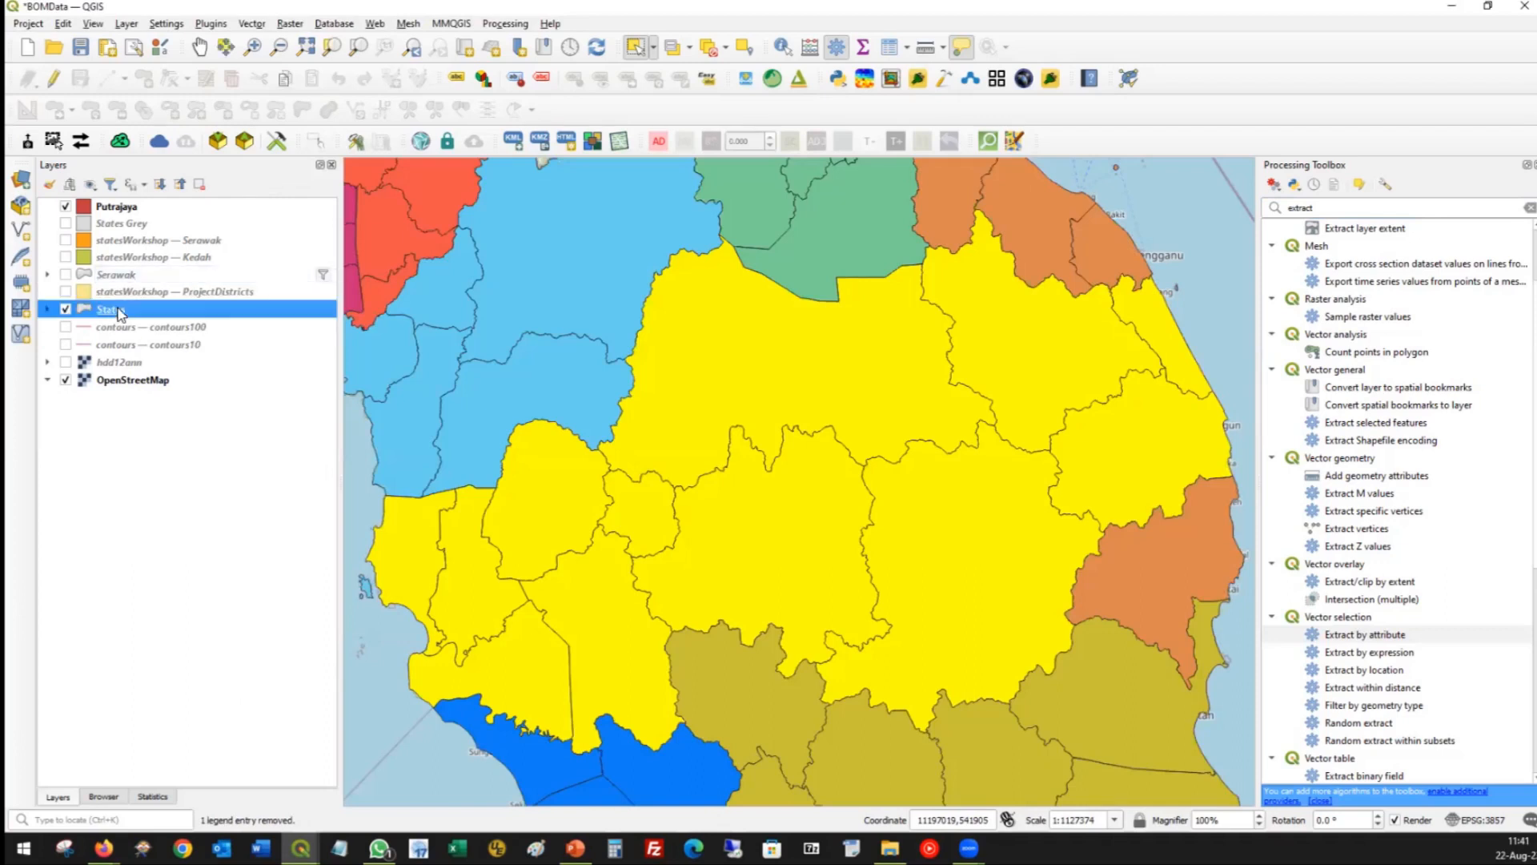
{"action": "left_click", "coordinate": [708, 47]}
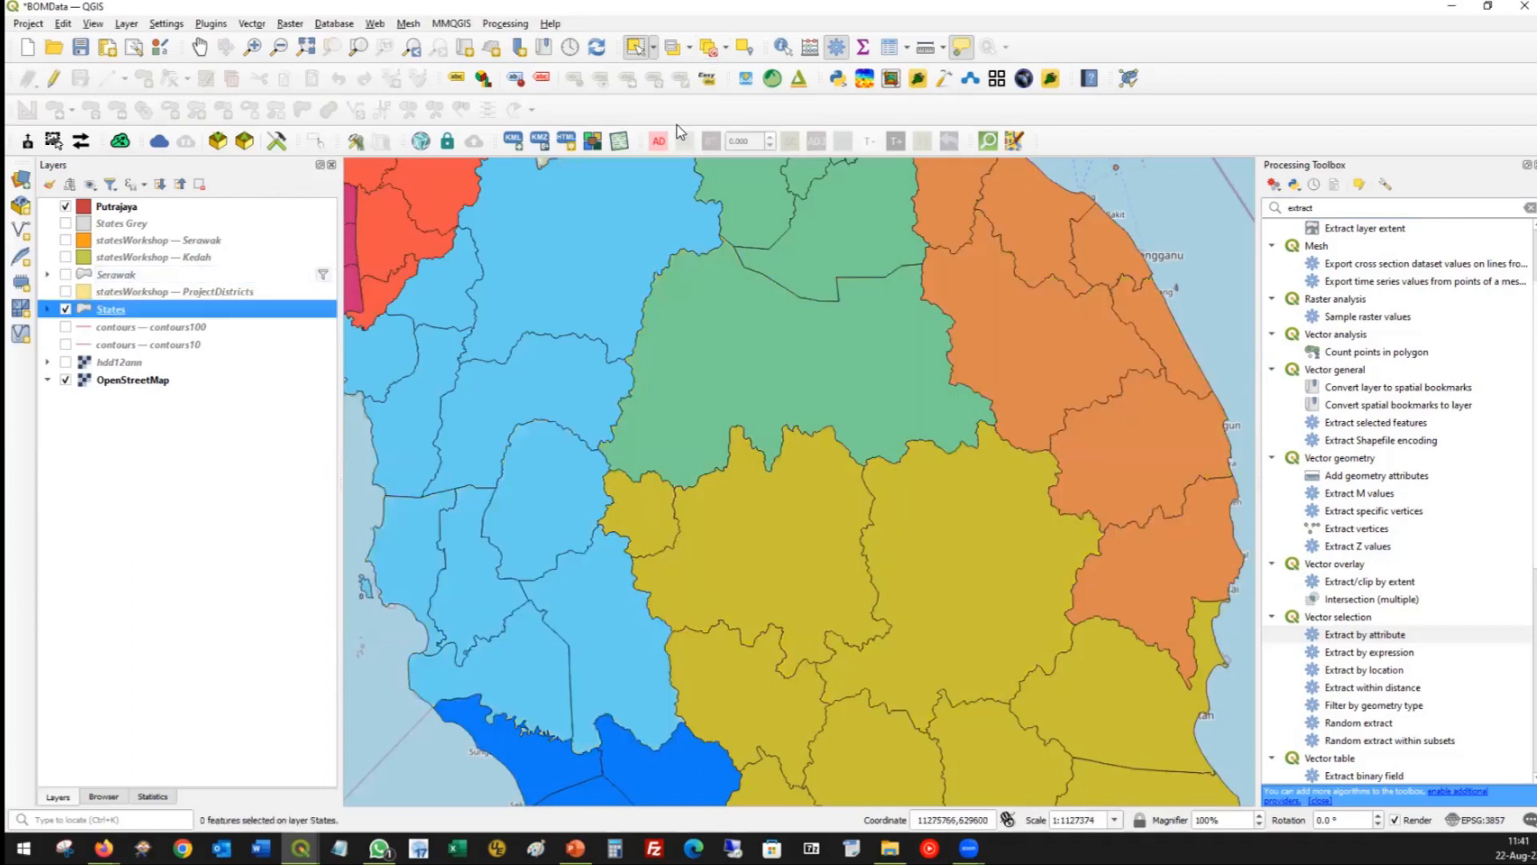
{"action": "right_click", "coordinate": [124, 312]}
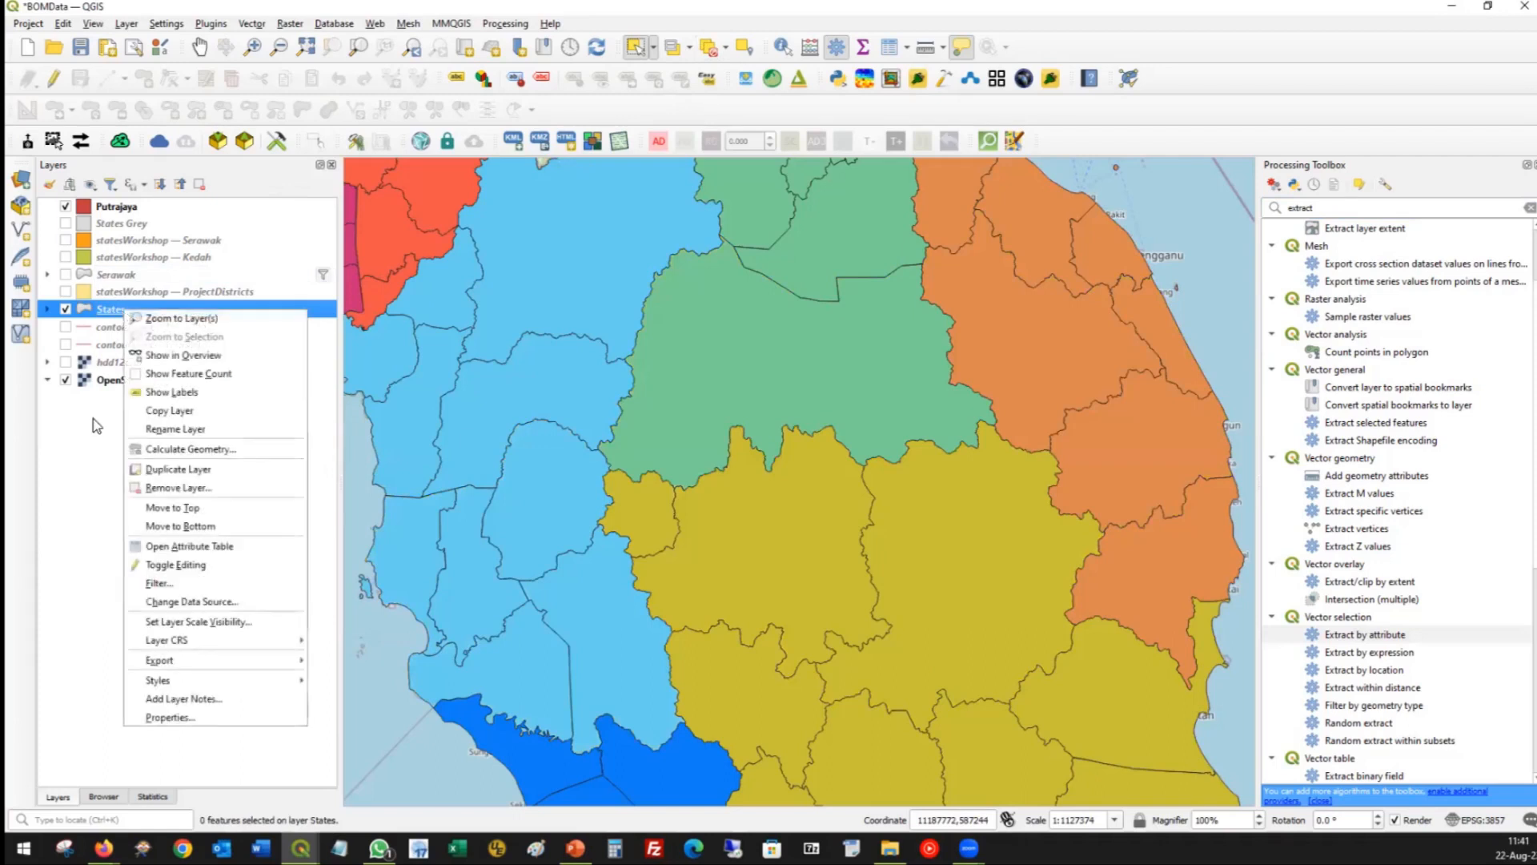
{"action": "left_click", "coordinate": [78, 437]}
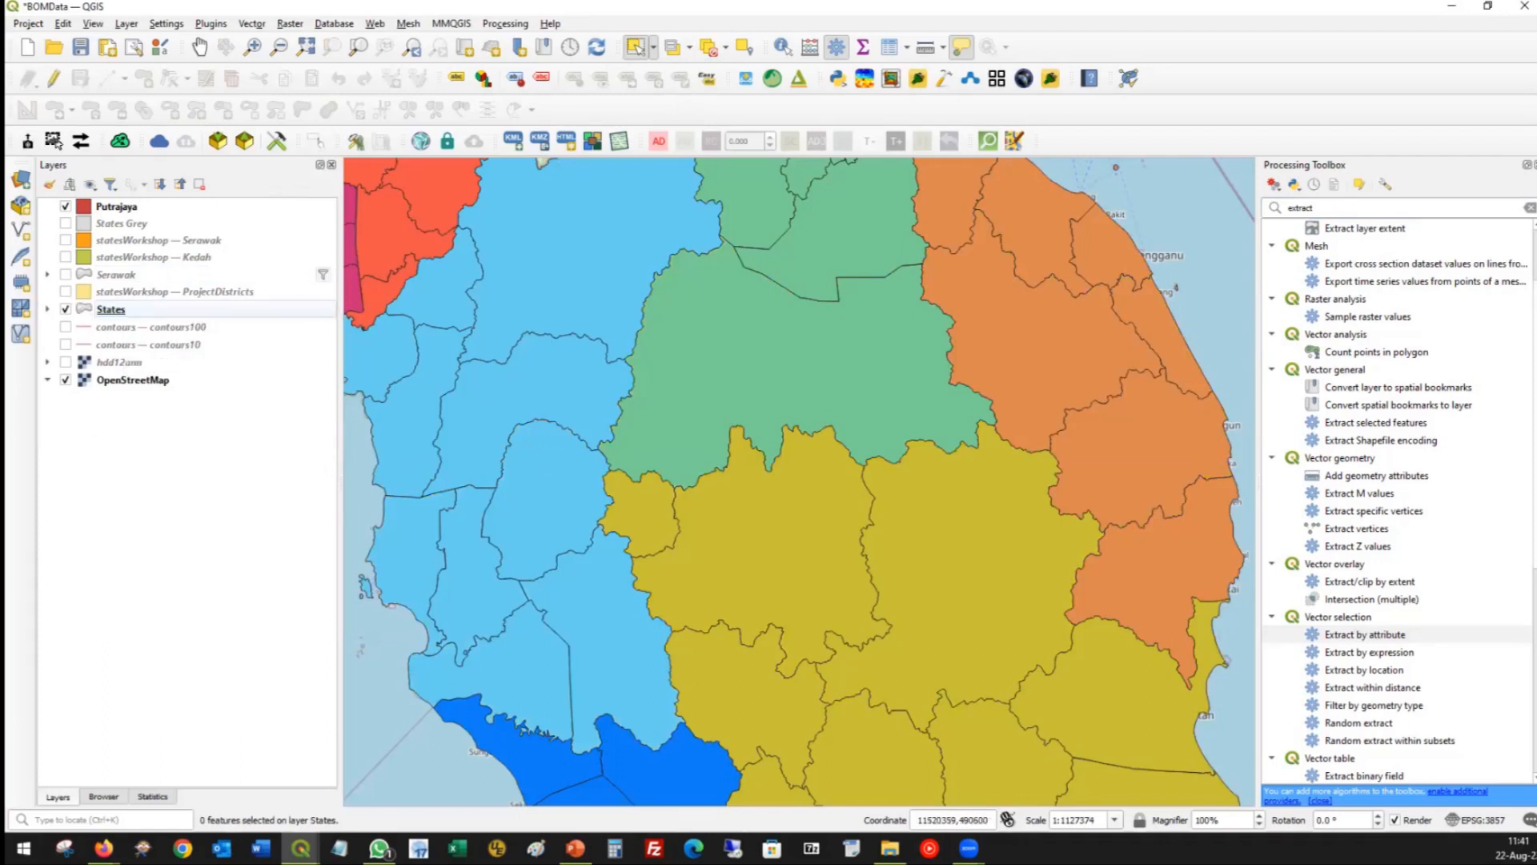
Extract the States features whose nam attribute equals MELAKA into a temporary layer and zoom the map to that layer.
{"action": "double_click", "coordinate": [1364, 634]}
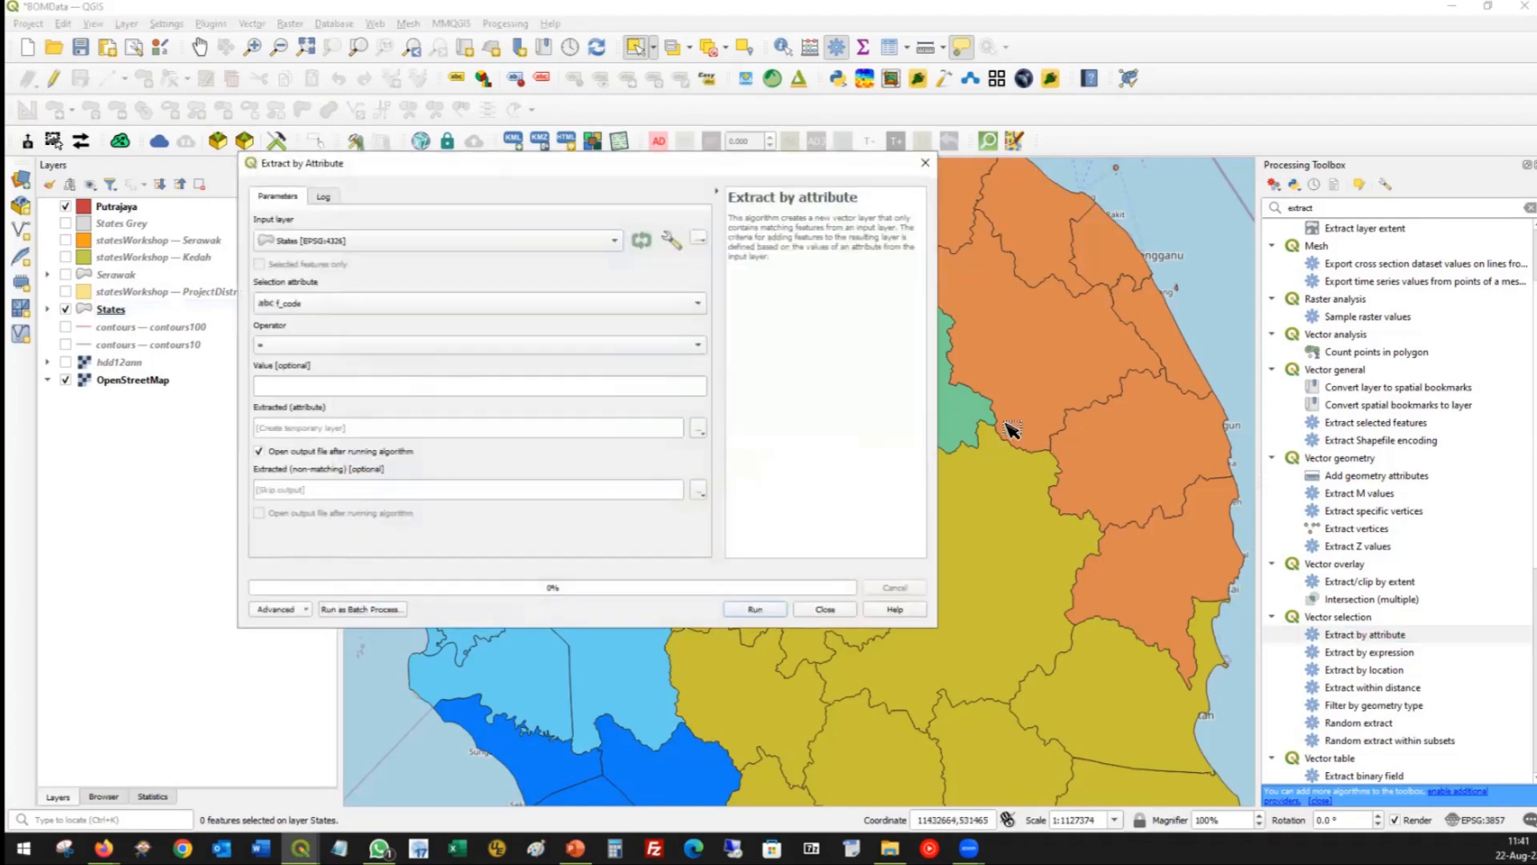
{"action": "left_click", "coordinate": [423, 305]}
{"action": "left_click", "coordinate": [372, 337]}
{"action": "left_click", "coordinate": [318, 388]}
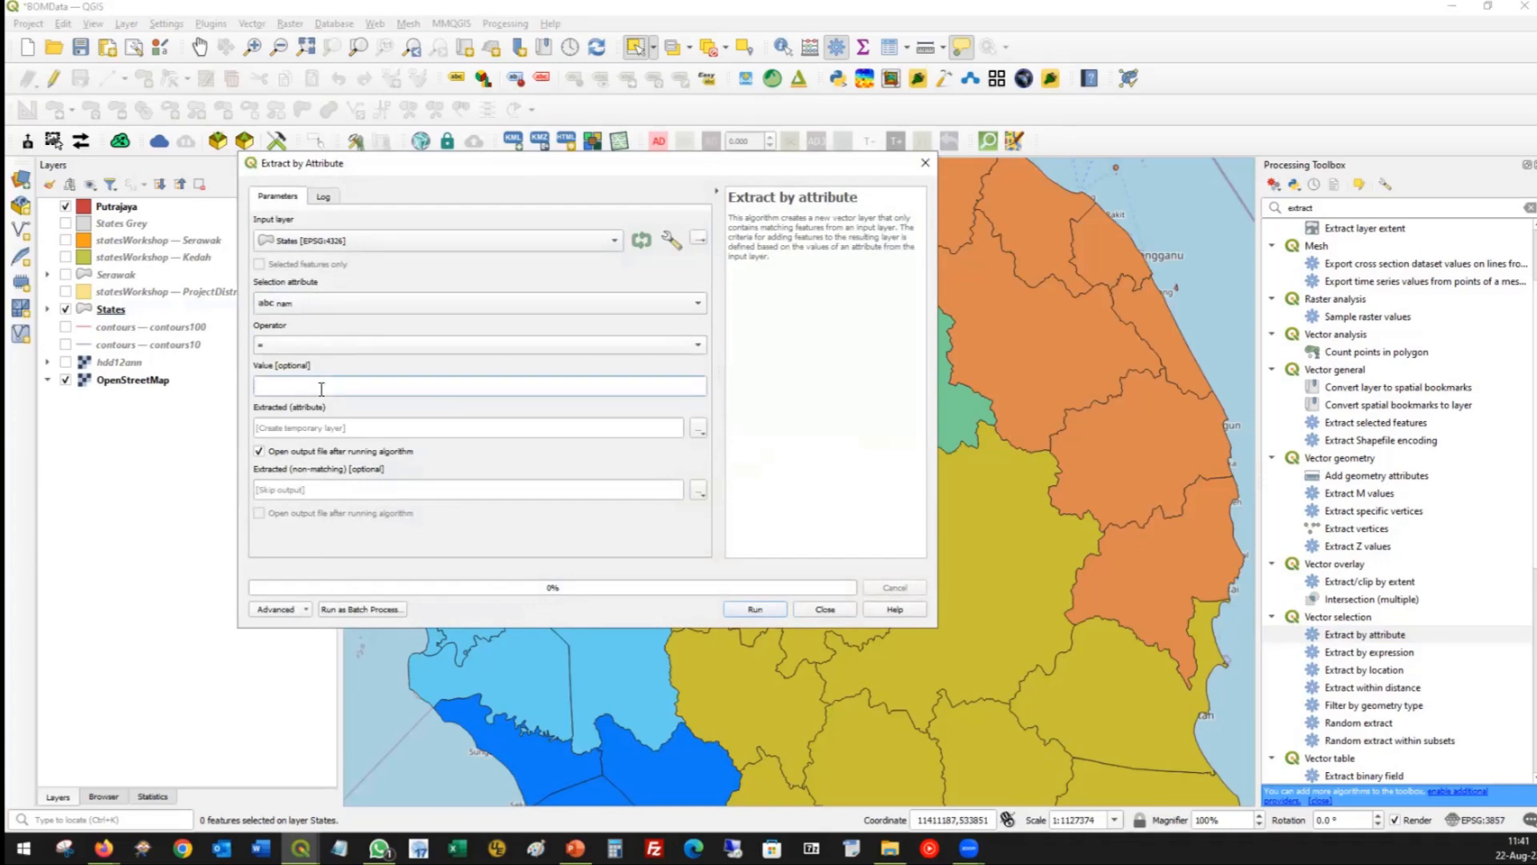
{"action": "type", "text": "MELAKA"}
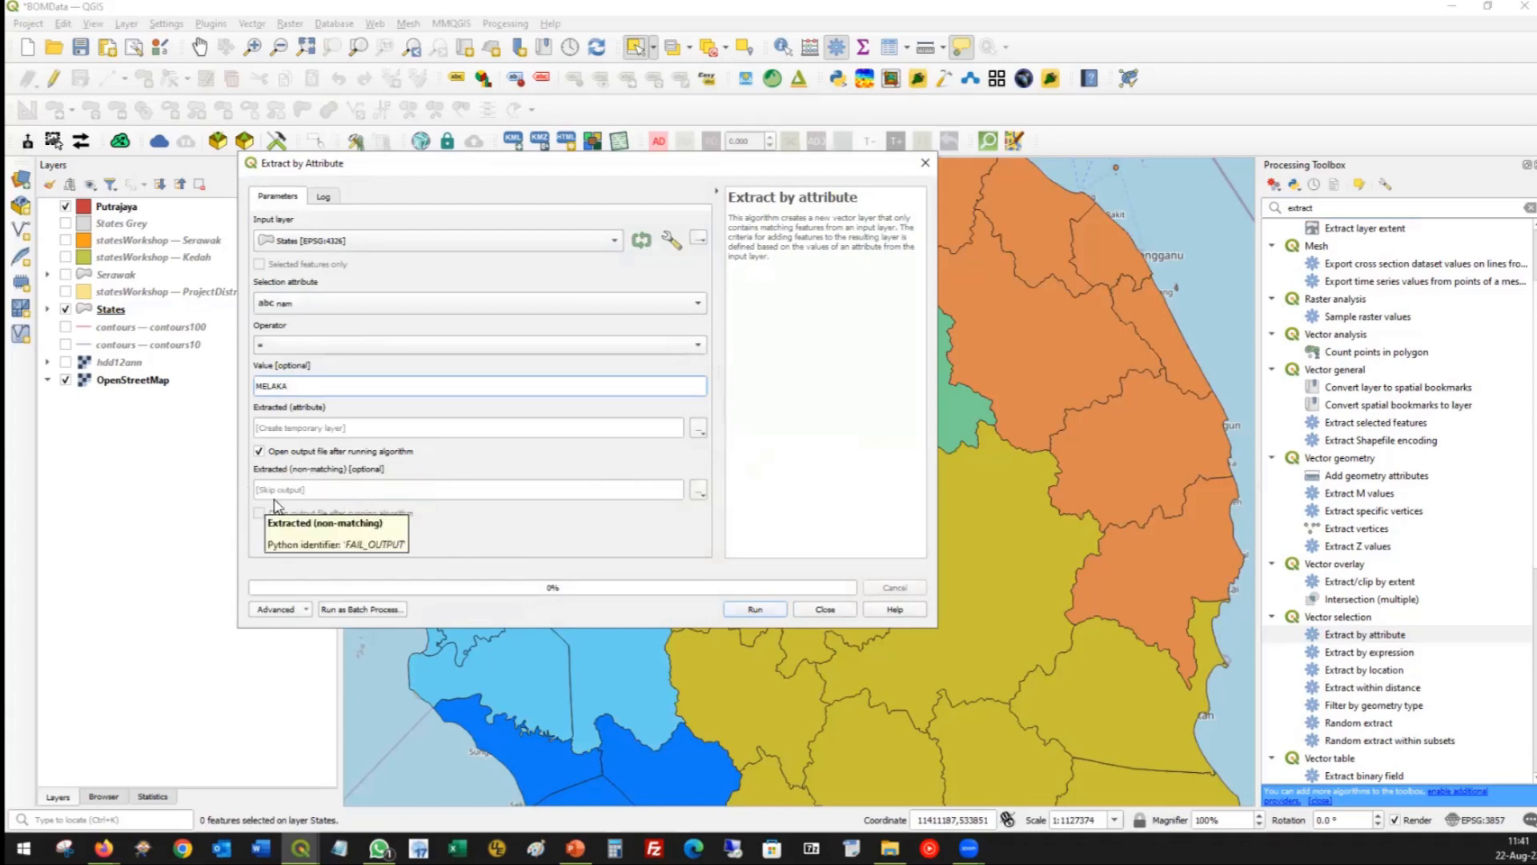
{"action": "left_click", "coordinate": [756, 610]}
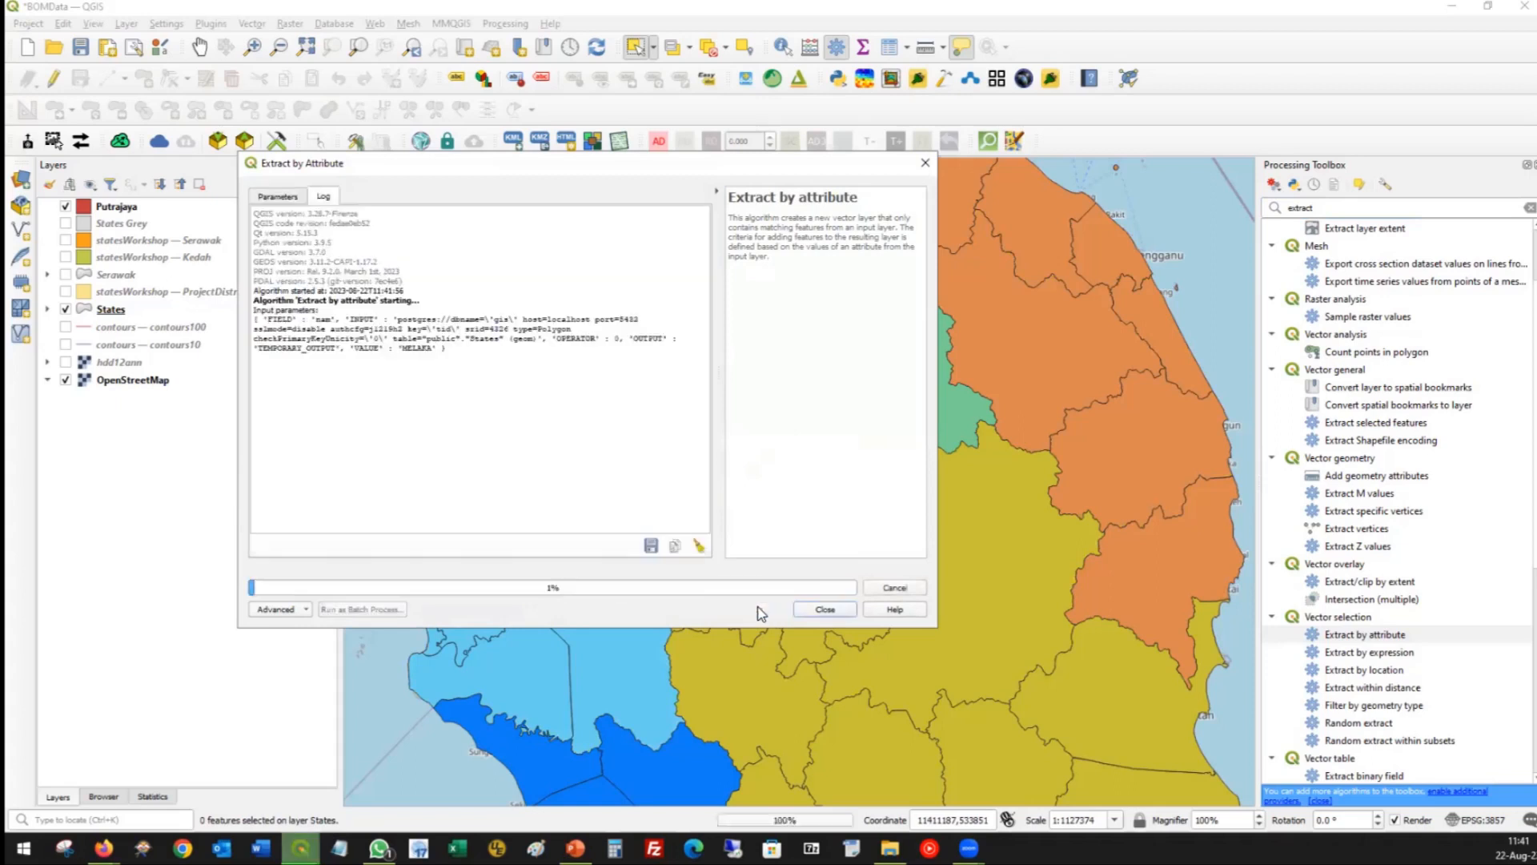
{"action": "left_click", "coordinate": [833, 610]}
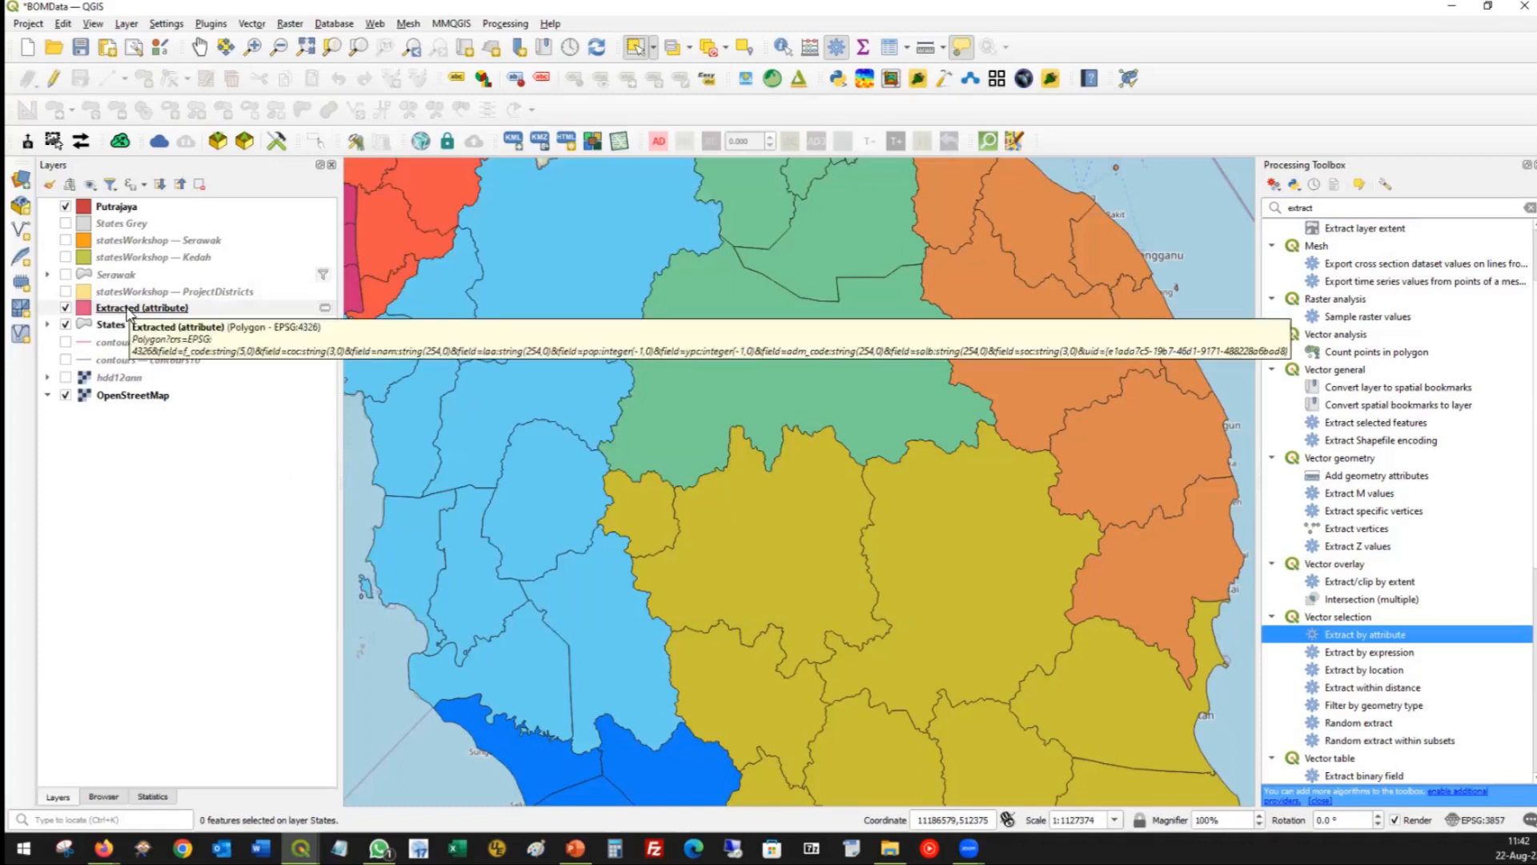
{"action": "right_click", "coordinate": [128, 314]}
{"action": "left_click", "coordinate": [145, 318]}
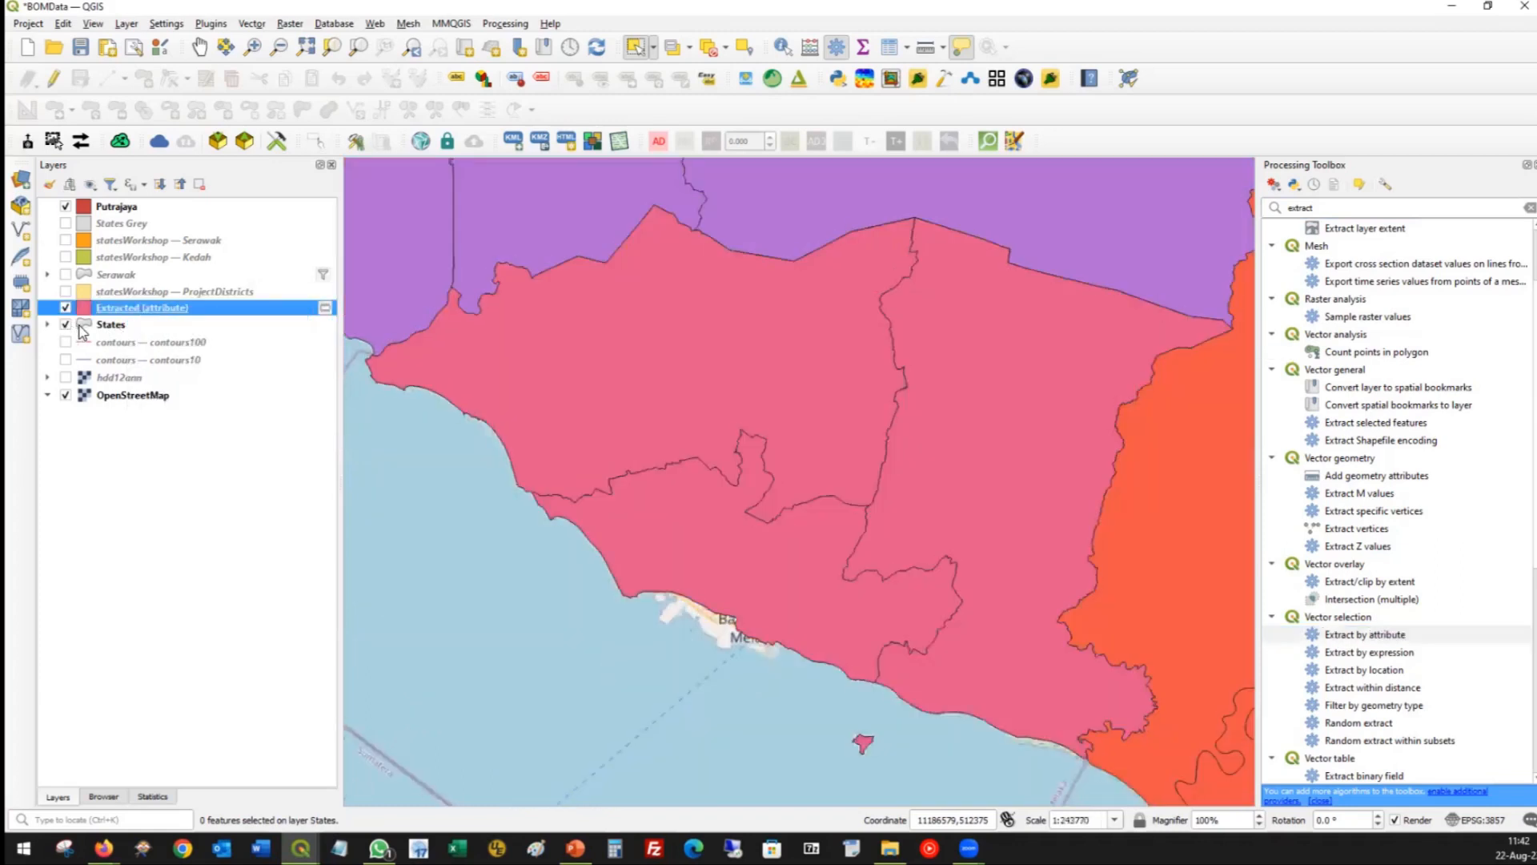
Export the Extracted (attribute) layer to the statesWorkshop.gpkg GeoPackage under the layer name MelakaFromTemp.
{"action": "left_click", "coordinate": [65, 325]}
{"action": "left_click", "coordinate": [66, 324]}
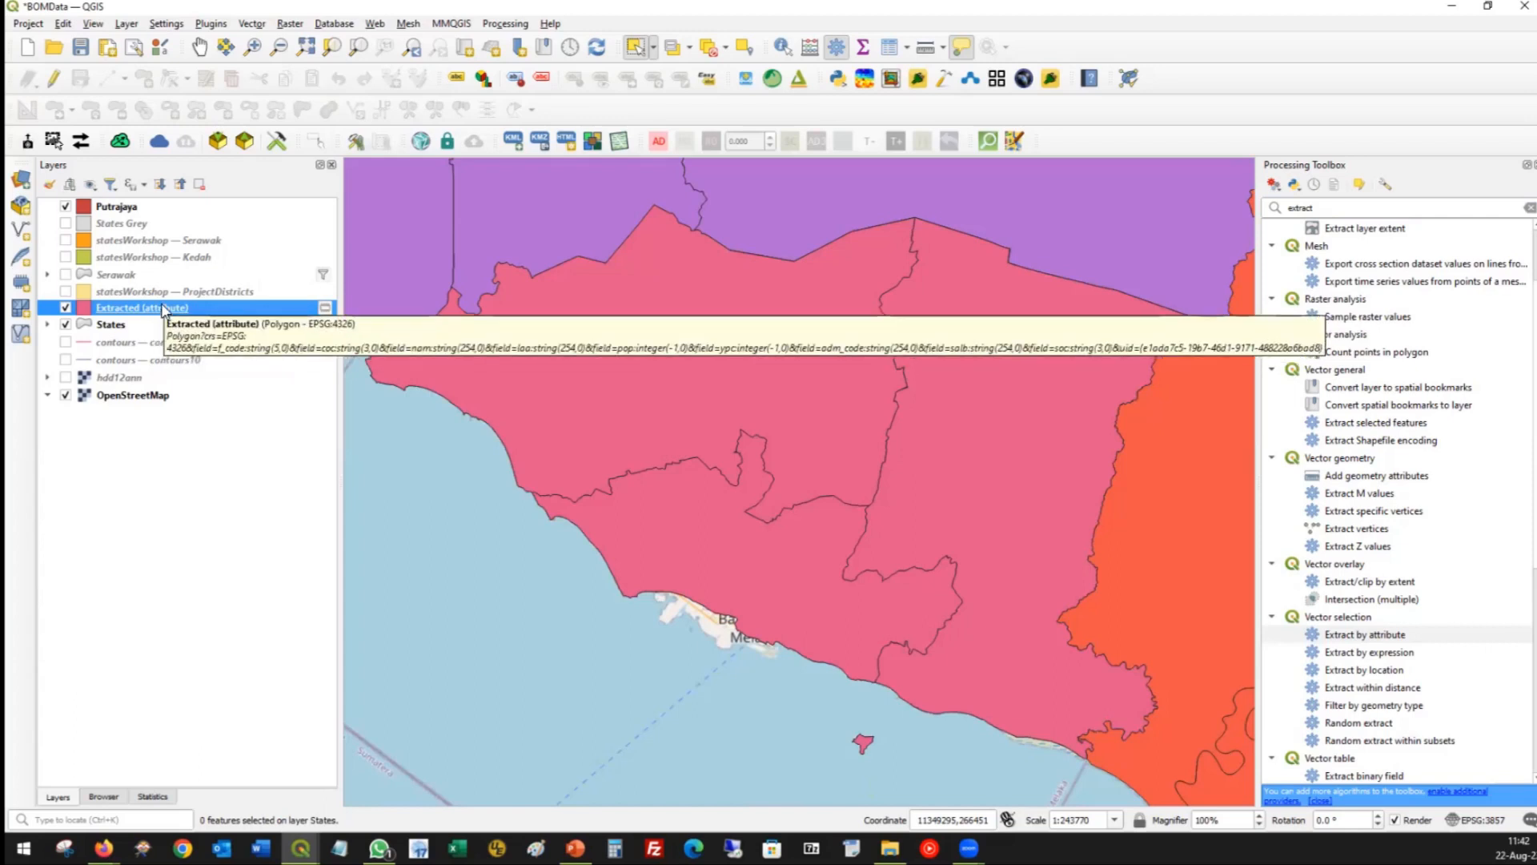
{"action": "right_click", "coordinate": [160, 310]}
{"action": "mouse_move", "coordinate": [302, 703]}
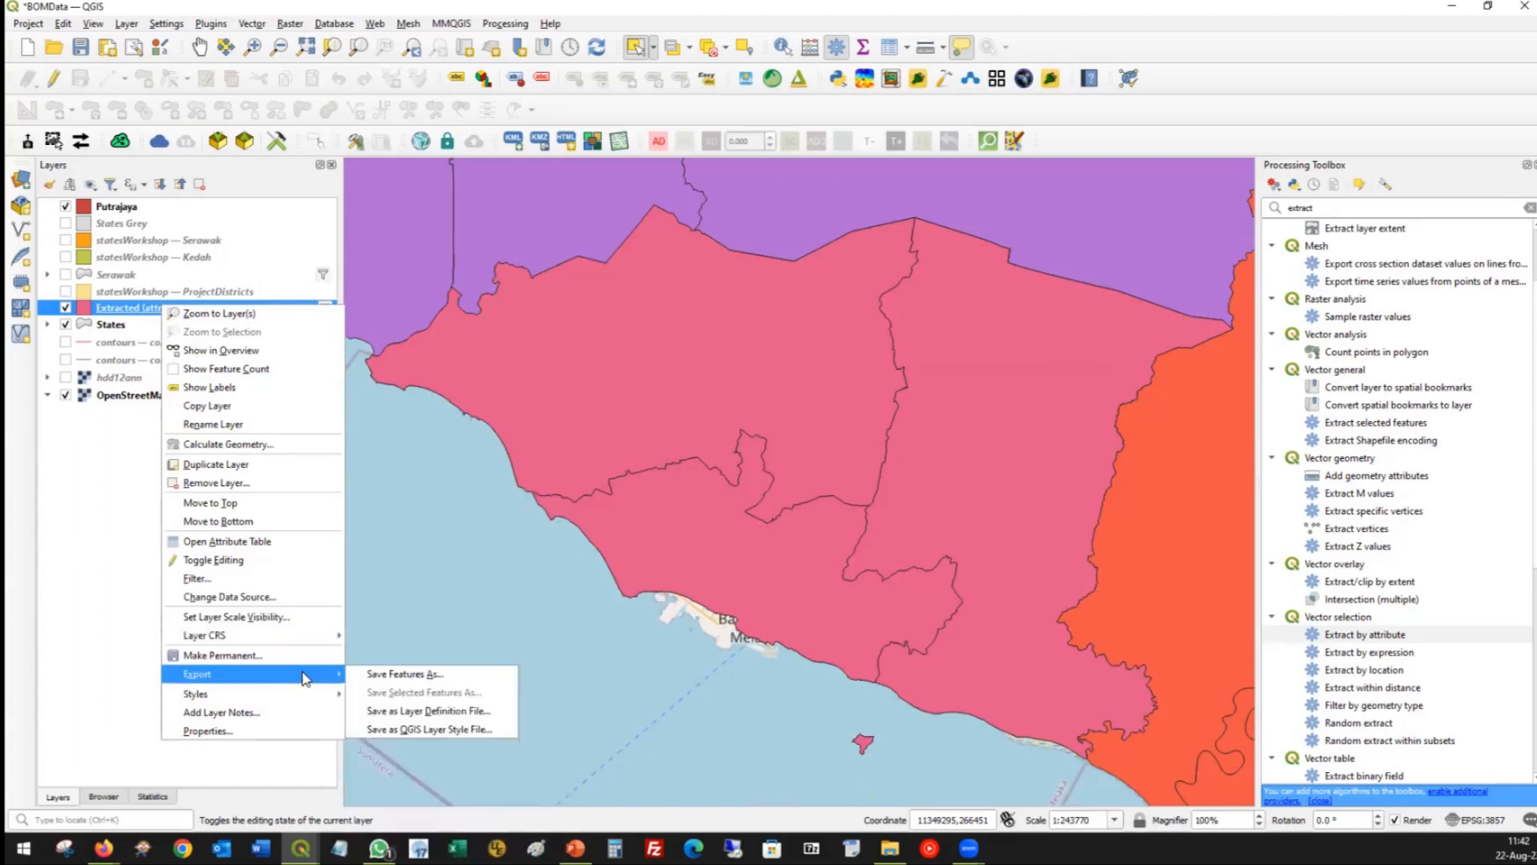
{"action": "left_click", "coordinate": [404, 674]}
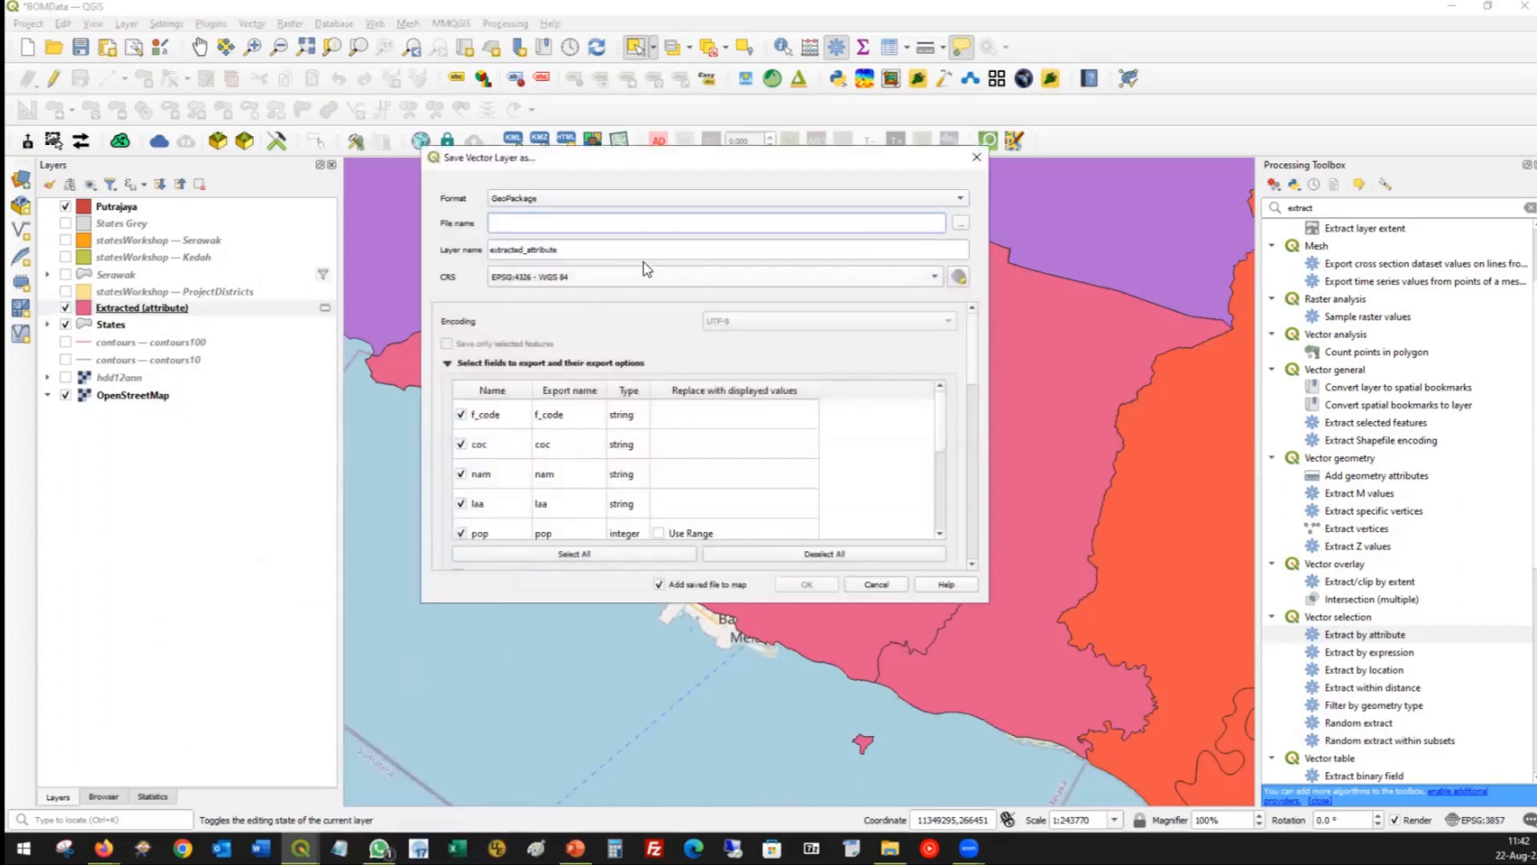
{"action": "left_click", "coordinate": [960, 224]}
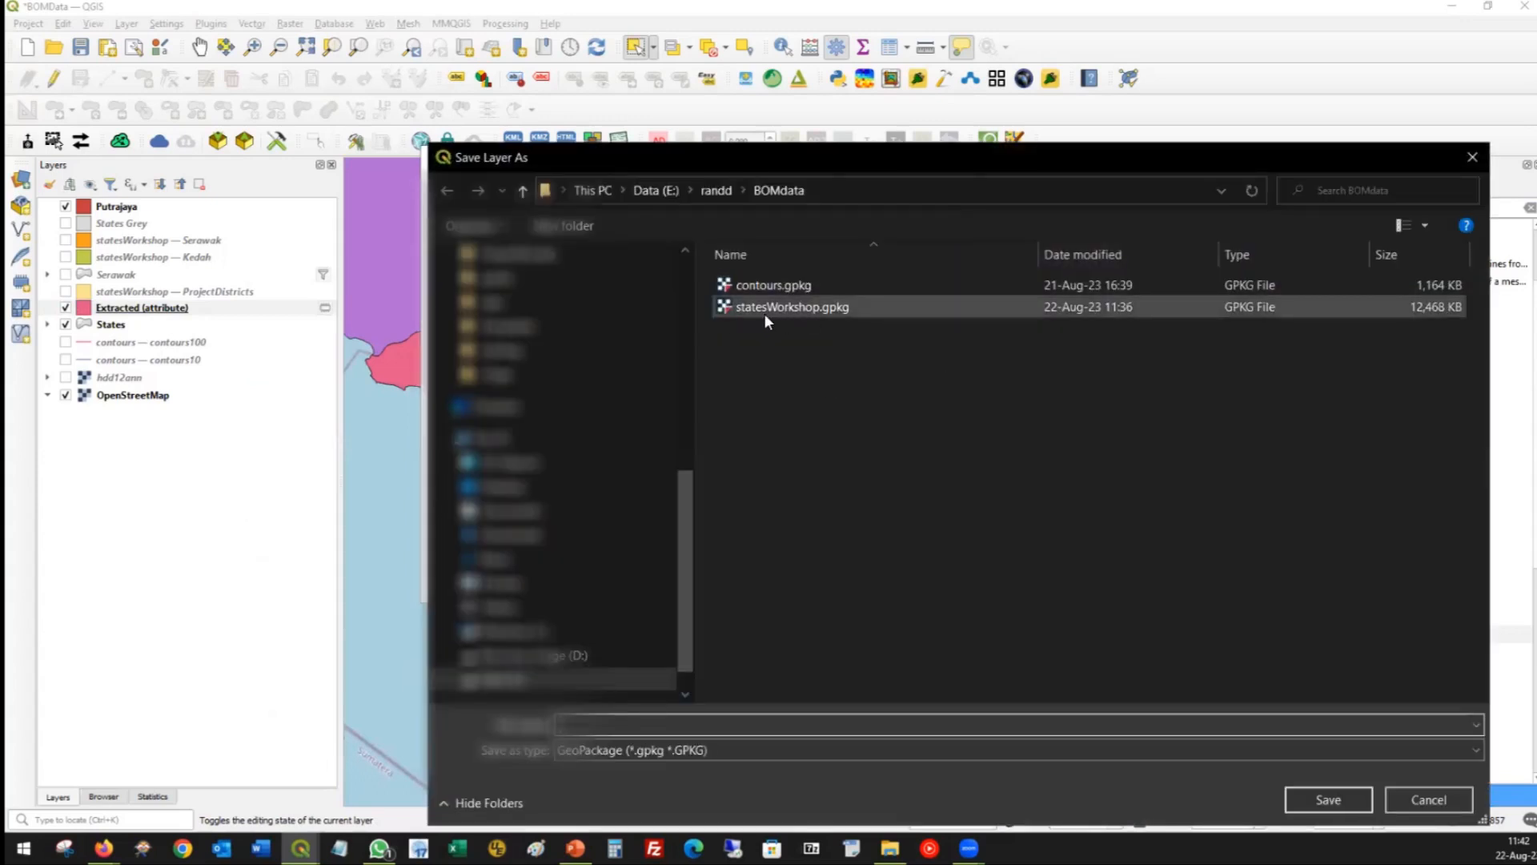
{"action": "double_click", "coordinate": [828, 302]}
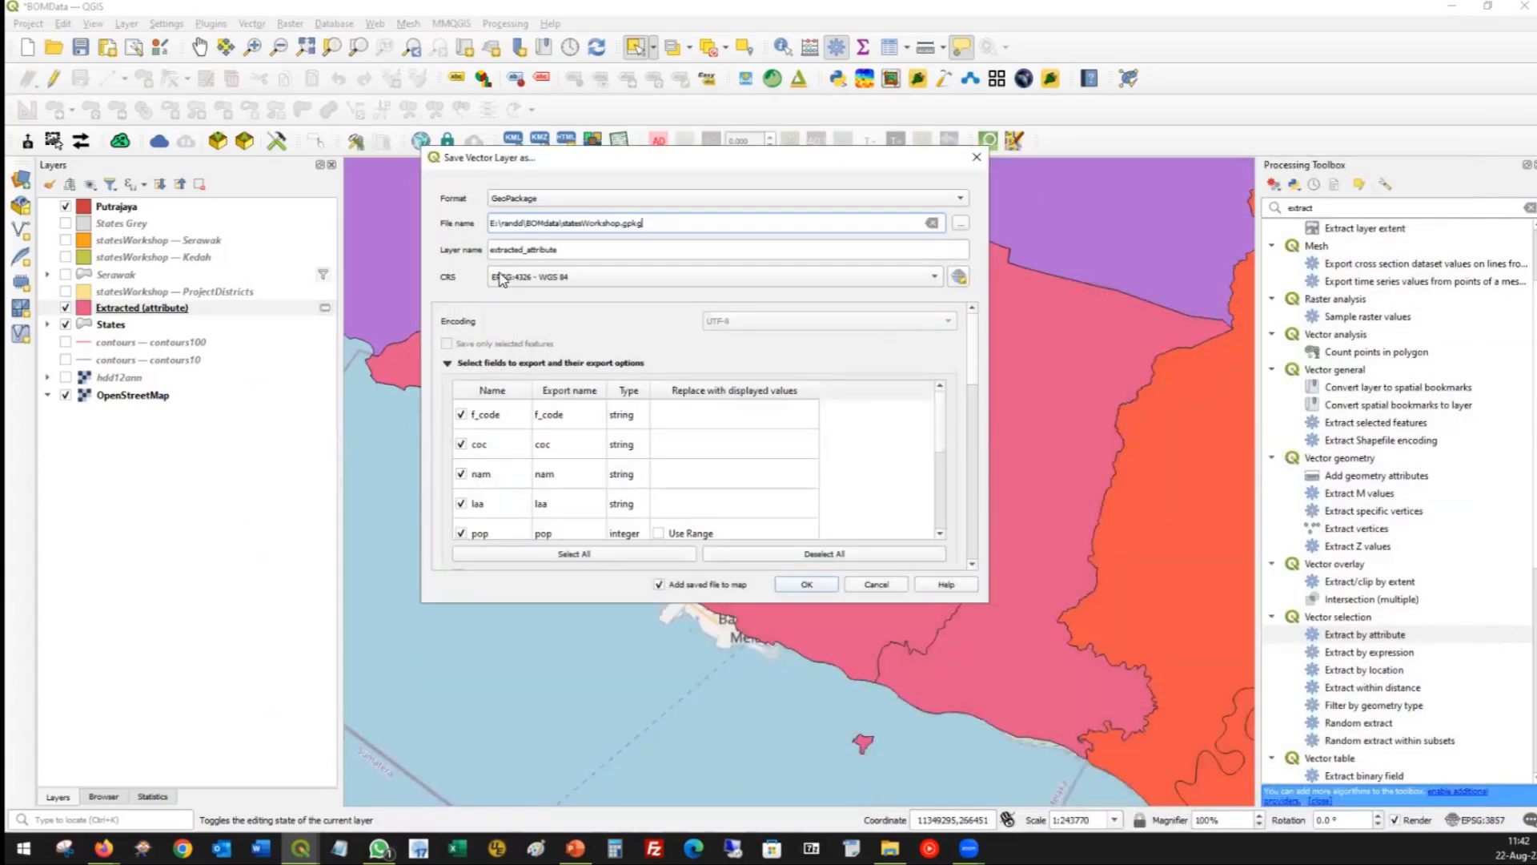
{"action": "left_click_drag", "start_coordinate": [596, 250], "coordinate": [423, 251]}
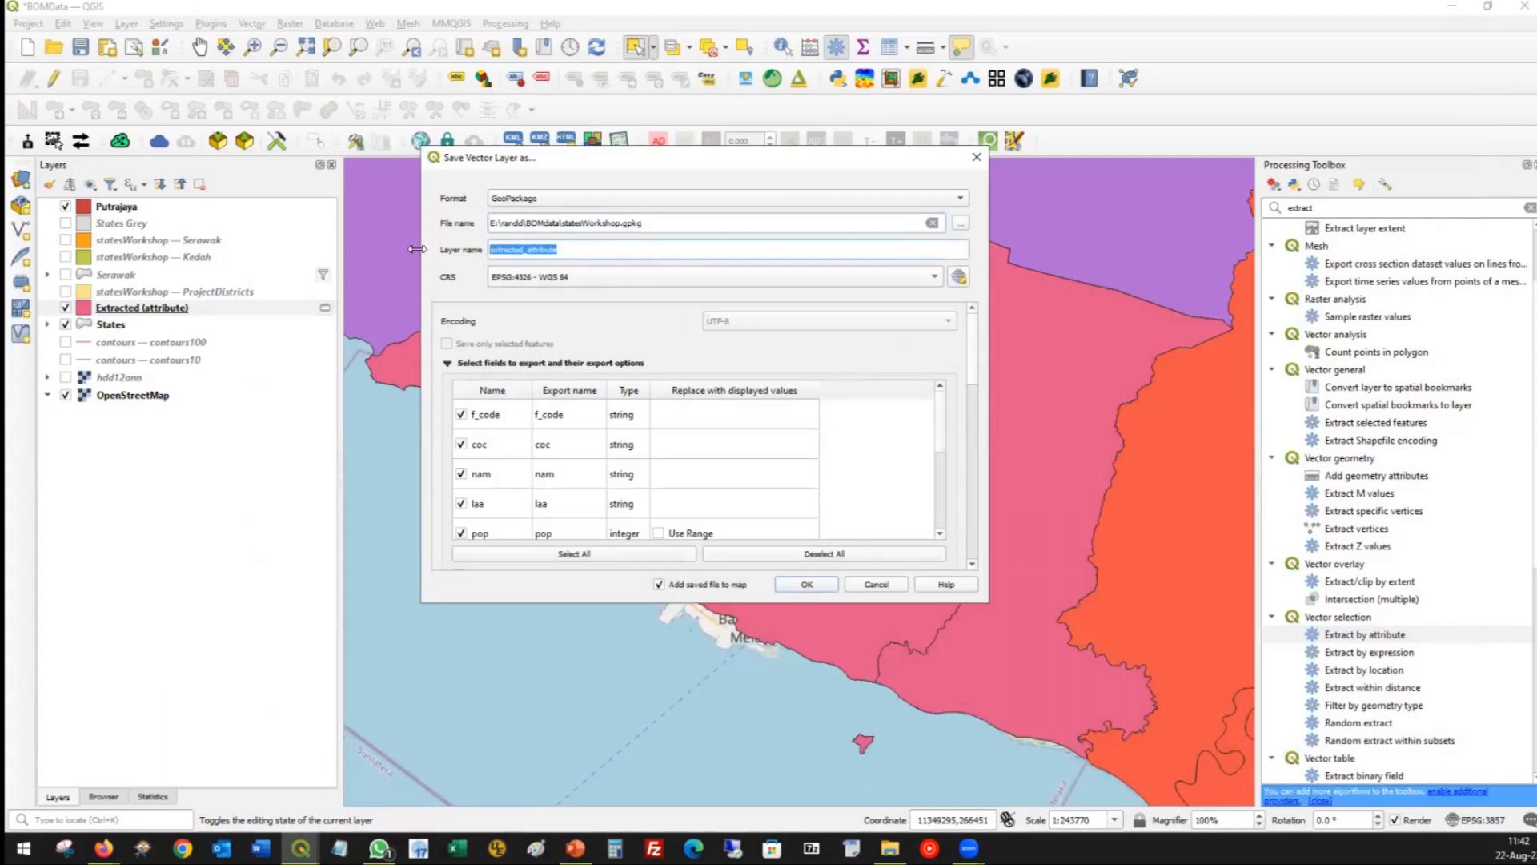
{"action": "type", "text": "M"}
{"action": "left_click", "coordinate": [802, 585]}
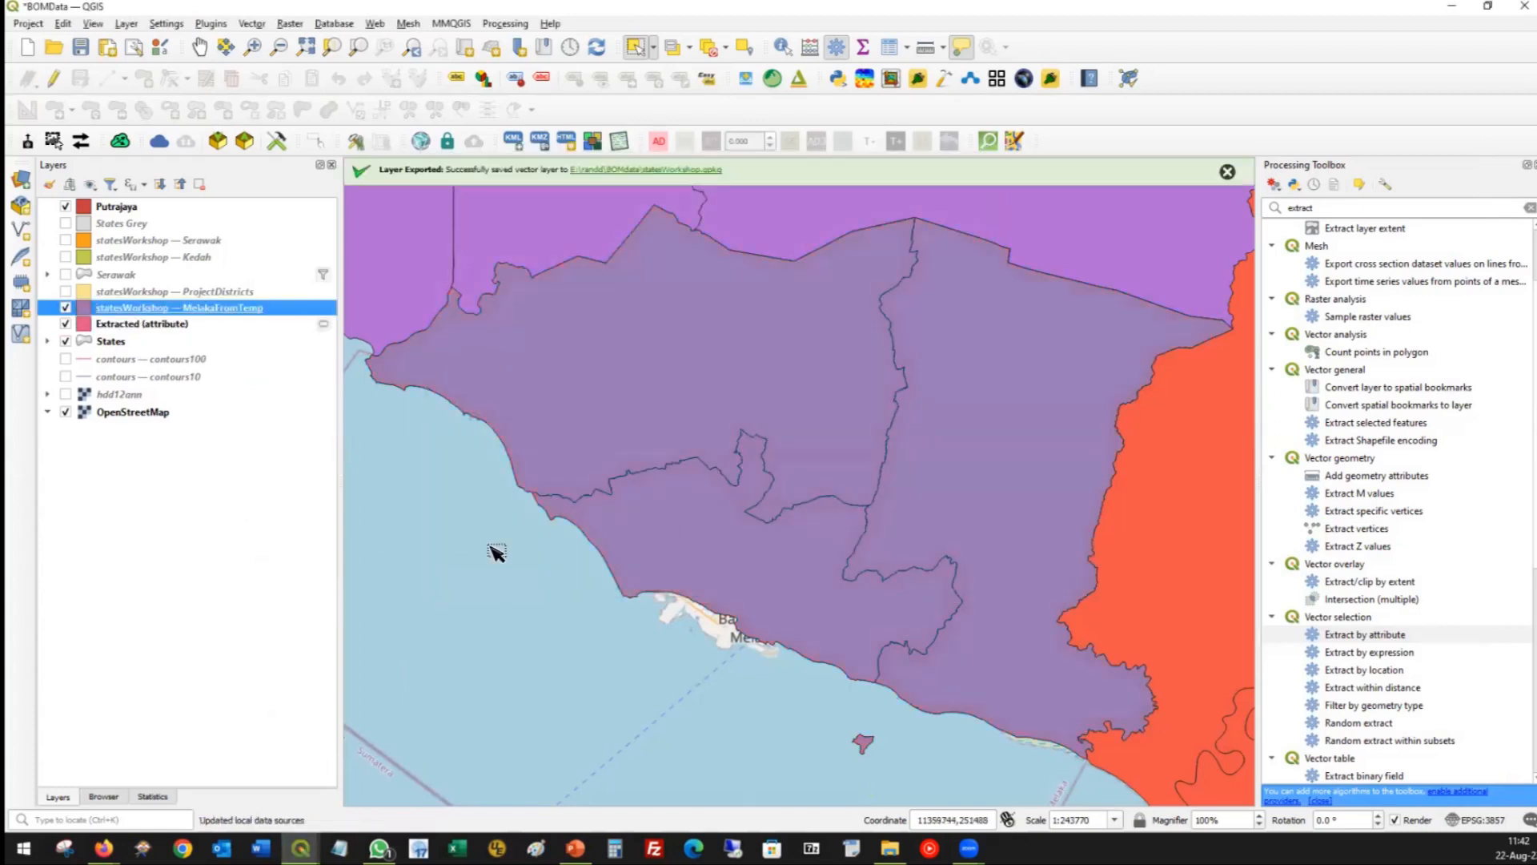
Remove the temporary Extracted (attribute) layer from the project.
{"action": "left_click", "coordinate": [163, 326]}
{"action": "right_click", "coordinate": [161, 333]}
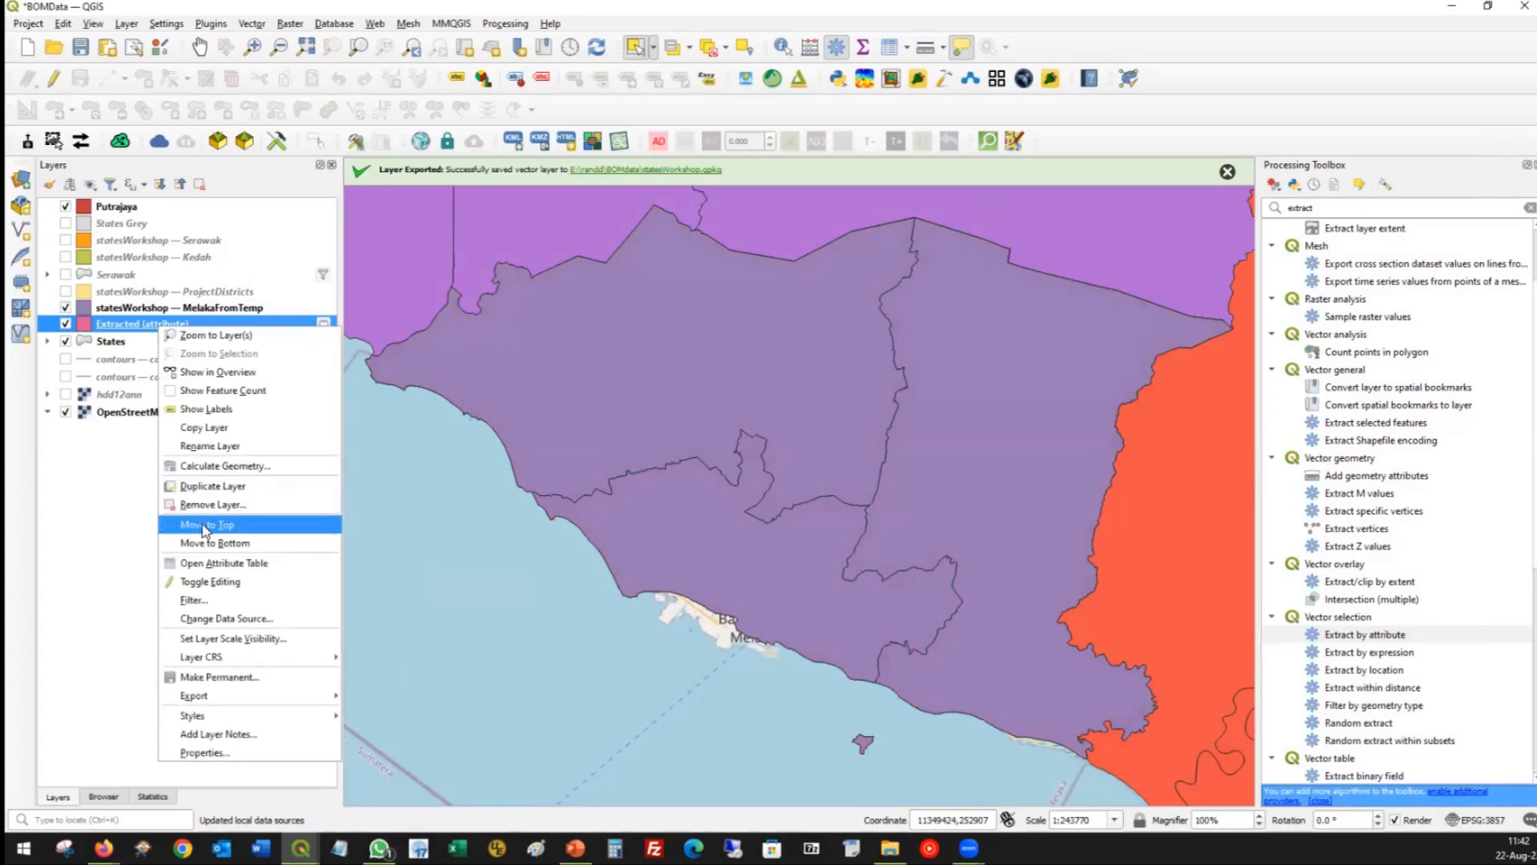
{"action": "left_click", "coordinate": [225, 513]}
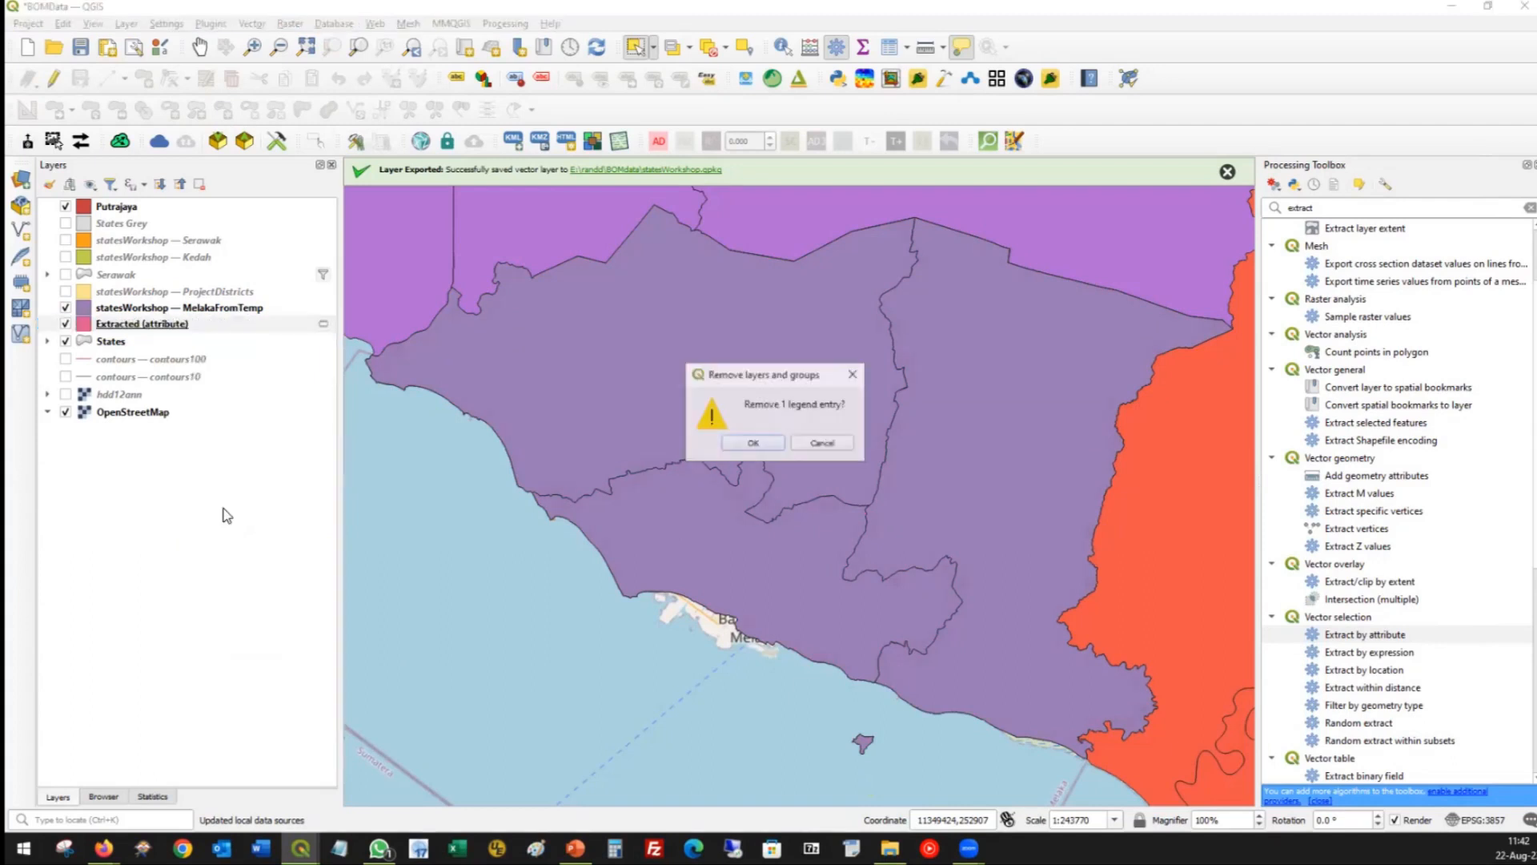
{"action": "left_click", "coordinate": [765, 440]}
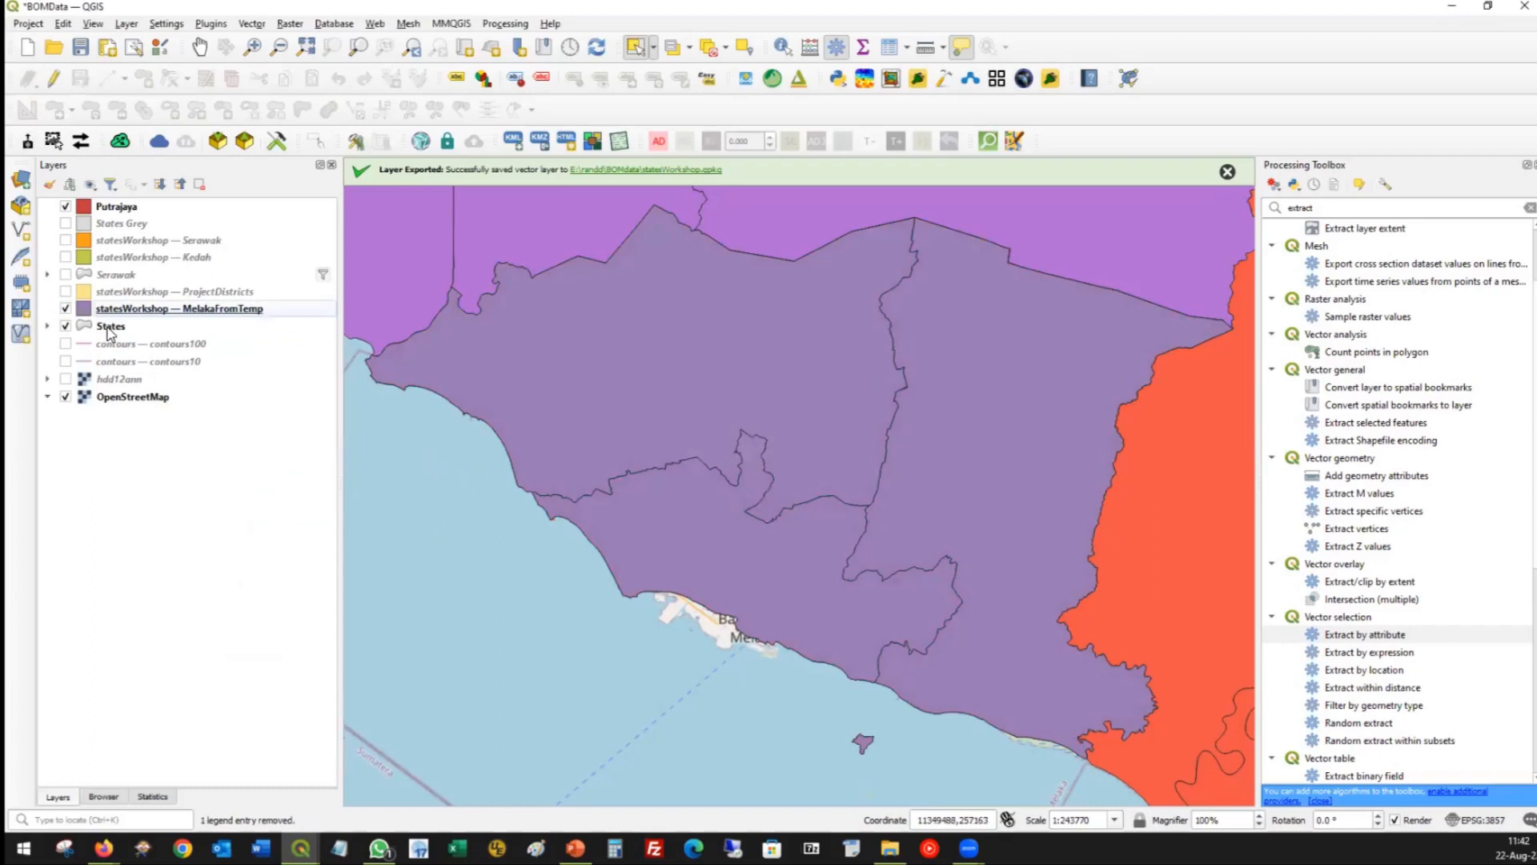
Set up Extract by attribute on the MelakaFromTemp layer with nam equal to MELAKA.
{"action": "double_click", "coordinate": [1368, 635]}
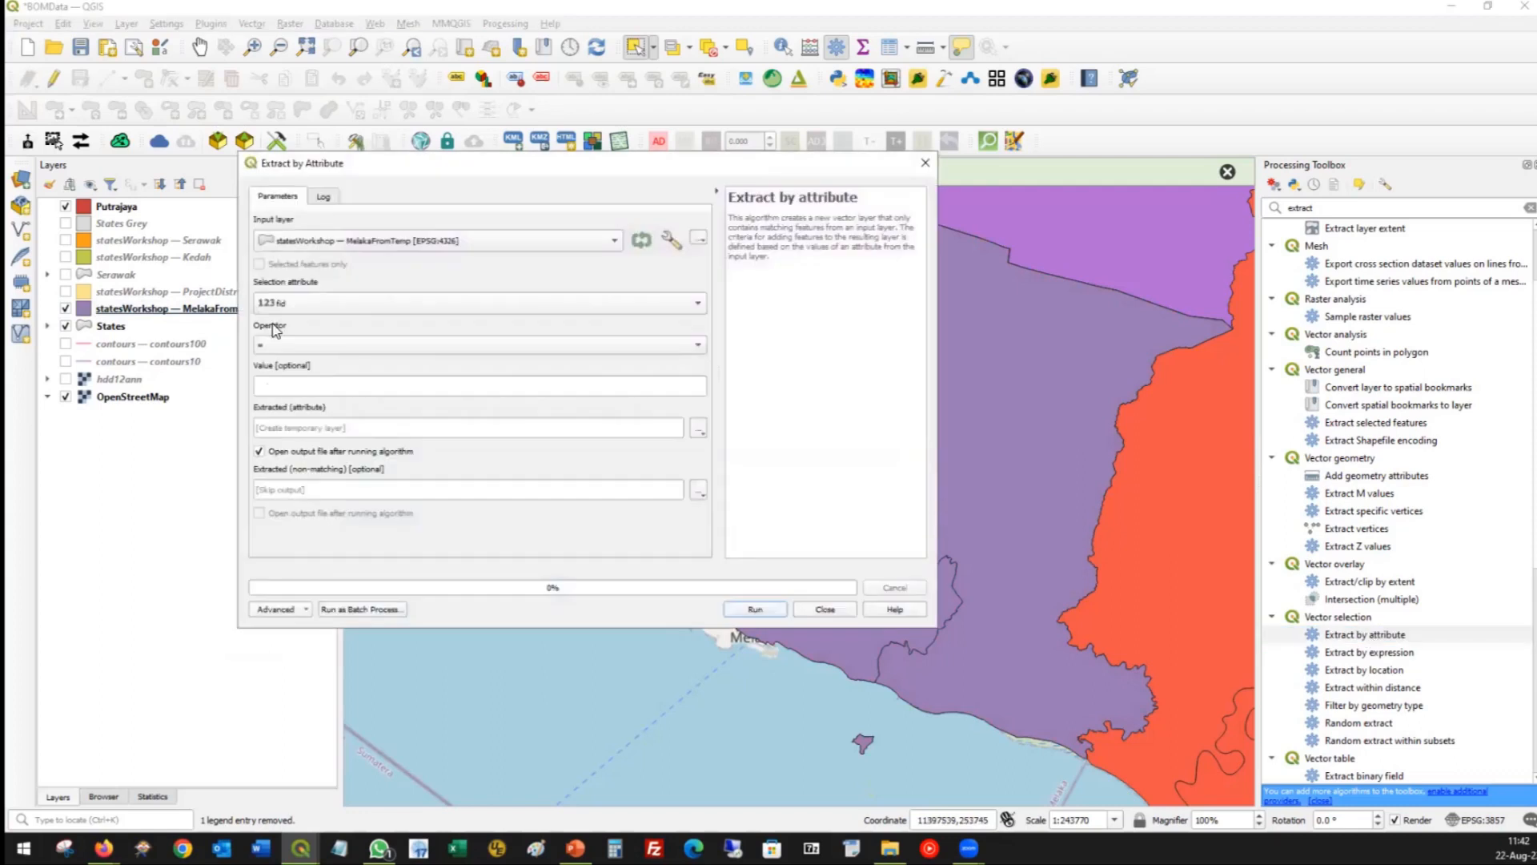
{"action": "left_click", "coordinate": [318, 305]}
{"action": "left_click", "coordinate": [312, 356]}
{"action": "left_click", "coordinate": [309, 386]}
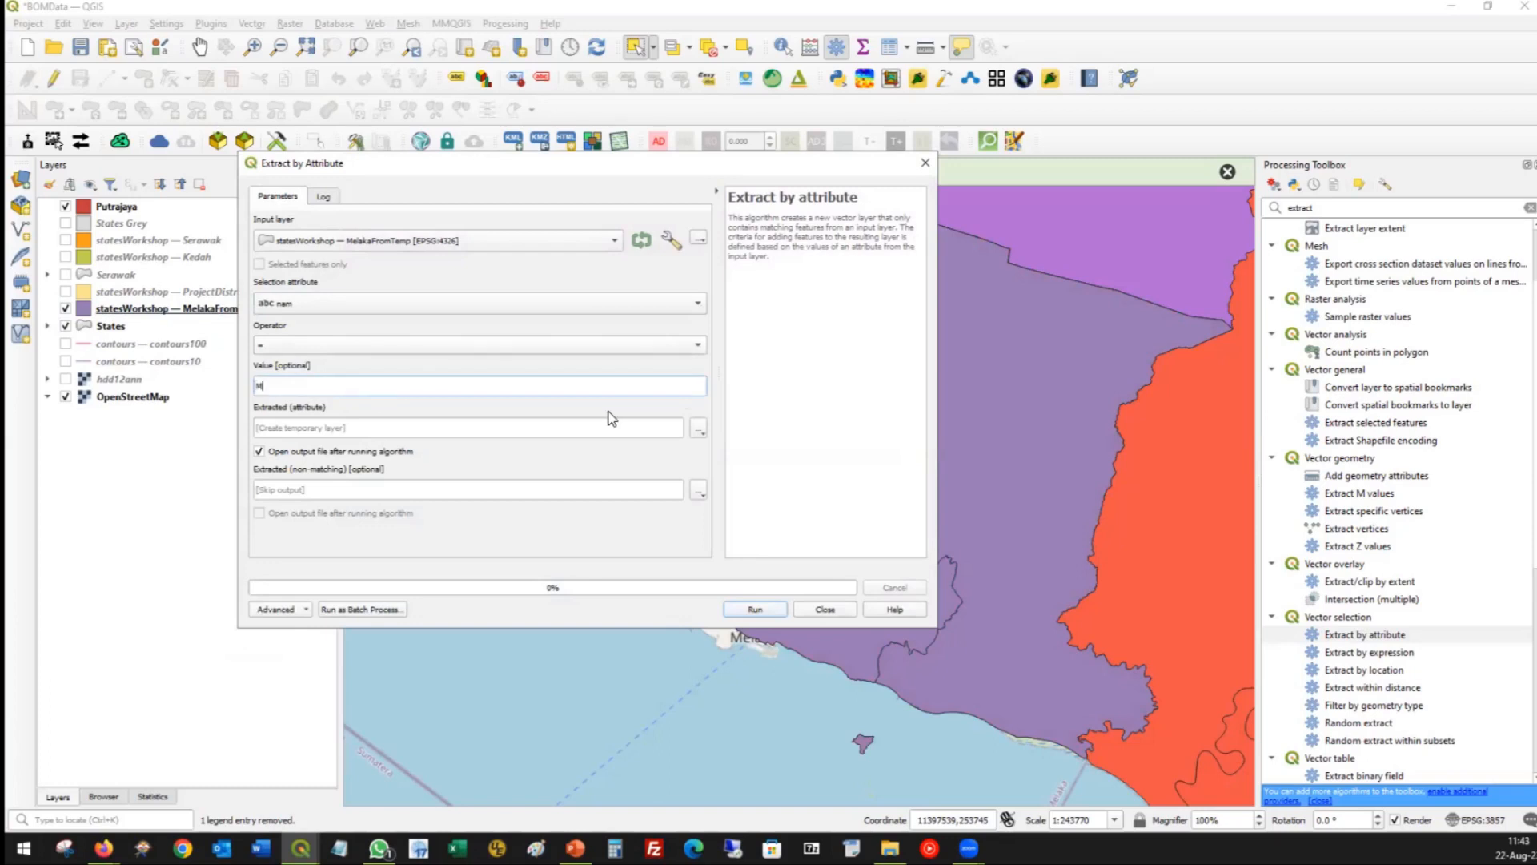
{"action": "type", "text": "AKA"}
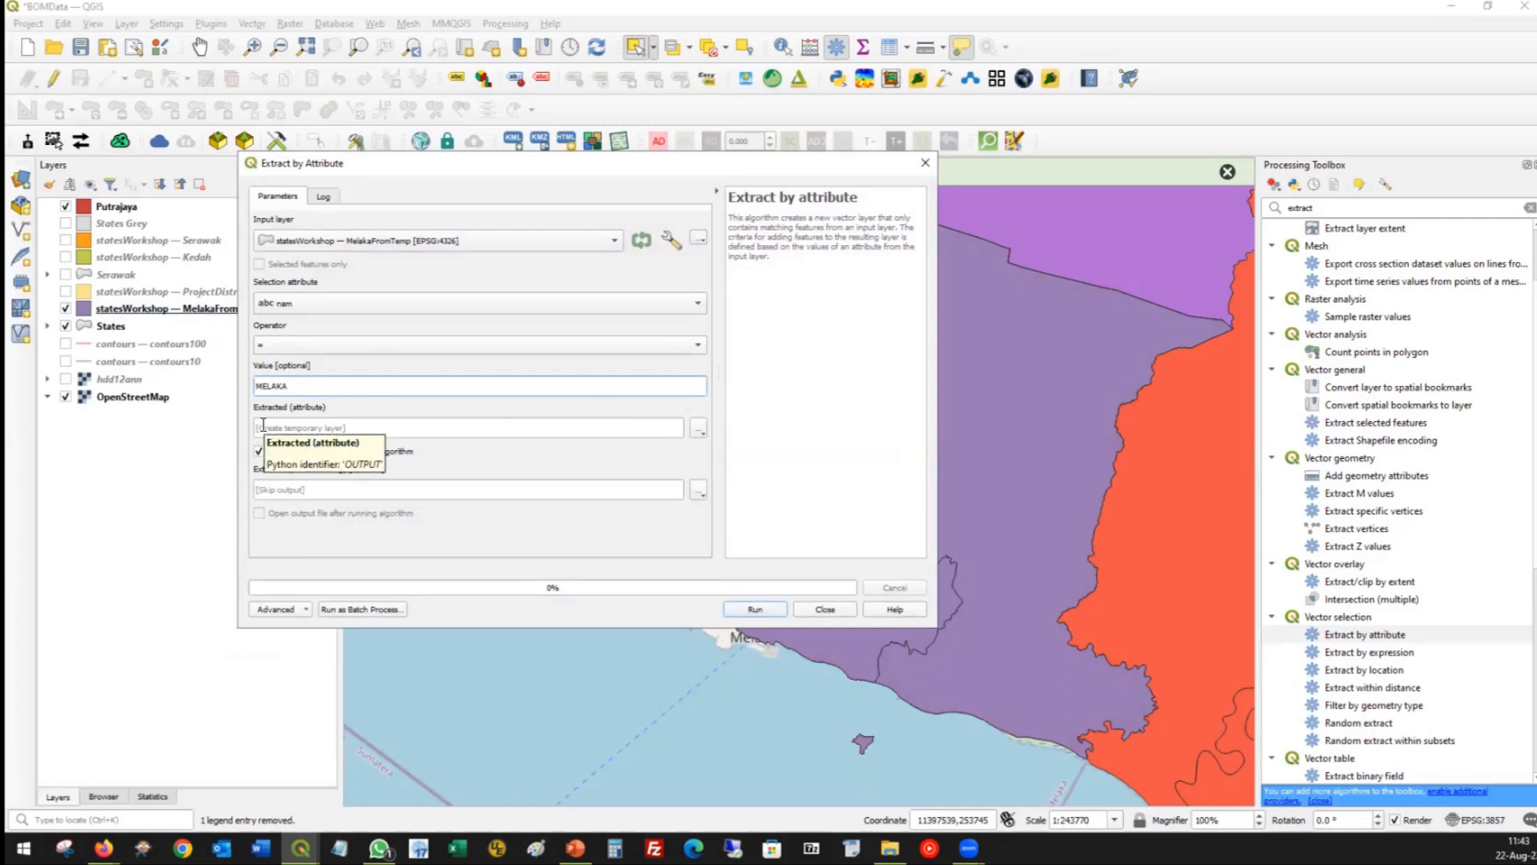
Direct the extraction output to statesWorkshop.gpkg as layer Melaka, run the algorithm and close the tool.
{"action": "left_click", "coordinate": [699, 428]}
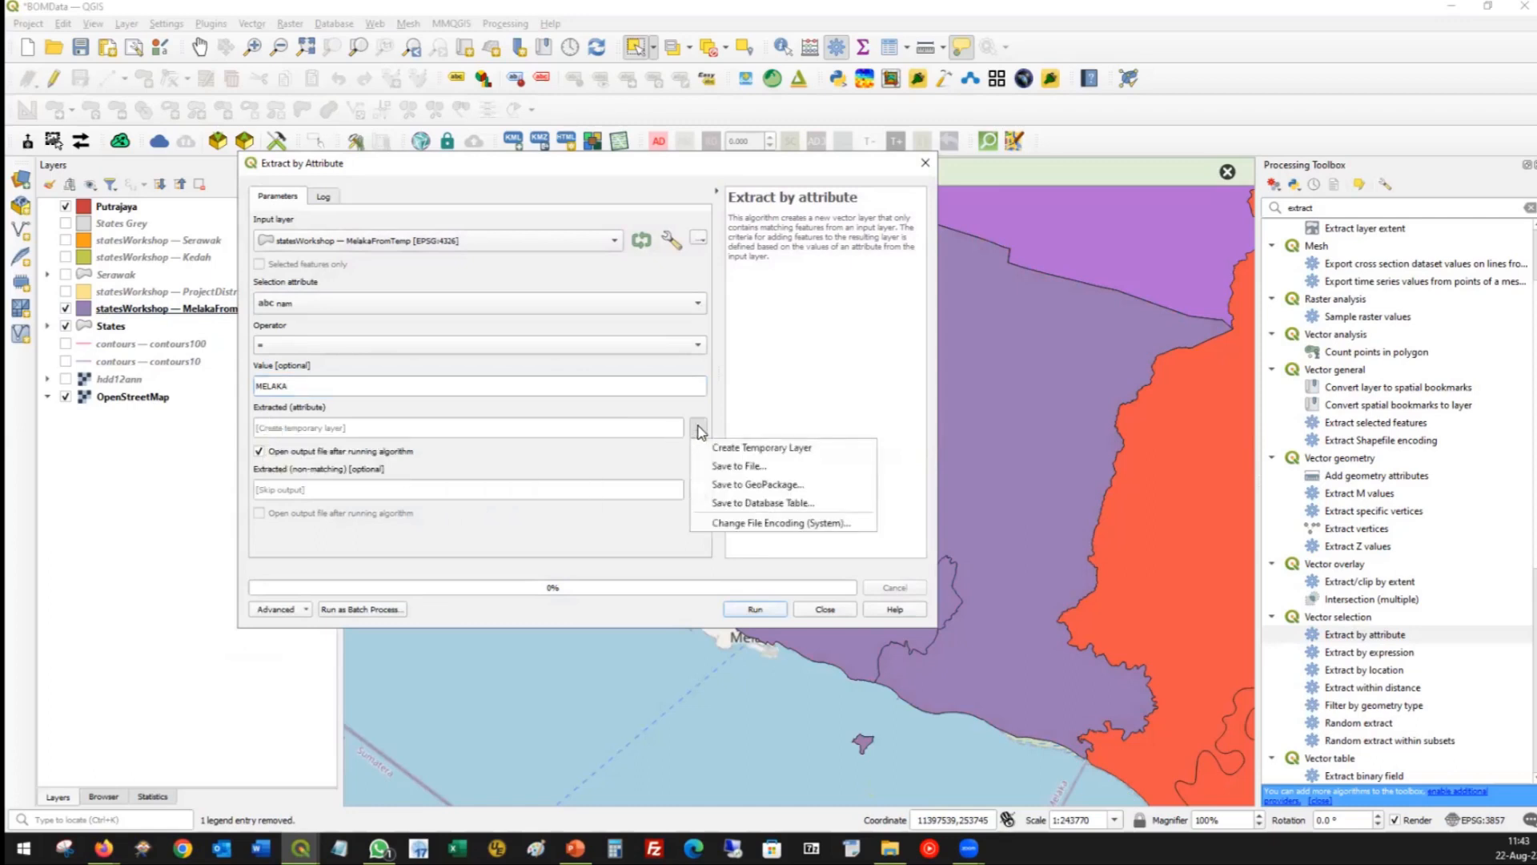
{"action": "left_click", "coordinate": [744, 484]}
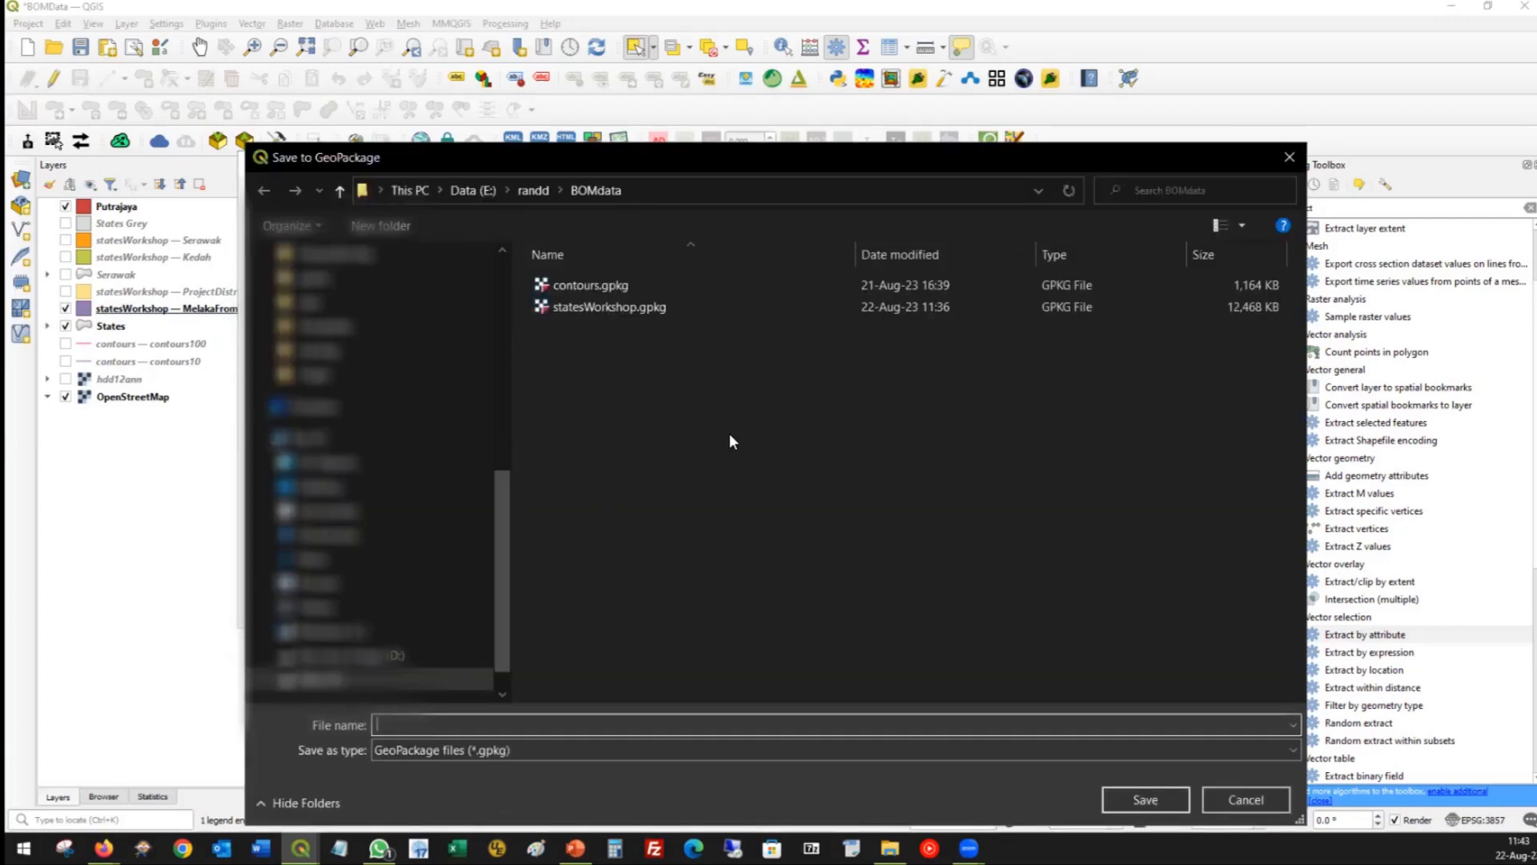
{"action": "left_click", "coordinate": [597, 309]}
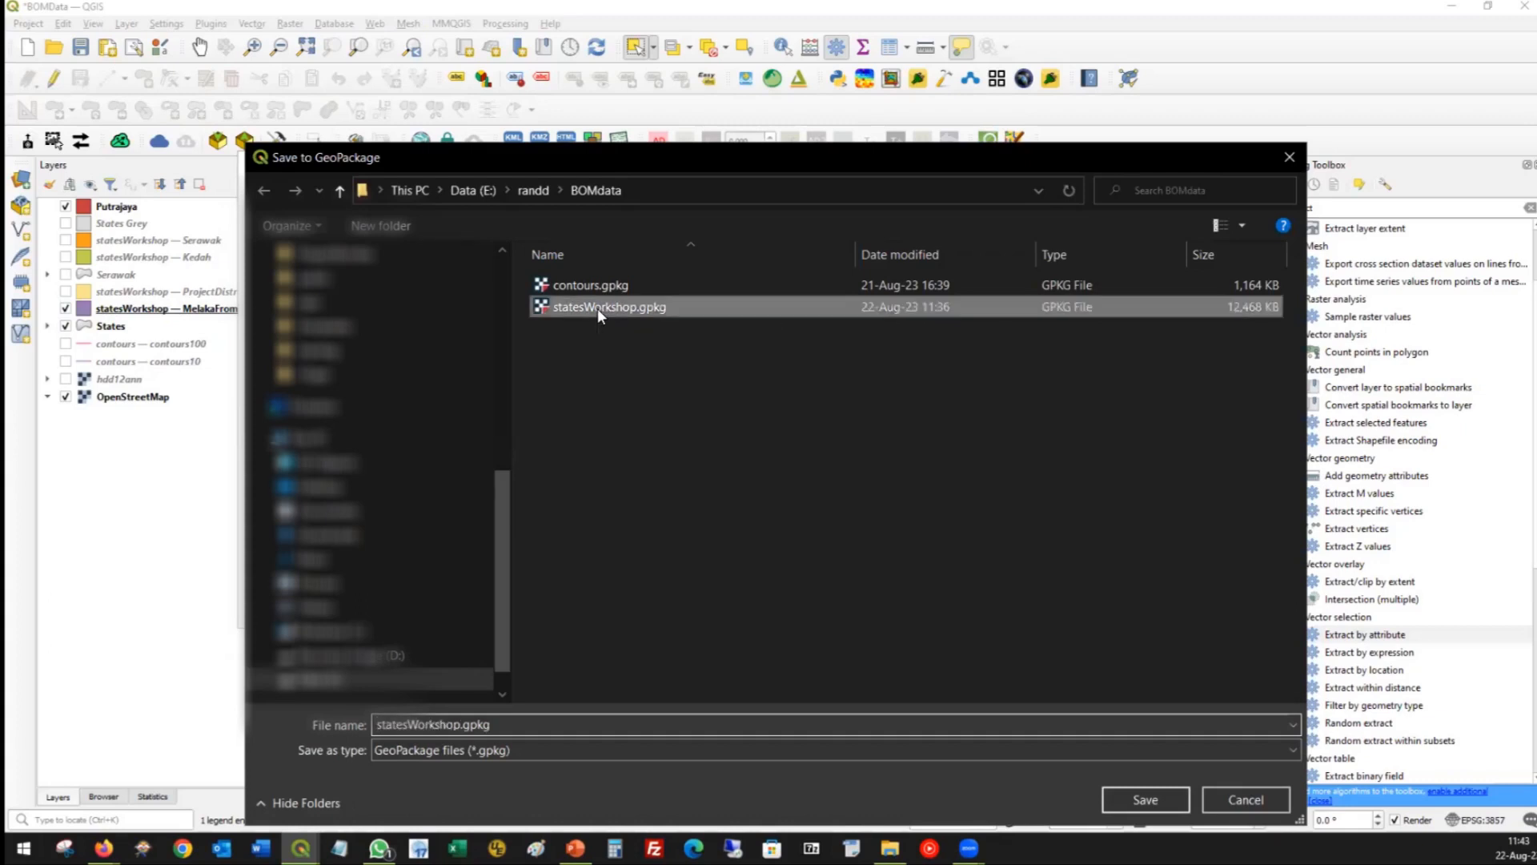
{"action": "left_click", "coordinate": [1146, 800]}
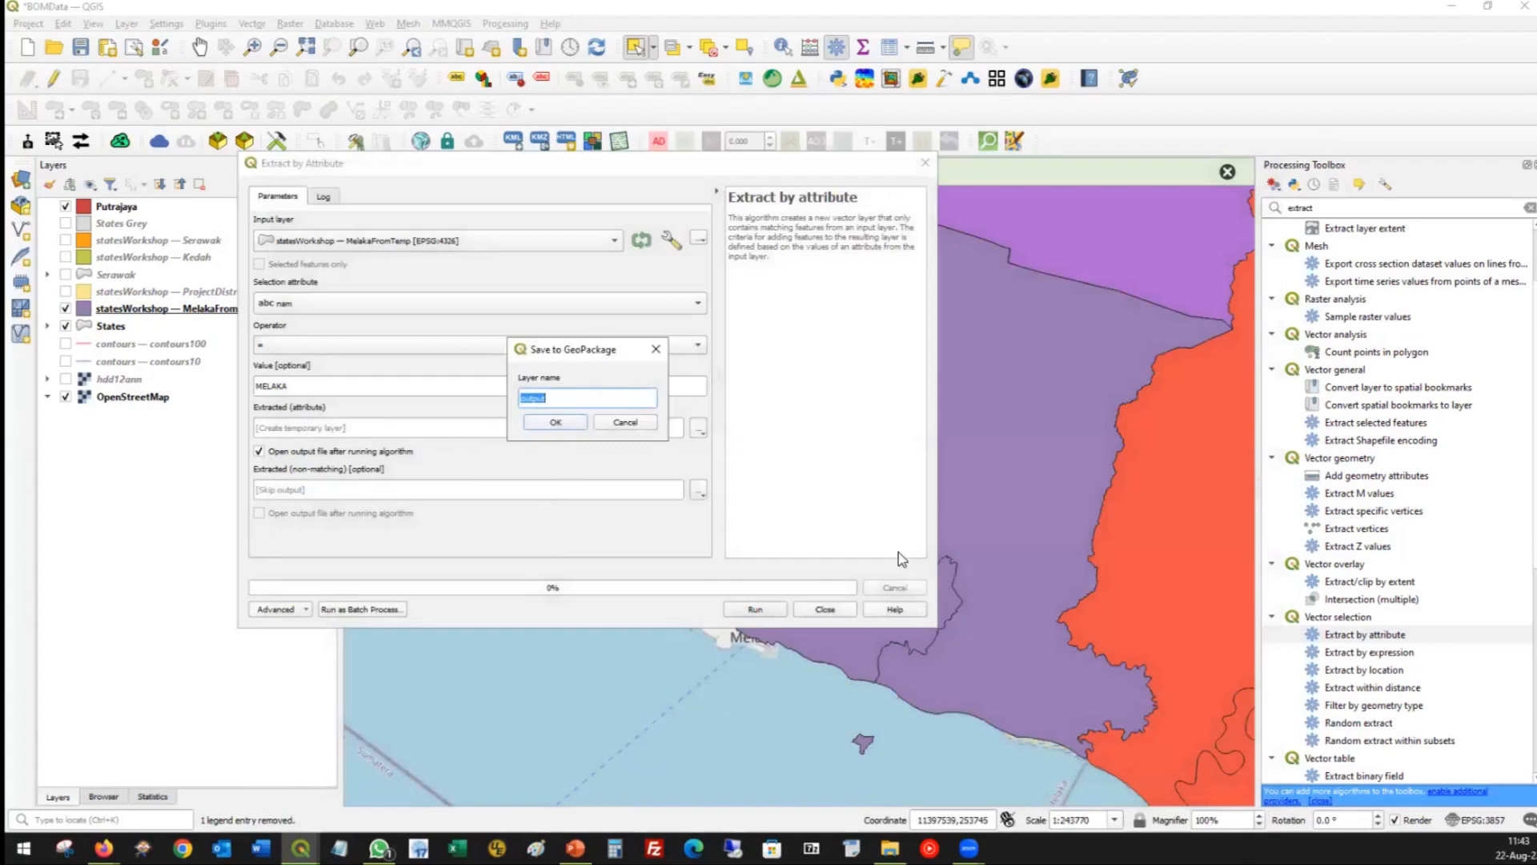
{"action": "type", "text": "Melak"}
{"action": "left_click", "coordinate": [555, 422]}
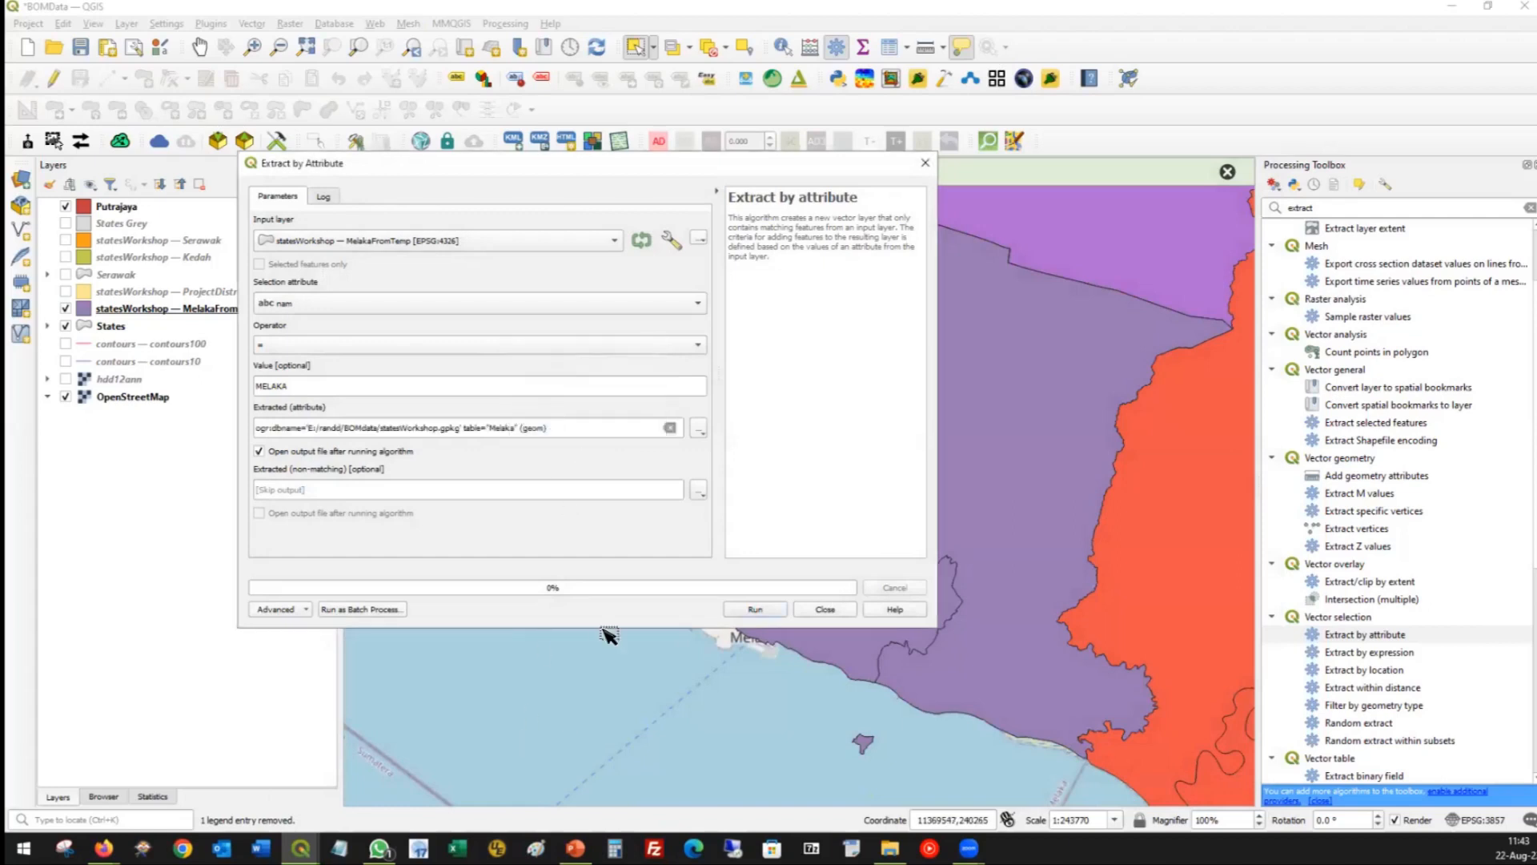
{"action": "left_click", "coordinate": [766, 610]}
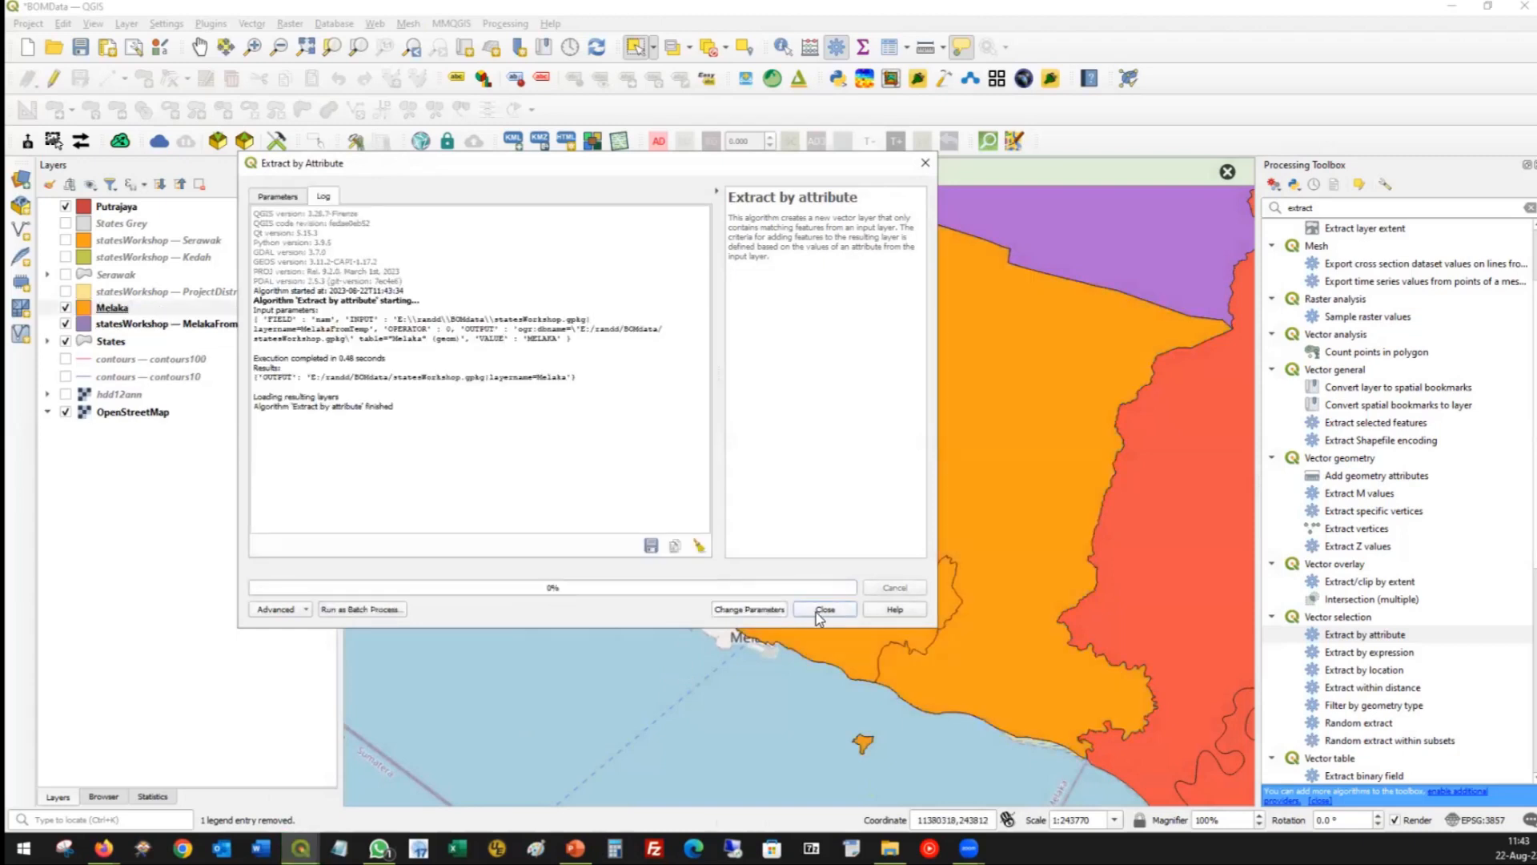
{"action": "left_click", "coordinate": [823, 610]}
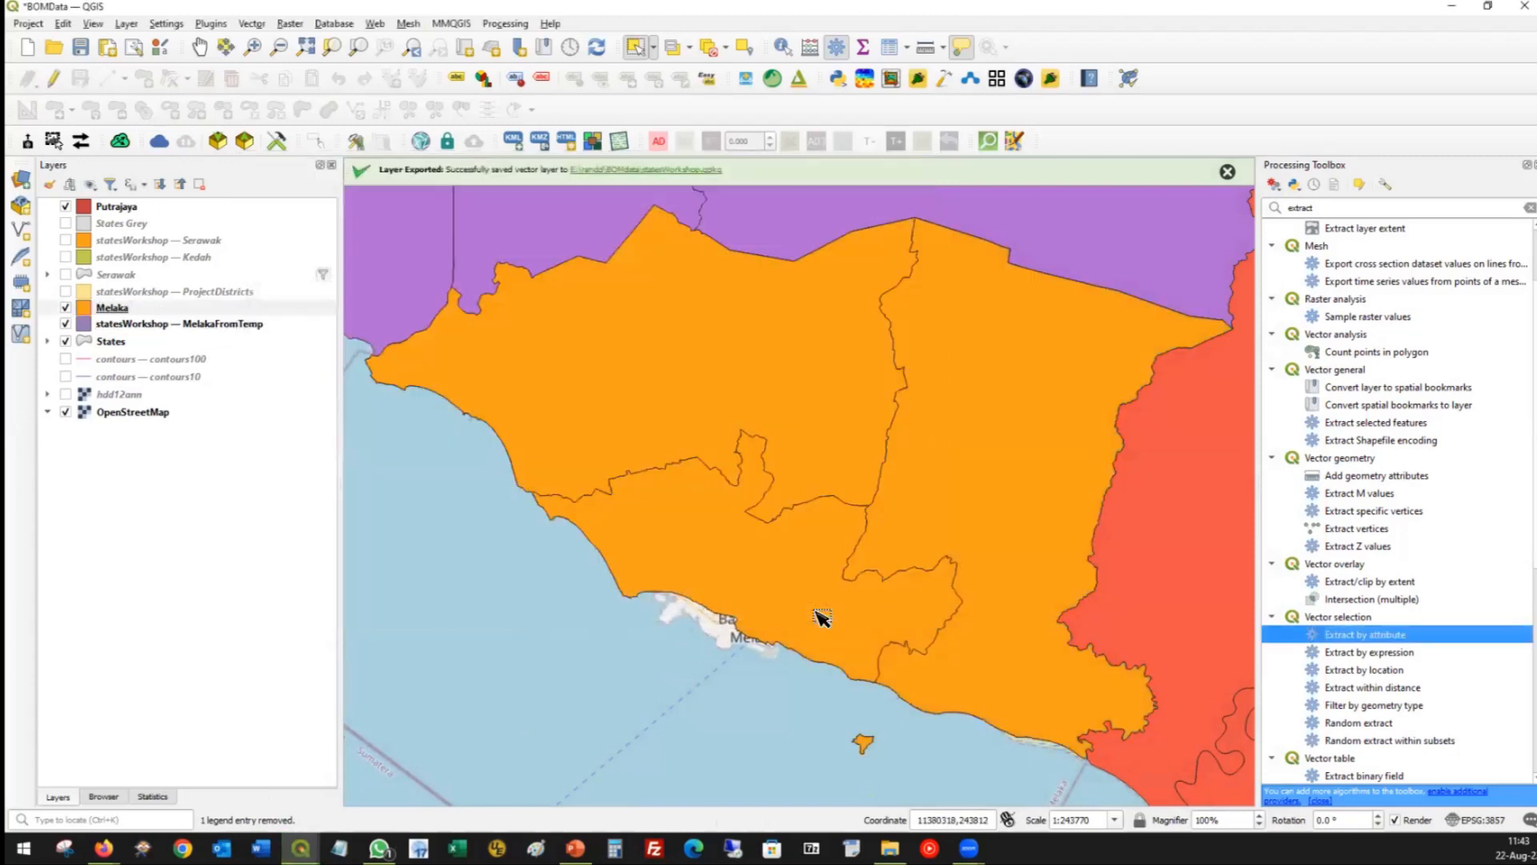
Check the Melaka layer's source path and general information in its layer properties.
{"action": "left_click", "coordinate": [116, 308]}
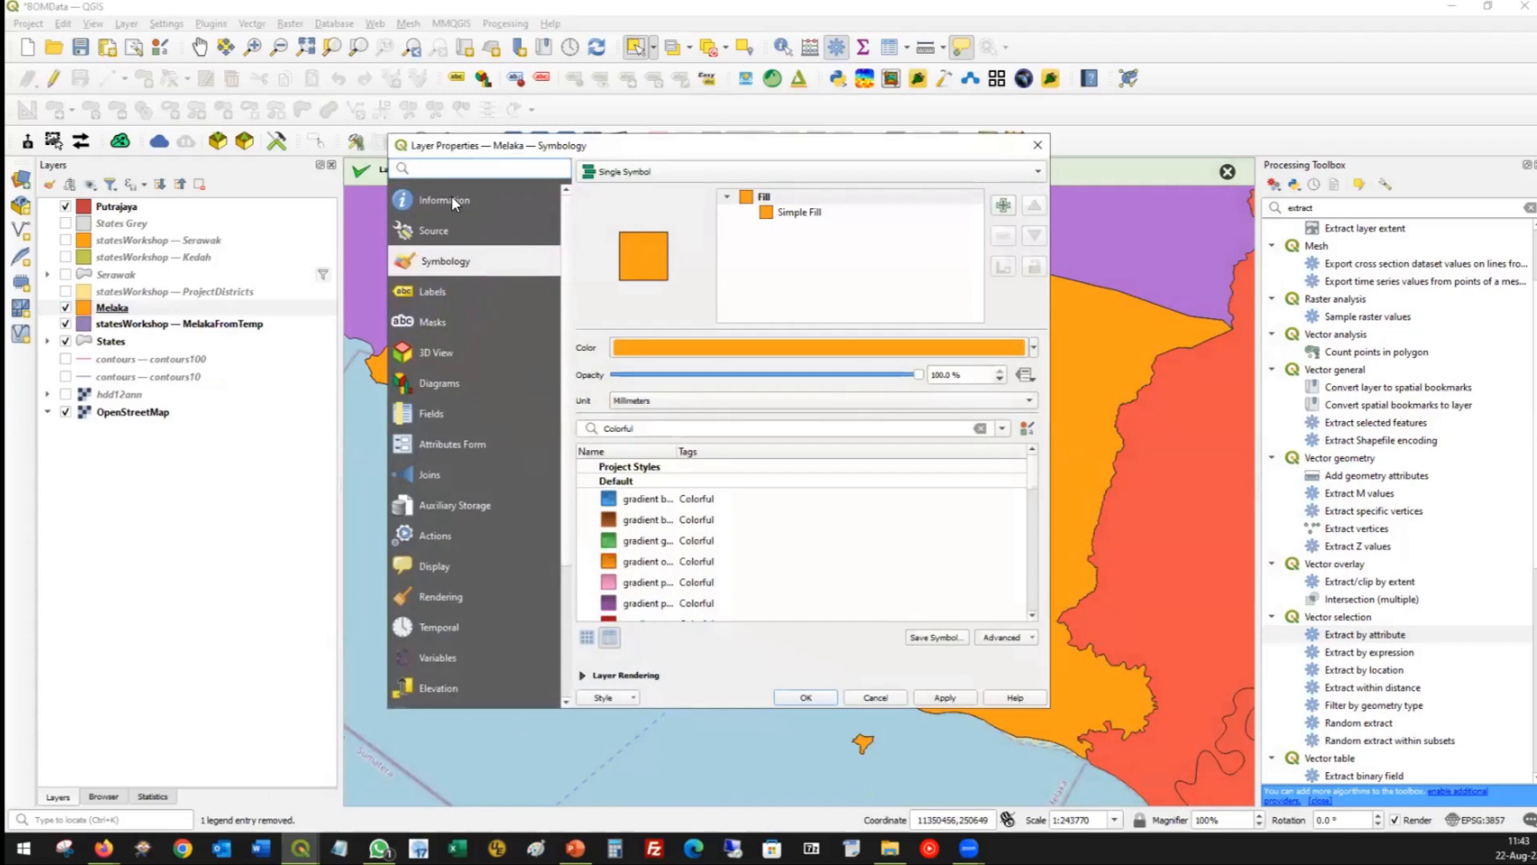
{"action": "left_click", "coordinate": [451, 200]}
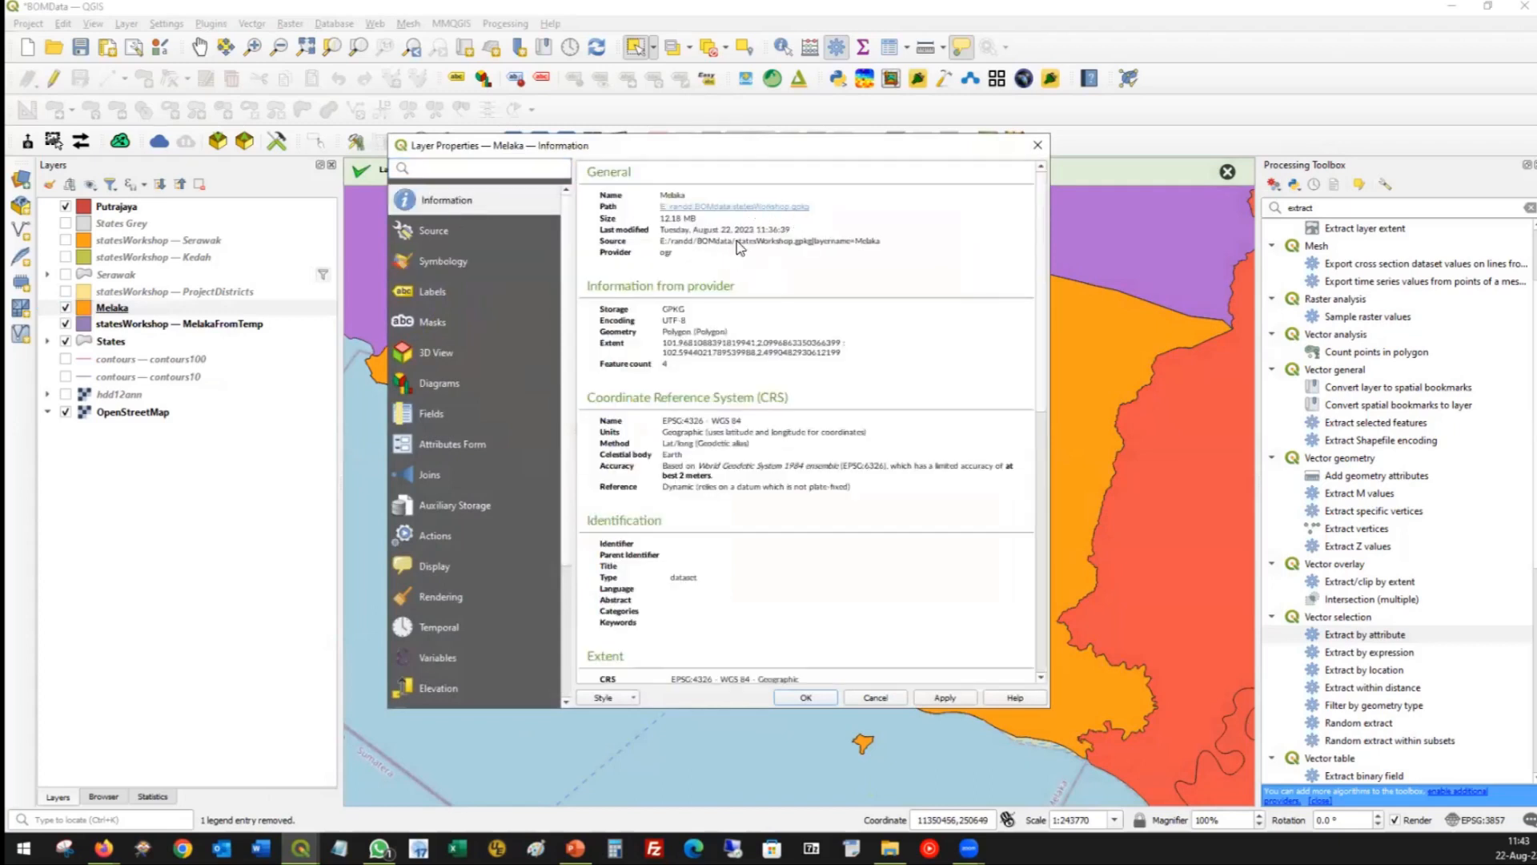
{"action": "left_click", "coordinate": [875, 697]}
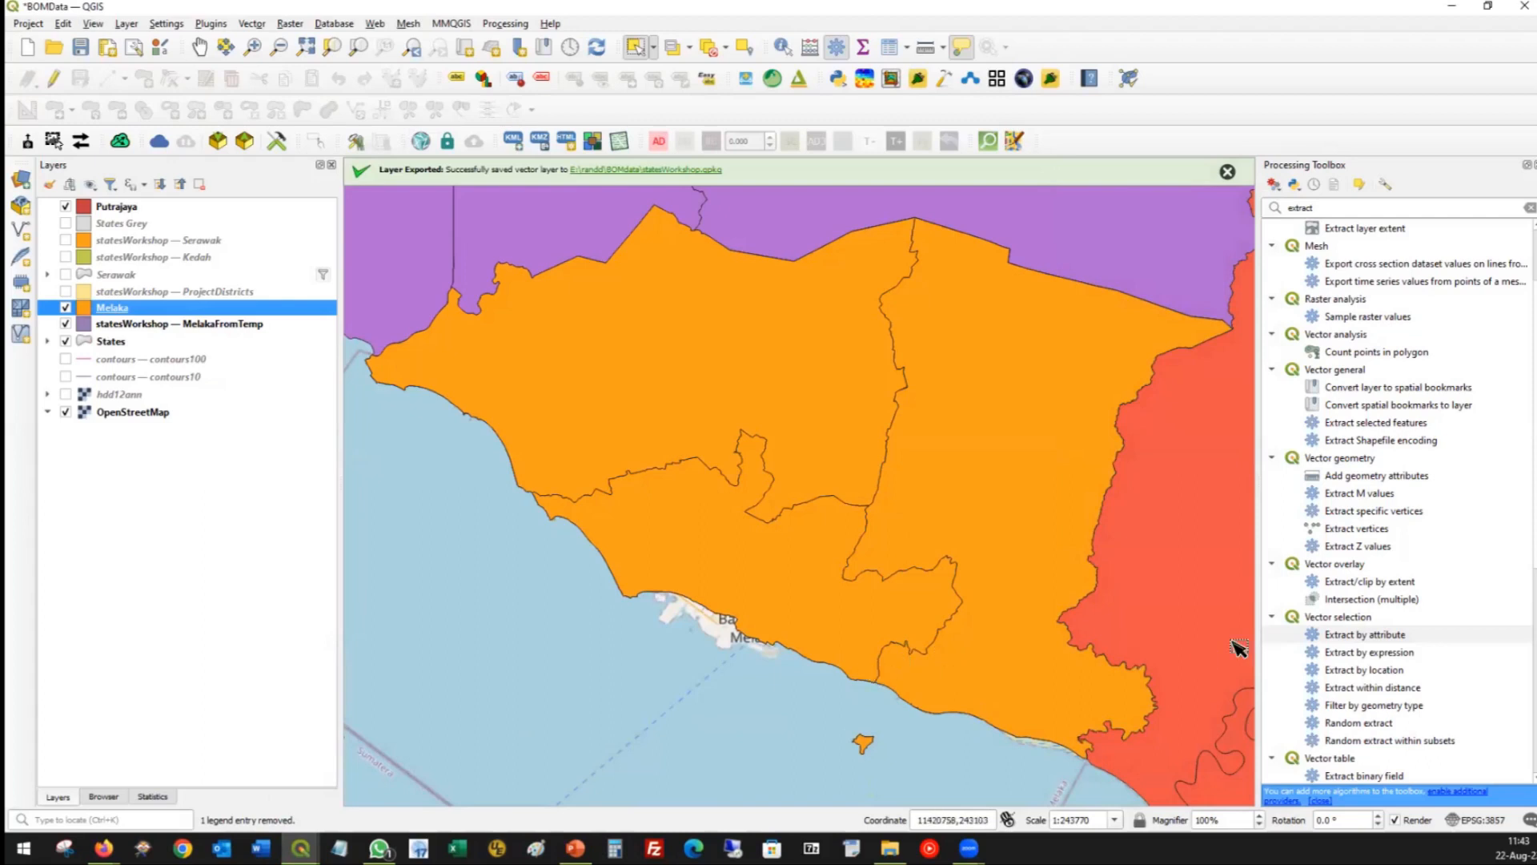
Review the geometric predicates and parameters of the Extract by location tool, leaving it without running.
{"action": "double_click", "coordinate": [1351, 670]}
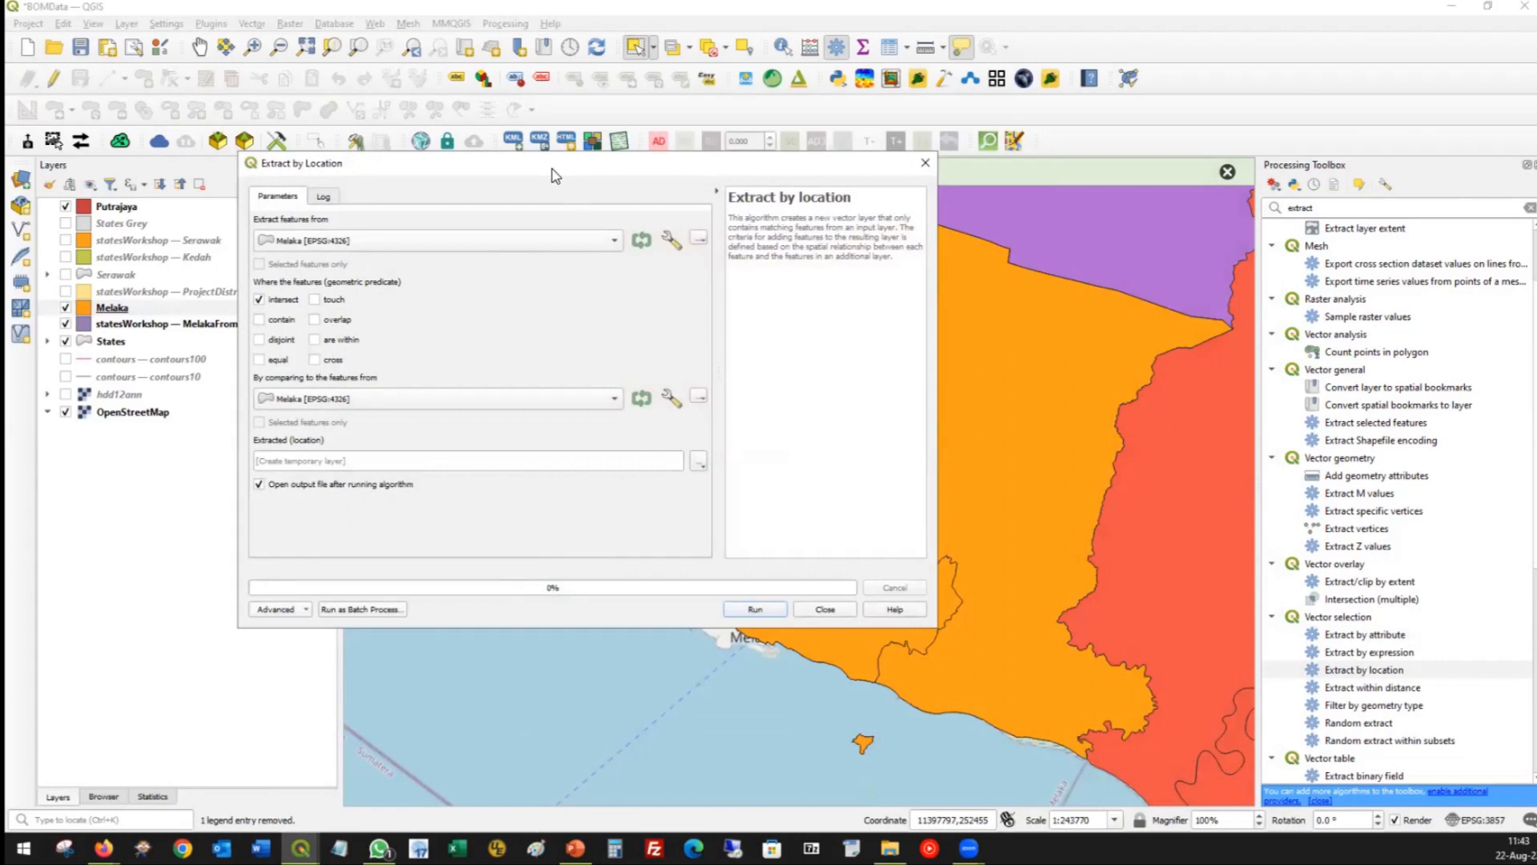
{"action": "left_click_drag", "start_coordinate": [555, 175], "coordinate": [626, 219]}
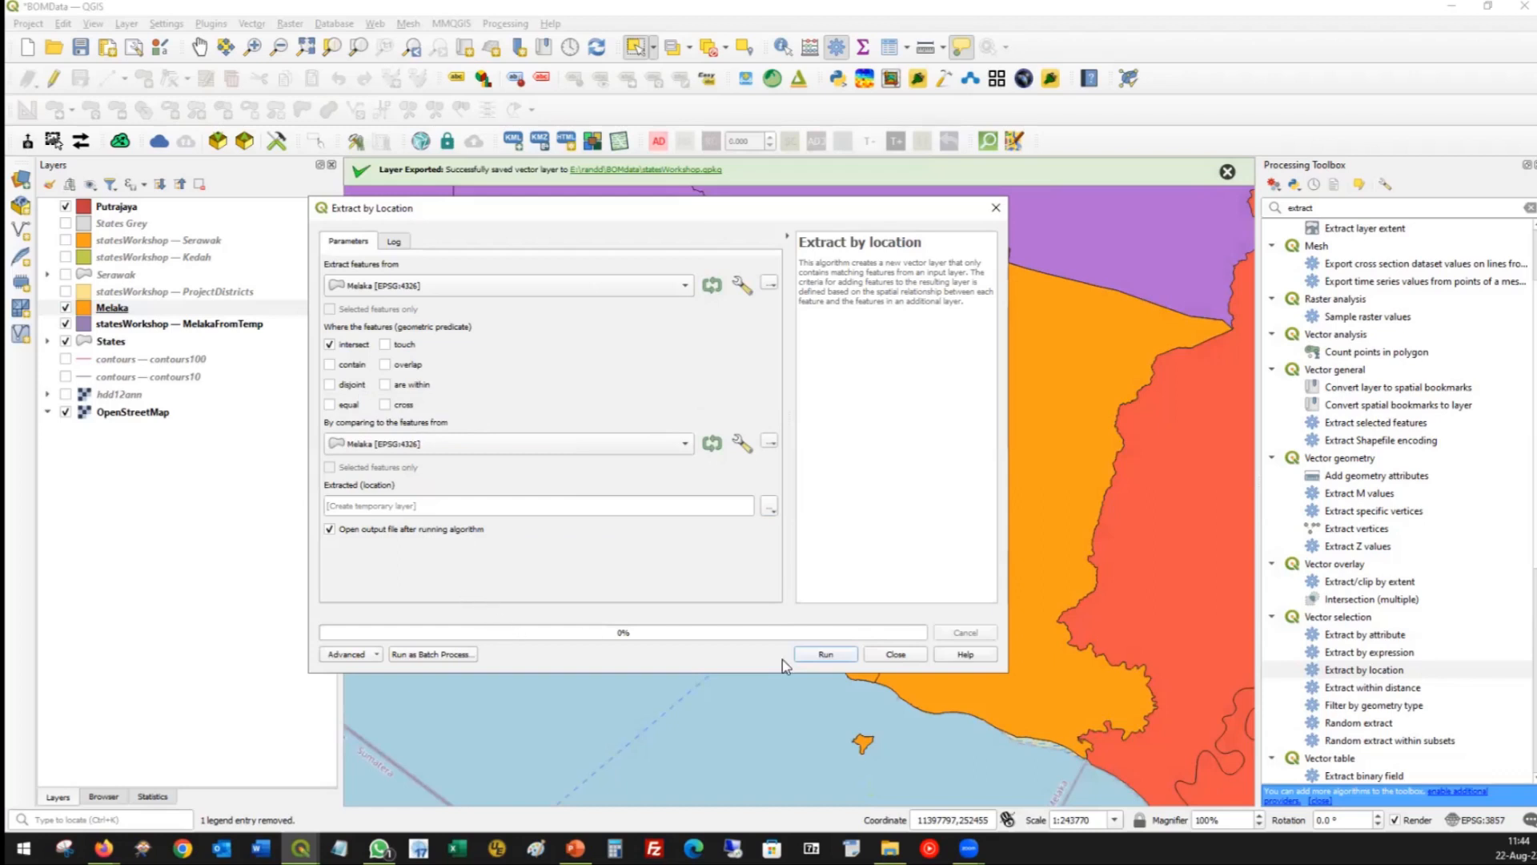
{"action": "left_click", "coordinate": [897, 655]}
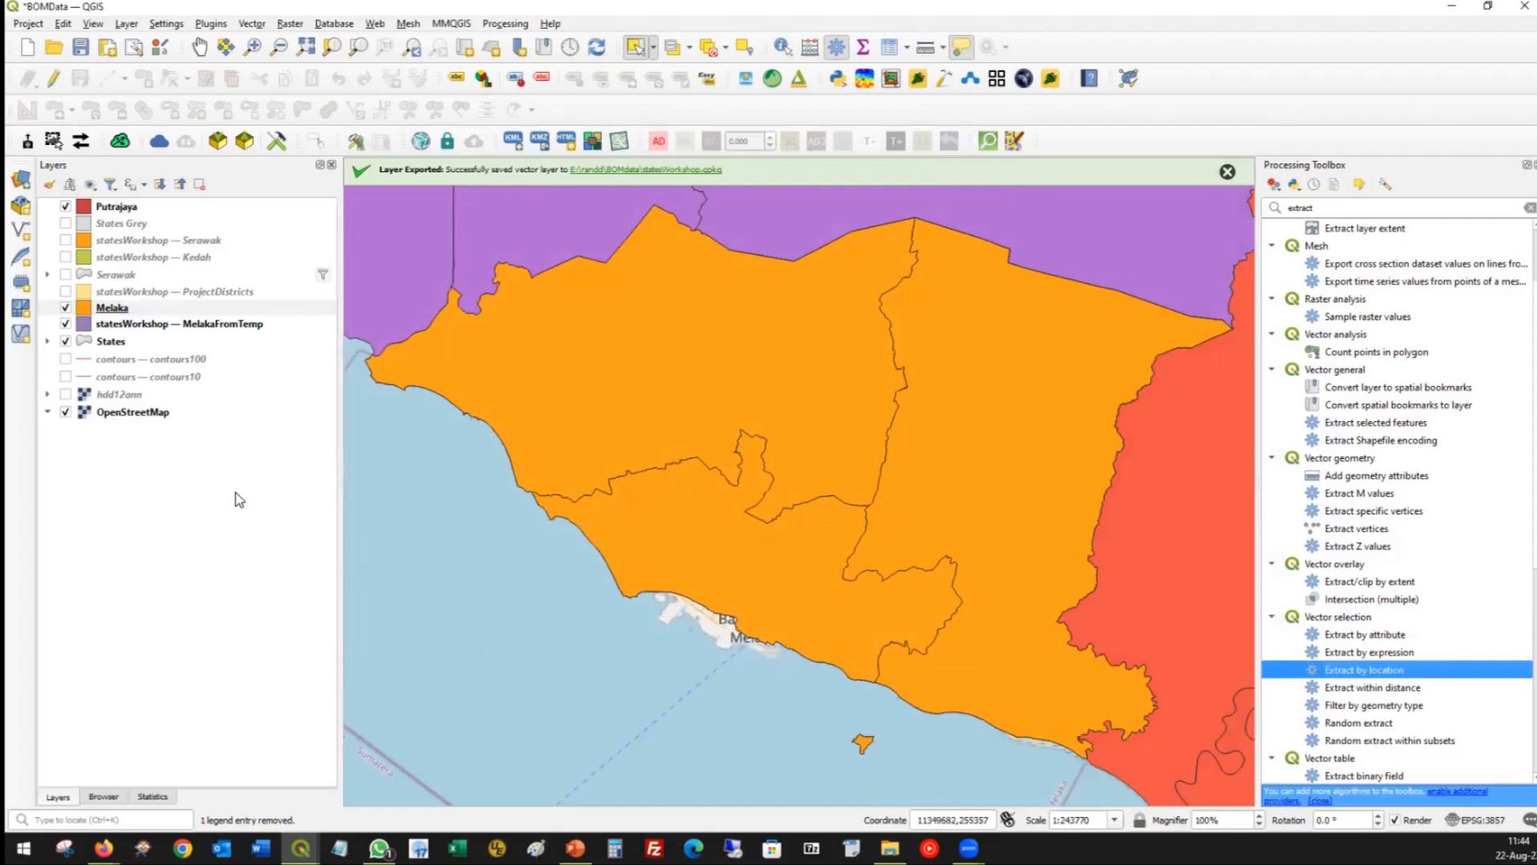
Switch to PowerPoint and present the slides from Other Selection Methods through Exporting Specific Data to the closing Q&A slide.
{"action": "left_click", "coordinate": [575, 847]}
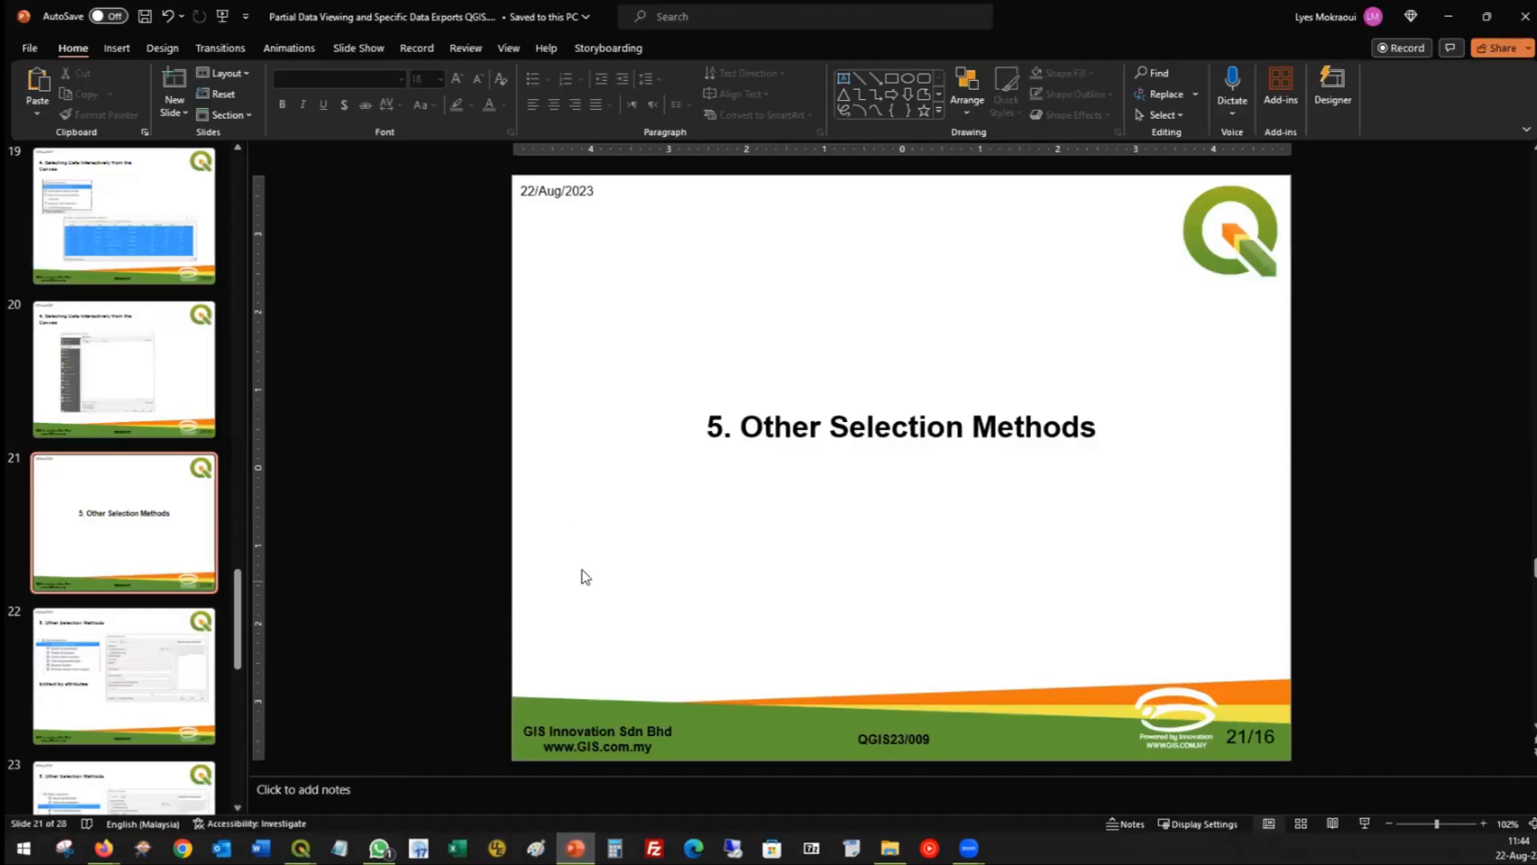
{"action": "left_click", "coordinate": [1364, 823]}
{"action": "left_click", "coordinate": [1052, 576]}
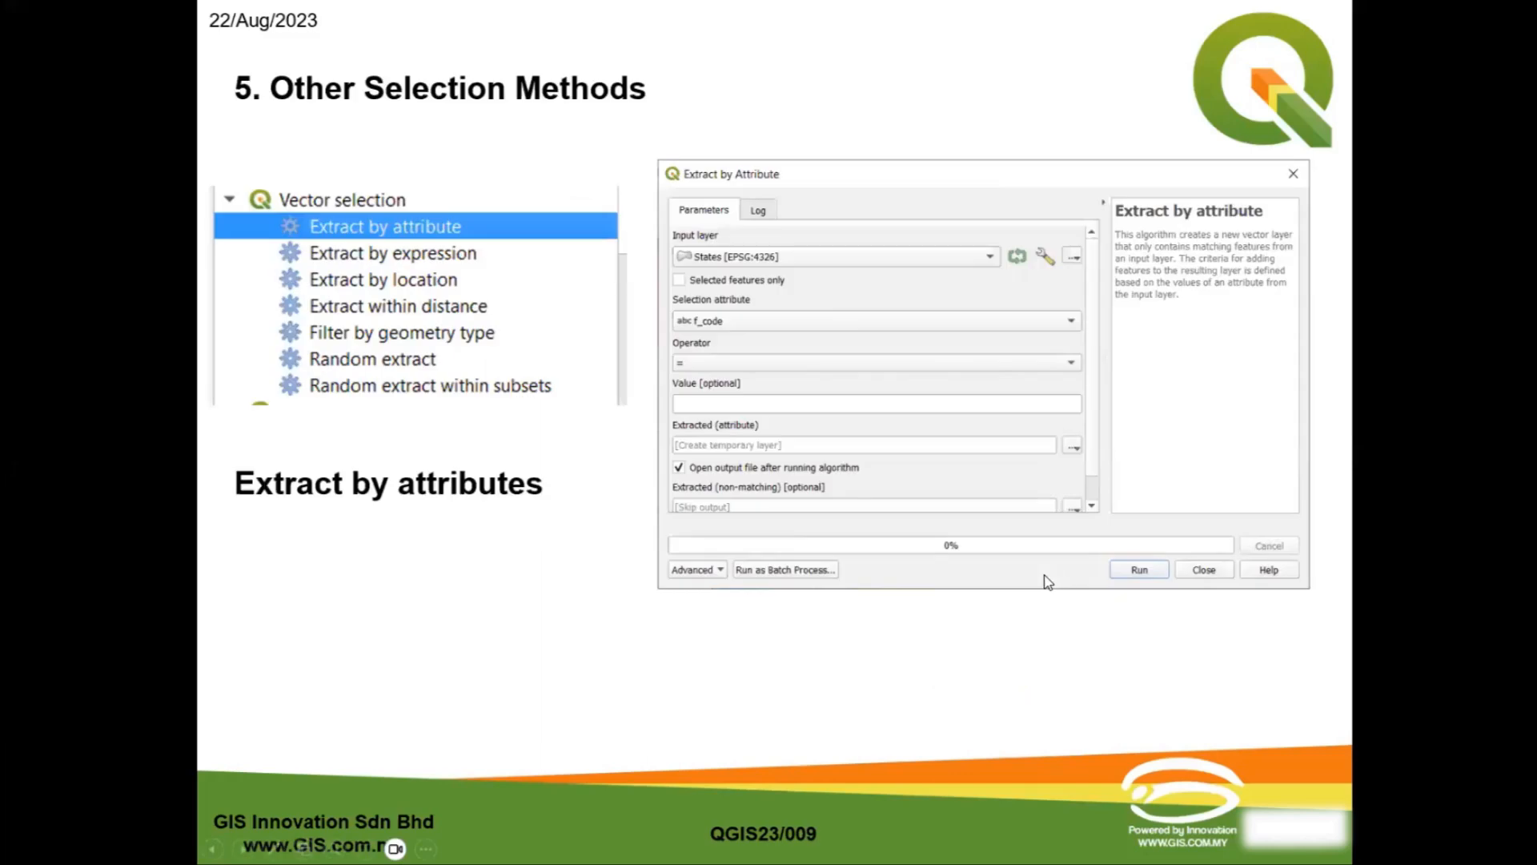
{"action": "left_click", "coordinate": [885, 633]}
{"action": "left_click", "coordinate": [815, 636]}
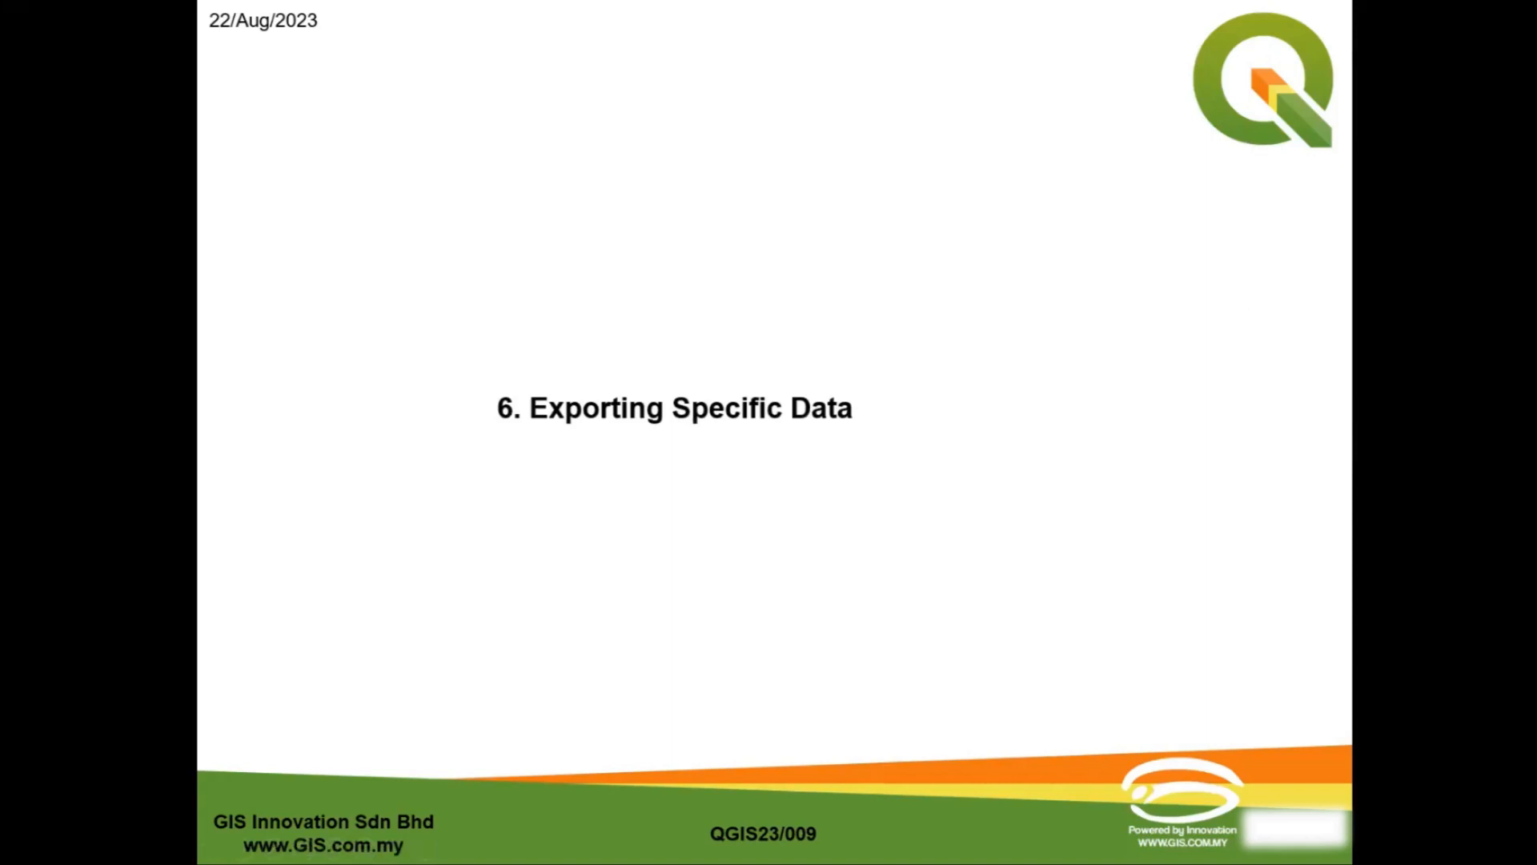
{"action": "key", "text": "Right"}
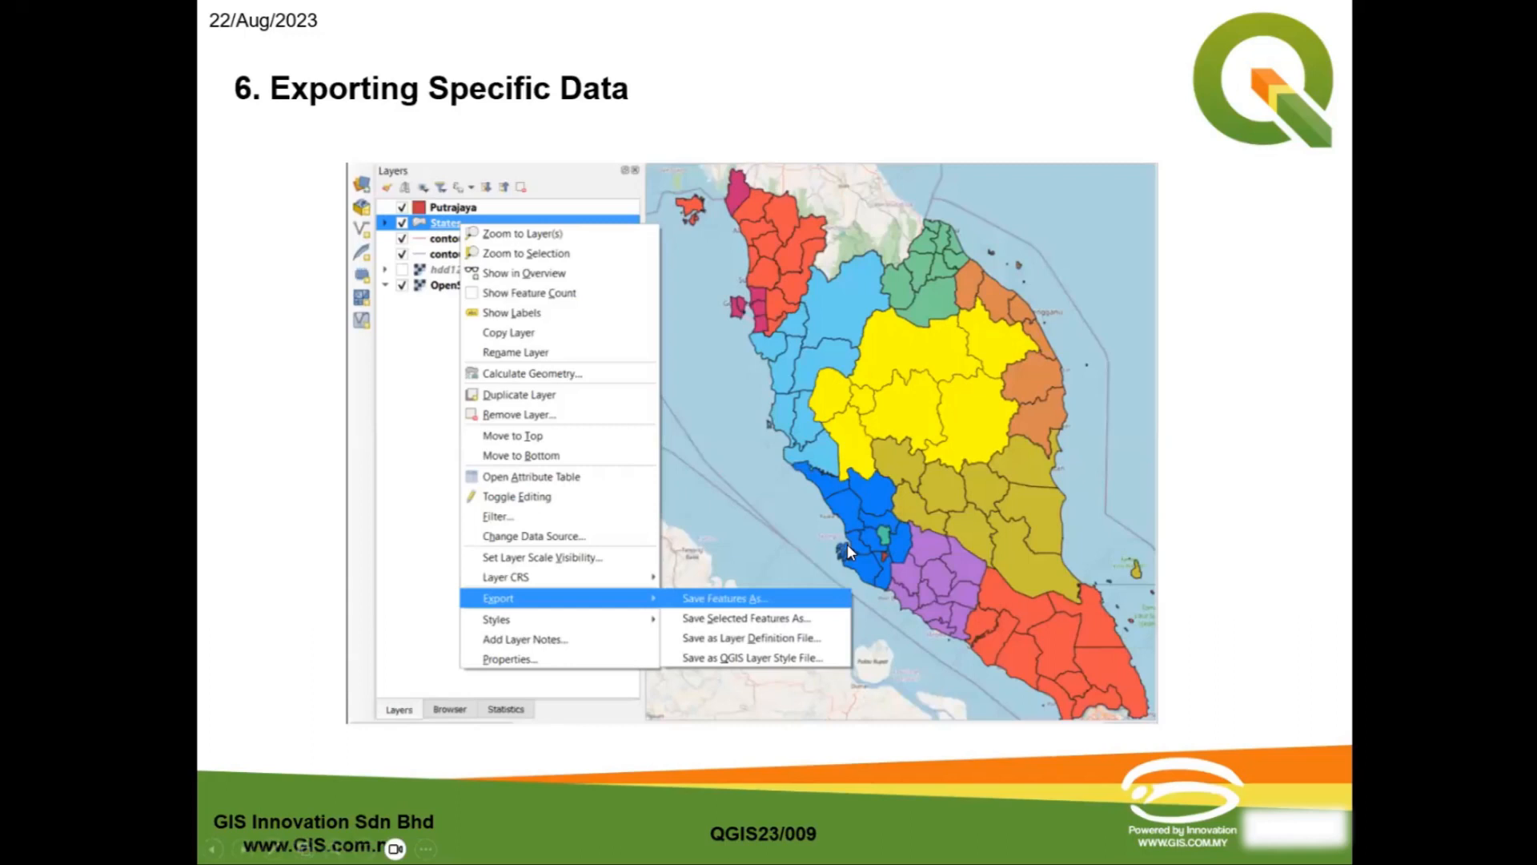
{"action": "left_click", "coordinate": [700, 592]}
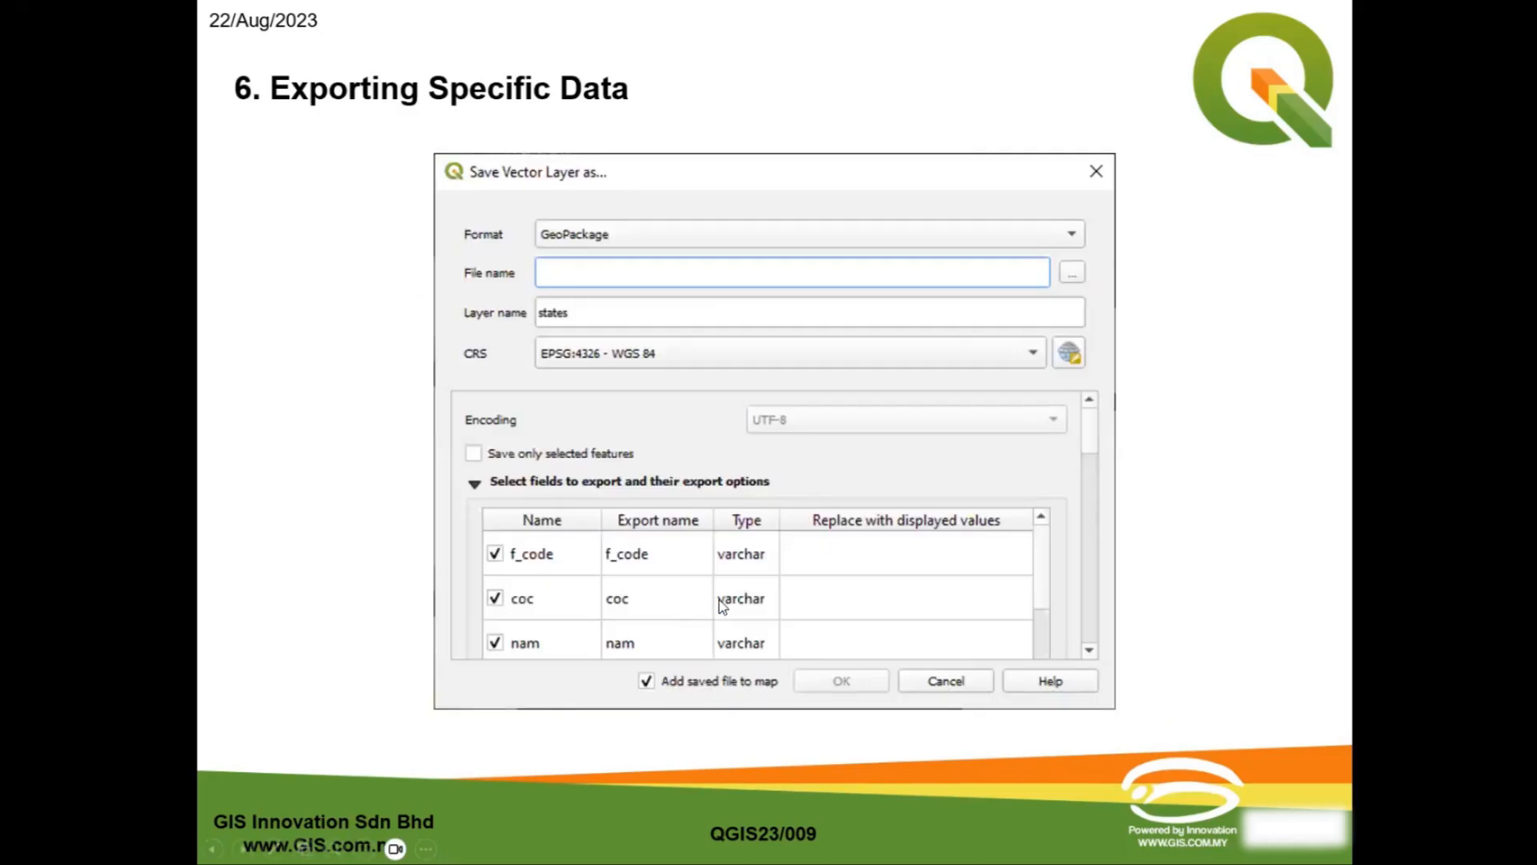
{"action": "left_click", "coordinate": [720, 605]}
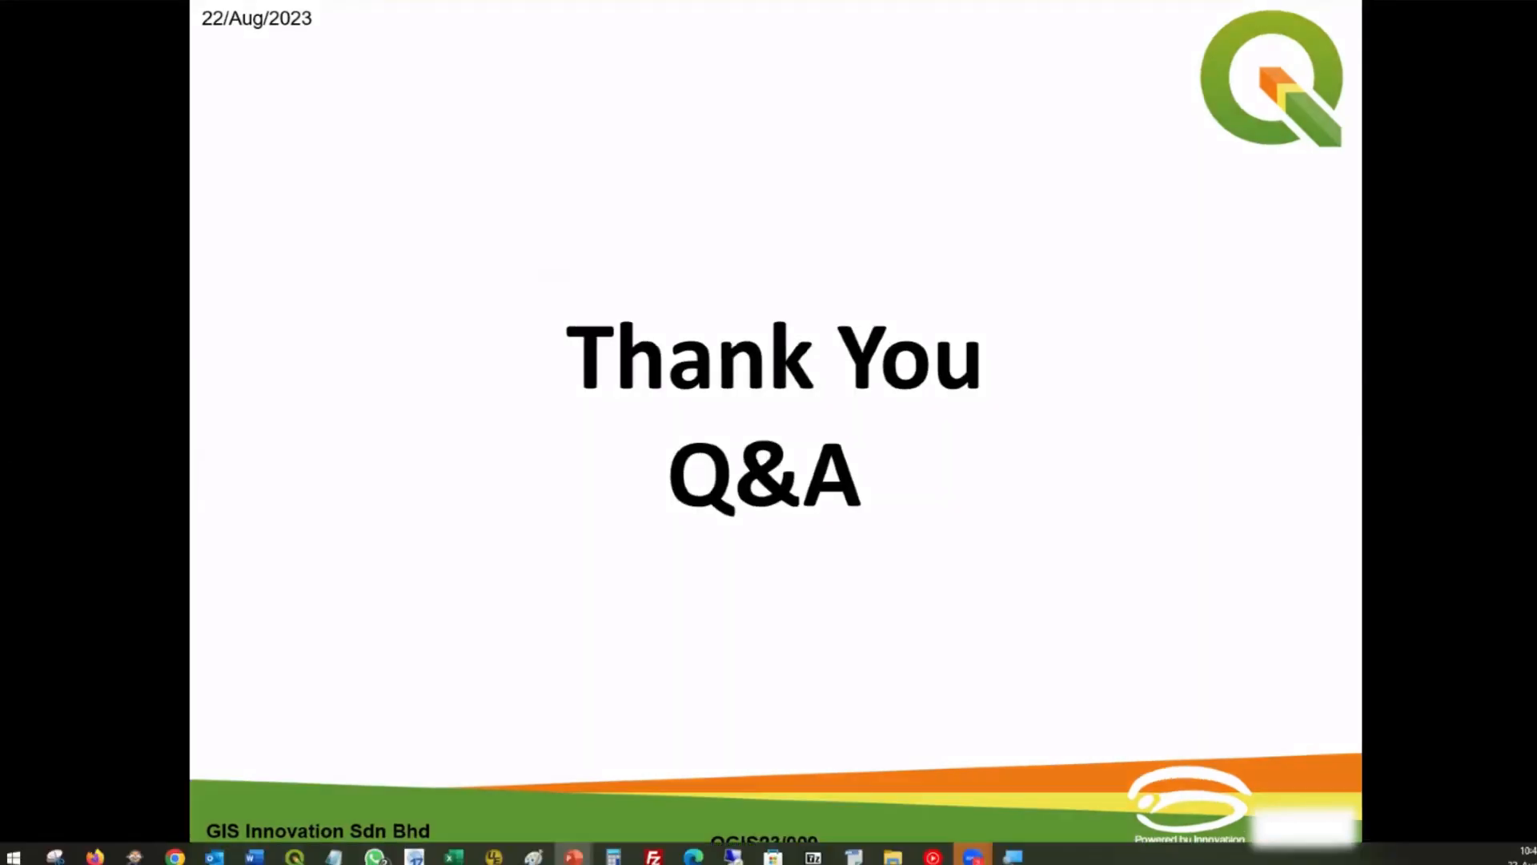
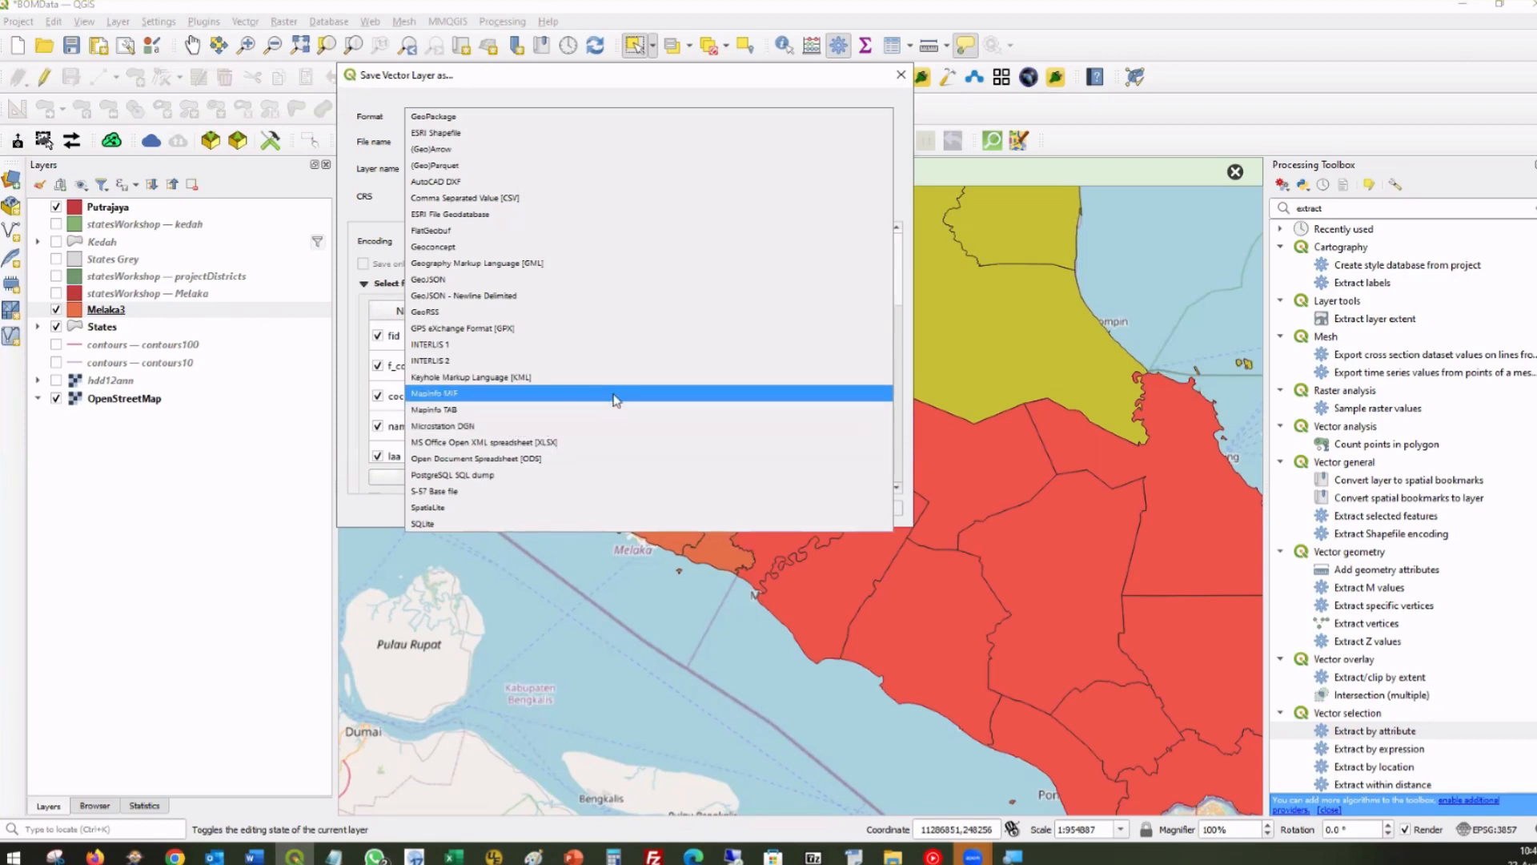
Review the available file formats for exporting the Melaka3 layer and cancel the export.
{"action": "left_click", "coordinate": [634, 83]}
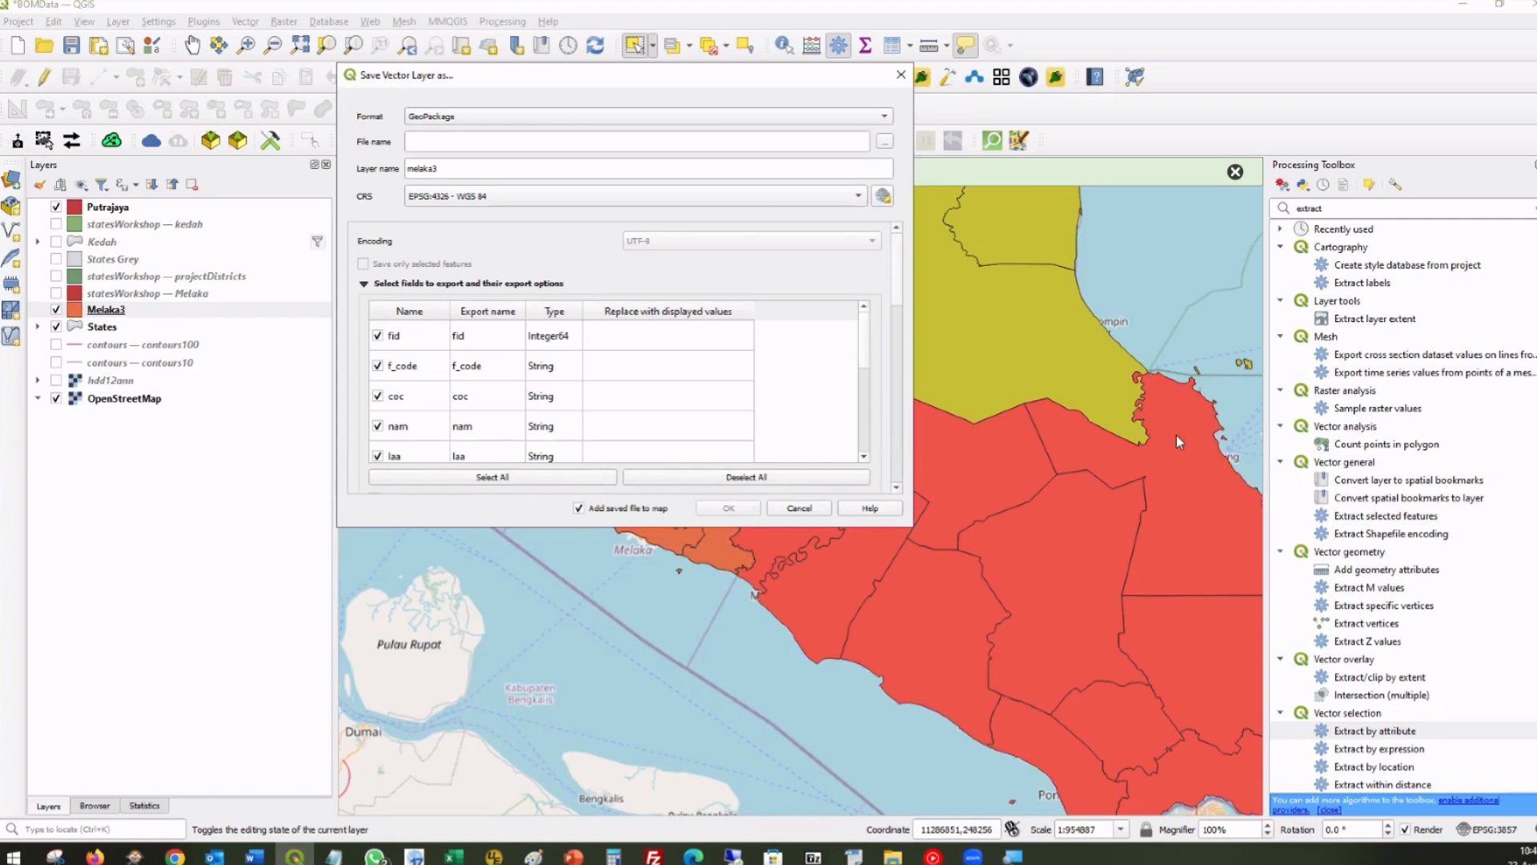
{"action": "left_click", "coordinate": [796, 510]}
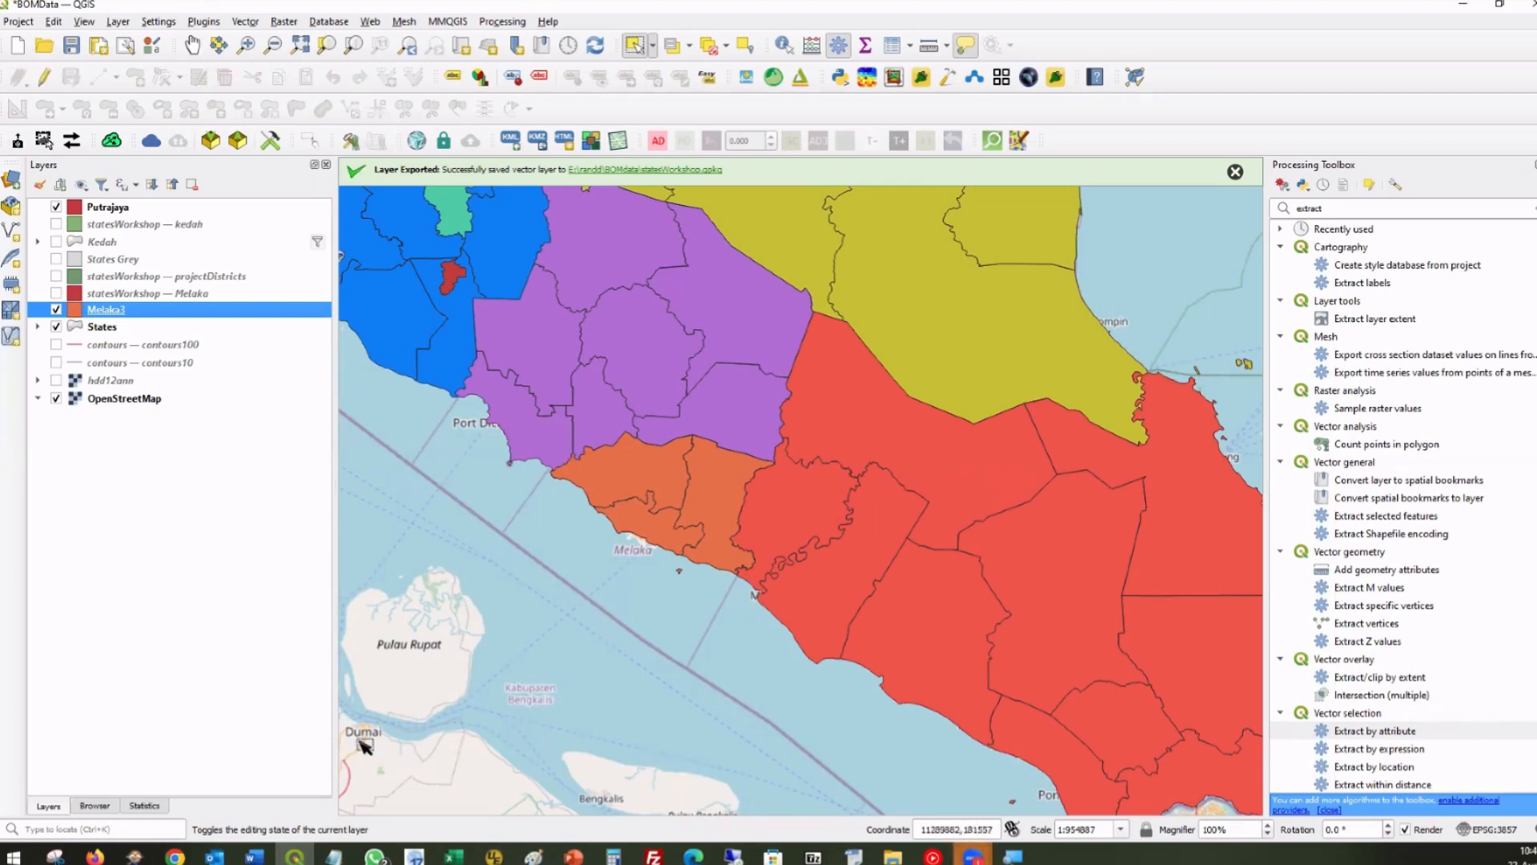
In a separate QGIS window, start a new empty project and add the OpenStreetMap XYZ tile layer.
{"action": "left_click", "coordinate": [295, 859]}
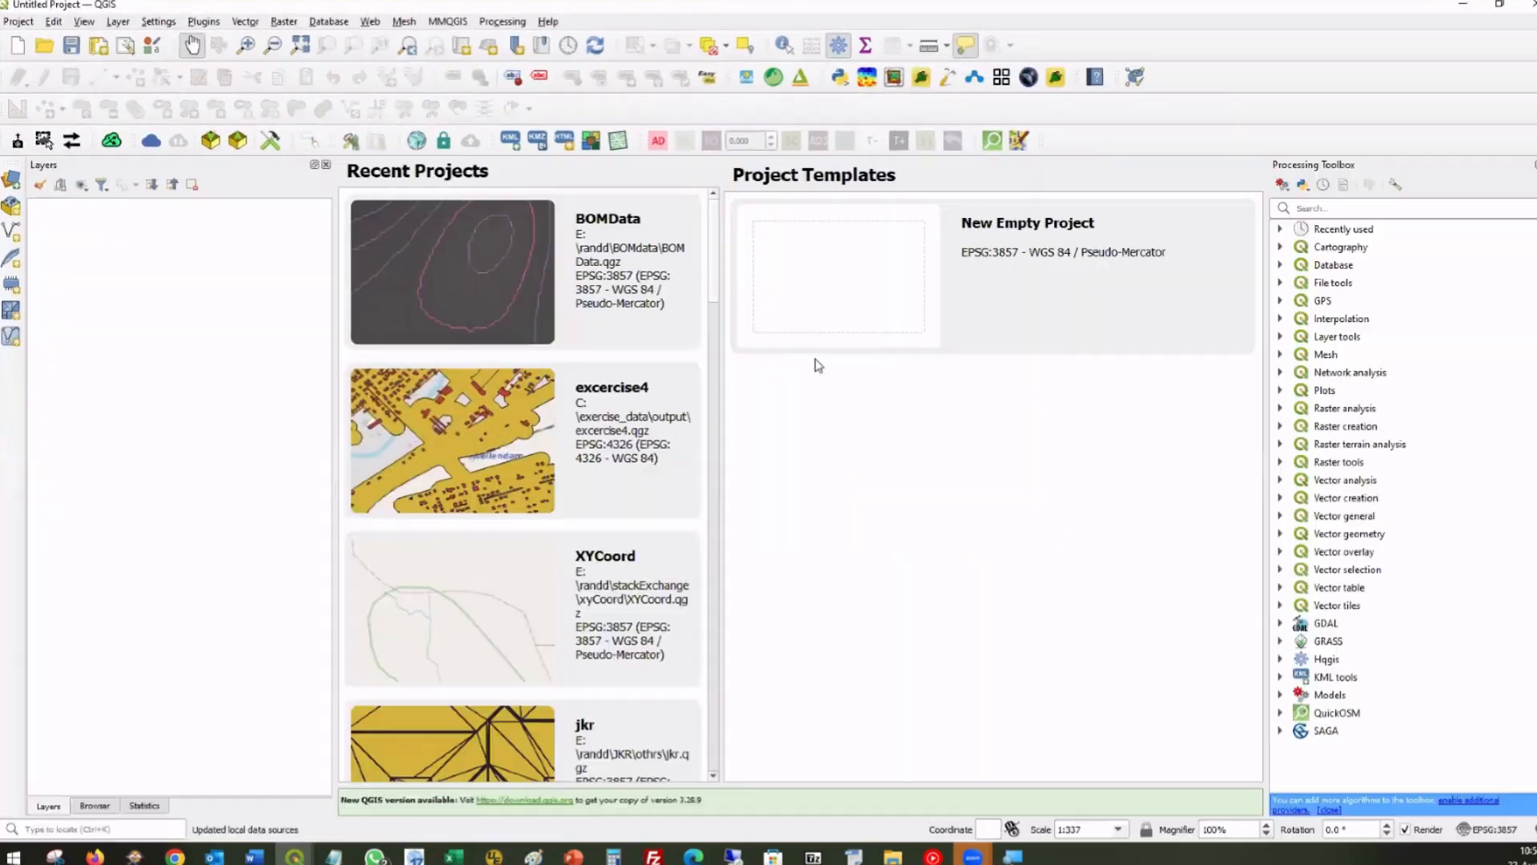
{"action": "left_click", "coordinate": [847, 250]}
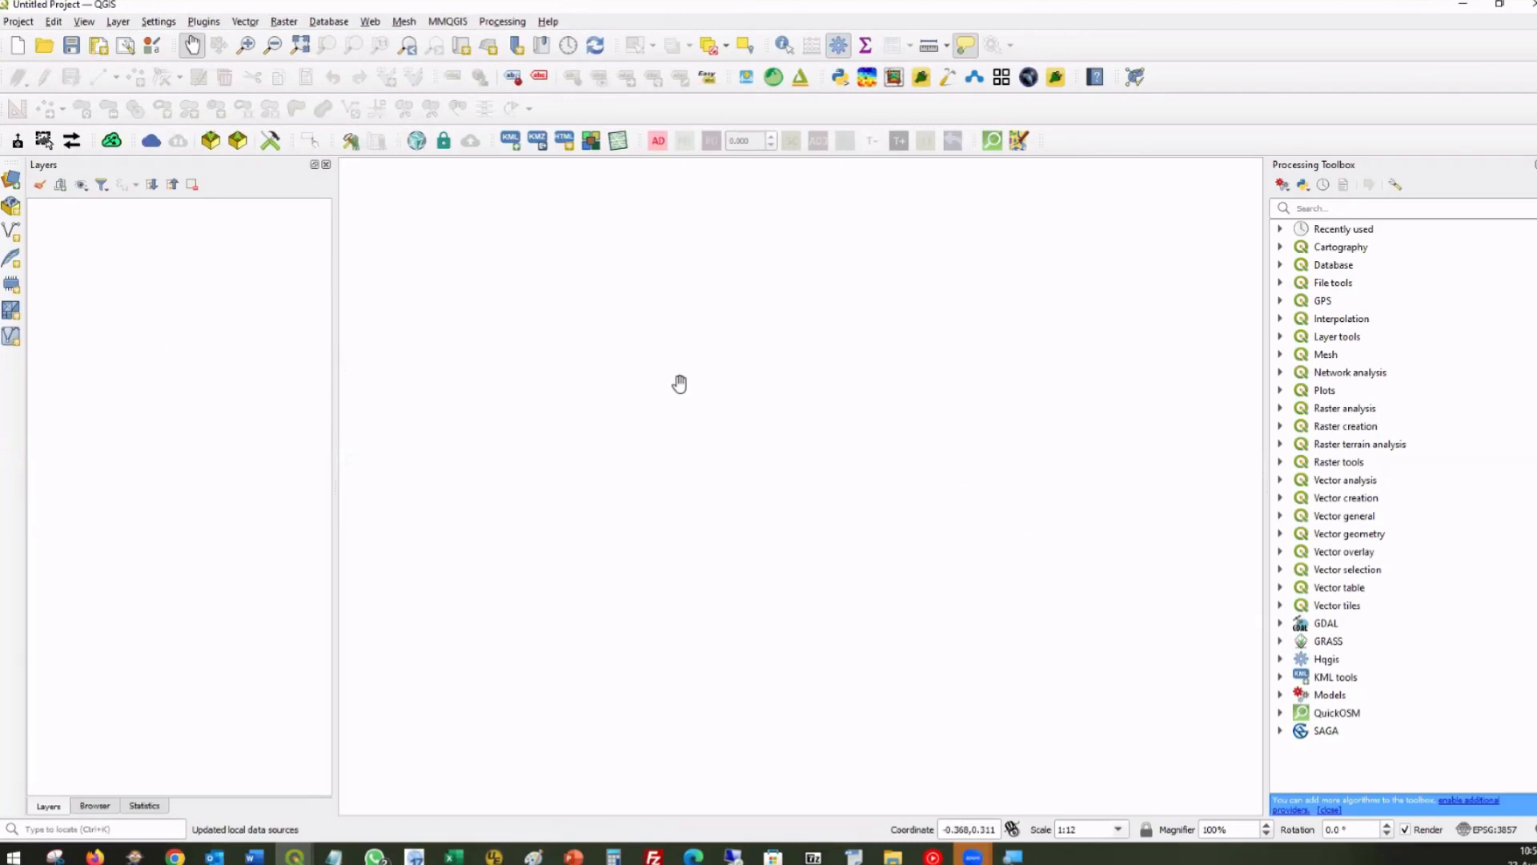
{"action": "left_click", "coordinate": [94, 806]}
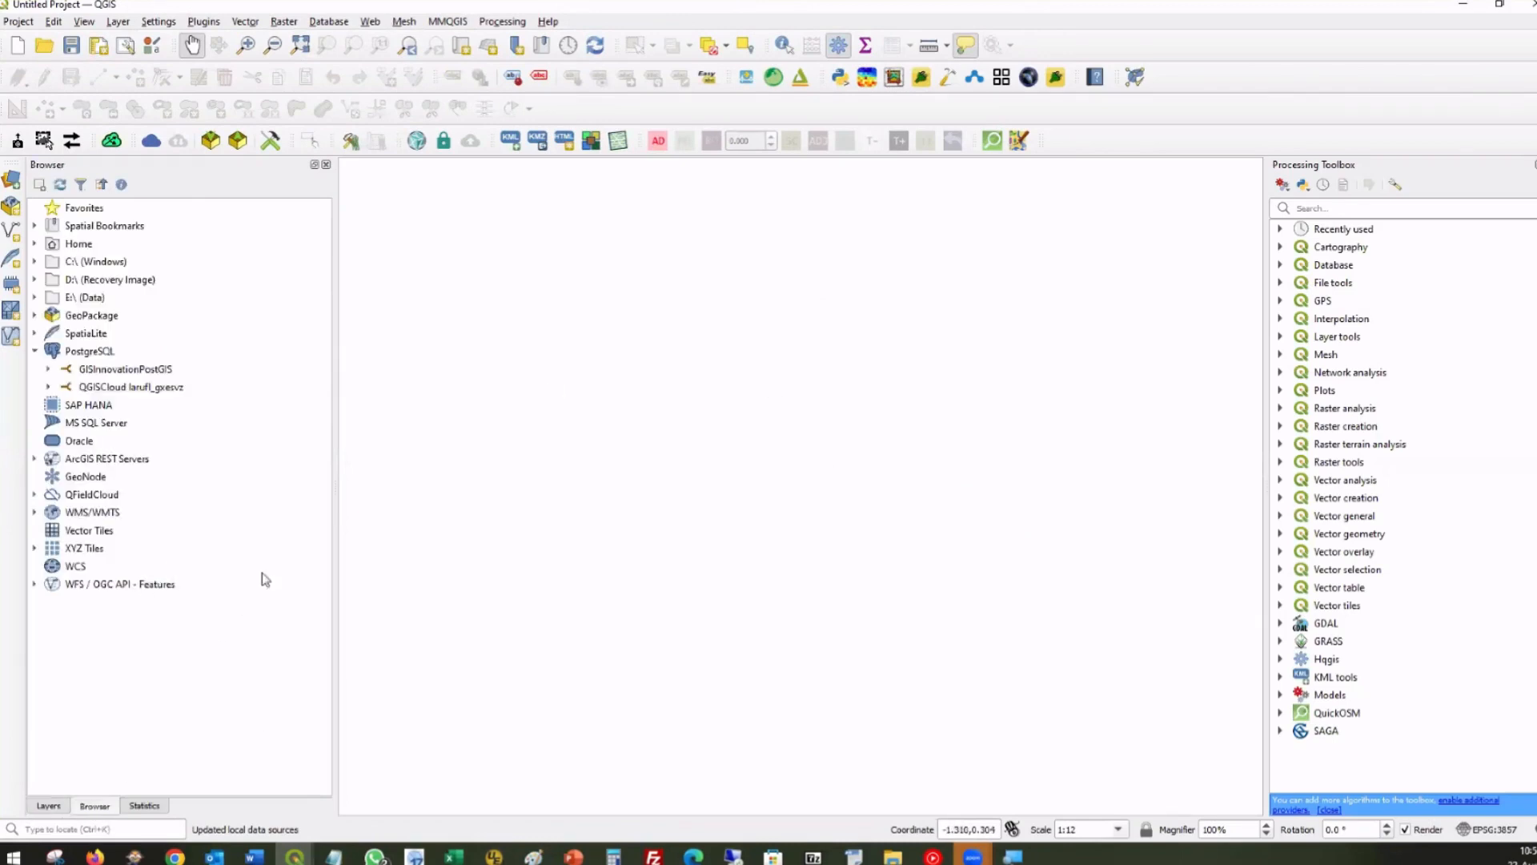
{"action": "left_click", "coordinate": [35, 549]}
{"action": "scroll", "coordinate": [204, 396], "scroll_direction": "down", "scroll_amount": 4}
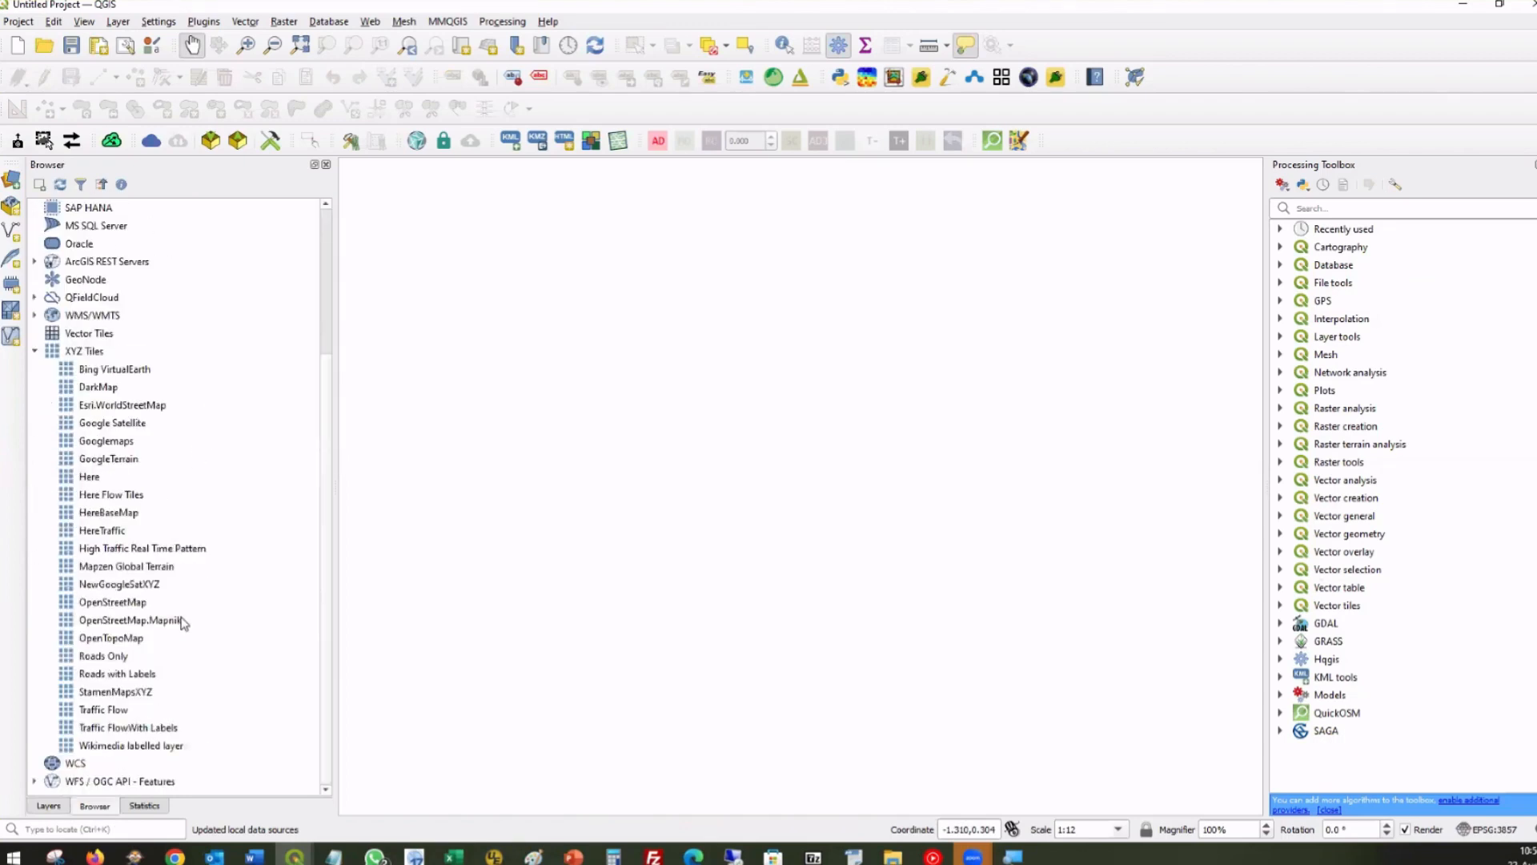
{"action": "double_click", "coordinate": [116, 604]}
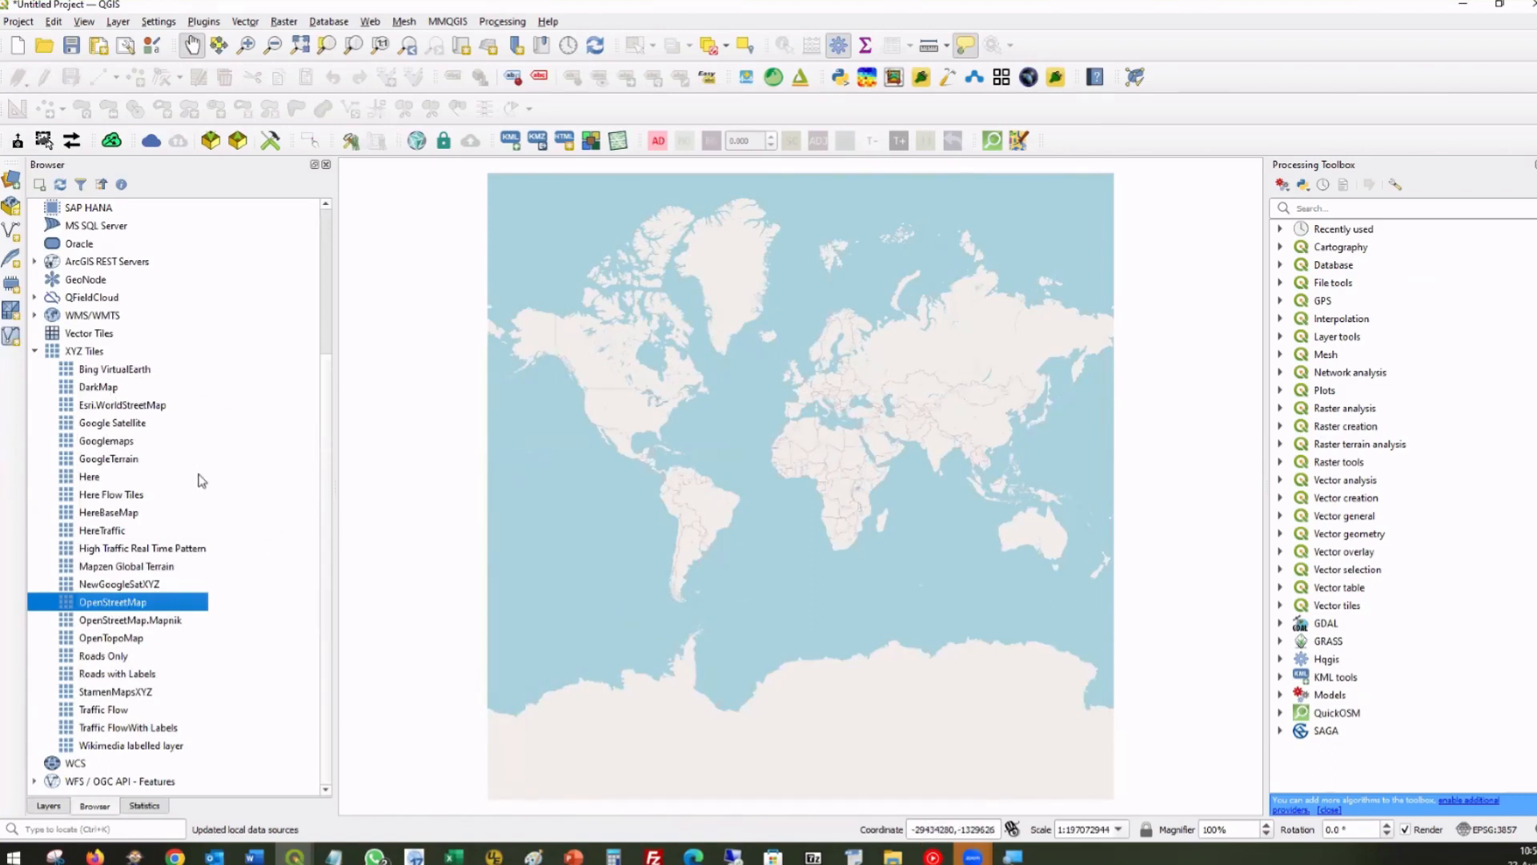
Add the Google Satellite XYZ tile layer to the map.
{"action": "left_click", "coordinate": [102, 424]}
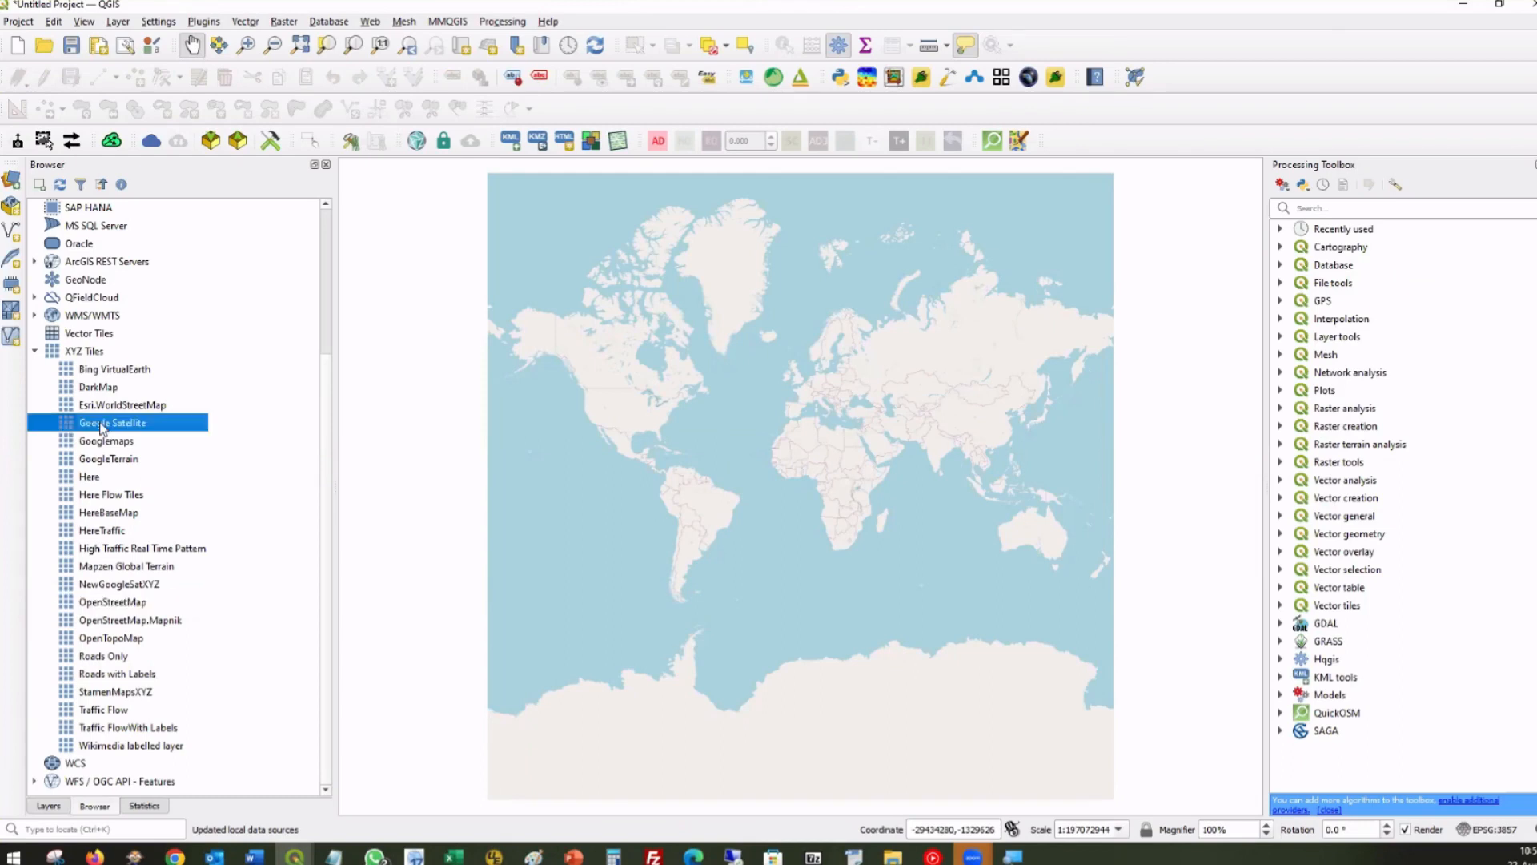
{"action": "double_click", "coordinate": [102, 424]}
{"action": "scroll", "coordinate": [745, 480], "scroll_direction": "up", "scroll_amount": 3}
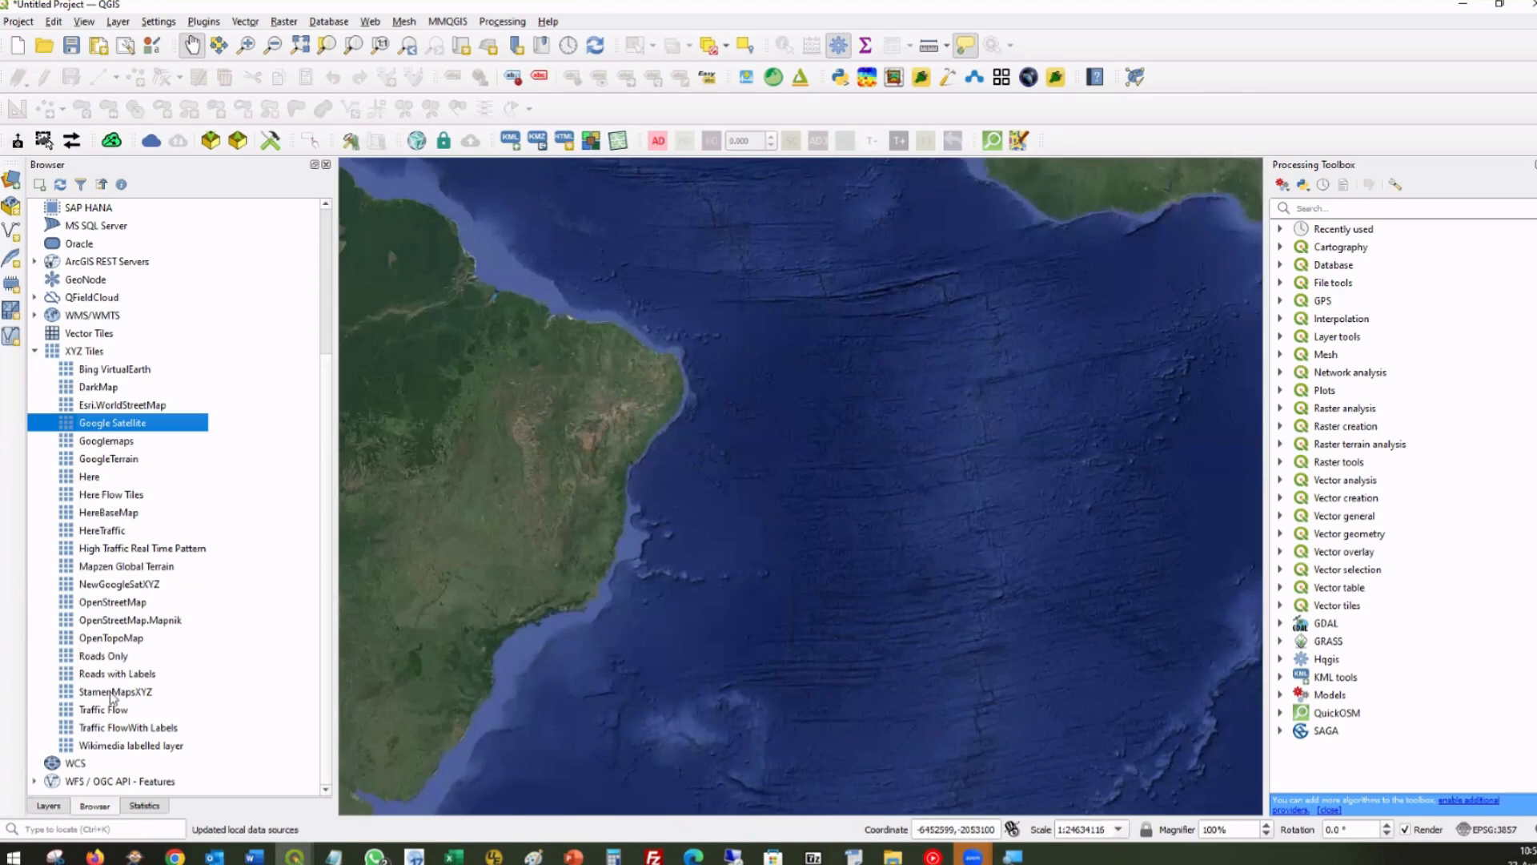
Examine the Google Satellite imagery, moving from the world view to Malaysia and down to the built-up area south of Kajang.
{"action": "left_click_drag", "start_coordinate": [922, 343], "coordinate": [632, 508]}
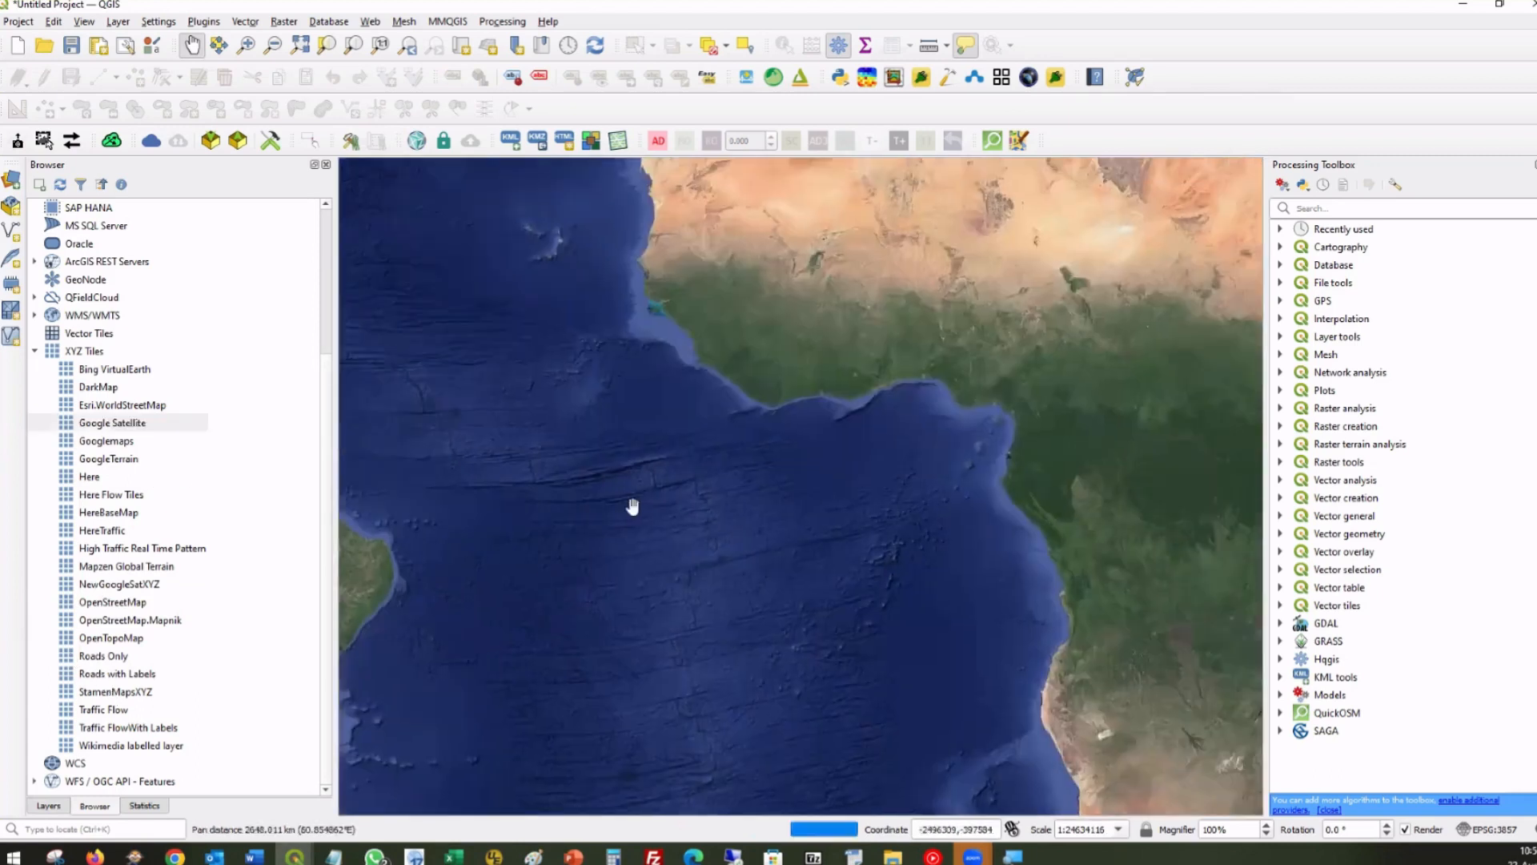
{"action": "scroll", "coordinate": [690, 505], "scroll_direction": "down", "scroll_amount": 1}
{"action": "left_click_drag", "start_coordinate": [452, 529], "coordinate": [814, 544]}
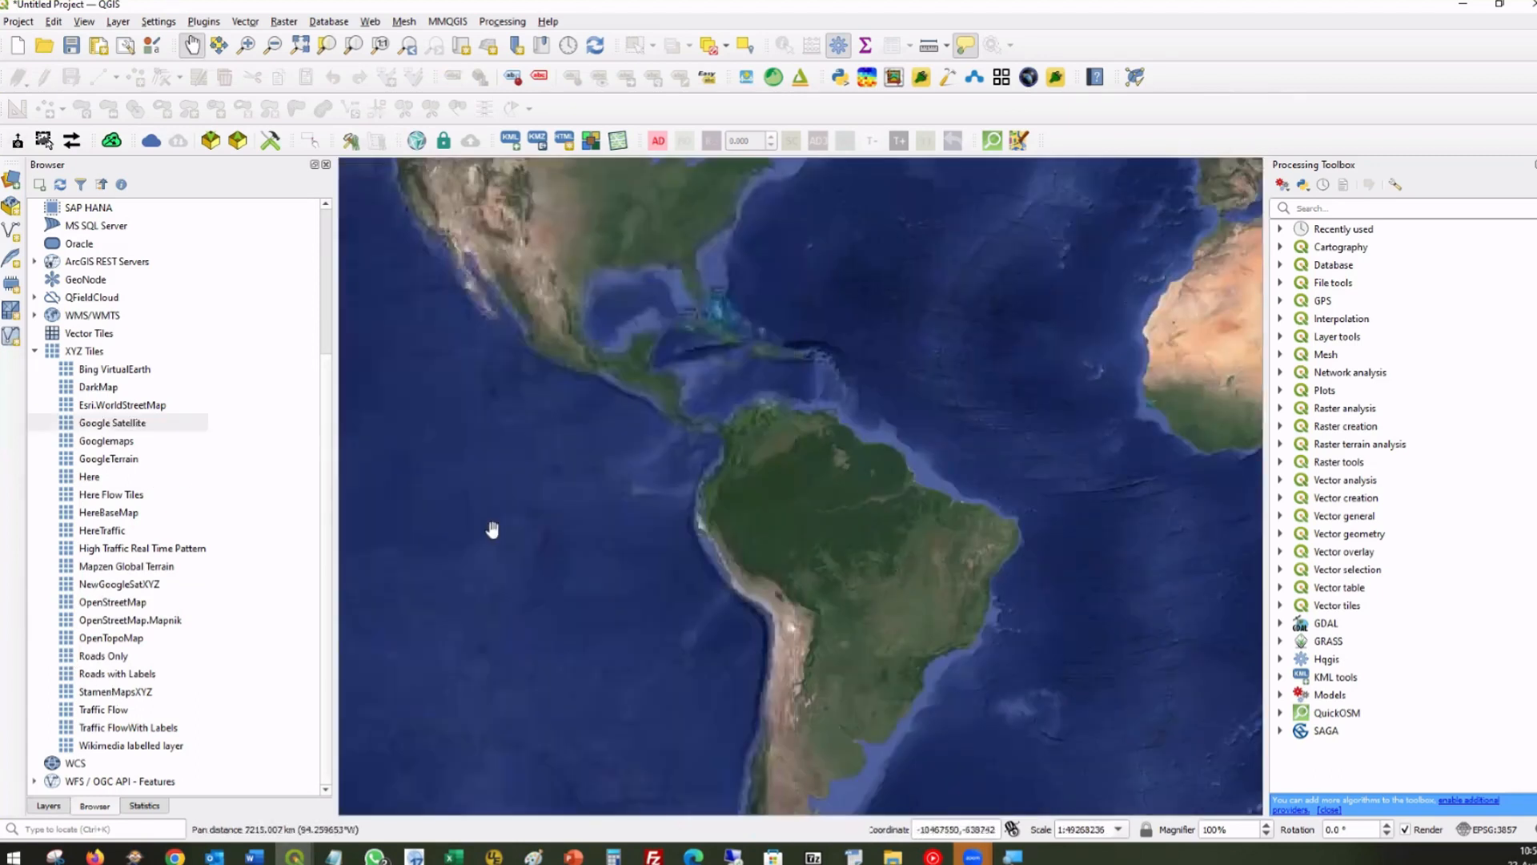
{"action": "left_click_drag", "start_coordinate": [449, 463], "coordinate": [1081, 427]}
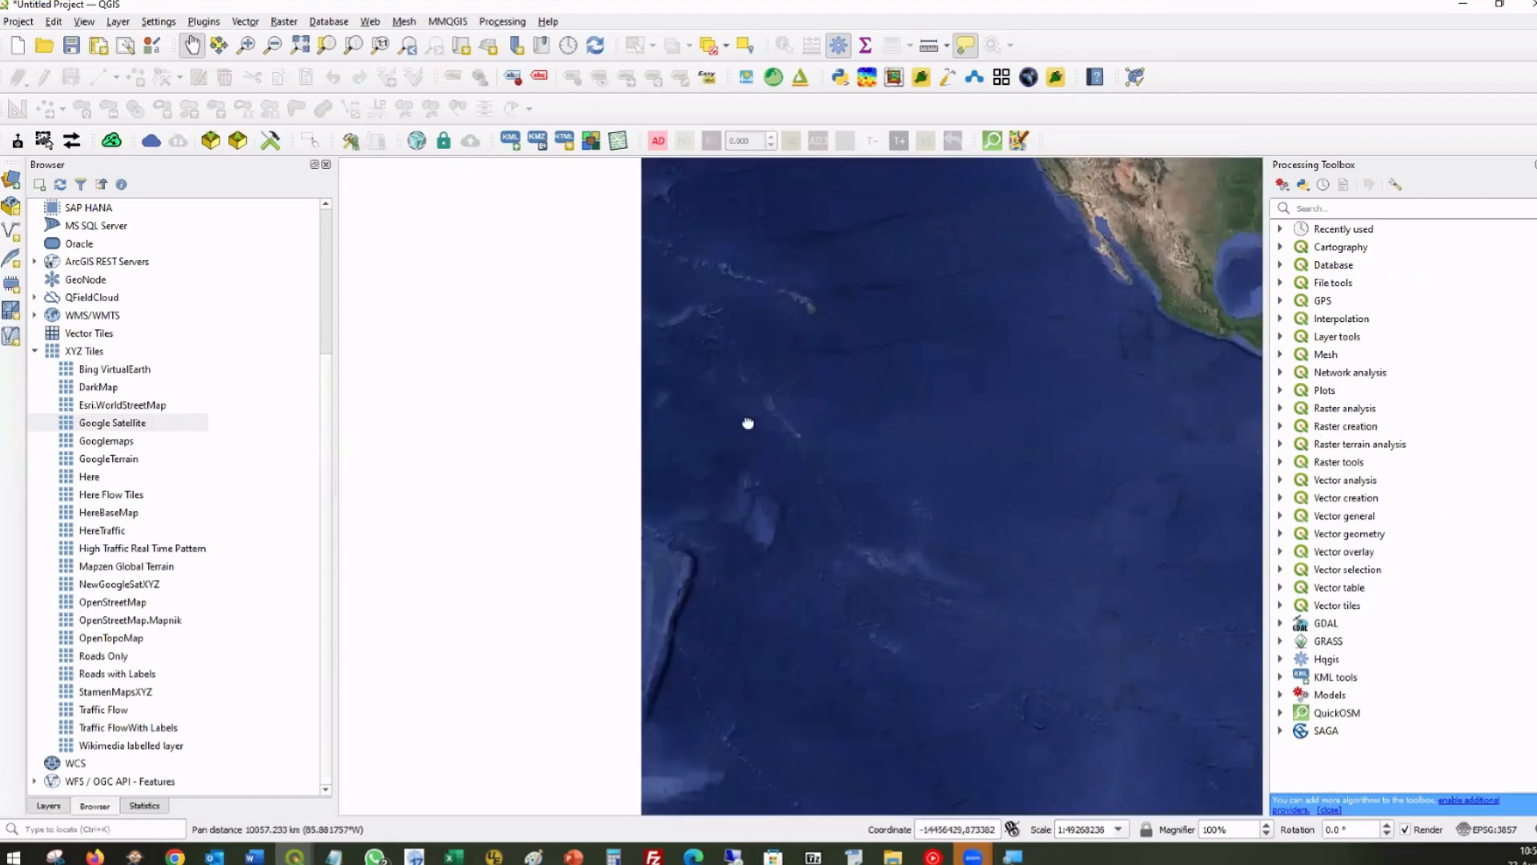
{"action": "left_click_drag", "start_coordinate": [1049, 376], "coordinate": [450, 462]}
{"action": "scroll", "coordinate": [998, 447], "scroll_direction": "down", "scroll_amount": 1}
{"action": "left_click_drag", "start_coordinate": [1073, 444], "coordinate": [516, 464]}
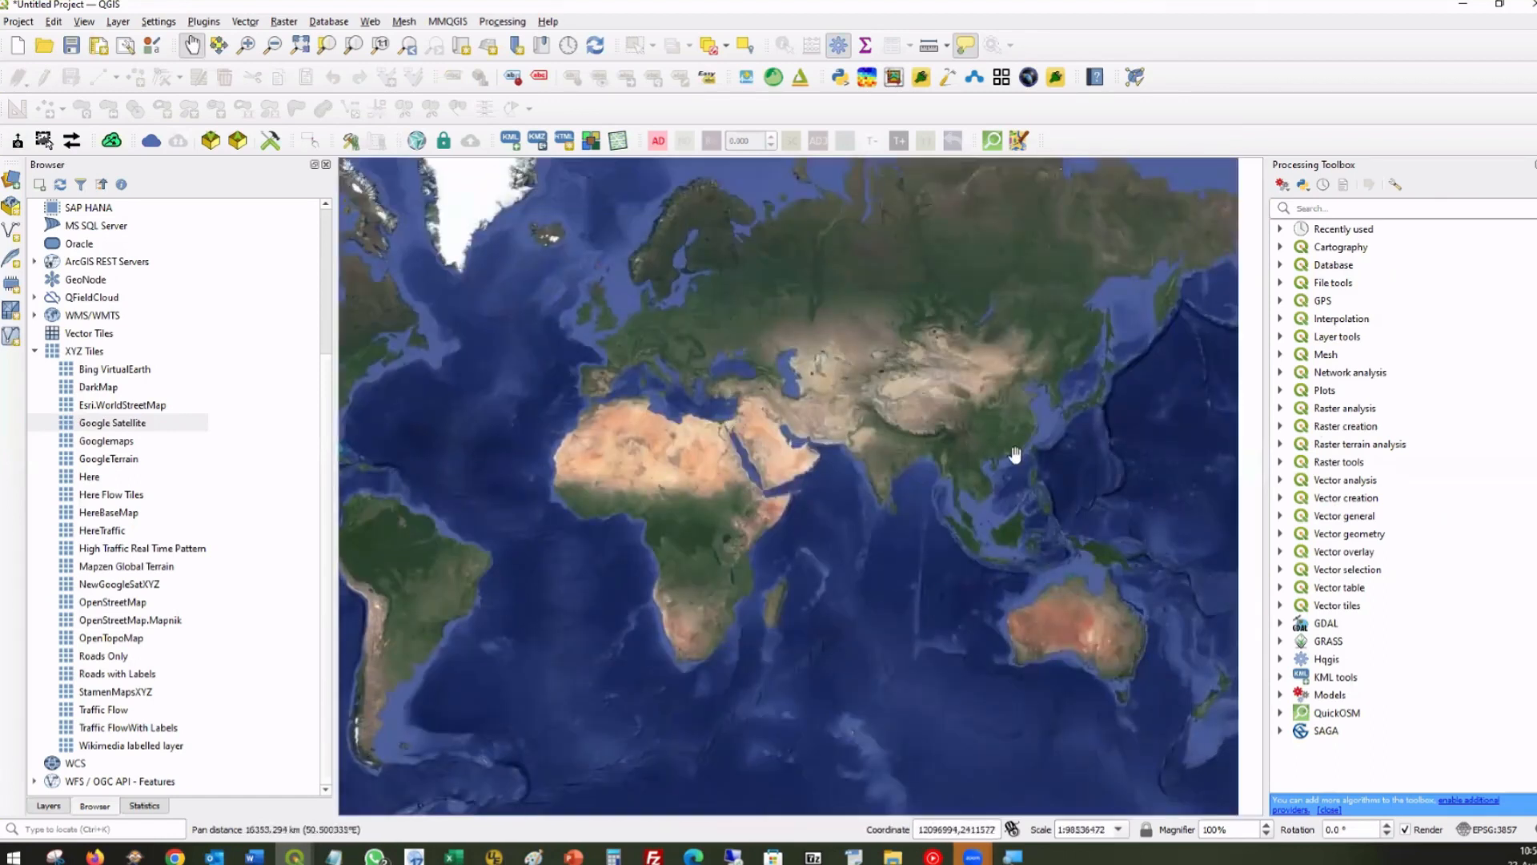
{"action": "left_click_drag", "start_coordinate": [1015, 456], "coordinate": [823, 522]}
{"action": "scroll", "coordinate": [823, 513], "scroll_direction": "up", "scroll_amount": 4}
{"action": "left_click_drag", "start_coordinate": [649, 453], "coordinate": [715, 519]}
{"action": "scroll", "coordinate": [741, 446], "scroll_direction": "up", "scroll_amount": 5}
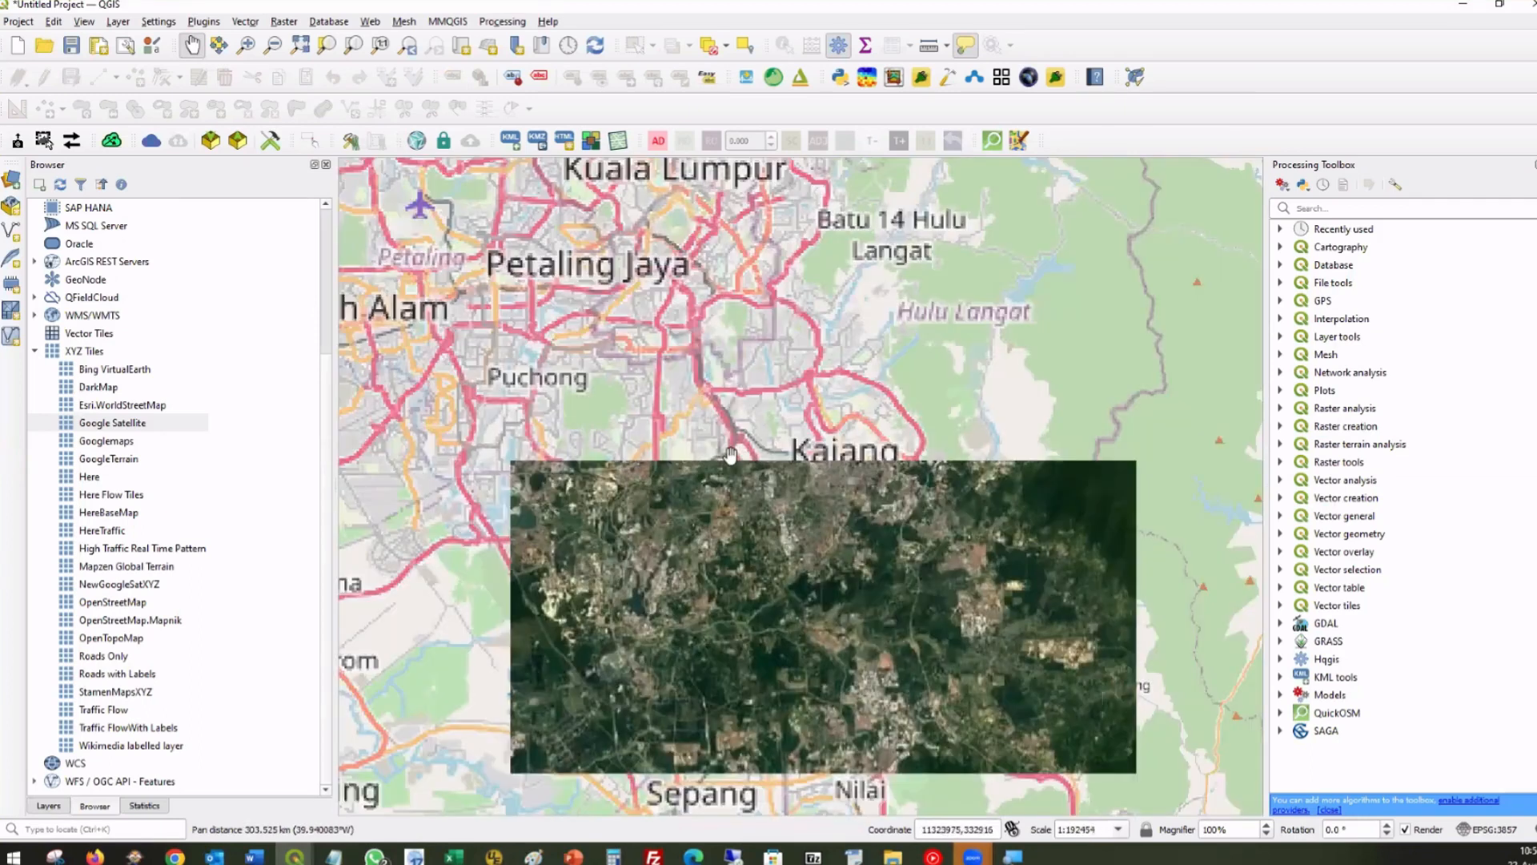
{"action": "scroll", "coordinate": [800, 490], "scroll_direction": "up", "scroll_amount": 3}
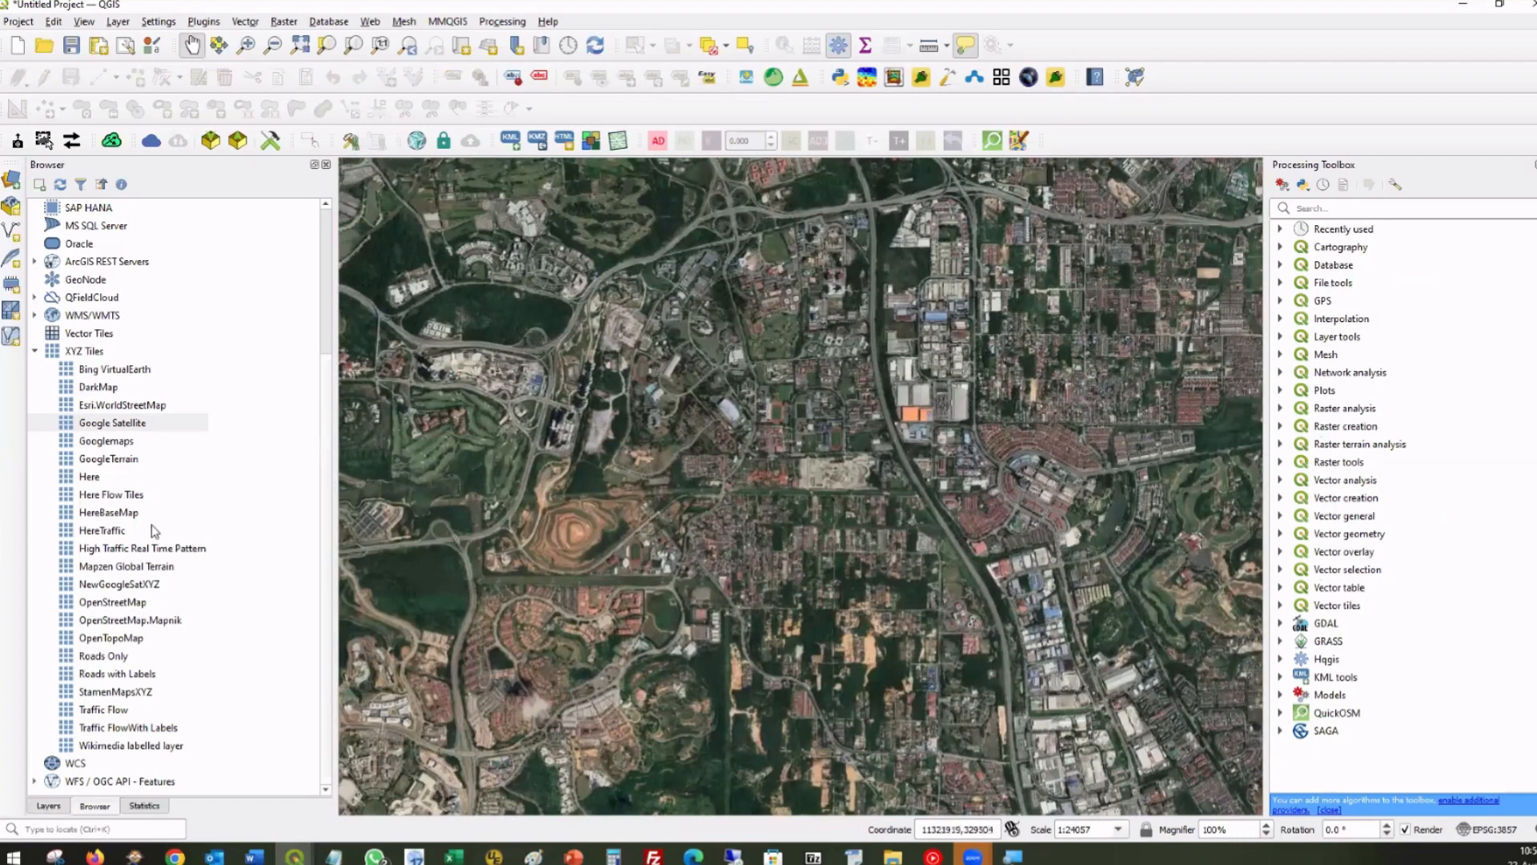
Add the Here XYZ tile layer and hide the Google Satellite and OpenStreetMap layers.
{"action": "double_click", "coordinate": [89, 478]}
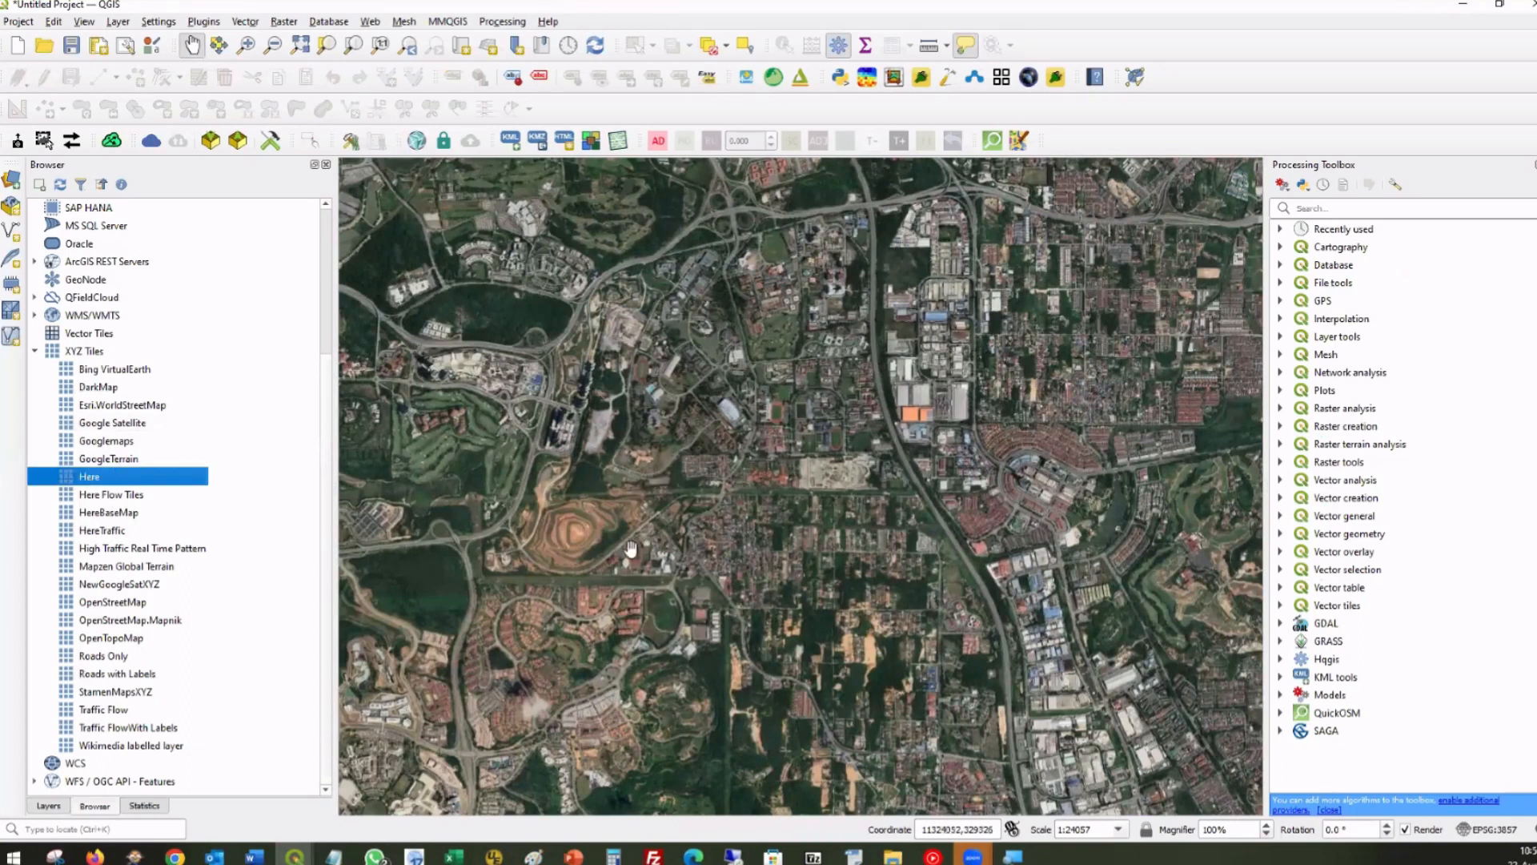
{"action": "left_click", "coordinate": [143, 806]}
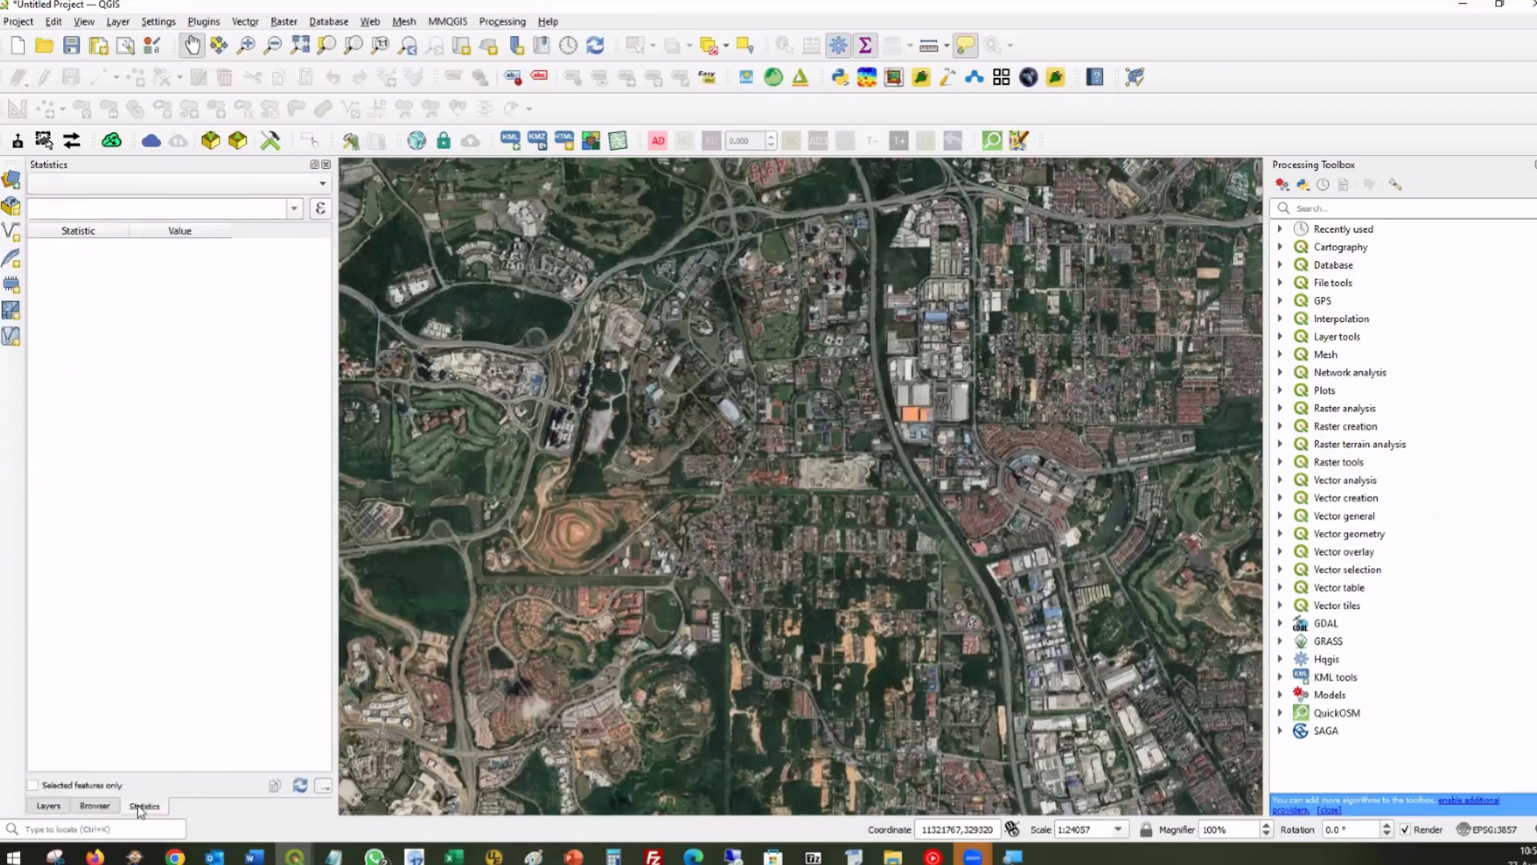
{"action": "left_click", "coordinate": [49, 807]}
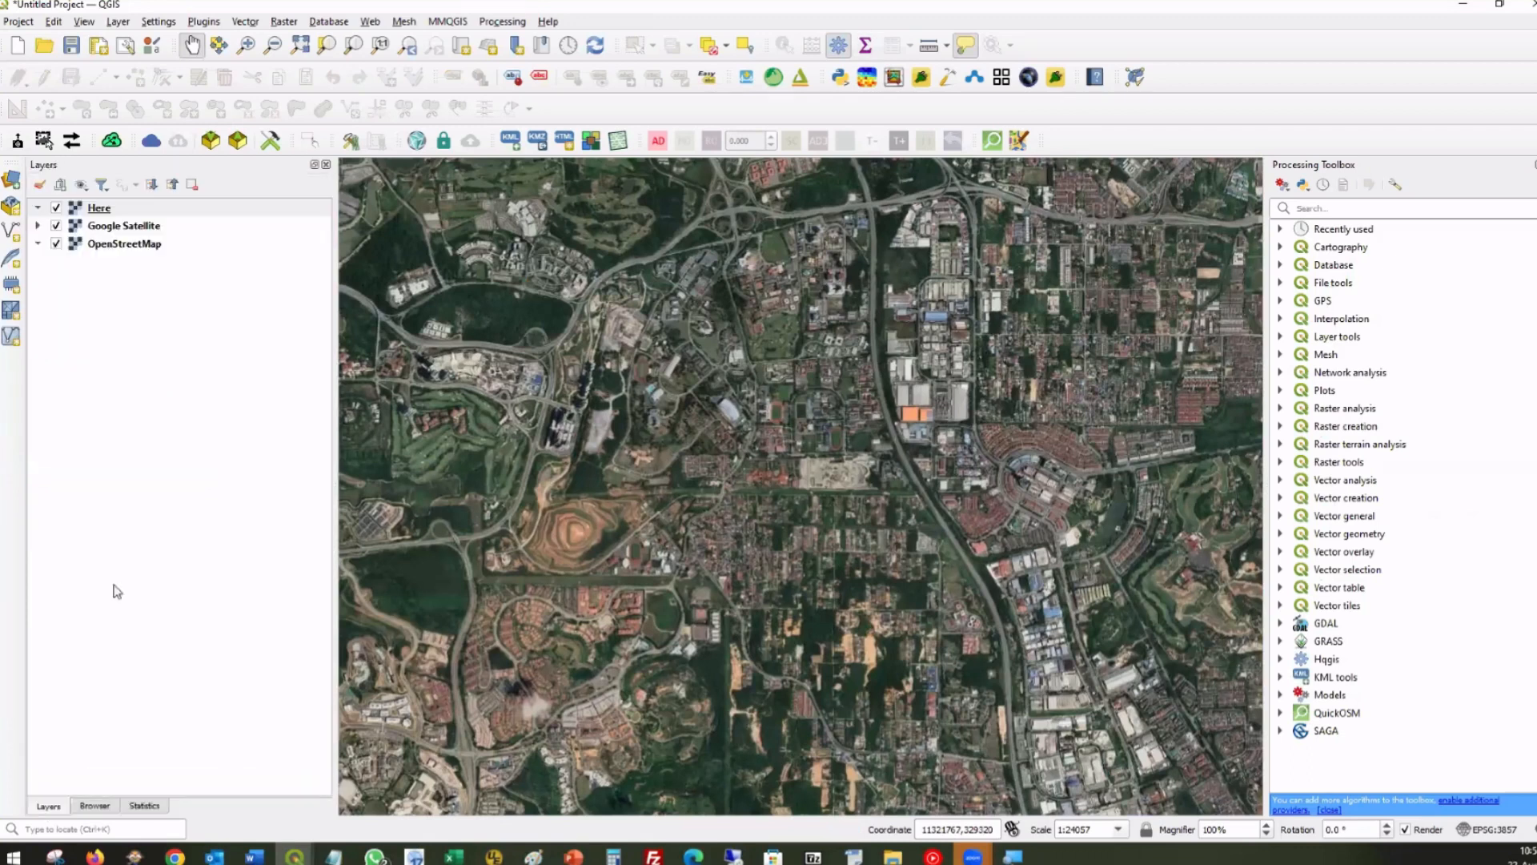
{"action": "left_click", "coordinate": [56, 226]}
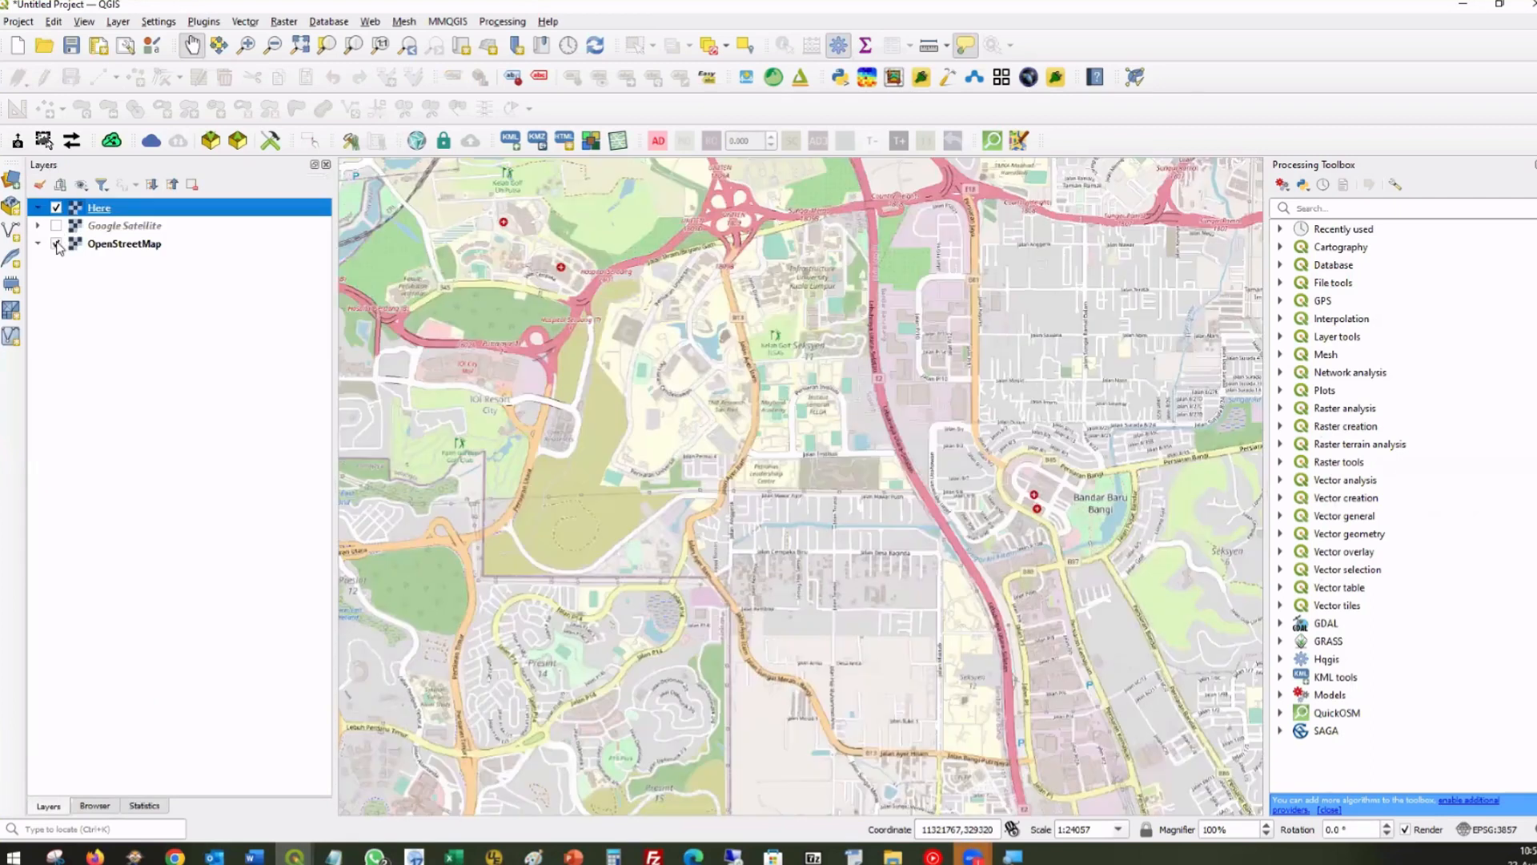
{"action": "left_click", "coordinate": [56, 244]}
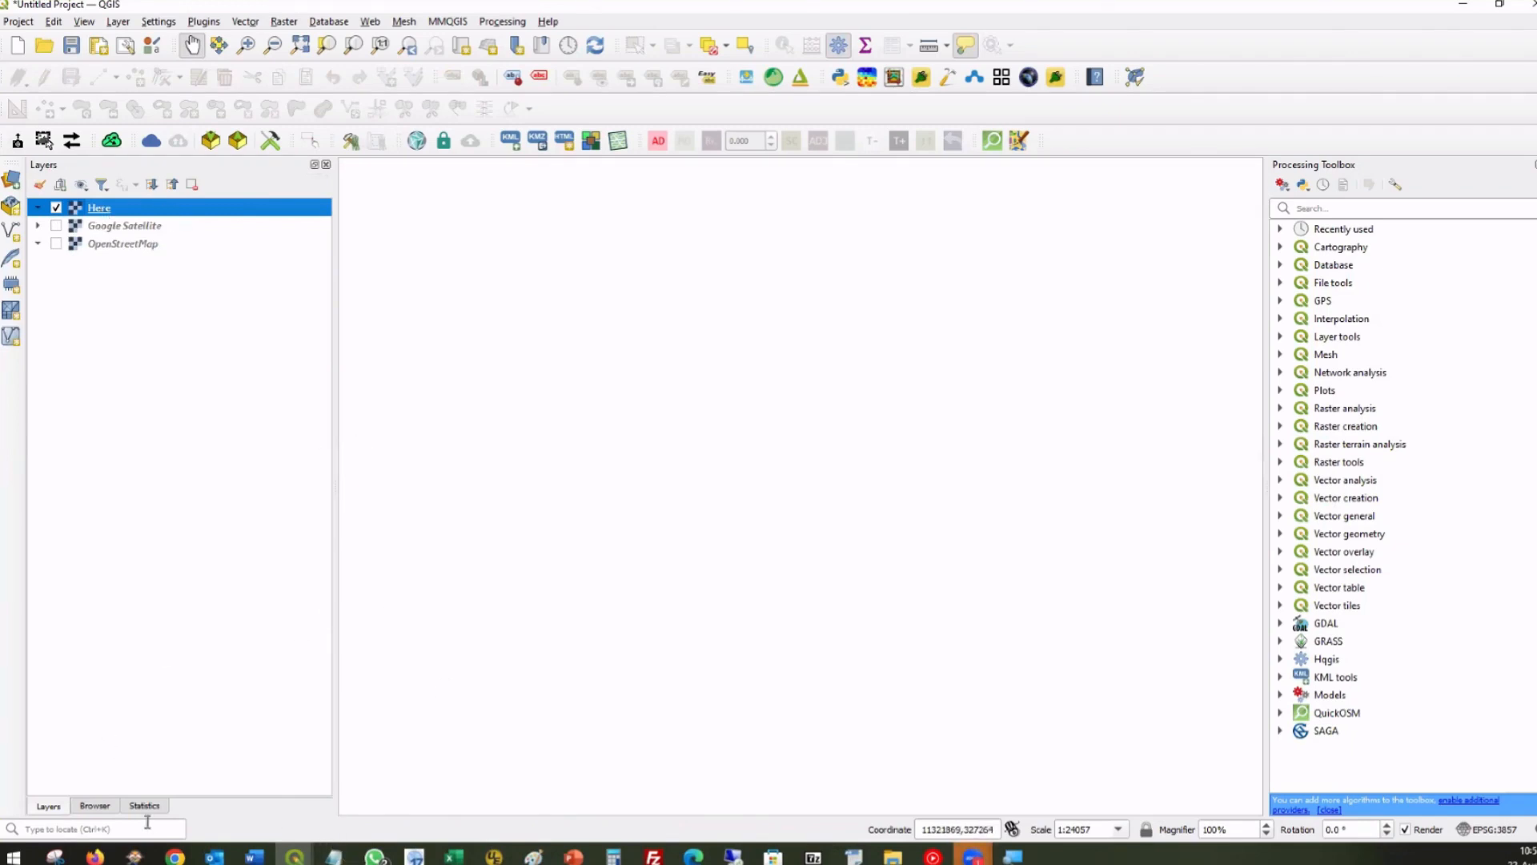
Add the Traffic Flow XYZ tile layer and view the road traffic across the wider Kuala Lumpur region.
{"action": "left_click", "coordinate": [93, 806]}
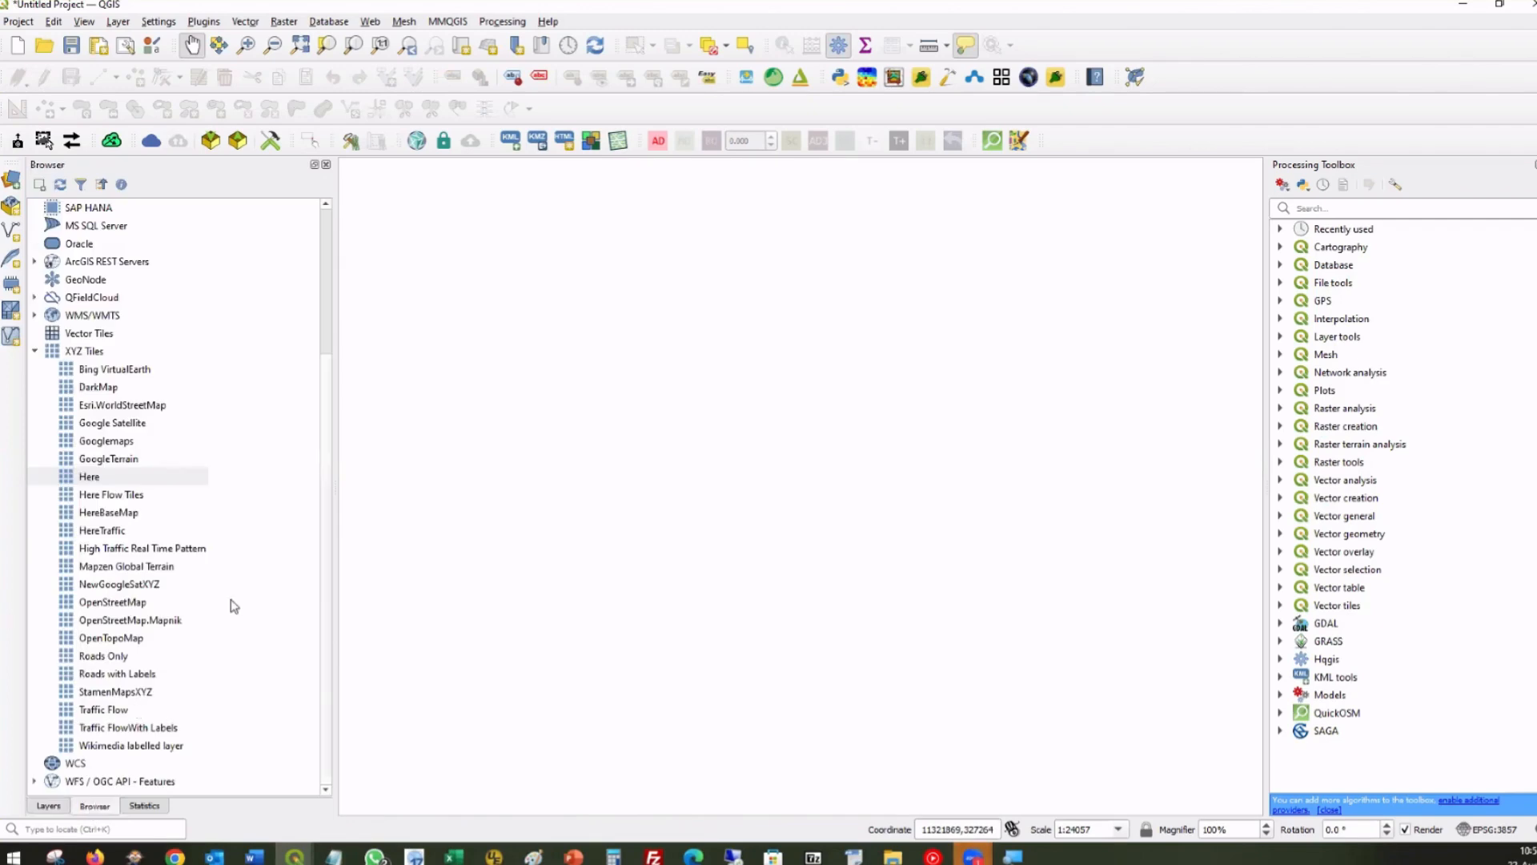
{"action": "left_click", "coordinate": [95, 713]}
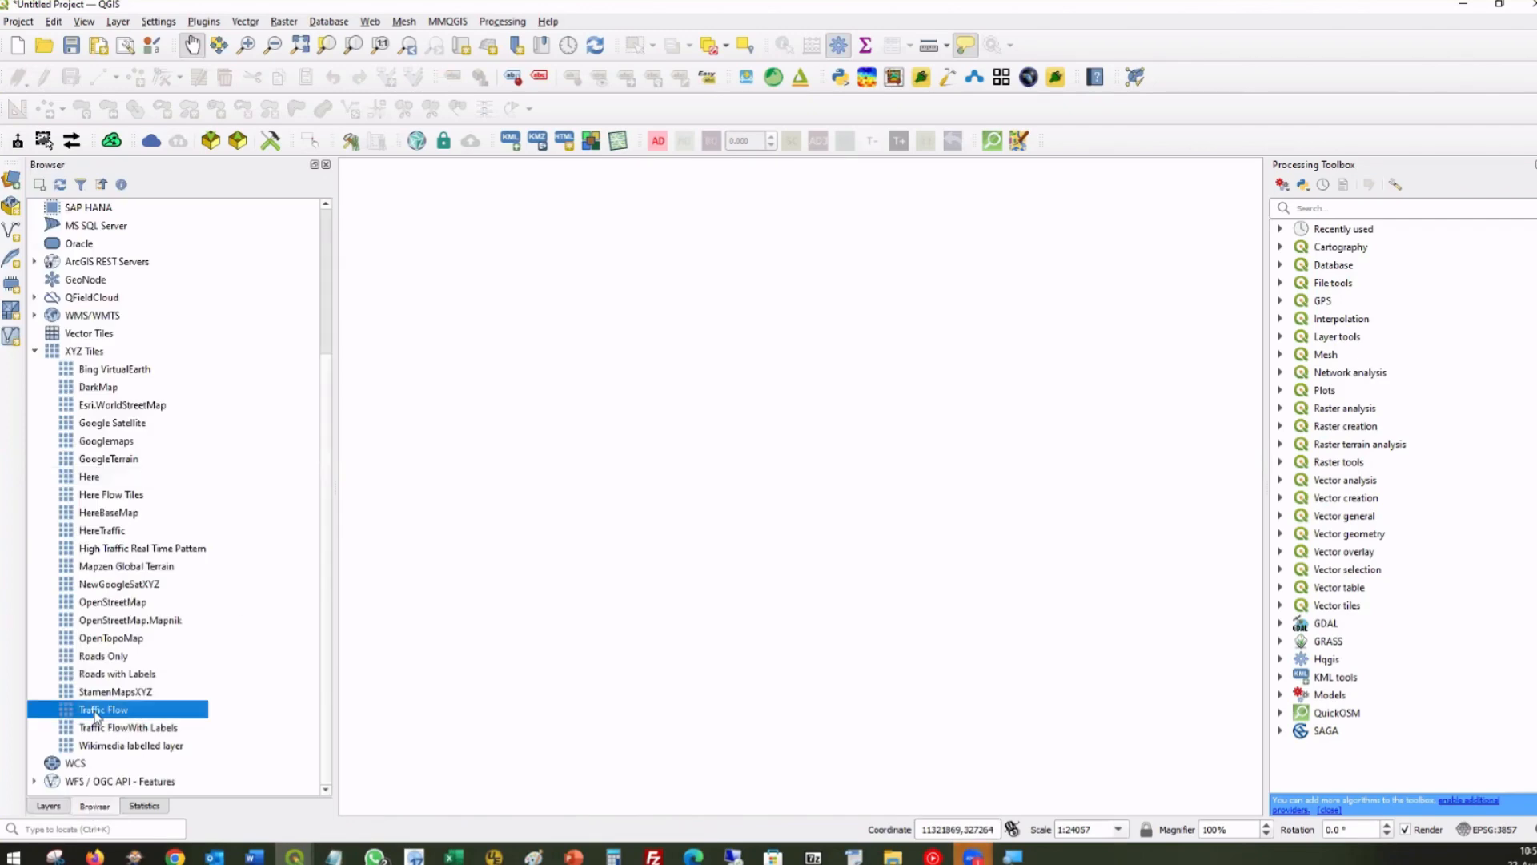
{"action": "scroll", "coordinate": [865, 449], "scroll_direction": "down", "scroll_amount": 1}
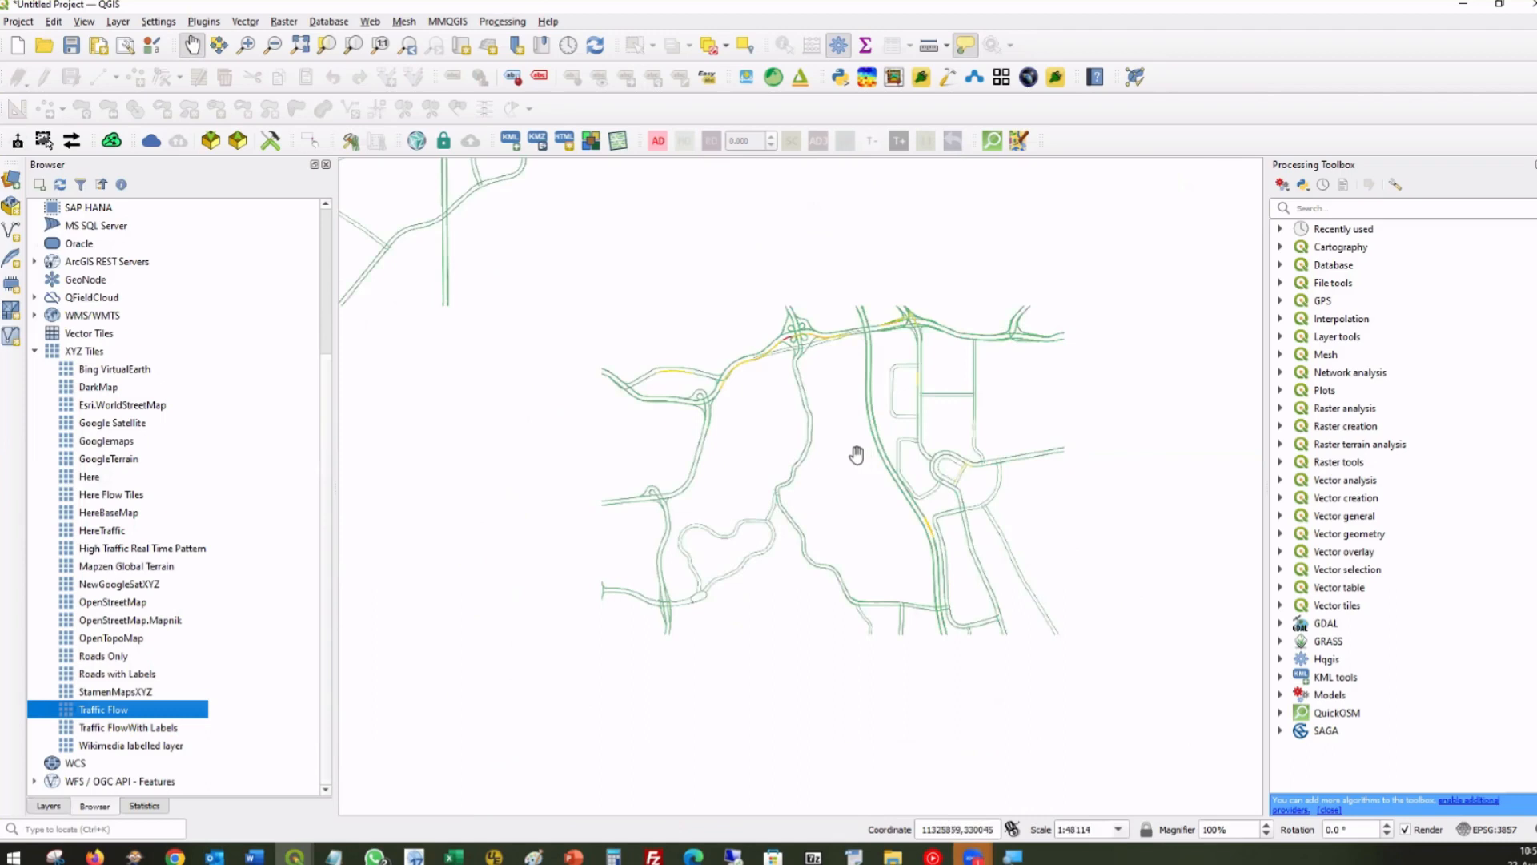
{"action": "scroll", "coordinate": [638, 484], "scroll_direction": "down", "scroll_amount": 1}
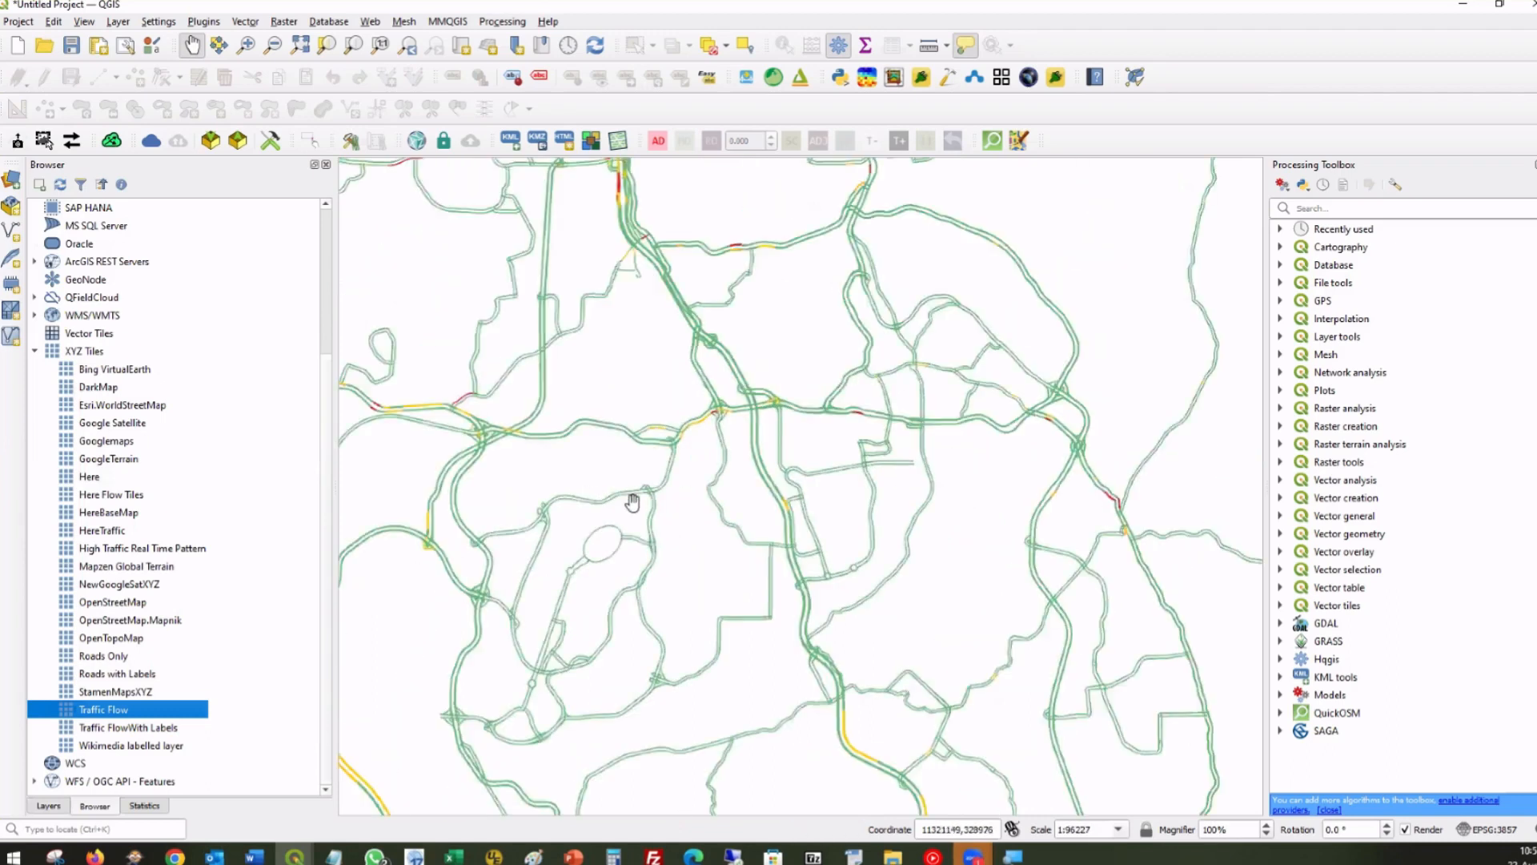
{"action": "scroll", "coordinate": [633, 495], "scroll_direction": "down", "scroll_amount": 1}
{"action": "scroll", "coordinate": [633, 498], "scroll_direction": "down", "scroll_amount": 1}
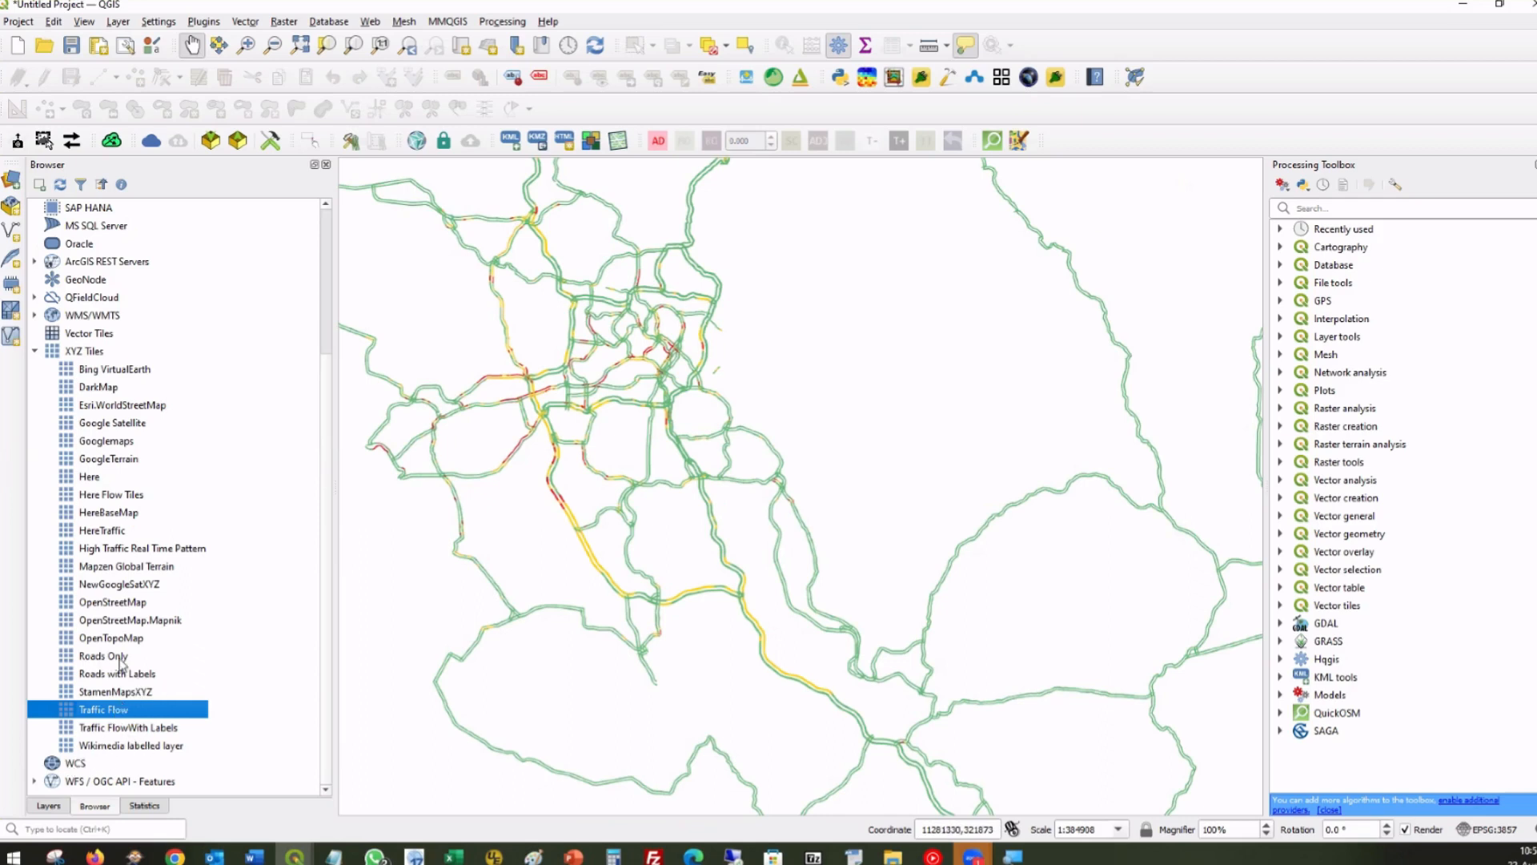
Add the OpenTopoMap XYZ tile layer and inspect its contours and hill shading in the hills east of Kajang.
{"action": "left_click", "coordinate": [96, 639]}
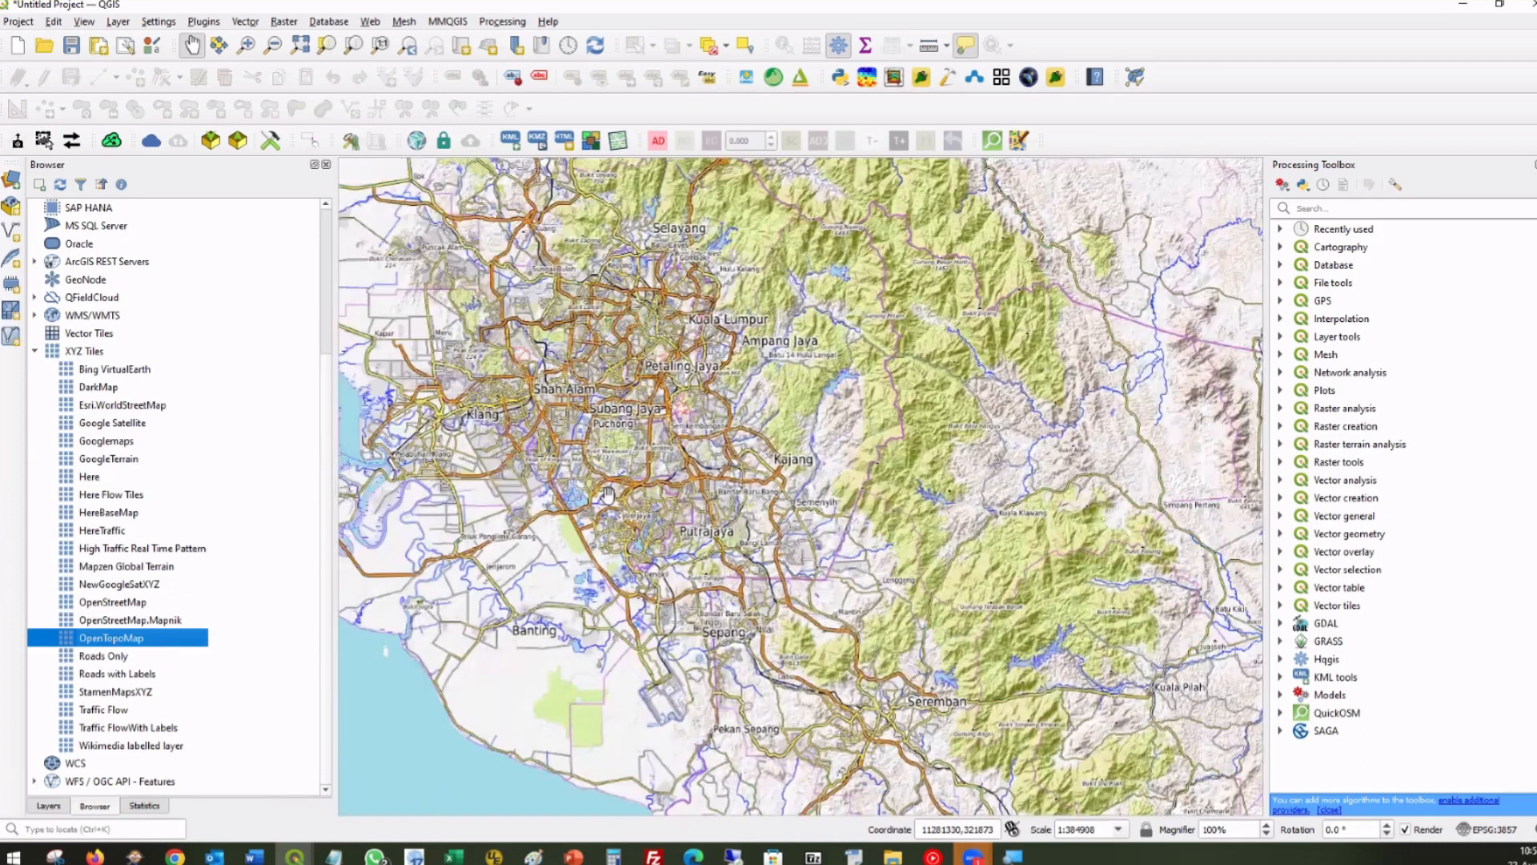
{"action": "scroll", "coordinate": [743, 457], "scroll_direction": "up", "scroll_amount": 3}
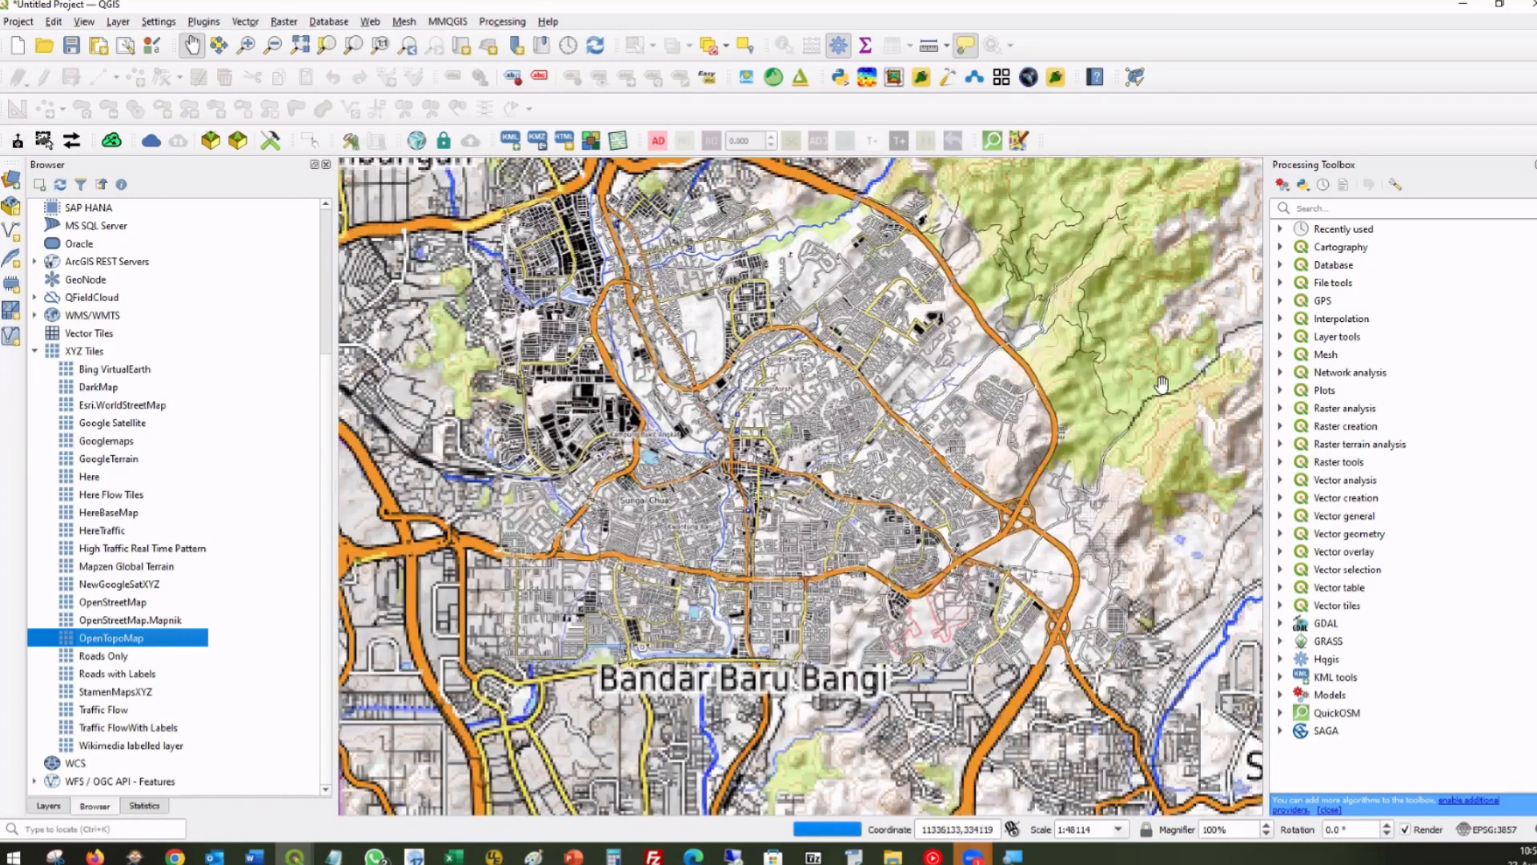
{"action": "left_click_drag", "start_coordinate": [859, 320], "coordinate": [435, 578]}
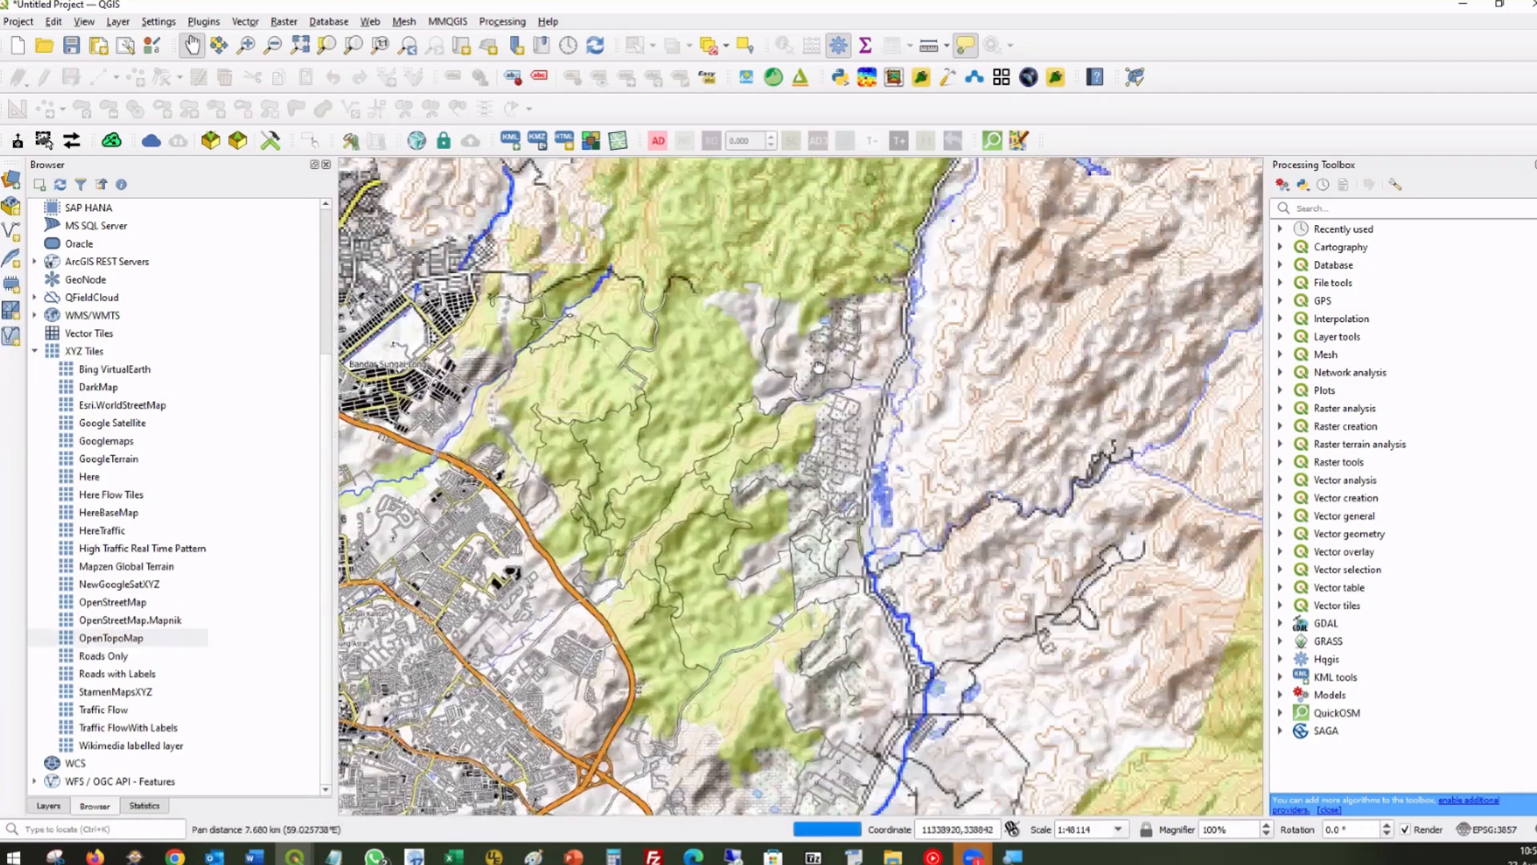
{"action": "left_click_drag", "start_coordinate": [999, 467], "coordinate": [970, 529]}
{"action": "scroll", "coordinate": [969, 529], "scroll_direction": "up", "scroll_amount": 2}
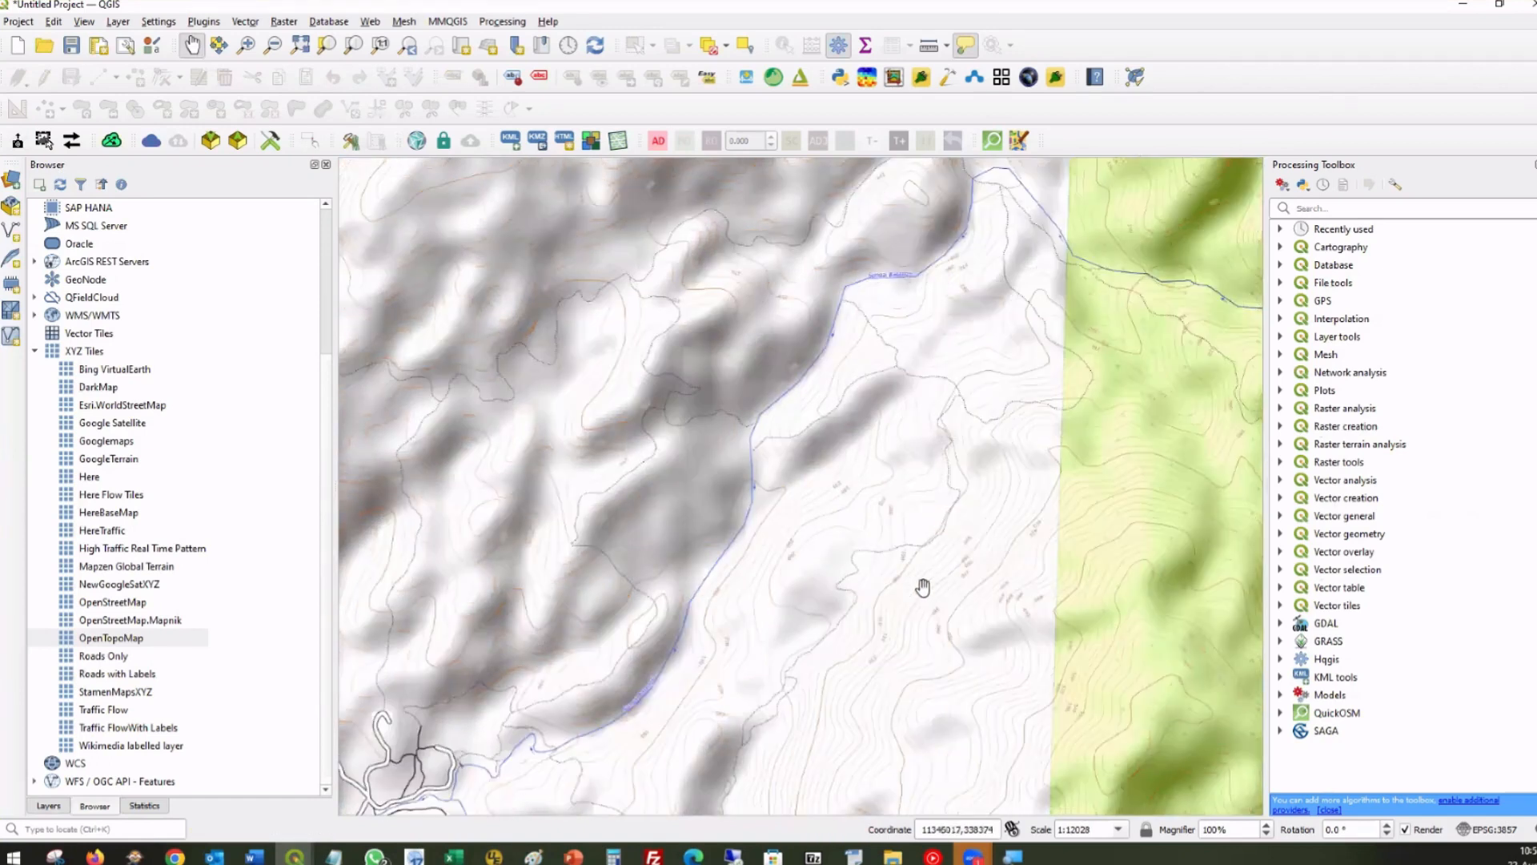
{"action": "scroll", "coordinate": [926, 583], "scroll_direction": "up", "scroll_amount": 2}
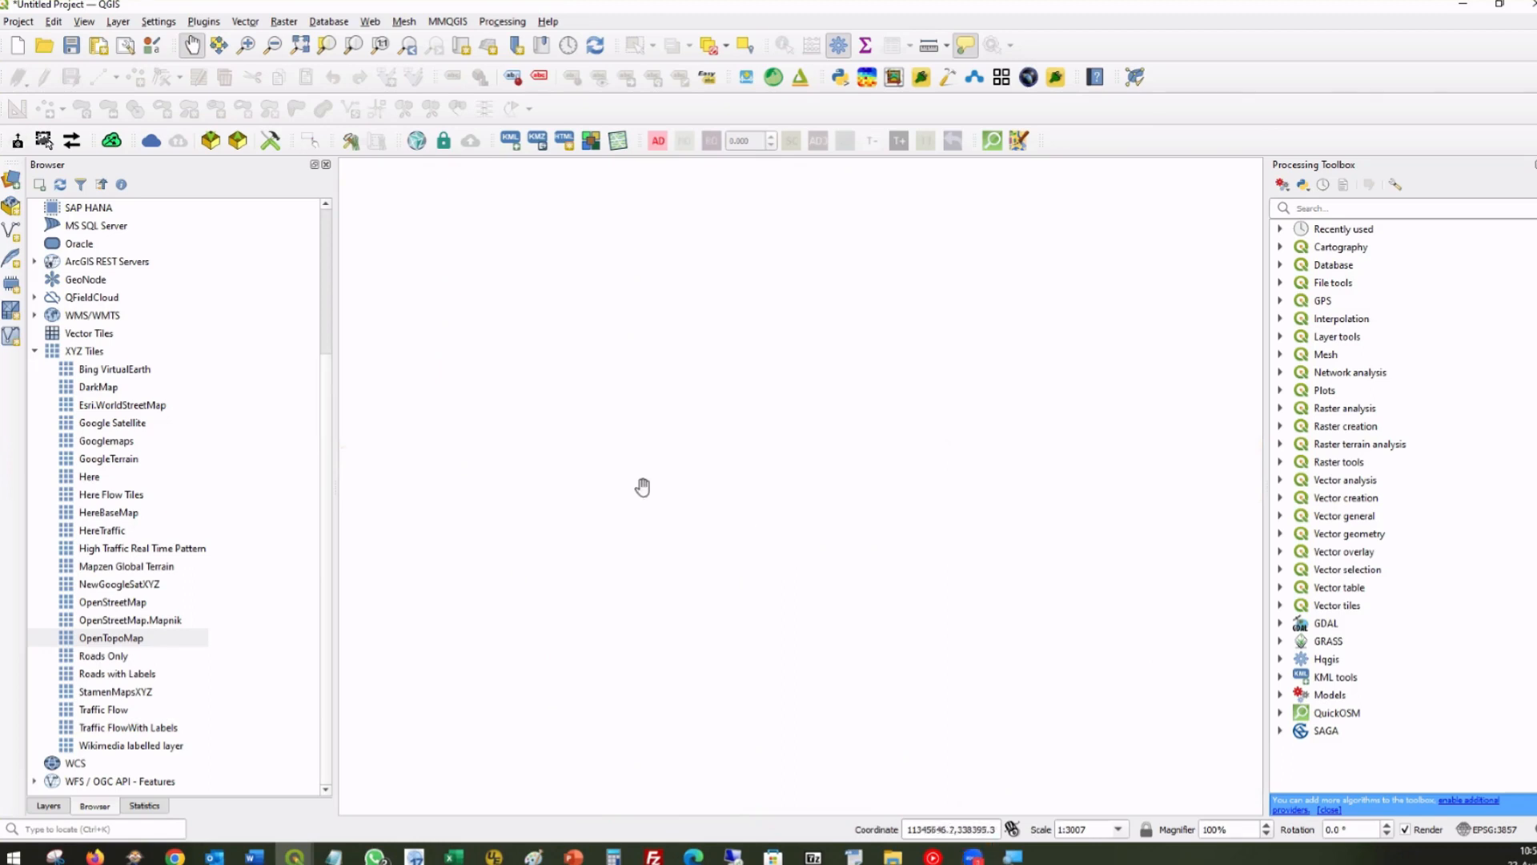
{"action": "scroll", "coordinate": [626, 460], "scroll_direction": "down", "scroll_amount": 1}
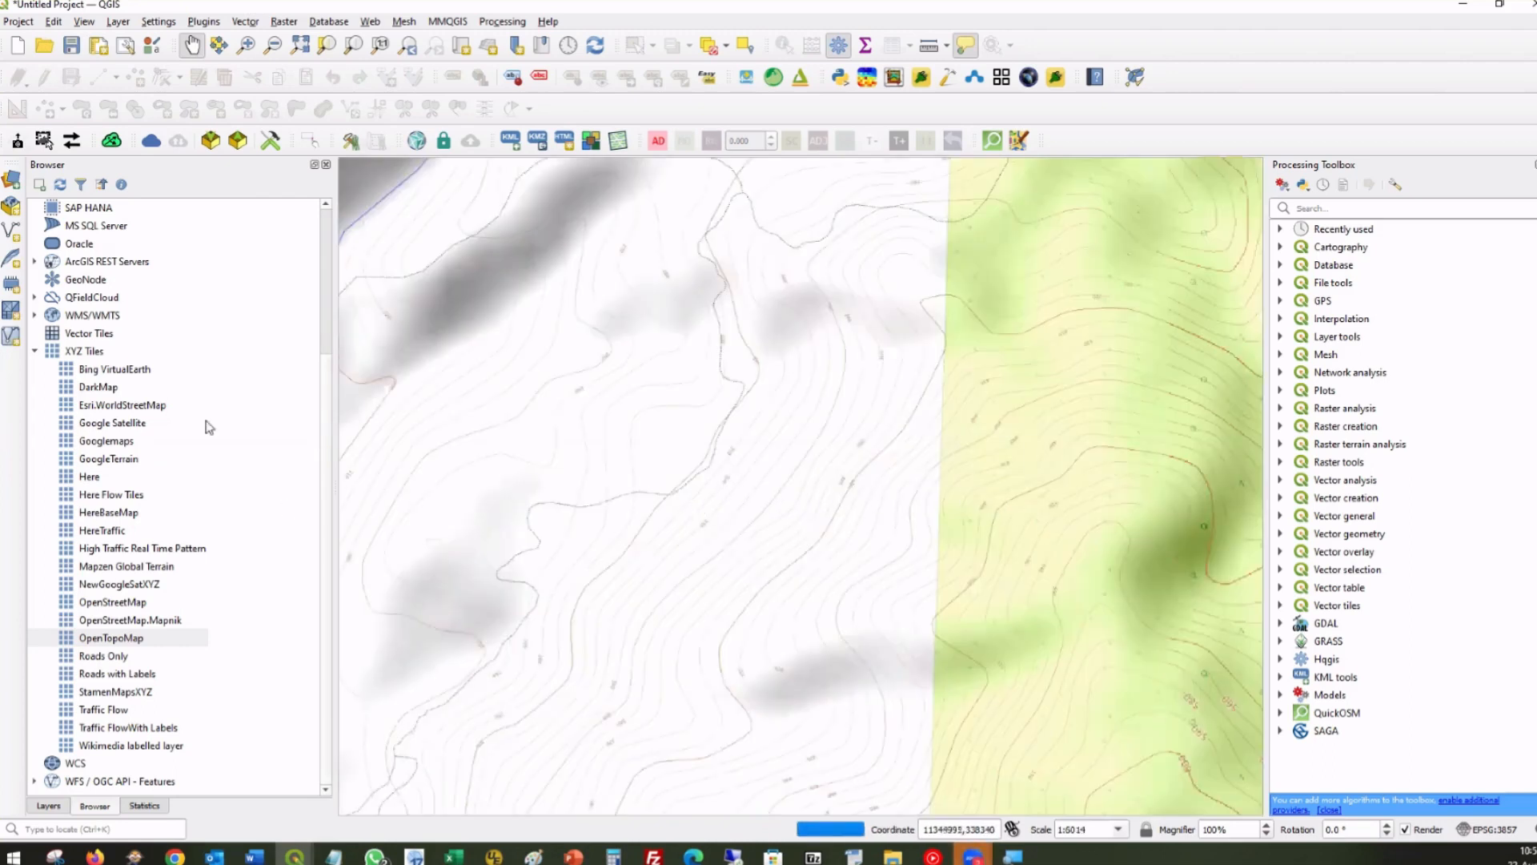
Begin a new XYZ tile connection named GoogleSatellite and cancel it without entering a URL.
{"action": "left_click", "coordinate": [89, 355]}
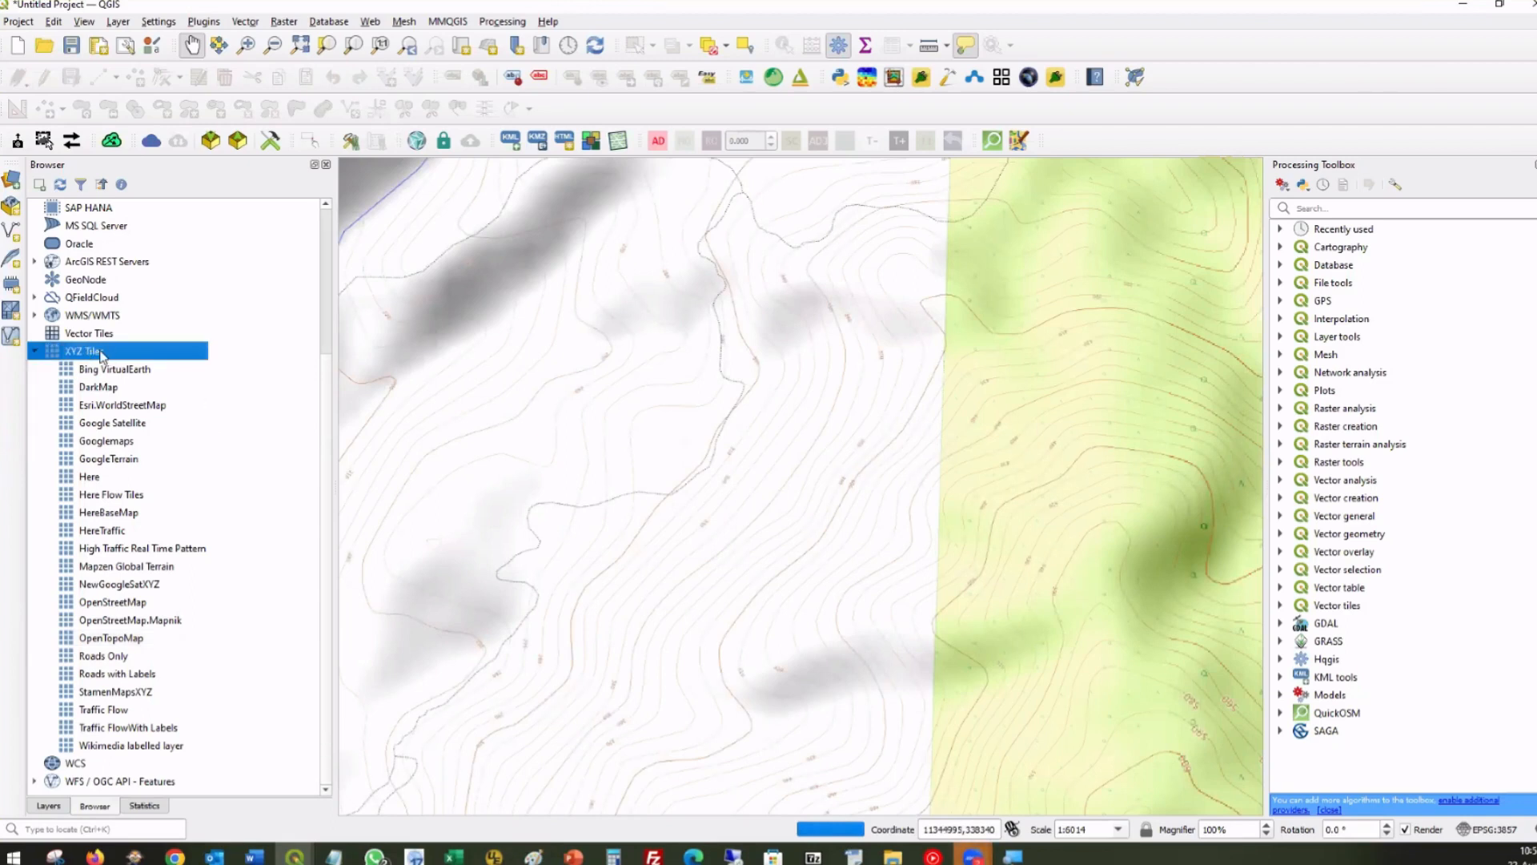
{"action": "right_click", "coordinate": [101, 356]}
{"action": "left_click", "coordinate": [159, 358]}
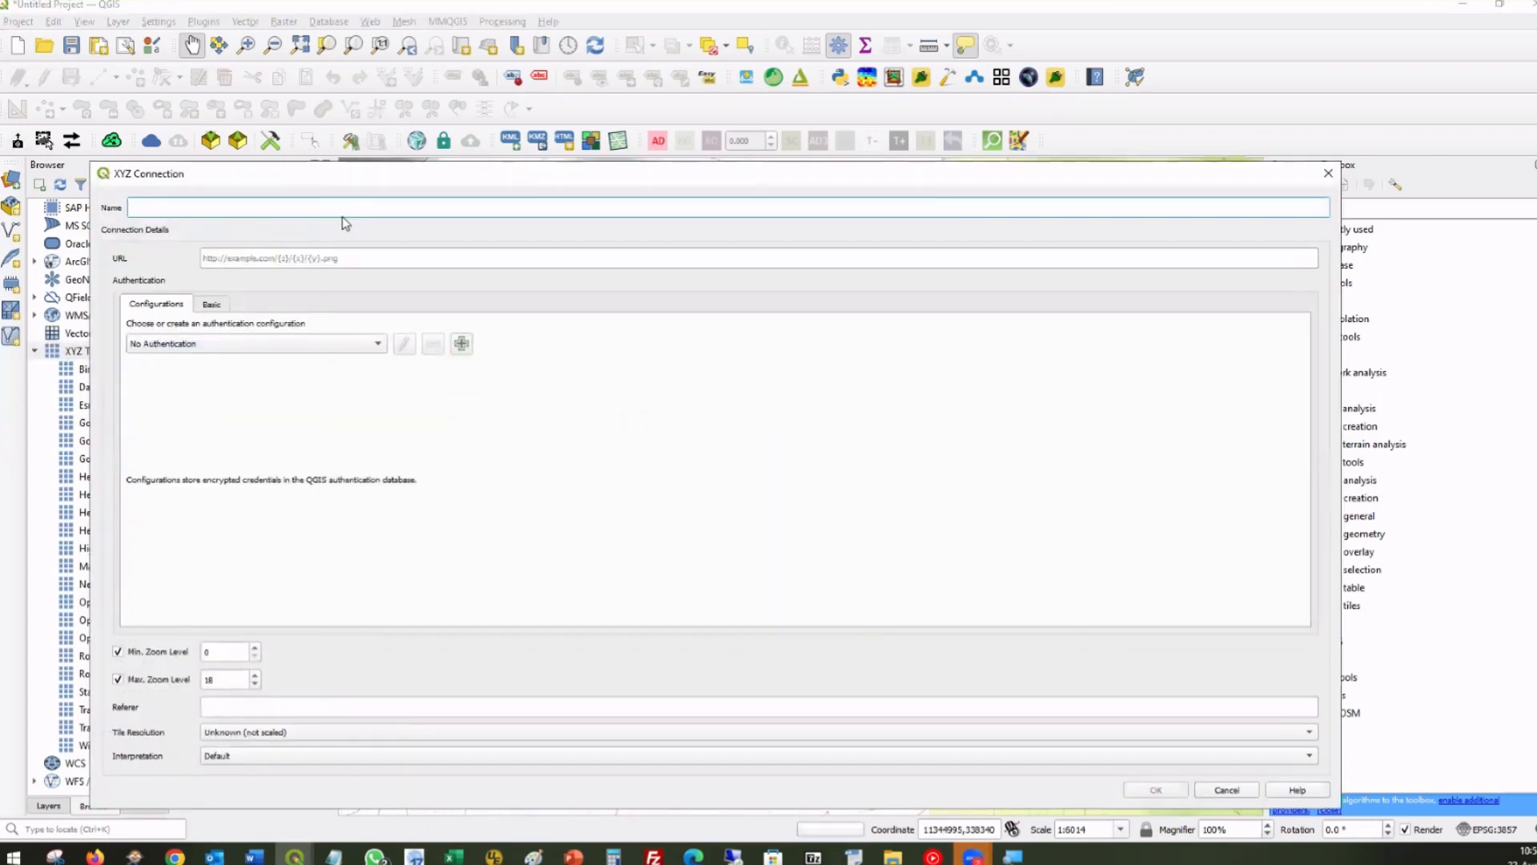
{"action": "type", "text": "GoogleSatelitel"}
{"action": "left_click", "coordinate": [356, 256]}
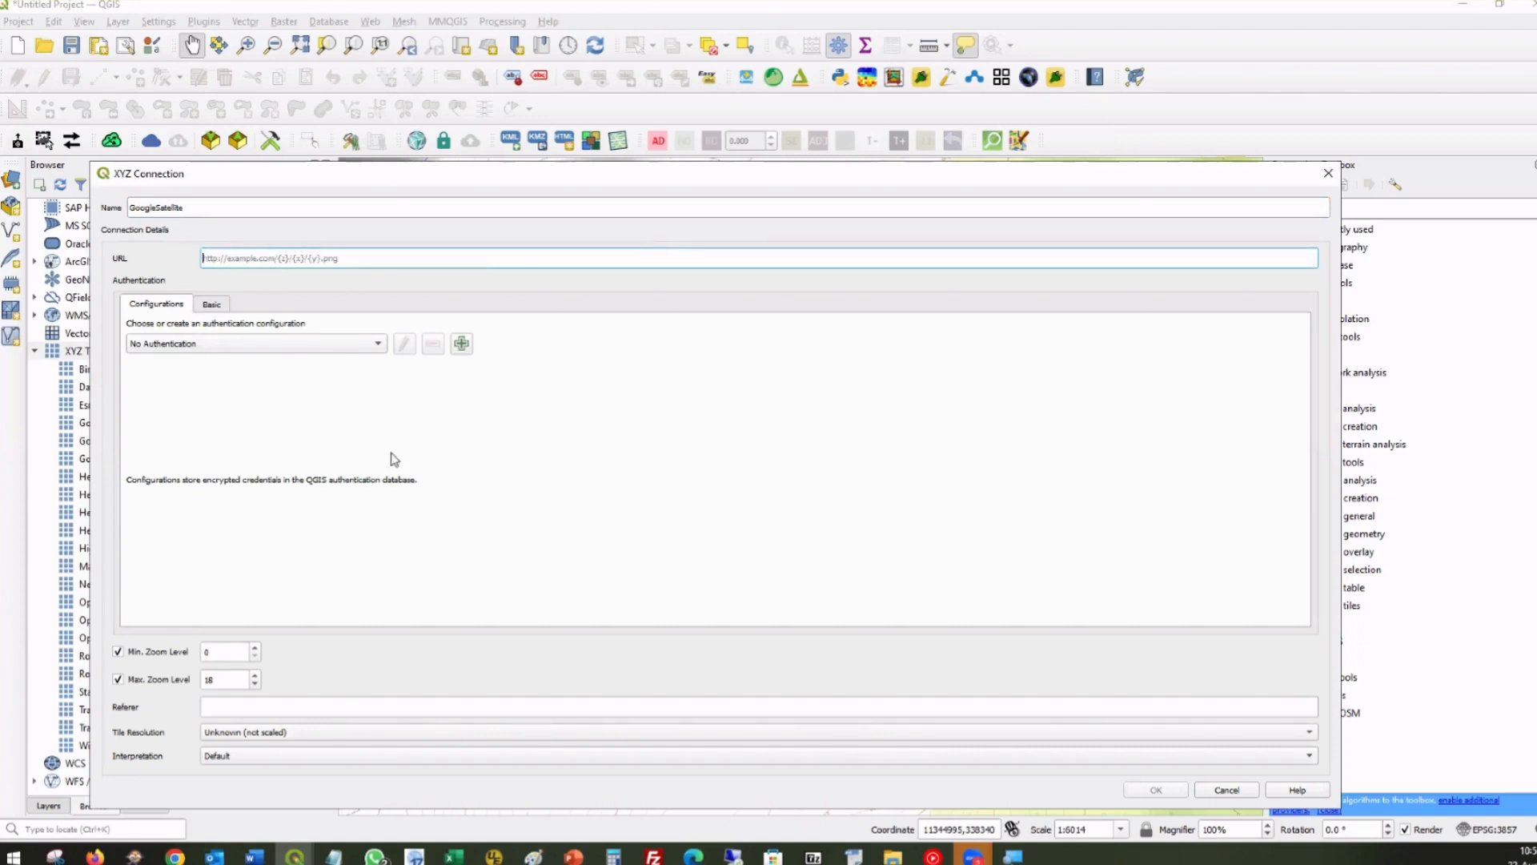
{"action": "left_click", "coordinate": [1222, 789]}
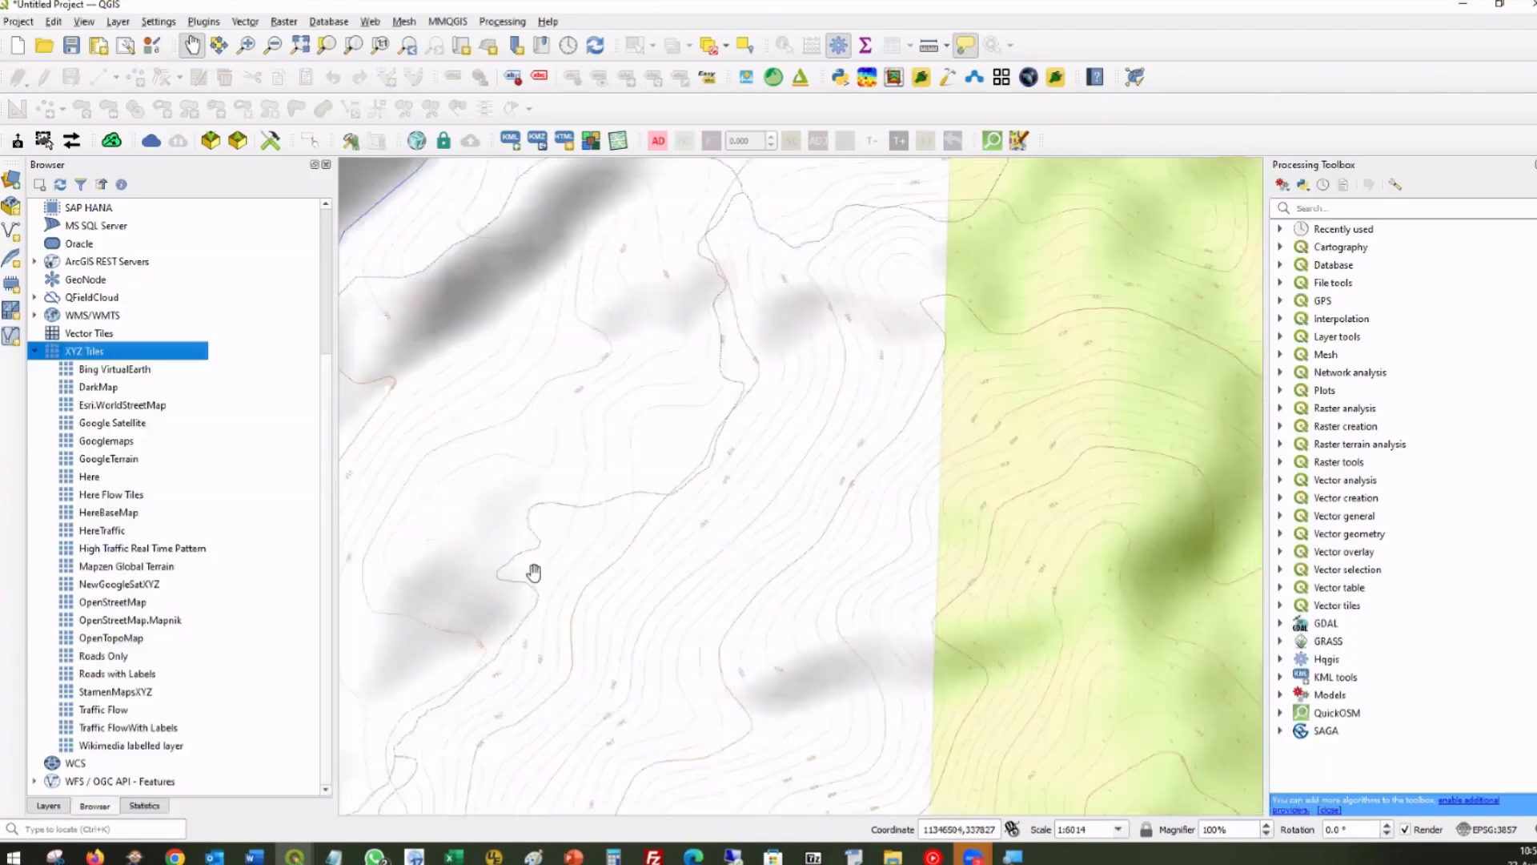
{"action": "scroll", "coordinate": [837, 463], "scroll_direction": "down", "scroll_amount": 1}
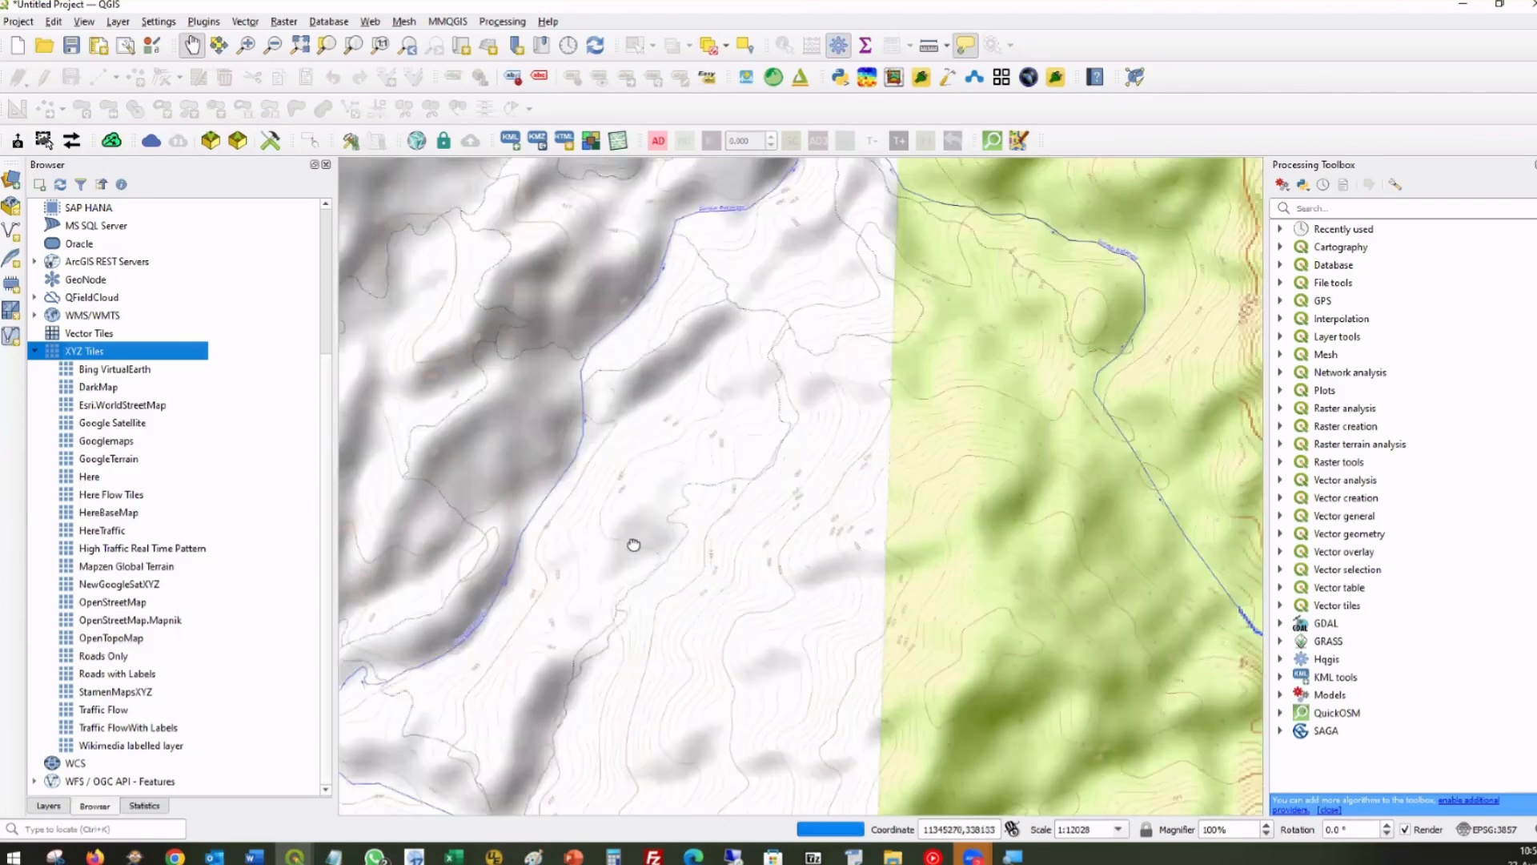
{"action": "left_click_drag", "start_coordinate": [633, 544], "coordinate": [673, 494]}
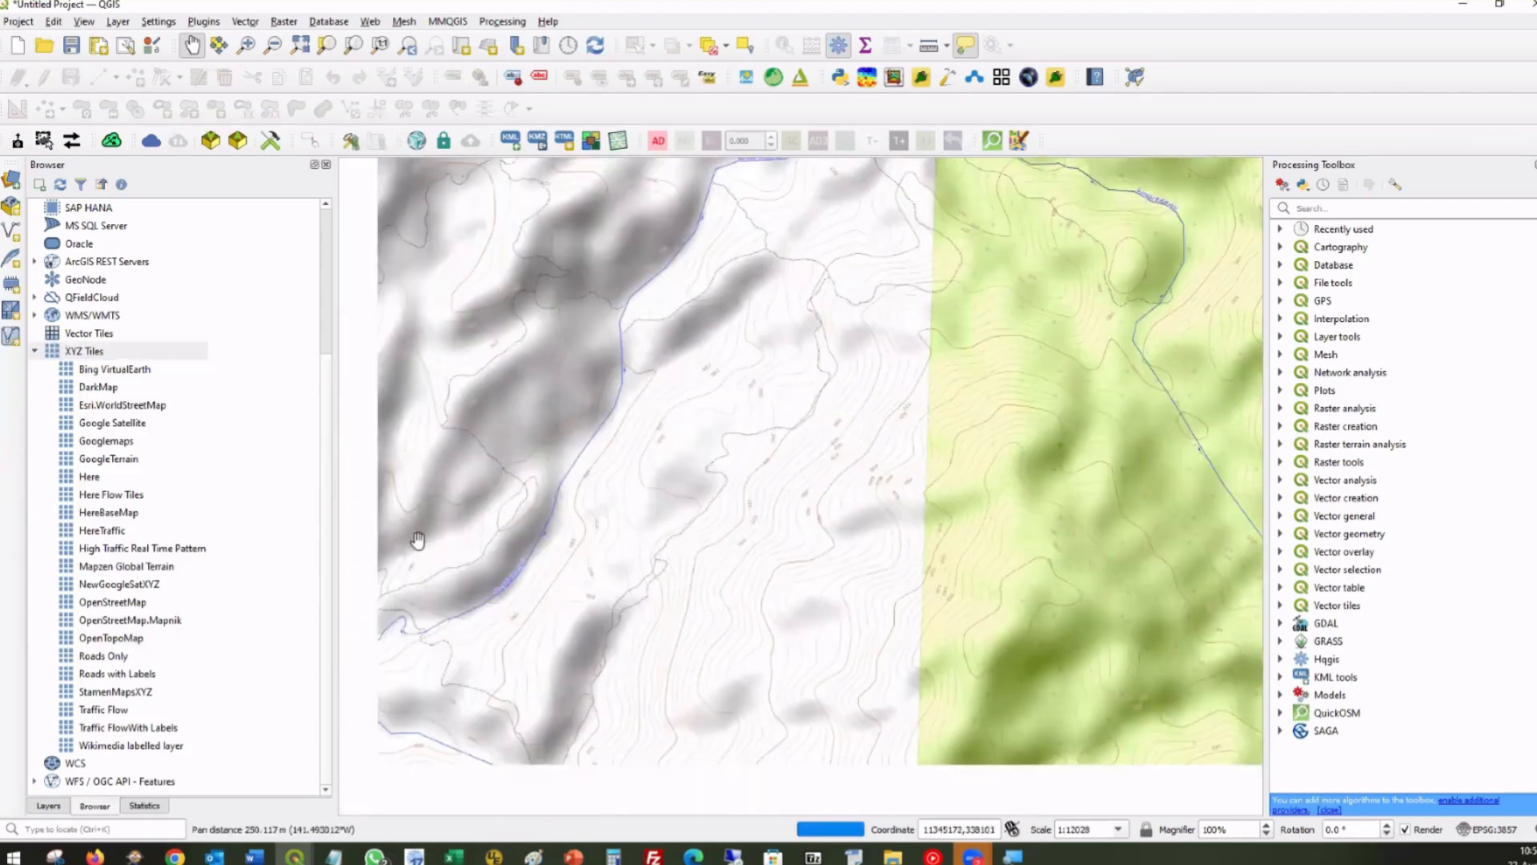
Hide the OpenTopoMap, Traffic Flow and Here layers and display Google Satellite on its own.
{"action": "left_click", "coordinate": [46, 806]}
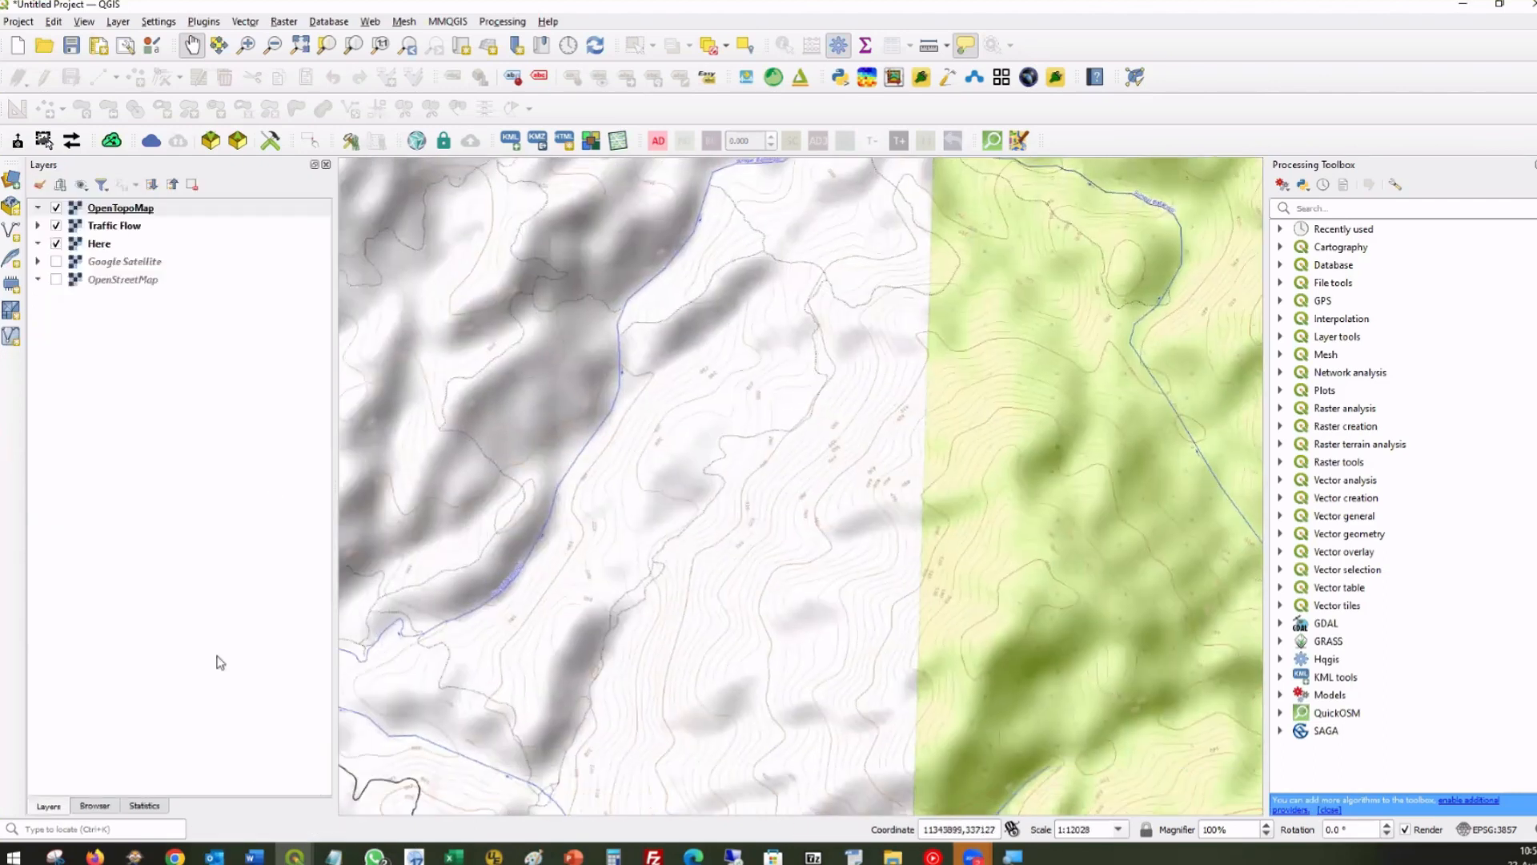
{"action": "left_click", "coordinate": [55, 244]}
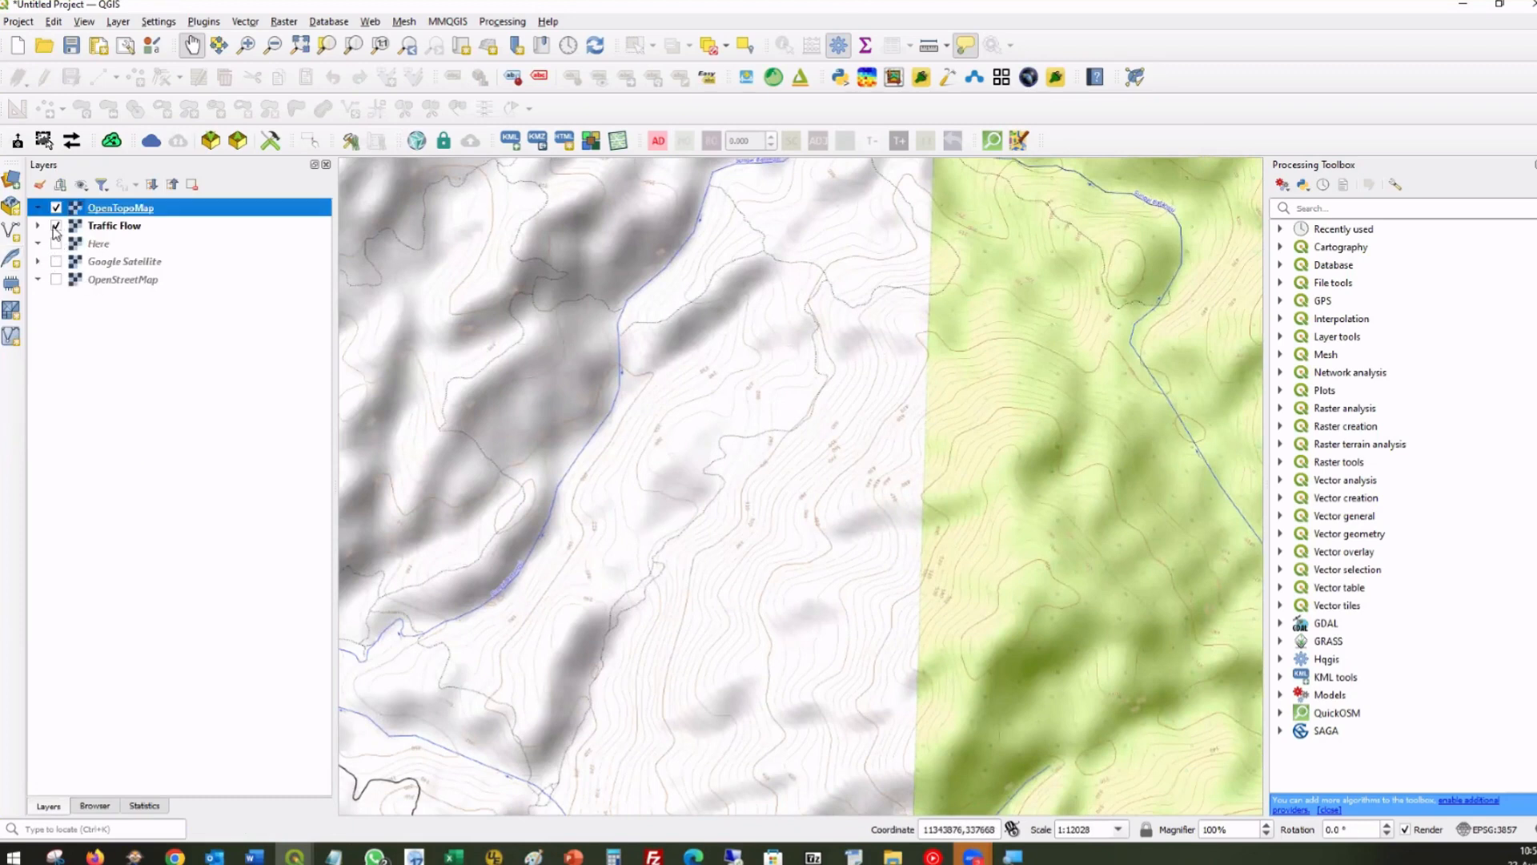
{"action": "left_click", "coordinate": [56, 227]}
{"action": "left_click", "coordinate": [56, 207]}
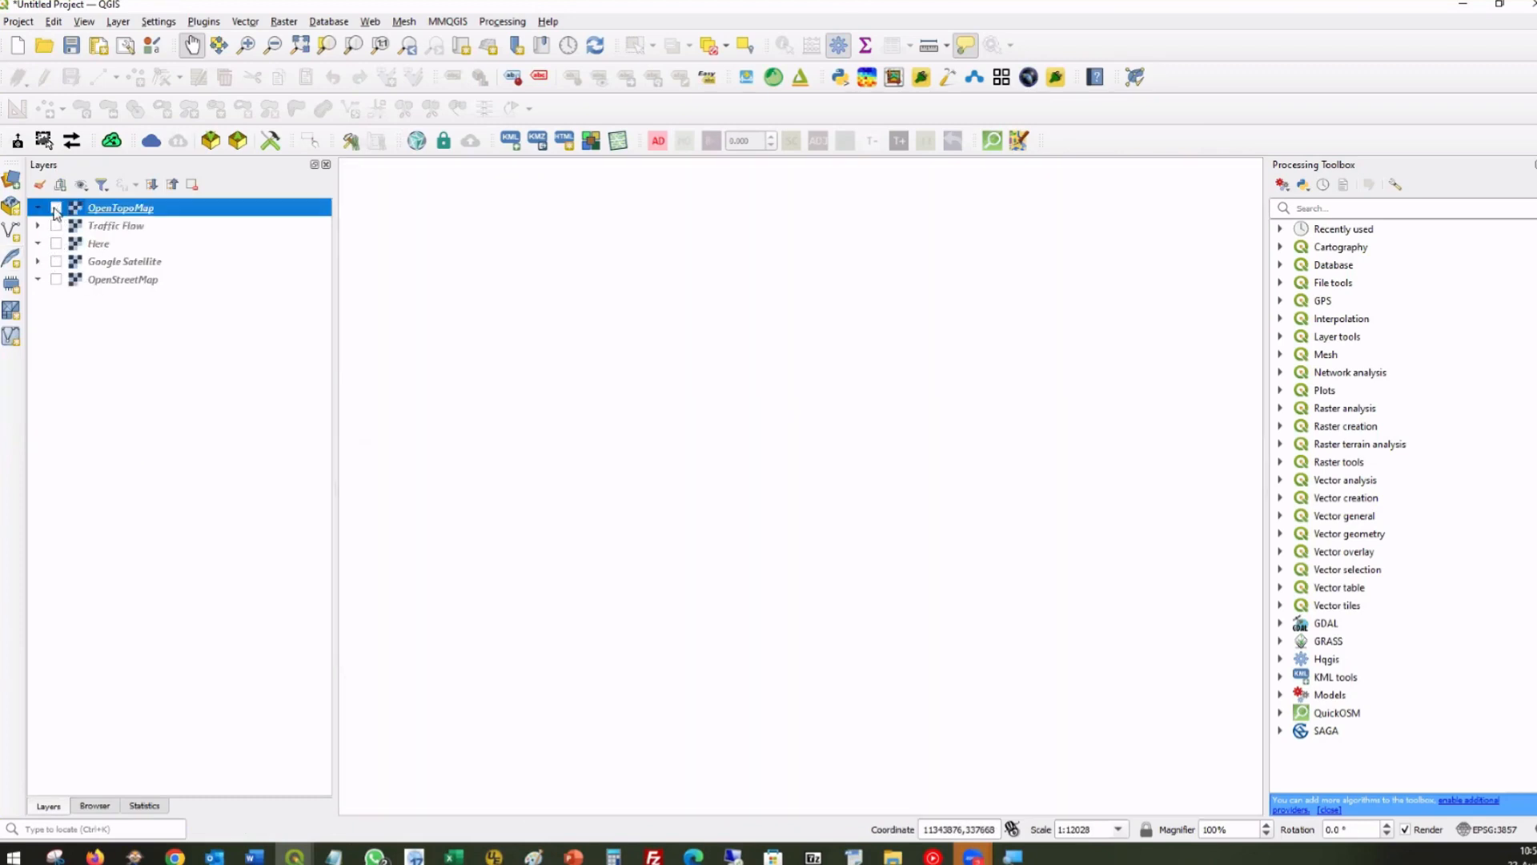
{"action": "left_click", "coordinate": [56, 262]}
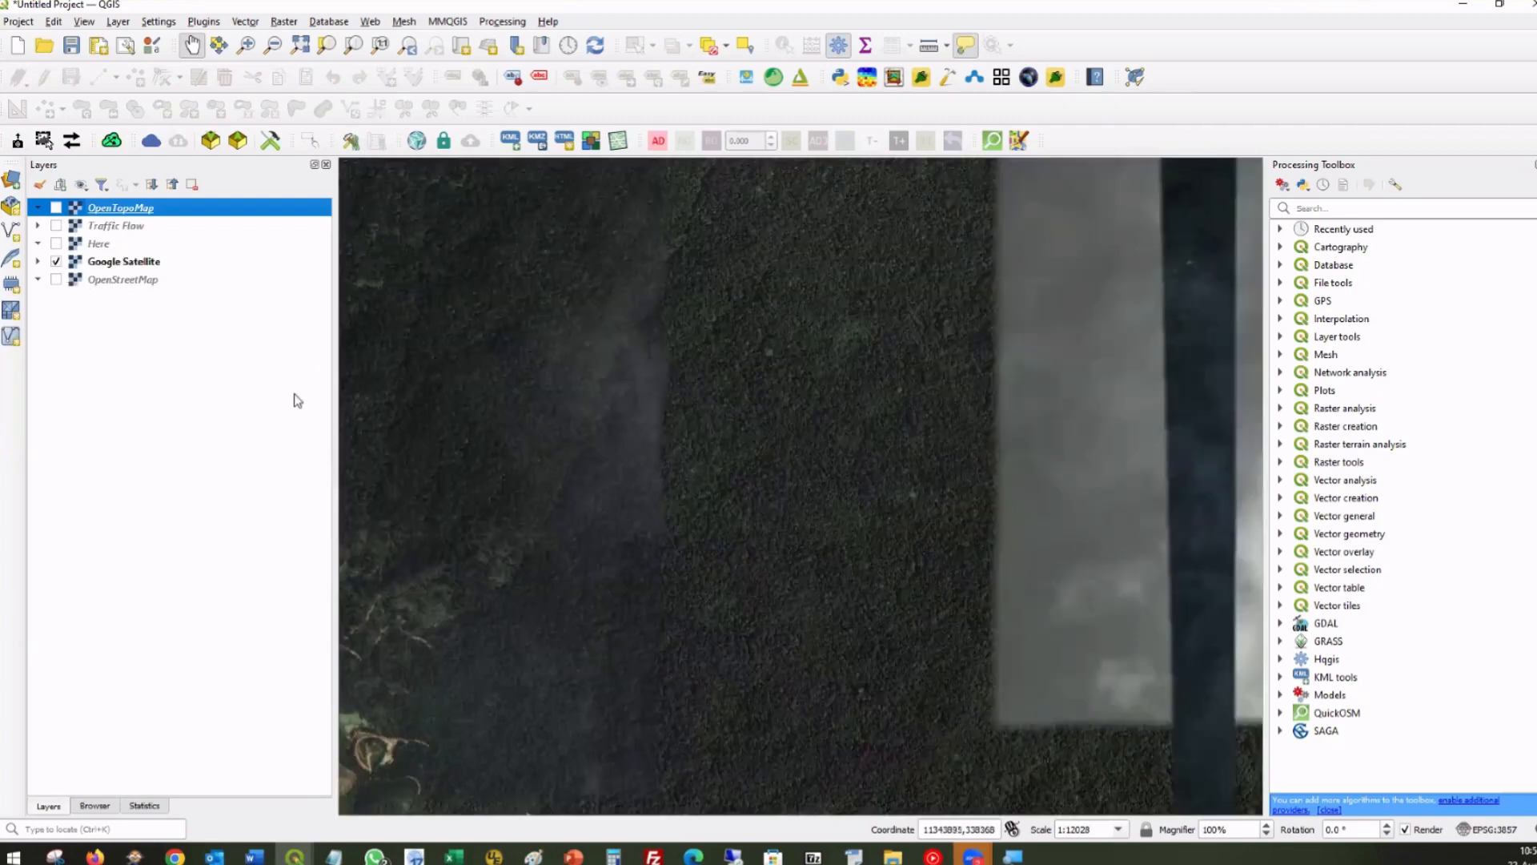
{"action": "scroll", "coordinate": [592, 411], "scroll_direction": "down", "scroll_amount": 1}
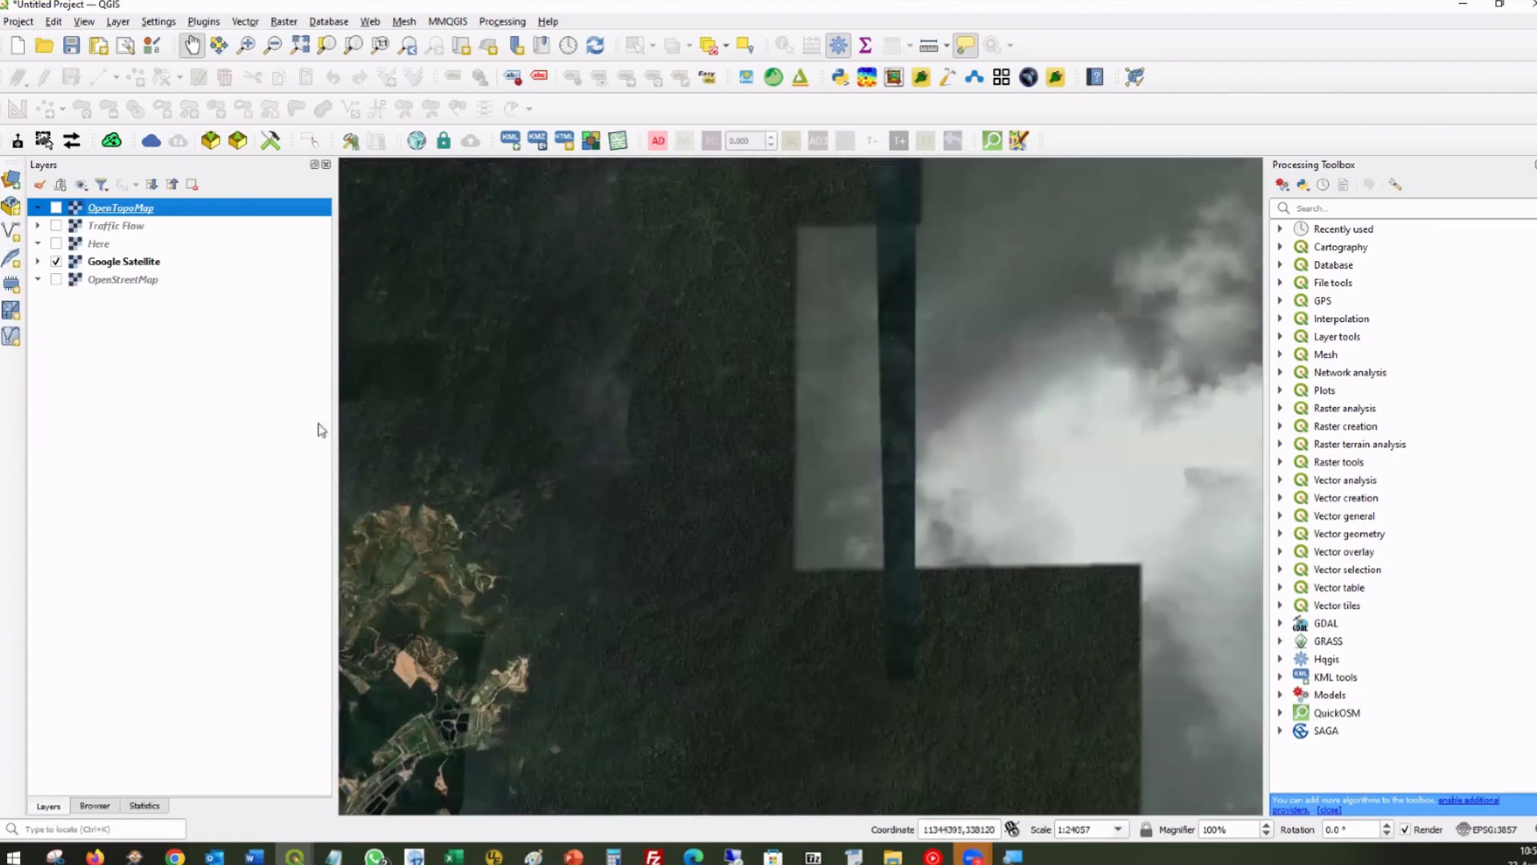
{"action": "left_click", "coordinate": [118, 264]}
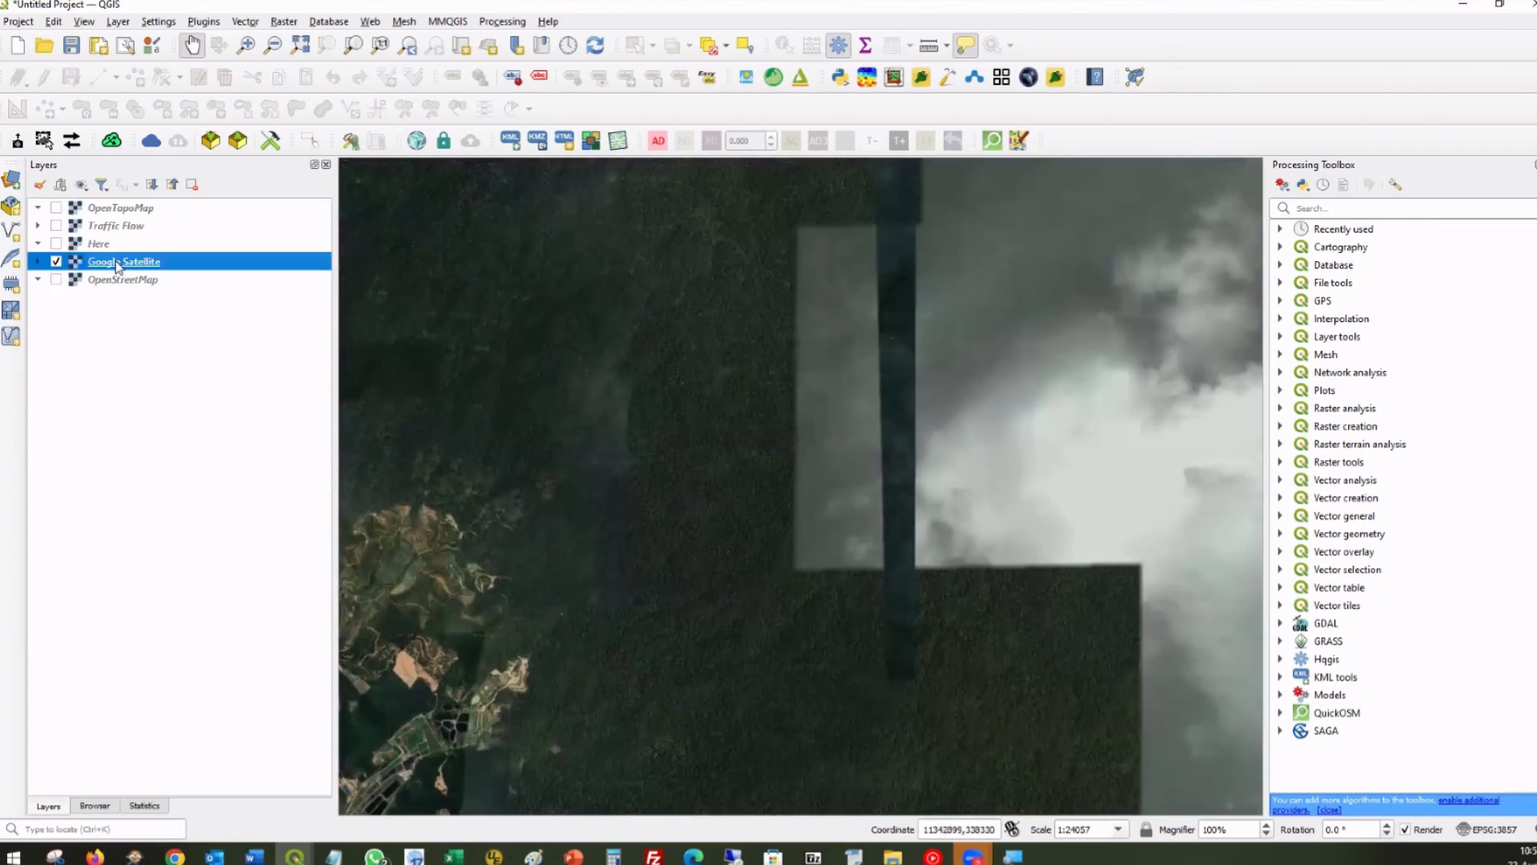
Show OpenTopoMap over the satellite imagery again and set its global opacity to 45%.
{"action": "left_click", "coordinate": [56, 207]}
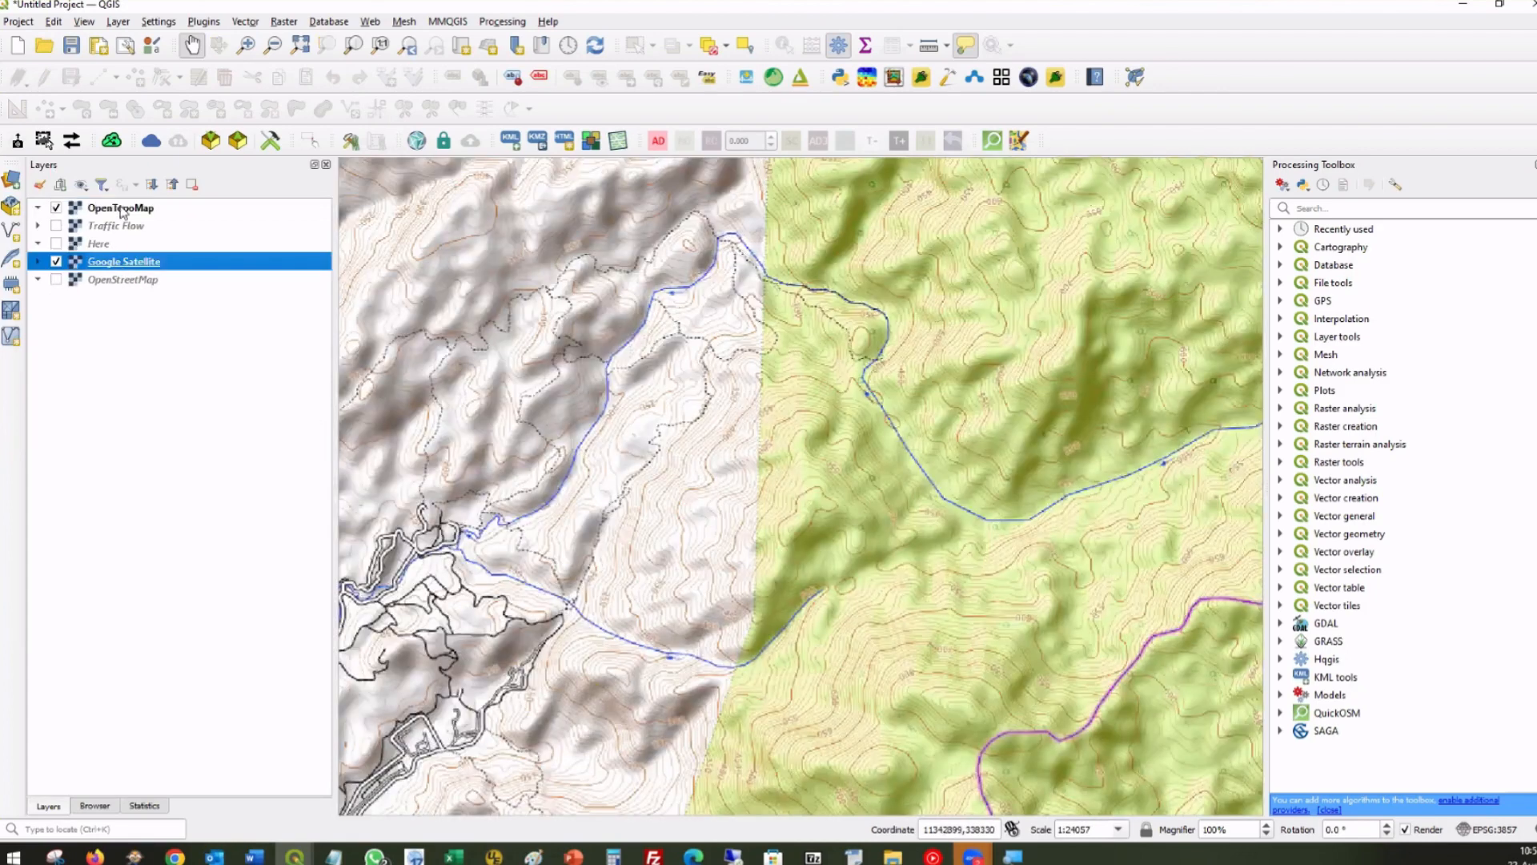
{"action": "left_click", "coordinate": [124, 209]}
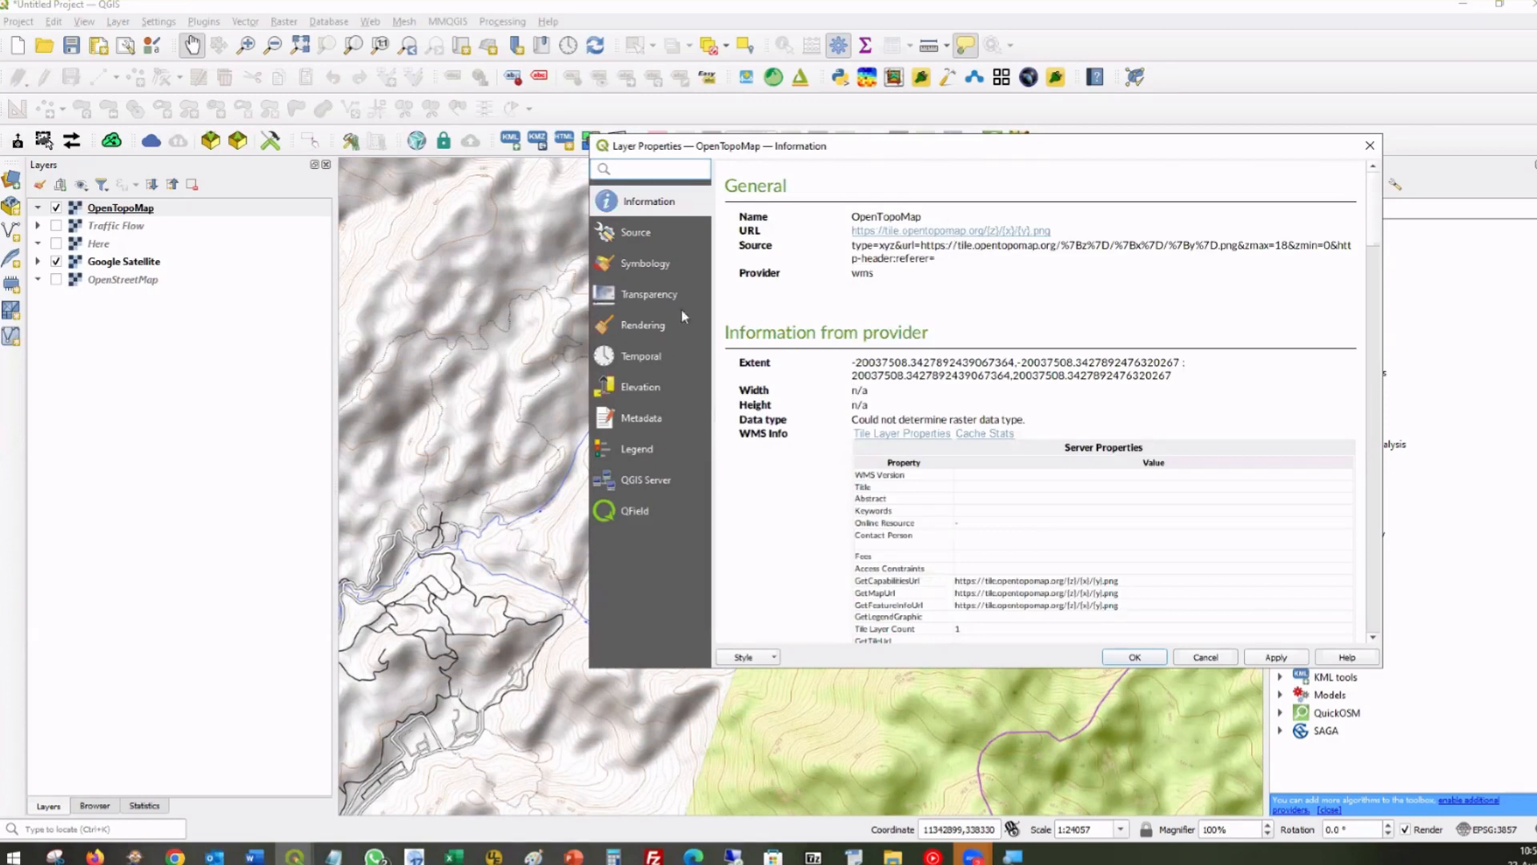
{"action": "left_click", "coordinate": [649, 297]}
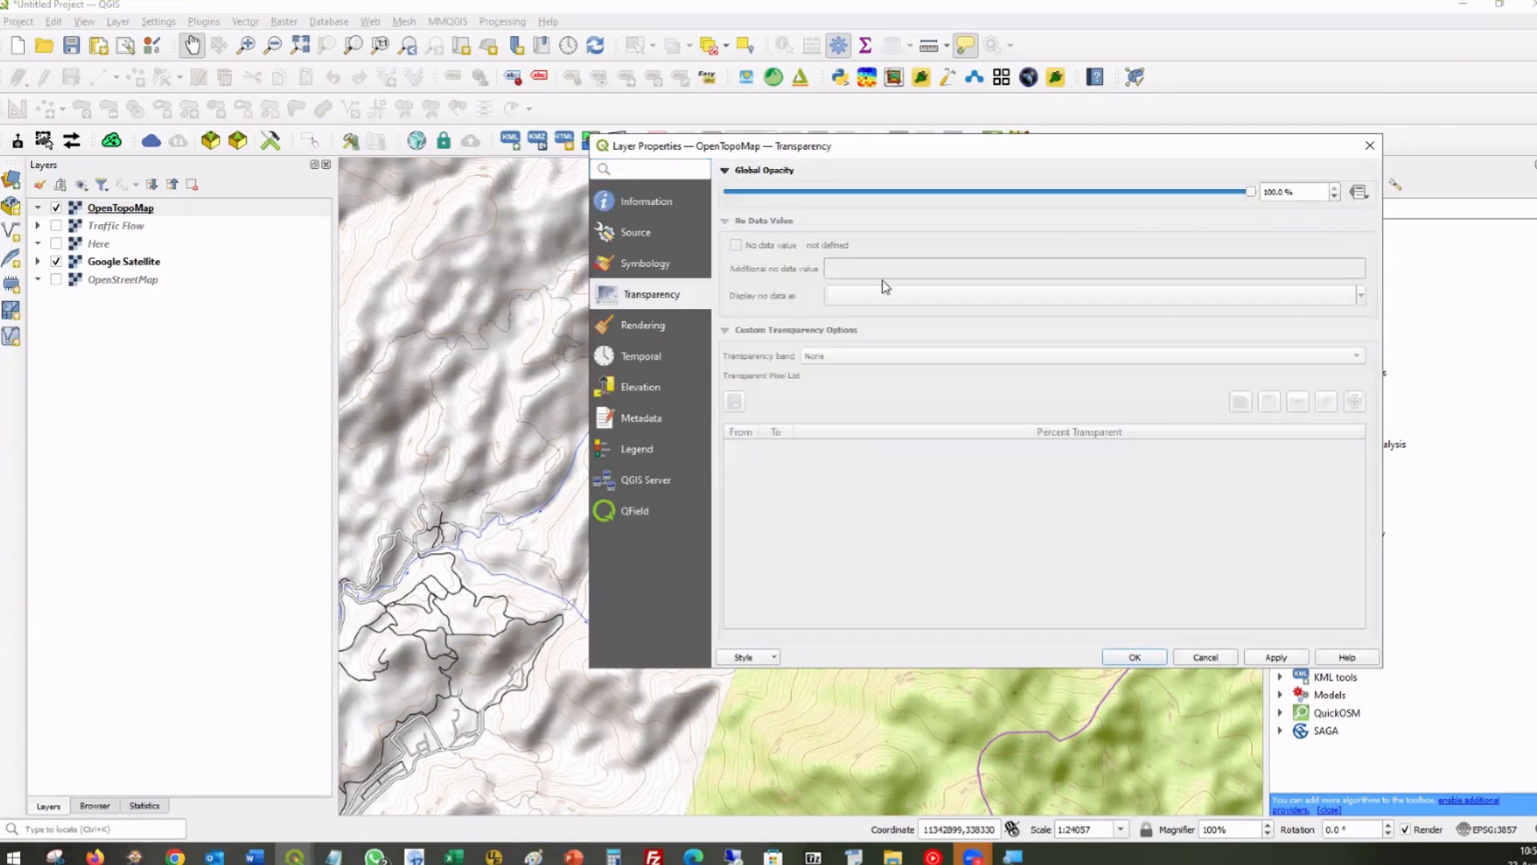
{"action": "left_click", "coordinate": [1271, 195]}
{"action": "type", "text": "45"}
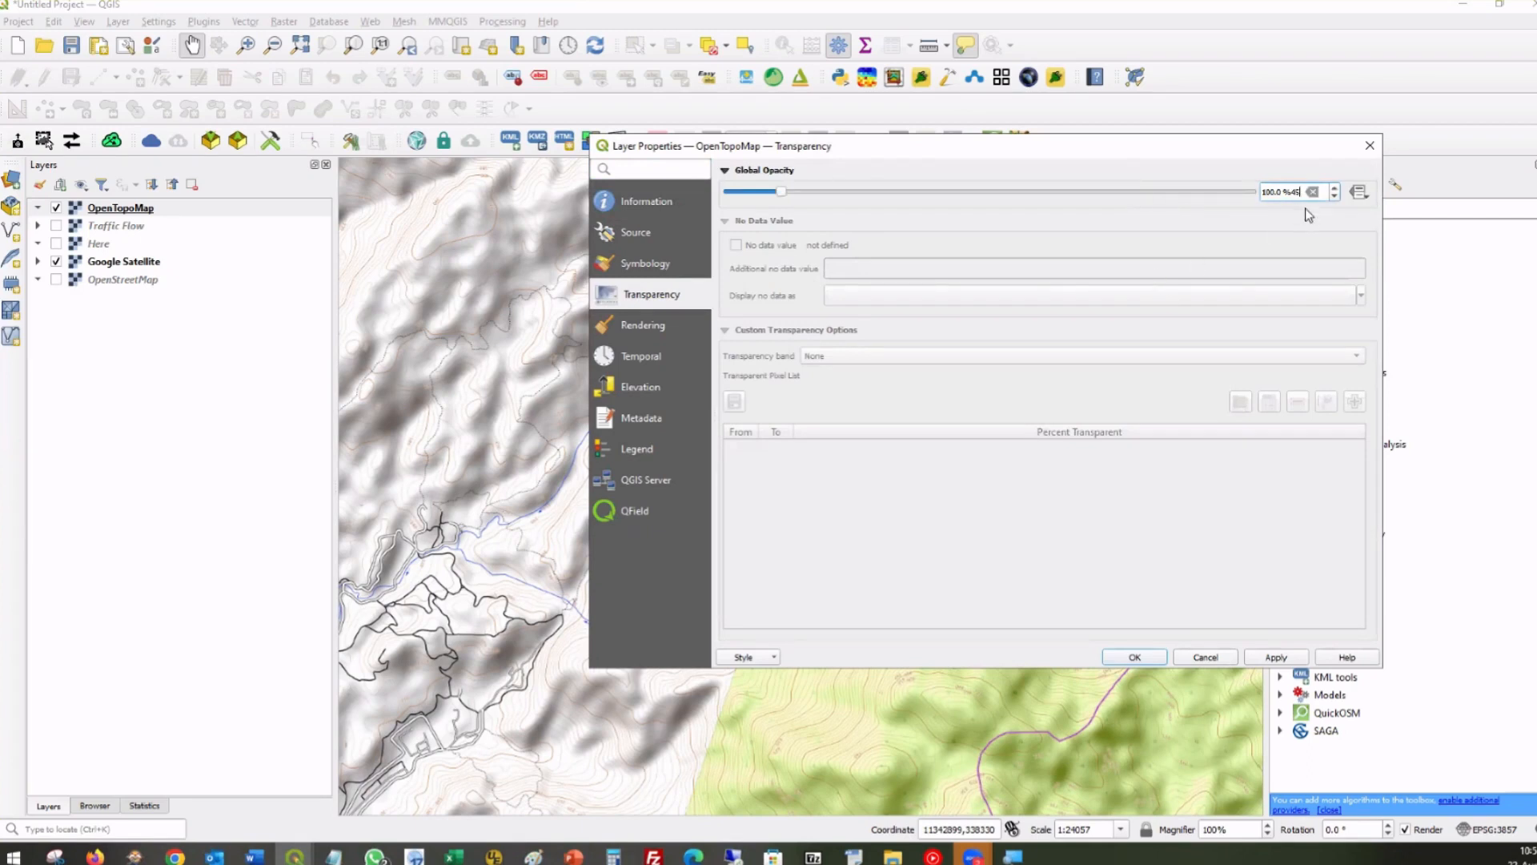
{"action": "left_click_drag", "start_coordinate": [1302, 192], "coordinate": [1286, 193]}
{"action": "key", "text": "BackSpace"}
{"action": "key", "text": "BackSpace"}
{"action": "key", "text": "BackSpace"}
{"action": "key", "text": "BackSpace"}
{"action": "key", "text": "BackSpace"}
{"action": "key", "text": "BackSpace"}
{"action": "key", "text": "BackSpace"}
{"action": "key", "text": "BackSpace"}
{"action": "key", "text": "BackSpace"}
{"action": "type", "text": "45"}
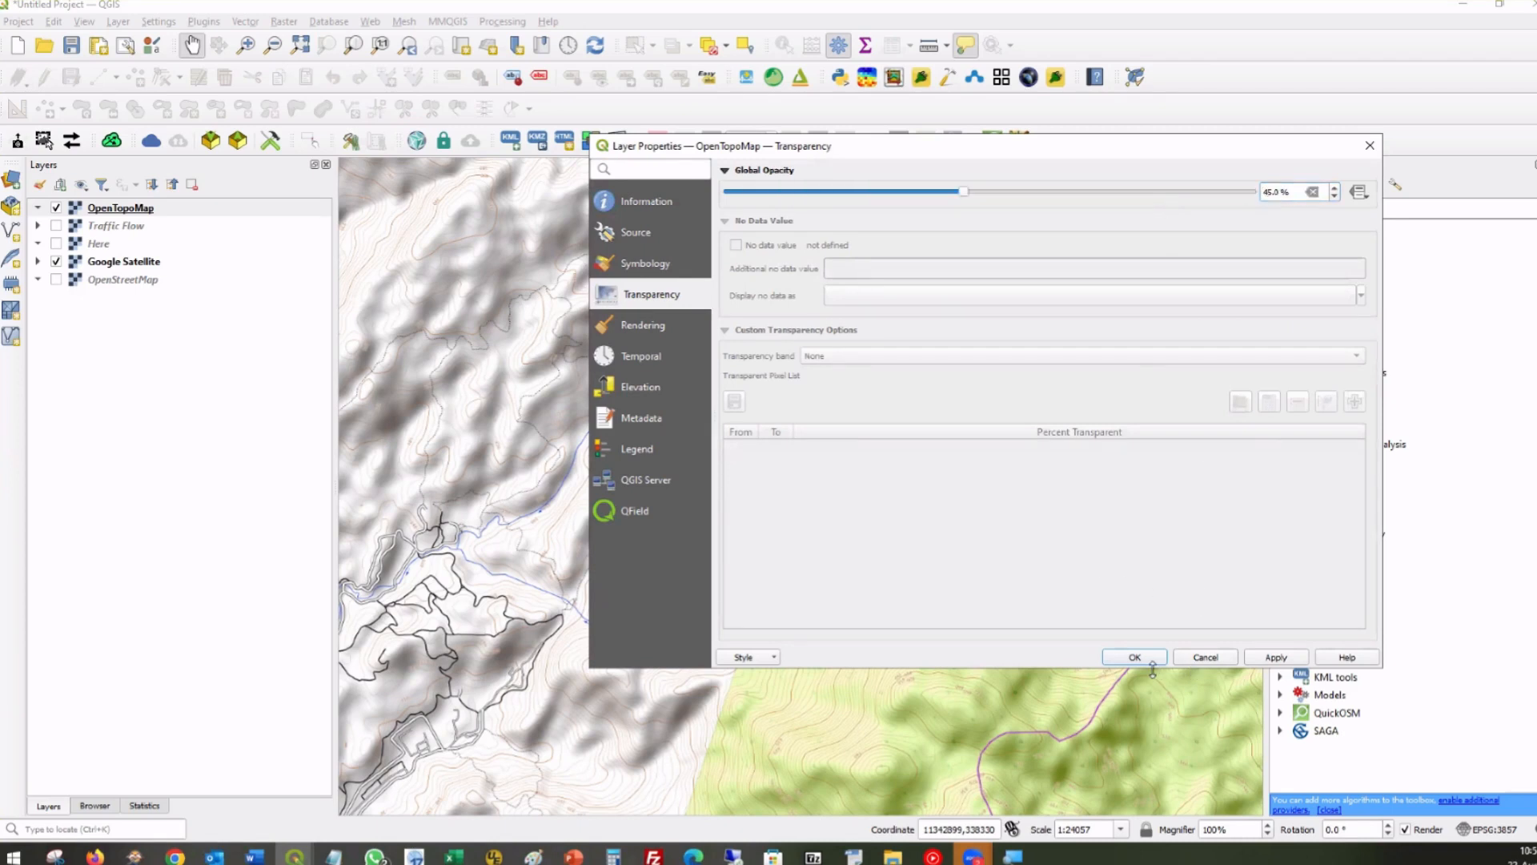
{"action": "left_click", "coordinate": [1281, 659]}
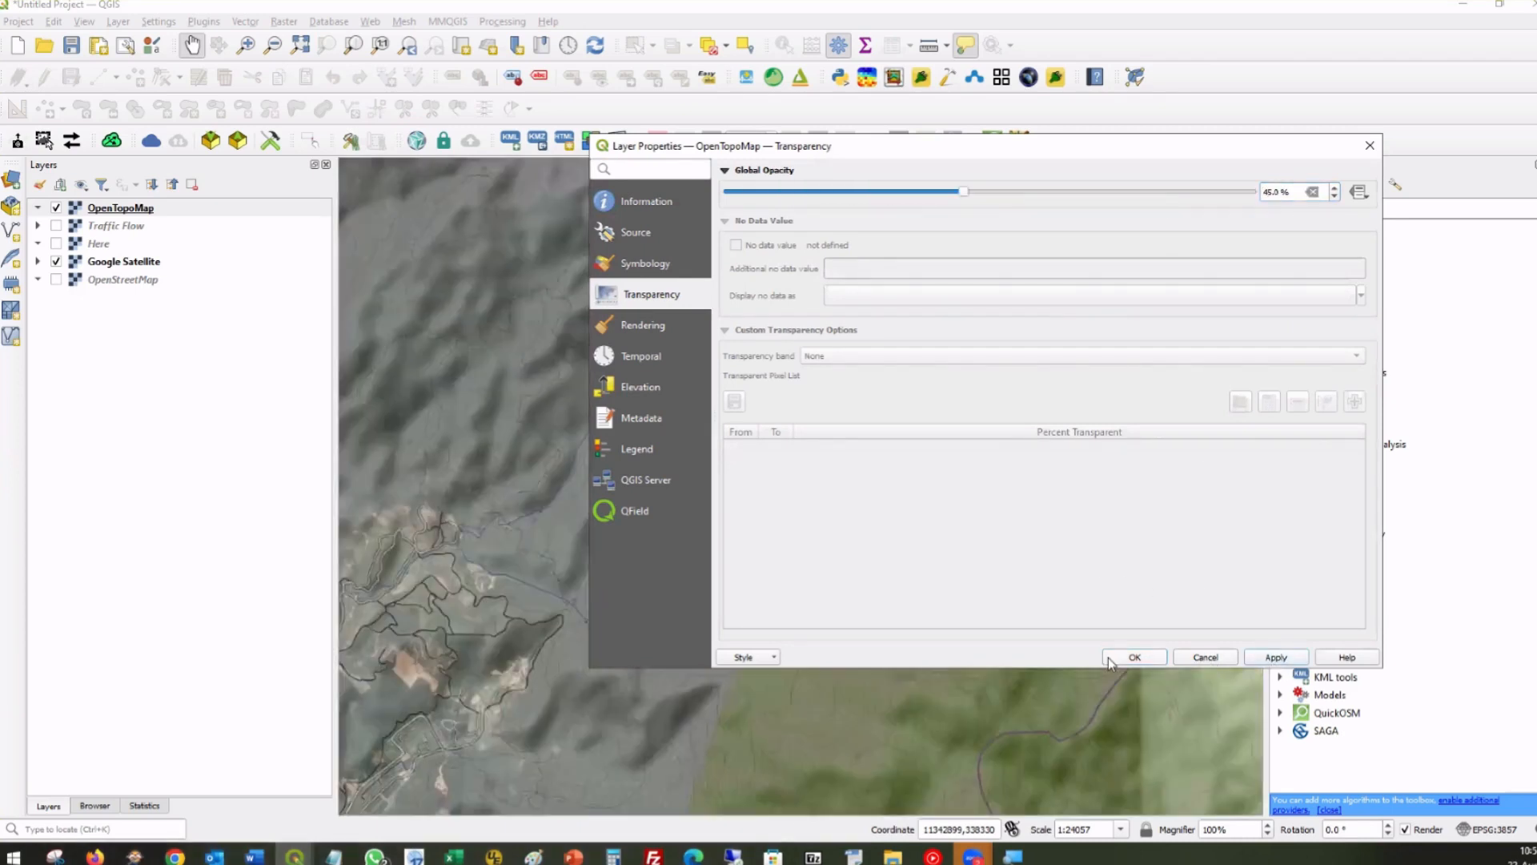
{"action": "left_click", "coordinate": [1111, 662]}
Examine the semi-transparent topographic map blended with the satellite imagery around Kajang and the hills to the east.
{"action": "scroll", "coordinate": [817, 552], "scroll_direction": "down", "scroll_amount": 1}
{"action": "left_click_drag", "start_coordinate": [831, 555], "coordinate": [1162, 476]}
{"action": "left_click_drag", "start_coordinate": [695, 551], "coordinate": [861, 590]}
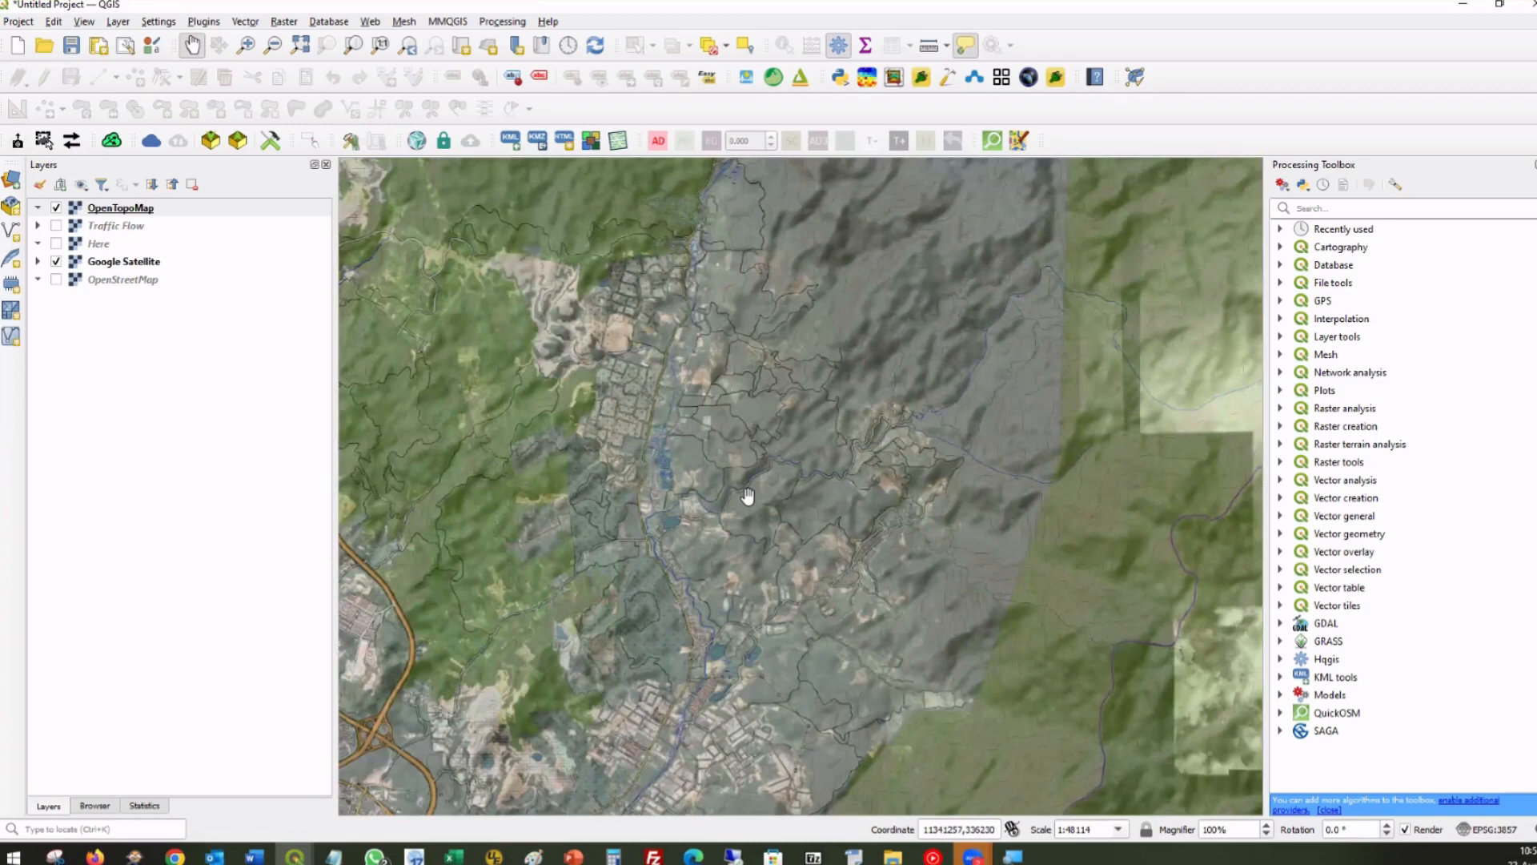
{"action": "scroll", "coordinate": [852, 488], "scroll_direction": "down", "scroll_amount": 1}
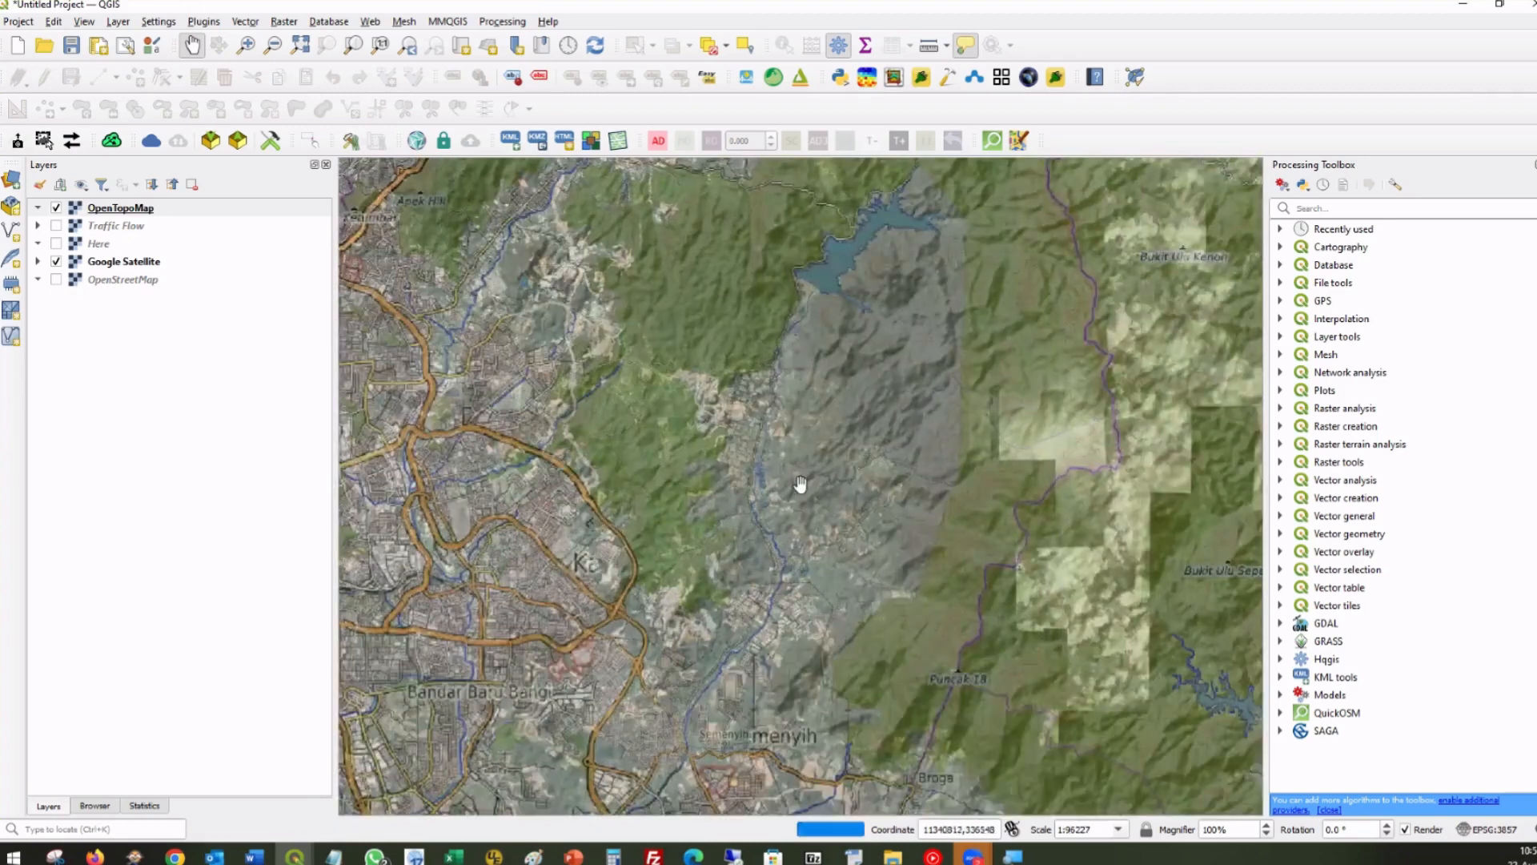
{"action": "scroll", "coordinate": [800, 484], "scroll_direction": "down", "scroll_amount": 1}
{"action": "left_click_drag", "start_coordinate": [1105, 464], "coordinate": [940, 490]}
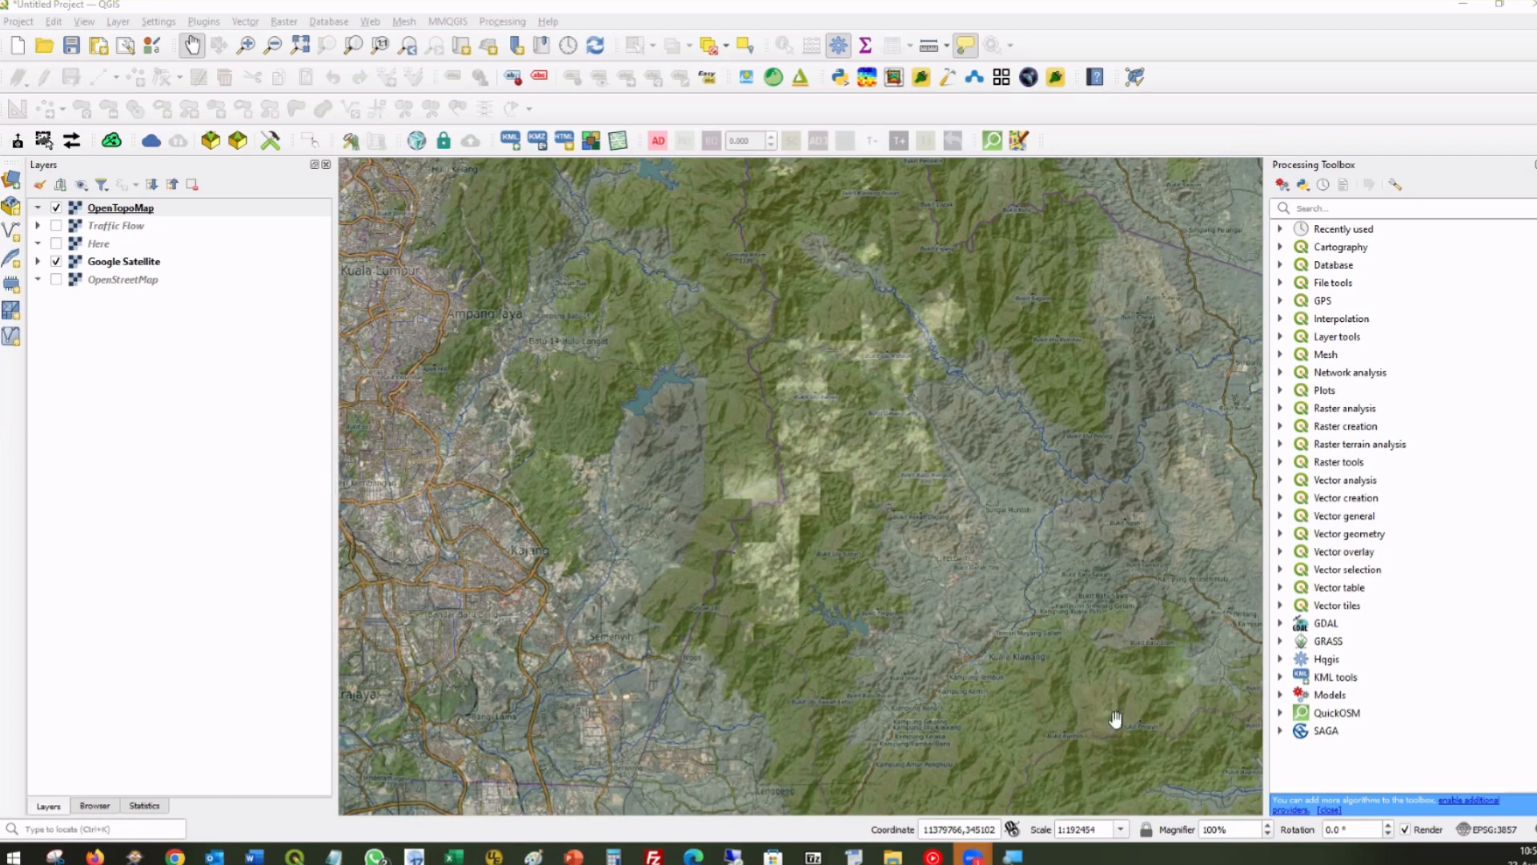
{"action": "left_click_drag", "start_coordinate": [912, 555], "coordinate": [884, 510]}
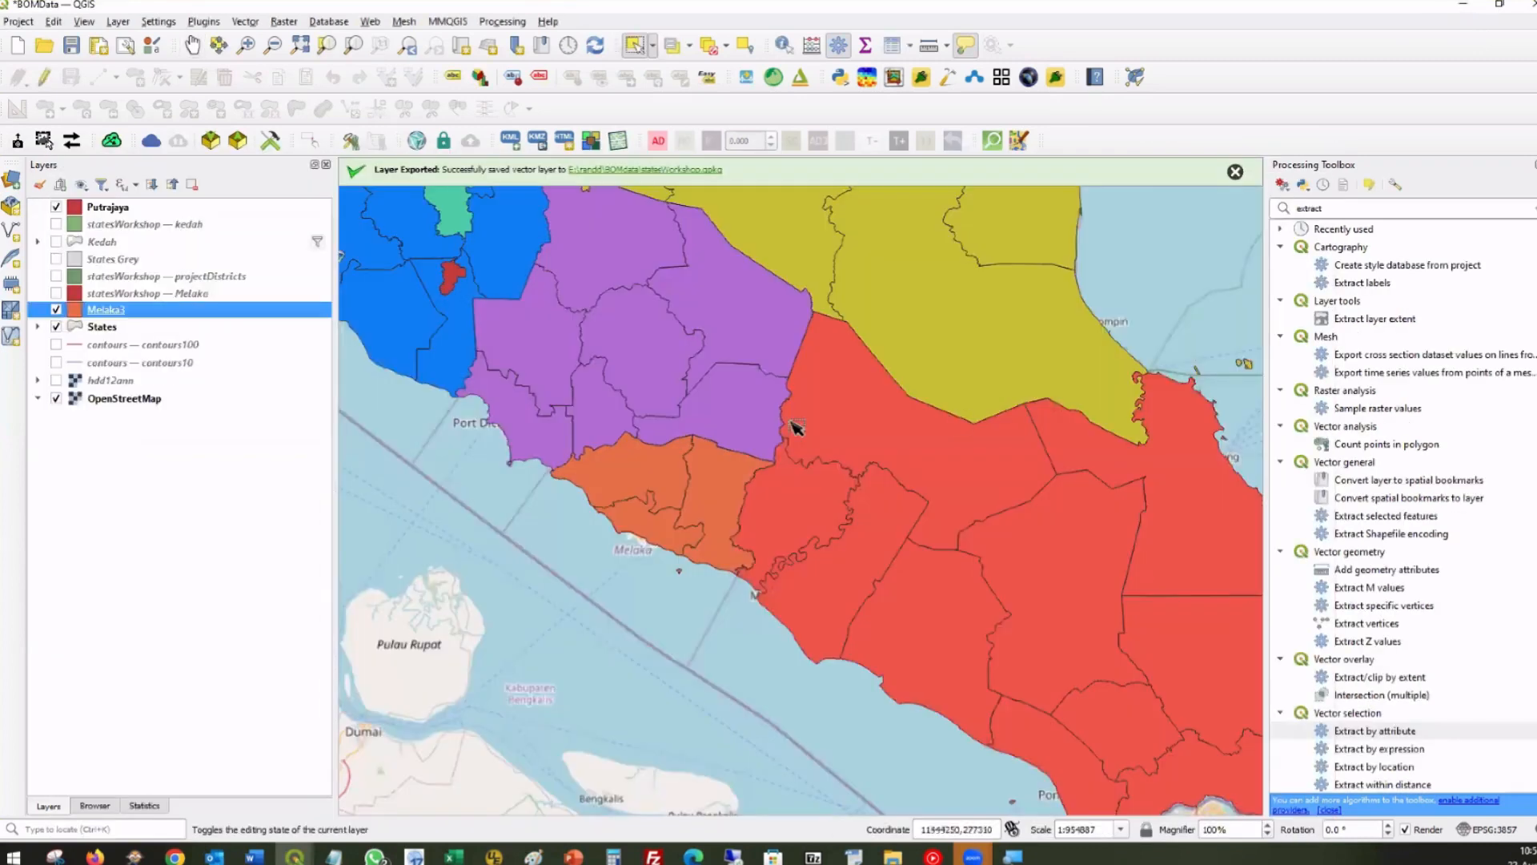
In the BOMData project, zoom to the extent of the hdd12ann raster, make it visible and dismiss the export message.
{"action": "left_click", "coordinate": [102, 381]}
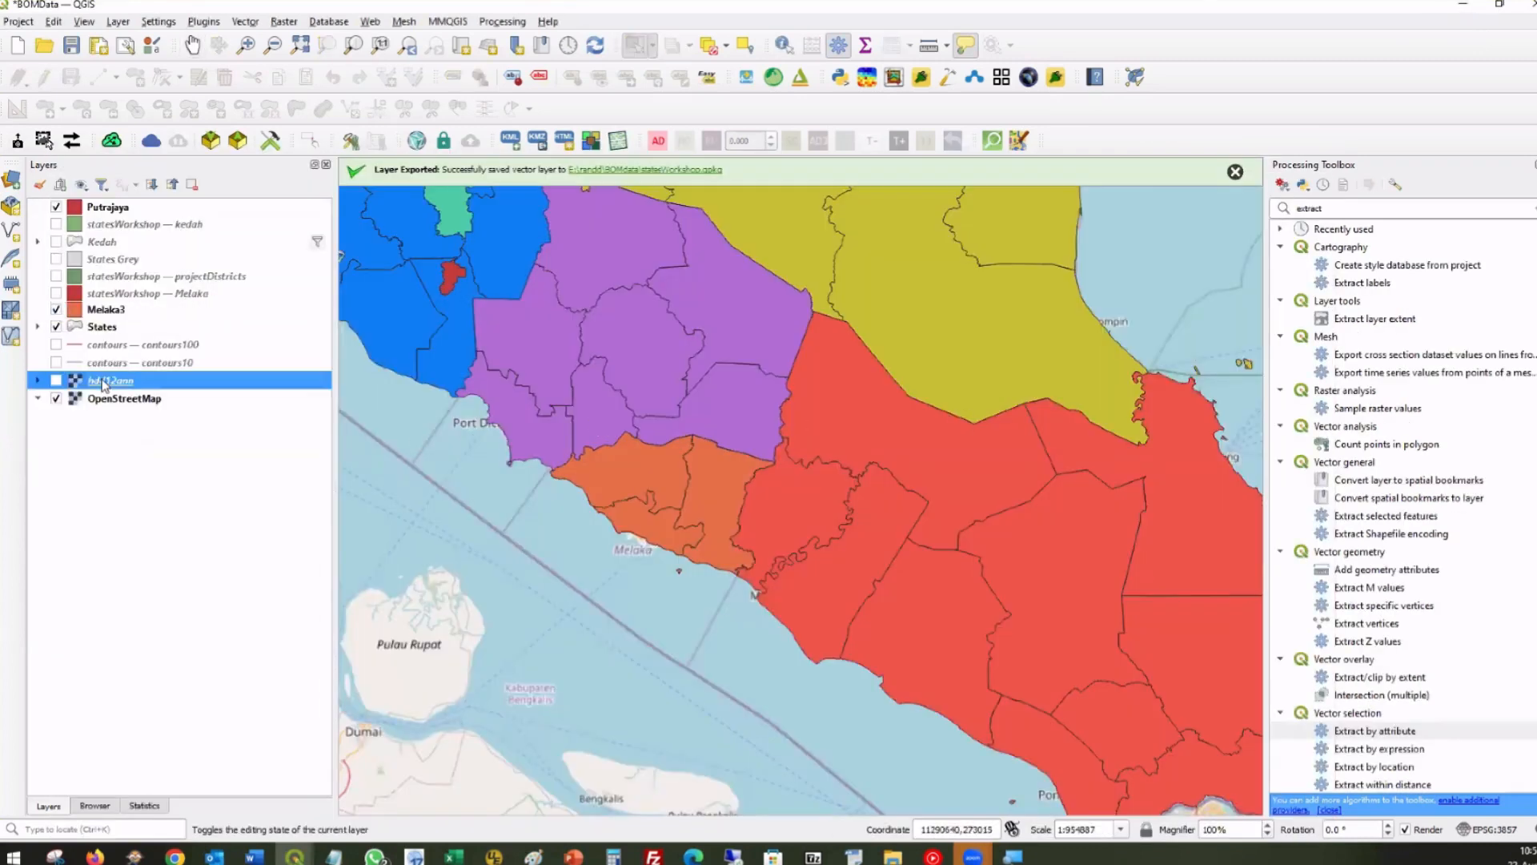
{"action": "right_click", "coordinate": [102, 385]}
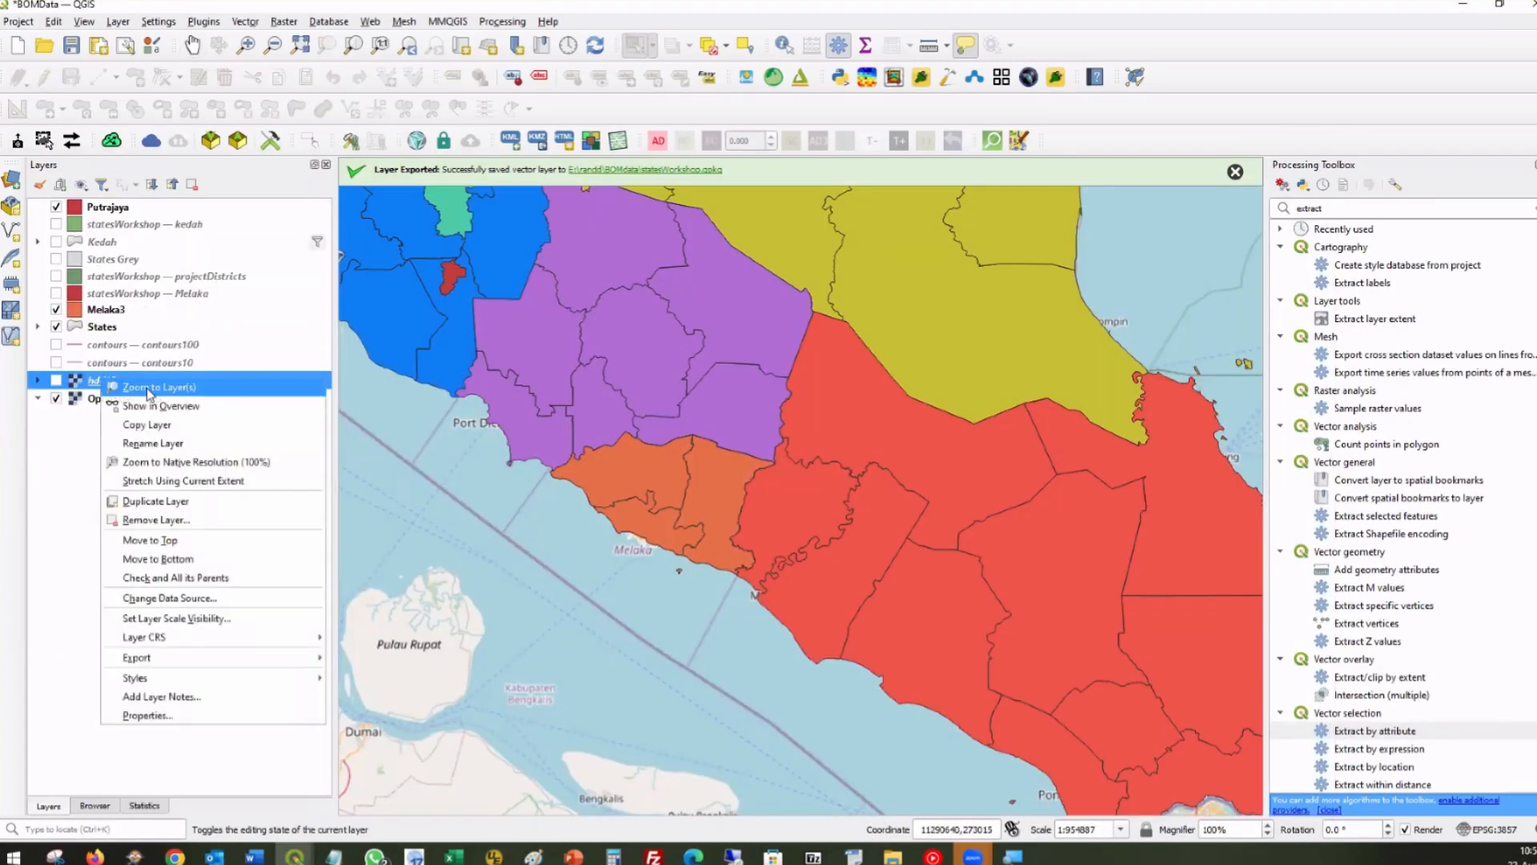
{"action": "left_click", "coordinate": [148, 394]}
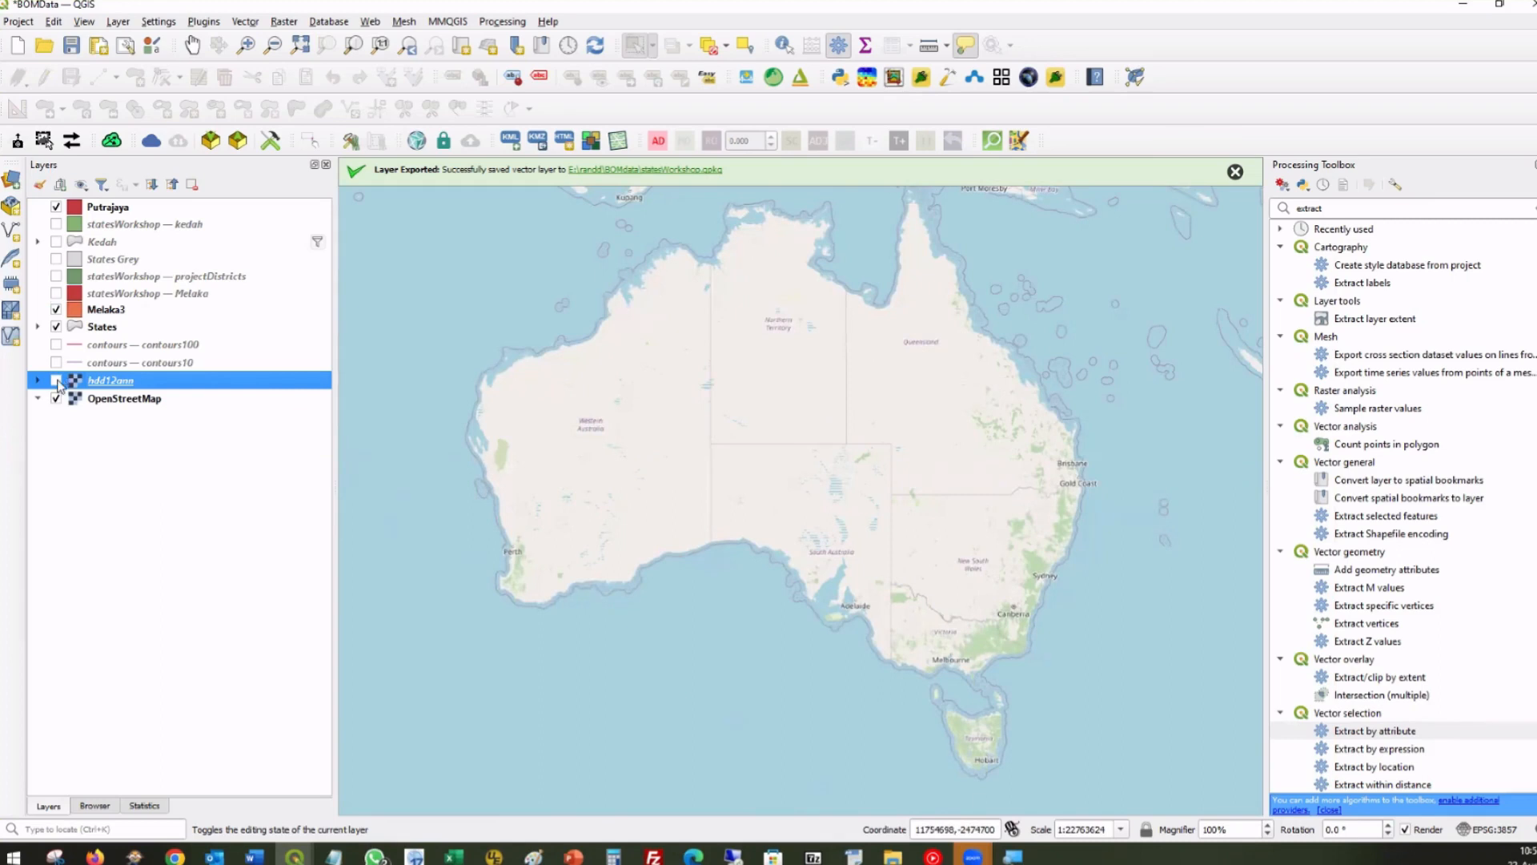
{"action": "left_click", "coordinate": [56, 381]}
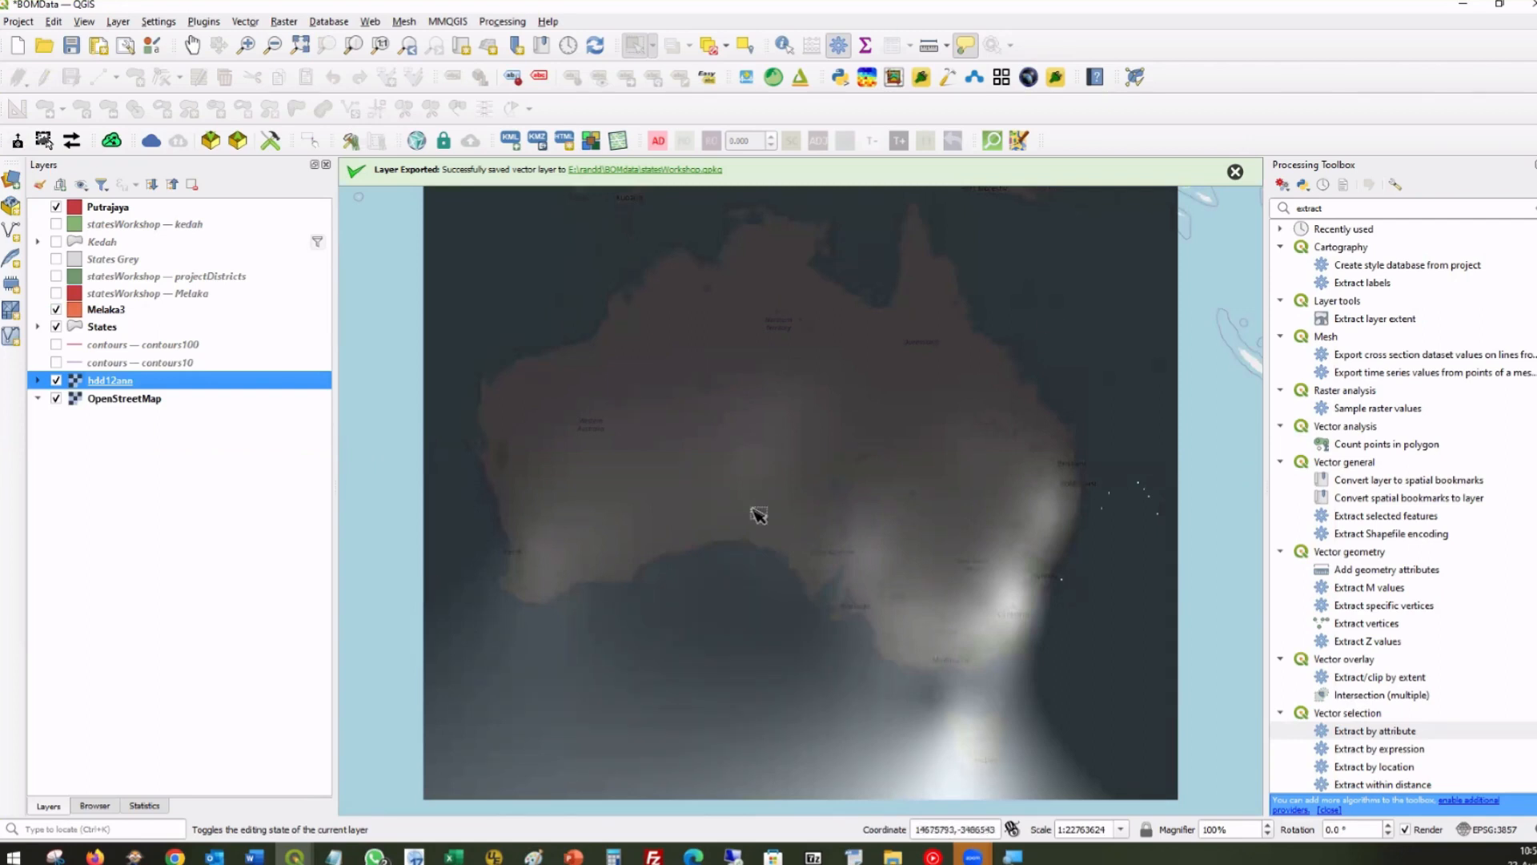
{"action": "left_click", "coordinate": [1235, 171]}
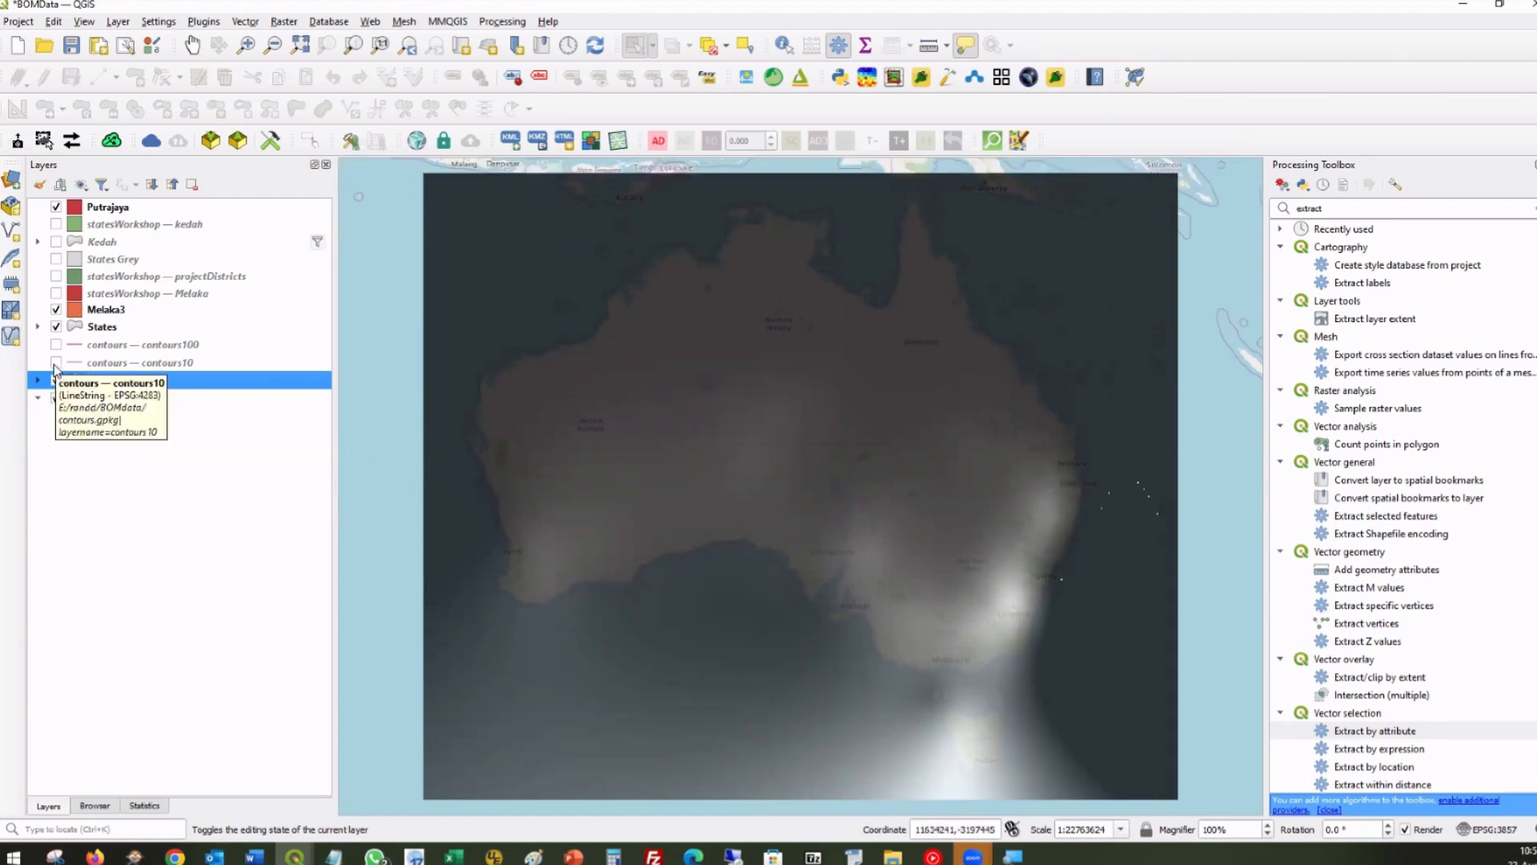
Show the contours10 and contours100 line layers over the hdd12ann raster and minimize the QGIS window.
{"action": "left_click", "coordinate": [56, 365]}
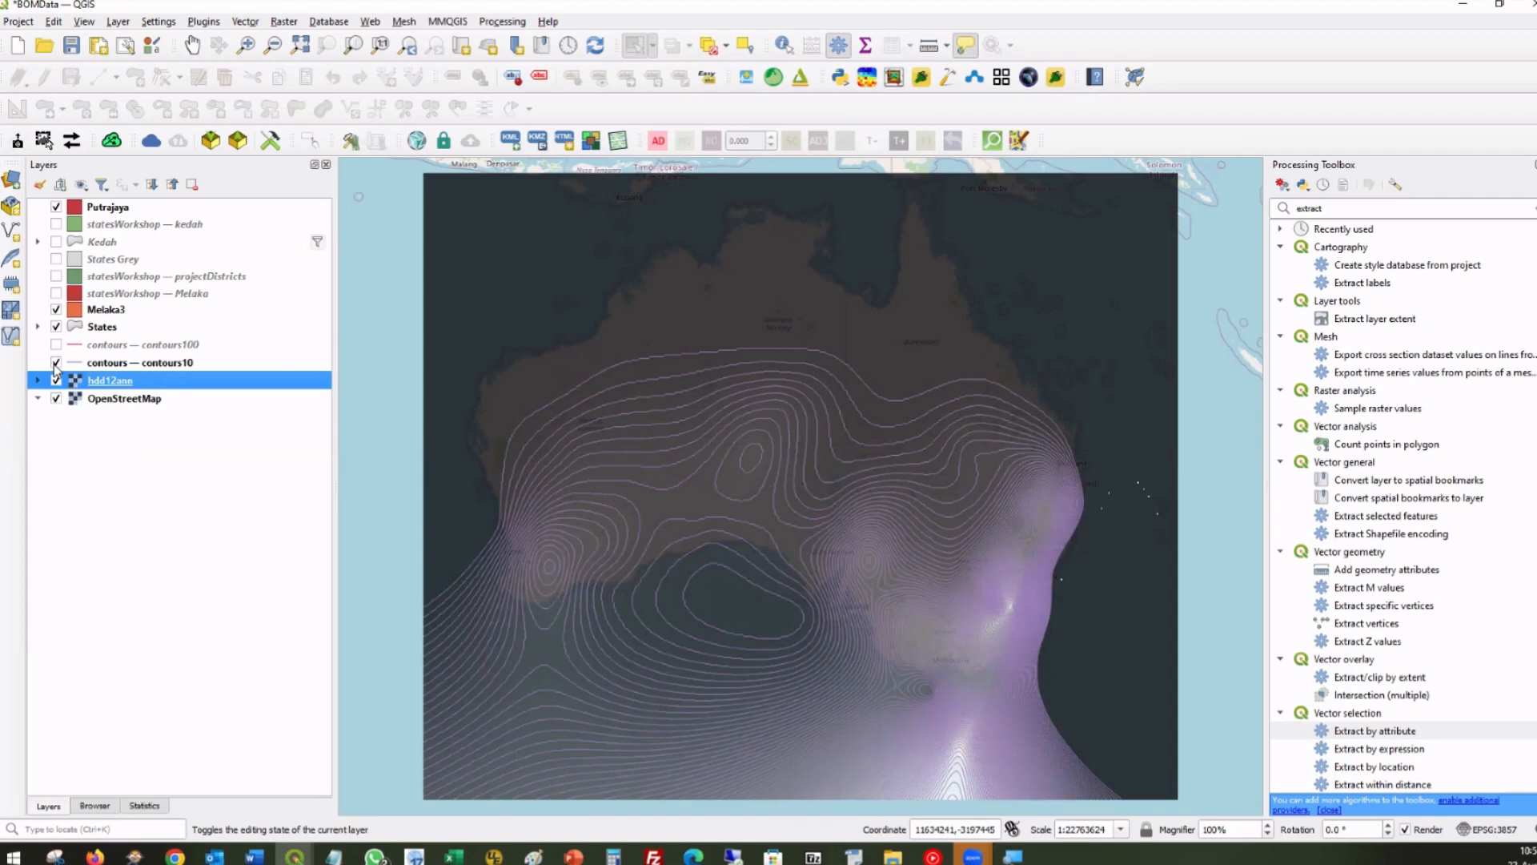
{"action": "left_click", "coordinate": [56, 345]}
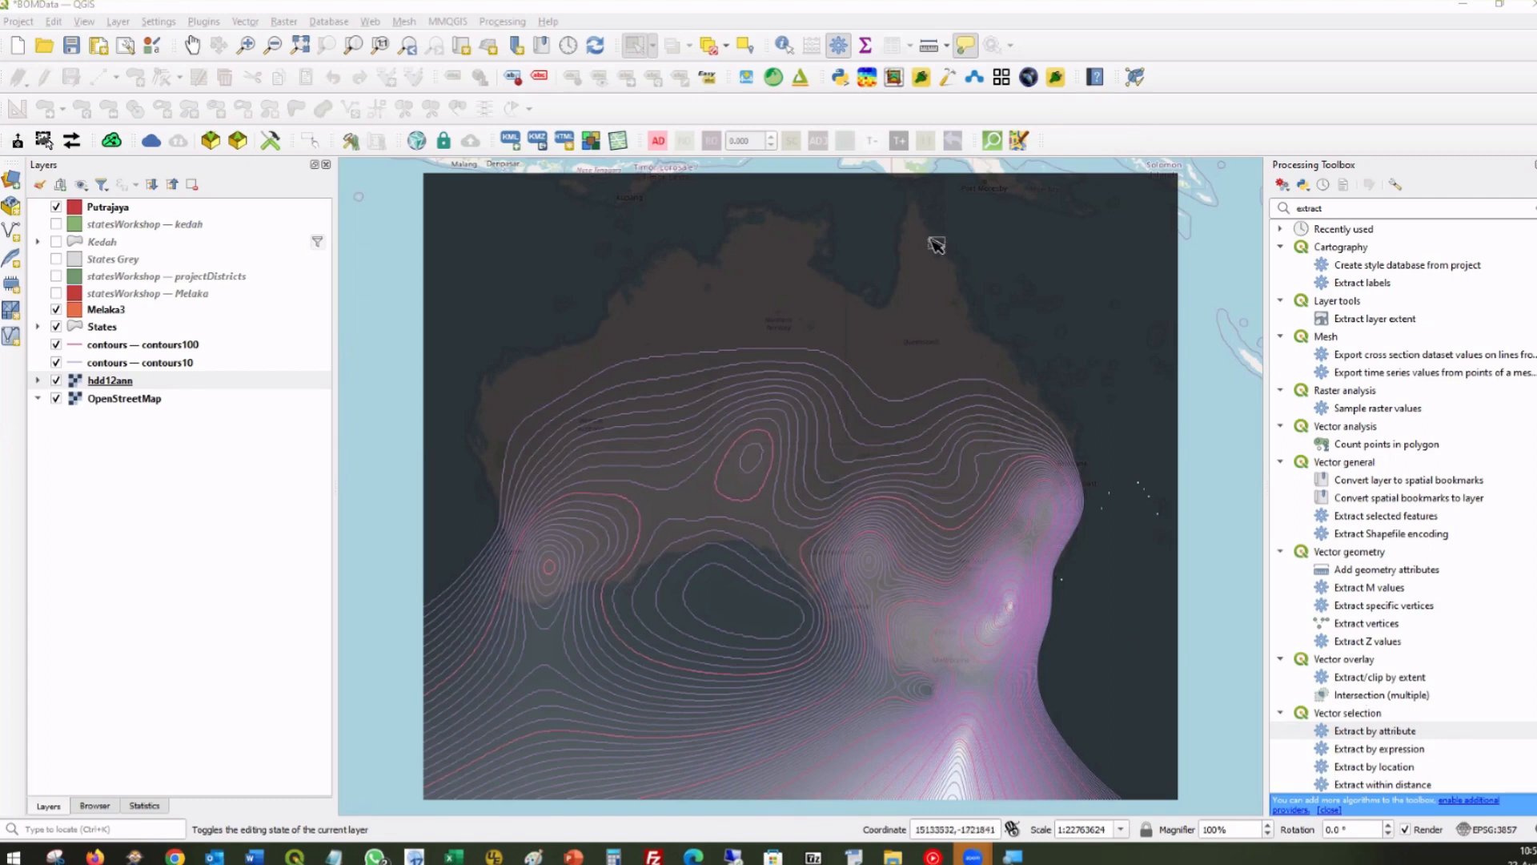
{"action": "left_click", "coordinate": [1464, 10]}
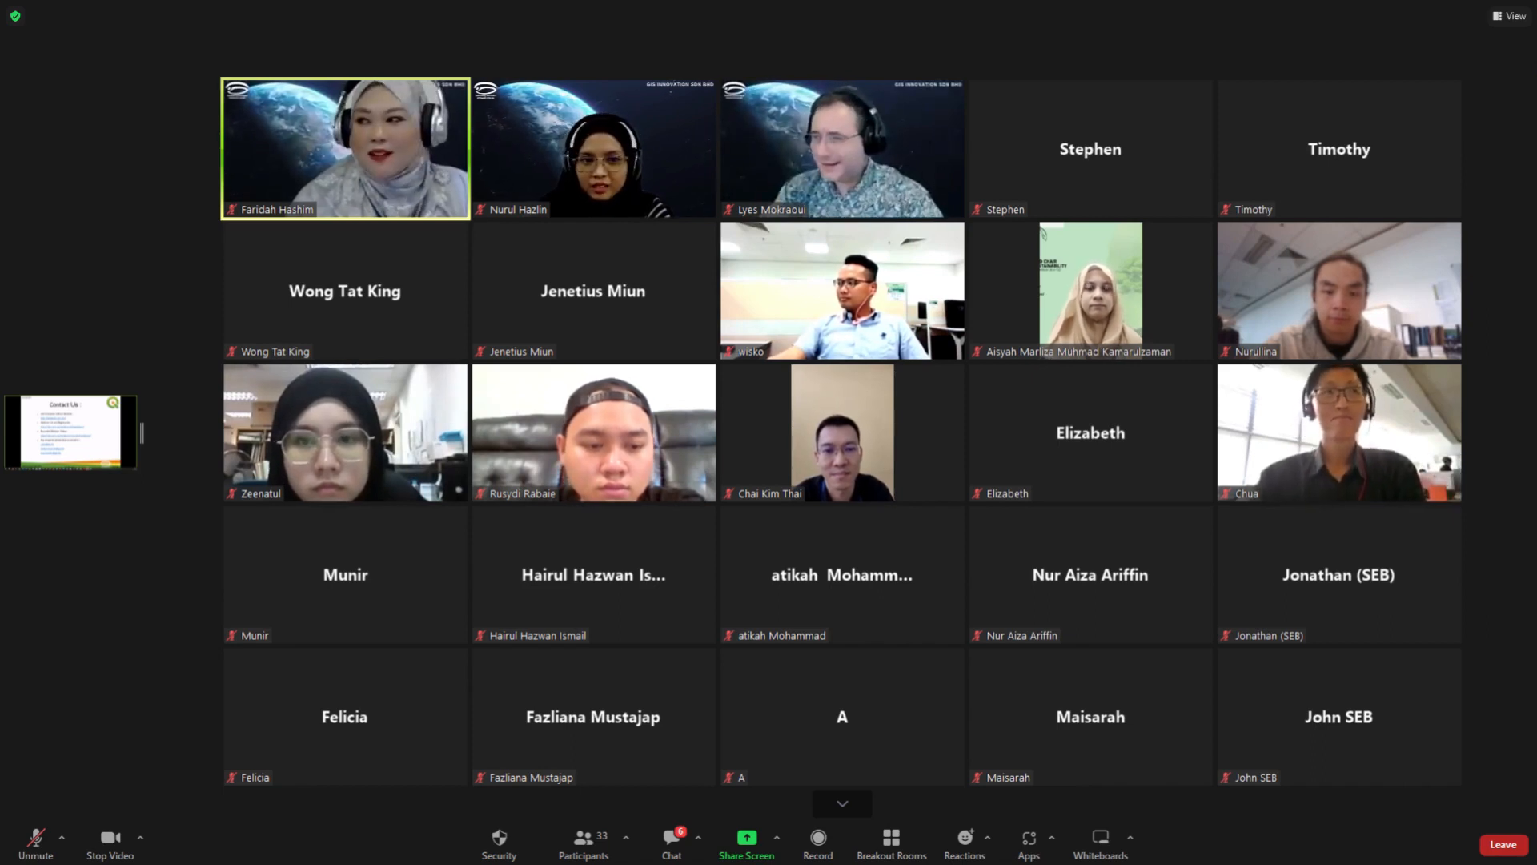
Unmute the microphone in the Zoom meeting.
{"action": "left_click", "coordinate": [36, 839]}
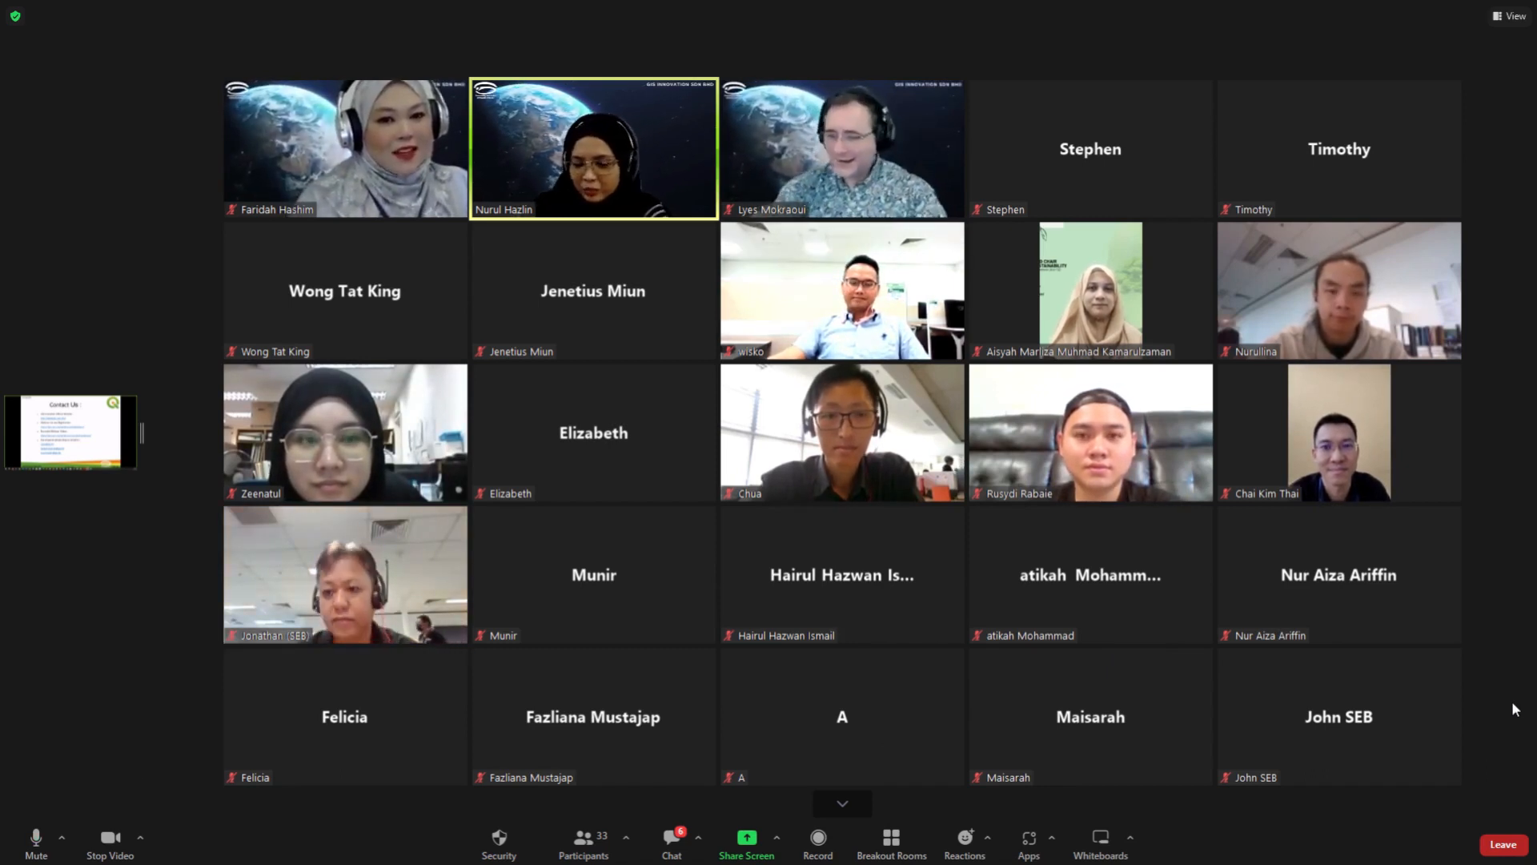
{"action": "left_click", "coordinate": [41, 850]}
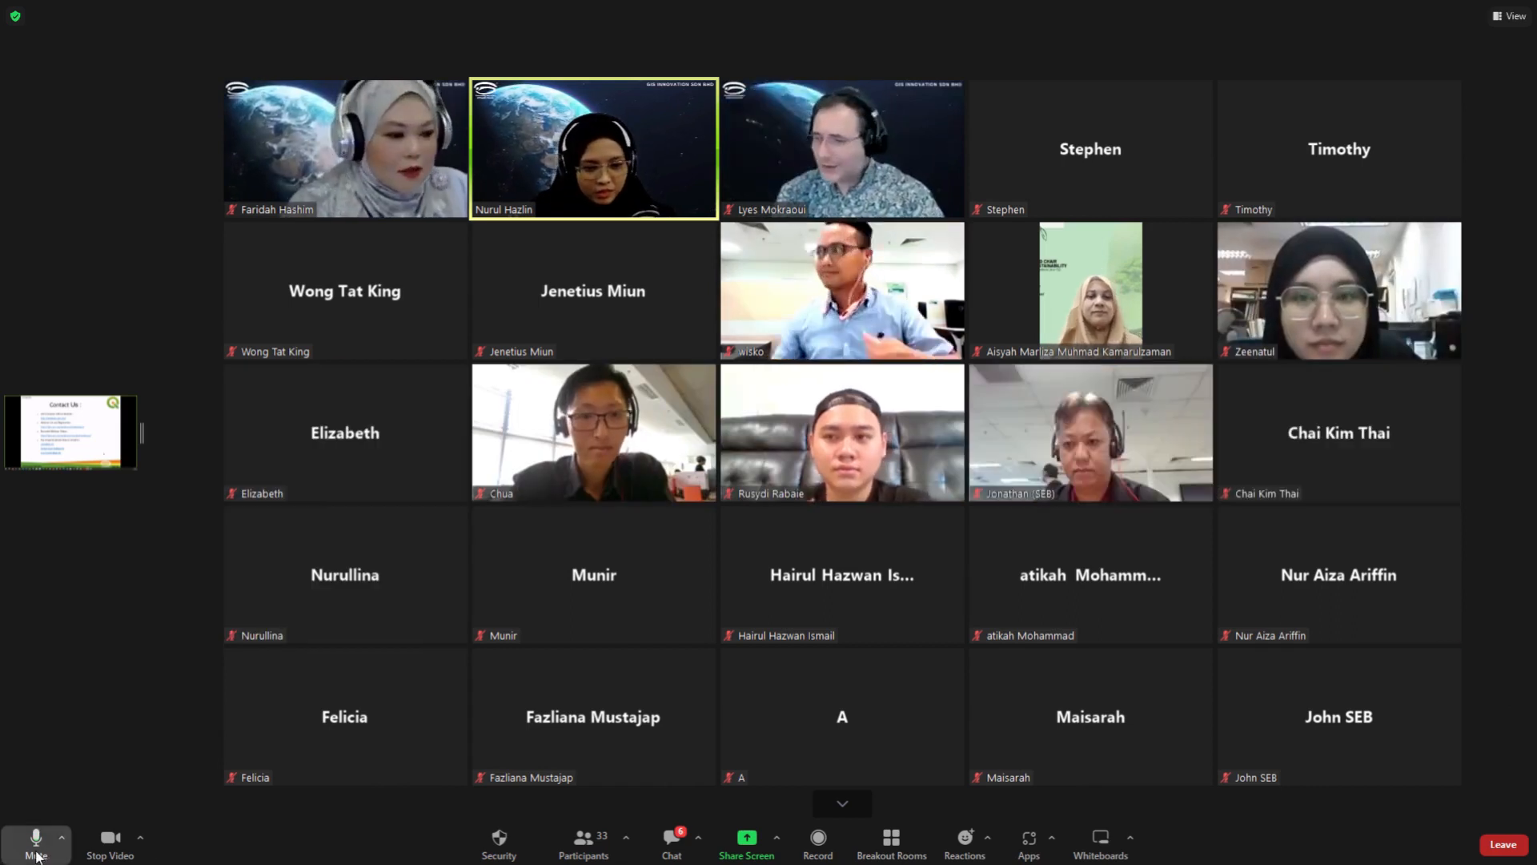